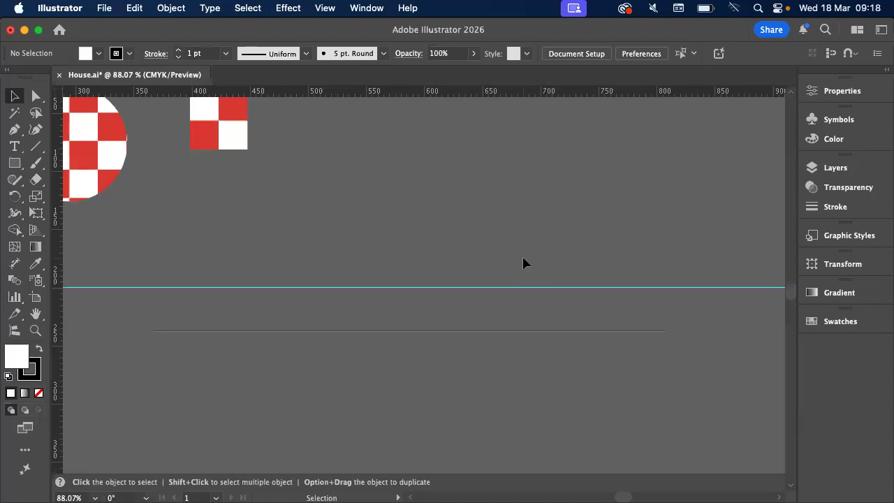
scroll(524, 262, down, 4)
scroll(524, 263, up, 2)
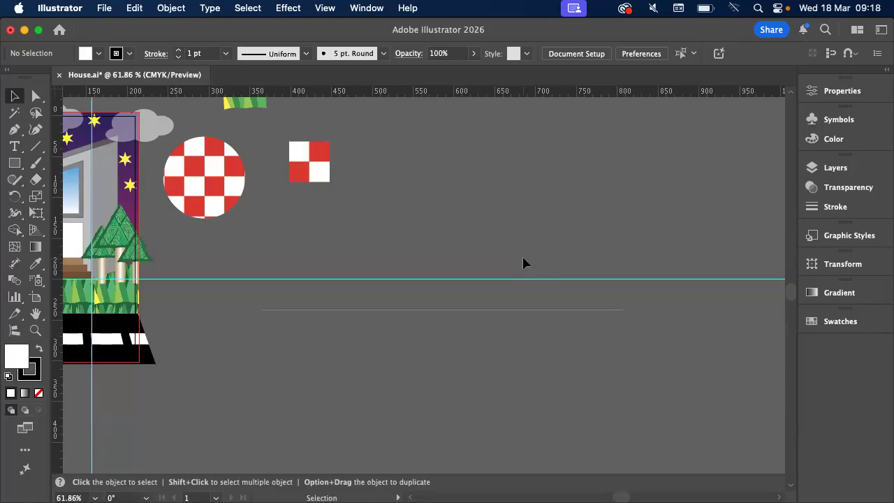
scroll(523, 264, down, 3)
scroll(146, 259, up, 3)
scroll(146, 259, up, 4)
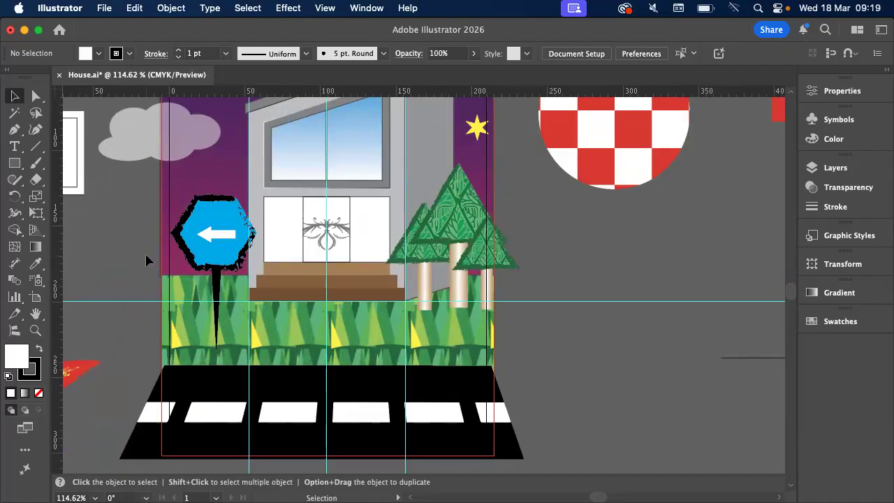
scroll(146, 260, right, 10)
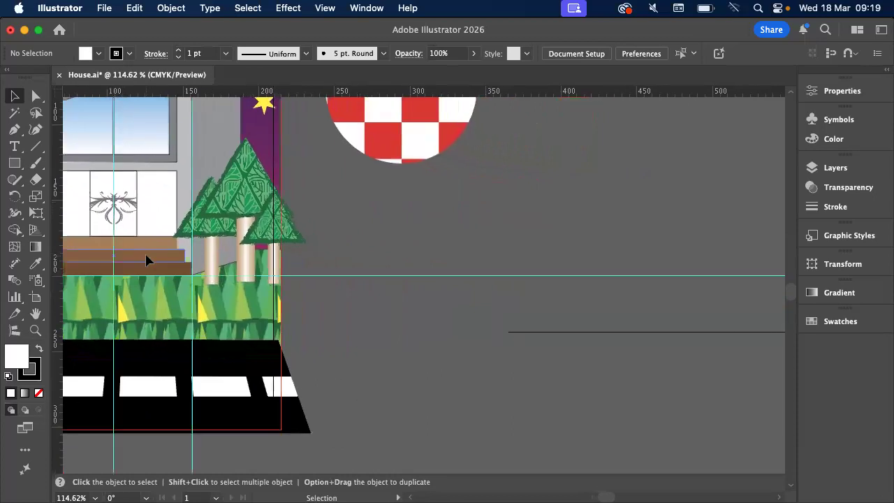
Open the recent file "3. Repeater Objects_start-2" and bring its three artboards into view
click(59, 29)
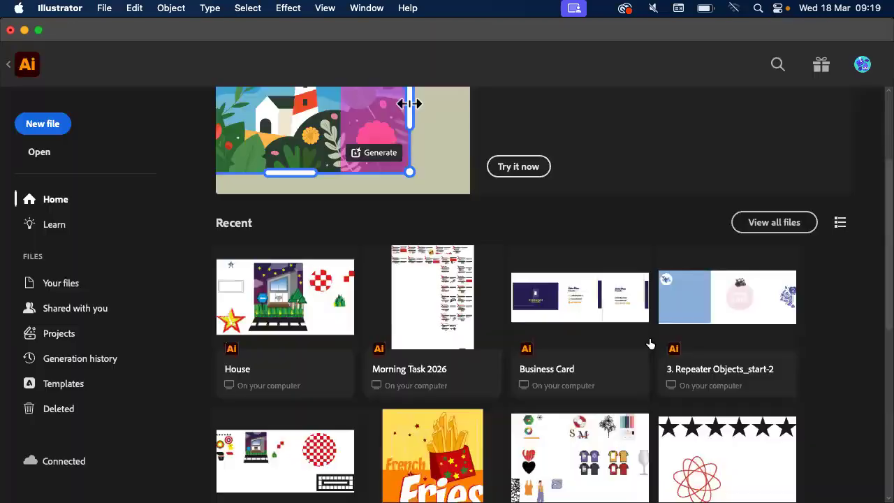
click(764, 314)
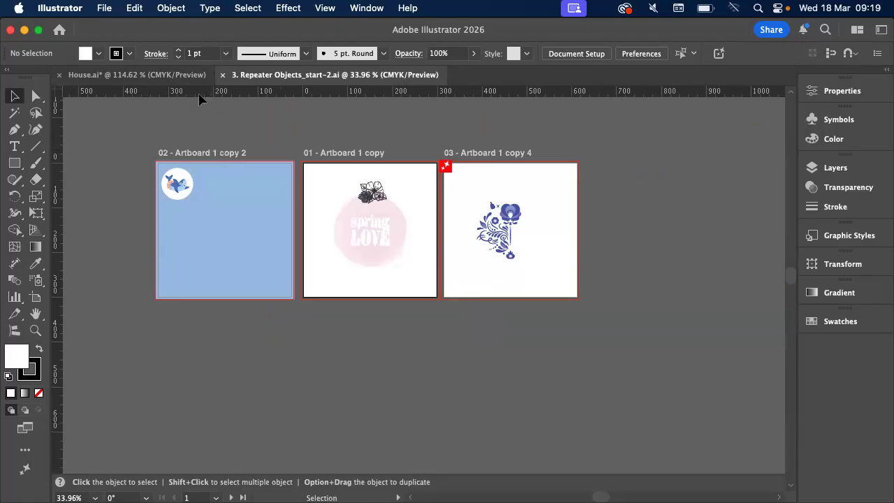
click(155, 75)
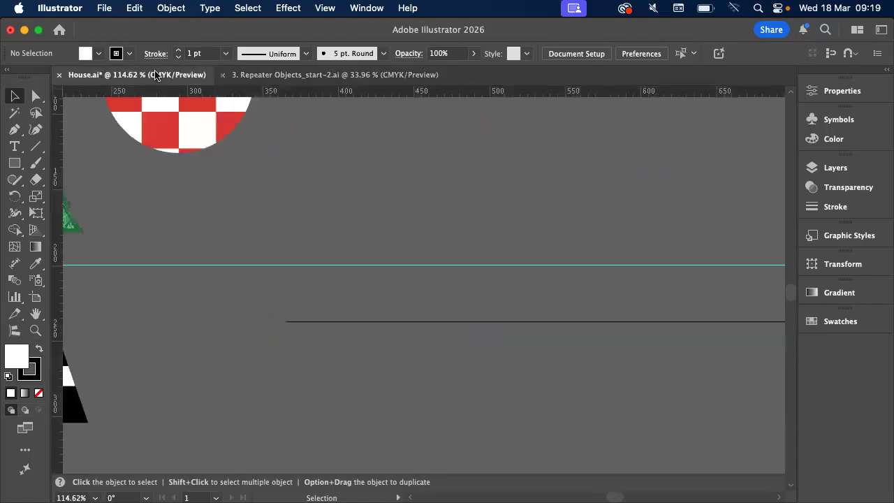
click(365, 75)
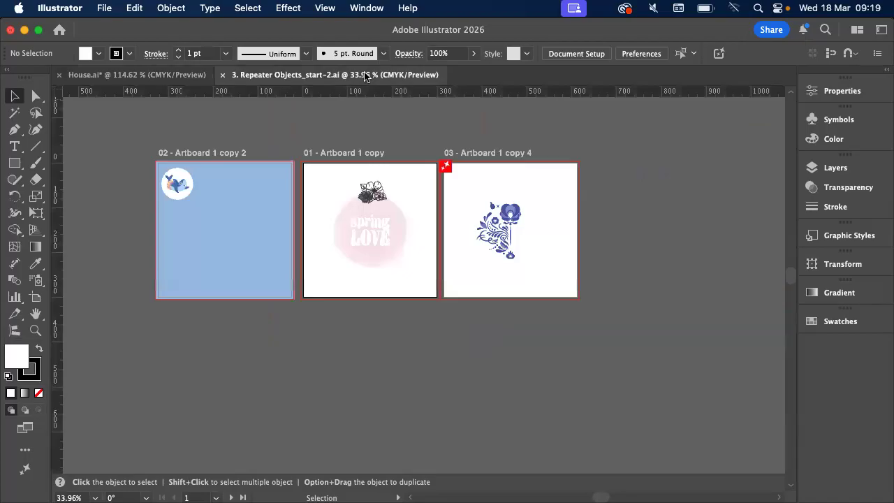
scroll(192, 160, up, 2)
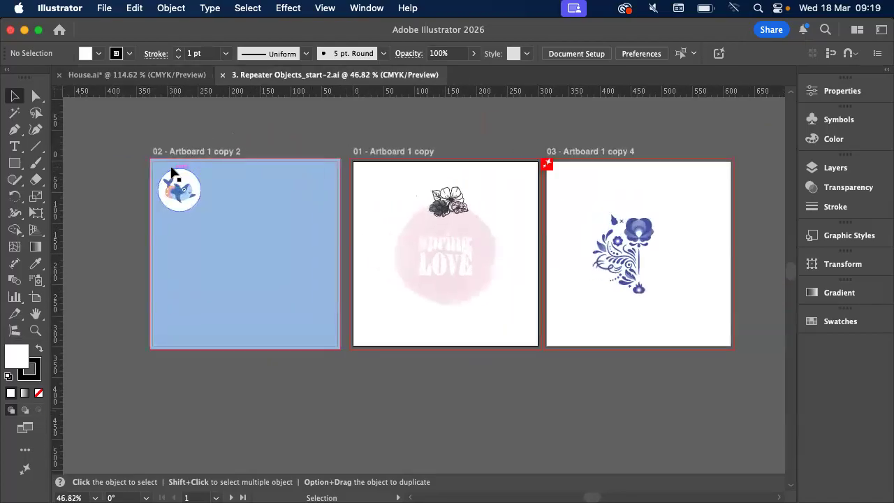
click(174, 7)
scroll(174, 348, down, 5)
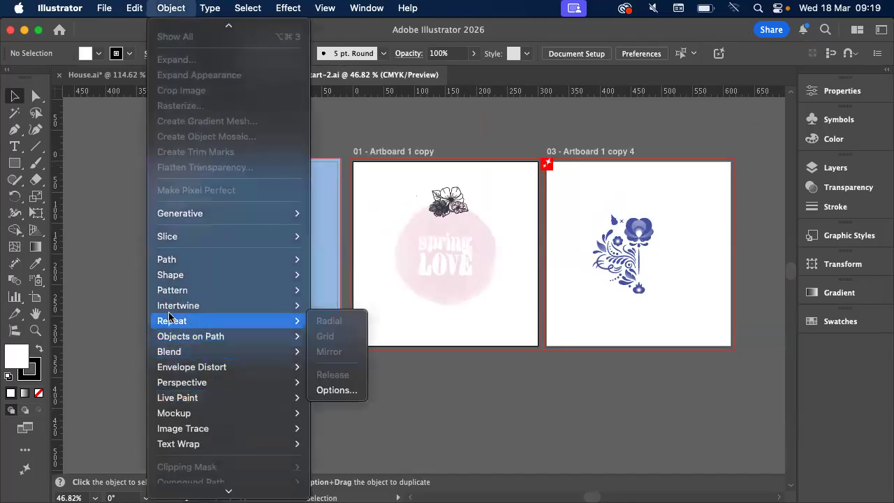
mouse_move(185, 328)
click(343, 230)
Create a grid repeat from the circular whale badge on the blue artboard
scroll(344, 230, left, 3)
click(249, 215)
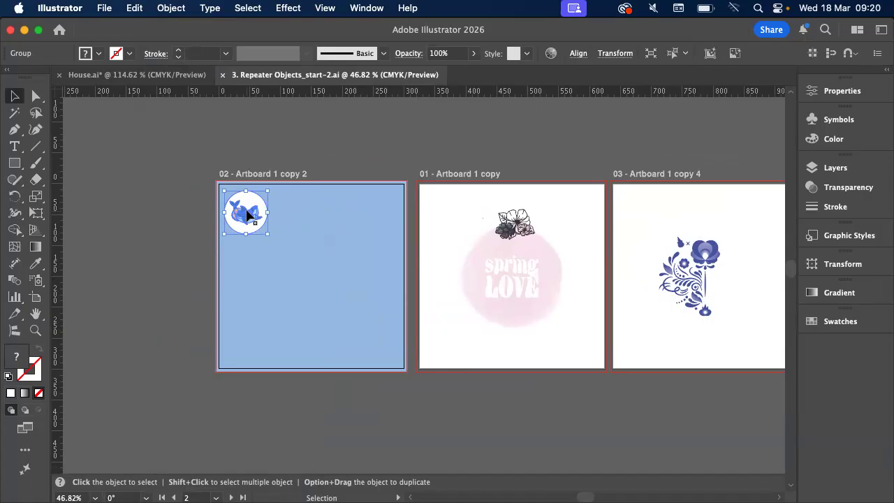
scroll(248, 215, up, 6)
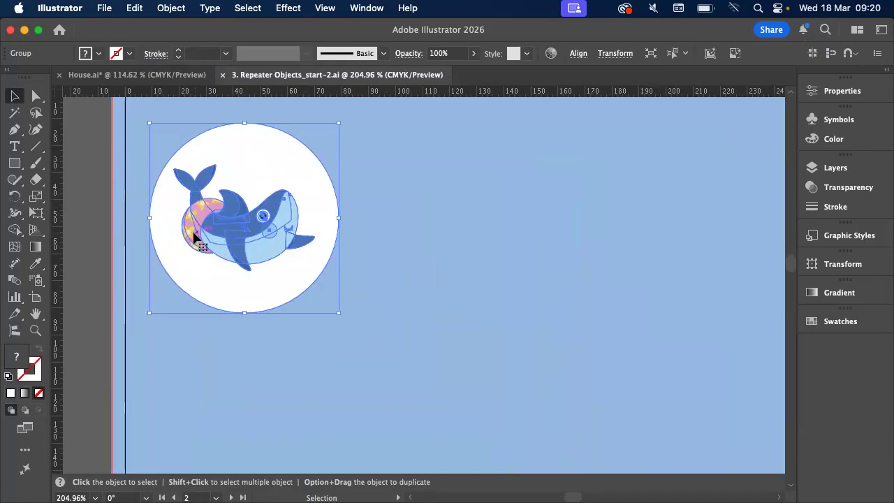
click(168, 8)
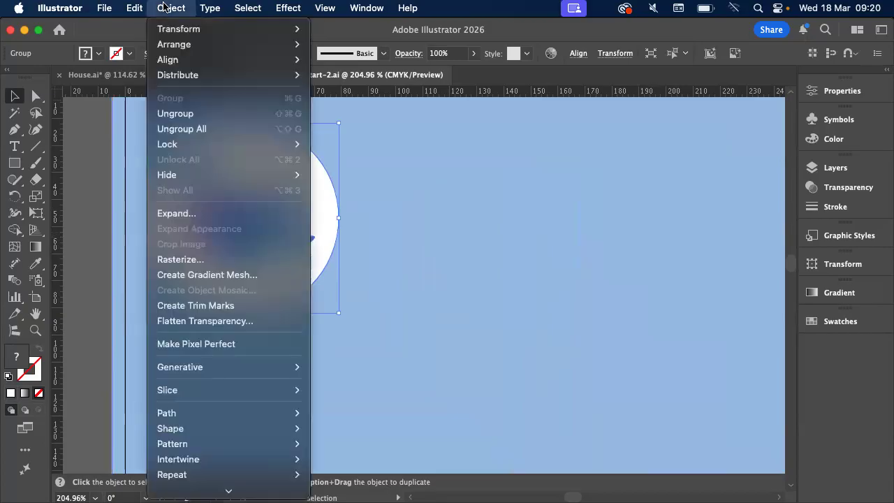
mouse_move(241, 491)
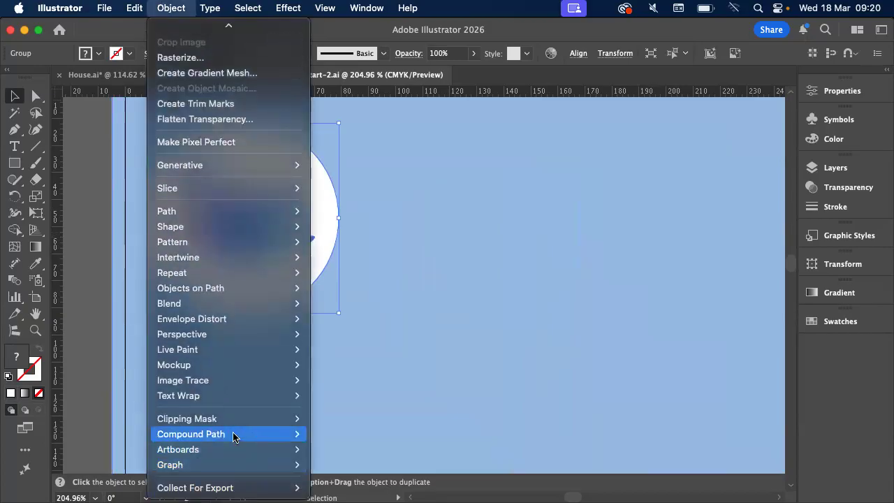
mouse_move(210, 273)
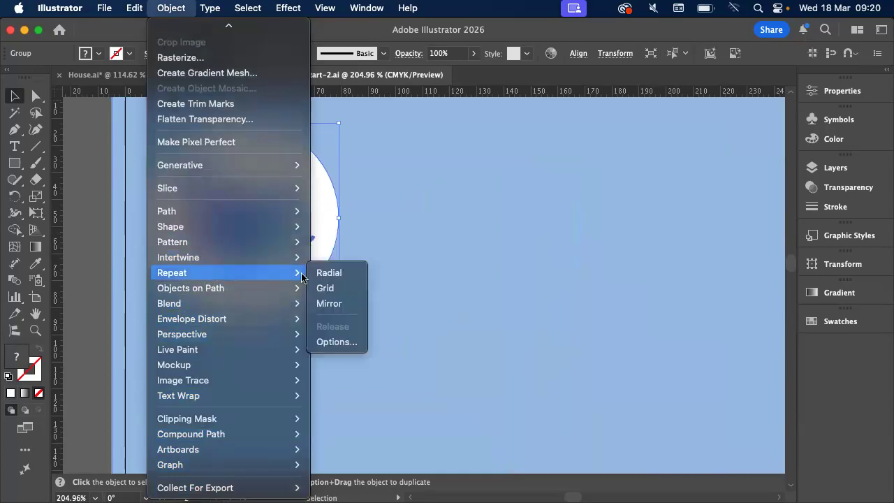
click(342, 287)
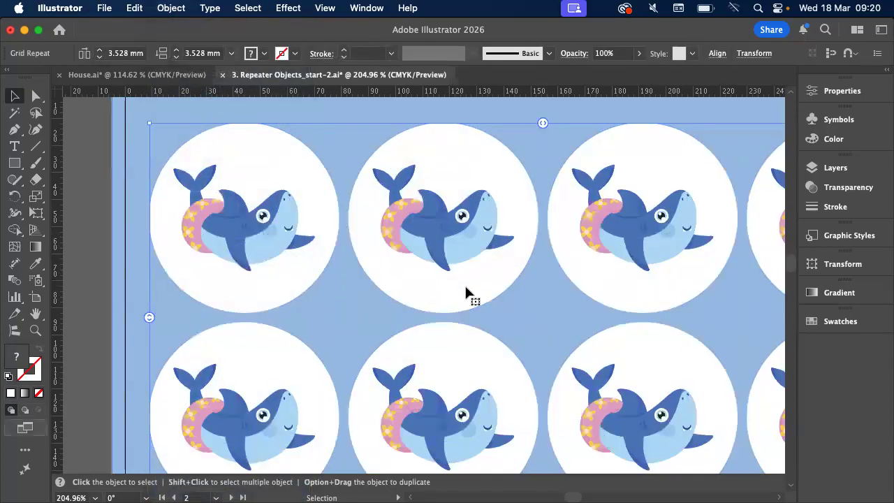
Extend the whale grid repeat to three rows and widen its vertical spacing to about 25.3 mm
scroll(466, 288, down, 6)
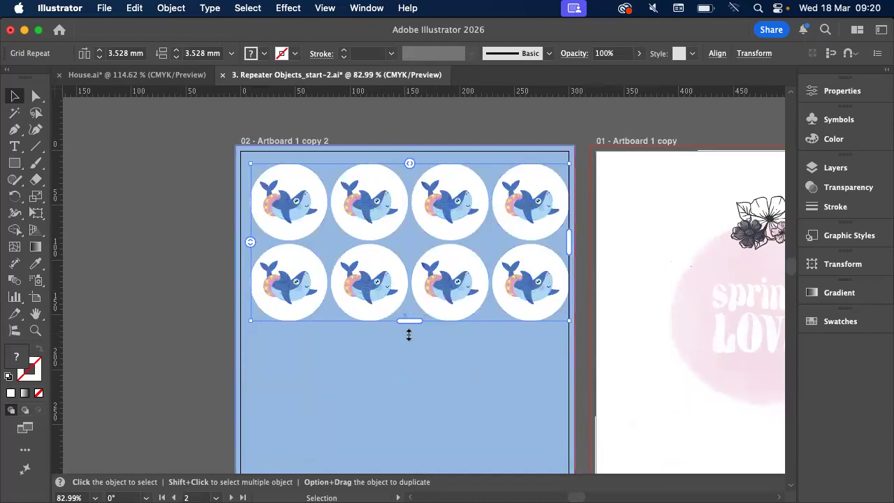
drag(409, 336, 410, 403)
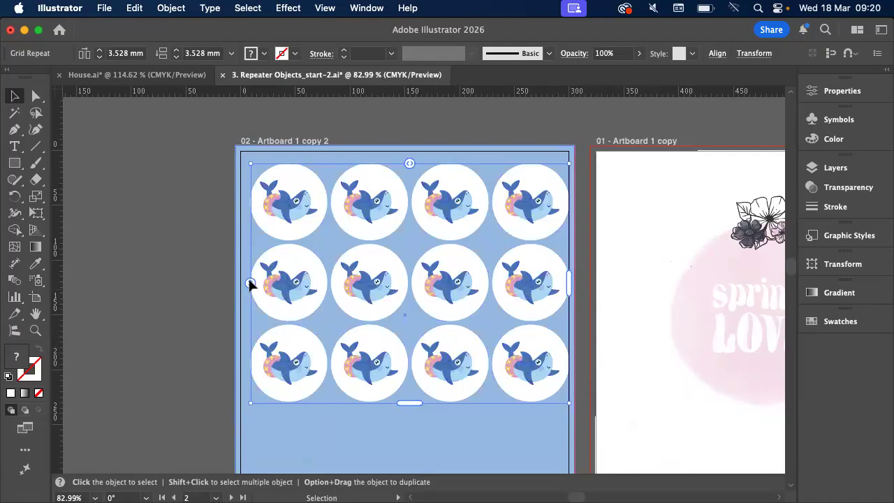
drag(251, 284, 253, 308)
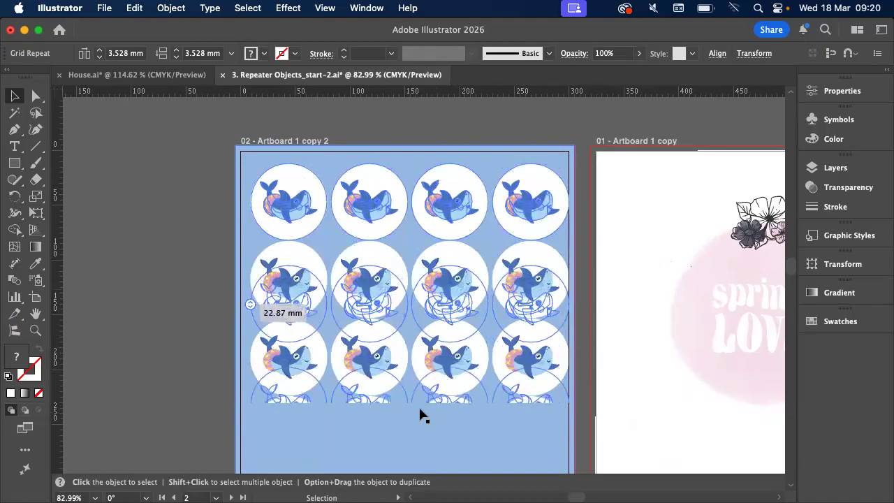
Lengthen the grid repeat to fit the whole third row and shift it slightly left within the blue artboard
scroll(393, 337, down, 4)
drag(386, 305, 388, 363)
scroll(388, 363, up, 3)
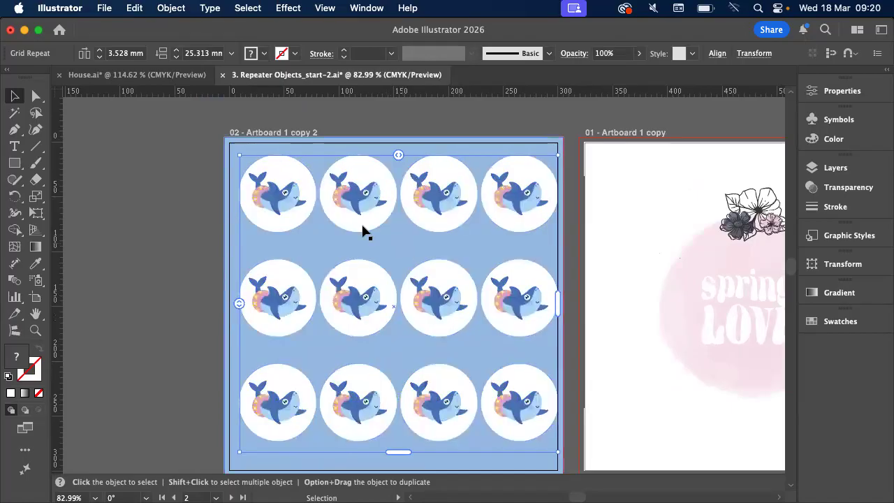
click(292, 201)
drag(293, 201, 290, 201)
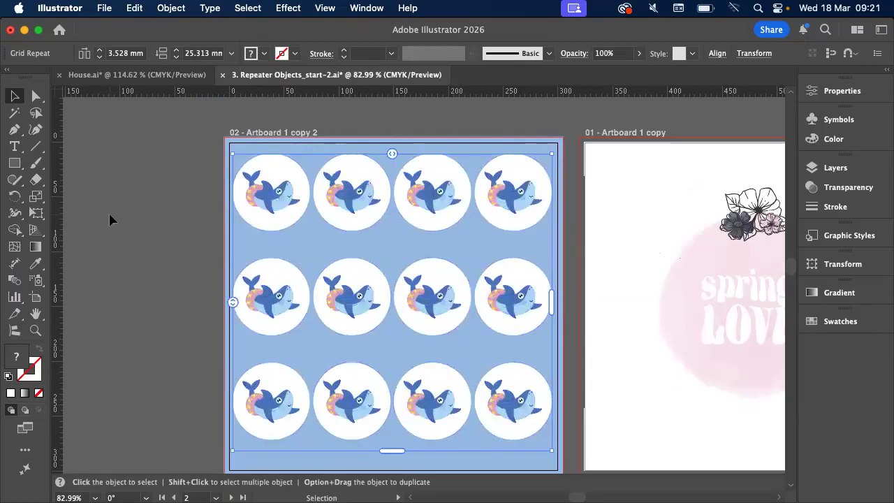
scroll(338, 174, up, 2)
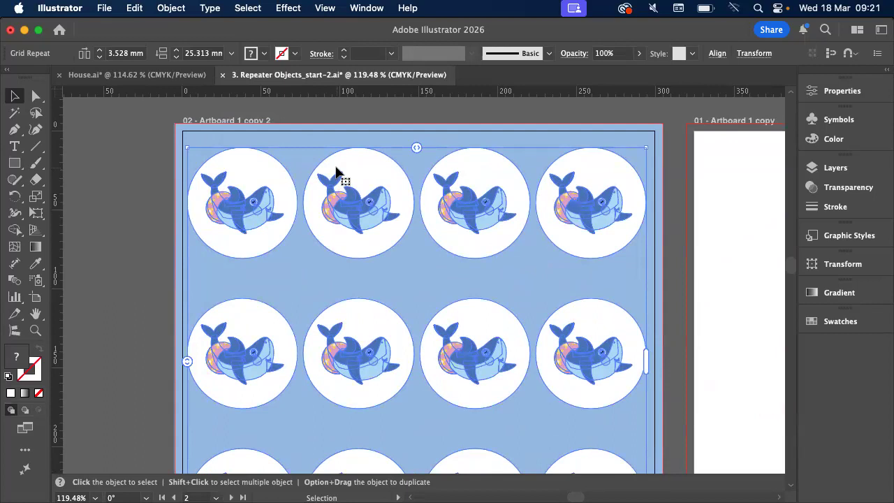
scroll(338, 174, up, 2)
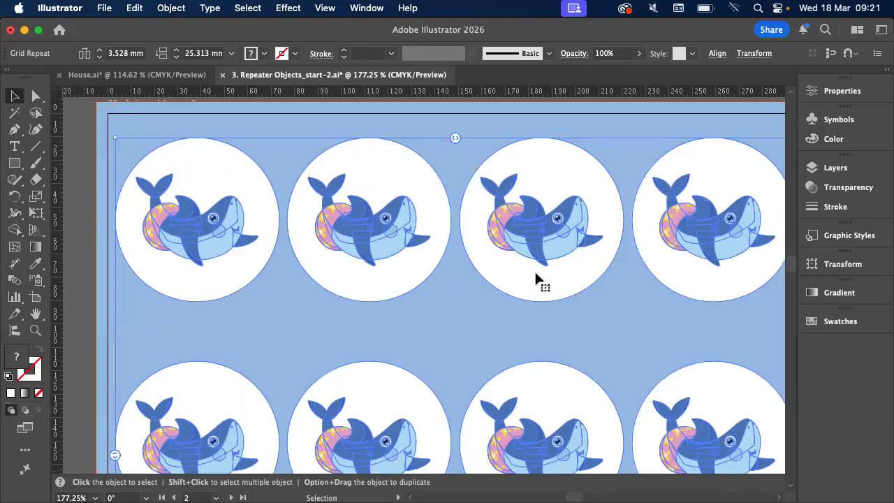
scroll(567, 183, up, 1)
scroll(566, 184, right, 1)
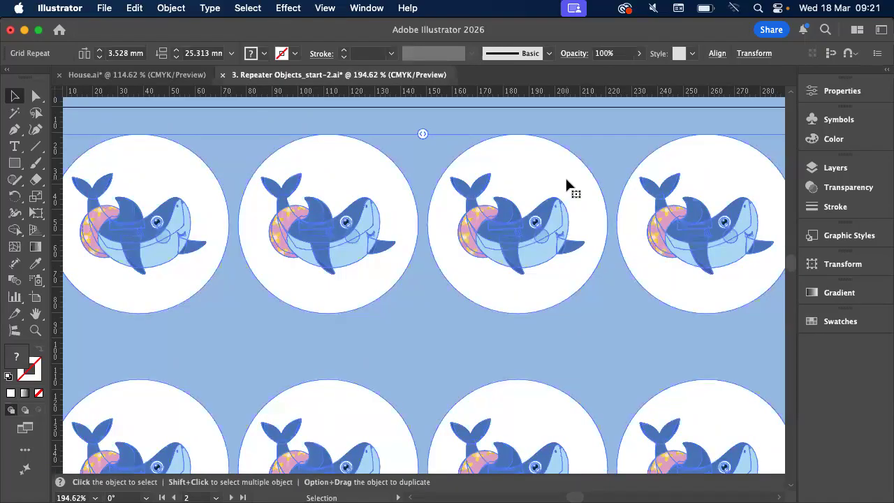
scroll(567, 184, down, 3)
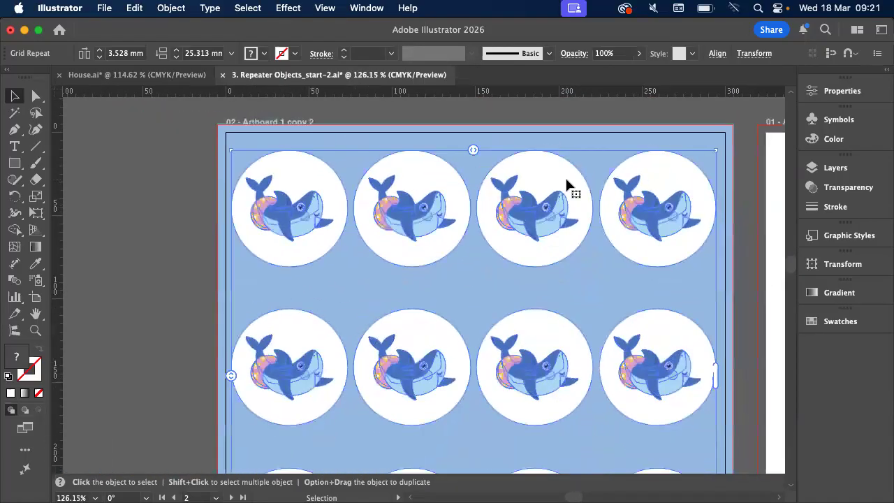
Isolate the grid repeat and try recolouring the first whale badge to green with a purple swim ring using Recolor Artwork
scroll(507, 195, up, 3)
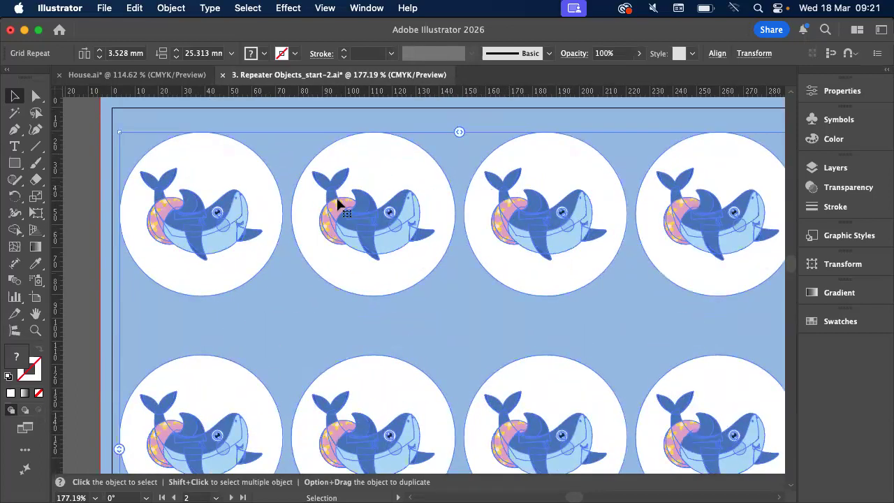
double_click(210, 202)
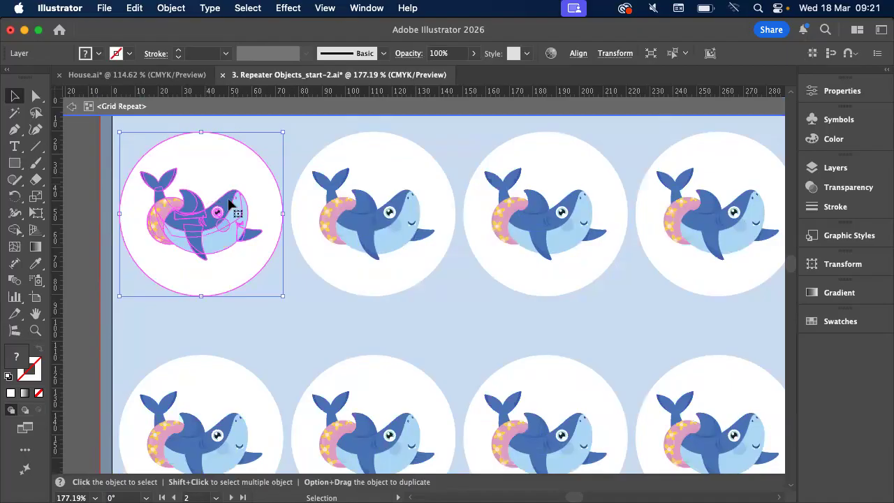
click(305, 227)
click(225, 213)
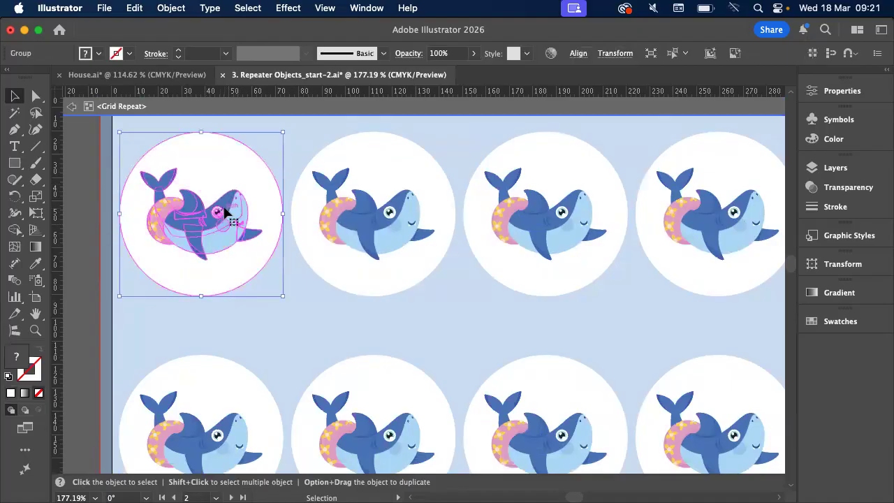
click(551, 53)
drag(411, 174, 482, 209)
click(554, 189)
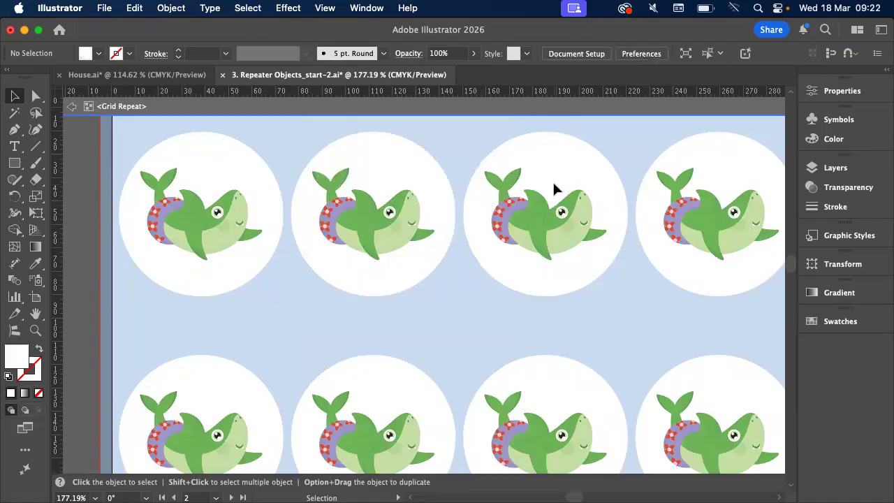
Undo the green recolouring of the whale badges and exit the grid repeat's isolation mode
key(super+z)
key(super+z)
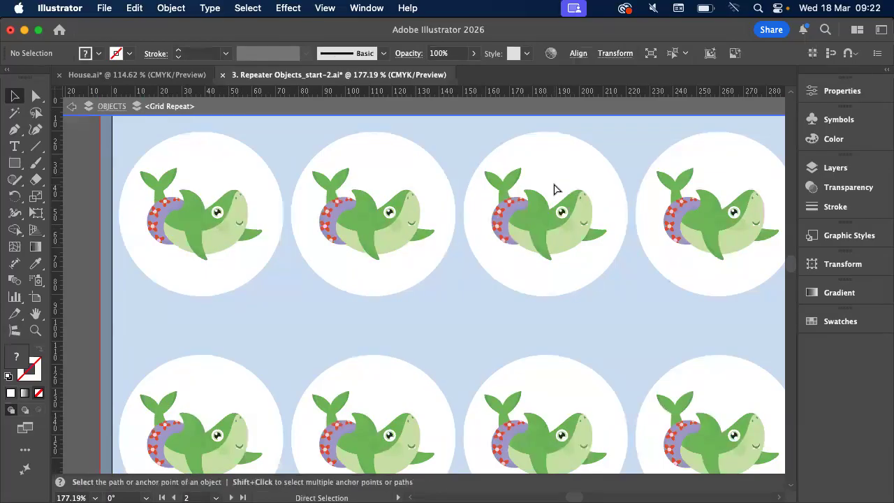
double_click(81, 167)
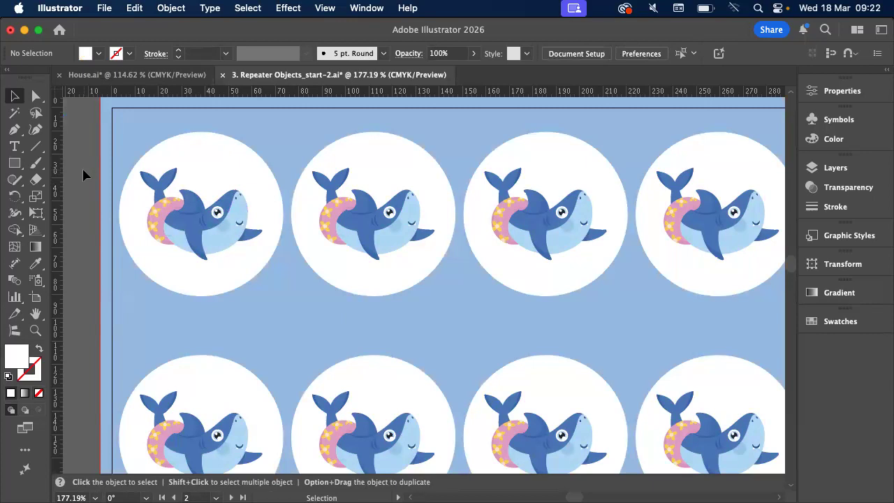
Expand the whale grid repeat with the Object and Fill options enabled
scroll(83, 168, down, 3)
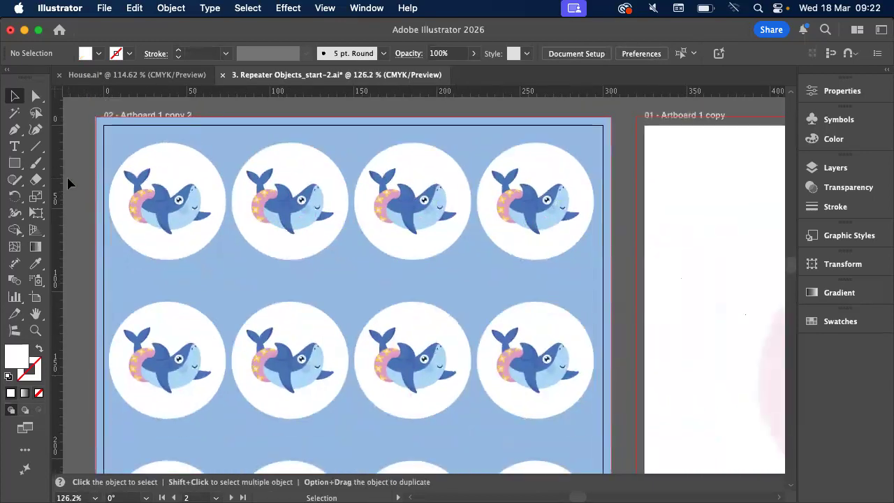
scroll(68, 181, left, 2)
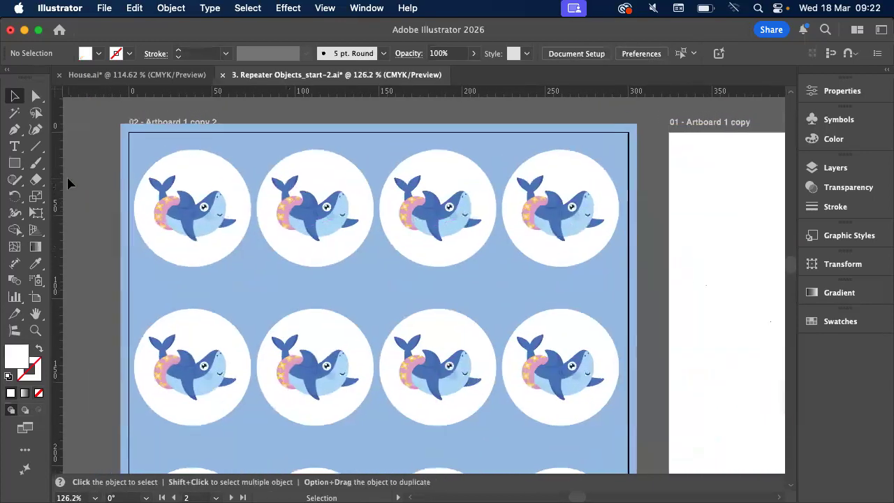
click(249, 190)
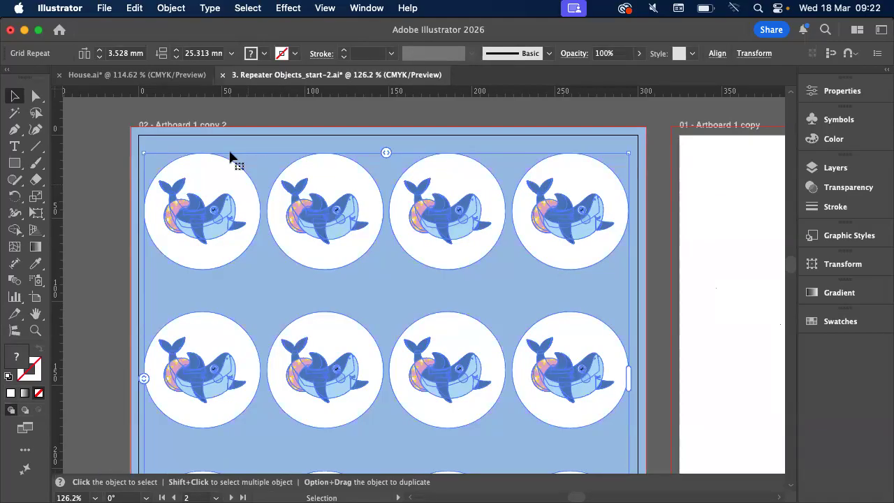
click(176, 8)
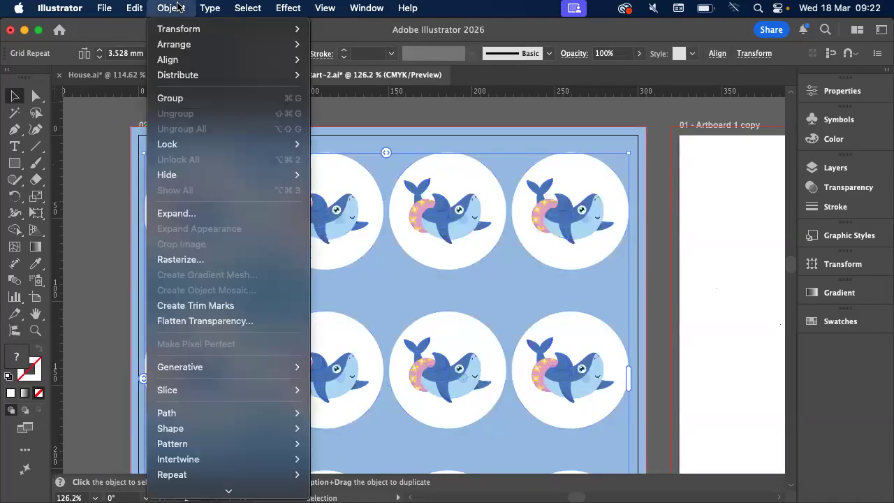
click(181, 216)
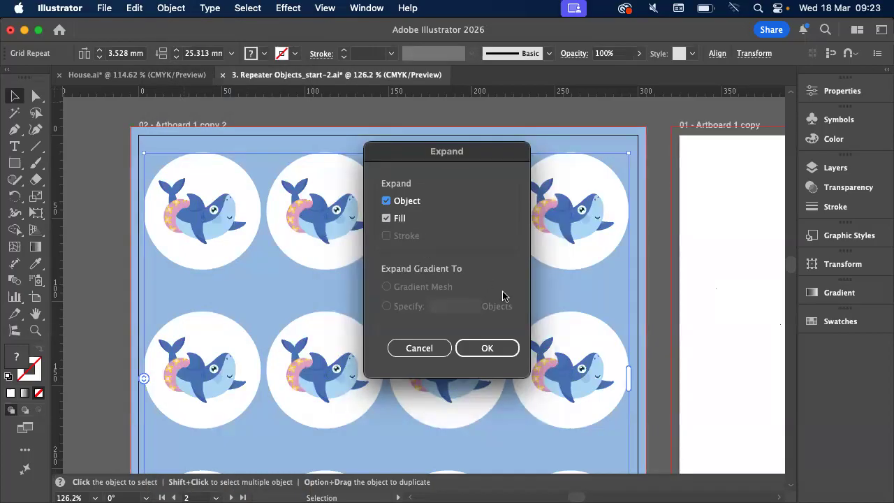
click(503, 348)
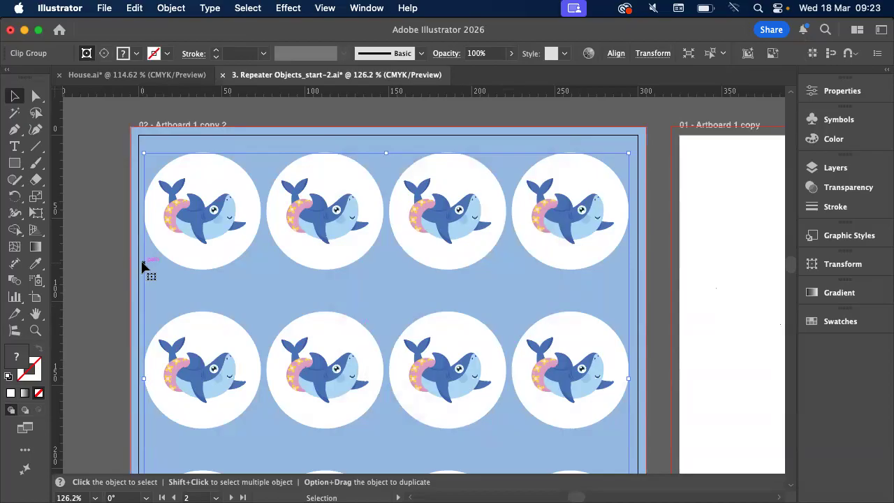
scroll(282, 202, up, 4)
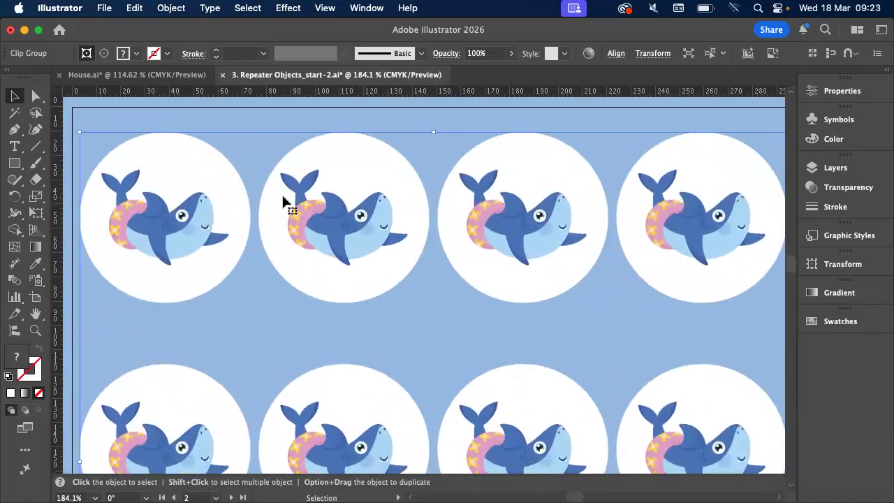
scroll(283, 202, down, 2)
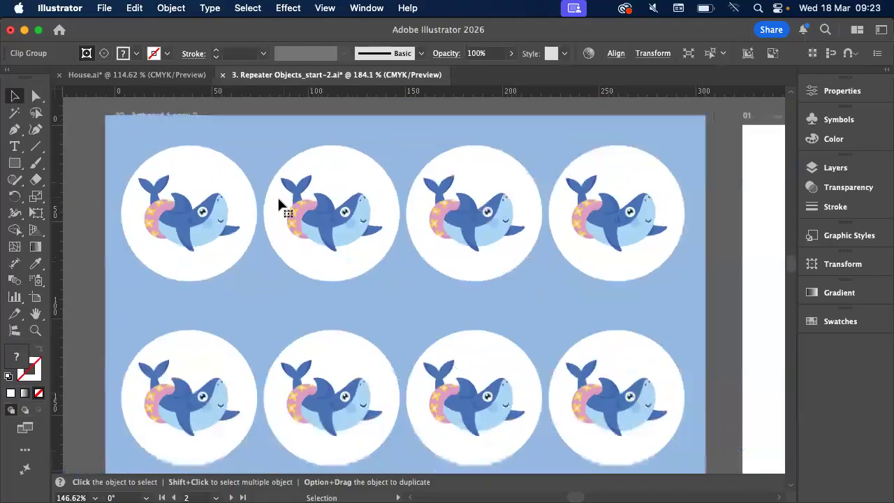
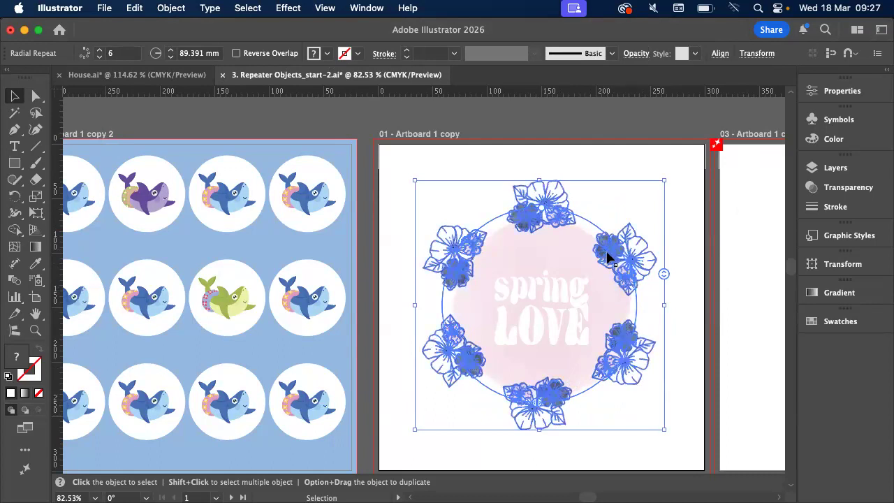
Increase the floral radial repeat around the Spring Love circle to nine instances and trim it to seven, leaving a gap at the lower right
drag(625, 258, 625, 260)
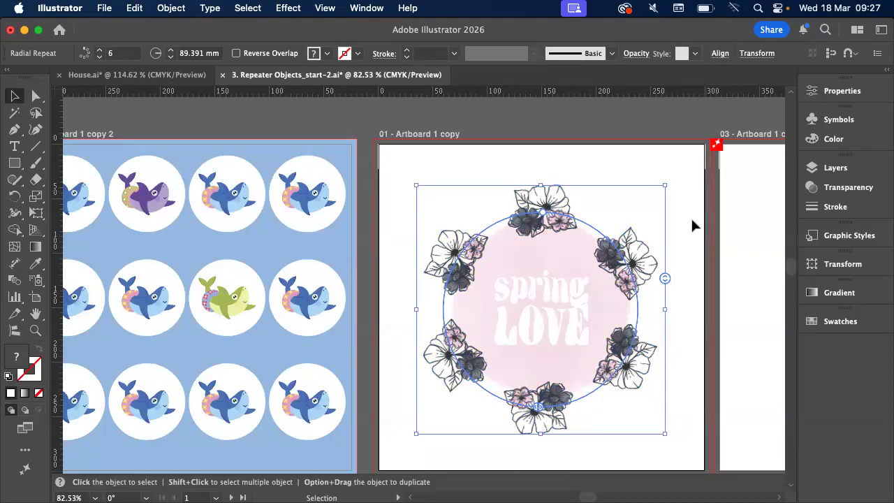
drag(665, 278, 659, 255)
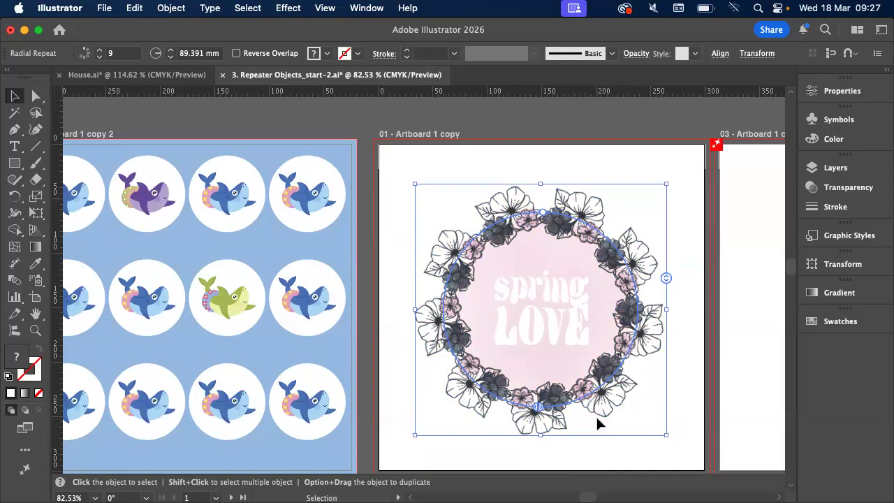
drag(541, 414, 613, 274)
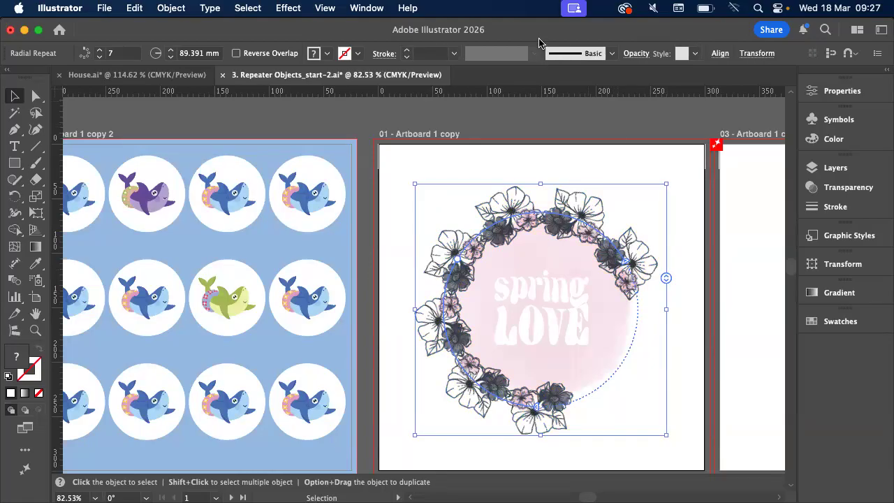
click(411, 101)
Switch to the House.ai document and select the long thin horizontal line to the right of the house illustration
scroll(392, 100, down, 2)
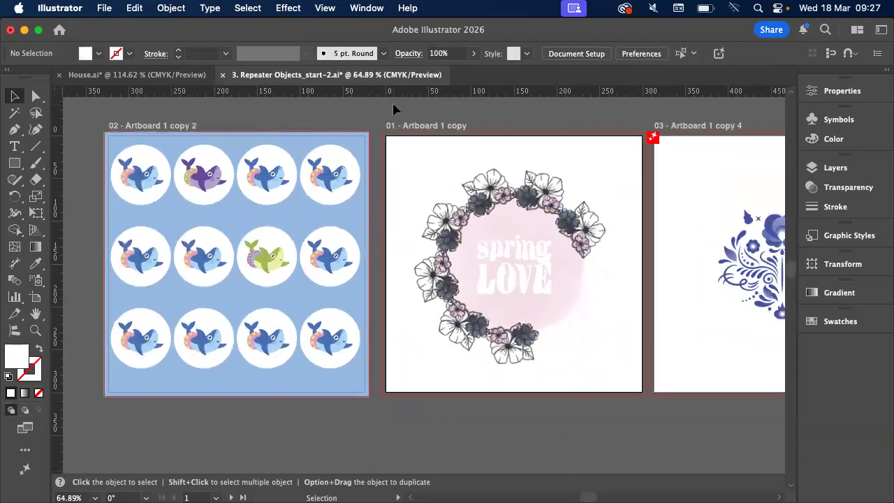
scroll(394, 109, down, 4)
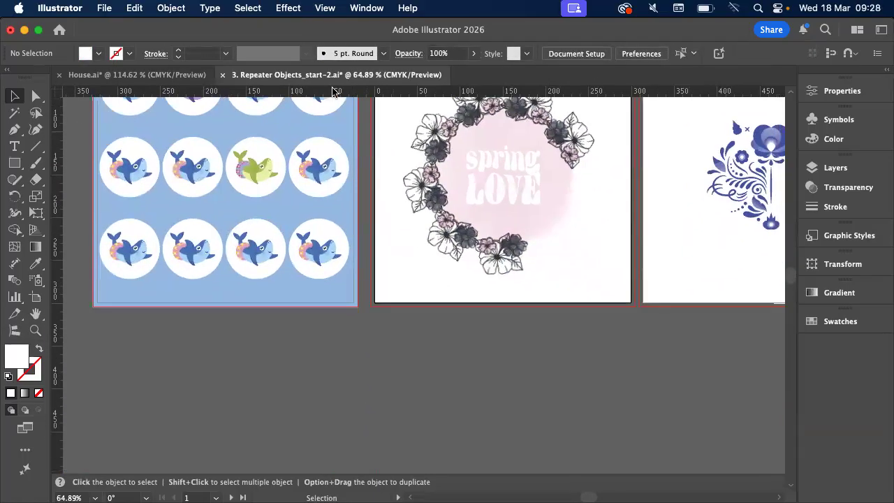
click(133, 74)
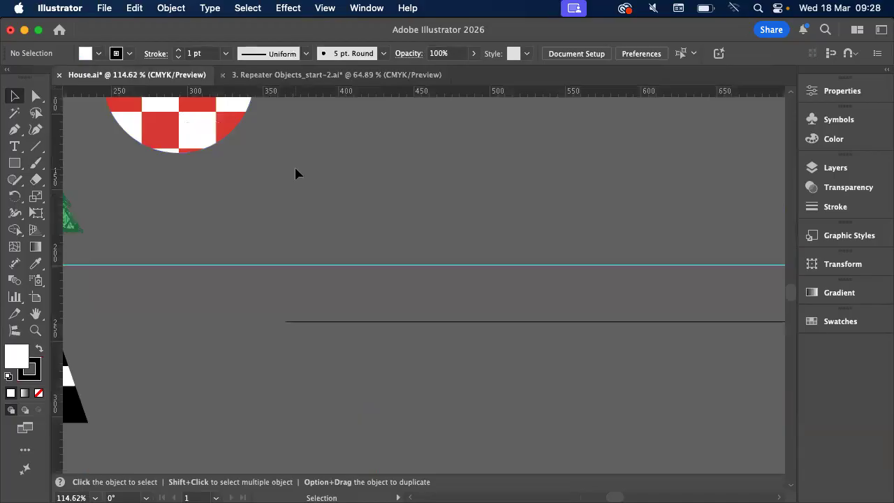
scroll(296, 173, right, 5)
scroll(296, 174, down, 1)
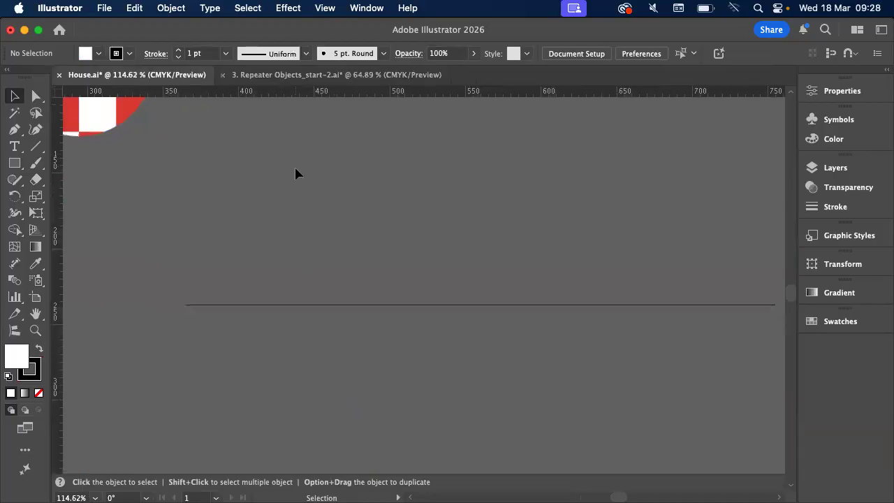
click(289, 299)
scroll(290, 302, down, 5)
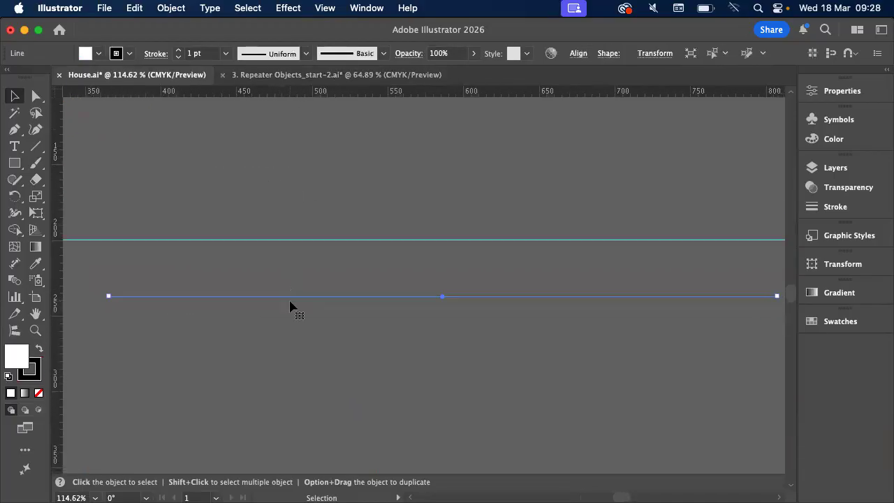
Examine the finished dashed road in front of the house illustration and return to the separate horizontal line
scroll(292, 307, left, 5)
scroll(292, 307, up, 6)
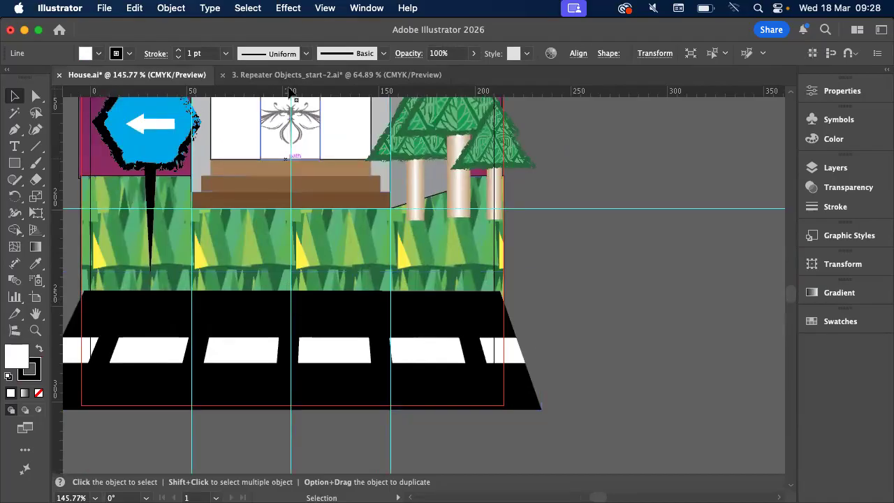
key(ctrl+Tab)
scroll(501, 238, right, 2)
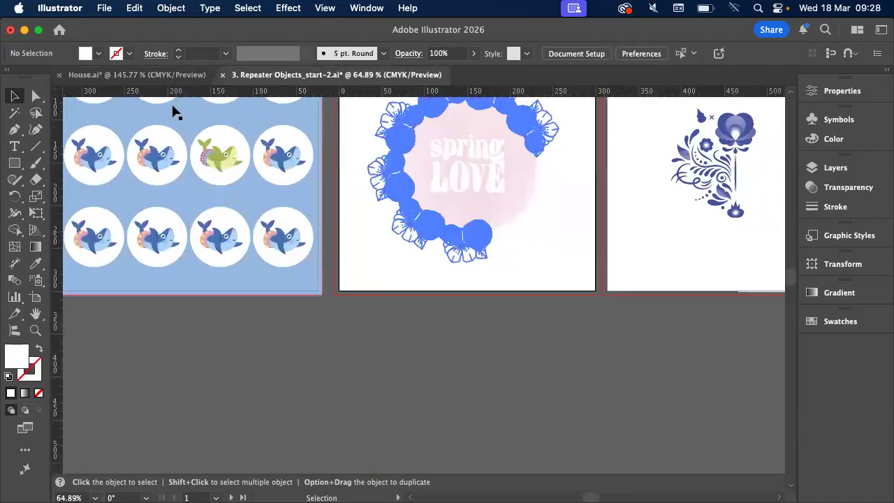
click(164, 77)
scroll(472, 223, right, 10)
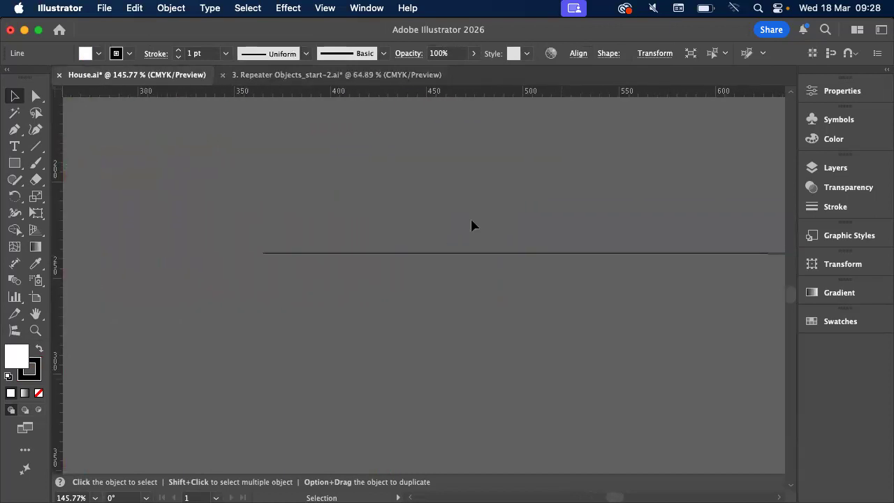
scroll(561, 260, right, 2)
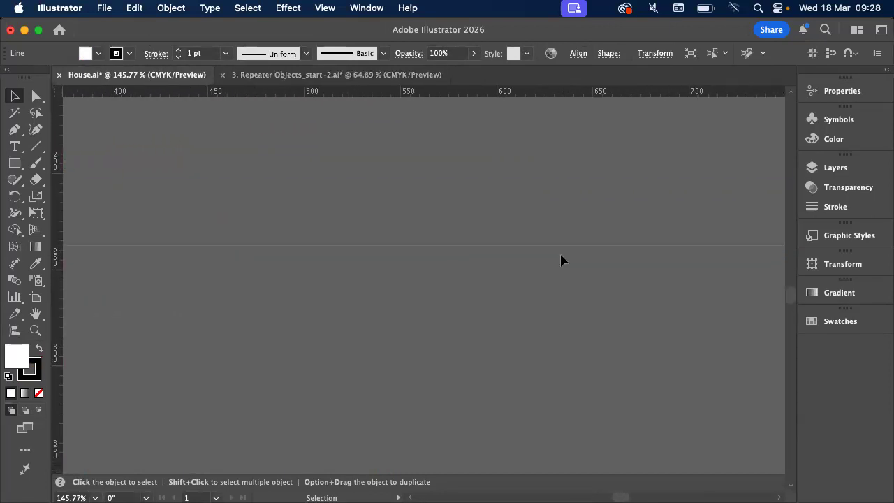
scroll(658, 237, down, 3)
scroll(658, 231, right, 3)
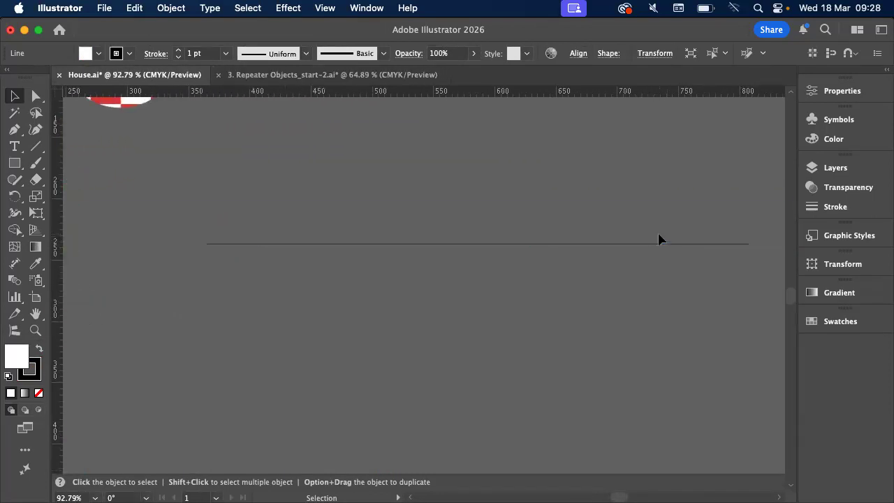
Display the horizontal line's appearance attributes and set its black stroke weight to 230 pt
click(367, 8)
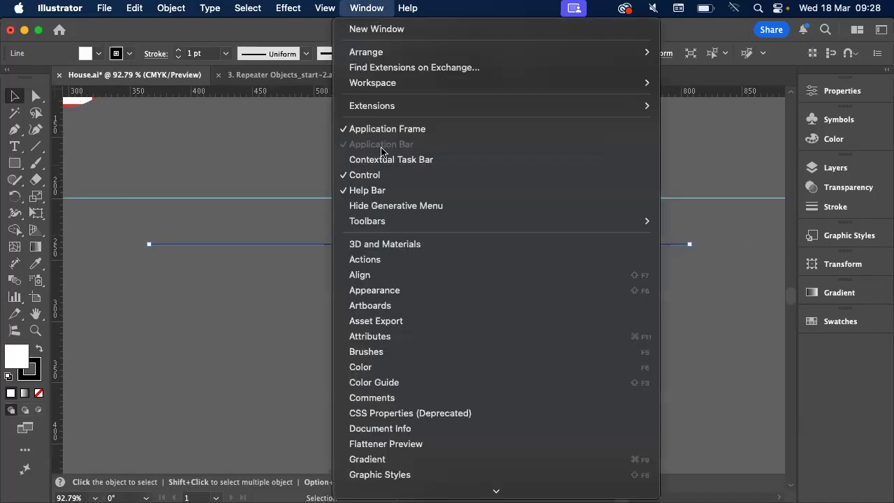
click(368, 290)
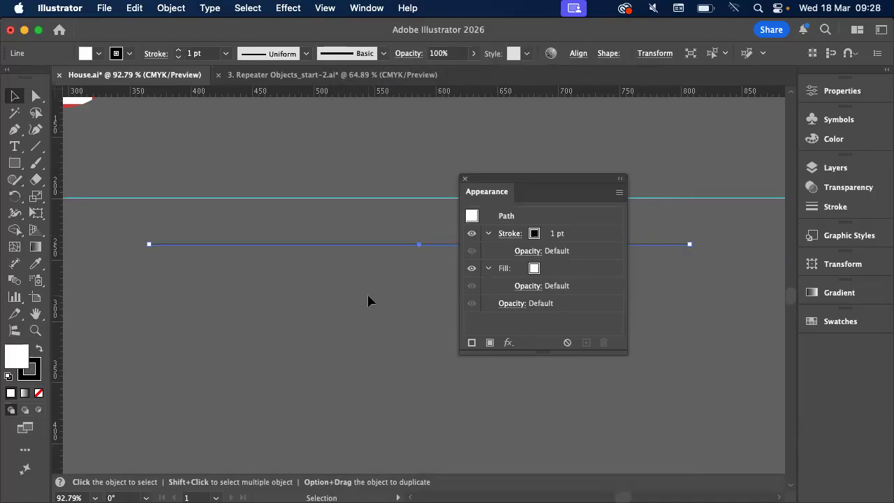
click(179, 56)
click(179, 55)
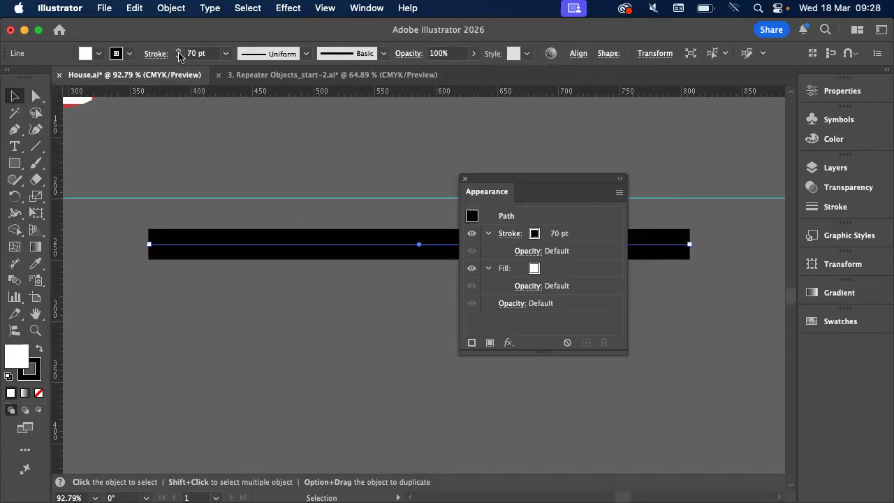
click(179, 54)
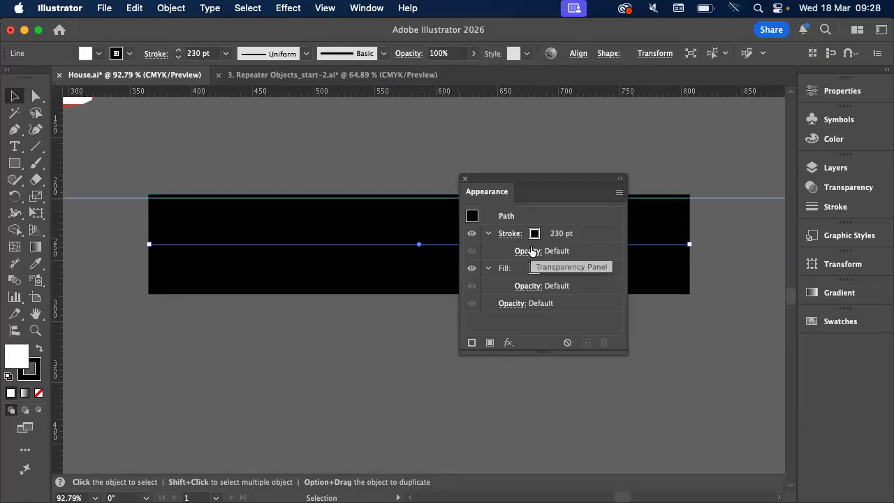
Collapse and expand the black stroke's entry in the line's appearance attributes
click(488, 235)
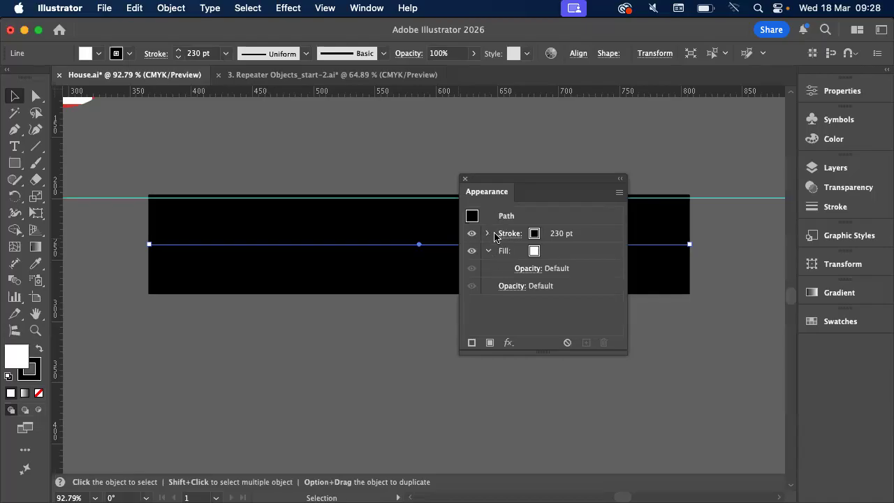
click(487, 234)
click(486, 235)
click(487, 235)
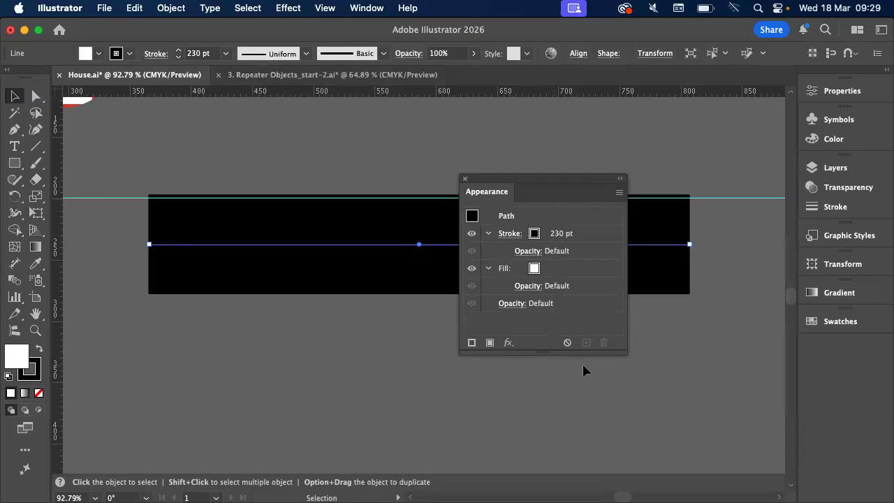
Add a second stroke on top of the line's black one and colour it white
click(471, 344)
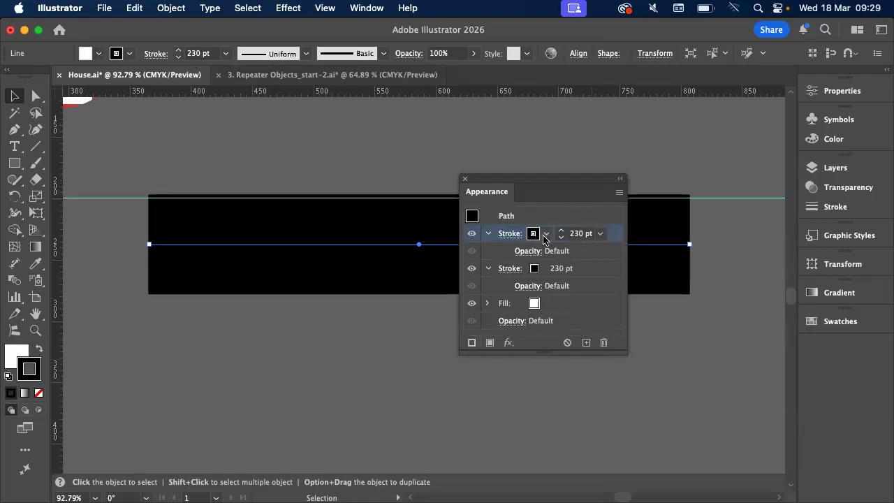
click(544, 236)
click(543, 234)
click(544, 235)
click(393, 301)
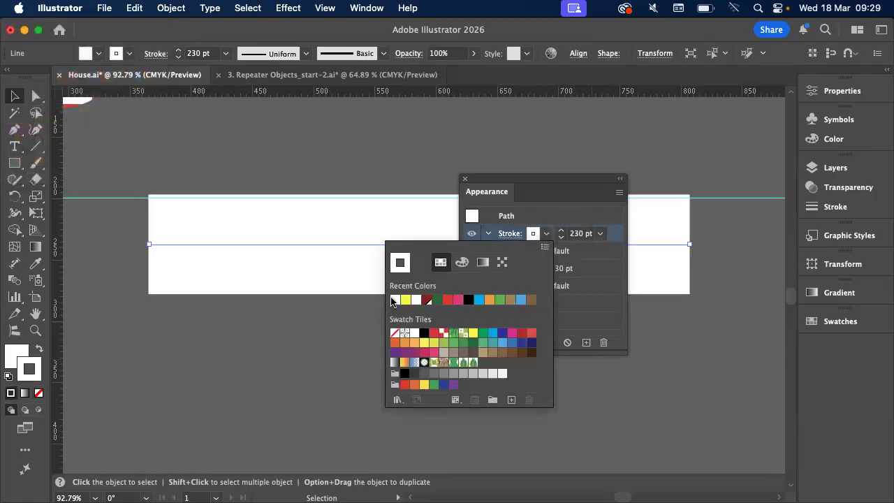
click(379, 251)
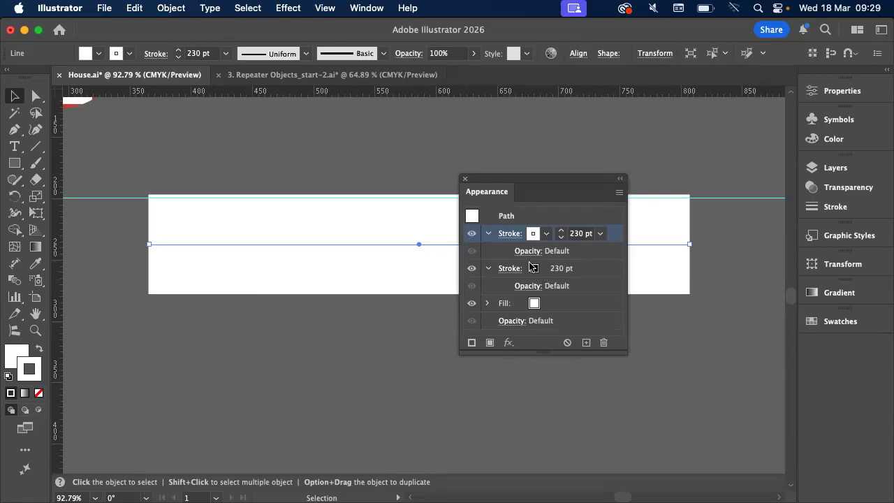
Reduce the weight of the line's white stroke to 80 pt
click(562, 239)
click(562, 239)
click(562, 239)
click(562, 239)
click(562, 239)
click(562, 239)
click(562, 239)
click(561, 239)
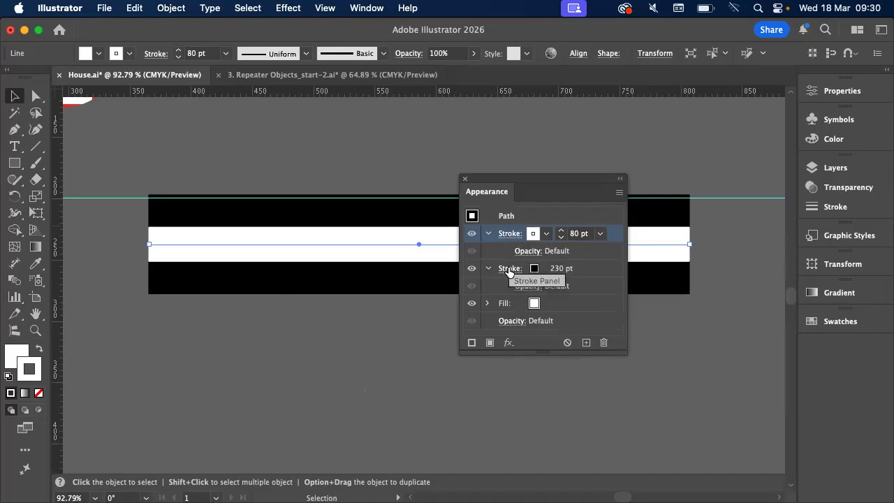
Turn on Dashed Line for the white stroke, keeping its Uniform profile
click(512, 237)
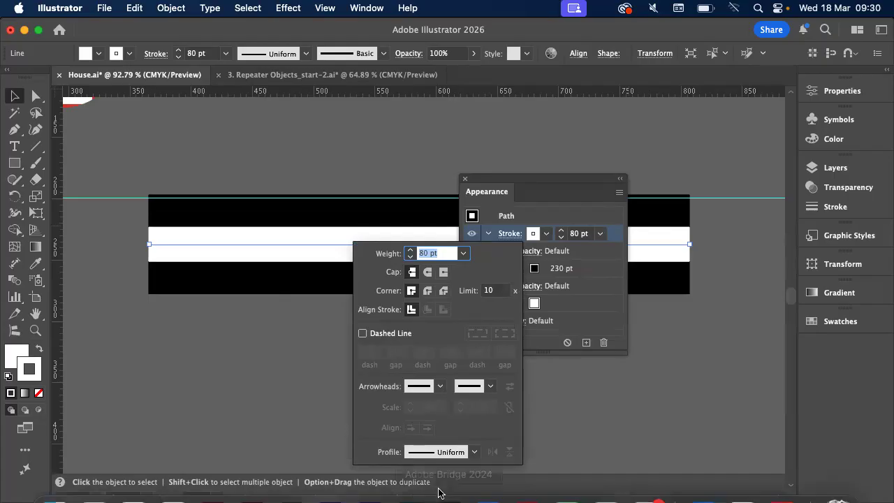
click(474, 452)
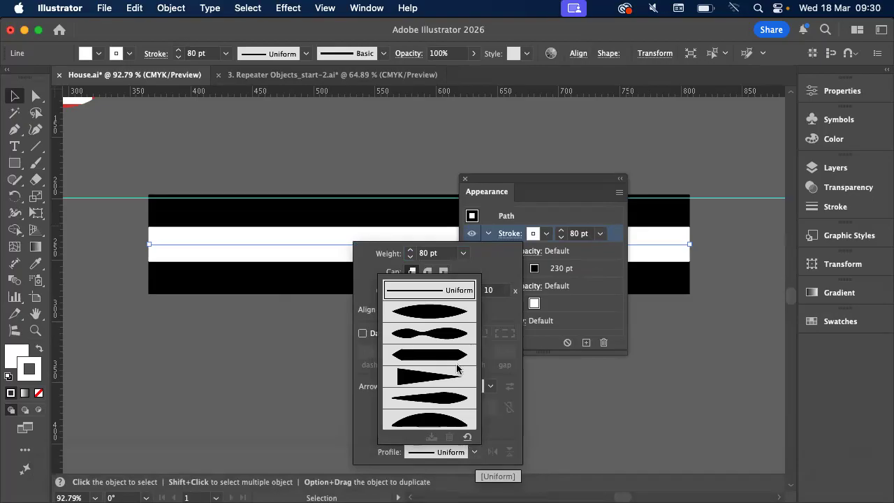
click(508, 265)
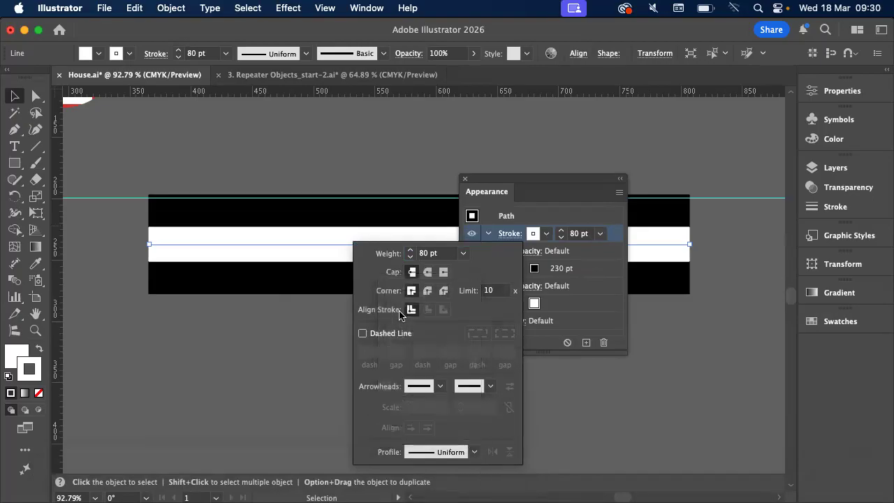
click(371, 334)
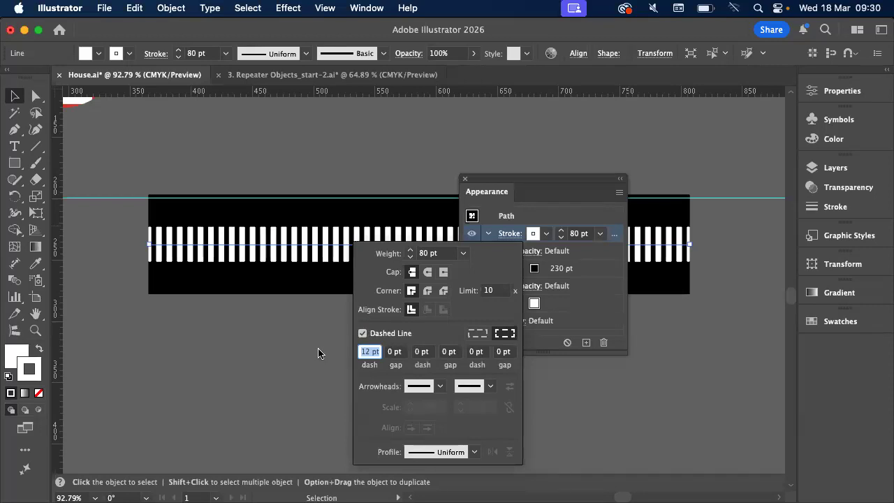
Set the white stroke's dash to 100 pt and its gap to 20 pt
double_click(364, 352)
text(20)
key(Tab)
double_click(364, 353)
text(100)
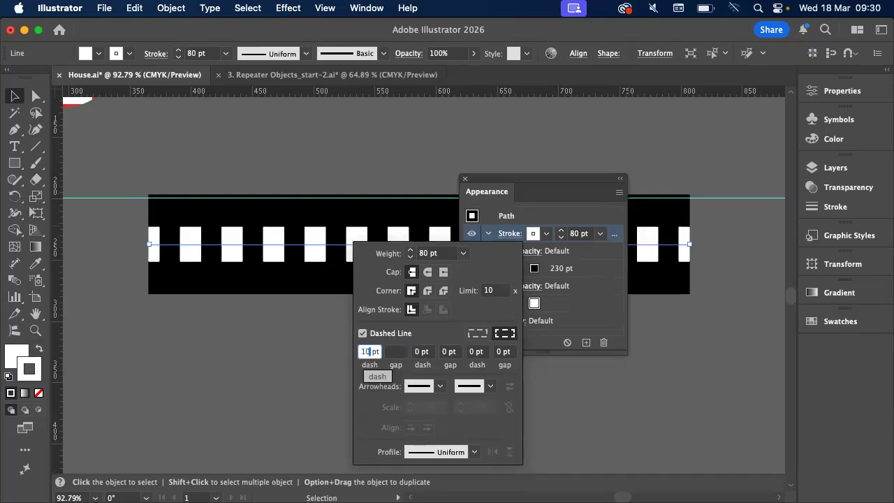
key(Tab)
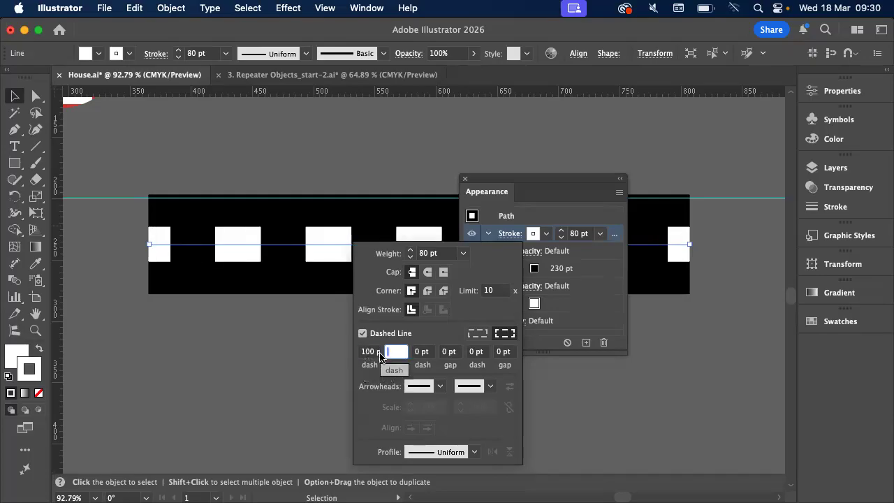
text(20)
key(Tab)
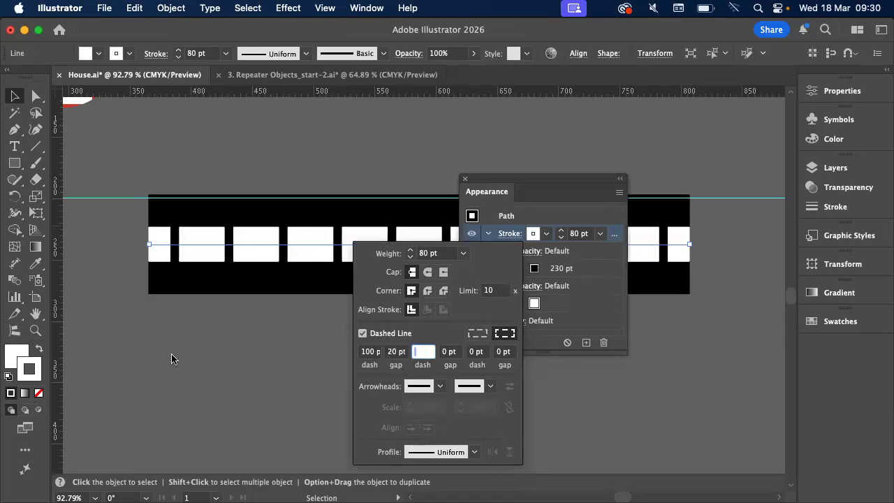
click(214, 279)
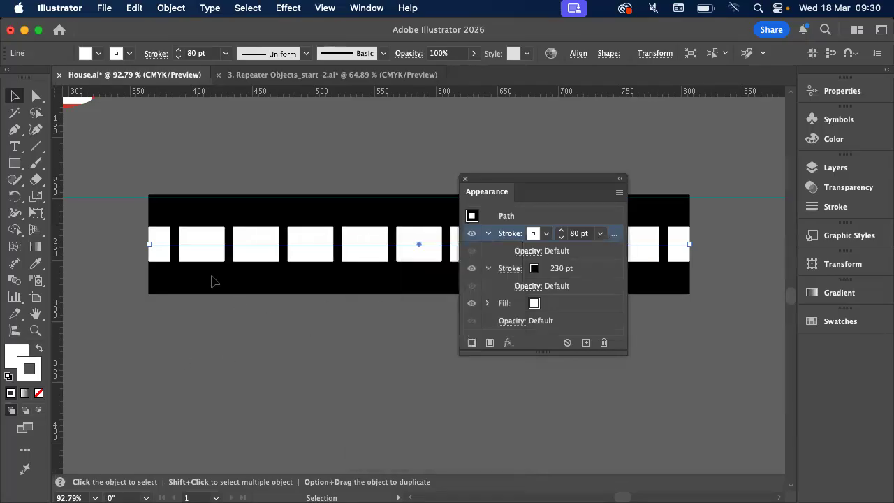
Dock the floating Appearance panel with the other collapsed panels and place a duplicate of the road line directly below the original
drag(487, 195, 835, 347)
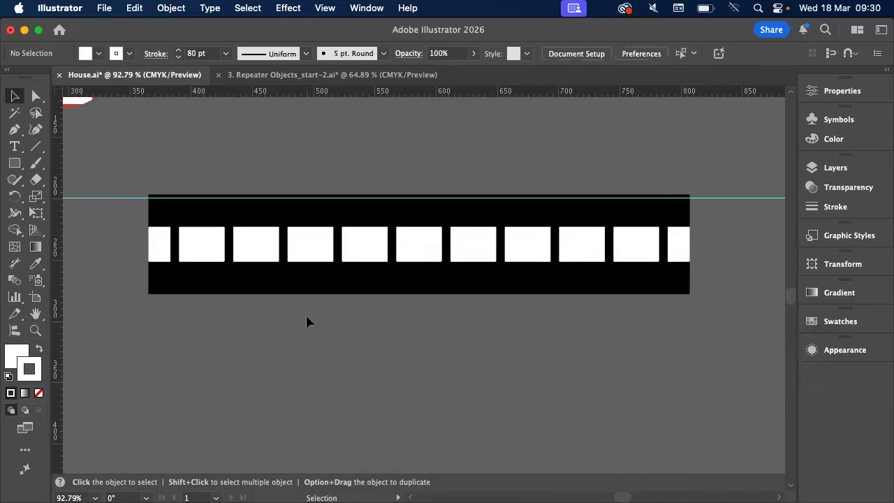
scroll(306, 321, up, 2)
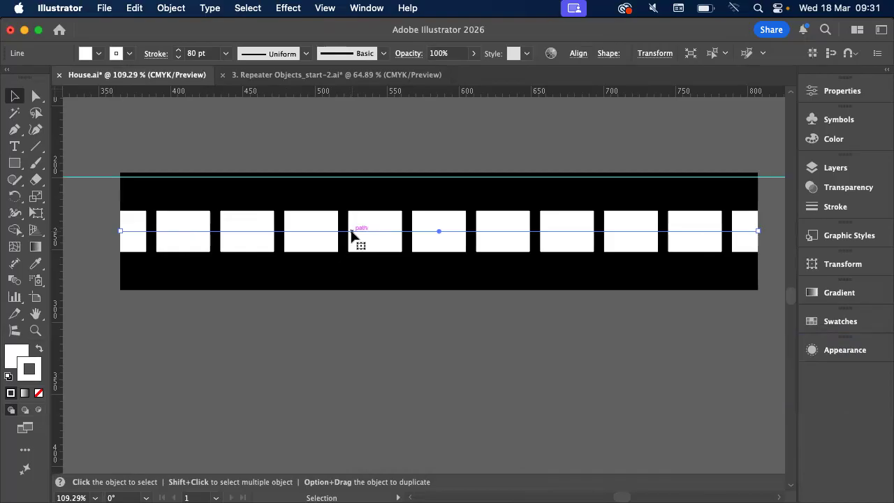
drag(352, 234, 357, 409)
Apply a Free Distort effect to the upper road line's white stroke, moving both ends up and slightly inward
click(352, 234)
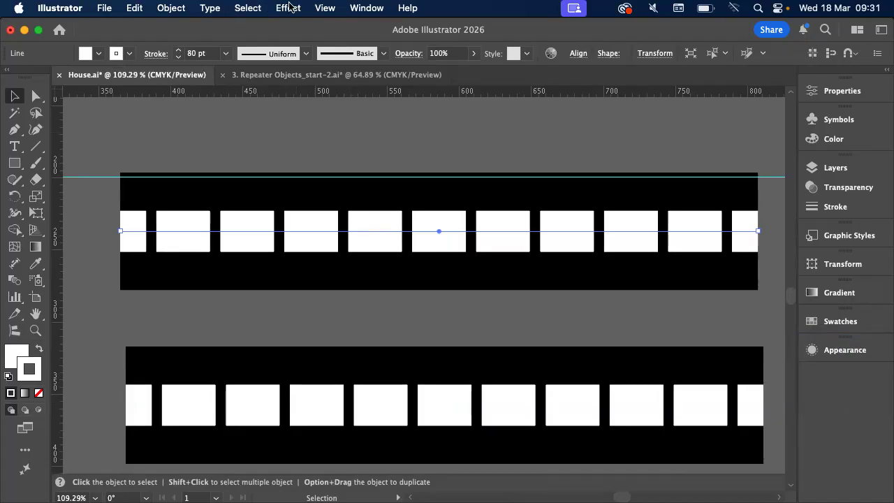
click(288, 8)
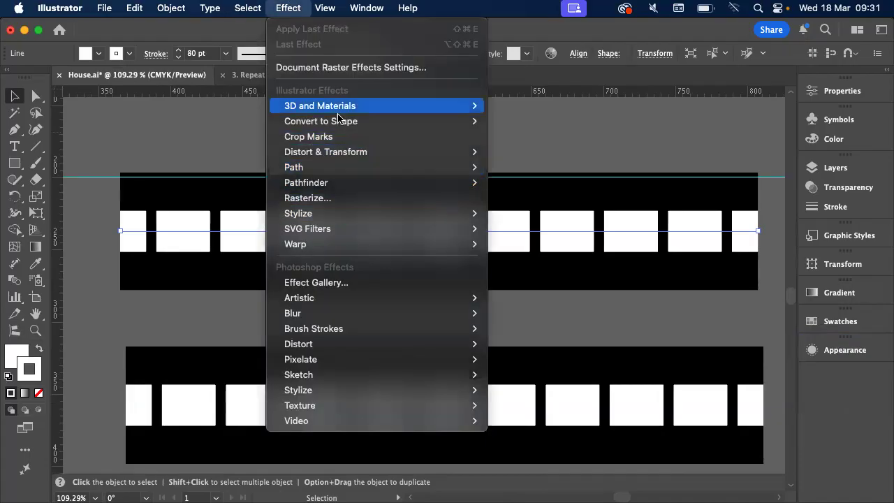
mouse_move(341, 154)
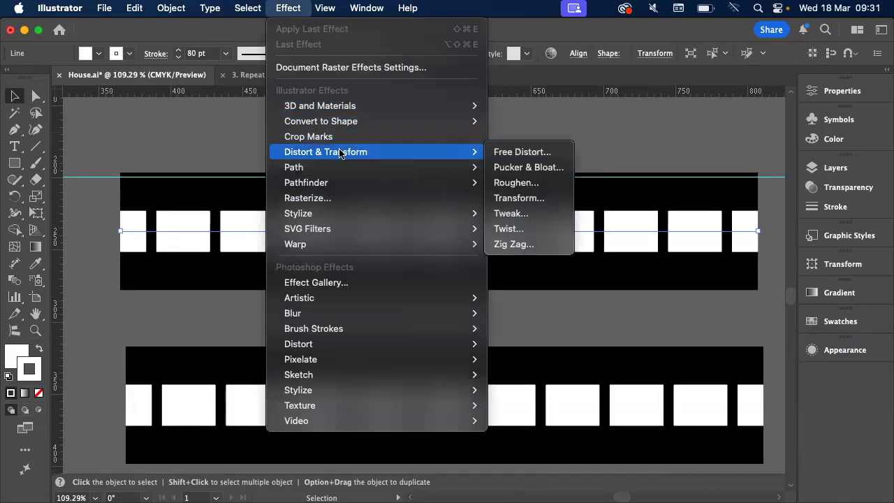
click(529, 152)
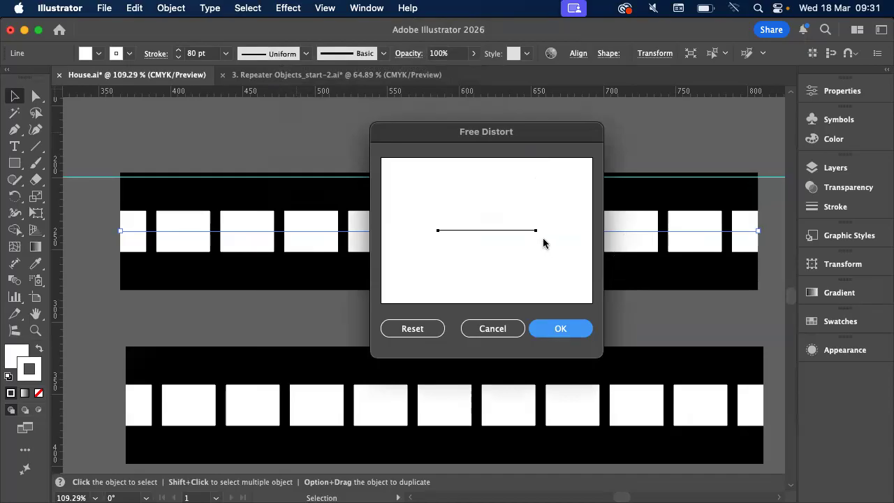
drag(536, 230, 525, 206)
drag(439, 230, 441, 208)
click(570, 334)
scroll(569, 337, down, 4)
scroll(569, 338, right, 3)
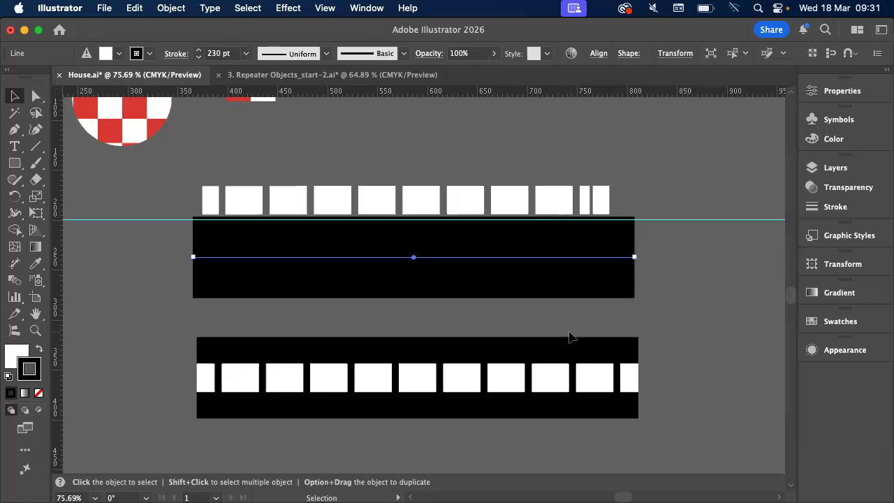
scroll(569, 337, down, 2)
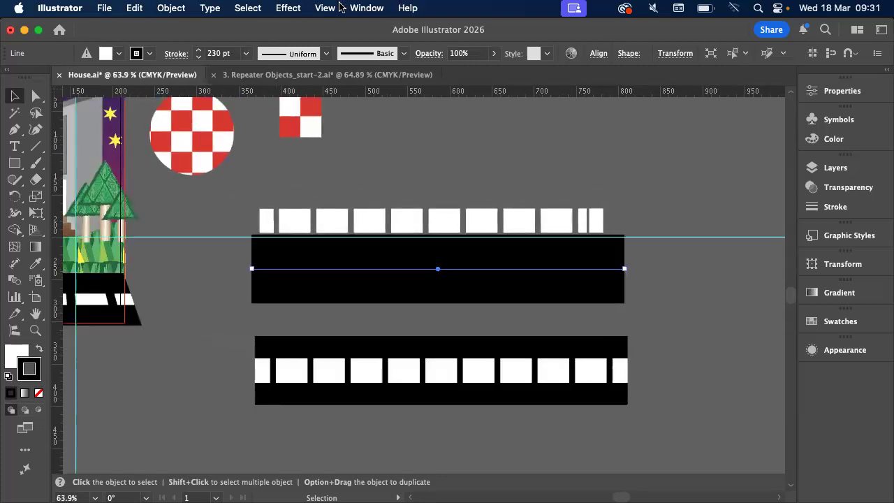
click(289, 8)
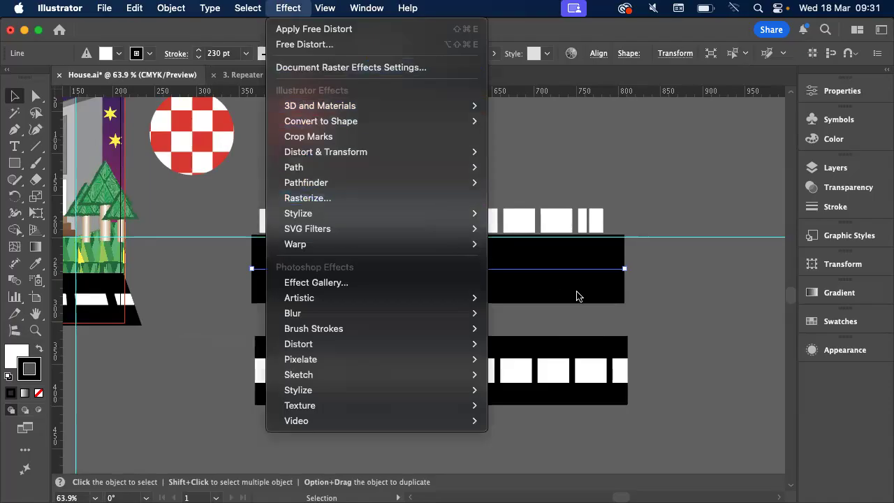
click(597, 308)
Examine the two road lines in outline view, select the lower line and return to preview
click(549, 373)
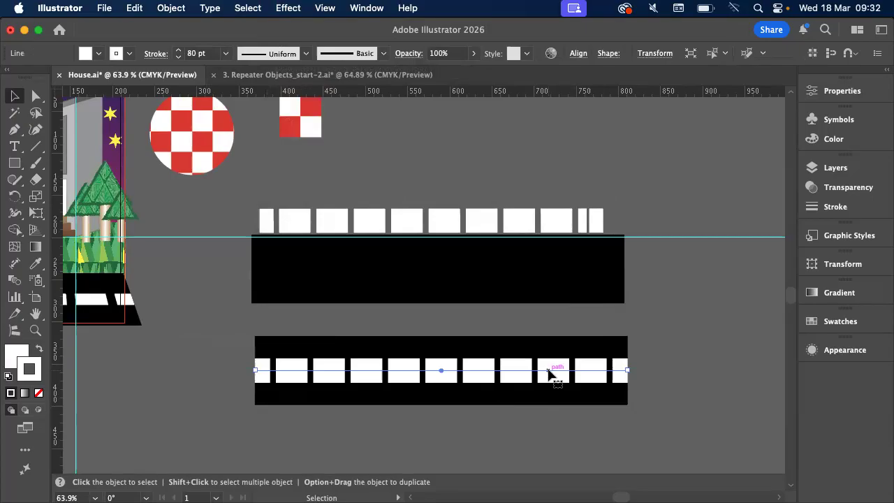
scroll(549, 373, up, 5)
scroll(551, 375, down, 3)
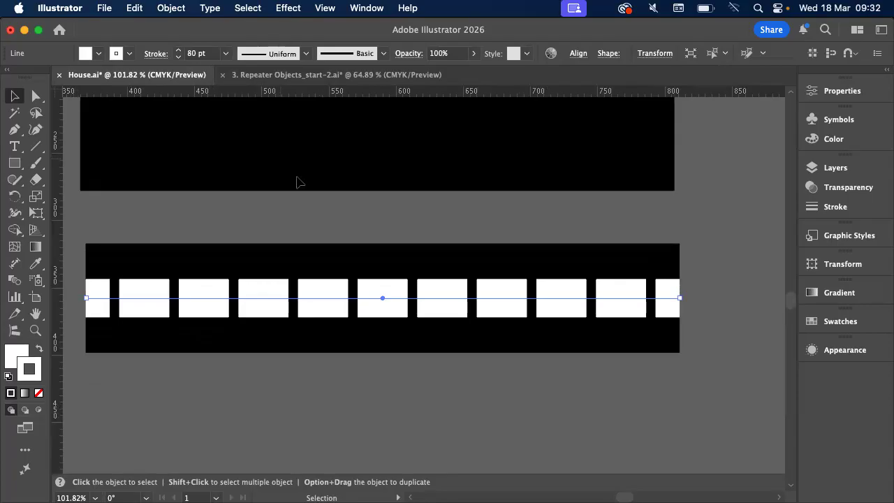
scroll(299, 186, up, 3)
key(super+shift+a)
key(super+y)
scroll(298, 193, down, 5)
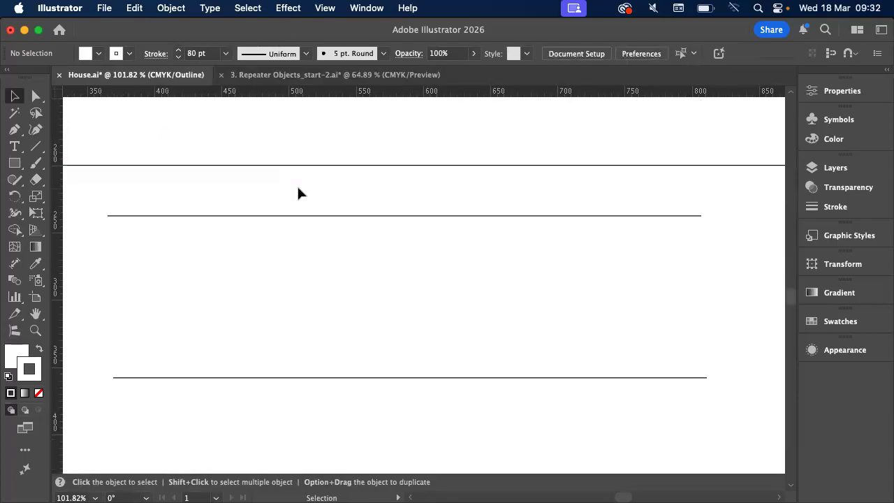
scroll(321, 251, left, 2)
click(344, 315)
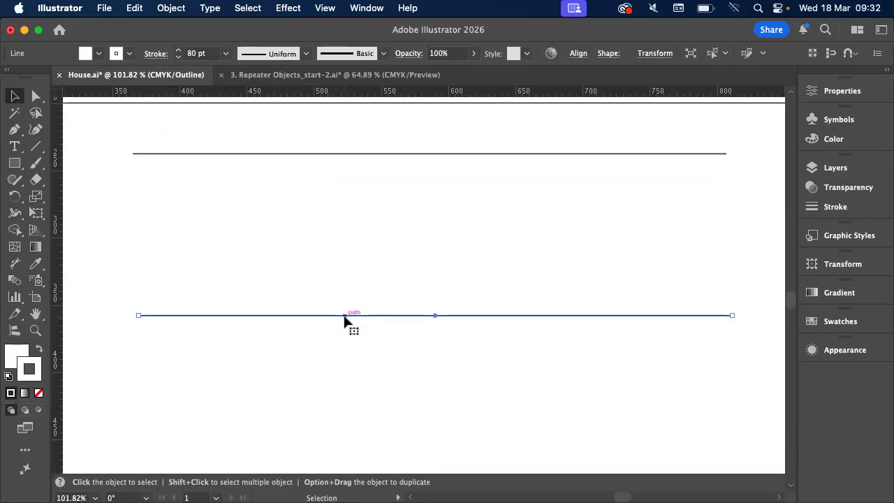
key(super+y)
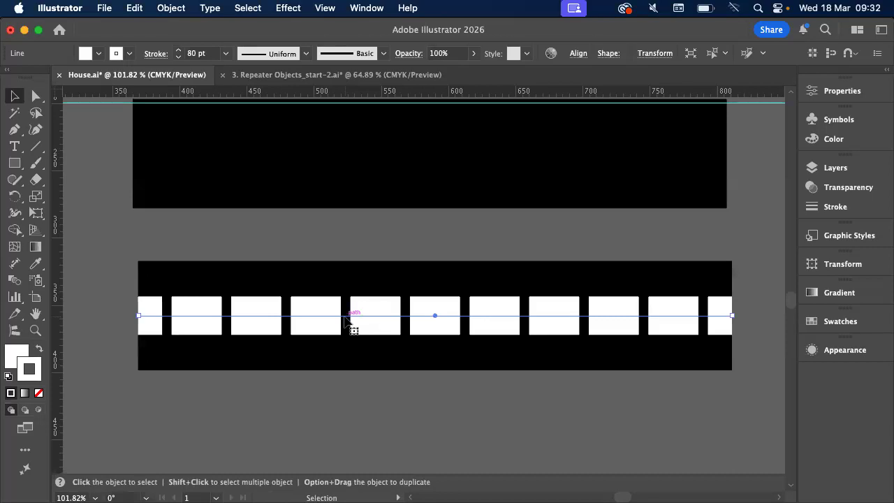
click(289, 7)
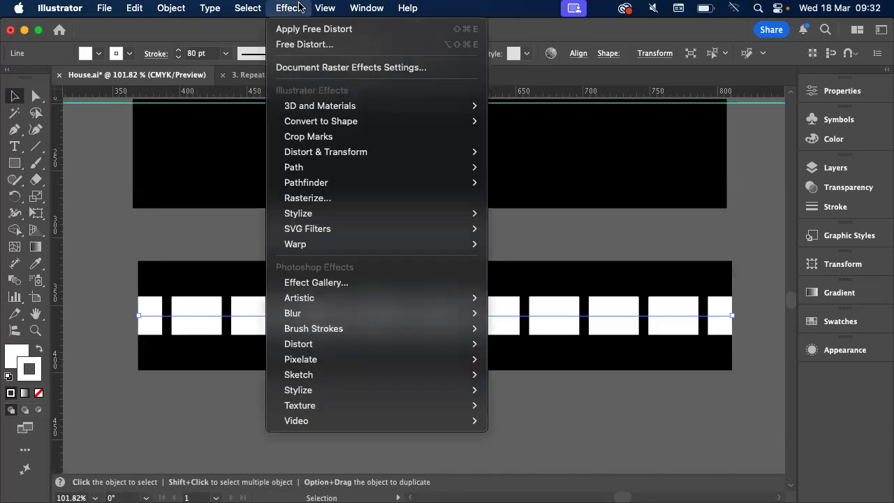
mouse_move(328, 155)
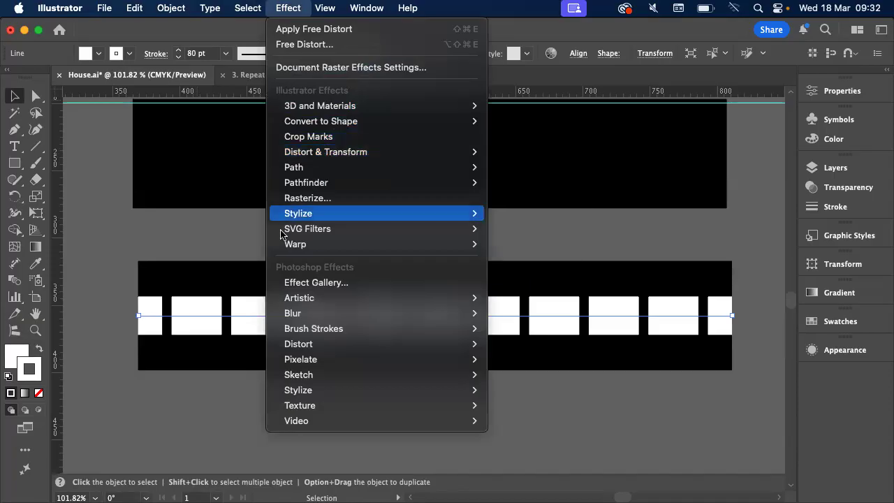
click(200, 330)
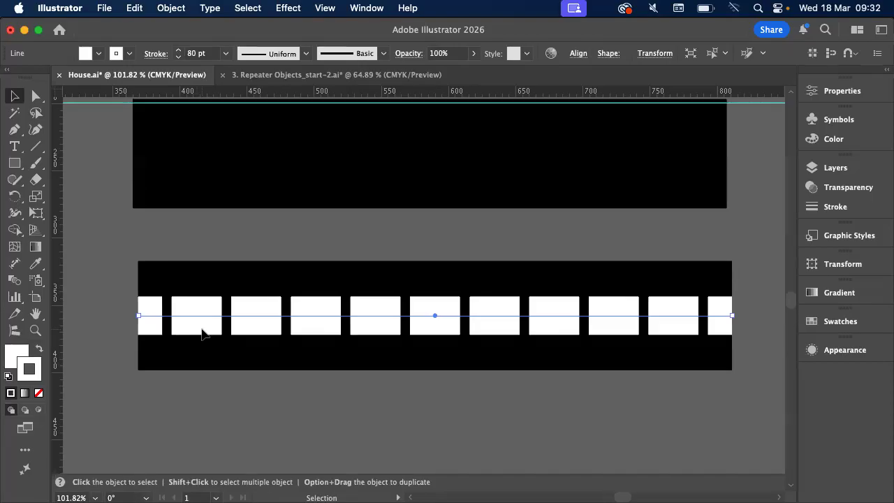
Expand the appearance of the lower road line and check its paths in outline view
scroll(202, 334, up, 3)
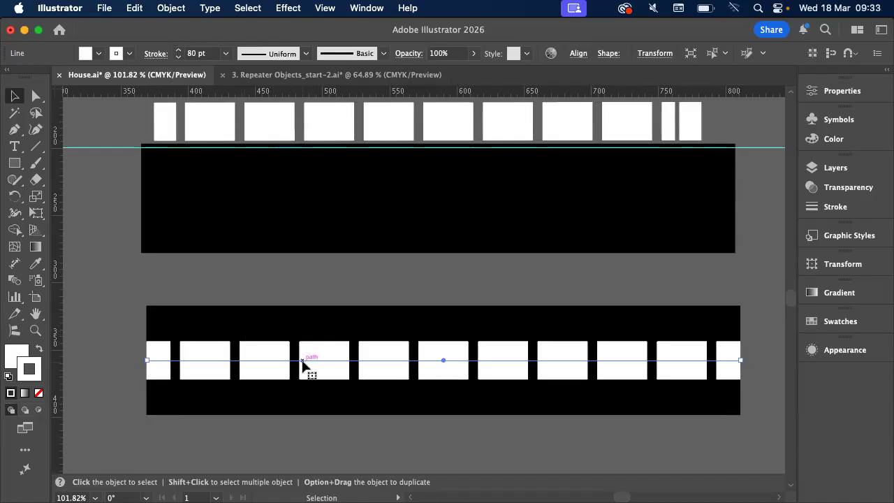
click(179, 7)
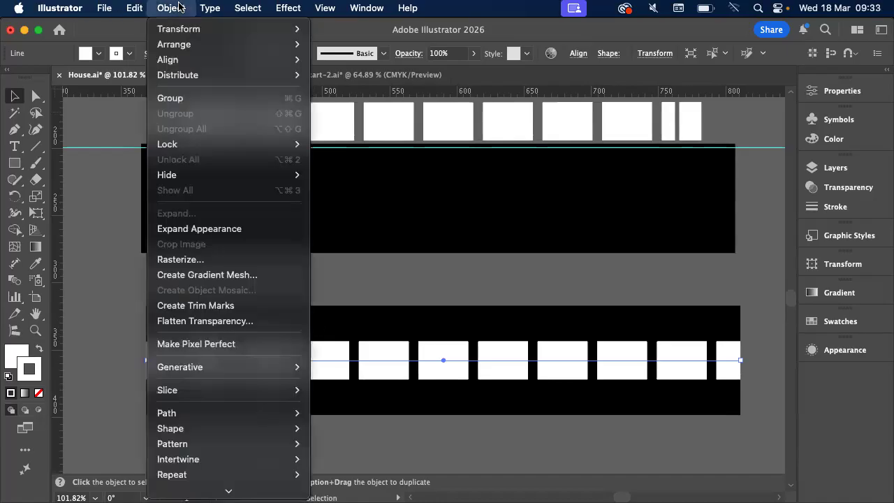
mouse_move(200, 178)
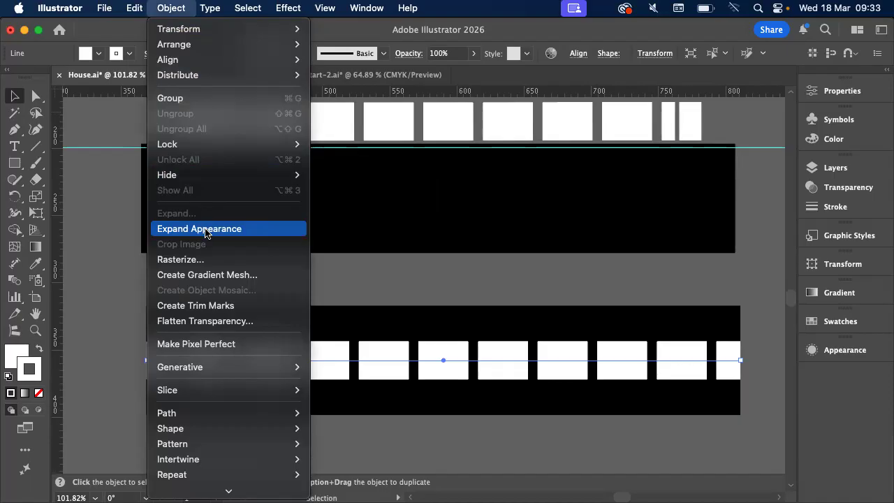
click(205, 229)
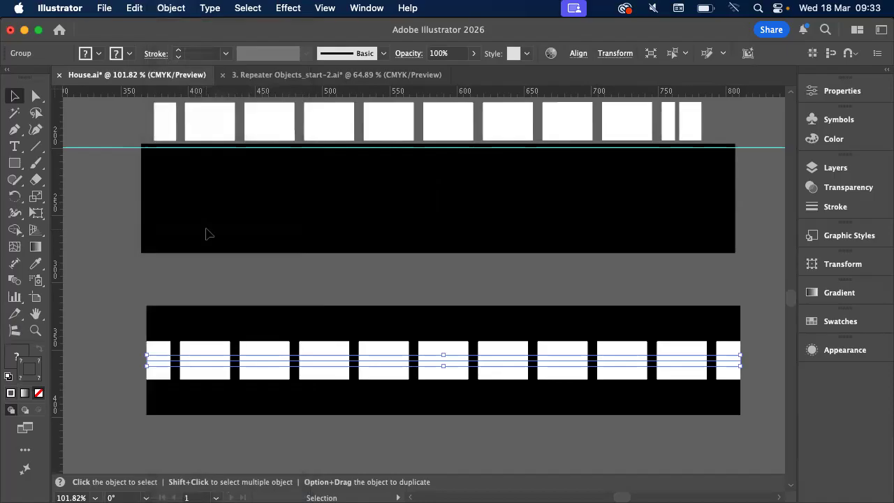
key(super+y)
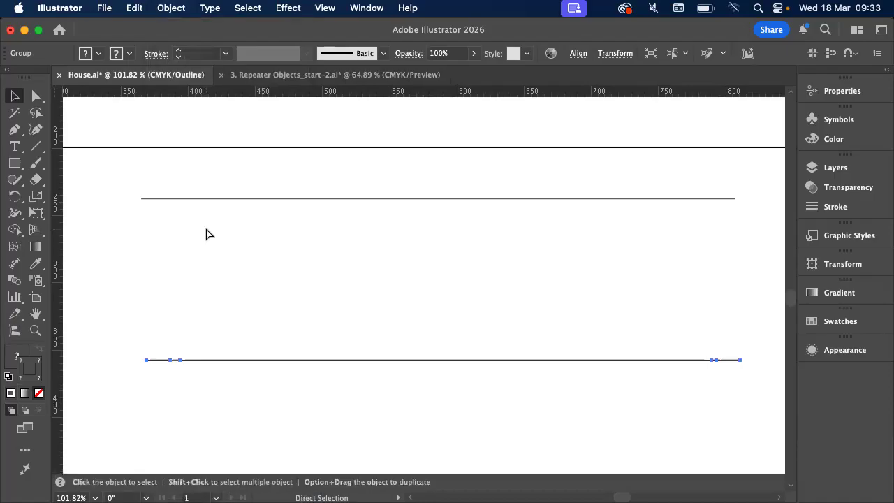
key(super+y)
key(v)
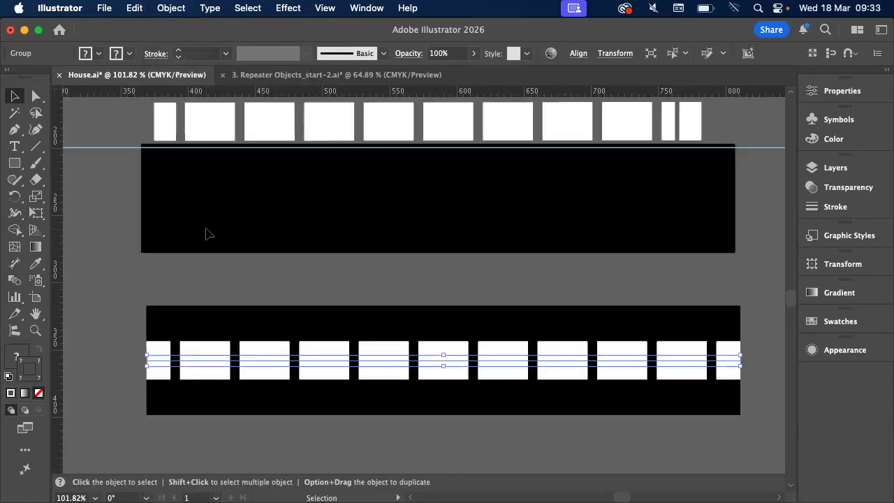
Expand the lower road group's fill and stroke into shapes and inspect them in outline view
click(172, 8)
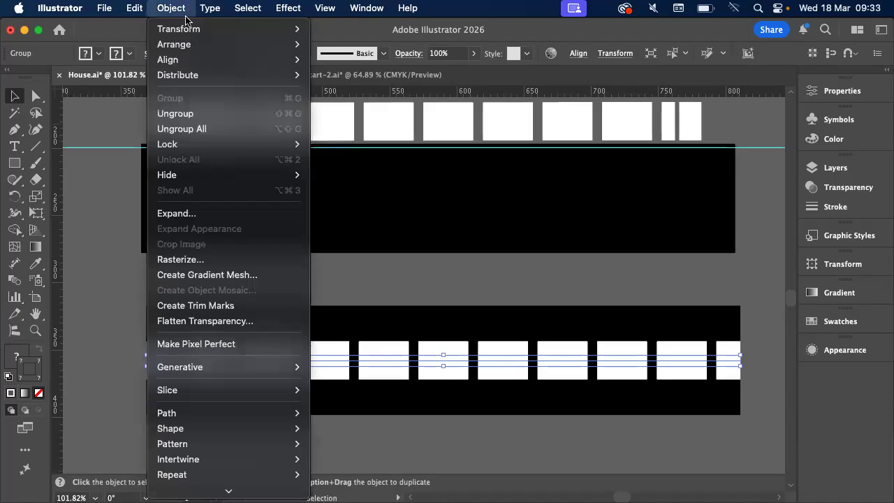
click(186, 214)
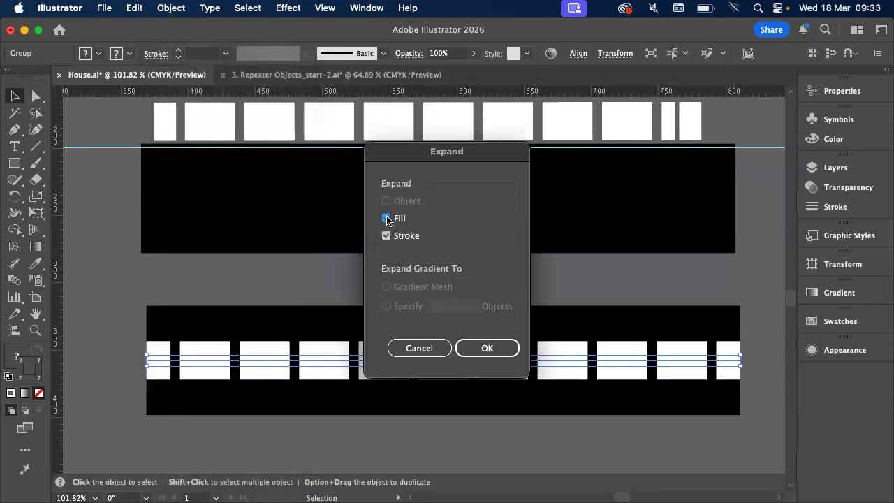
click(479, 350)
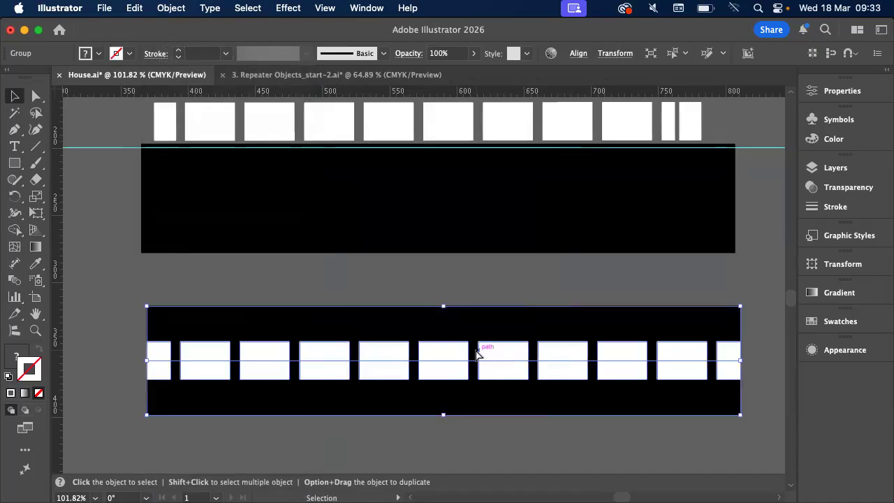
key(cmd+y)
click(399, 273)
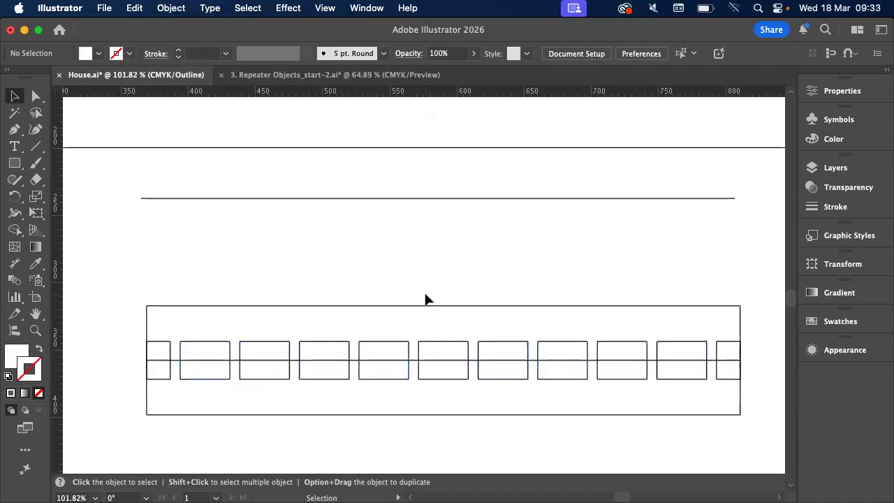
key(w)
key(super+y)
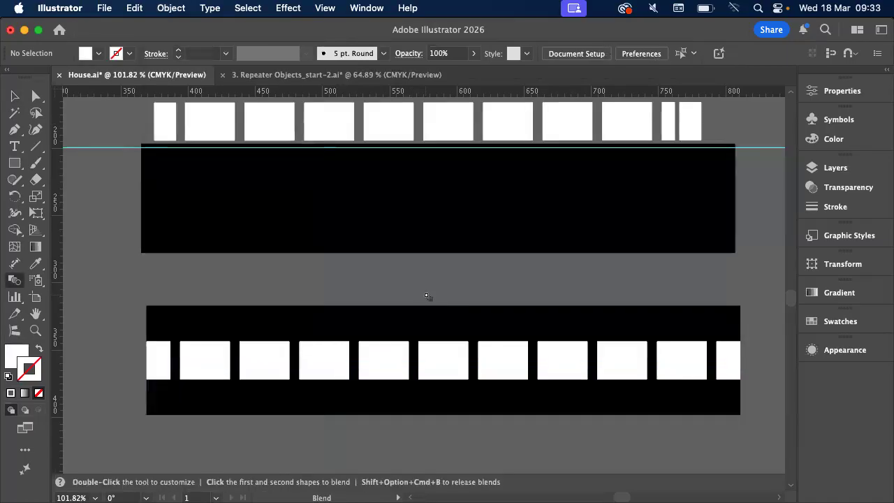
key(v)
Apply a Free Distort effect to the expanded road group, pulling both upper corners inward to form a trapezoid
click(431, 364)
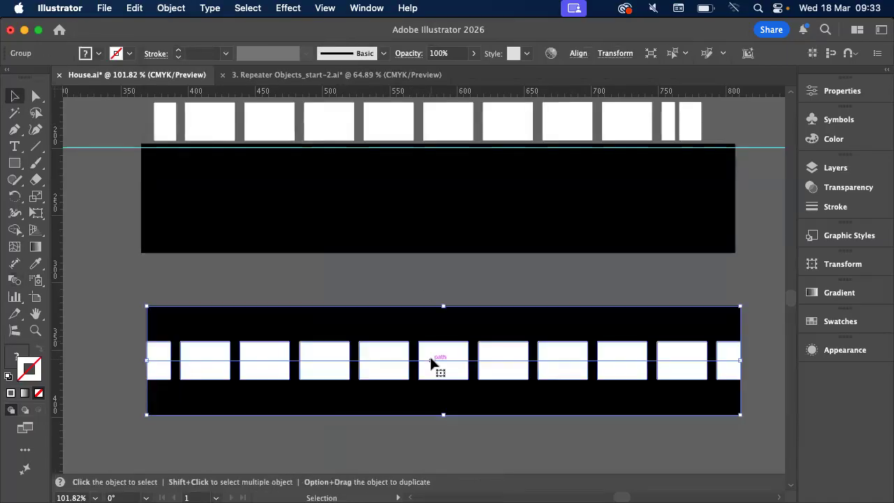
click(287, 7)
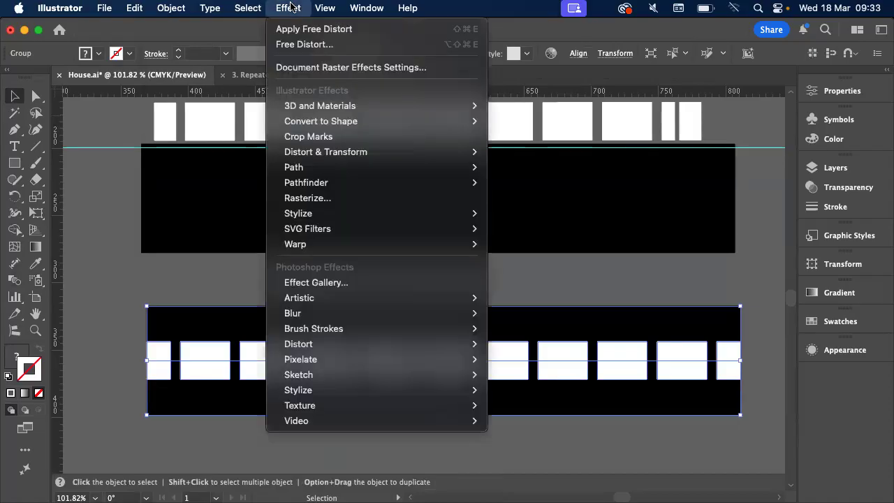
mouse_move(461, 153)
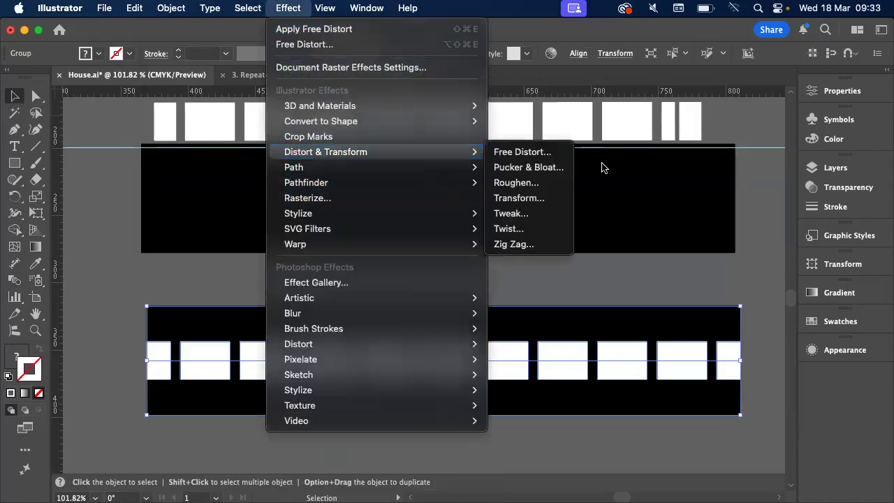
click(559, 153)
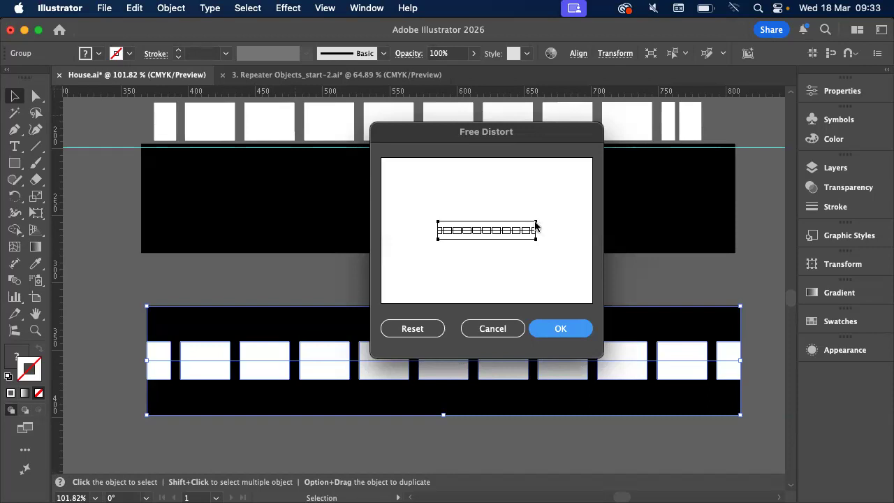
drag(536, 222, 528, 222)
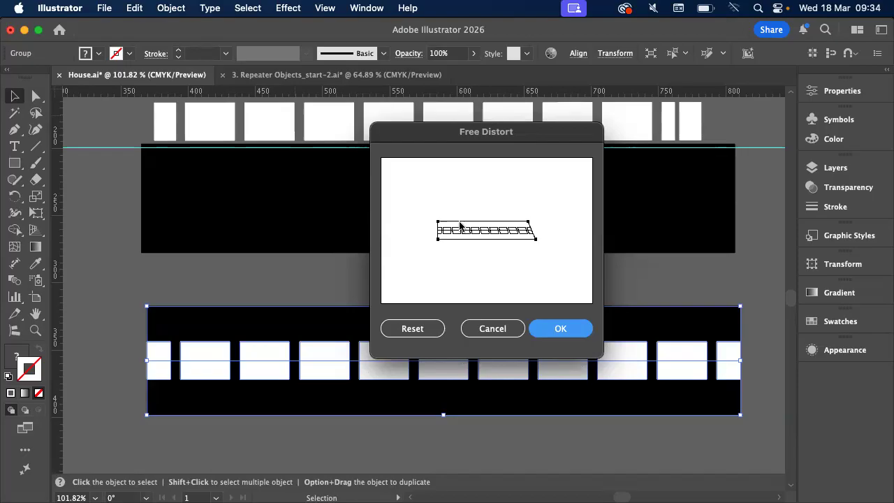
drag(438, 222, 447, 222)
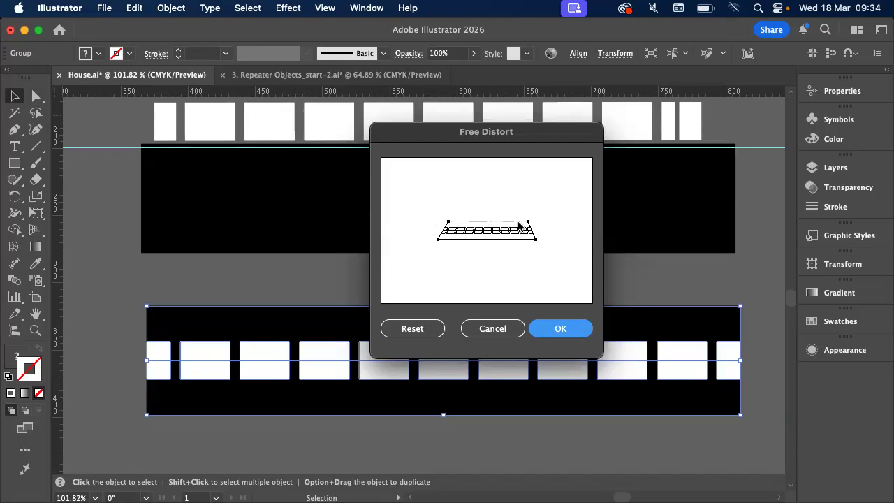
click(568, 329)
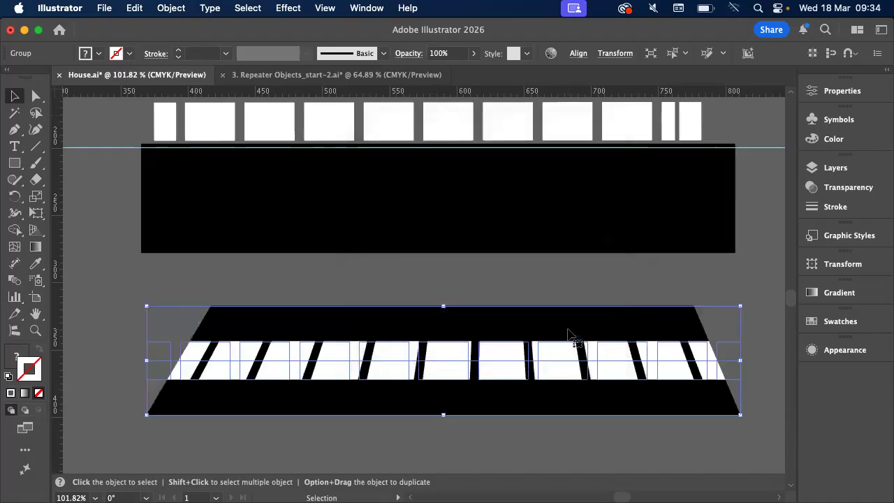
click(547, 267)
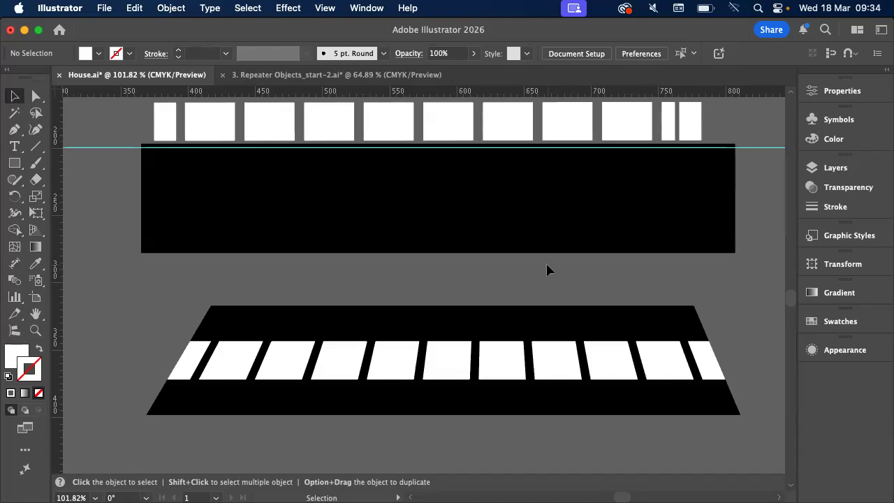
Select the distorted road group and review the live effects listed in its appearance attributes
click(544, 377)
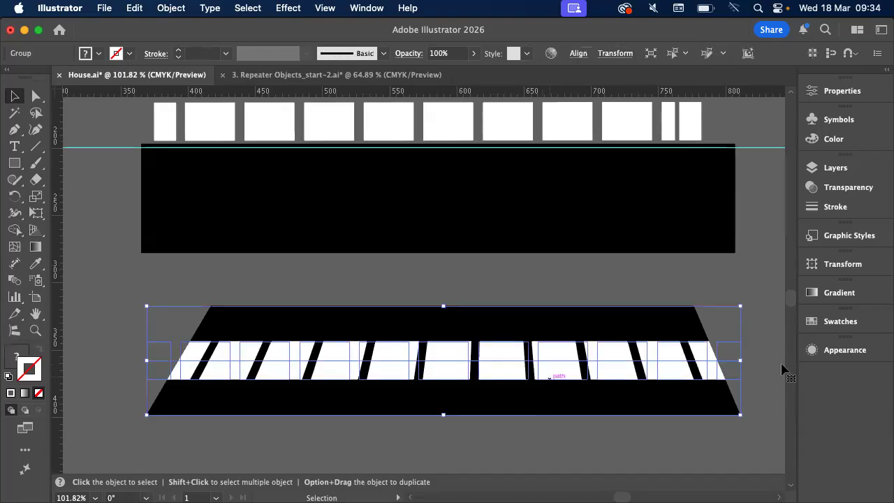
click(845, 350)
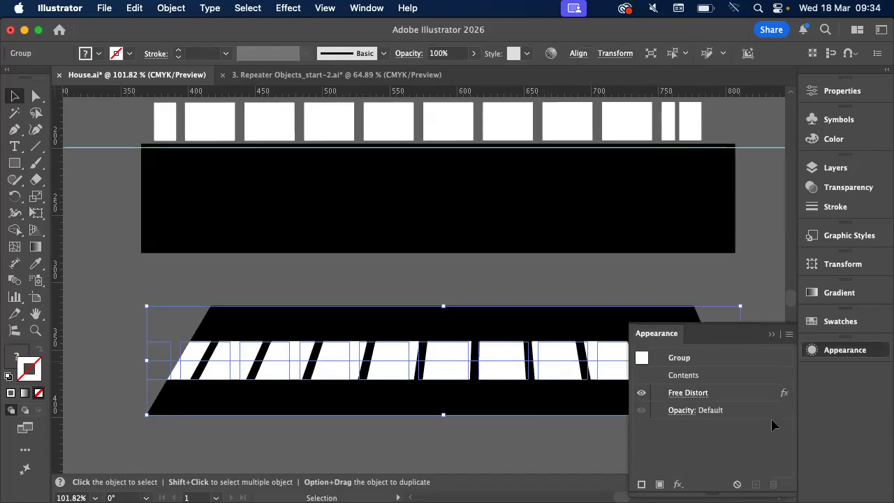
click(687, 413)
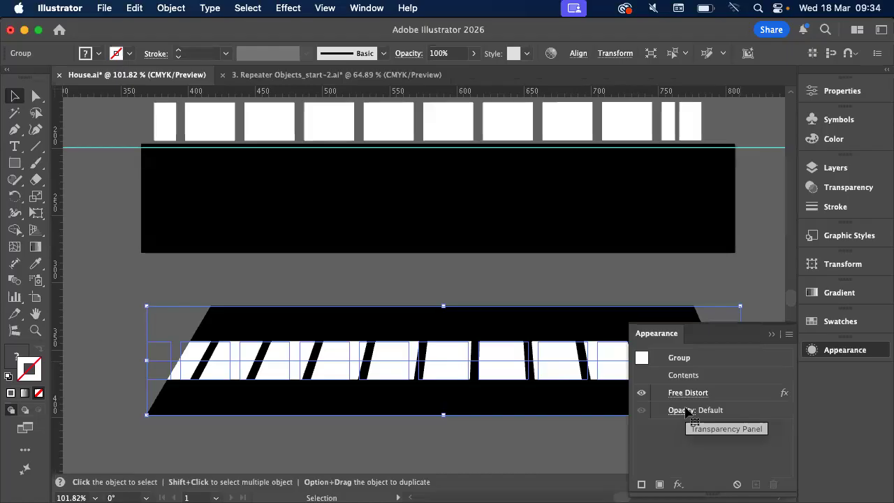
click(773, 334)
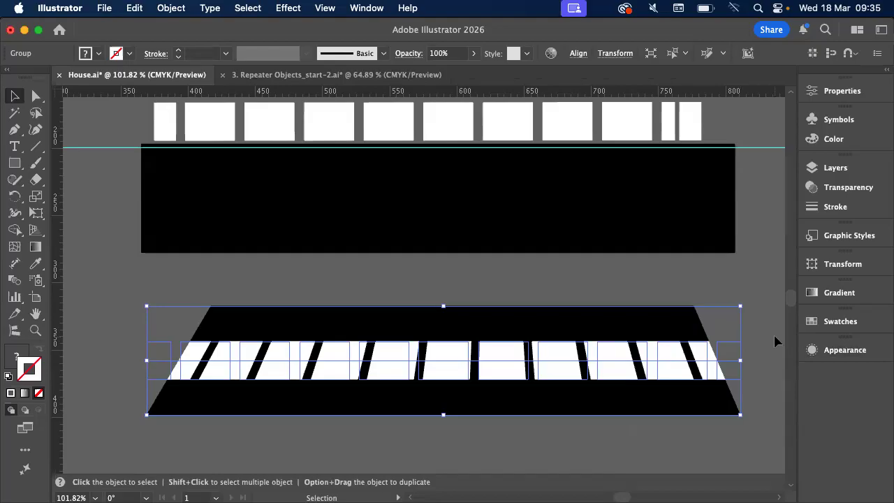
scroll(774, 334, up, 2)
scroll(774, 334, down, 5)
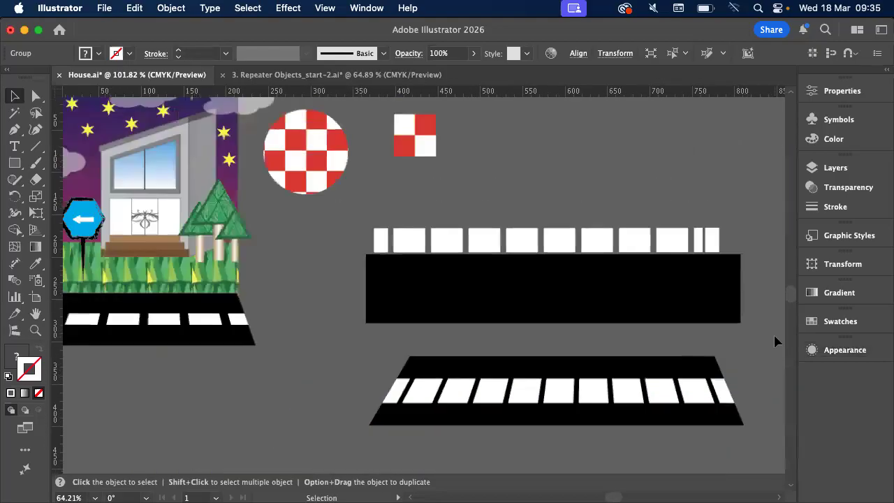
scroll(774, 334, up, 5)
scroll(774, 334, down, 3)
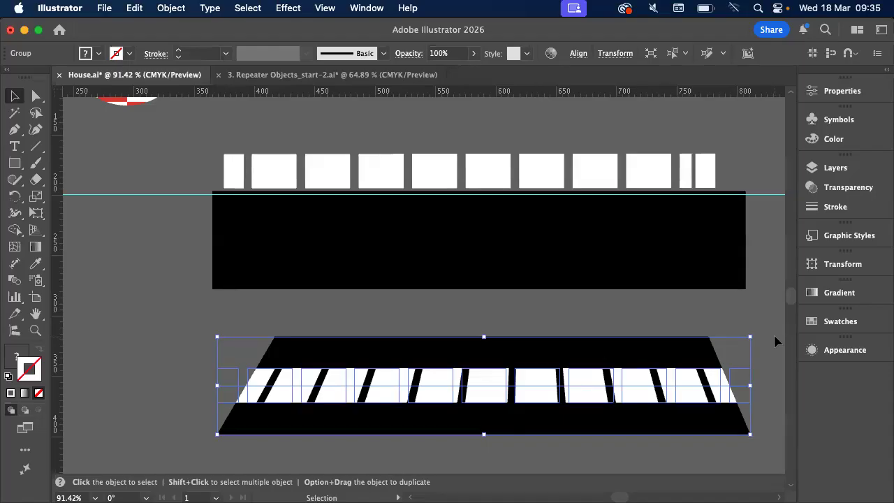
click(171, 8)
mouse_move(209, 492)
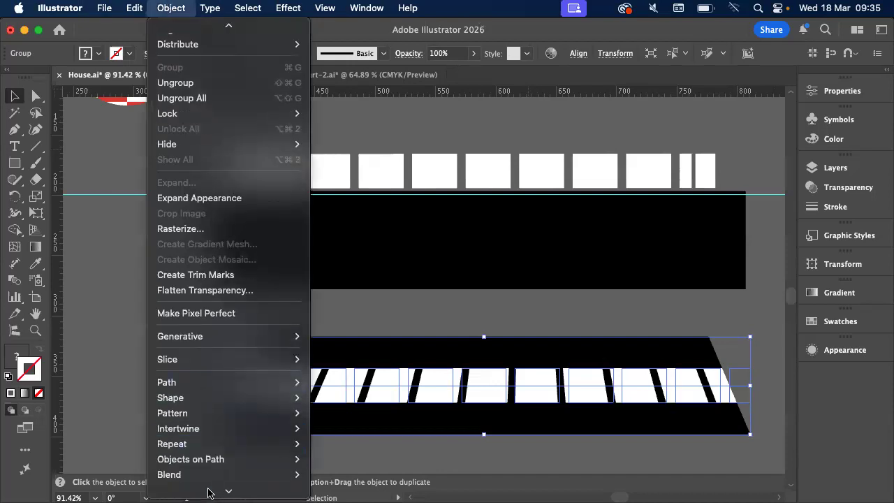
mouse_move(201, 338)
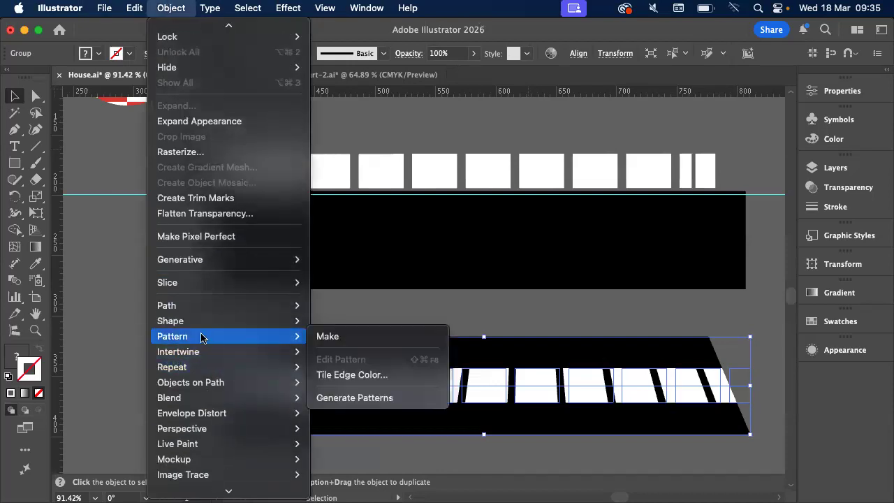
mouse_move(204, 370)
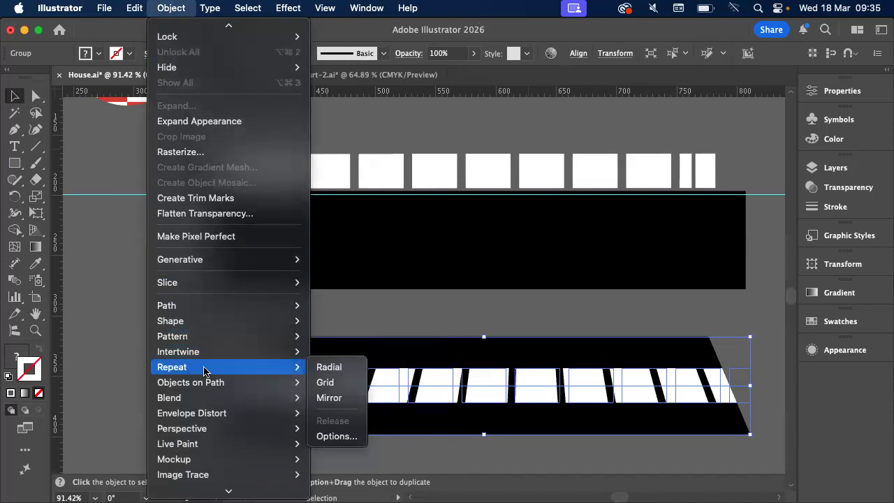
click(113, 338)
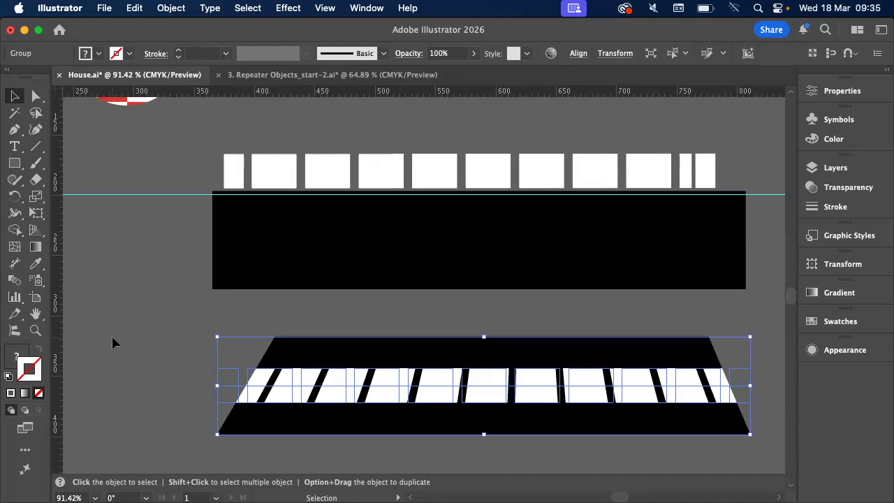
click(288, 8)
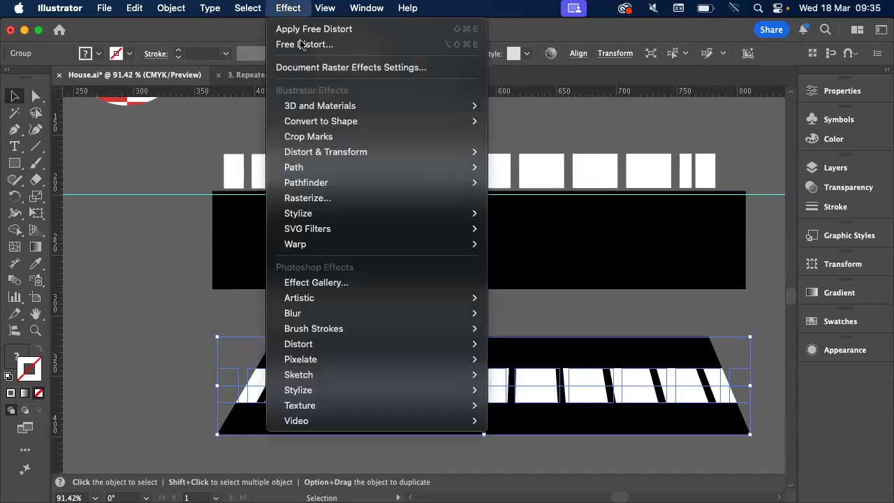
mouse_move(326, 154)
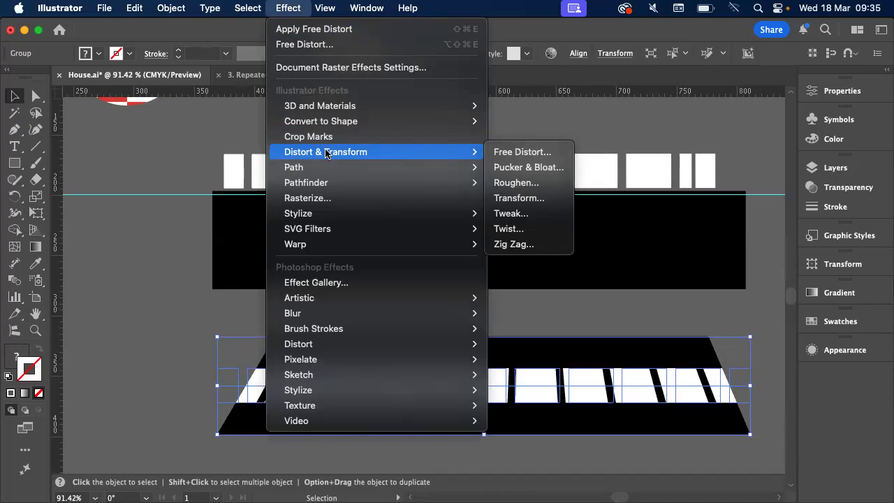
click(174, 199)
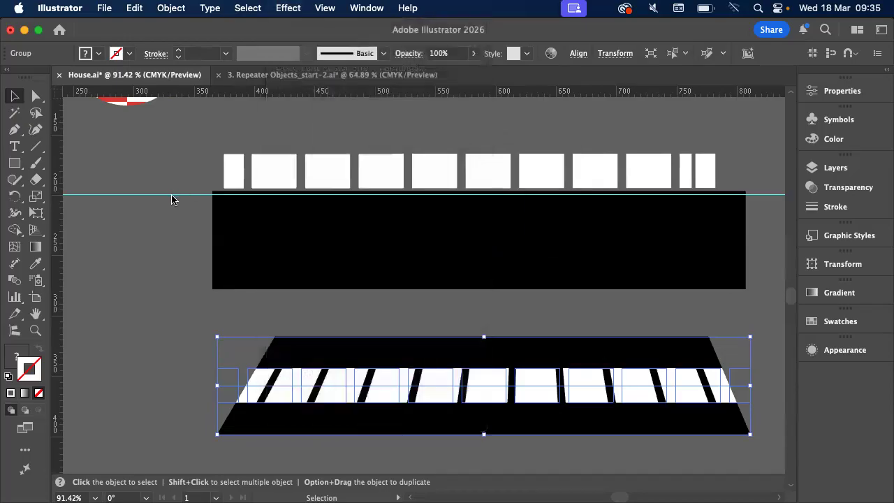
Close the document 3. Repeater Objects_start-2.ai without saving its changes
scroll(174, 198, down, 3)
scroll(174, 201, left, 3)
scroll(174, 201, up, 2)
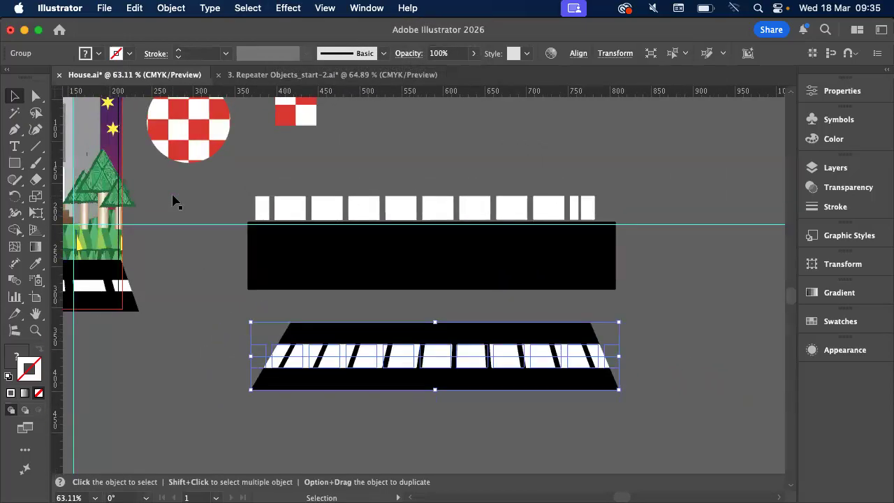
click(254, 76)
click(140, 77)
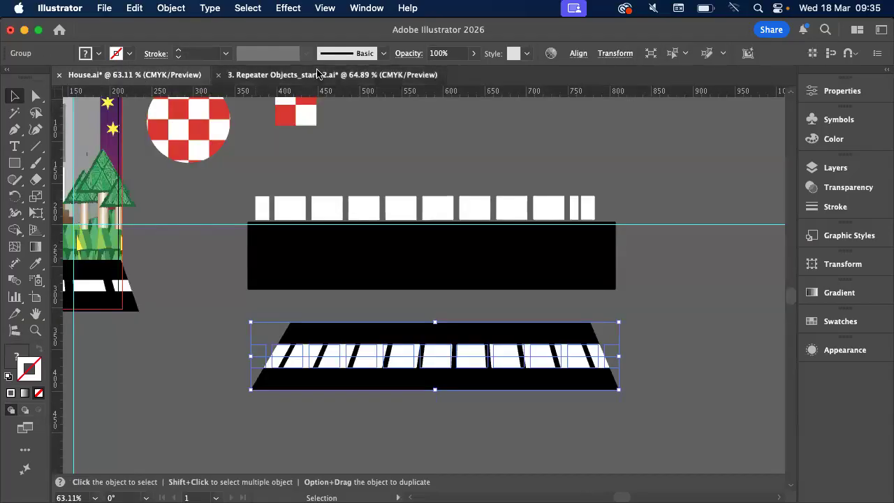
click(223, 74)
click(219, 75)
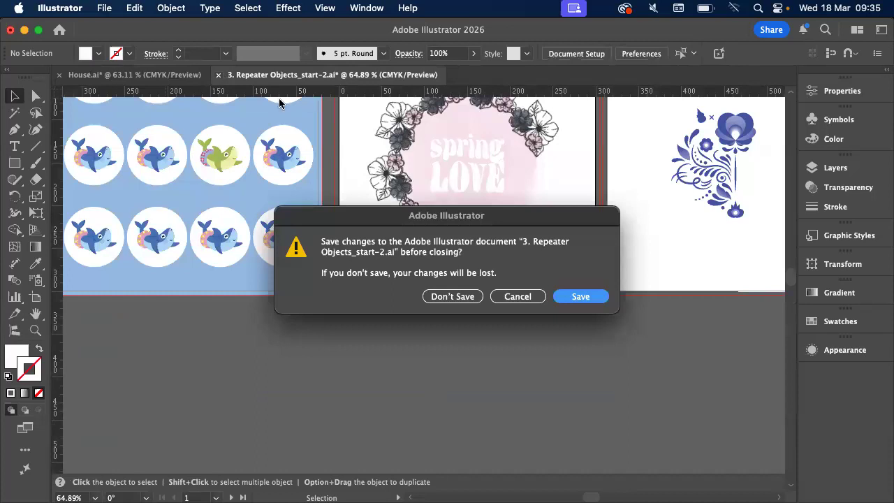
click(463, 296)
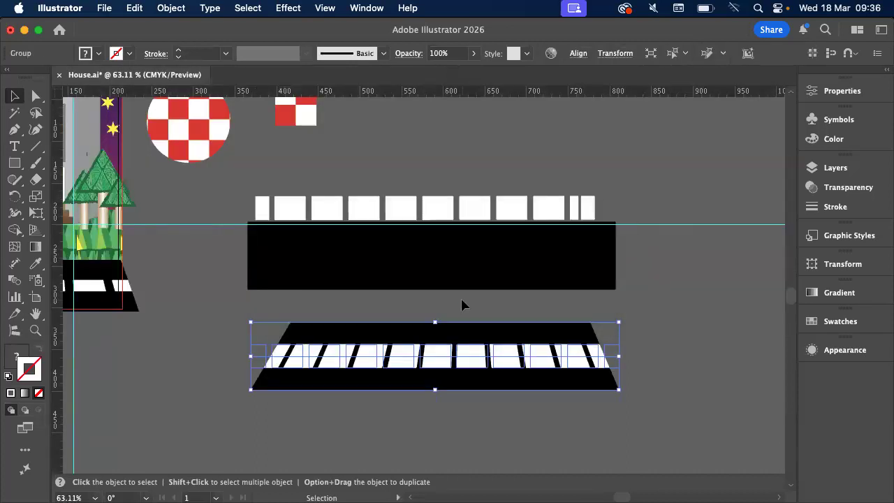
Switch to Finder and open 08. Power transforms.pdf from the Downloads folder
scroll(462, 305, up, 2)
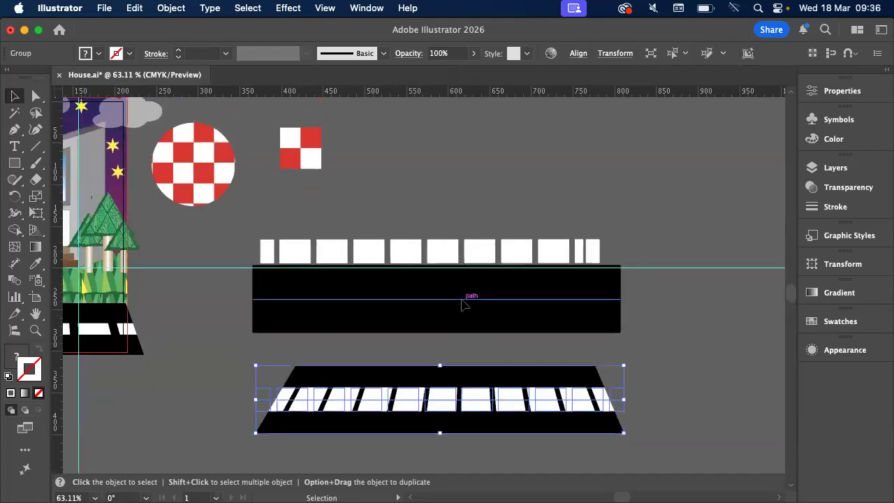
mouse_move(136, 489)
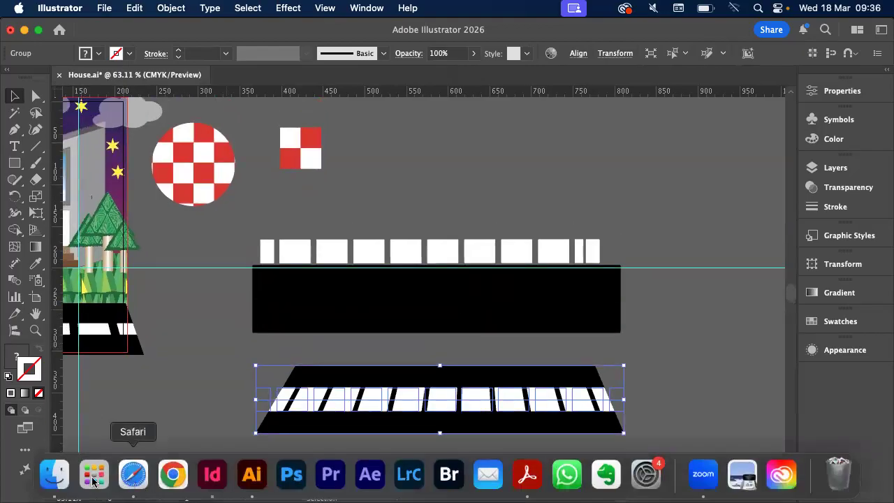
click(56, 473)
click(149, 115)
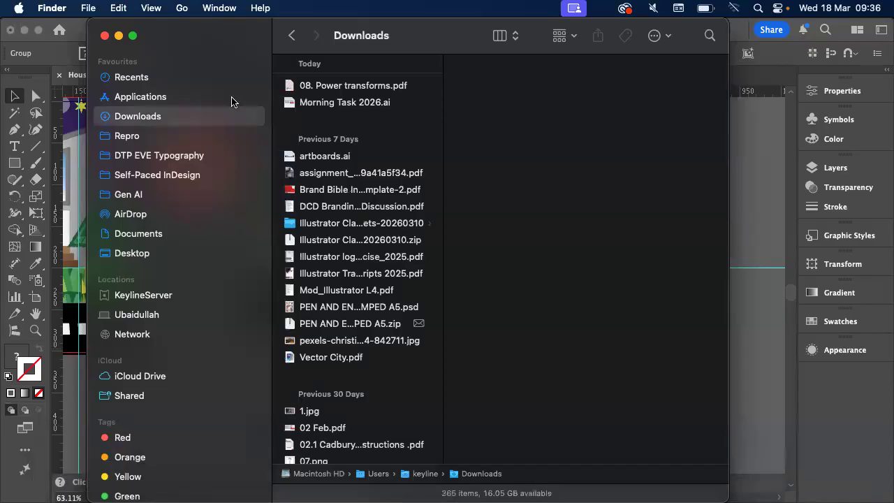
double_click(325, 86)
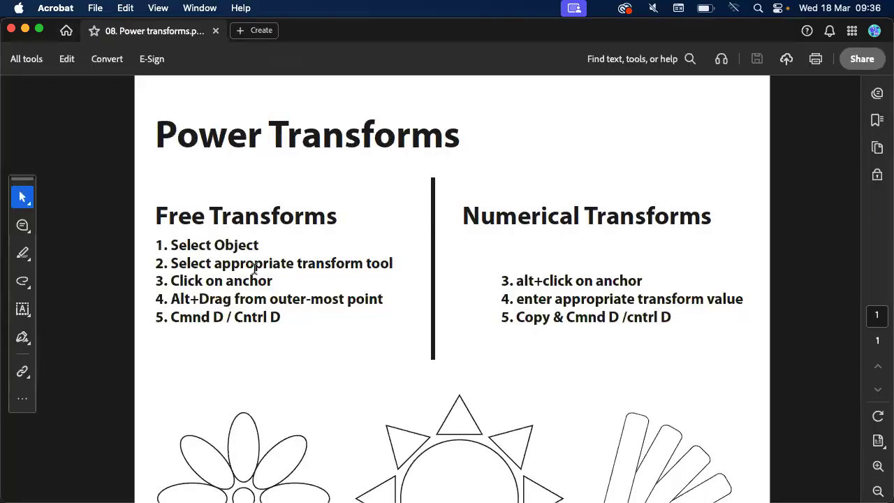
Read the free and numerical transform instructions and examine the example drawings in the Power Transforms PDF
scroll(255, 269, down, 2)
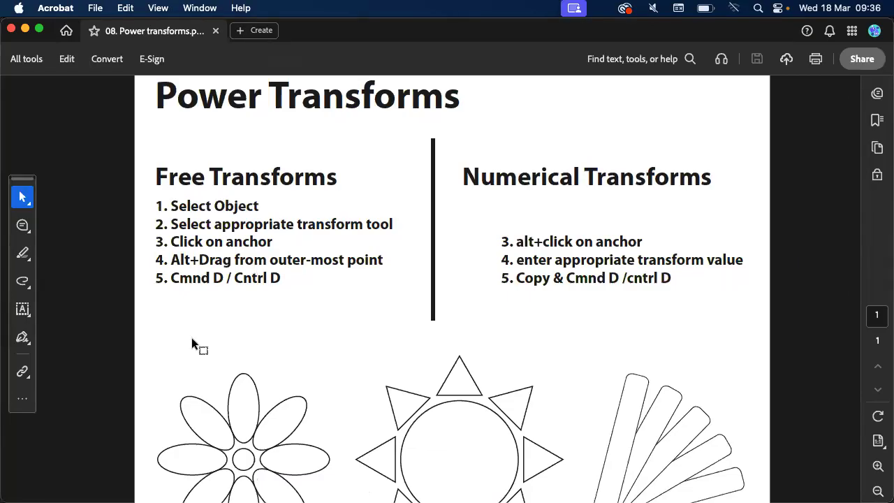
scroll(179, 383, down, 4)
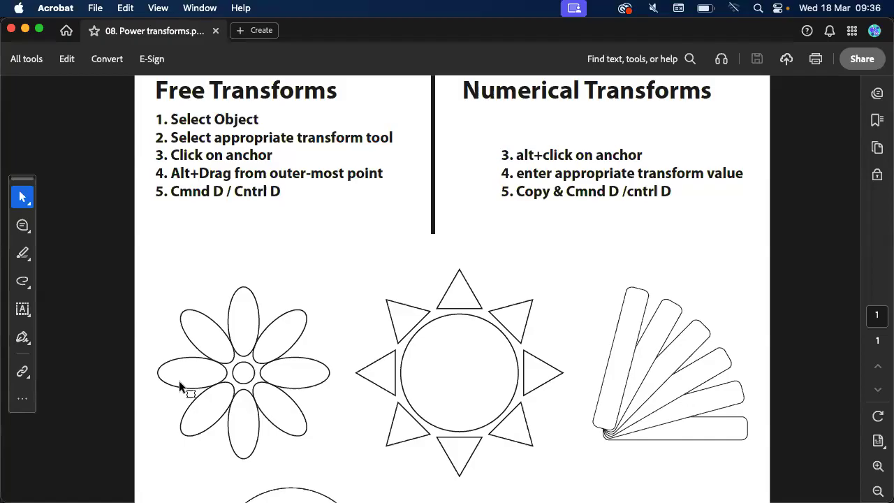
scroll(179, 381, down, 10)
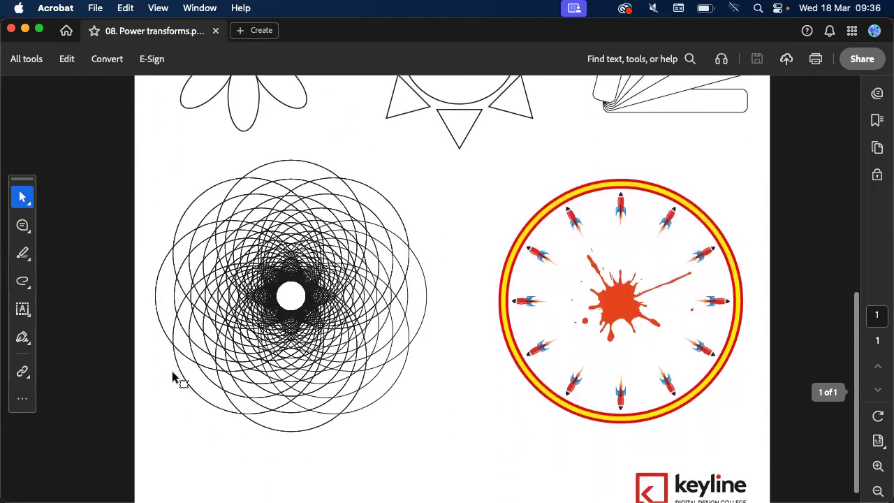
scroll(174, 377, up, 3)
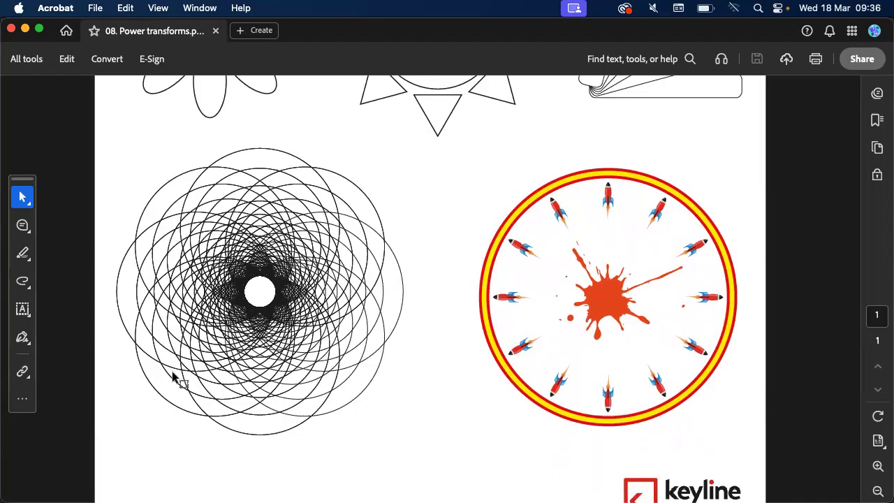
scroll(175, 378, up, 4)
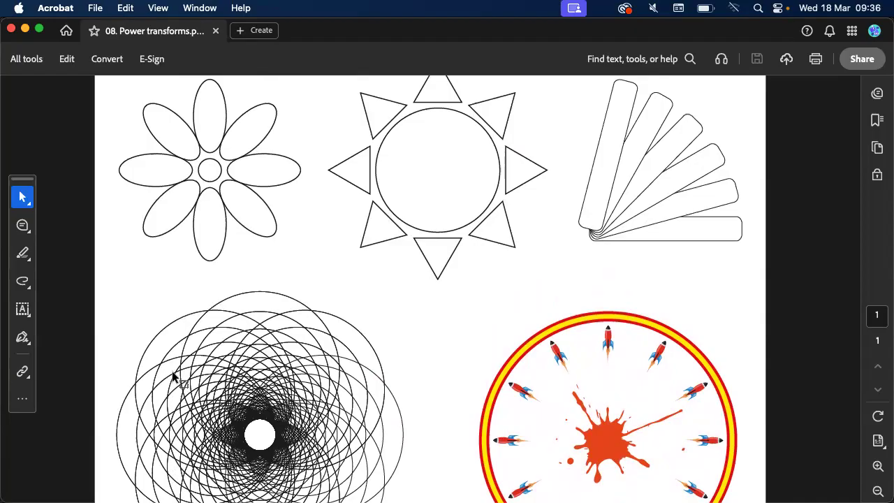
Switch back to Illustrator and create a new A4 print document with millimeters as the unit
key(super+Tab)
key(super+Tab)
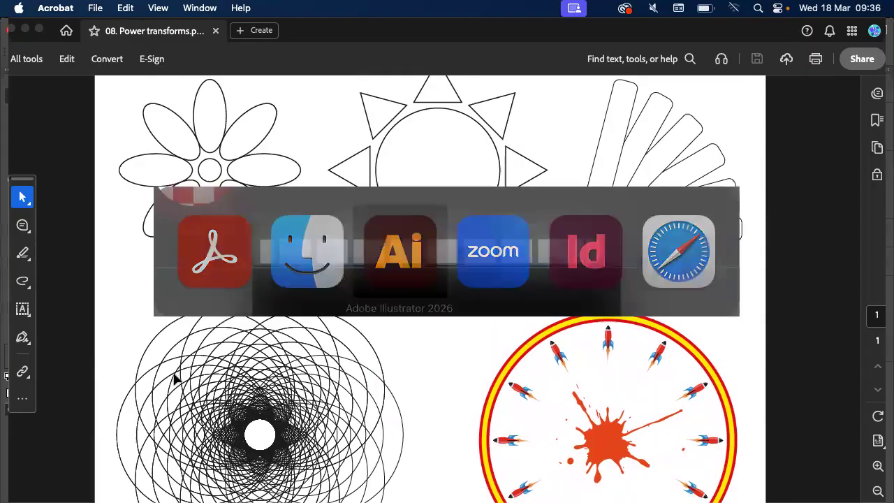
click(106, 8)
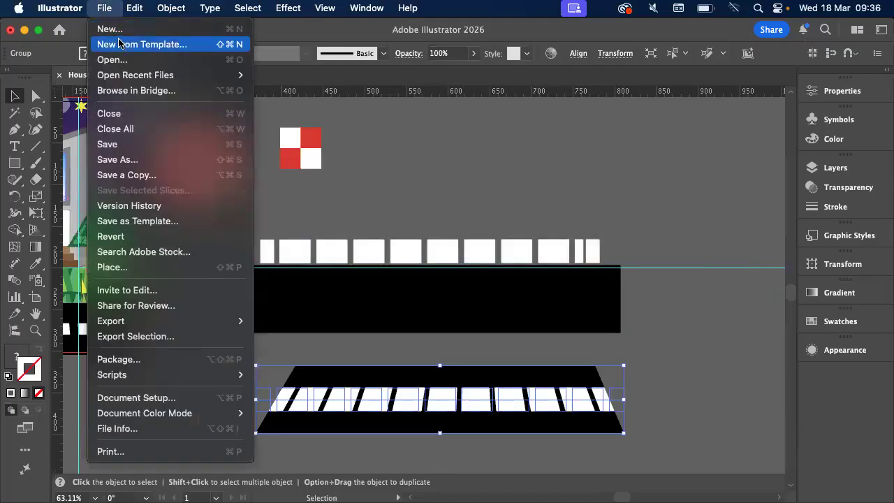
click(113, 33)
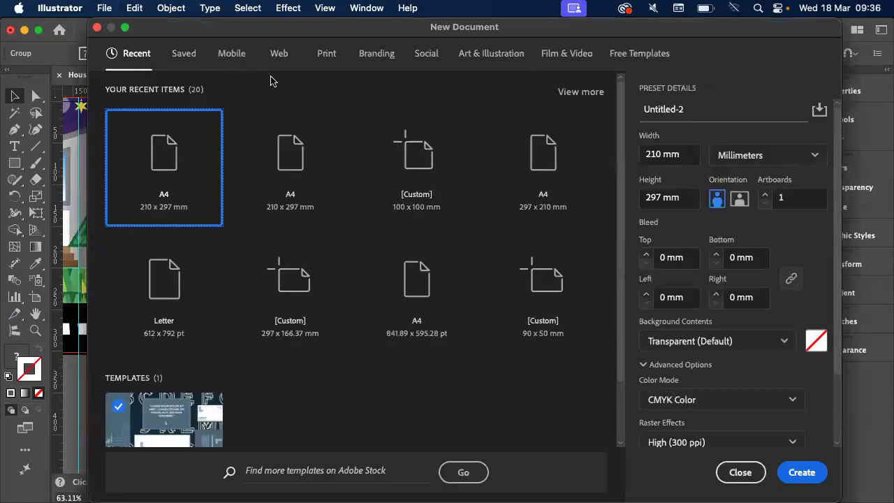
click(328, 60)
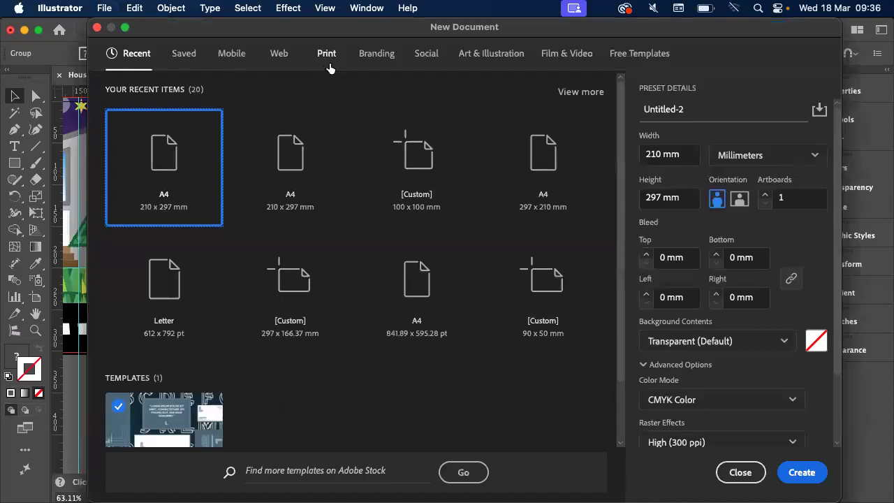
click(285, 176)
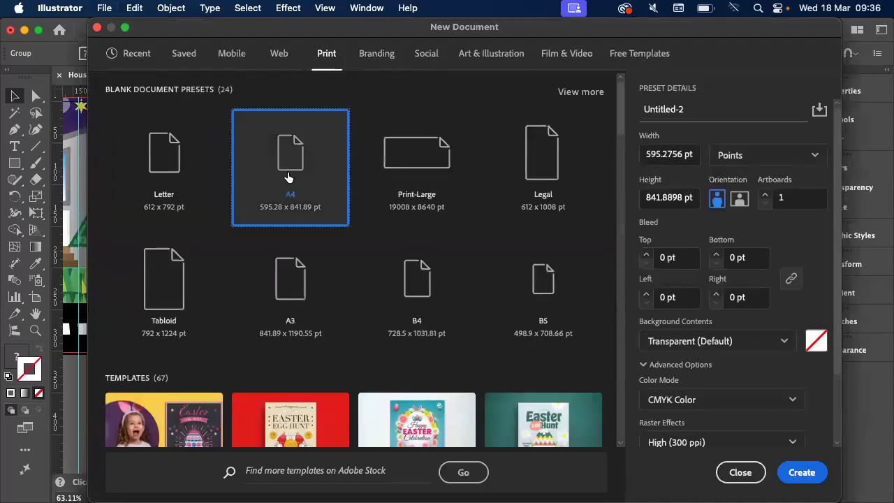
click(753, 160)
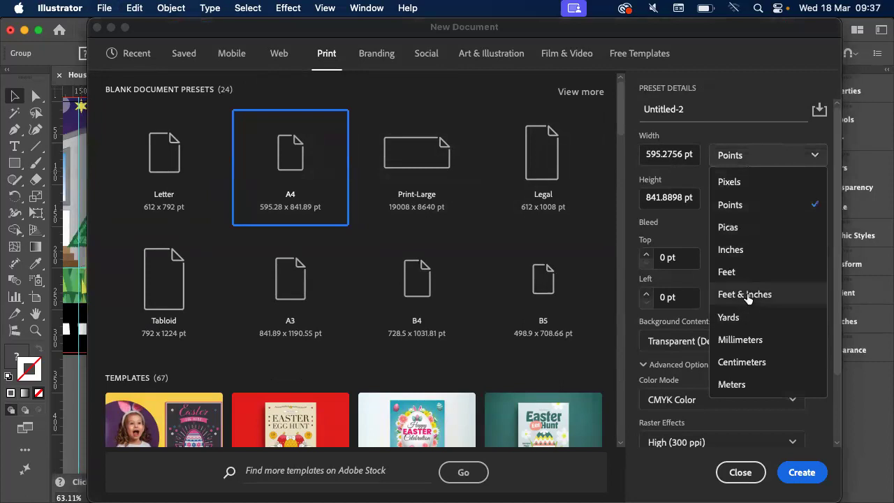
click(745, 339)
click(802, 473)
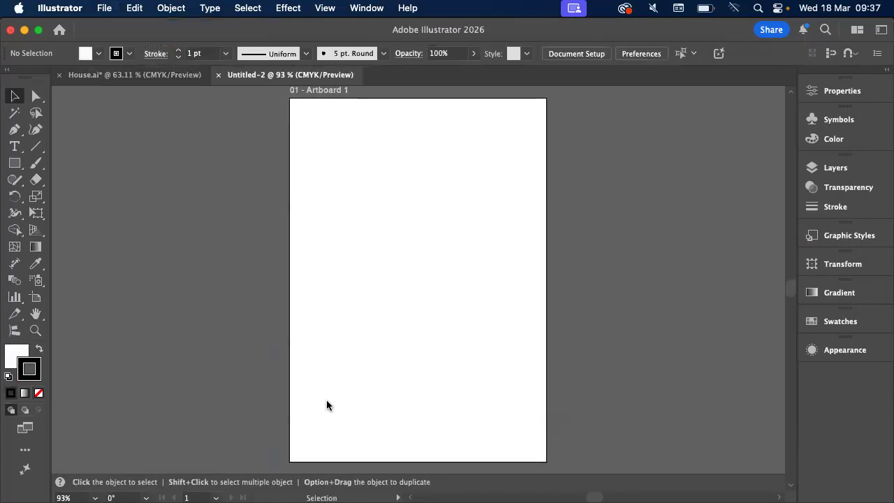
Switch to Finder and open Illustrator logo exercise_2025.pdf from the Downloads folder in Illustrator
click(56, 473)
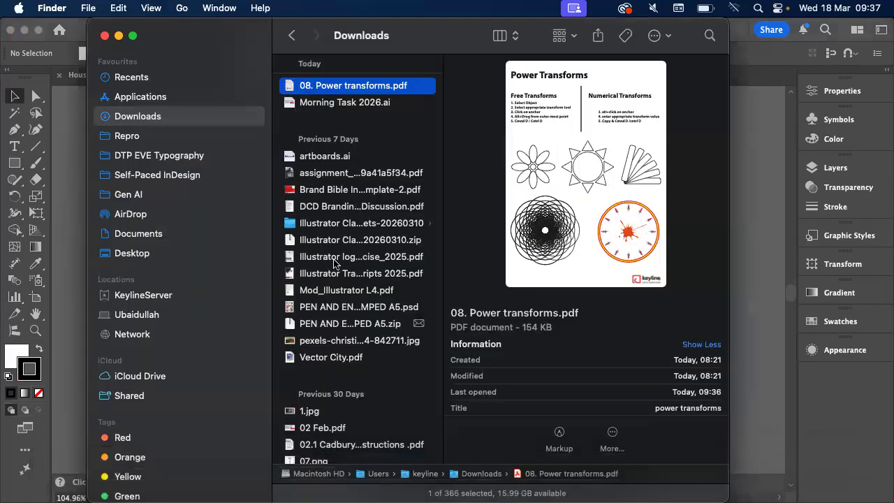
scroll(334, 263, down, 10)
scroll(334, 263, up, 10)
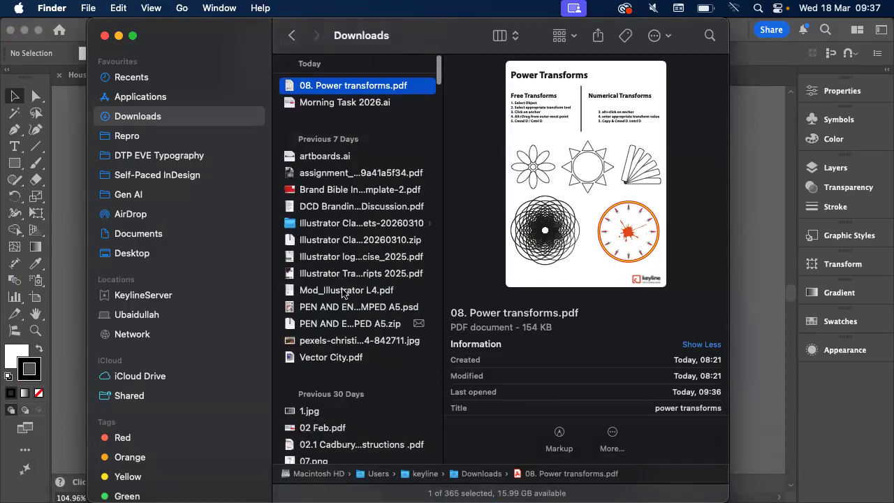
click(343, 292)
click(332, 262)
drag(333, 262, 135, 262)
drag(69, 260, 70, 260)
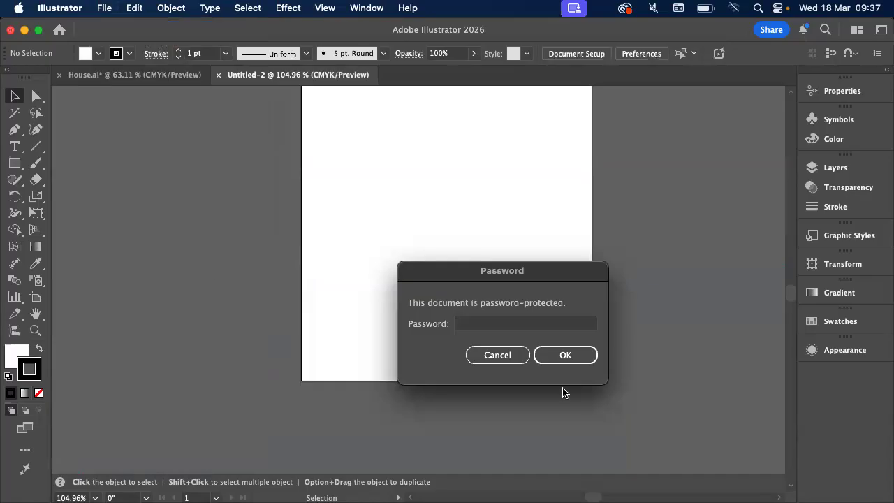
Enter the document password to open the protected logo exercise PDF
click(499, 326)
text(•••••••••)
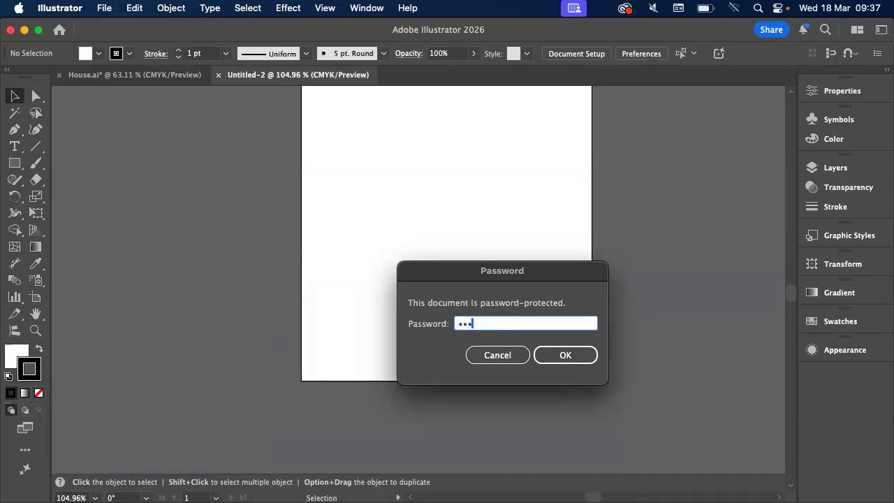
text(••)
key(Return)
click(480, 393)
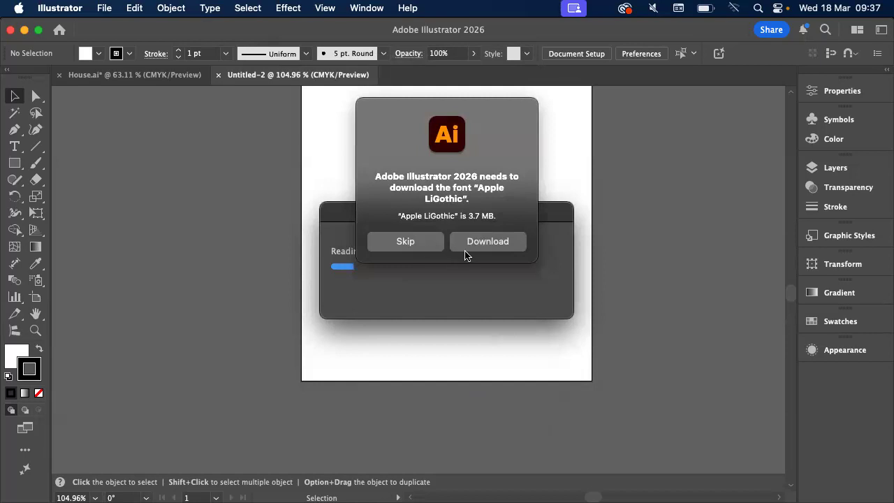
Skip downloading the Apple LiGothic font and dismiss the missing fonts notice without replacing anything
click(421, 247)
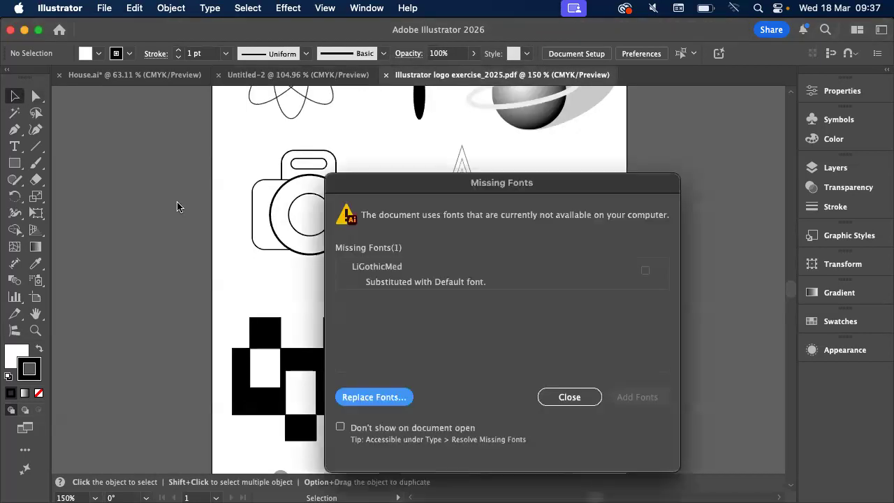
click(569, 395)
Examine the logo exercise drawings, looking closely at the star built from progressively smaller nested stars
click(477, 218)
scroll(476, 218, down, 5)
scroll(476, 218, up, 5)
scroll(477, 218, up, 1)
scroll(482, 213, up, 3)
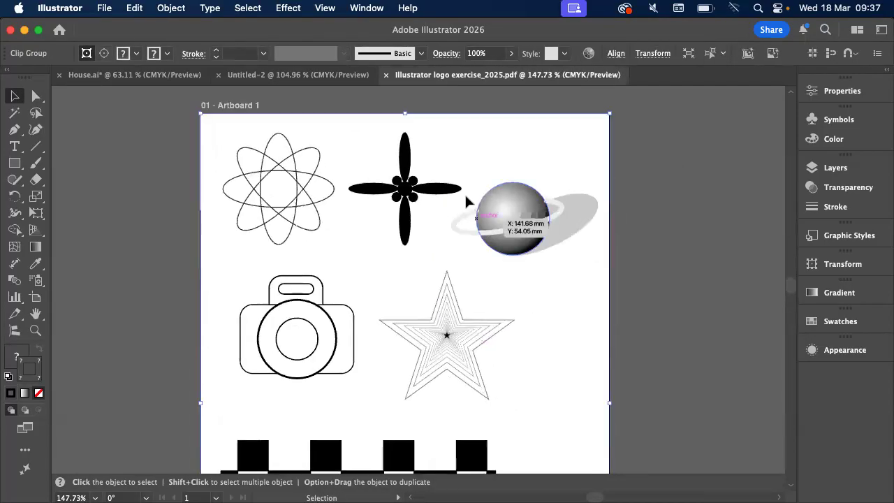
click(336, 75)
click(458, 78)
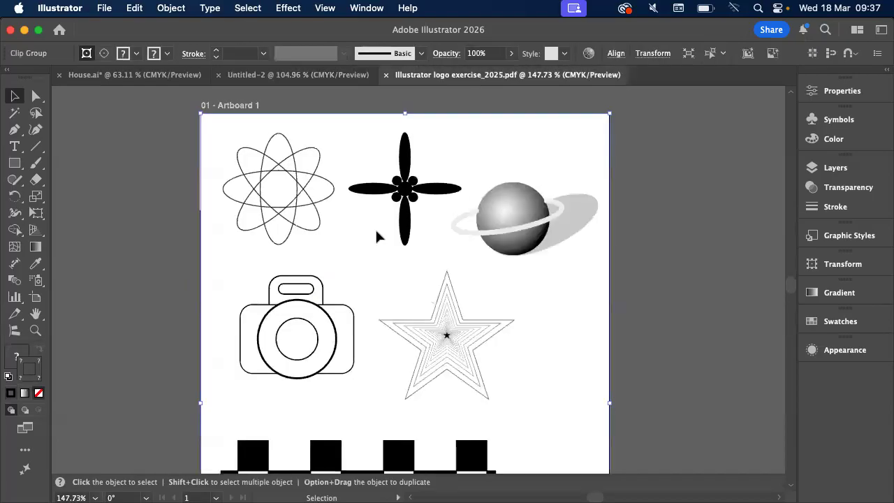
scroll(376, 236, up, 2)
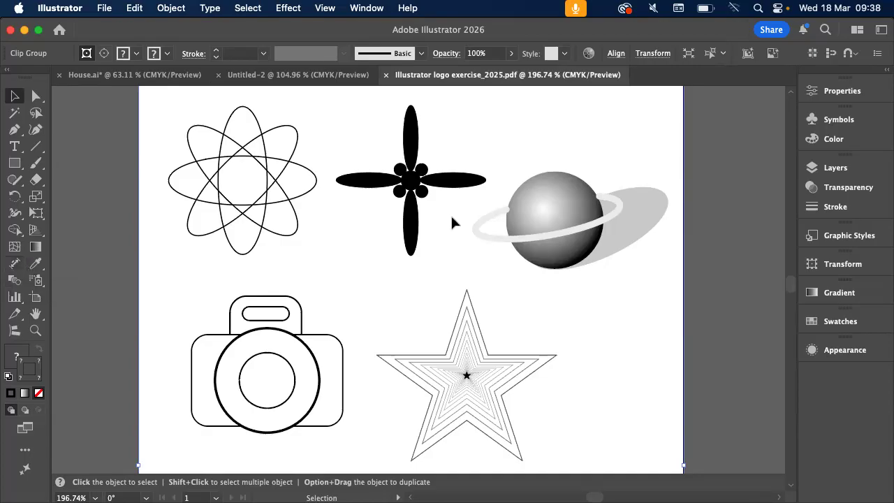
scroll(452, 222, down, 3)
scroll(461, 220, up, 3)
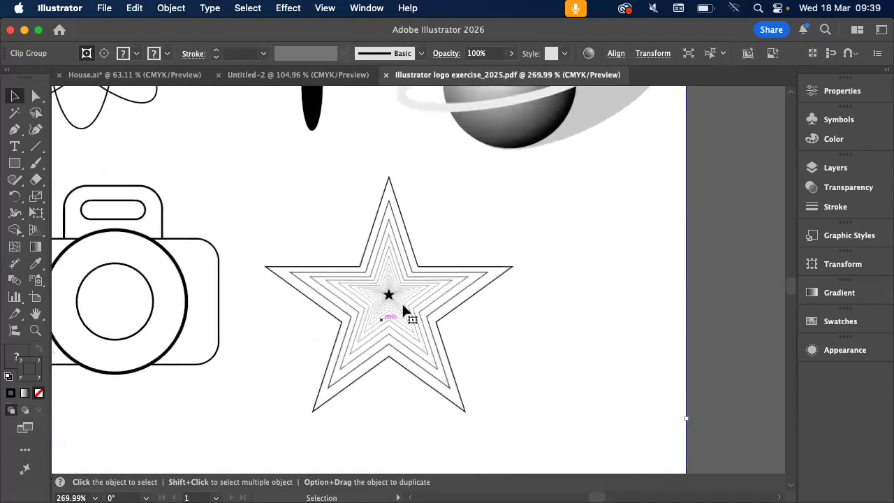
scroll(399, 299, down, 2)
scroll(399, 299, left, 2)
scroll(391, 279, up, 2)
scroll(391, 279, left, 2)
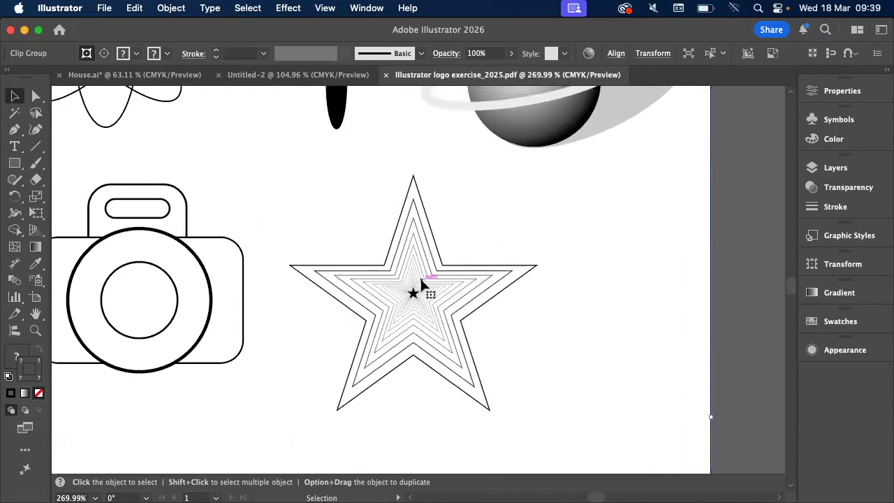
click(189, 7)
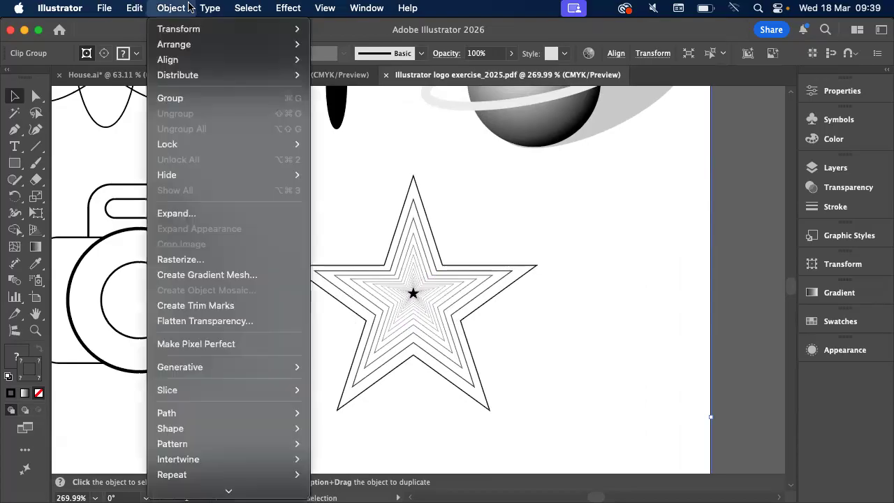
click(541, 215)
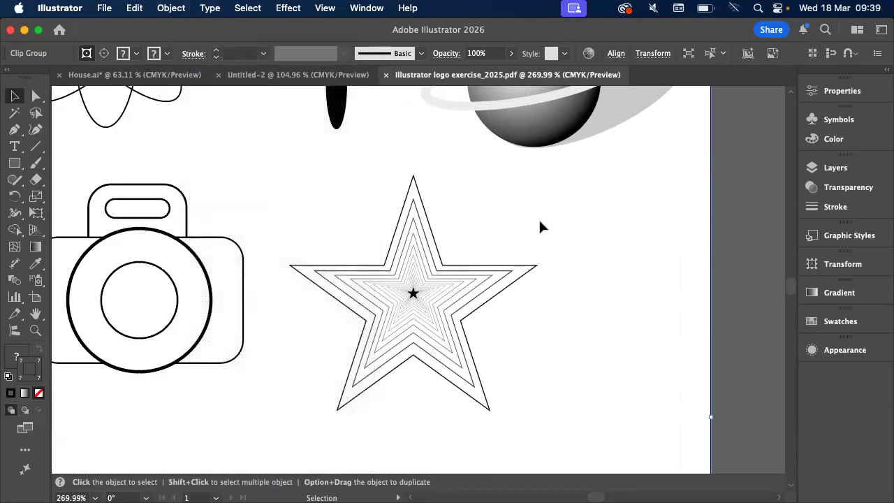
Switch to InDesign and quit it
mouse_move(599, 493)
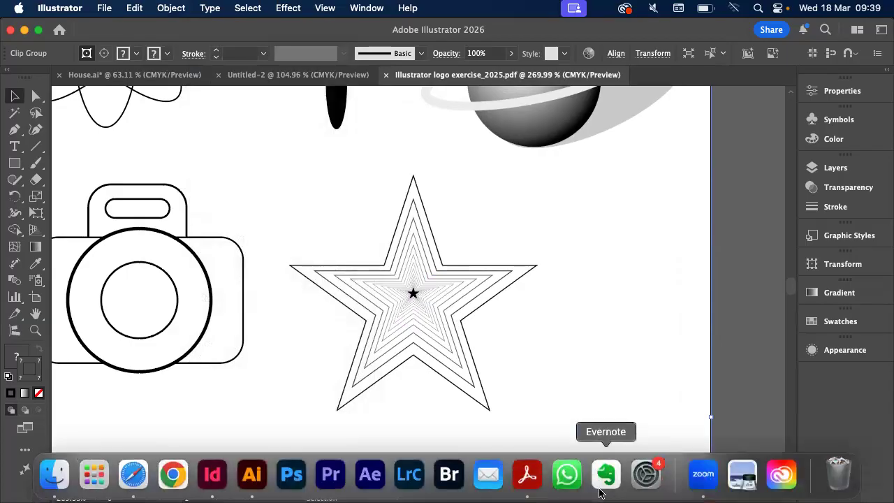
click(533, 481)
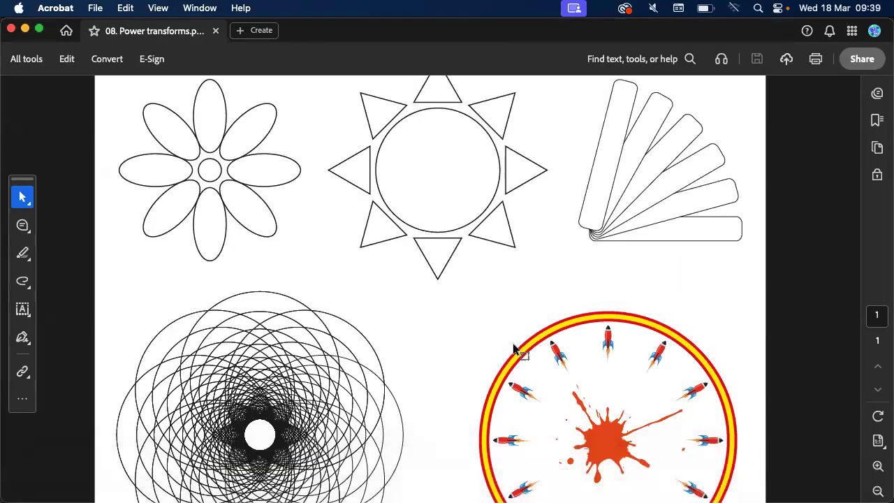
mouse_move(129, 495)
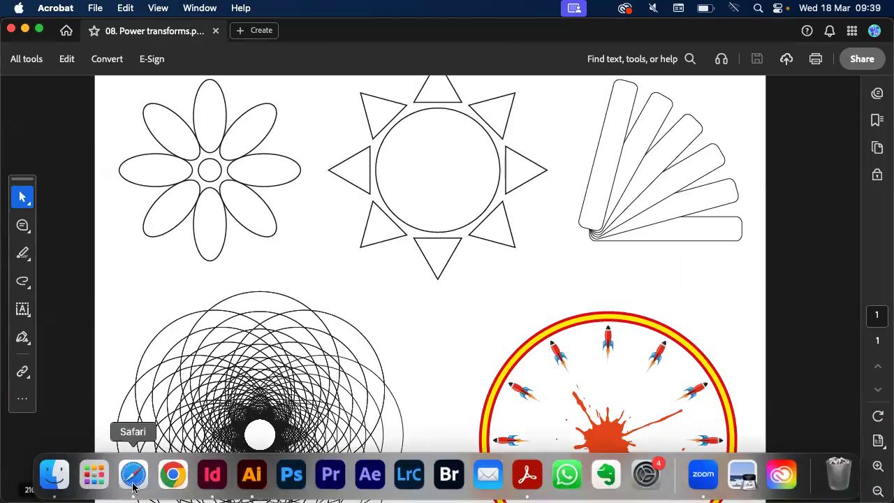
click(199, 482)
click(69, 8)
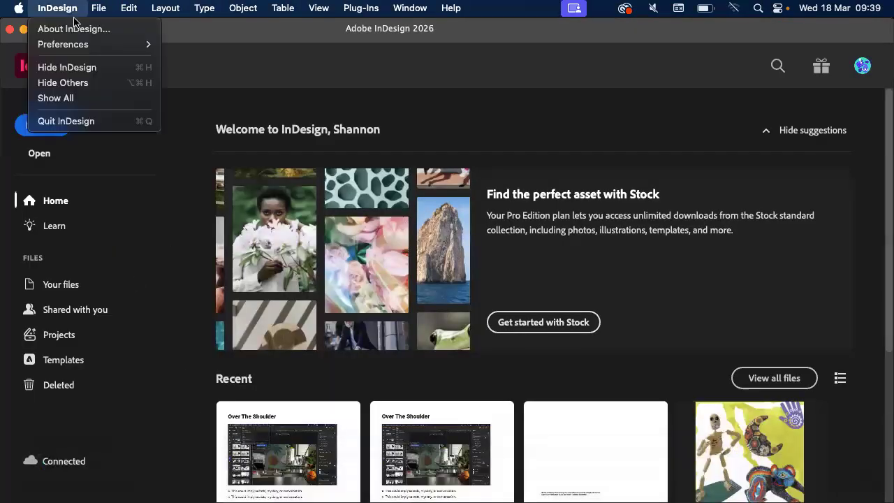
click(66, 121)
Switch back to Illustrator and draw a square about 39.6 mm wide at the upper-left corner of the Untitled-2 artboard
mouse_move(234, 497)
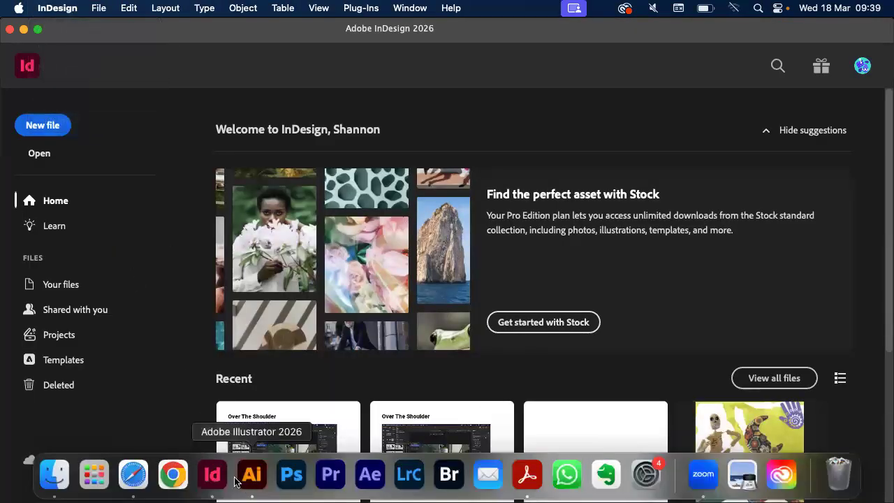
click(238, 481)
click(280, 78)
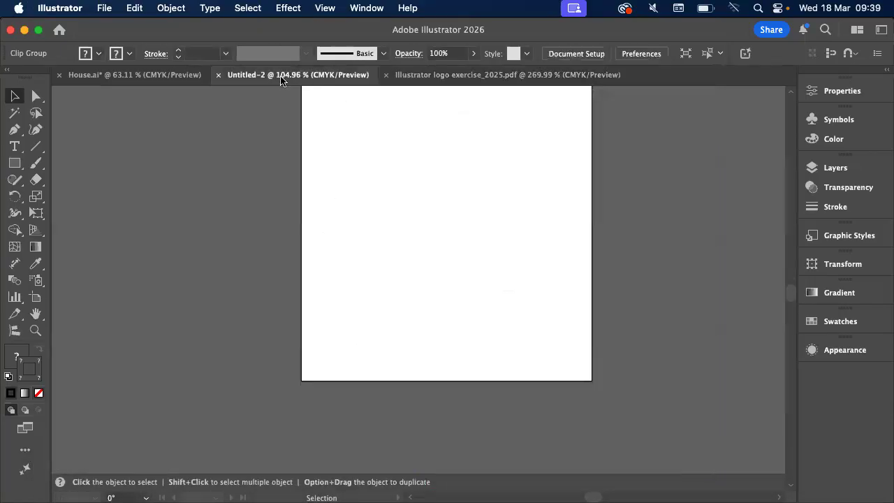
click(14, 163)
scroll(190, 179, up, 3)
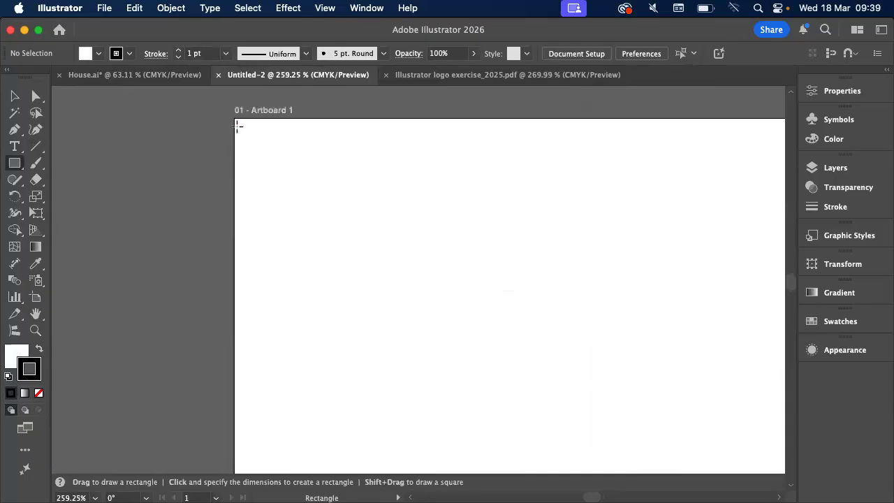
drag(236, 119, 369, 253)
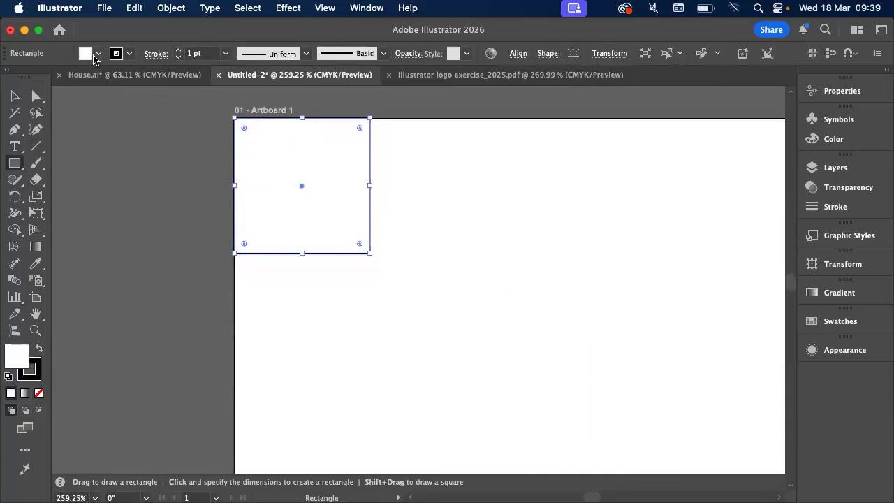
Fill the new square with the dark red recent color and return to the Selection tool
click(95, 59)
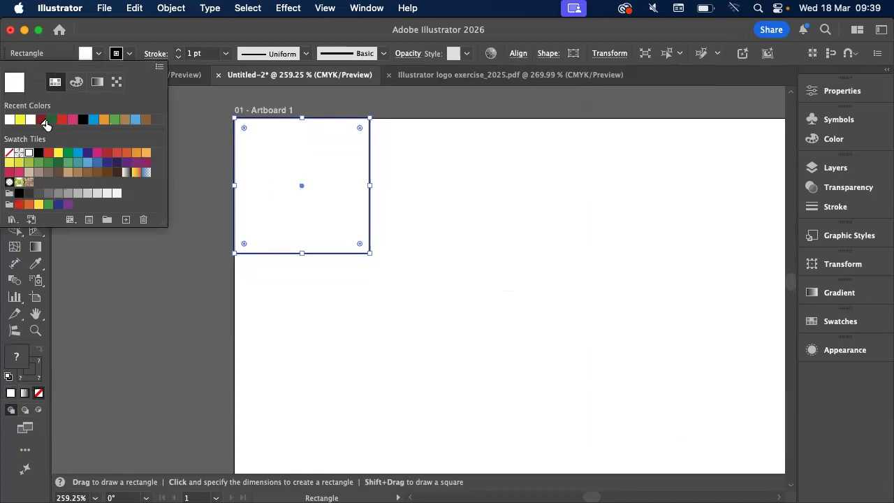
click(41, 120)
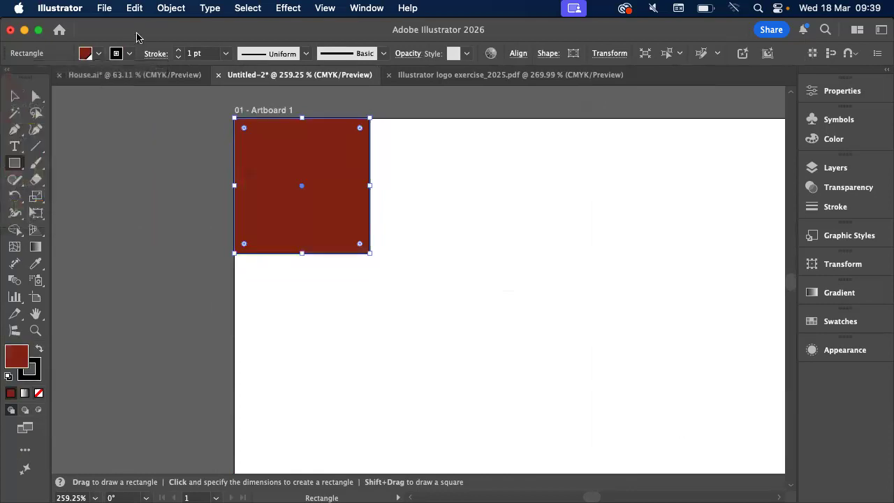
scroll(389, 188, right, 2)
key(v)
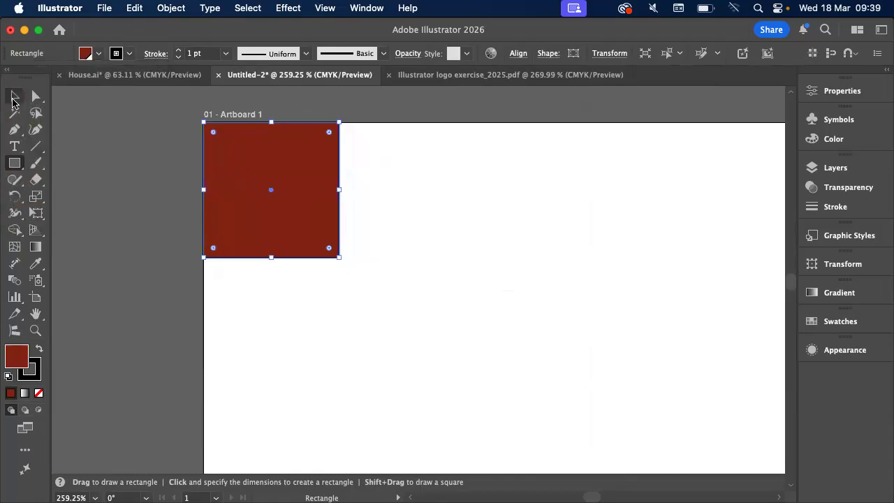
Review the Transform commands and the Move options for the red square without applying any of them
click(174, 7)
click(176, 7)
click(178, 7)
mouse_move(187, 31)
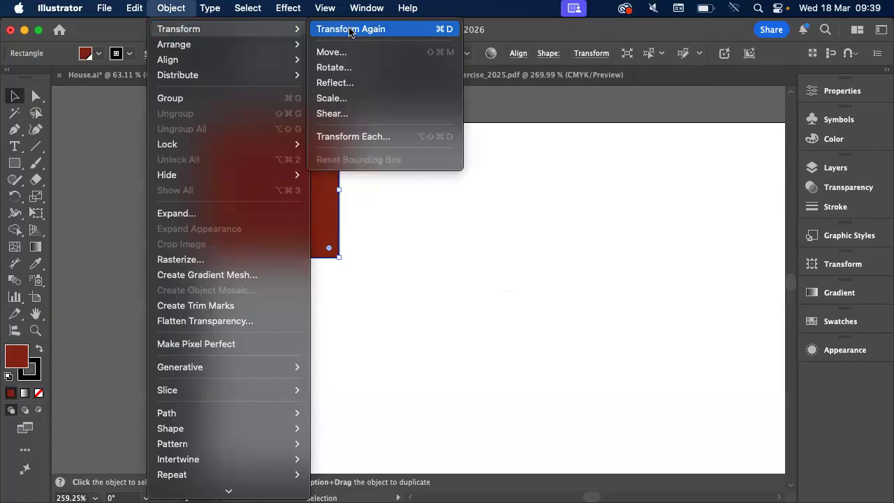
click(437, 275)
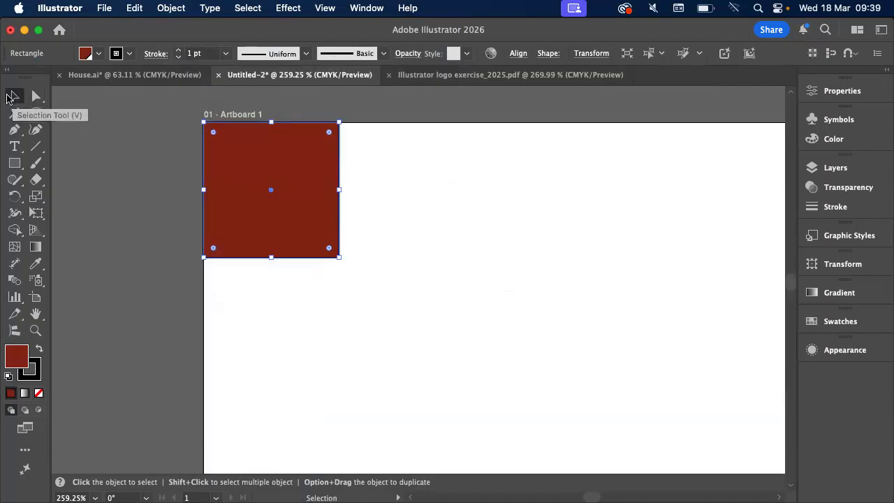
double_click(12, 96)
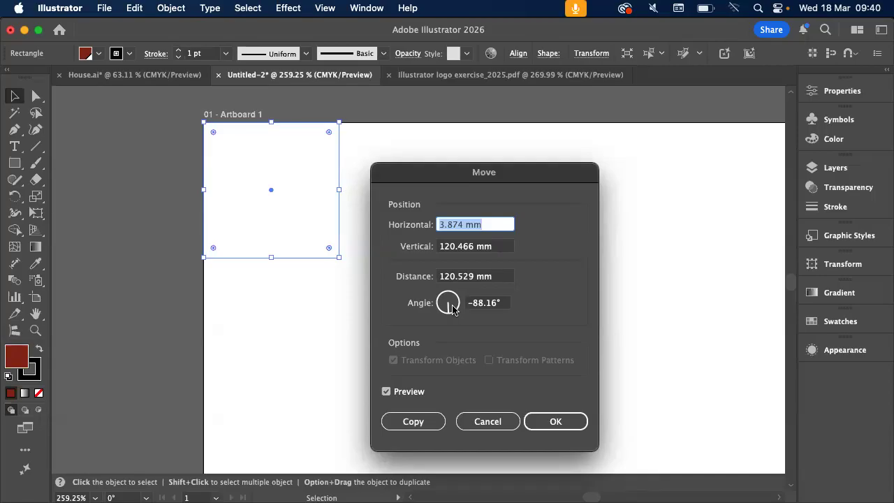
click(497, 423)
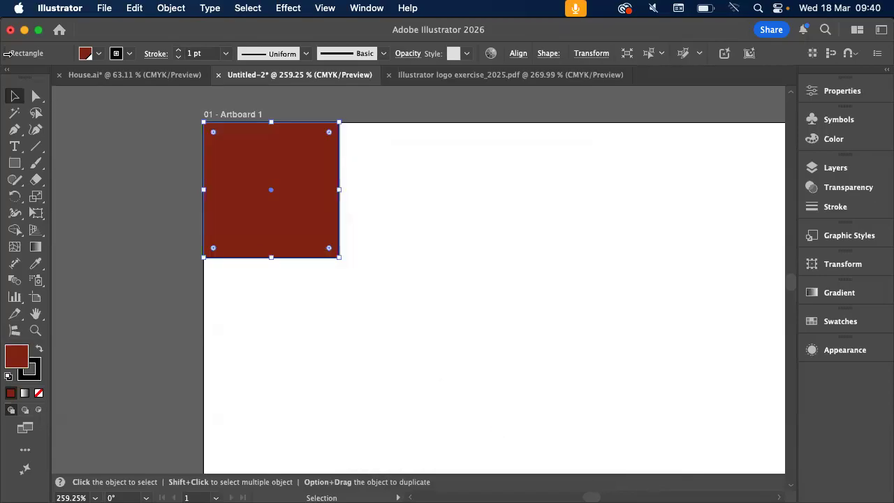
Try the Move command on the red square with horizontal and vertical offsets of 0 mm, and cancel it
double_click(15, 96)
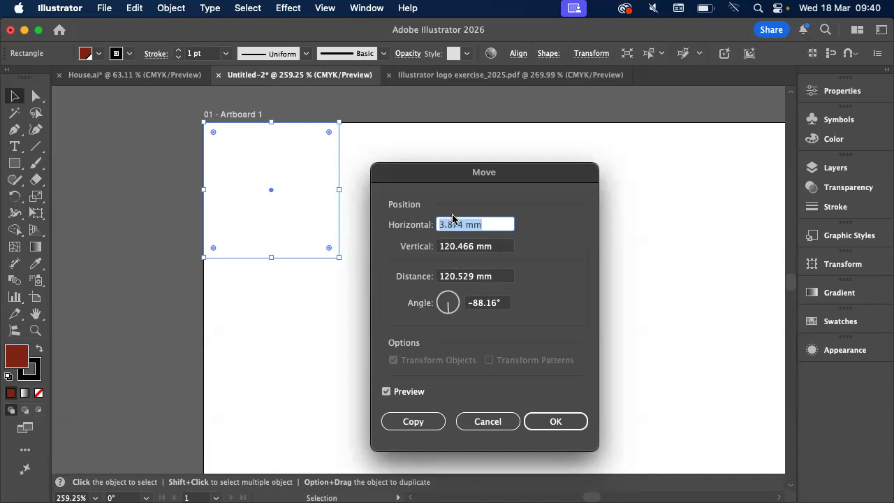
text(0)
key(Tab)
text(0)
key(Tab)
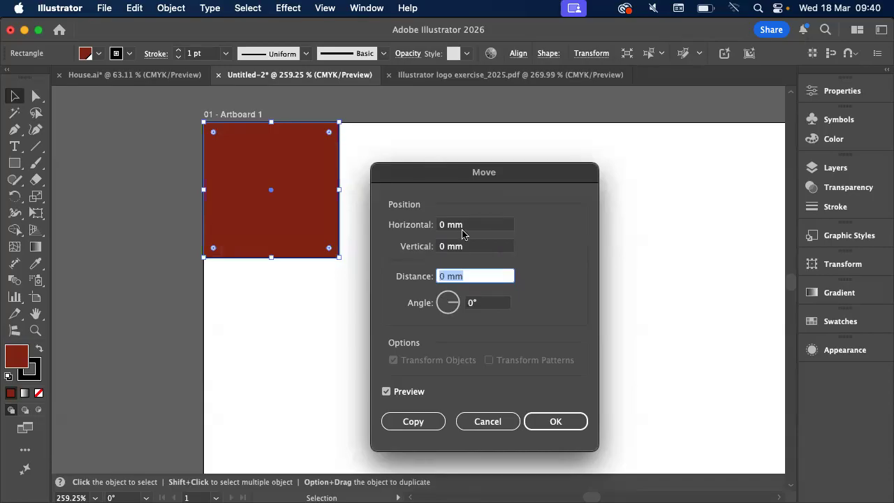
click(386, 392)
click(461, 227)
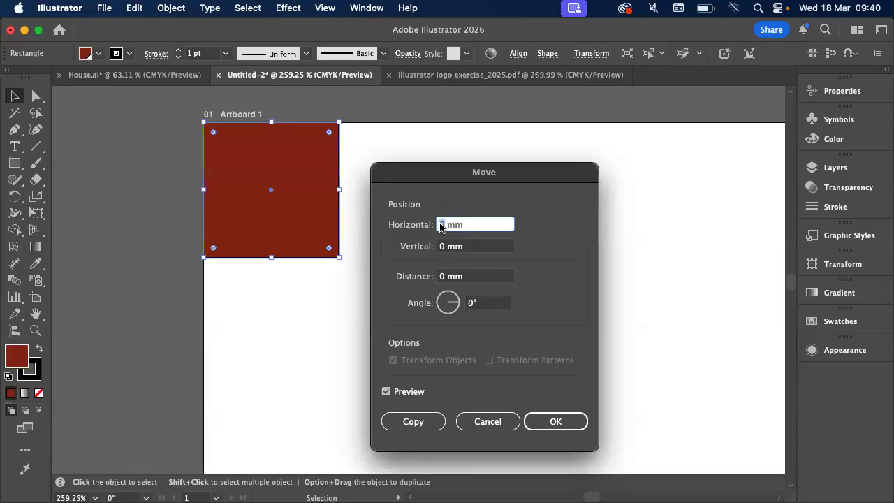
click(505, 430)
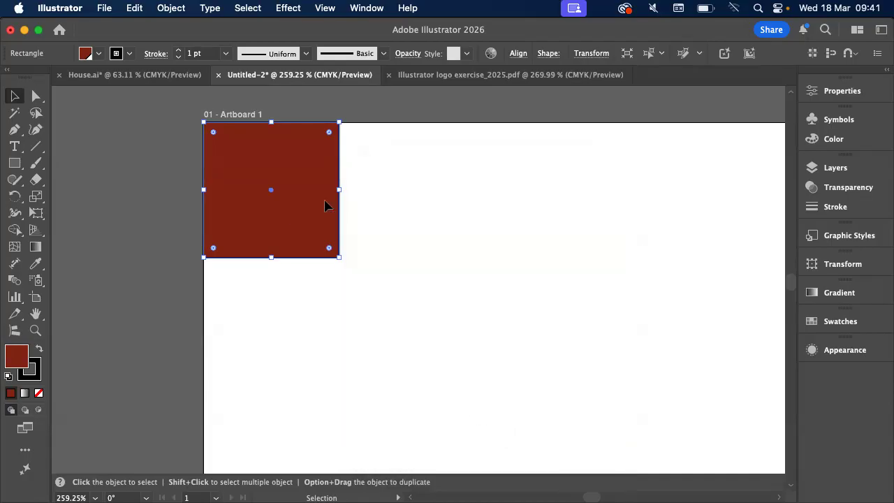
Try setting the red square's width to 50 mm with proportions linked, and undo the resize
click(844, 94)
double_click(739, 144)
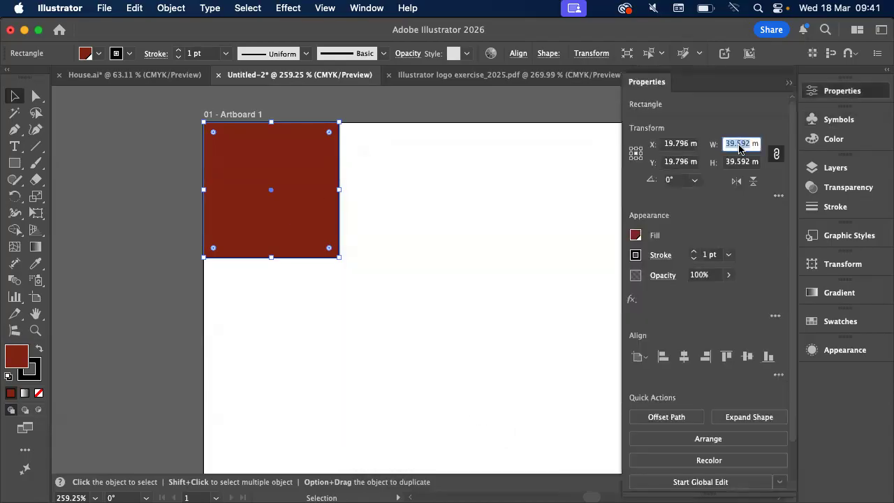
text(50)
key(Tab)
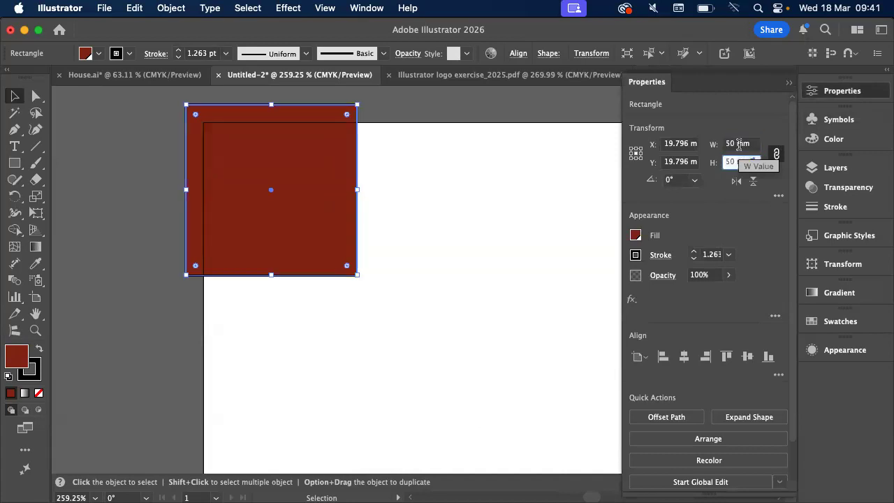
key(super+z)
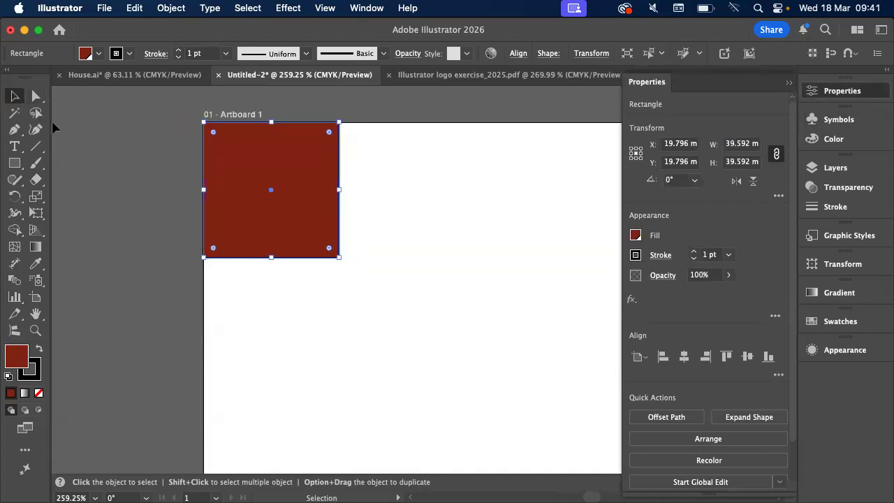
Set the red square's width to 50 mm with proportions linked and align it with the artboard's upper-left corner
double_click(739, 144)
text(50)
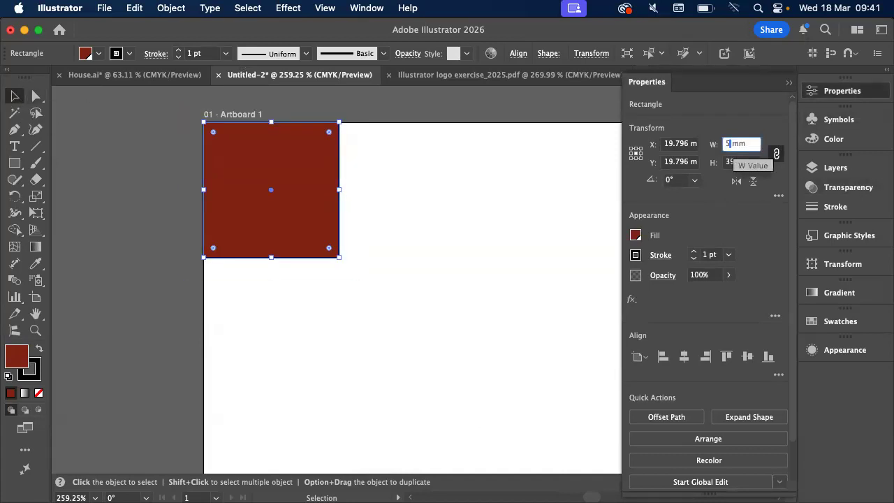
key(Tab)
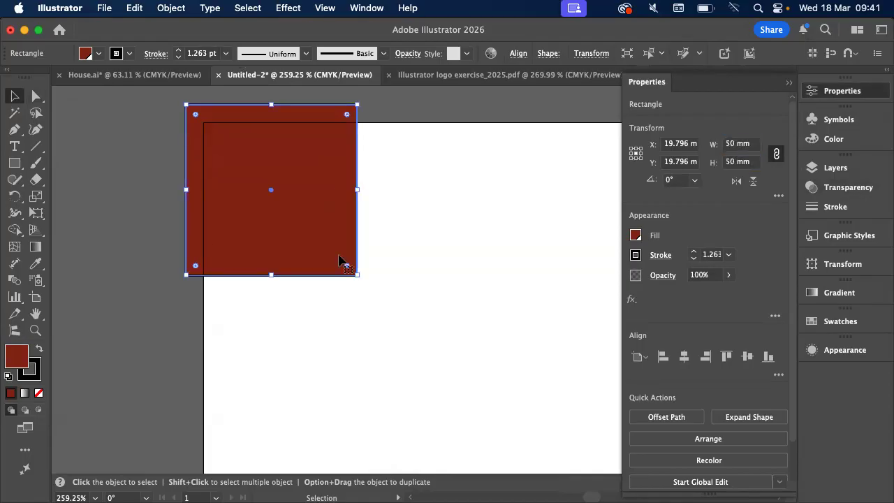
drag(266, 183, 278, 186)
Start the Move command on the red square with horizontal and vertical offsets of 0 mm
double_click(15, 96)
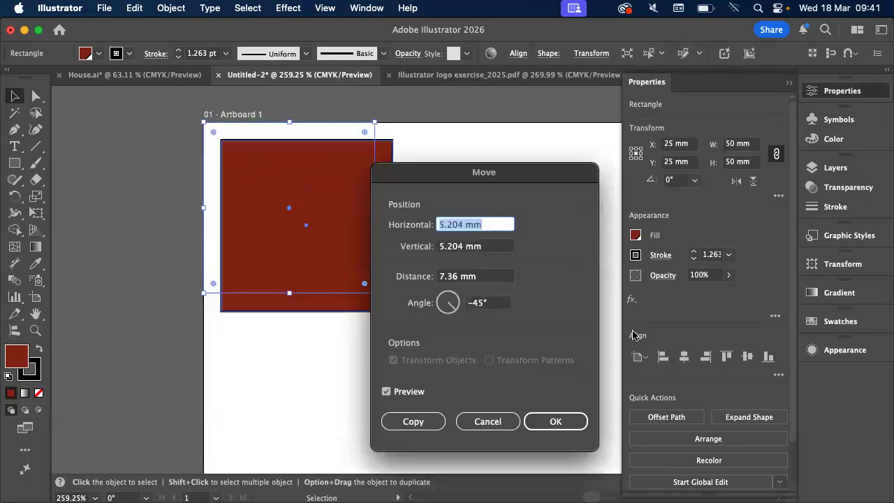
text(0)
key(Tab)
text(0)
key(Tab)
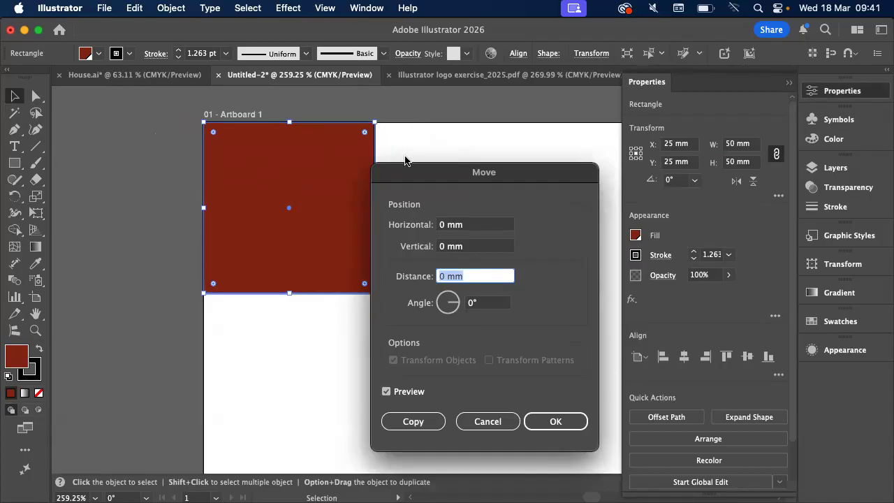
Move the red square 50 mm horizontally, keeping the vertical offset at 0 mm and preview on
click(440, 223)
click(442, 276)
click(441, 225)
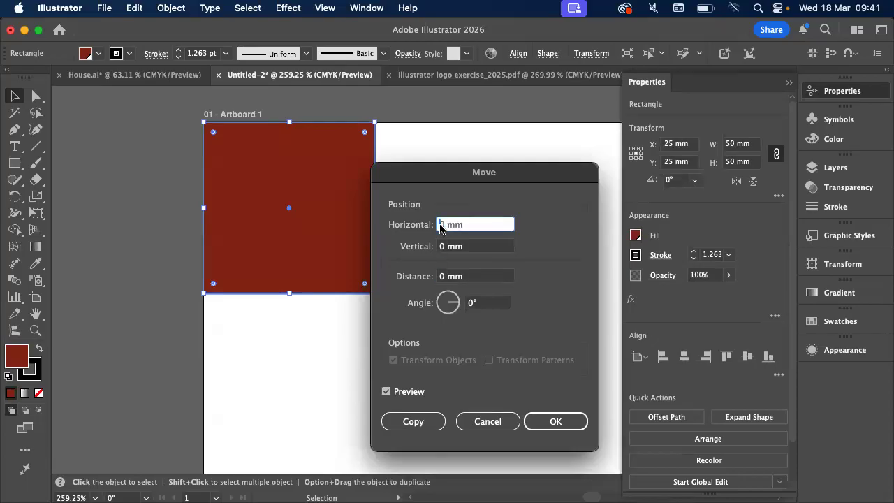
text(50)
key(Tab)
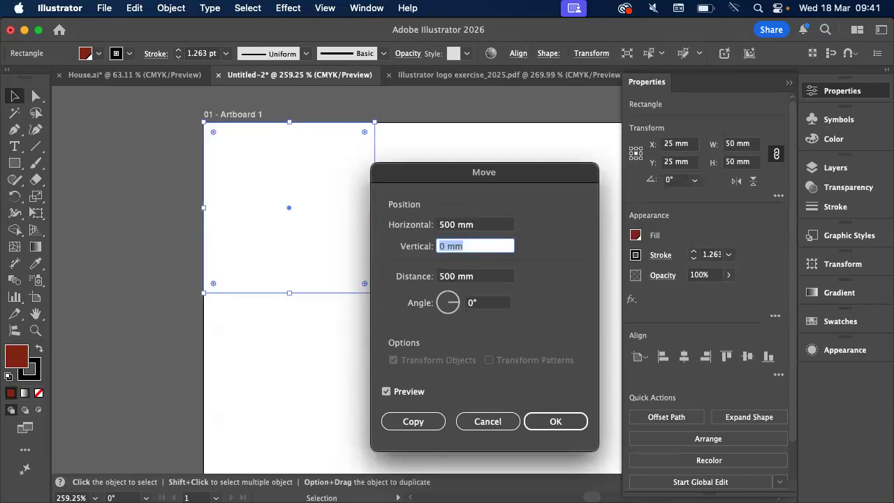
click(454, 225)
key(BackSpace)
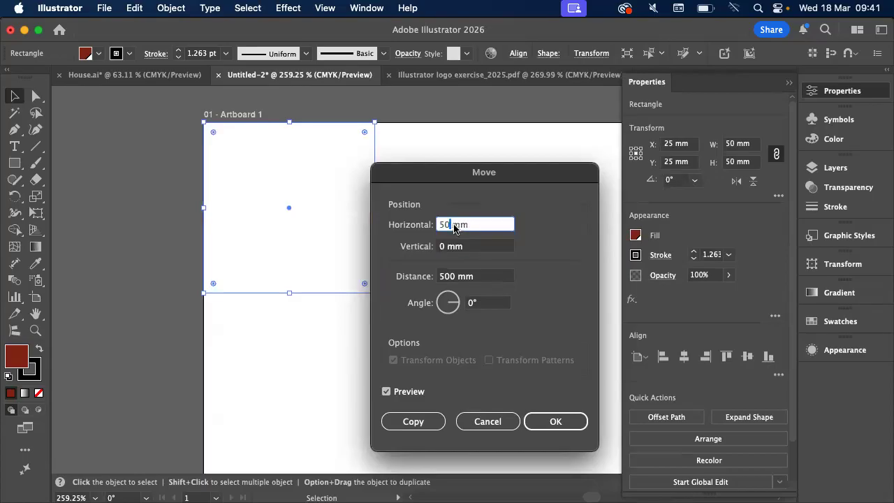
key(Tab)
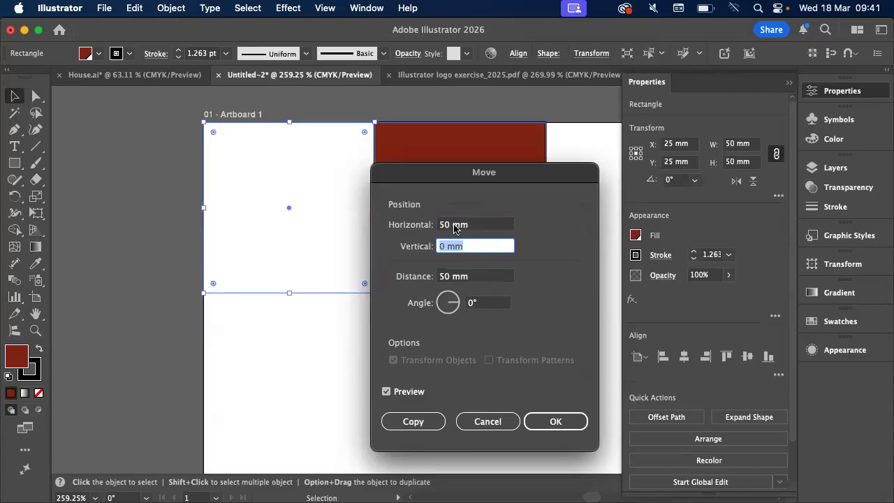
drag(455, 172, 530, 229)
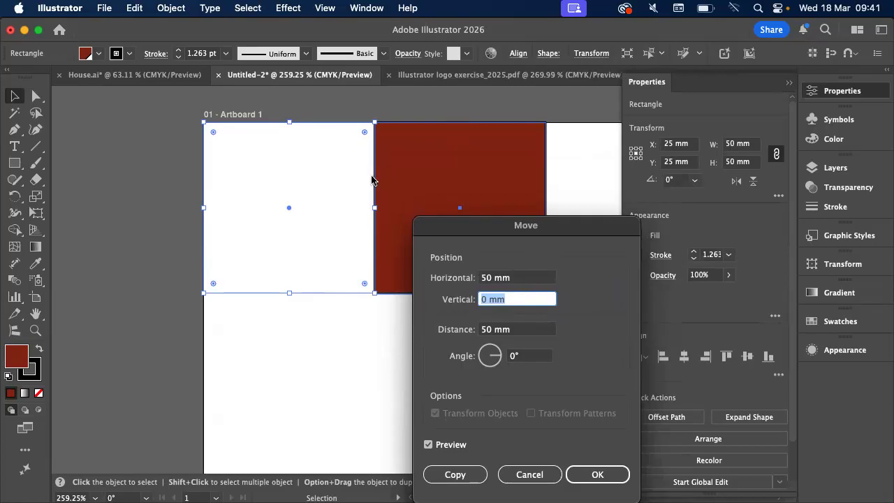
drag(535, 228, 512, 129)
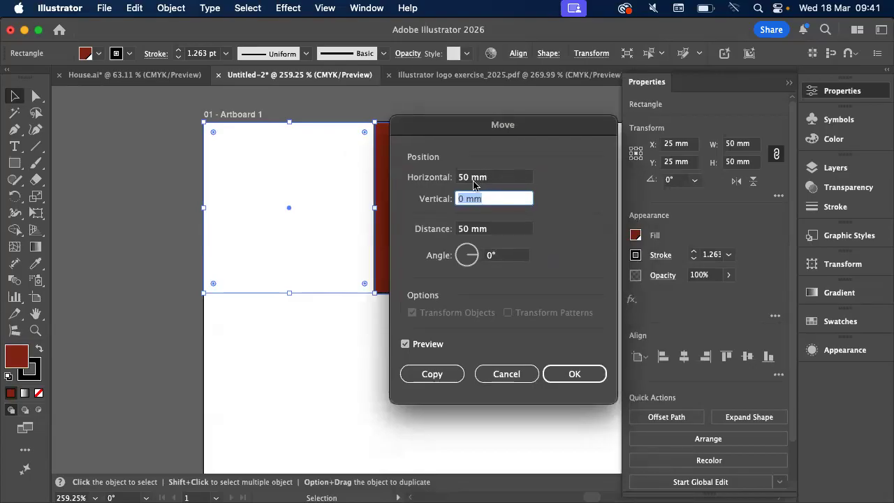
click(574, 374)
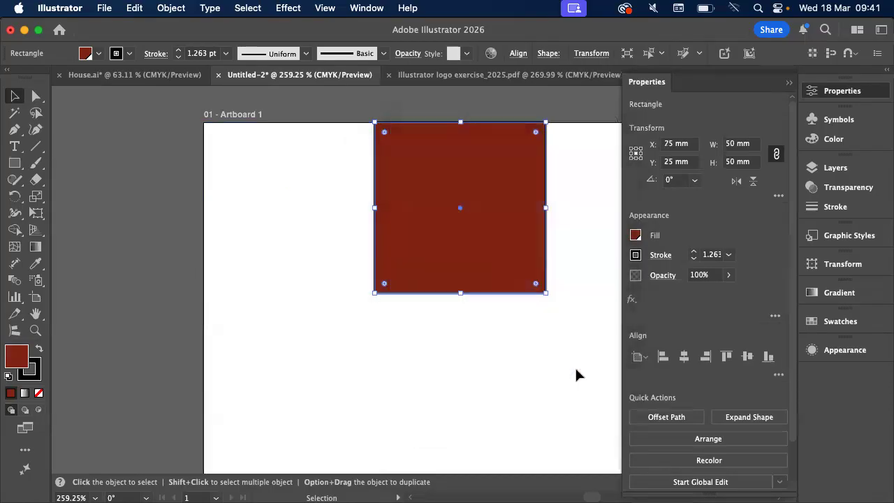
Try repeating the 50 mm move with Transform Again, and undo both moves of the square
scroll(575, 375, right, 5)
key(super+d)
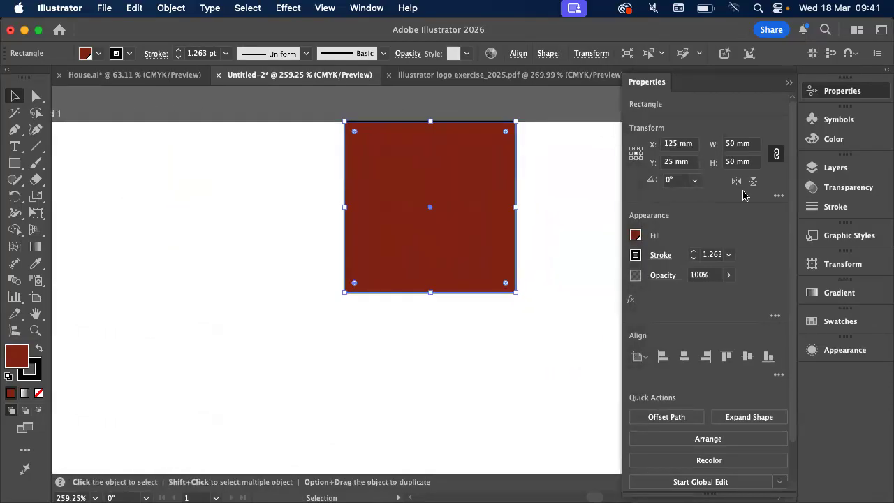
click(790, 83)
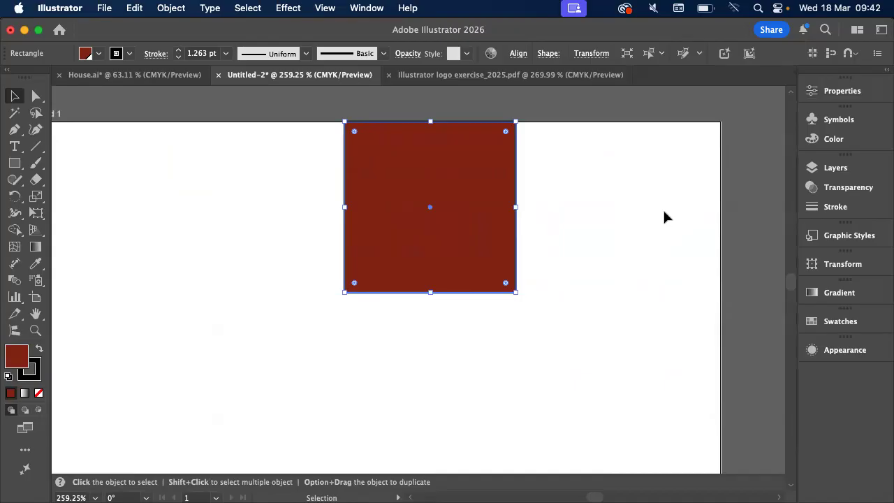
key(super+z)
key(super+z)
scroll(399, 226, left, 3)
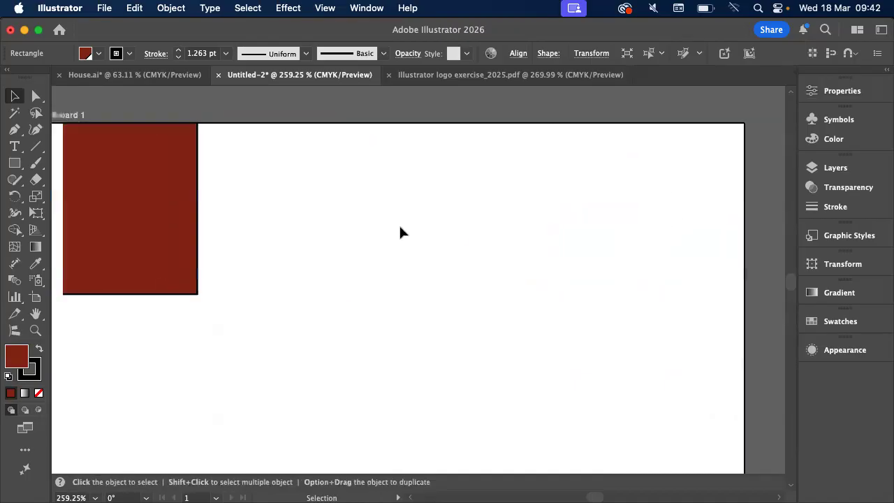
Copy the red square with the Move command, using a 50 mm horizontal and 0 mm vertical offset
double_click(15, 96)
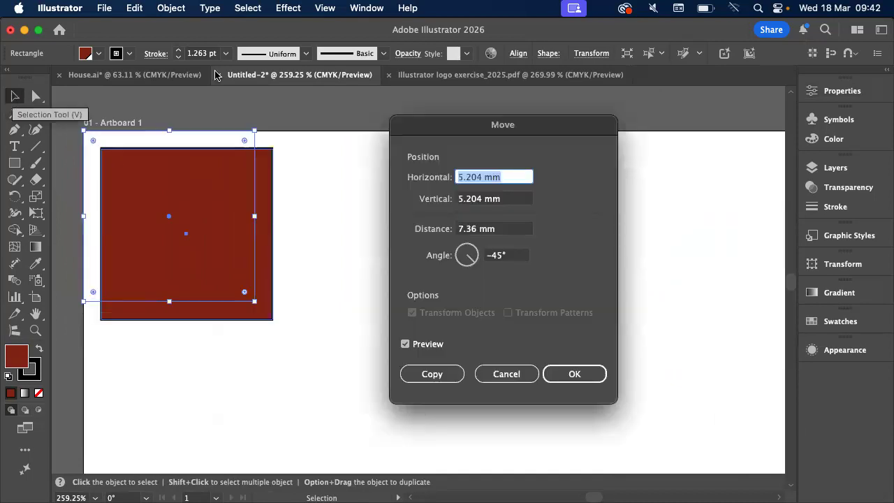
text(50)
key(Tab)
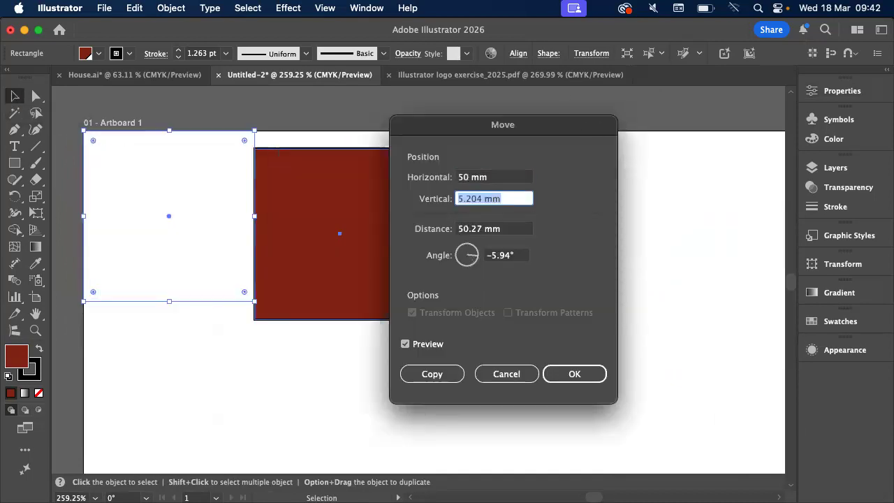
text(0)
key(Tab)
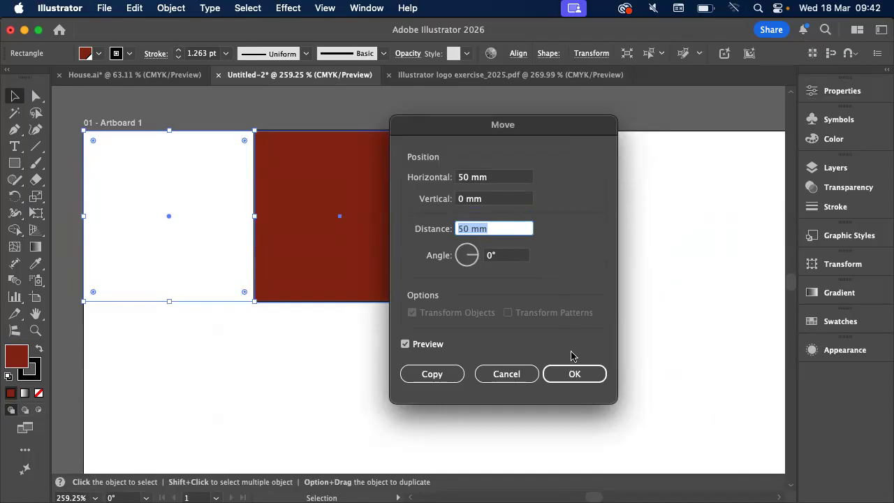
click(433, 373)
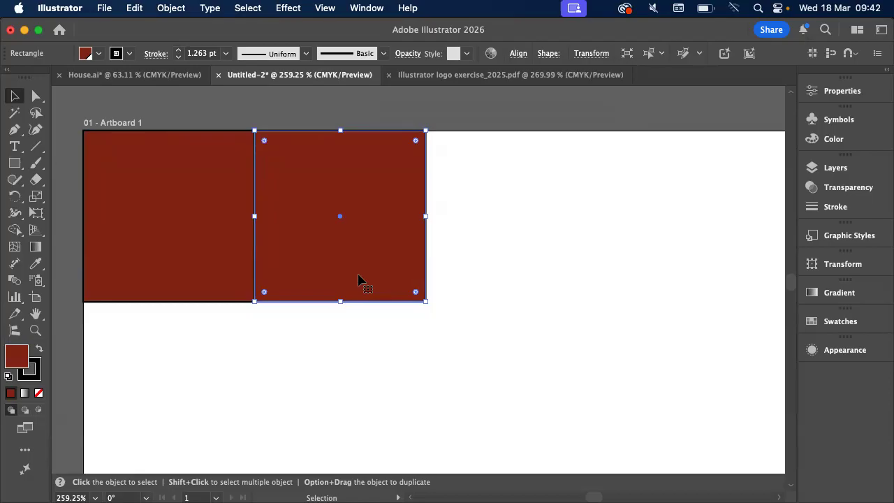
Repeat the copy transform three times to extend the row to five squares, ending with the Selection tool active
scroll(357, 279, right, 5)
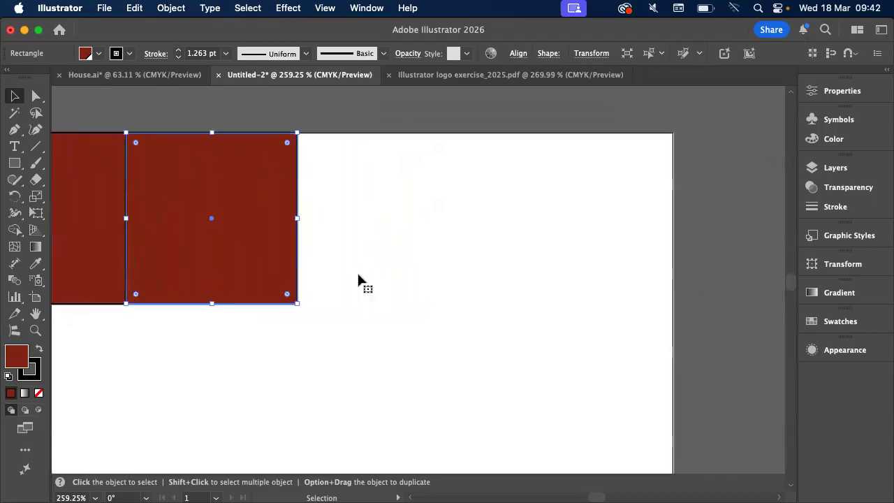
key(super+d)
key(v)
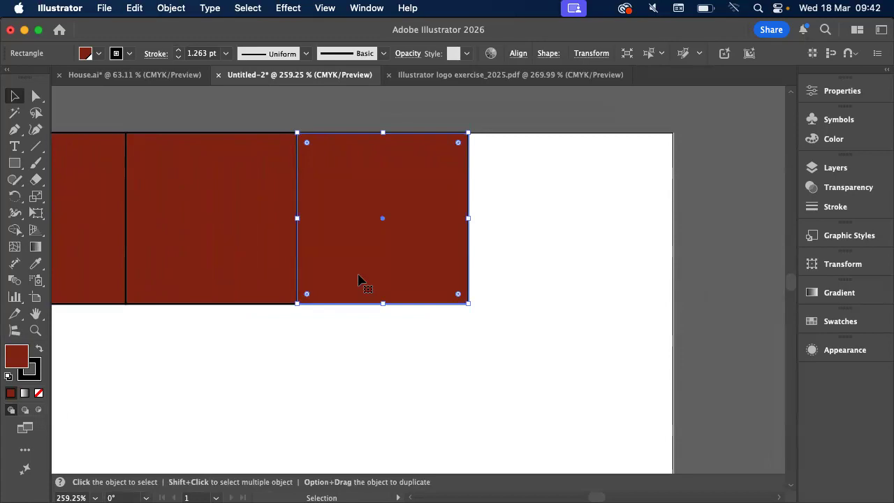
key(a)
key(super+d)
key(super+d)
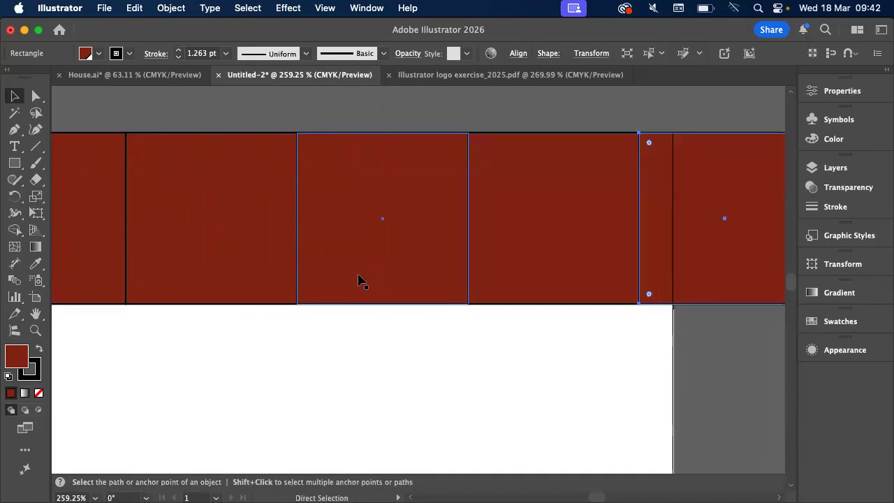
key(v)
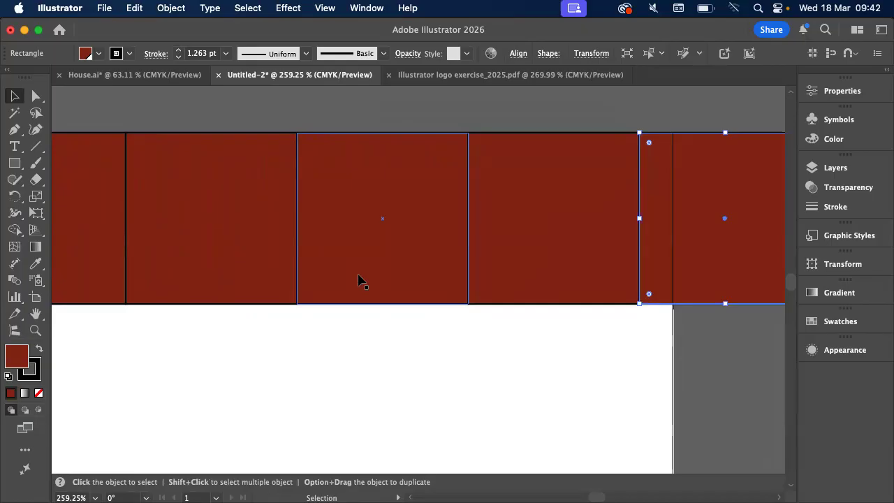
Examine the Transform Again command and its shortcut among the Transform commands without applying it, and deselect the last square
scroll(358, 279, down, 3)
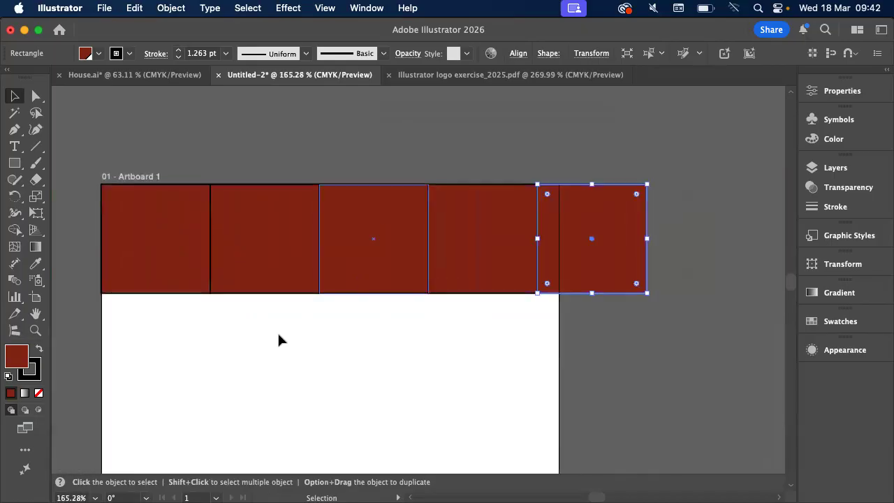
scroll(277, 339, up, 1)
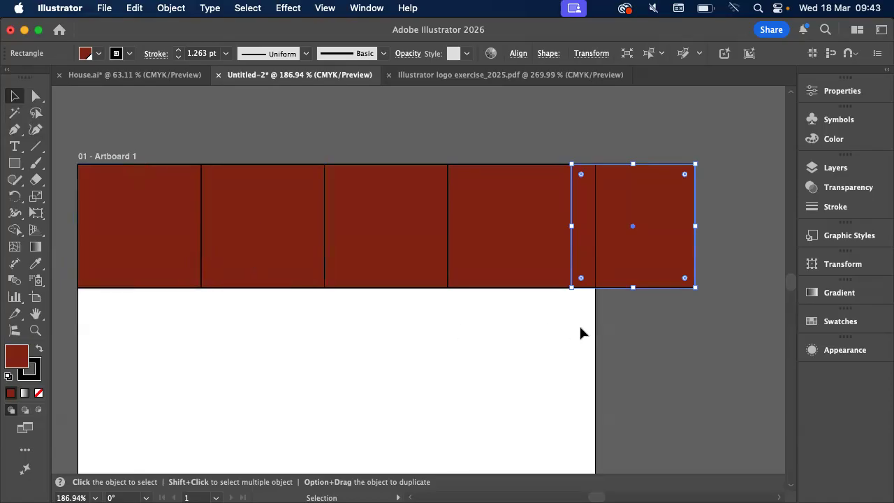
click(179, 7)
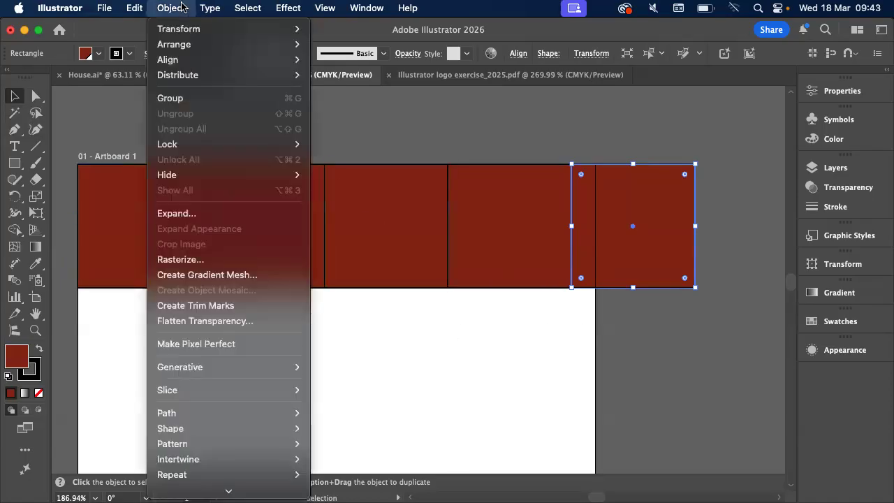
mouse_move(188, 28)
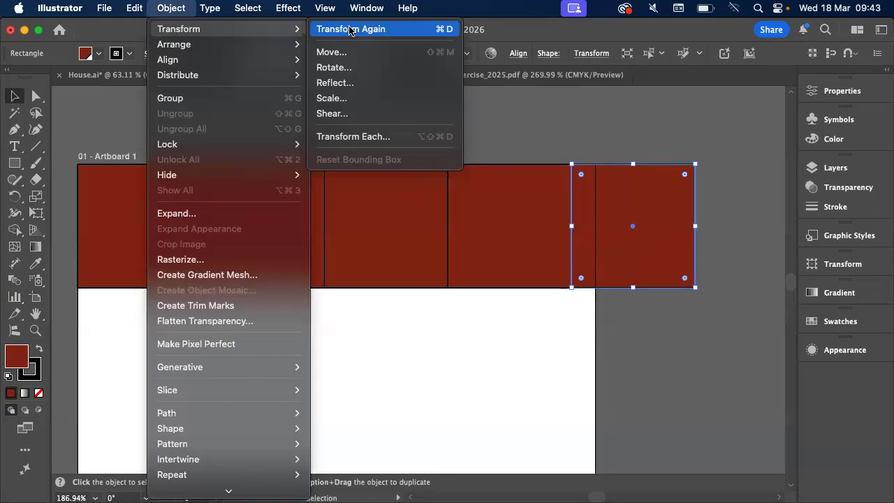
click(439, 361)
click(419, 381)
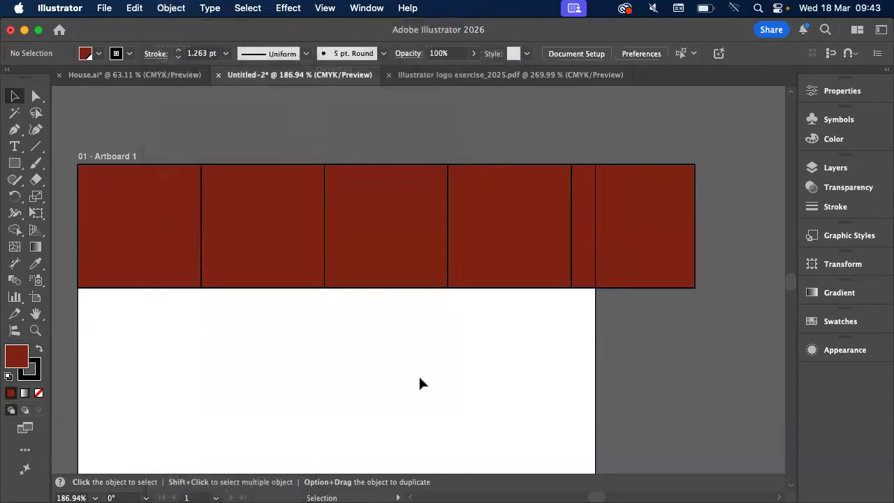
Select the squares in the row one after another, ending with the first square at the artboard's corner
click(581, 265)
click(552, 255)
click(421, 225)
click(297, 228)
click(157, 245)
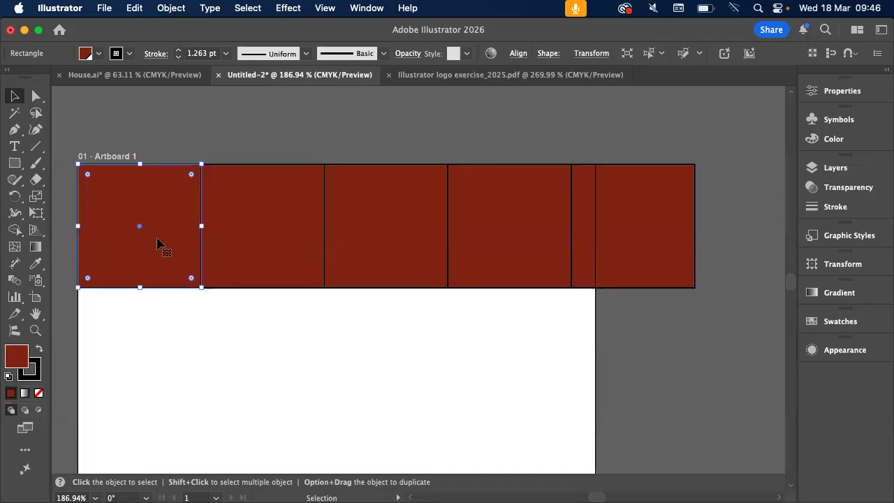
Switch to Acrobat to view the flower, sun and fan shapes in the Power transforms exercise, and return to Illustrator
key(super+Tab)
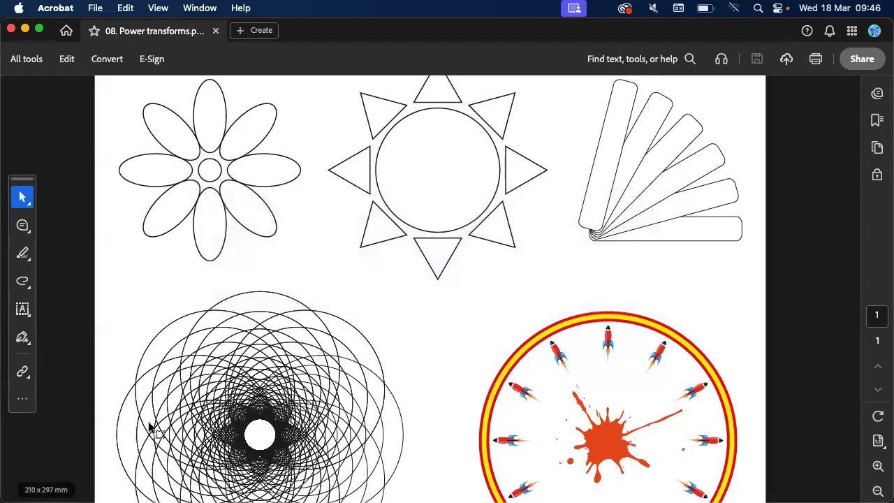
scroll(264, 326, down, 2)
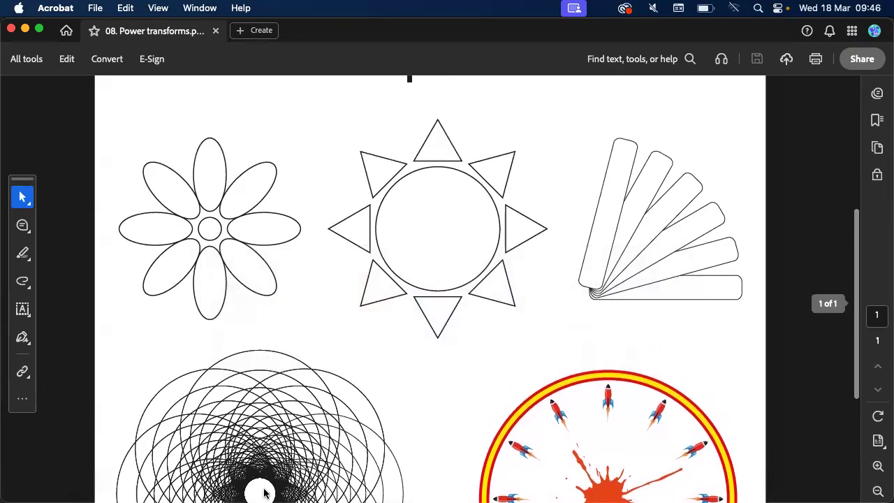
click(251, 492)
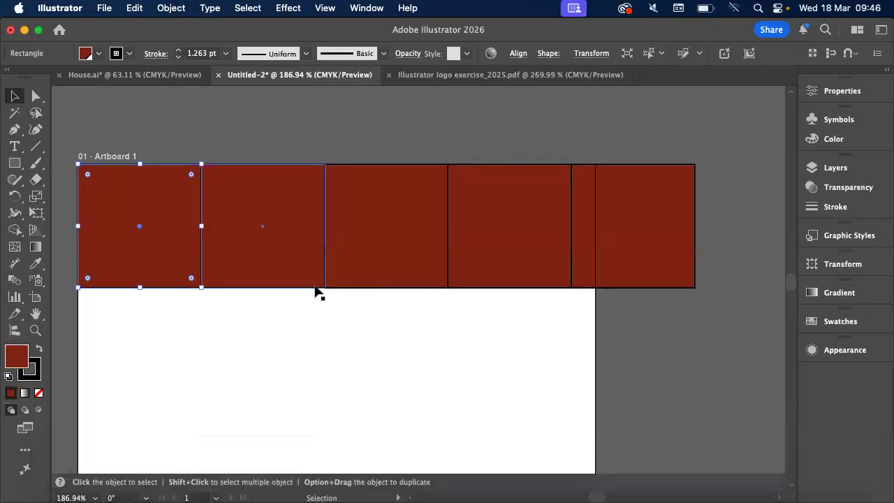
Examine the nested star in the Illustrator logo exercise_2025 PDF, and return to the blank area below the squares in Untitled-2
click(441, 82)
scroll(369, 259, up, 1)
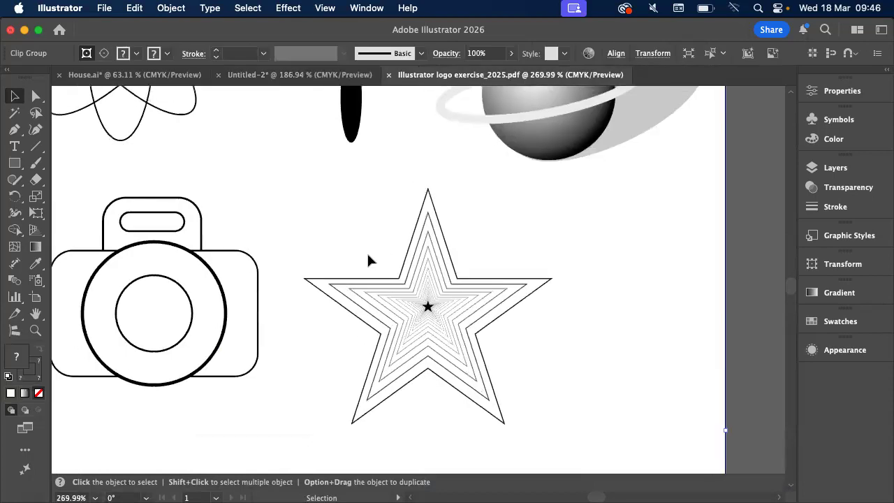
scroll(369, 260, up, 3)
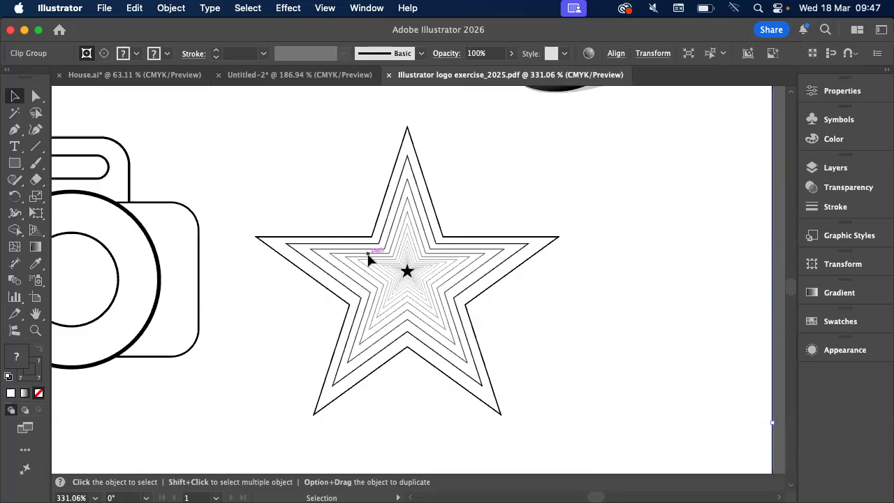
click(310, 78)
scroll(302, 216, down, 5)
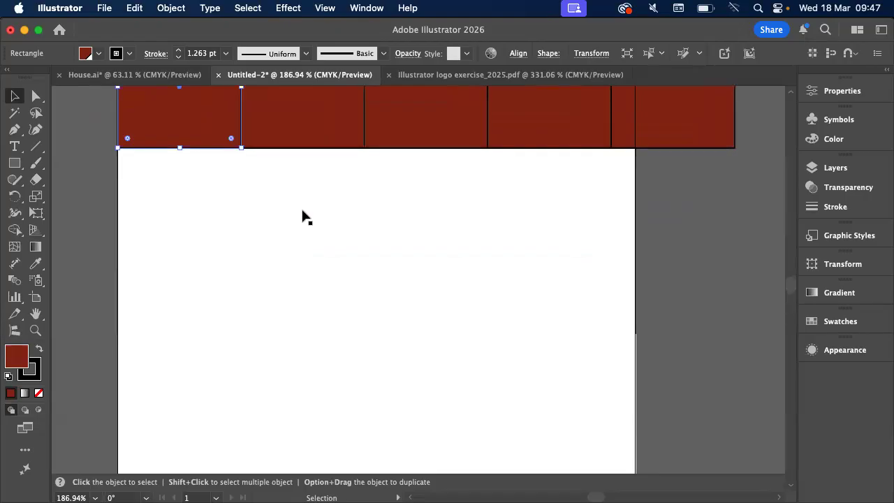
Draw a large five-pointed star with the Star tool on the blank artboard area below the red squares
scroll(303, 217, down, 3)
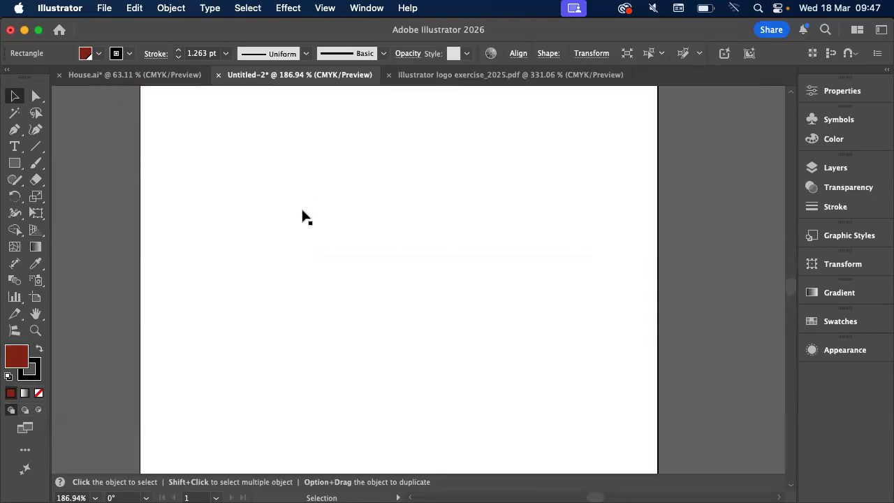
click(11, 174)
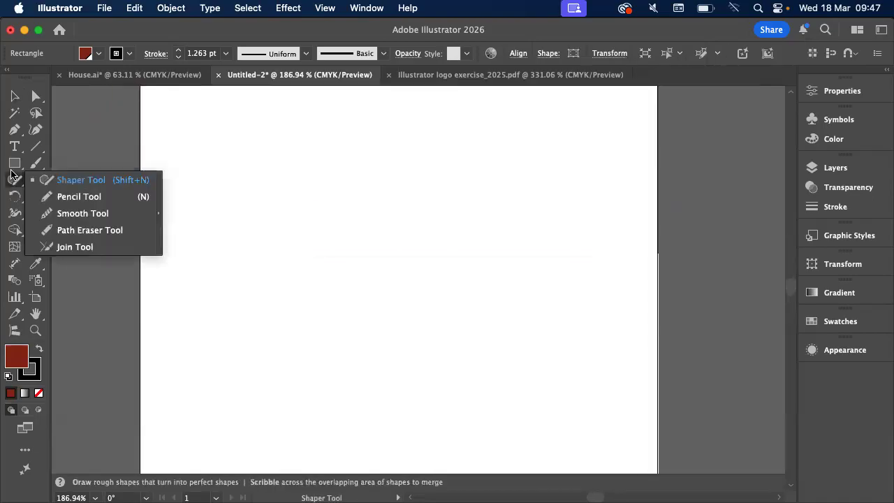
click(14, 163)
click(73, 225)
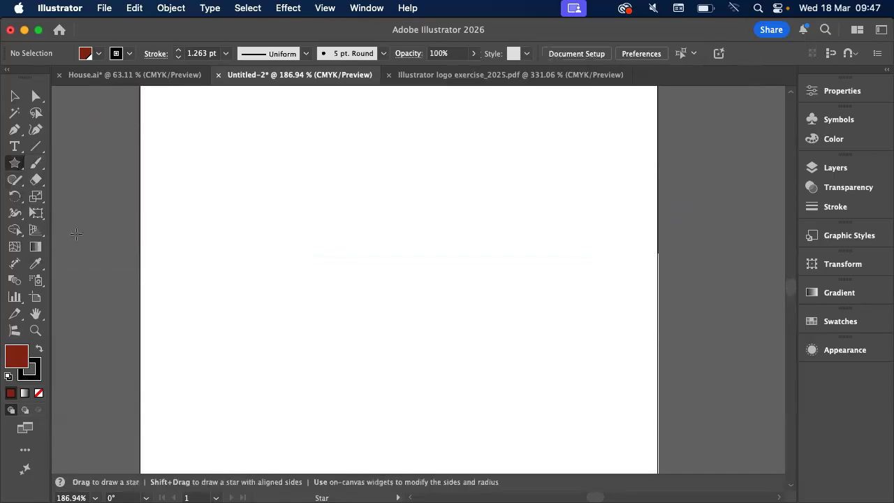
drag(246, 160, 394, 302)
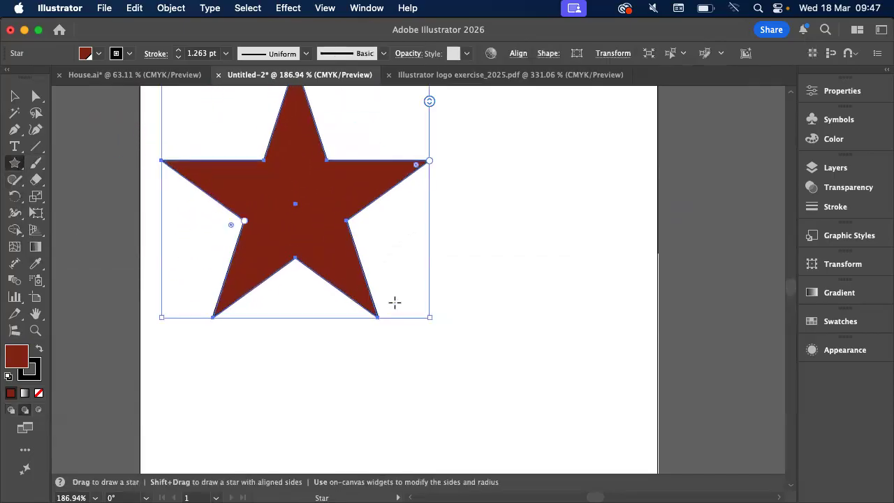
Reset the star to the default white fill and 1 pt black stroke, and move it slightly down and to the right
click(15, 96)
key(d)
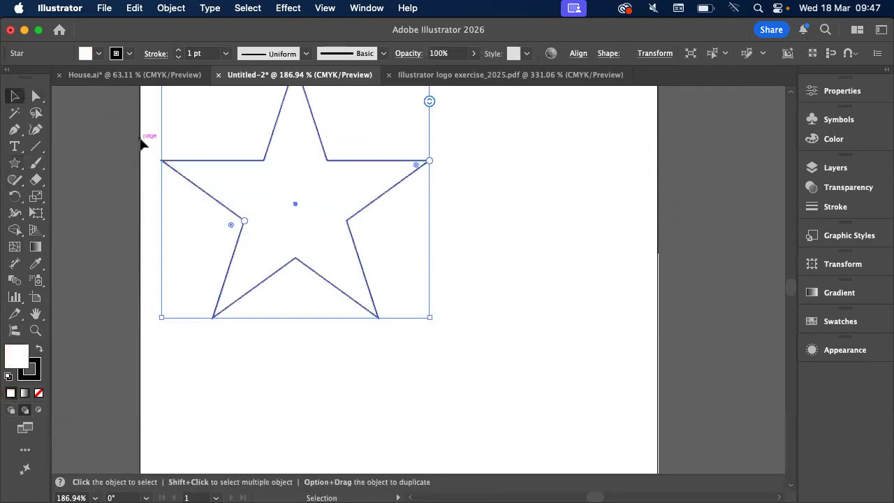
scroll(140, 139, up, 3)
mouse_move(345, 261)
mouse_down()
mouse_move(345, 313)
mouse_move(371, 335)
mouse_up()
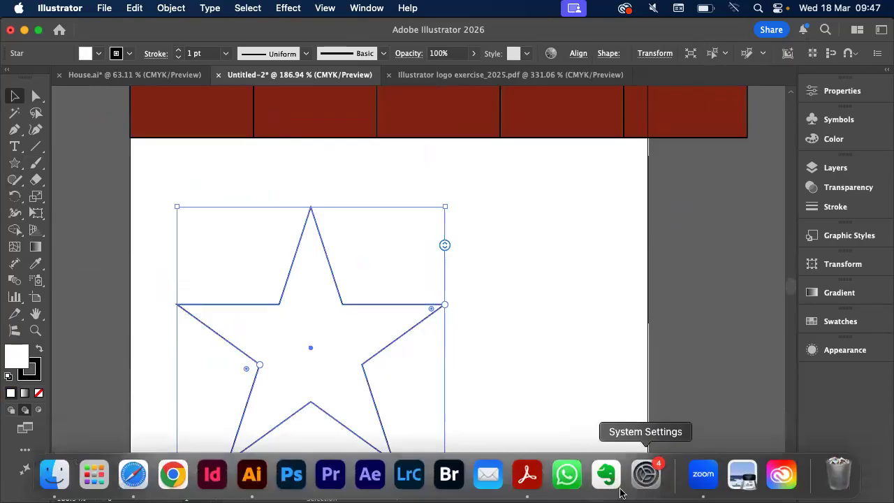
Switch to Acrobat to read the Free and Numerical Transforms instructions in the Power transforms PDF, and return to Illustrator
click(527, 475)
scroll(564, 287, up, 10)
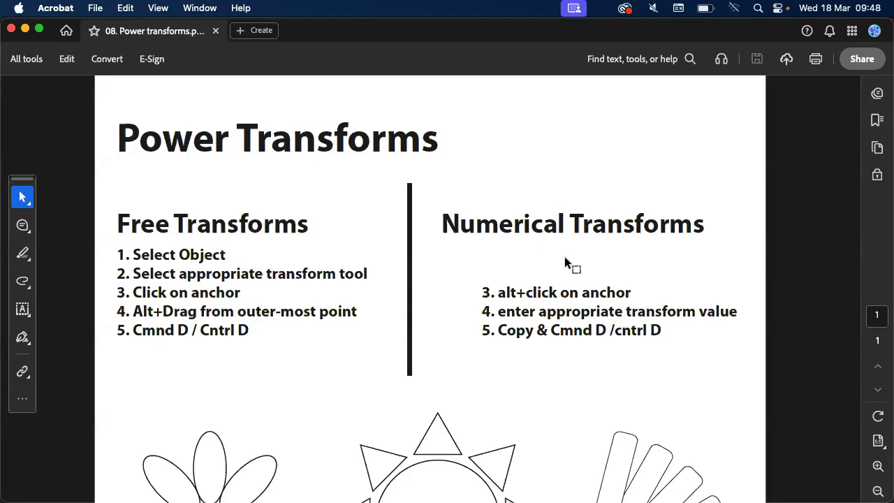
key(super+Tab)
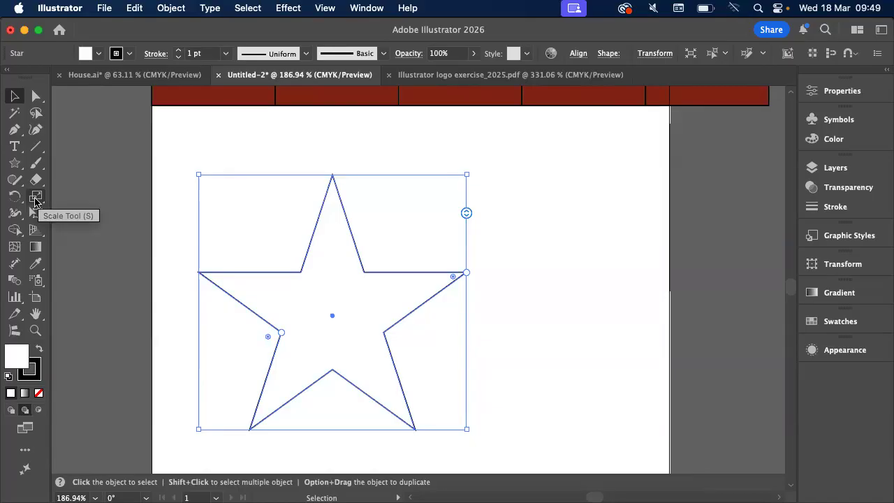
click(35, 202)
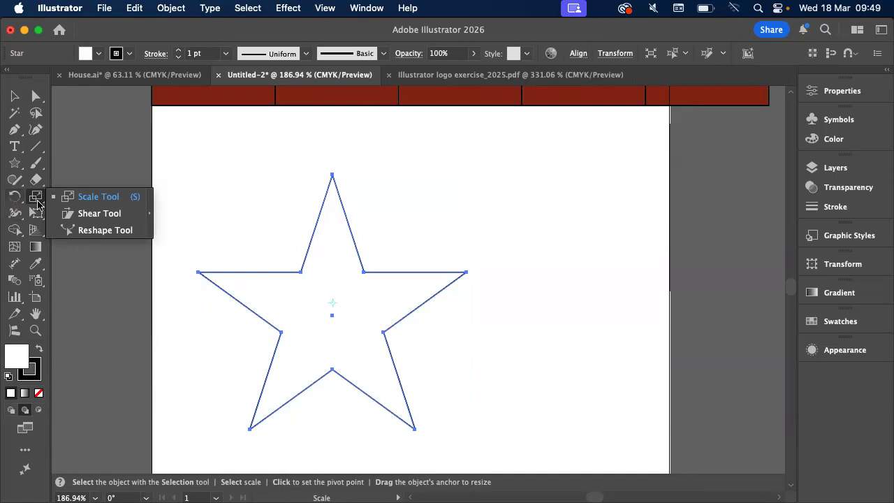
click(67, 199)
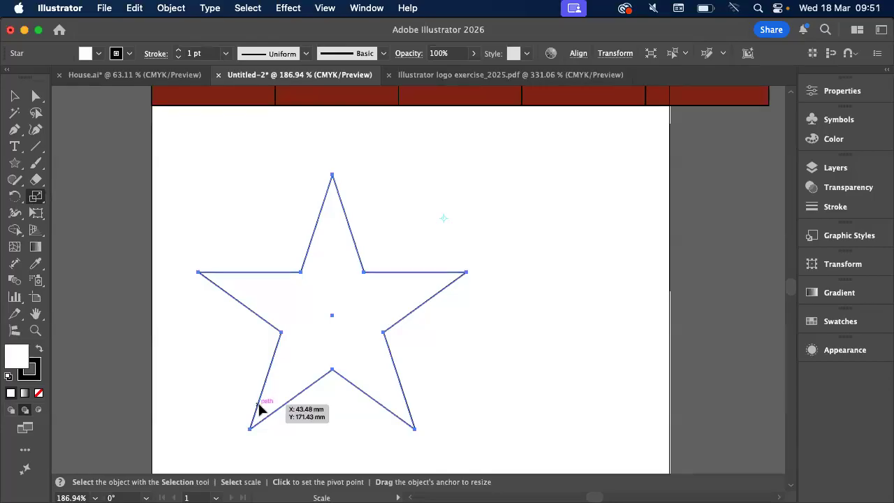
mouse_move(259, 408)
mouse_down()
mouse_move(426, 266)
mouse_move(251, 410)
mouse_move(421, 283)
mouse_move(219, 439)
mouse_move(421, 267)
mouse_move(255, 410)
mouse_move(400, 299)
mouse_move(267, 419)
mouse_up()
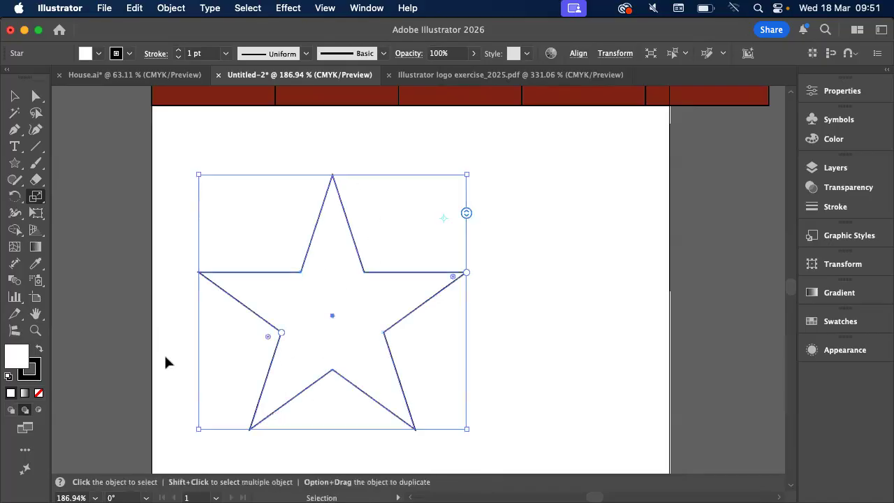
Try making a copy of the star scaled uniformly to 80% and repeating the transformation on it
double_click(35, 196)
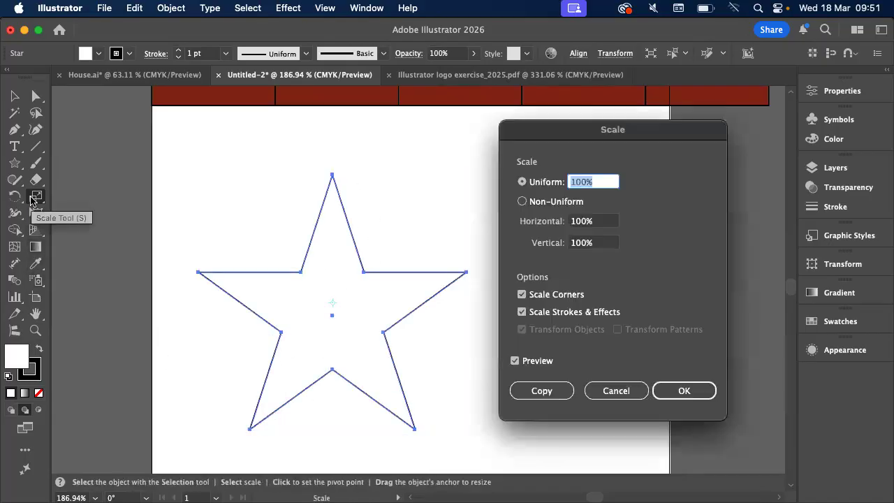
text(80)
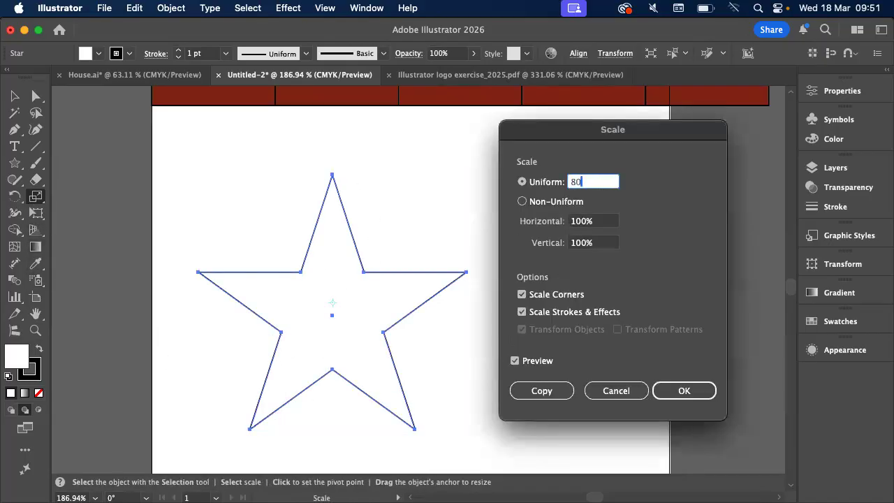
click(540, 390)
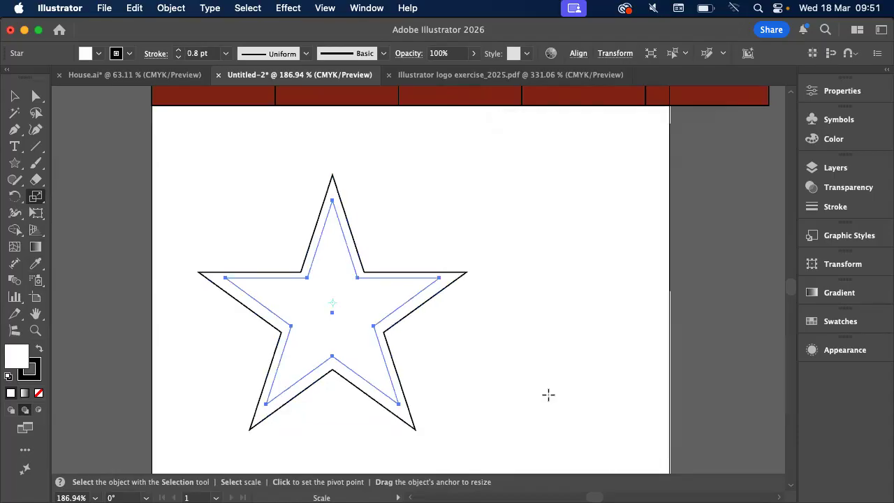
click(462, 221)
key(super+d)
key(s)
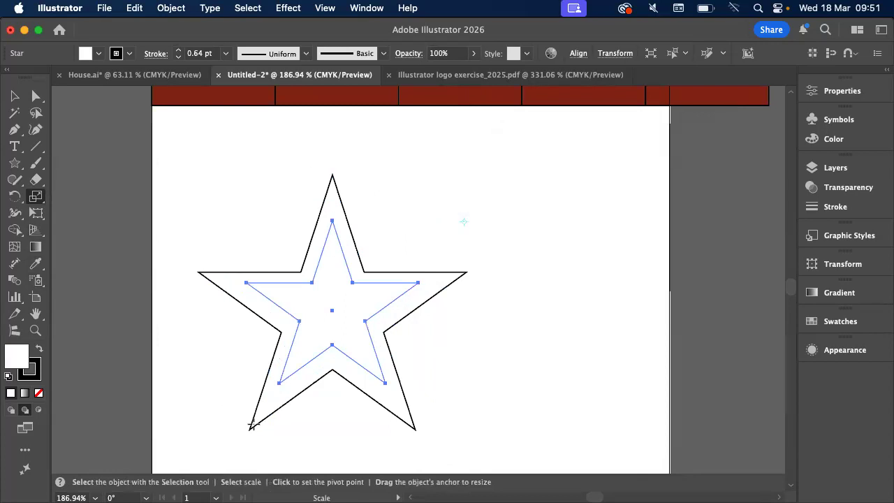
Undo the scaling operations until only the original star is left
drag(282, 370, 436, 284)
key(super+z)
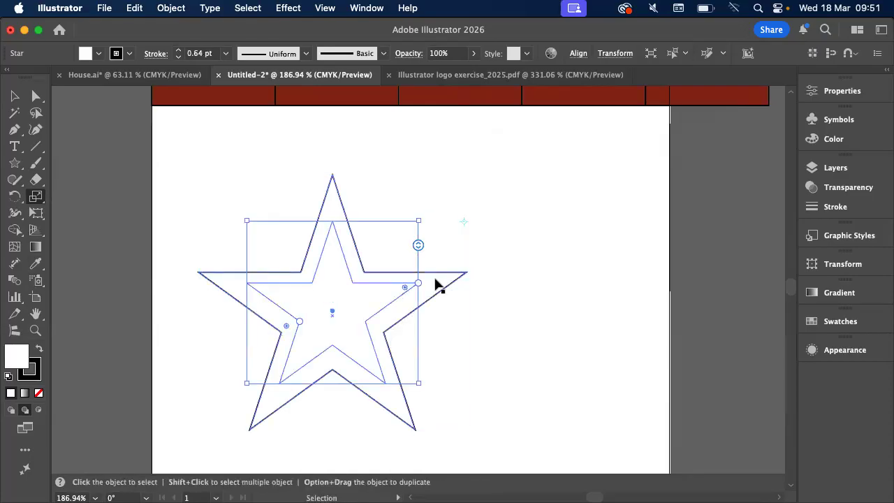
key(super+z)
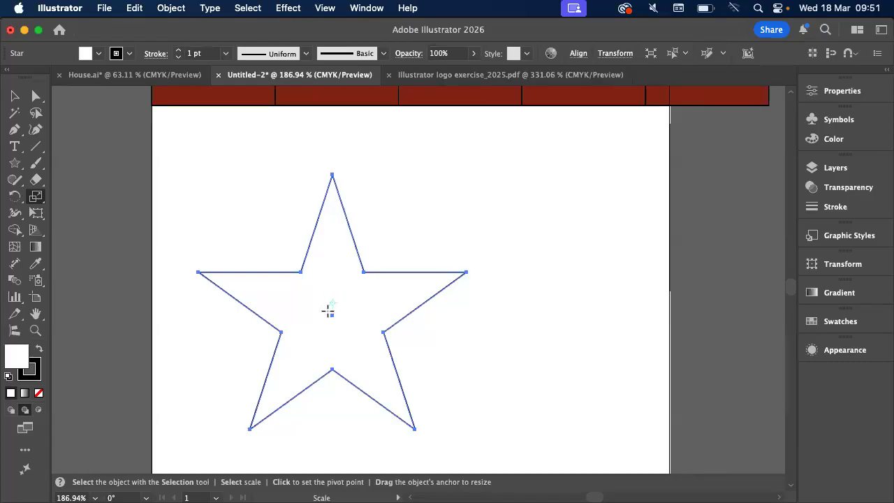
Try several Scale reference points for the star, ending at its centre point, and deselect the star
click(533, 169)
click(204, 297)
click(331, 316)
click(14, 95)
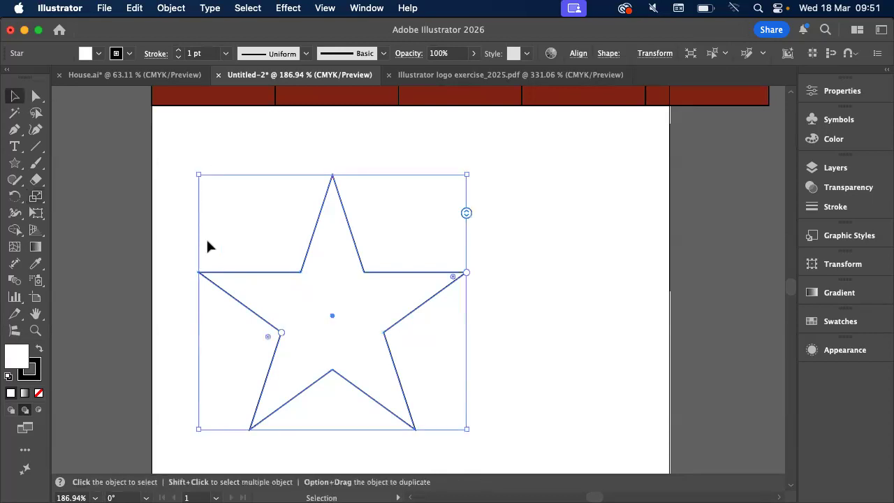
click(37, 197)
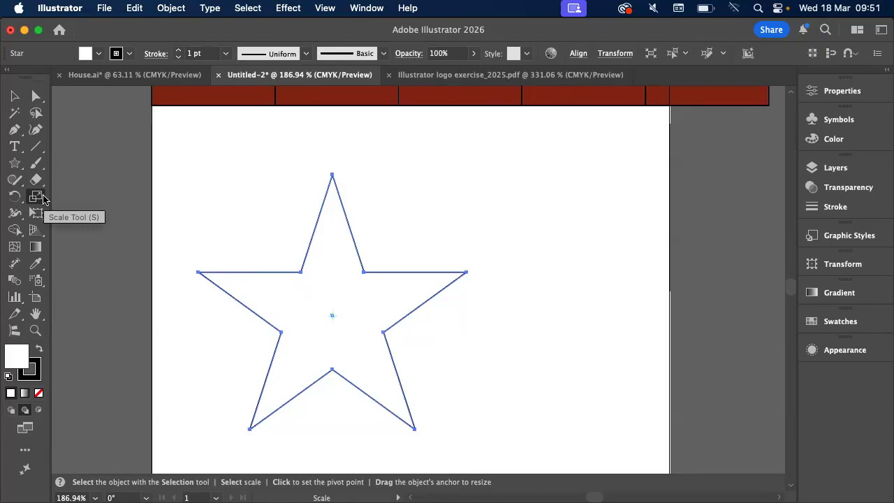
click(14, 96)
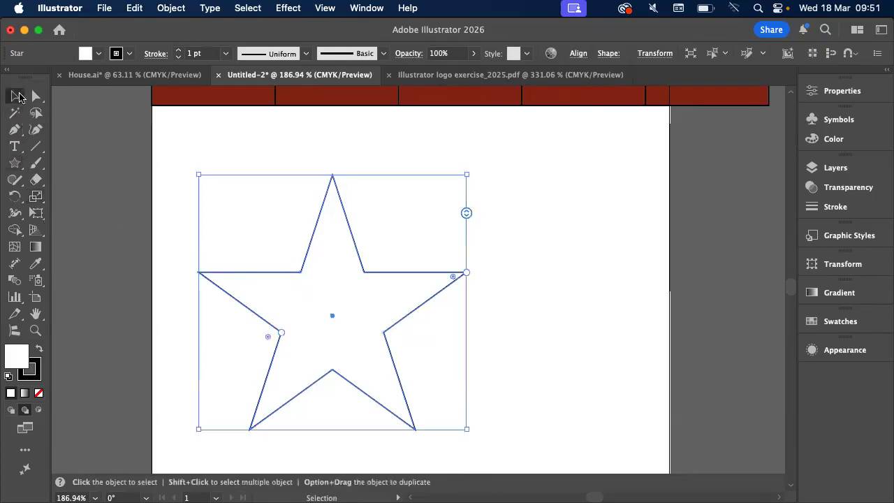
click(224, 150)
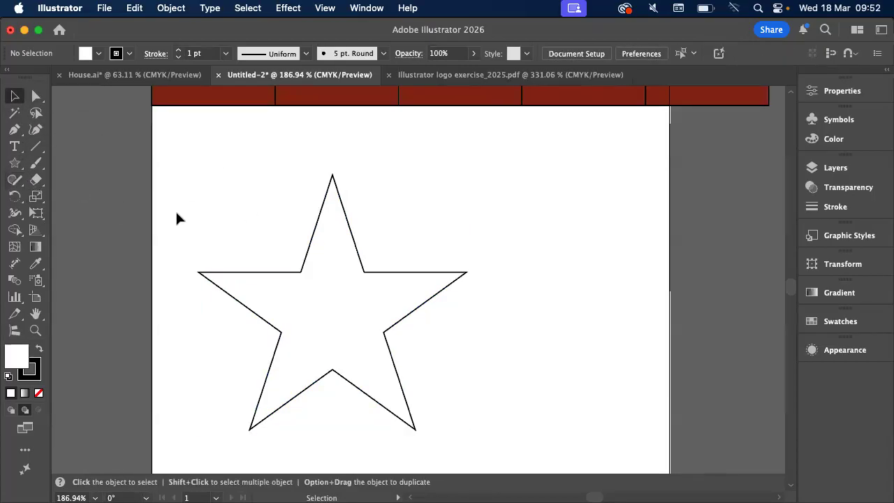
Select the star and enter a uniform scale of 80% in the Scale options
scroll(177, 216, up, 1)
scroll(176, 218, down, 2)
scroll(176, 217, right, 1)
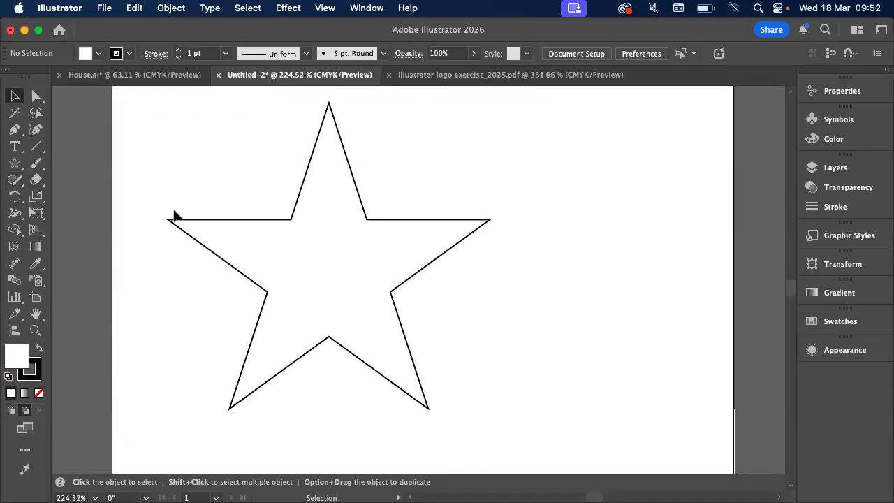
click(235, 220)
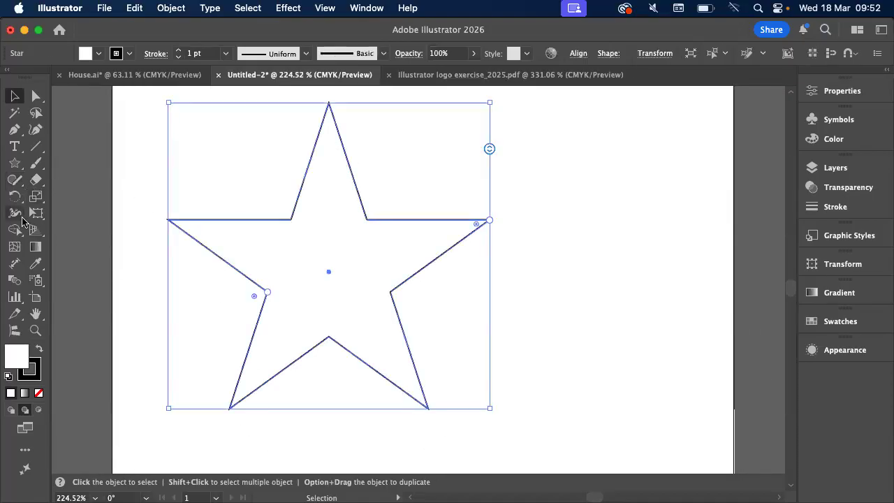
click(35, 203)
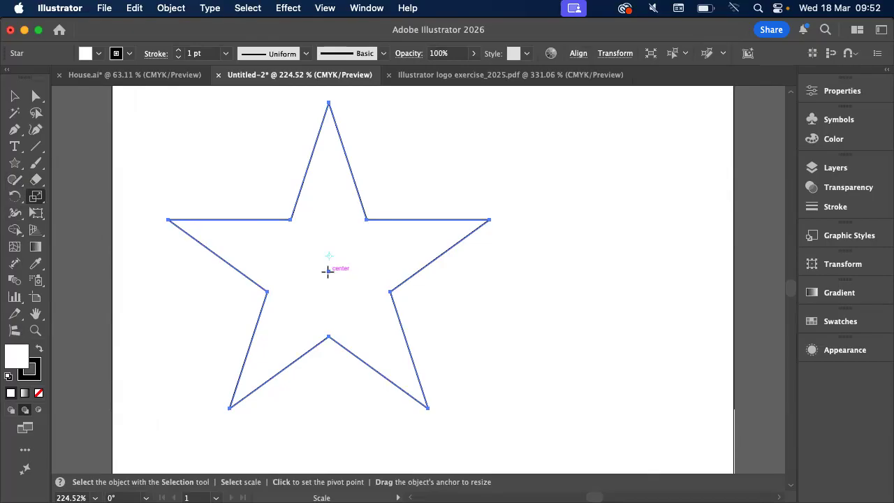
double_click(37, 199)
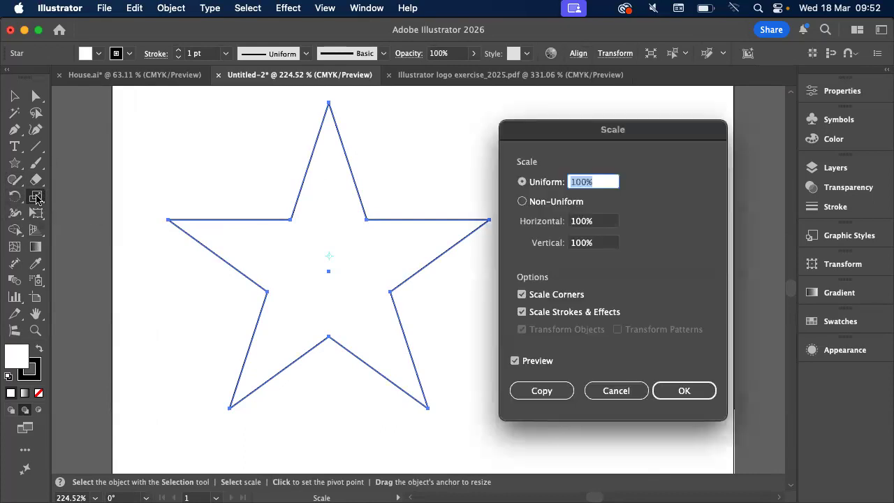
drag(576, 137, 573, 123)
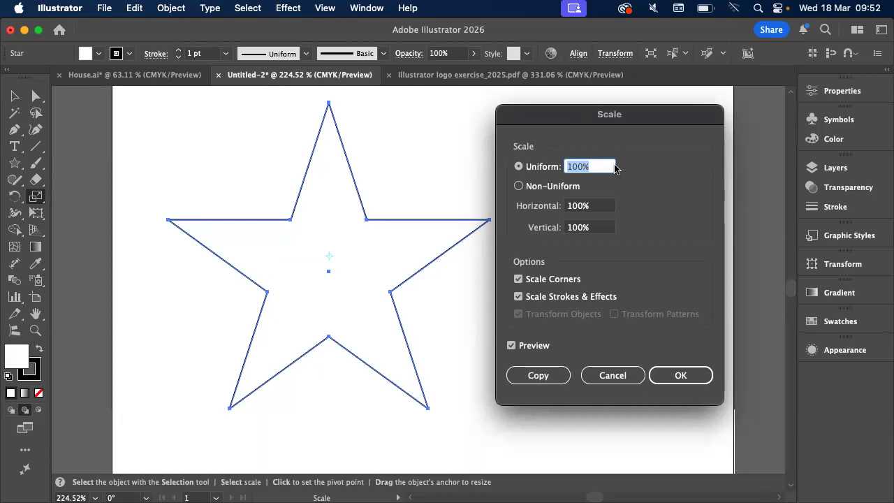
text(80)
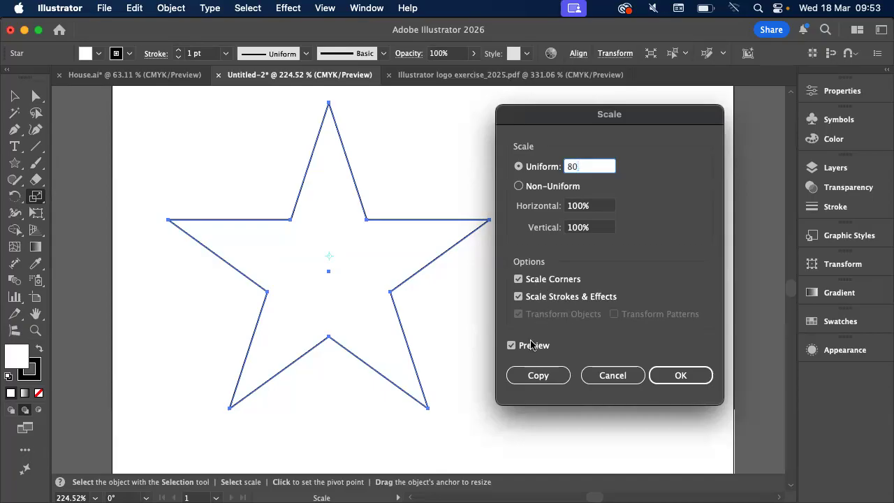
Make an 80% scaled copy of the star and repeat the transformation once to add a smaller star
click(532, 377)
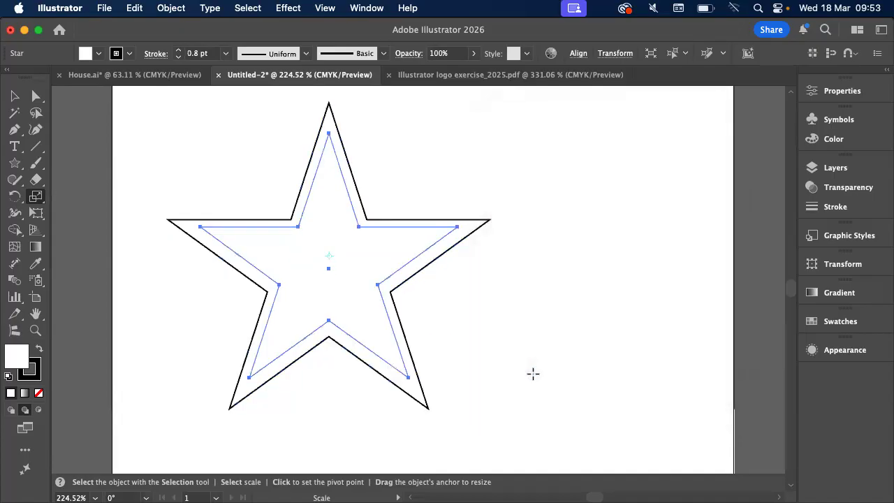
key(super)
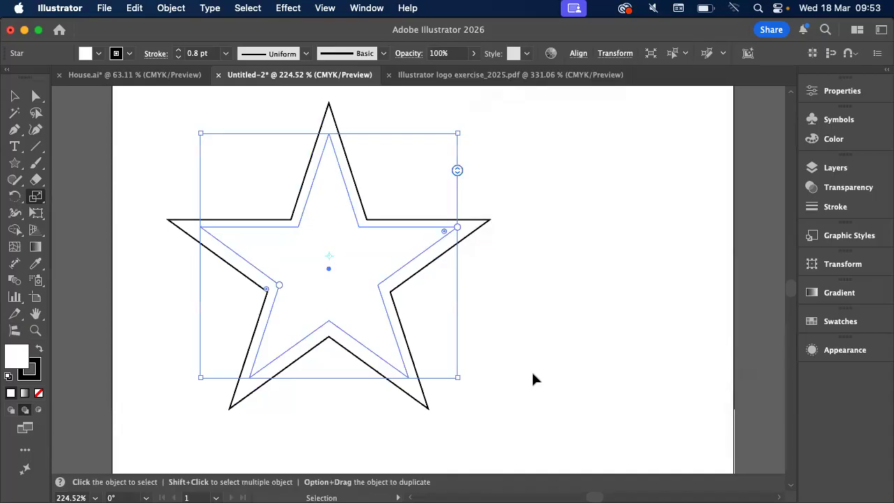
key(super+d)
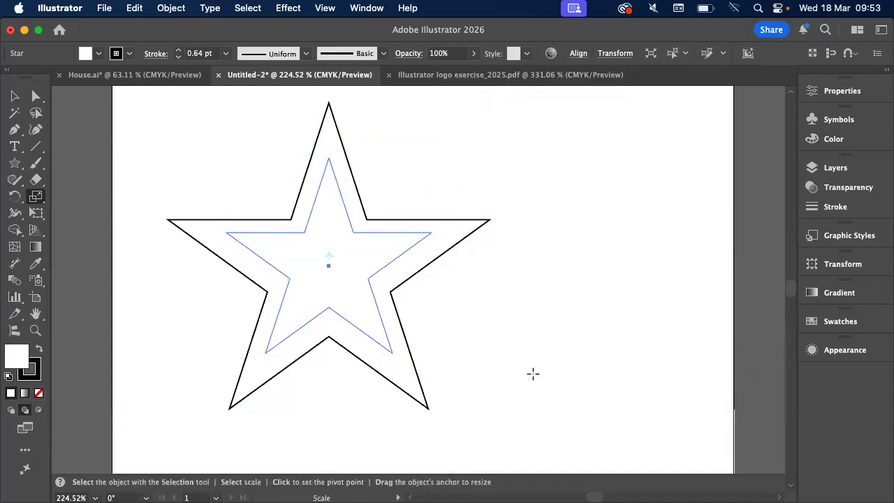
Select all three nested stars, remove their fill, and deselect them
key(v)
key(BackSpace)
drag(194, 180, 485, 387)
key(f)
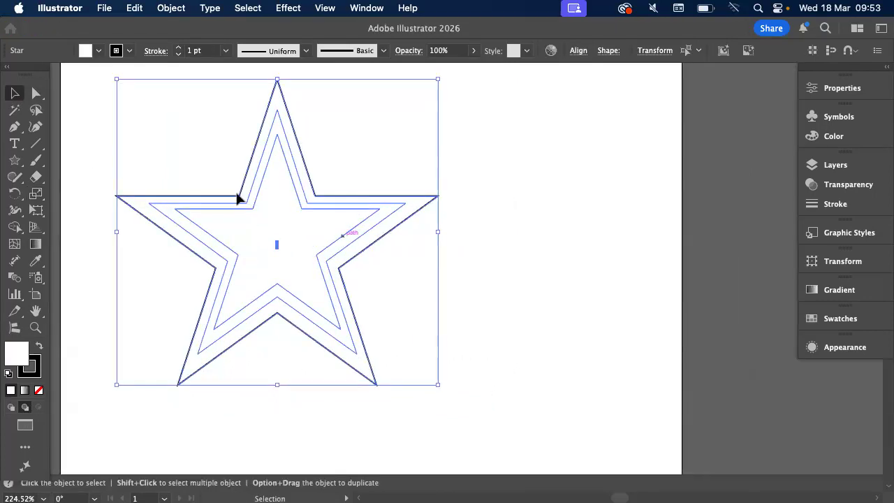
key(slash)
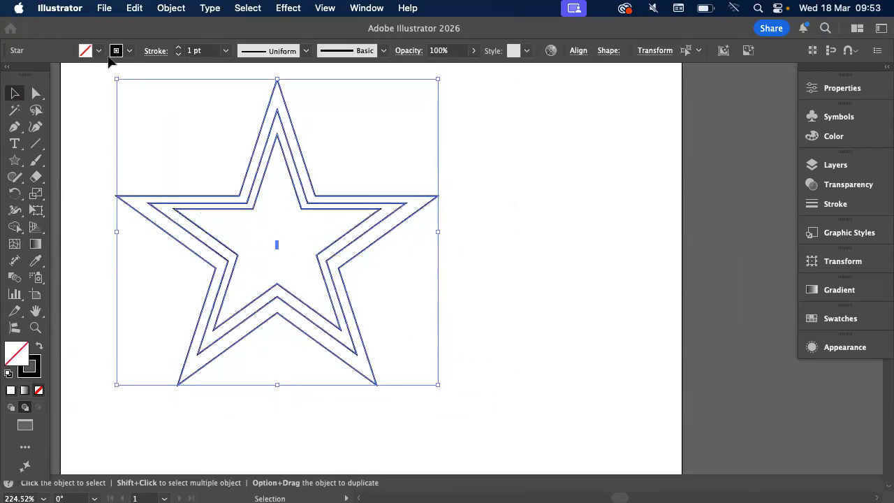
key(super+shift+a)
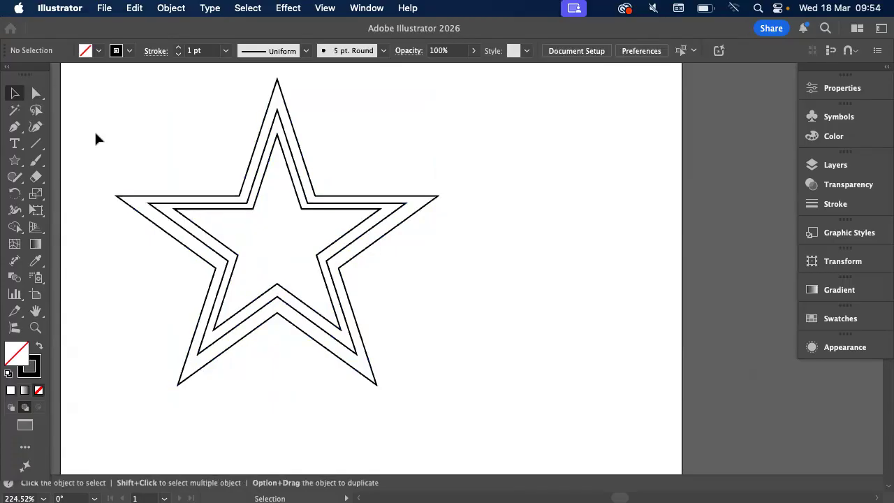
Undo the fill removal and the scaled copies until only the original white-filled star is left
key(super+minus)
key(super+a)
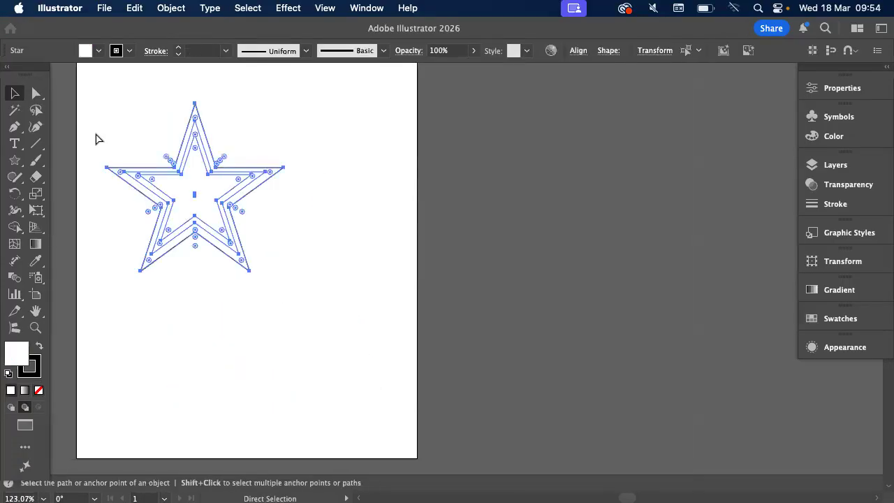
key(v)
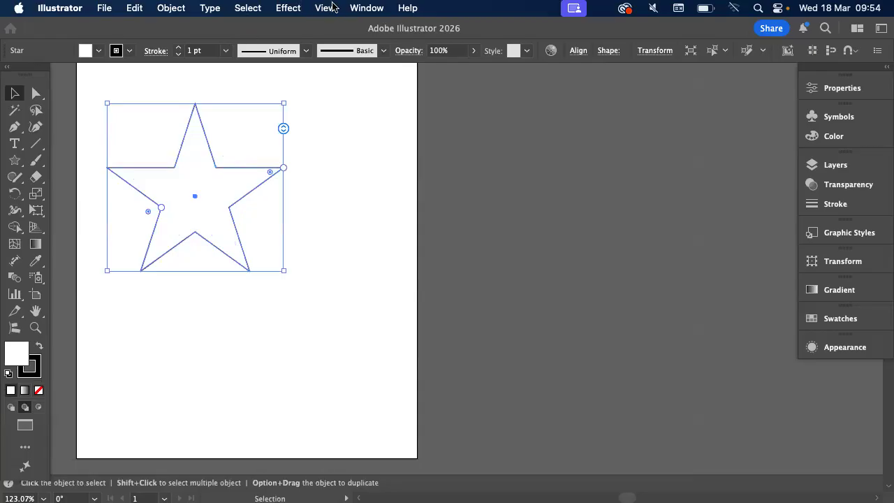
scroll(78, 185, up, 3)
scroll(77, 184, left, 2)
scroll(77, 184, up, 1)
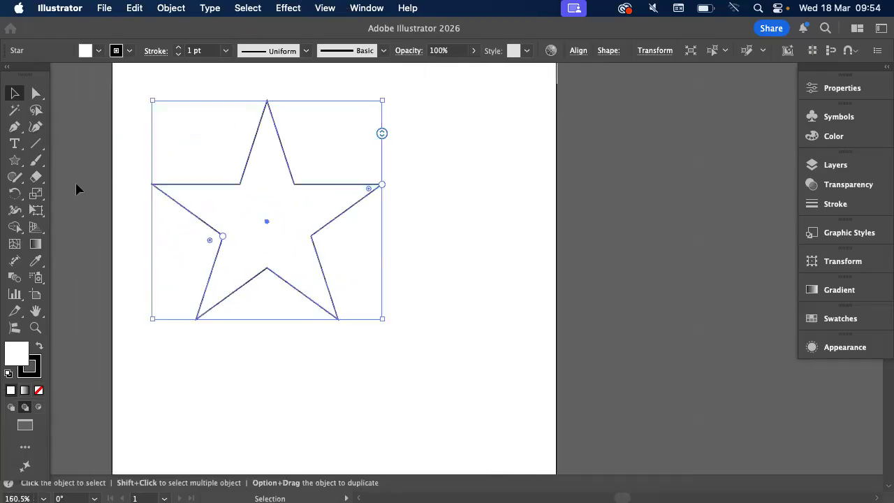
double_click(37, 198)
text(80)
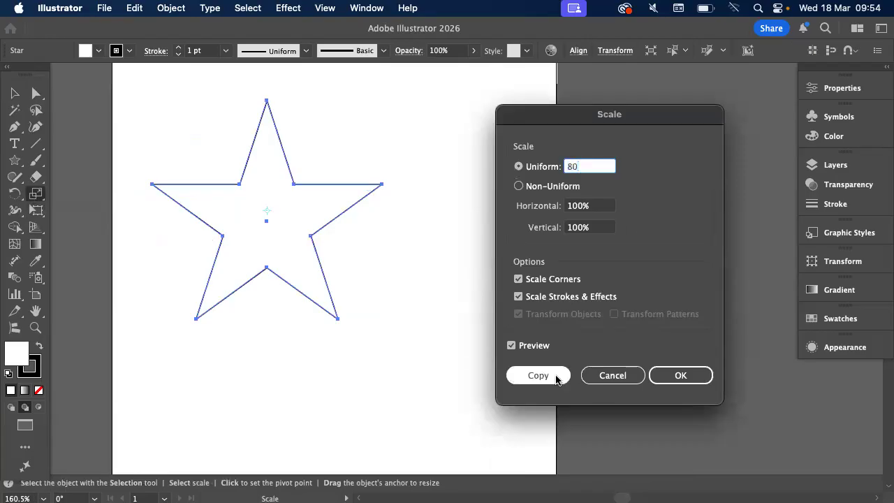
click(633, 375)
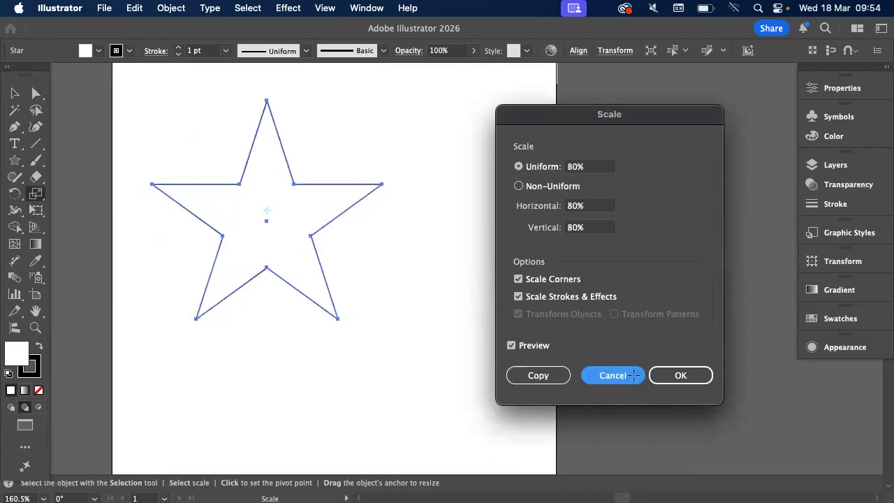
Remove the star's fill and make a copy of it scaled uniformly to 80%
click(39, 390)
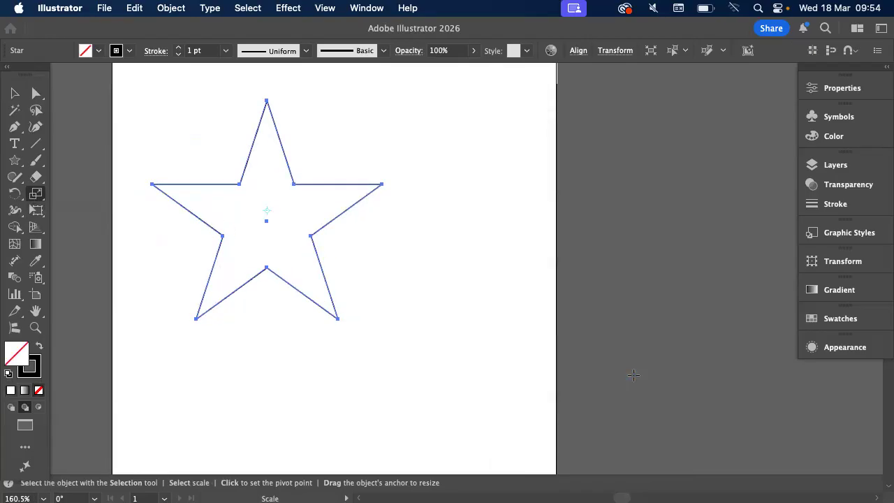
double_click(37, 196)
text(80)
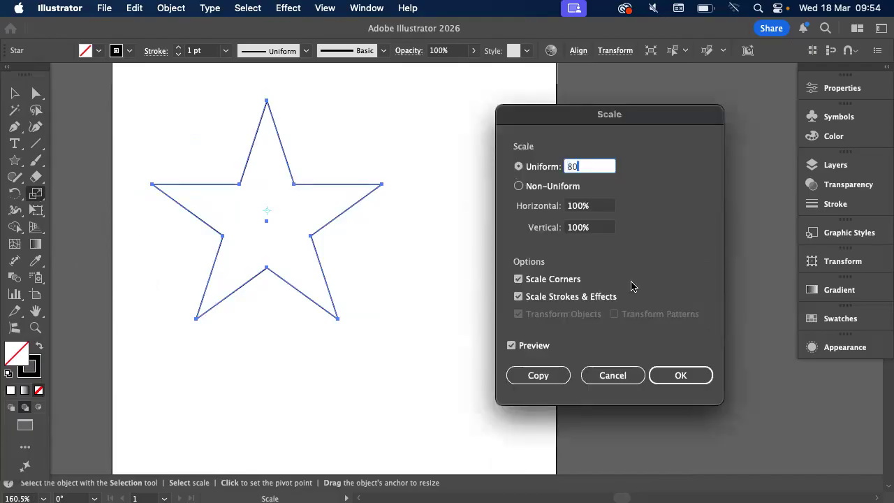
click(536, 374)
Repeat the 80% copy transformation until the nested stars shrink to a tiny one at the centre, and deselect
key(super+d)
key(super+d)
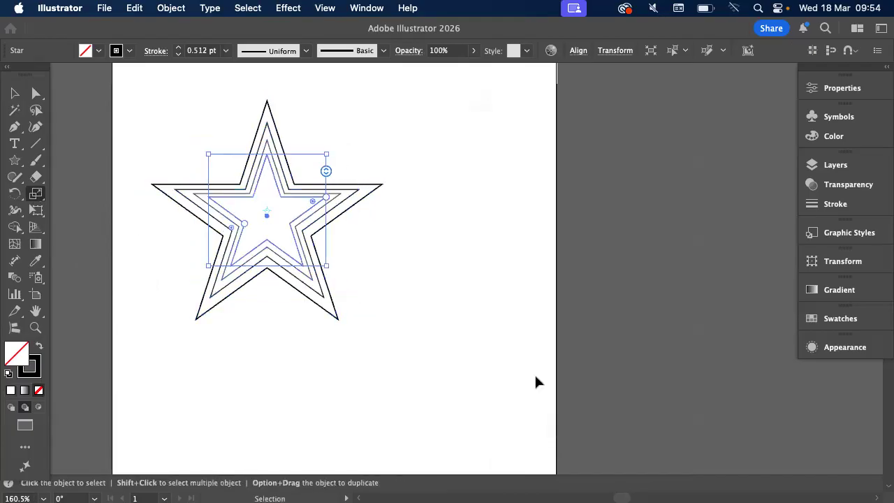
key(super+d)
key(super+d)
key(super+d)
key(super+d)
key(super+d)
key(super+d)
key(super+d)
key(super+d)
key(super+d)
key(super+d)
key(super+d)
key(super+d)
key(super+d)
key(super+d)
key(s)
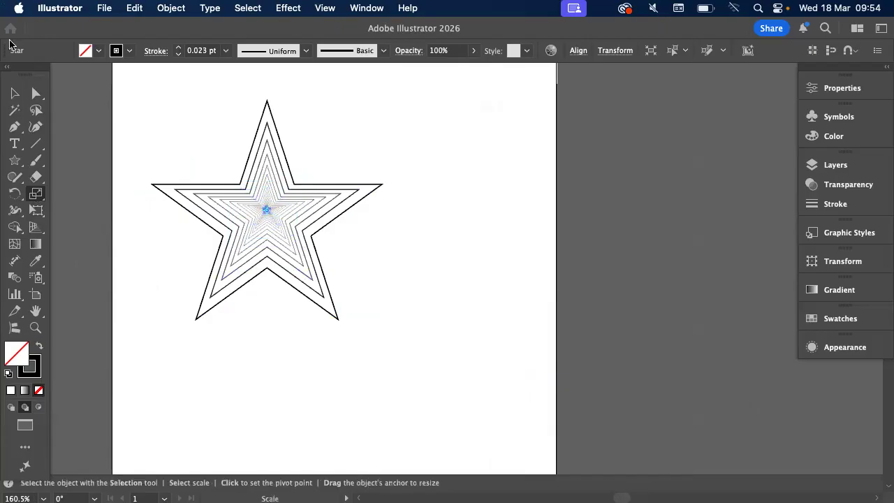
click(14, 92)
click(131, 97)
Fill the innermost star with black and deselect it
scroll(131, 97, up, 3)
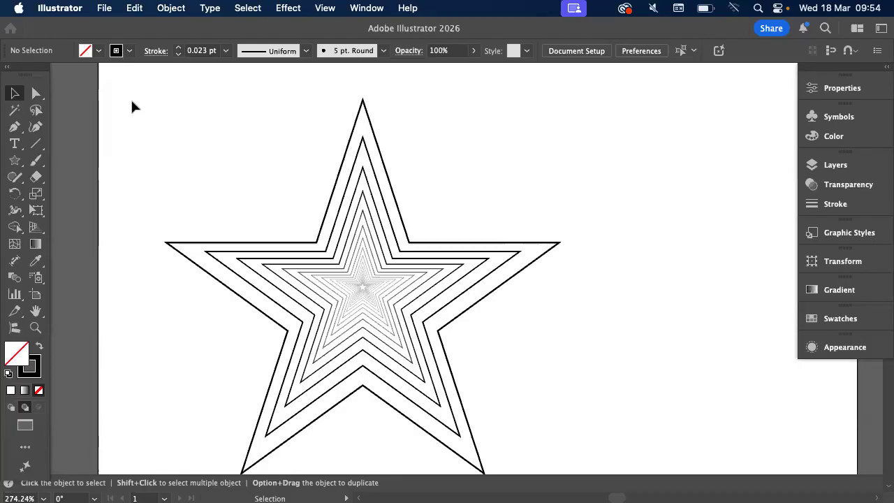
click(363, 287)
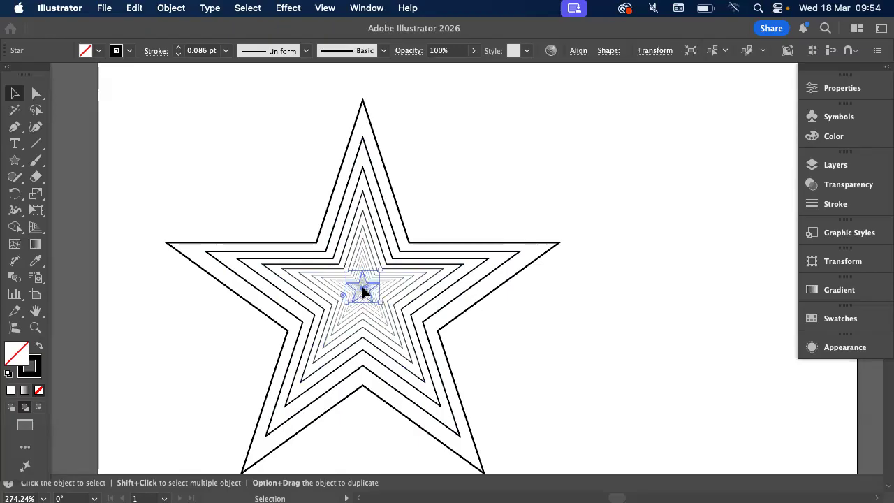
scroll(361, 283, up, 10)
click(386, 277)
click(99, 51)
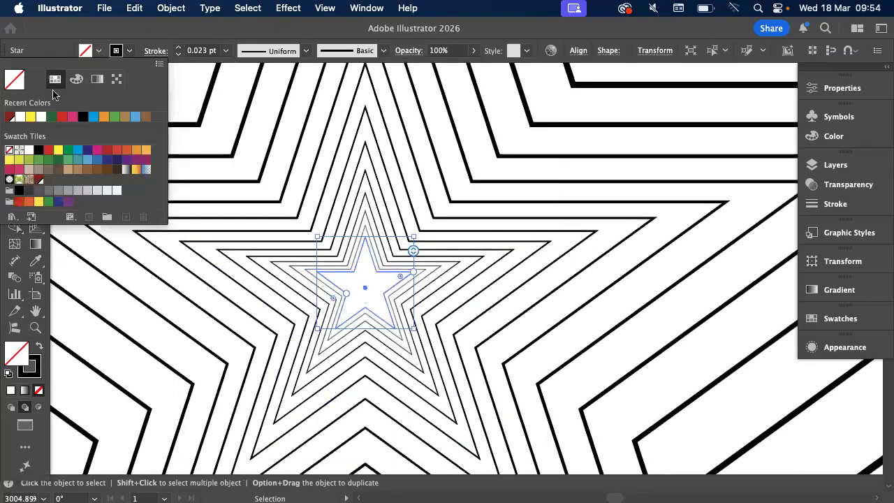
click(83, 117)
click(508, 268)
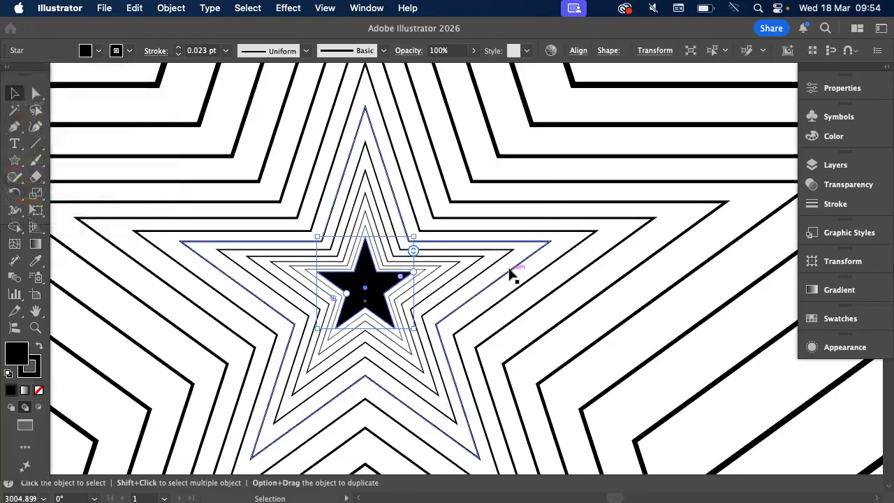
scroll(509, 274, down, 8)
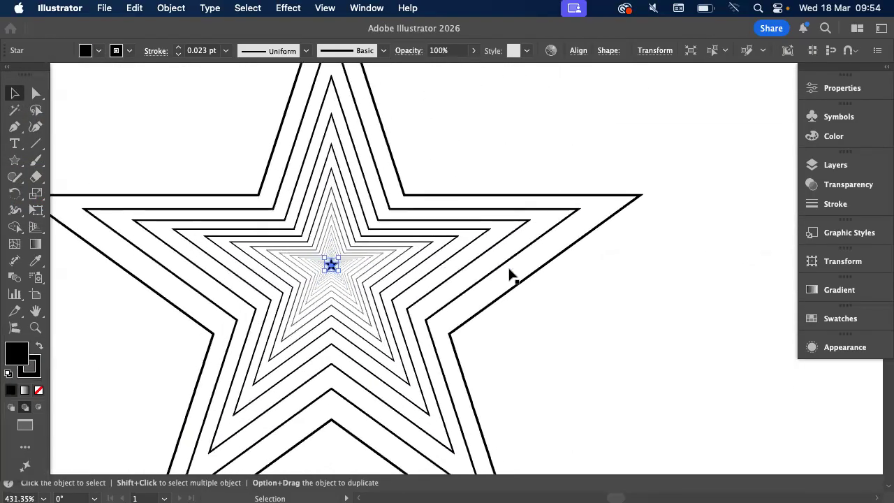
scroll(509, 275, down, 5)
click(509, 275)
scroll(510, 275, right, 2)
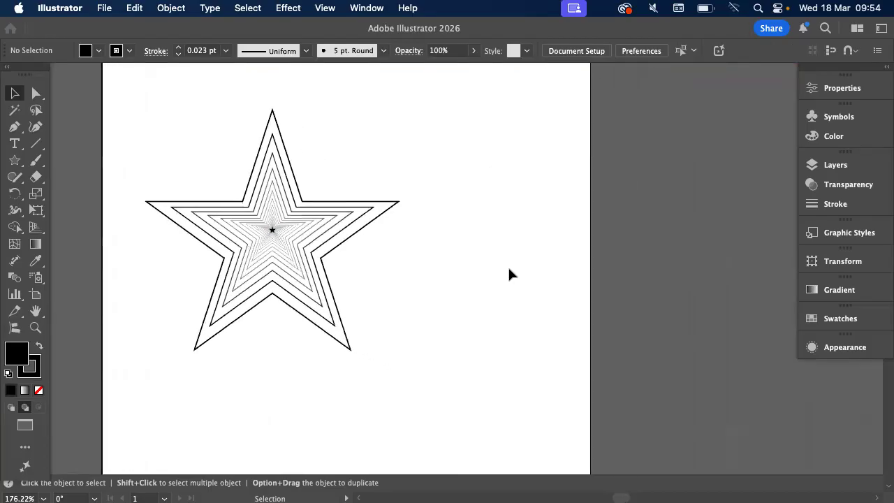
Draw a circle in the empty area below the nested star with the default black 1 pt stroke and no fill
scroll(509, 274, right, 2)
scroll(508, 274, down, 6)
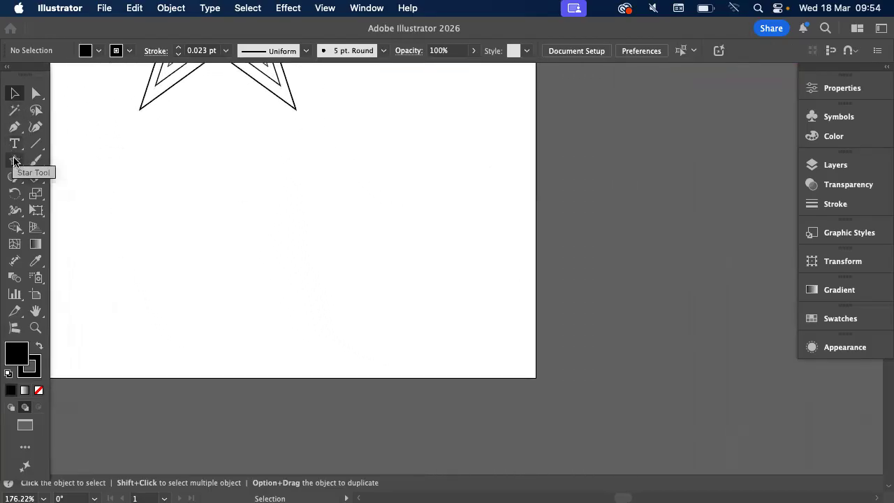
drag(14, 160, 93, 194)
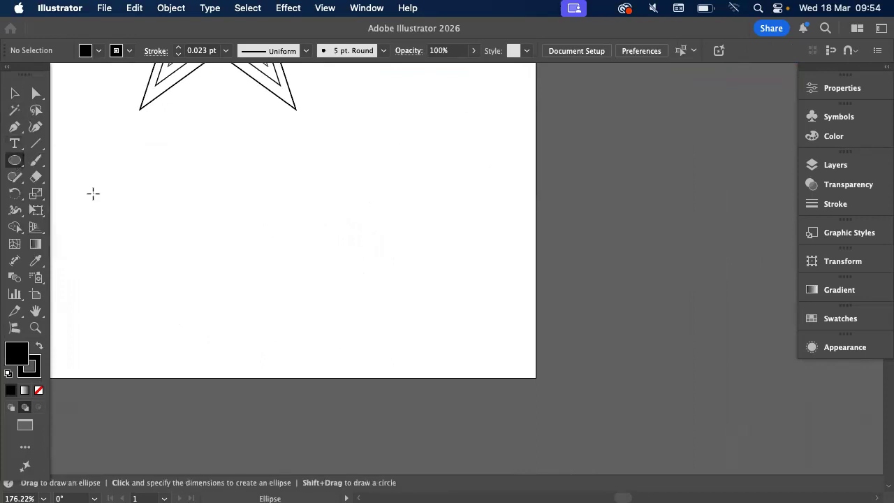
drag(311, 138, 518, 339)
key(d)
key(slash)
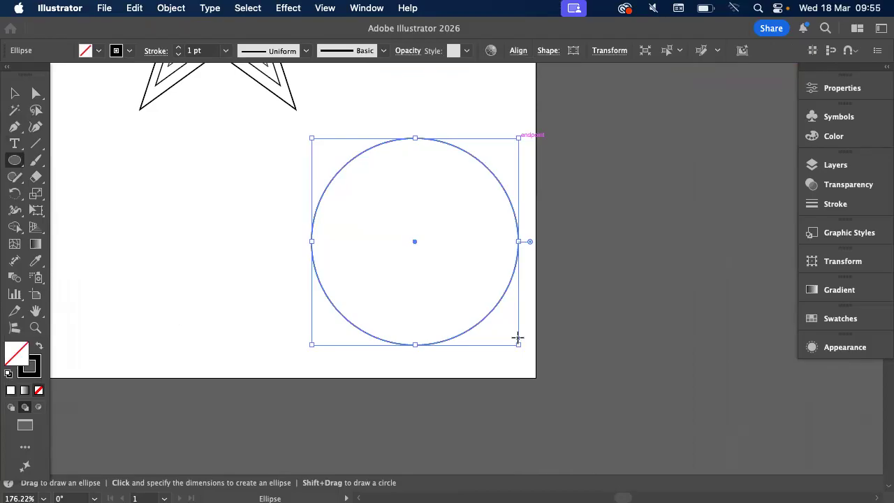
Make an 80% uniformly scaled copy of the circle, repeat the transformation twice, and deselect the rings
scroll(427, 332, up, 3)
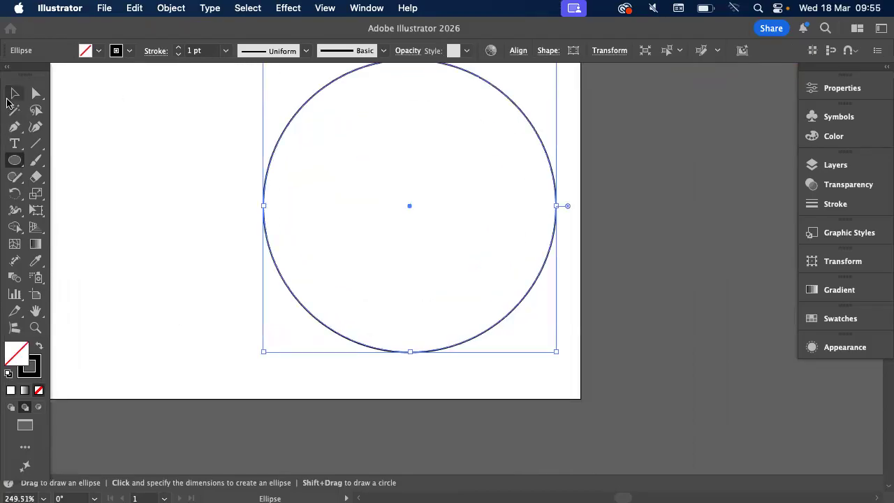
double_click(37, 195)
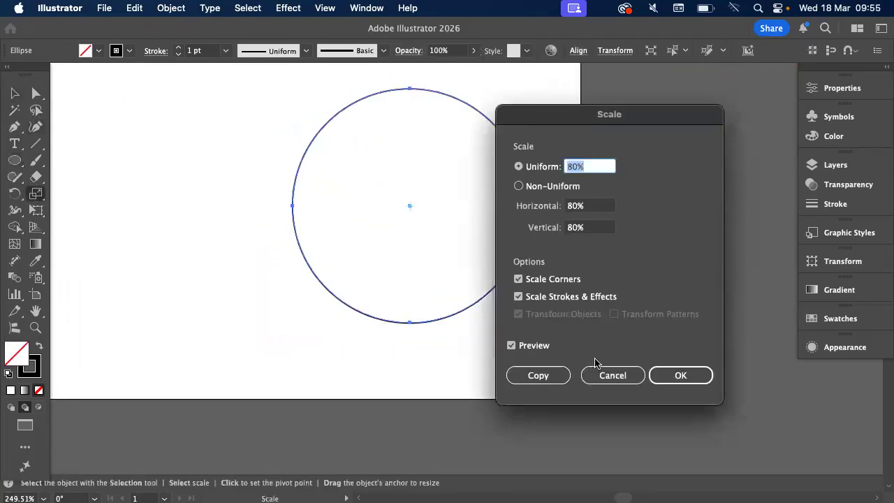
click(563, 378)
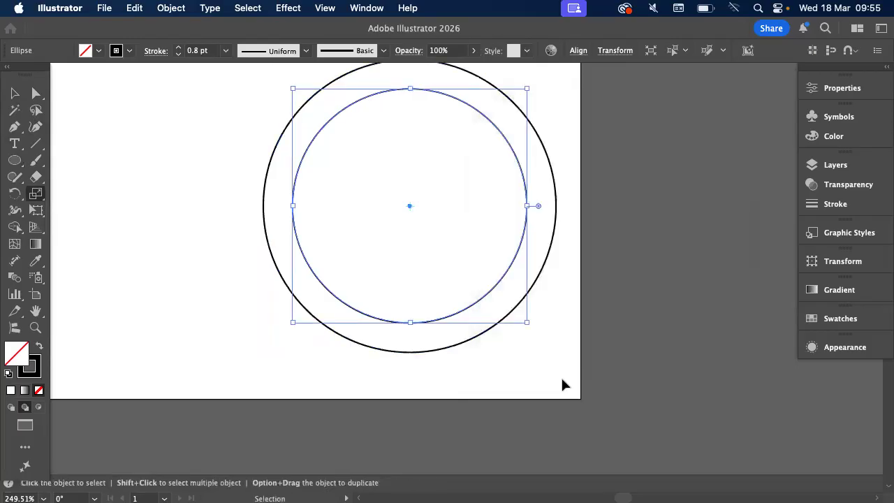
key(super+d)
key(super+d)
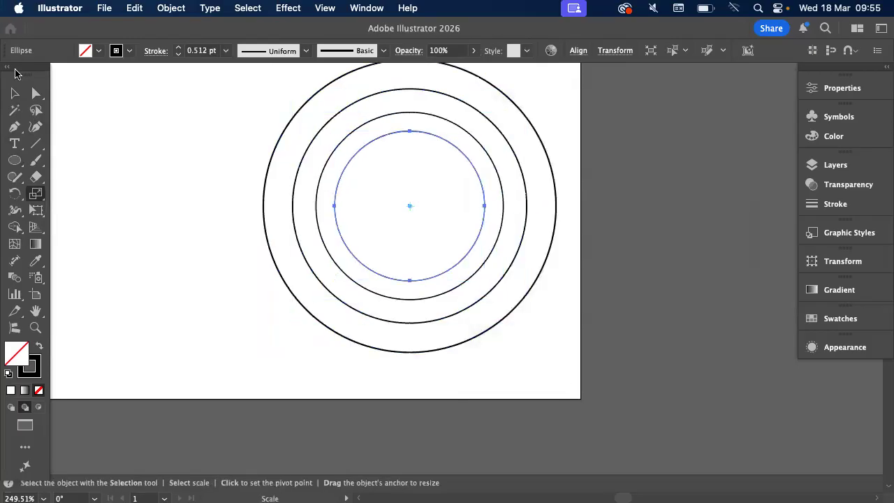
click(14, 93)
scroll(52, 97, up, 3)
scroll(52, 97, right, 1)
click(177, 190)
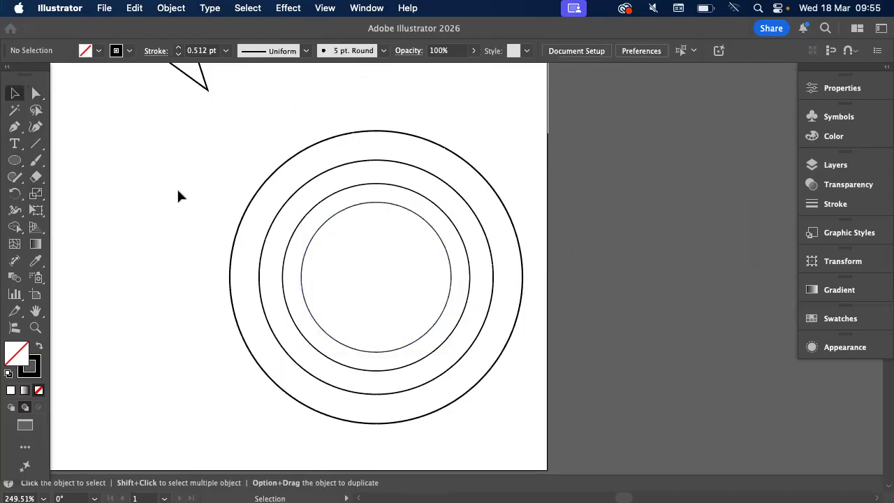
Select all the nested stars together, fill them with the yellow-to-red gradient swatch, and deselect them
scroll(178, 192, up, 1)
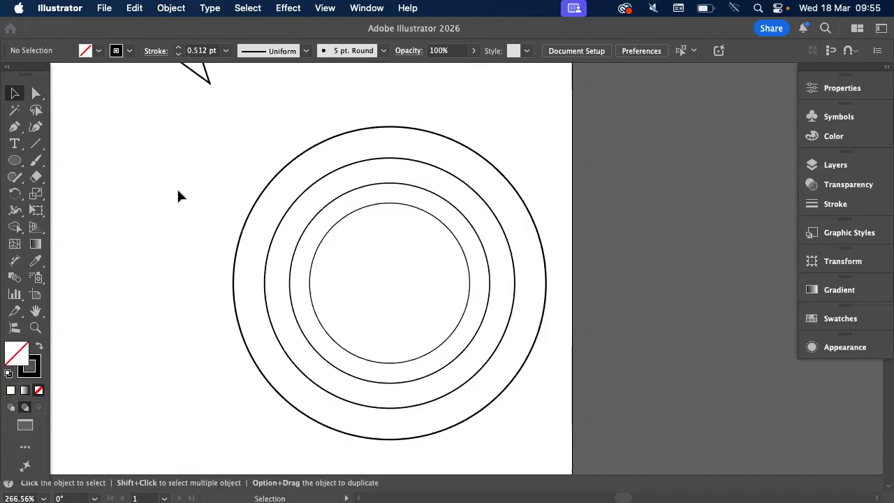
scroll(179, 196, up, 10)
scroll(178, 196, left, 8)
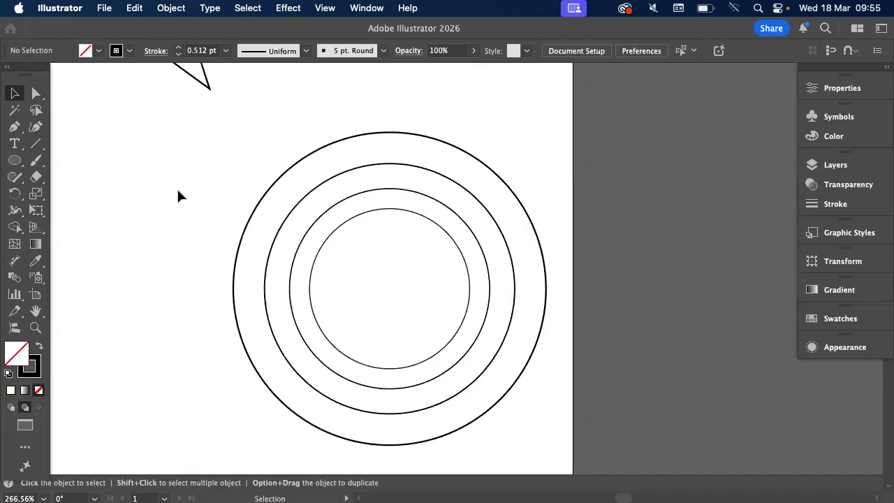
drag(224, 127, 451, 314)
click(98, 53)
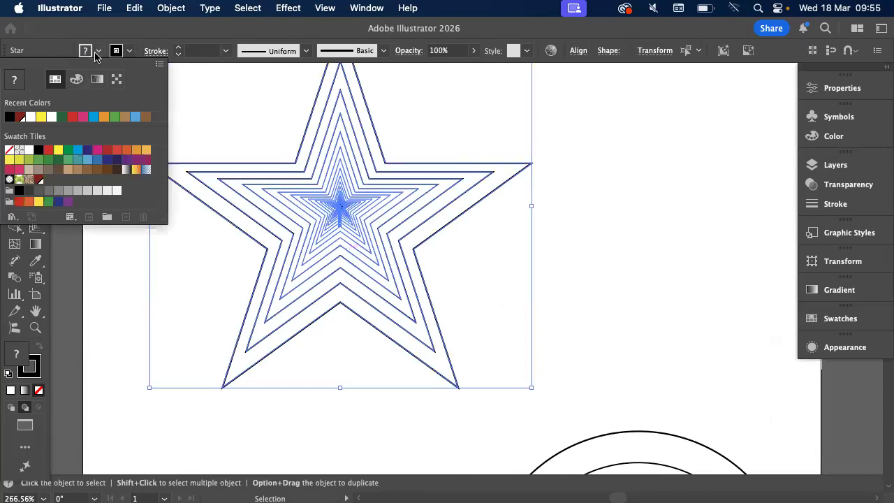
click(136, 169)
click(647, 186)
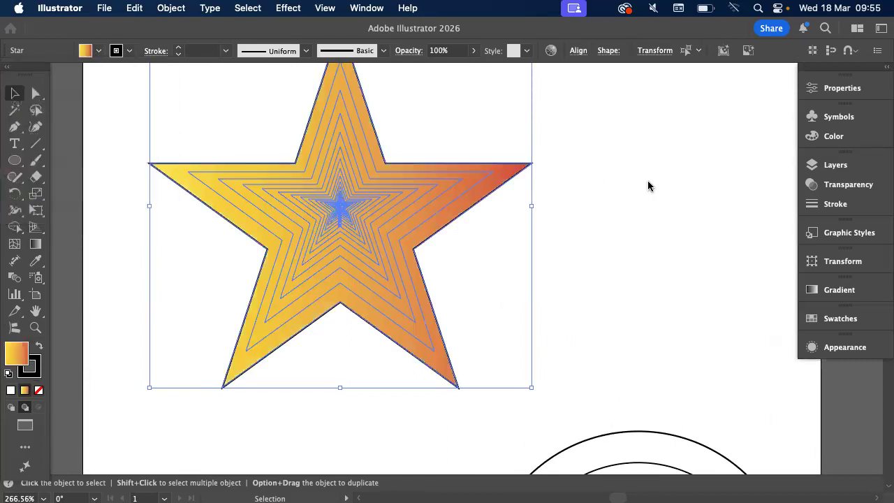
click(631, 183)
Undo the gradient fill on the nested stars and deselect them
drag(464, 274, 469, 281)
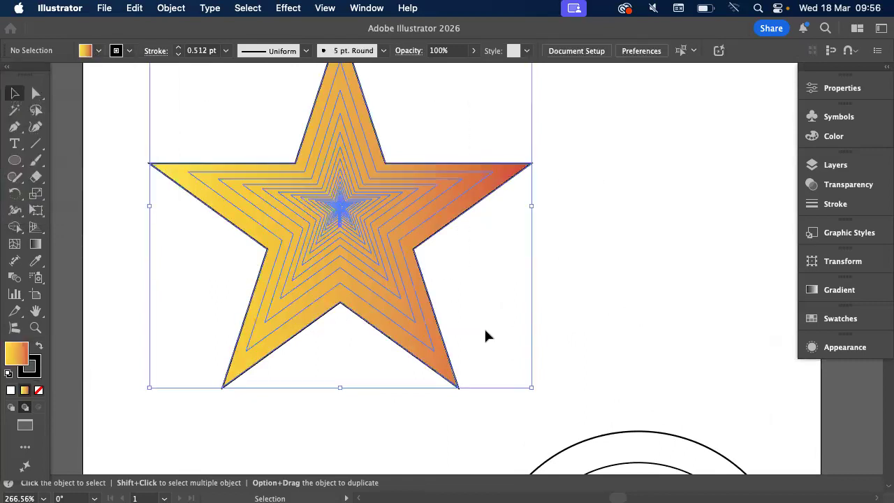
click(153, 110)
drag(441, 264, 515, 335)
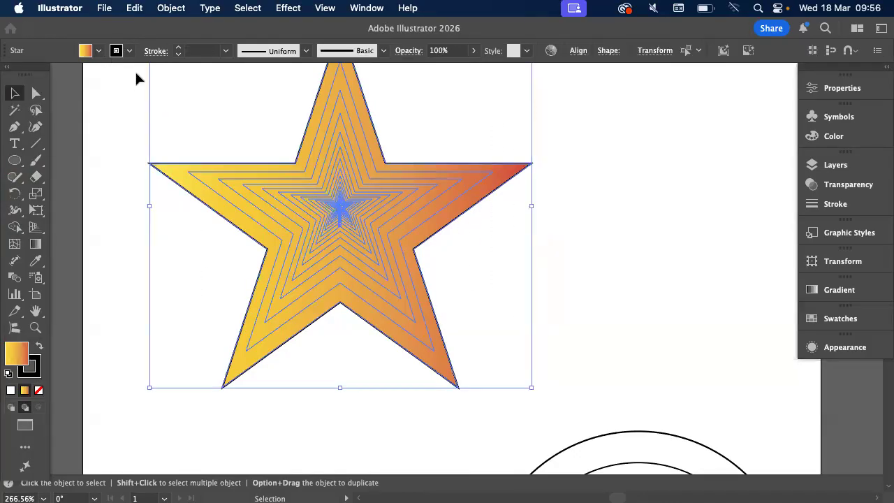
click(119, 130)
key(super+z)
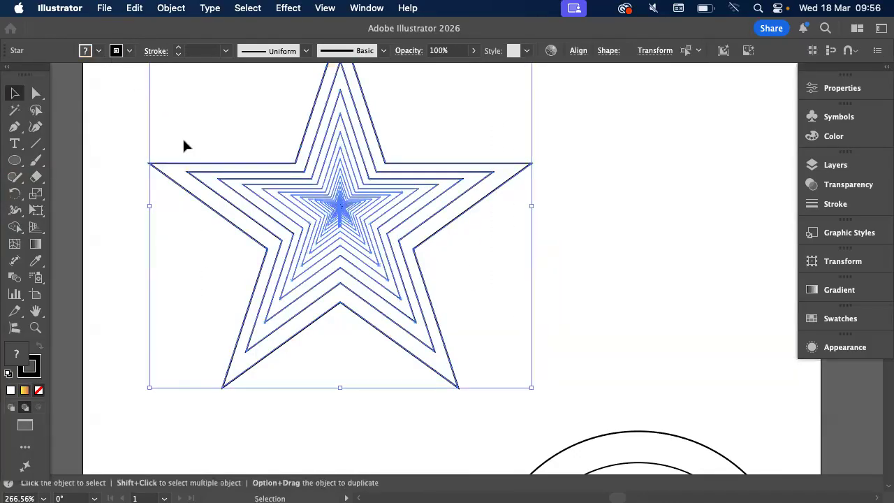
click(104, 225)
Try filling only the outermost star with the Orange, Yellow gradient swatch, and undo that fill
scroll(104, 225, down, 3)
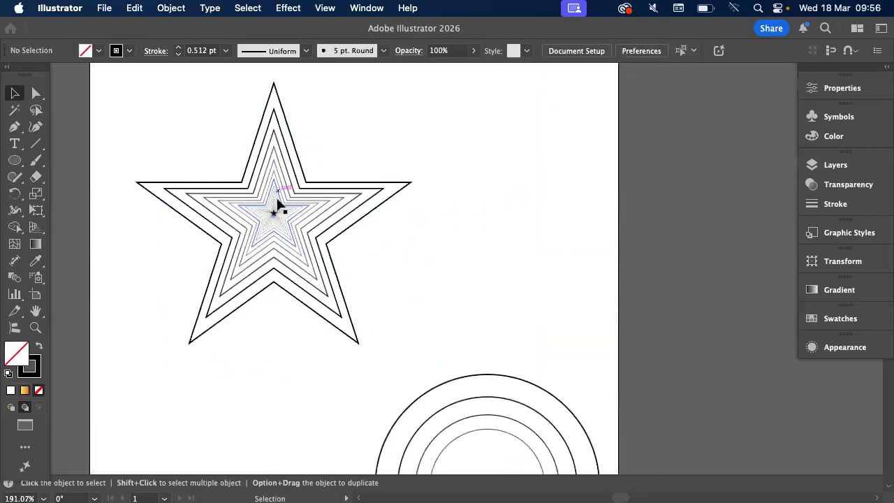
scroll(277, 208, up, 3)
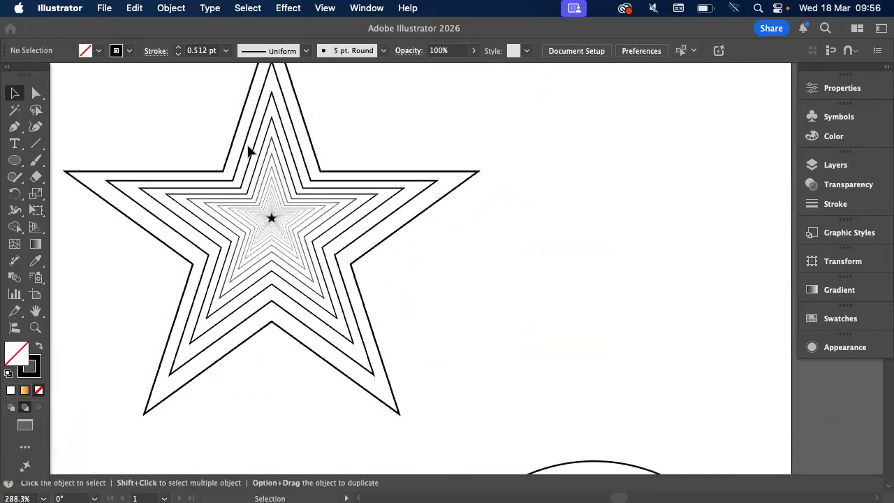
click(295, 172)
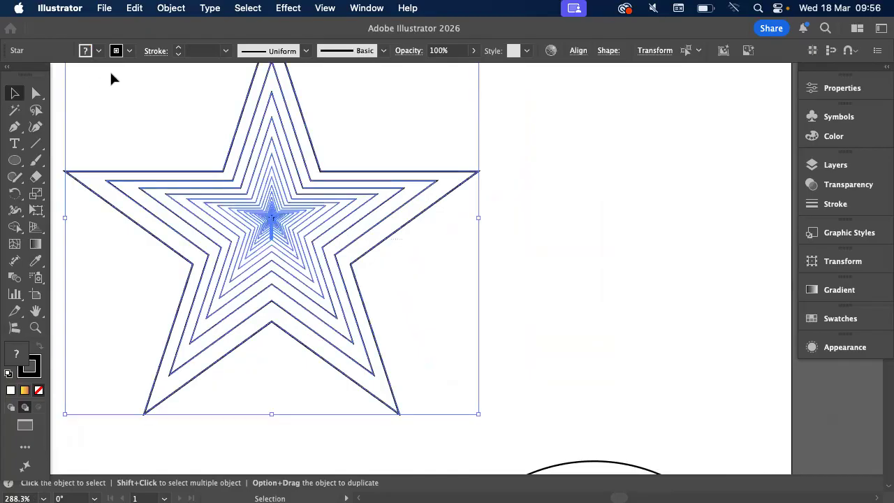
click(98, 51)
click(522, 171)
click(527, 173)
click(457, 188)
click(98, 51)
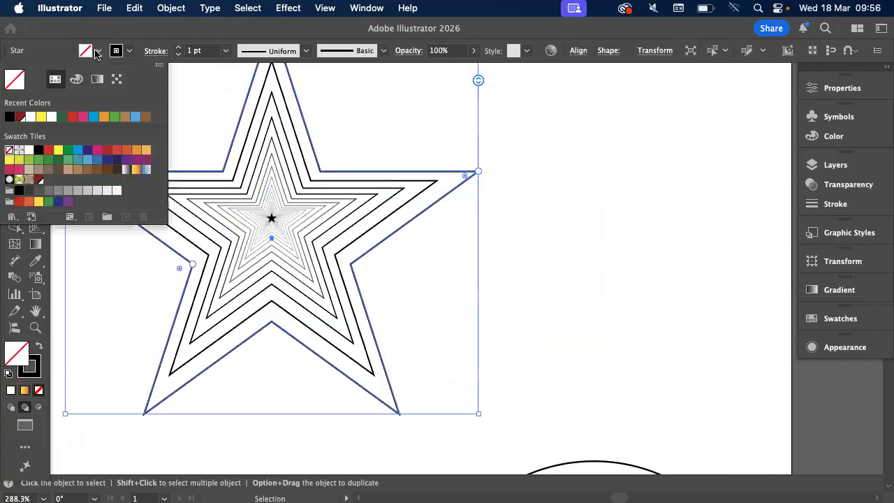
click(135, 170)
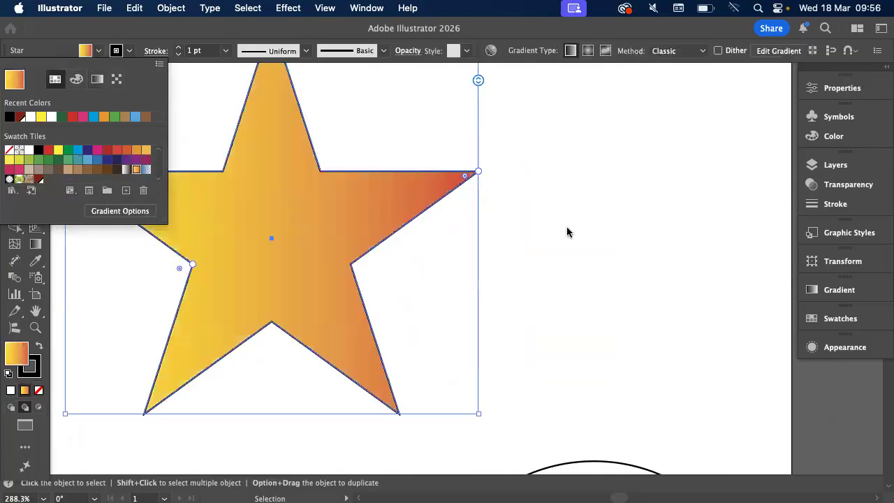
click(570, 233)
key(a)
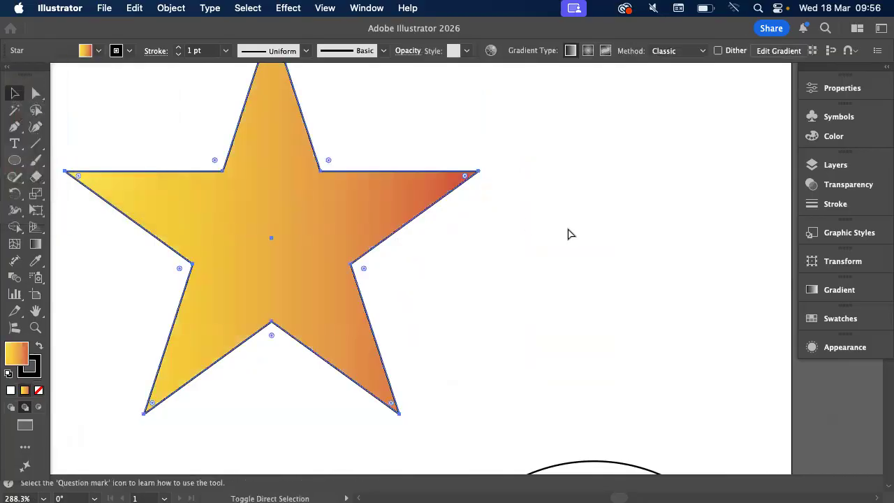
key(v)
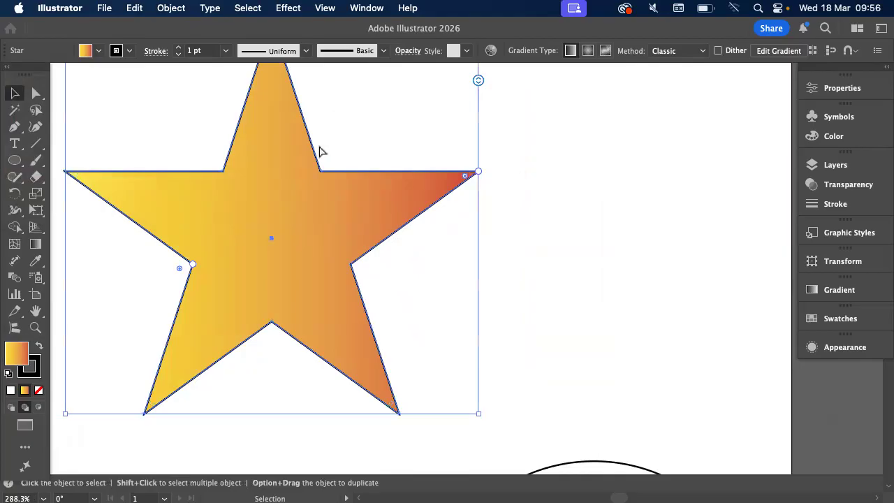
key(super+z)
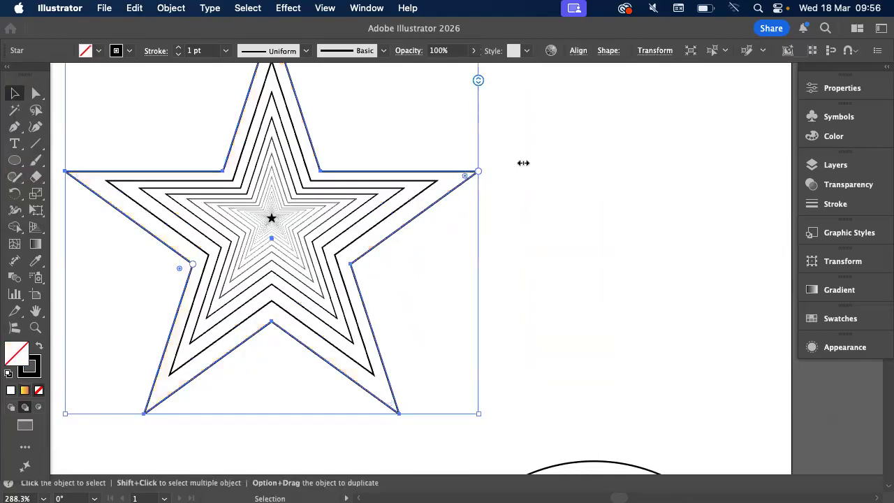
Apply the Orange, Yellow gradient swatch to the outermost star's stroke and to the strokes of all the nested stars, and deselect them
click(129, 50)
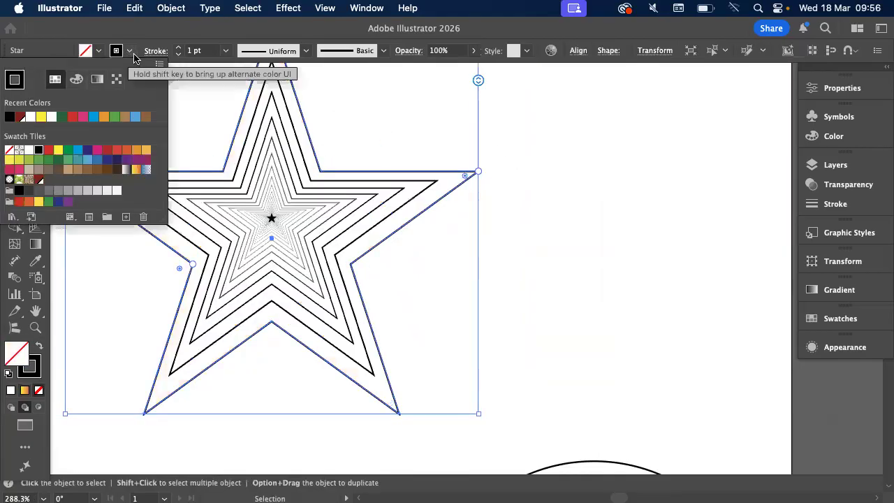
click(136, 171)
click(629, 171)
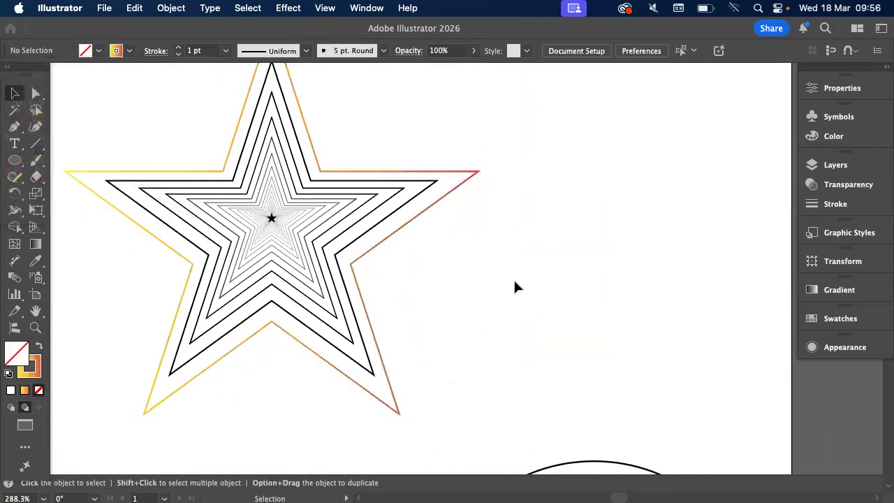
drag(180, 151, 178, 149)
click(129, 50)
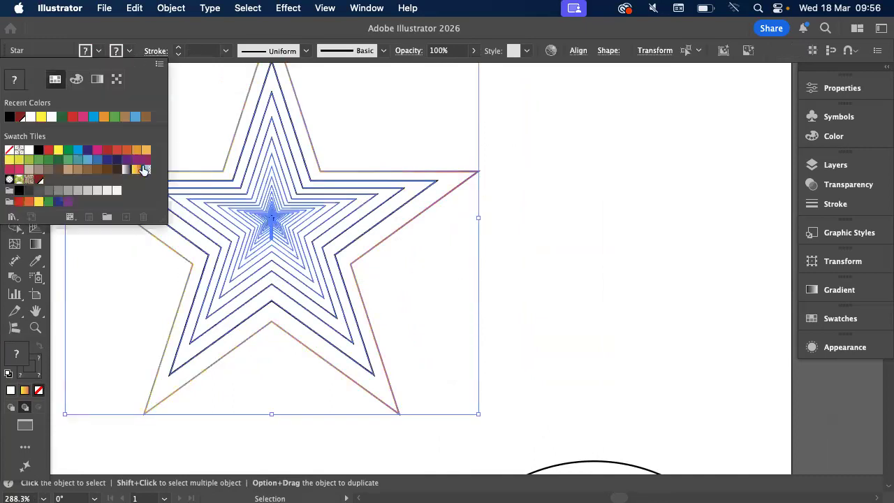
click(137, 170)
click(498, 218)
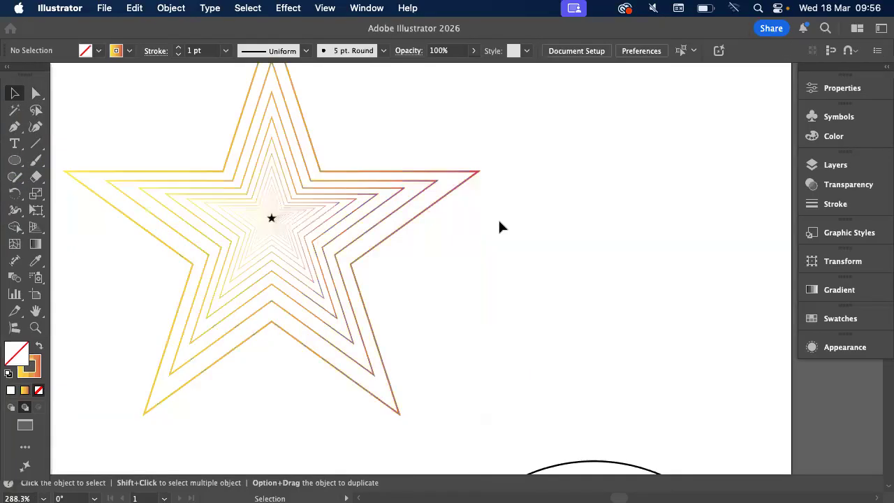
Delete all the concentric circles below the nested star
scroll(345, 236, left, 5)
scroll(345, 236, up, 2)
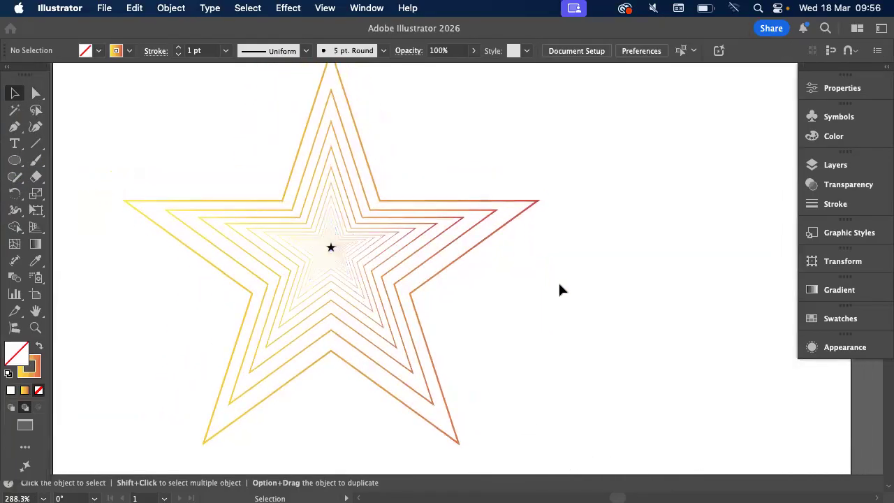
scroll(561, 285, down, 3)
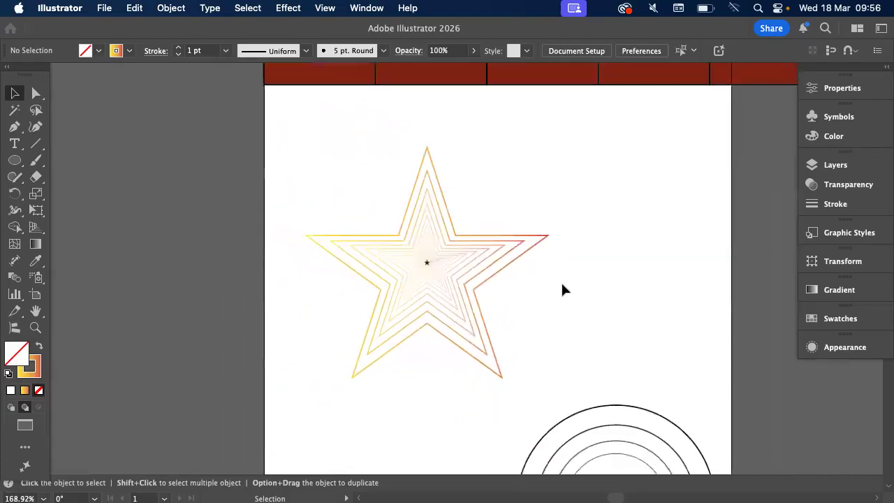
scroll(563, 288, down, 5)
scroll(563, 289, right, 3)
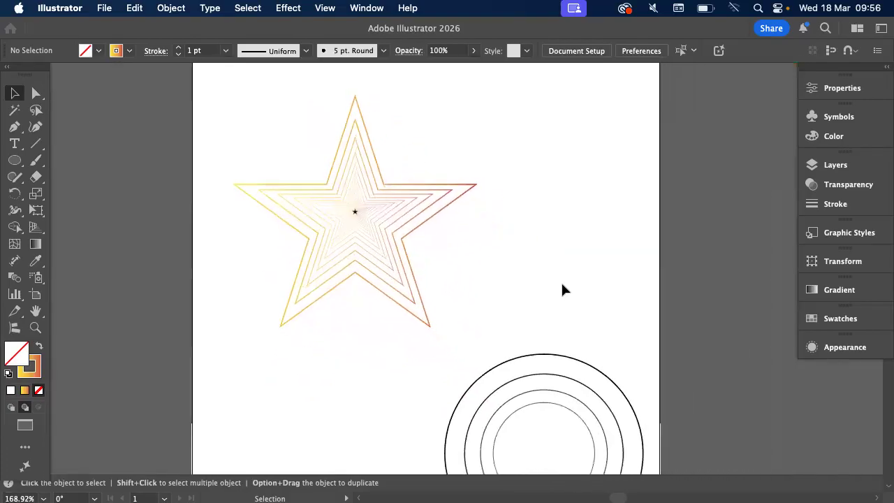
click(624, 418)
key(Delete)
Draw a hexagon with the Polygon tool in the empty area below the nested star
scroll(625, 430, down, 6)
scroll(624, 430, right, 2)
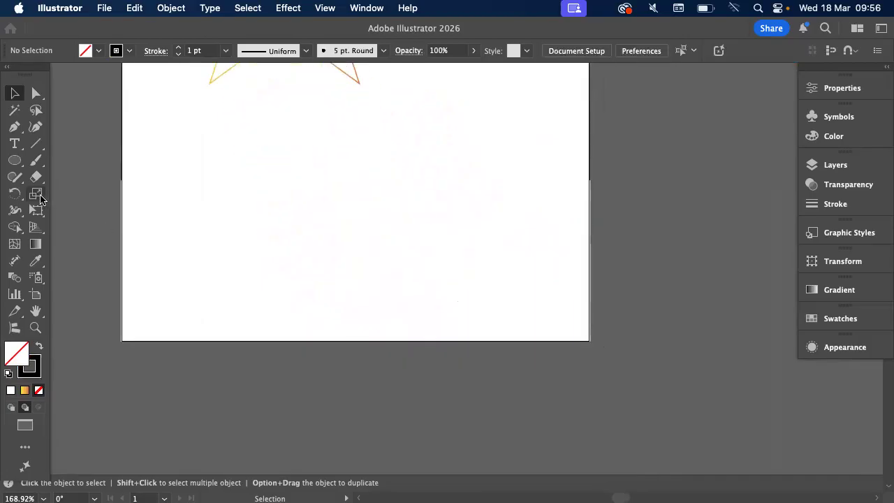
click(26, 167)
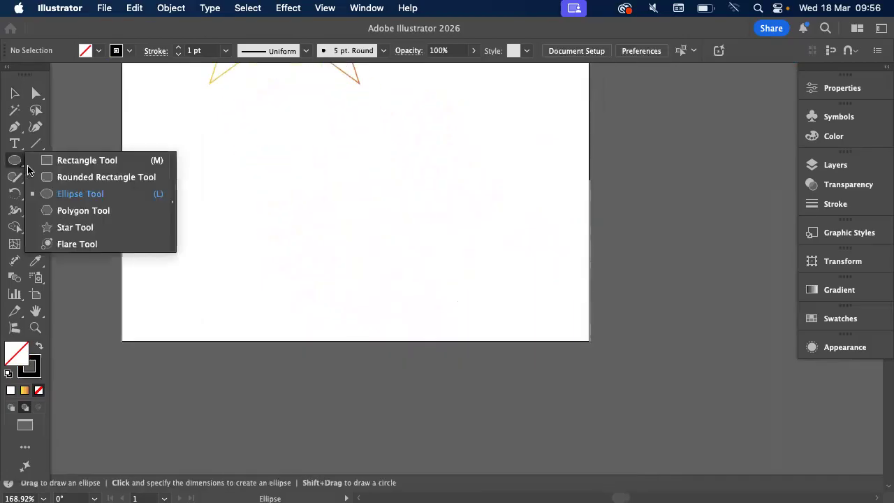
click(78, 211)
drag(399, 146, 490, 252)
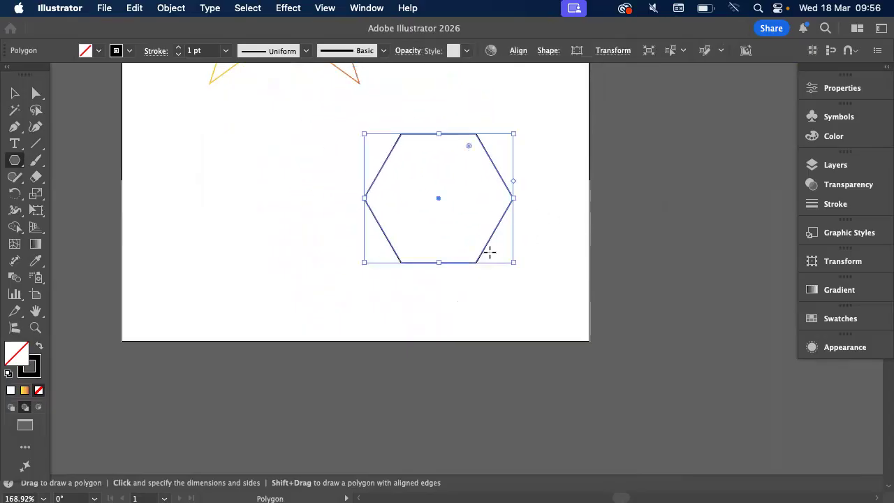
Make an 80% uniformly scaled copy of the hexagon, scaling corners, strokes and effects too
scroll(490, 252, up, 5)
scroll(490, 252, up, 3)
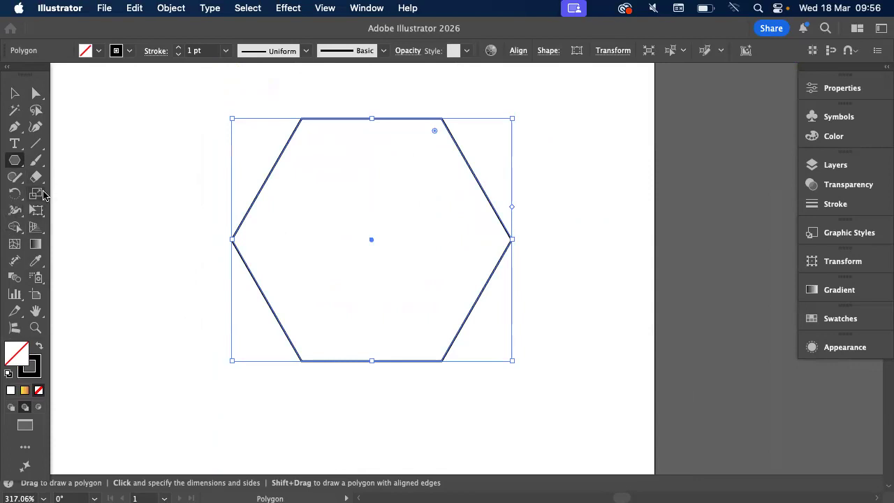
double_click(36, 195)
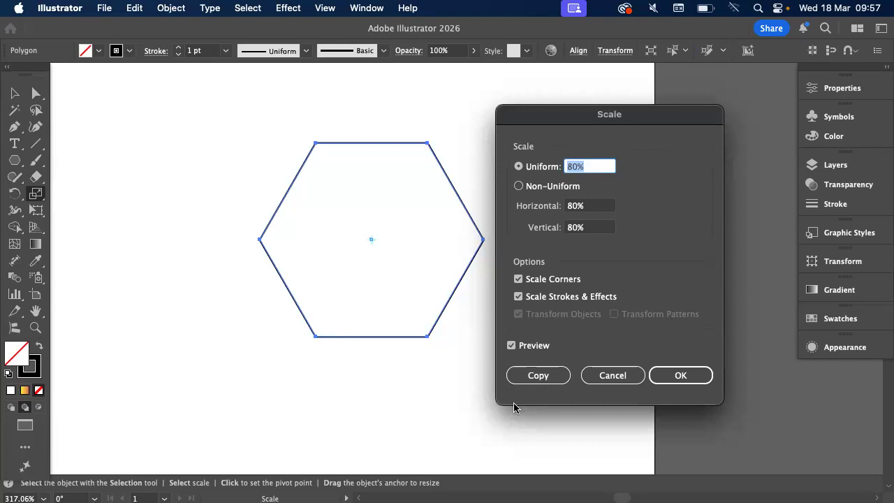
click(537, 379)
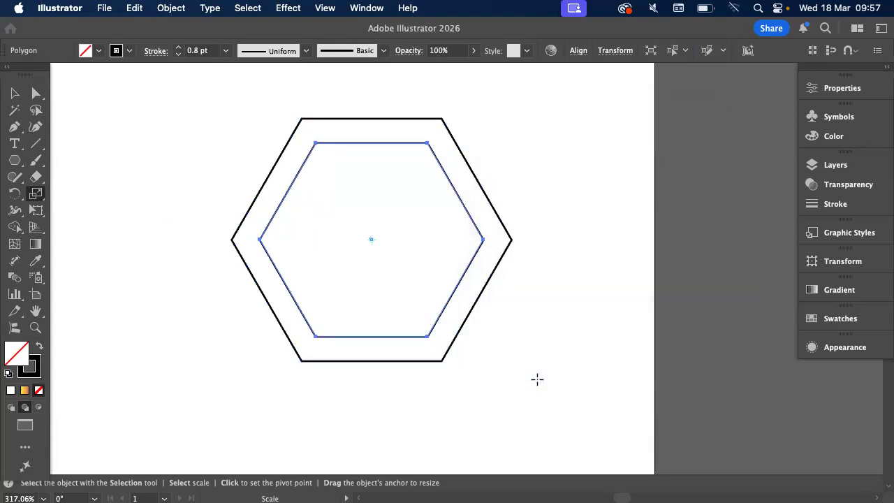
key(v)
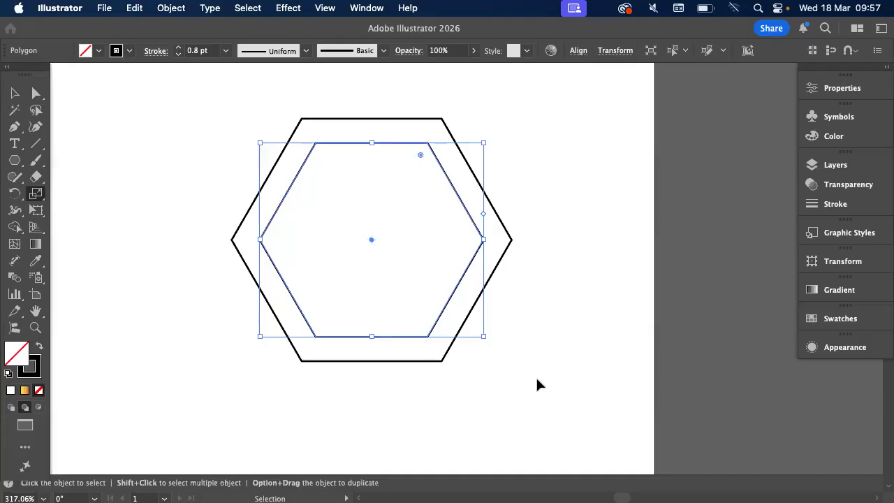
Repeat the scaled-copy transformation five times to nest smaller hexagons inside, and deselect the result
key(super+d)
key(super+d)
key(super+d)
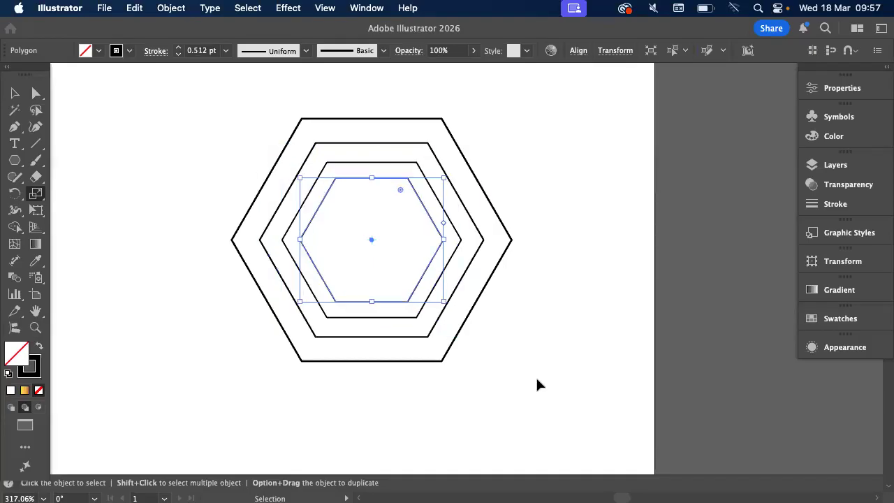
key(super+d)
key(super+d)
key(s)
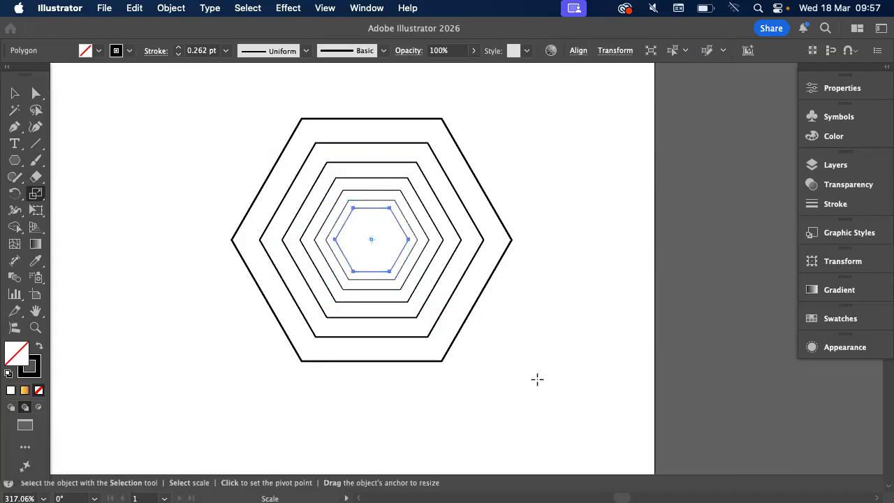
key(v)
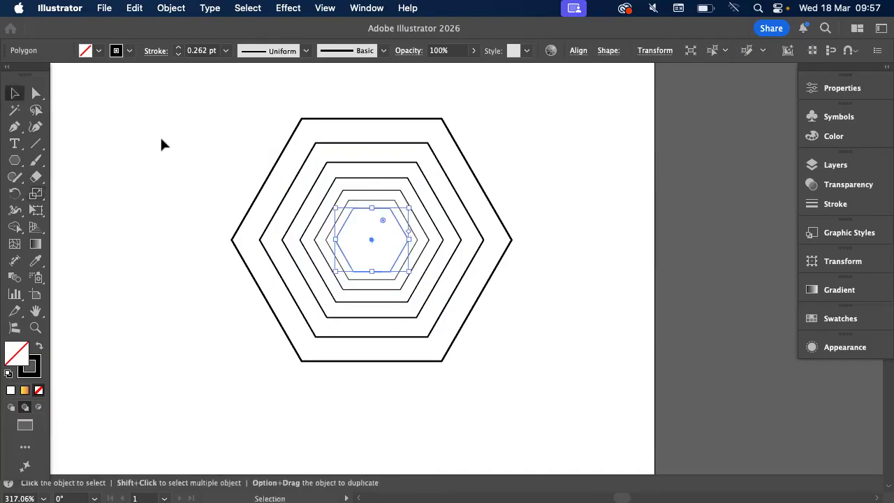
click(162, 139)
Delete all the nested hexagons below the gradient-stroked star
scroll(162, 139, down, 3)
scroll(162, 145, up, 10)
scroll(162, 145, left, 5)
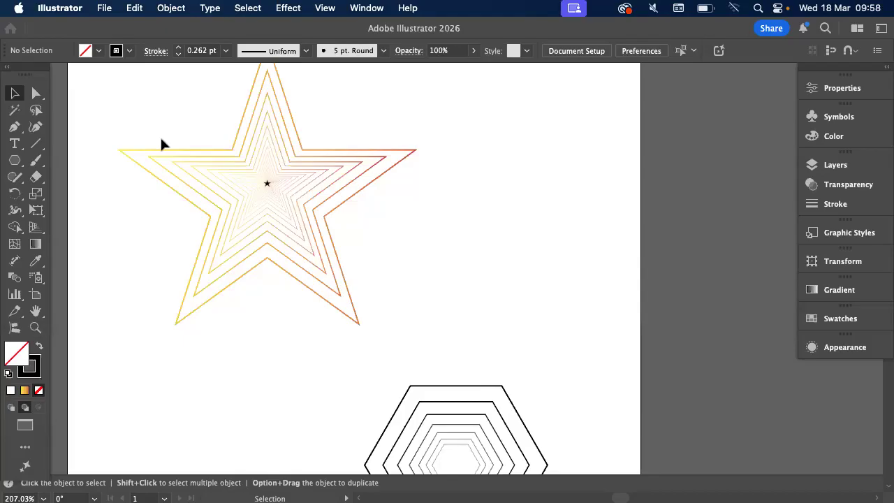
scroll(325, 293, down, 5)
scroll(326, 293, left, 2)
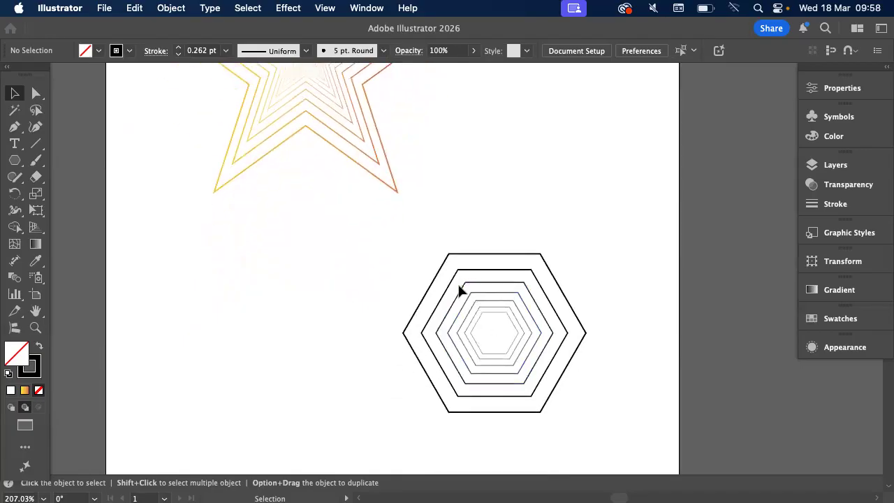
click(541, 369)
key(Delete)
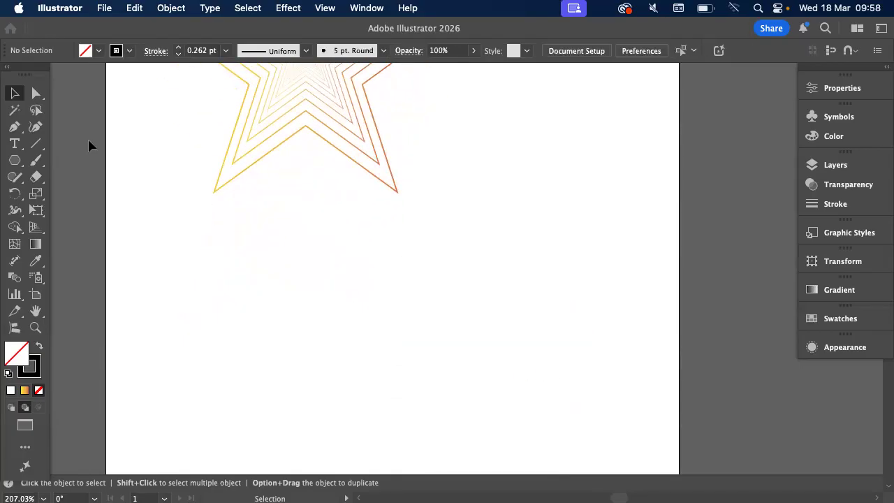
Draw a five-pointed star with no fill and a thin black stroke in the empty area below the nested star
click(14, 160)
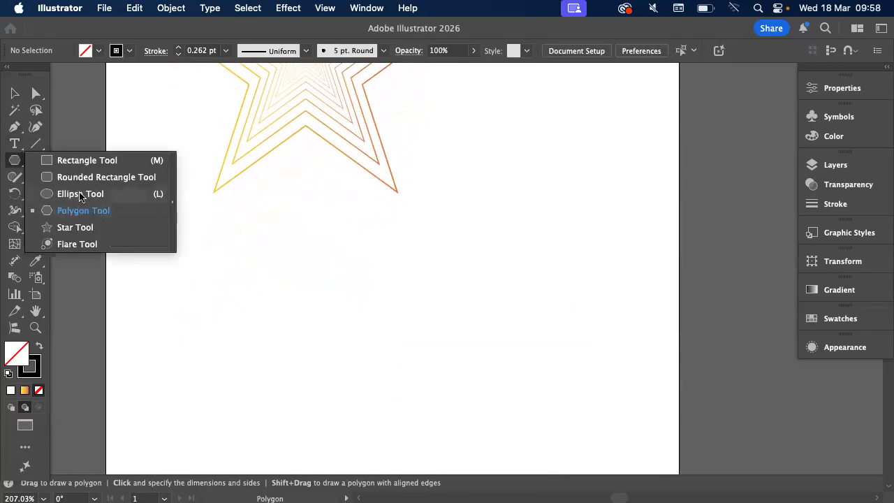
click(84, 227)
drag(415, 204, 602, 393)
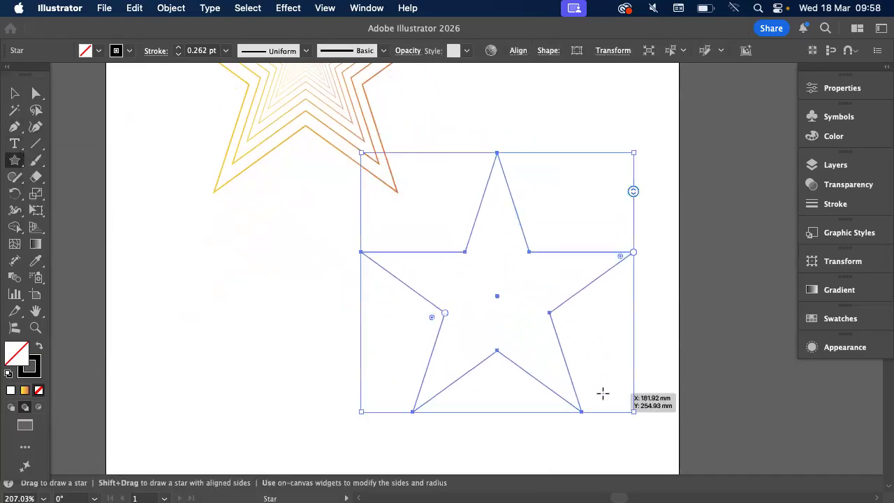
Make a 90% uniformly scaled copy of the new star, scaling its corners and stroke as well
scroll(603, 393, up, 2)
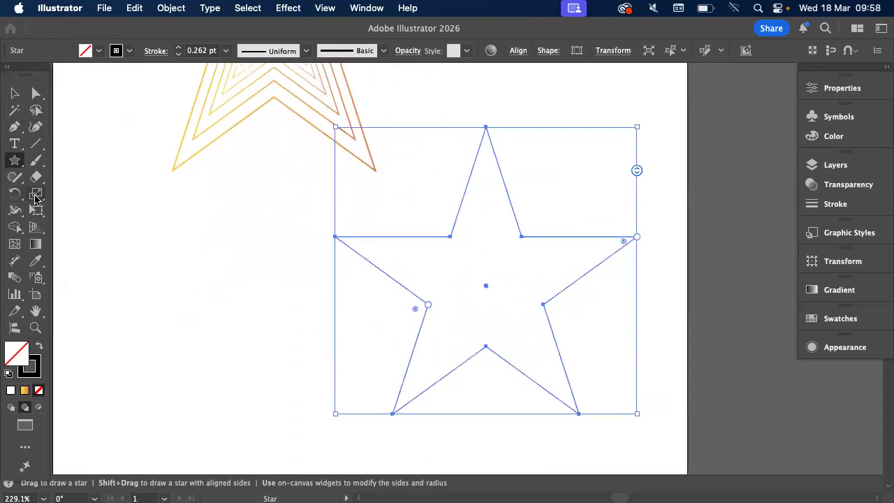
double_click(35, 199)
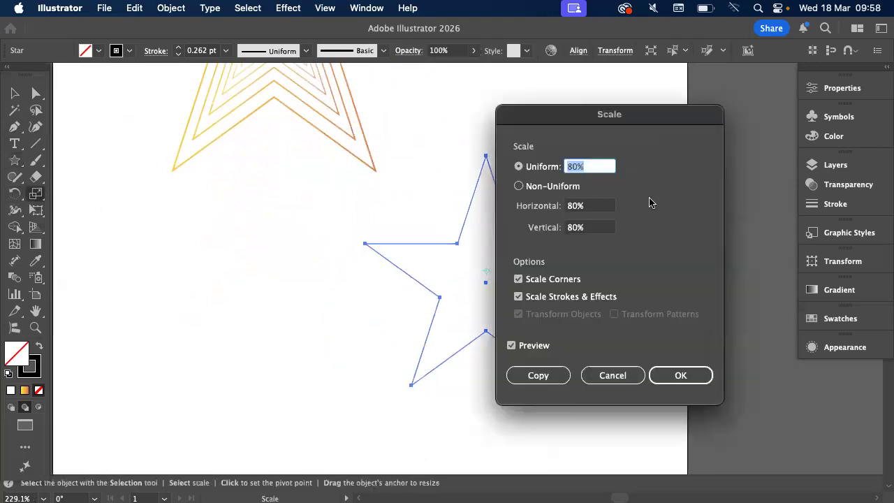
text(90)
click(539, 375)
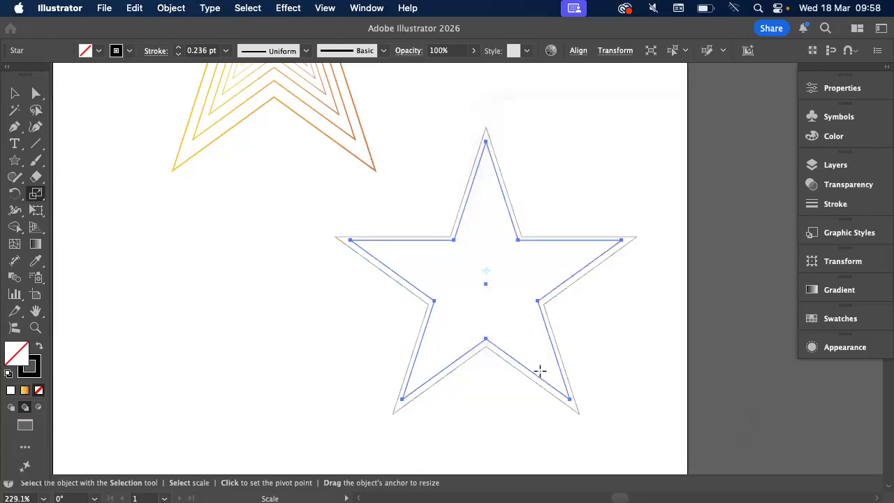
Repeat the scaled-copy transformation until the nested stars shrink to a tiny star at the centre
key(v)
key(super+d)
key(super+d)
key(super+d)
key(super+d)
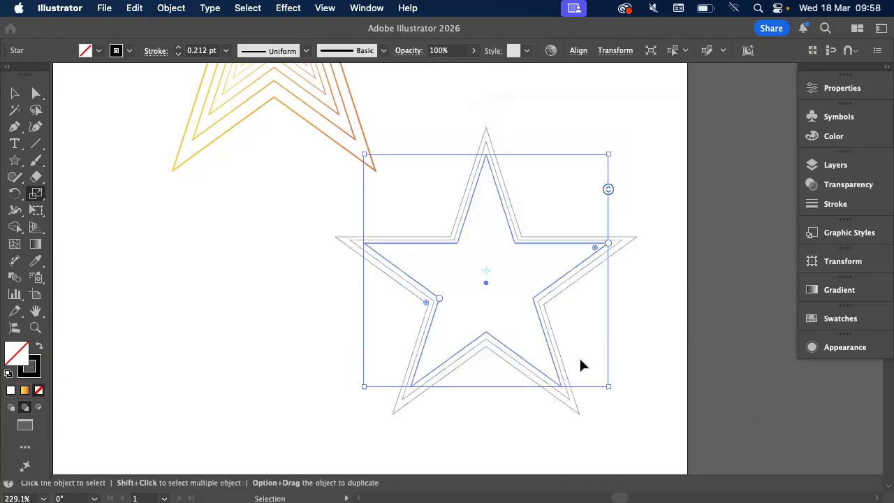
key(super+d)
key(super+d)
key(super+d)
key(super+d)
key(super+d)
key(super+d)
key(super+d)
key(super+d)
key(super+d)
key(super+d)
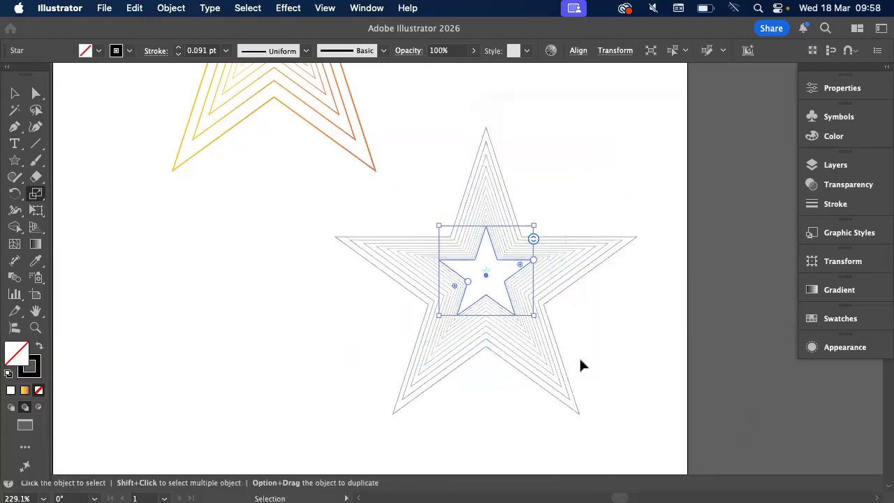
key(super+d)
key(super+d)
key(super+d)
key(super+d)
key(super+d)
key(super+d)
key(super+d)
key(super+d)
key(super+d)
key(super+d)
key(super+d)
key(super+d)
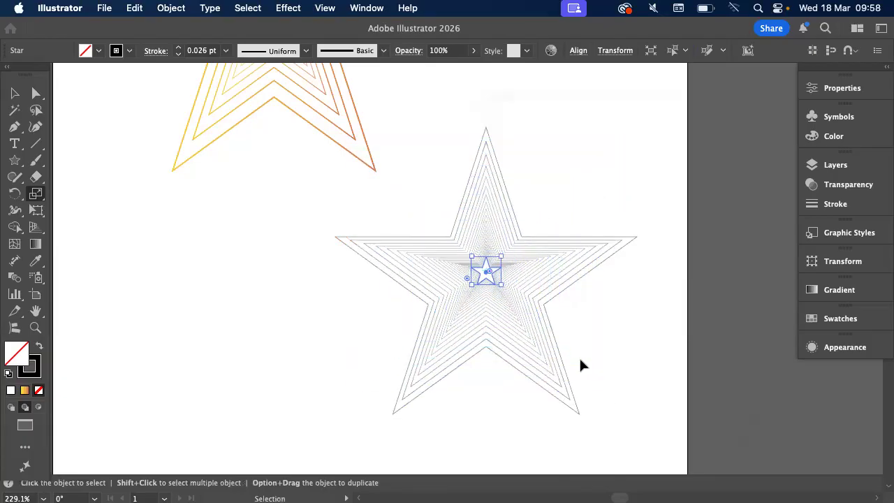
key(s)
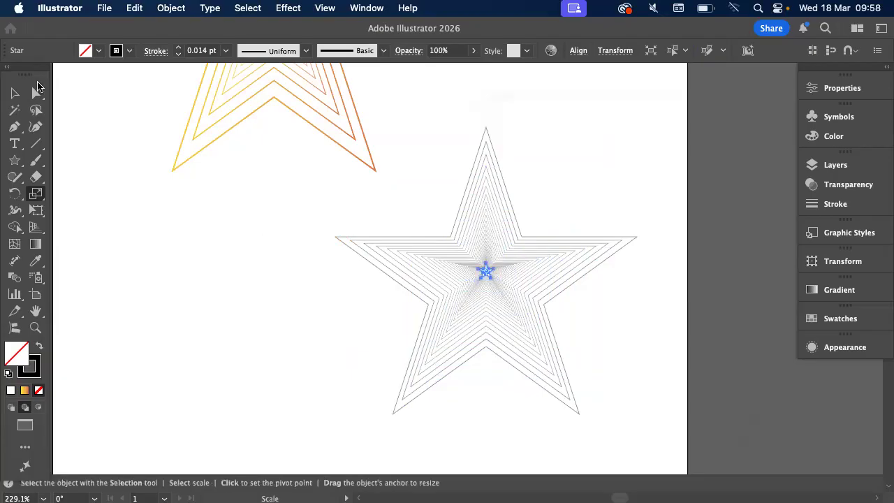
Select all the nested black stars, set their stroke weight to 0.5 pt, and deselect them
click(14, 93)
click(233, 238)
scroll(366, 217, up, 5)
drag(367, 214, 669, 385)
click(179, 47)
click(178, 47)
click(224, 217)
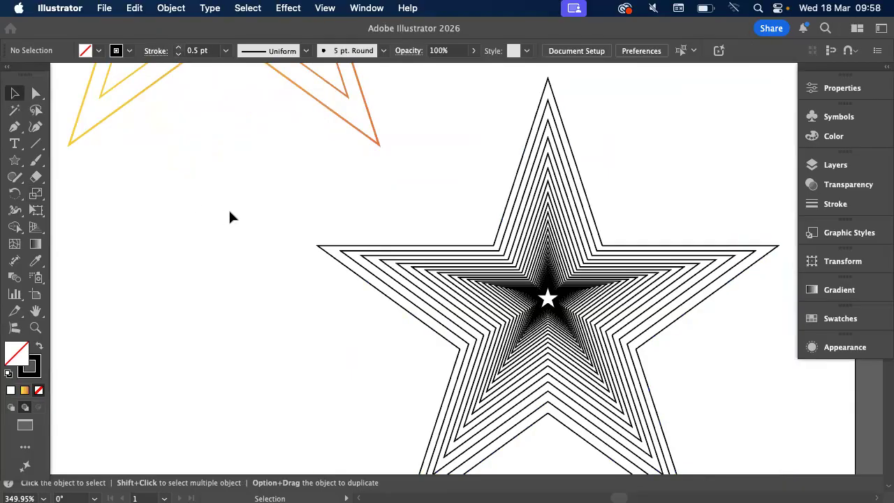
scroll(231, 216, right, 5)
scroll(230, 215, down, 3)
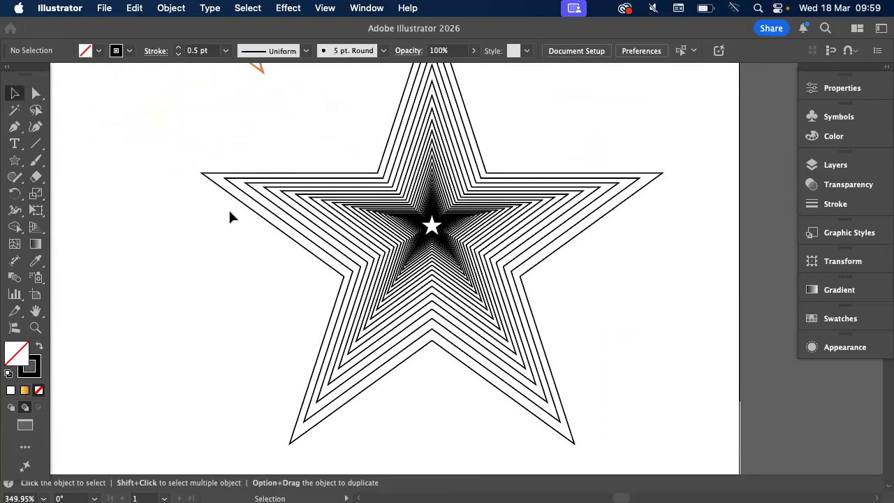
click(338, 7)
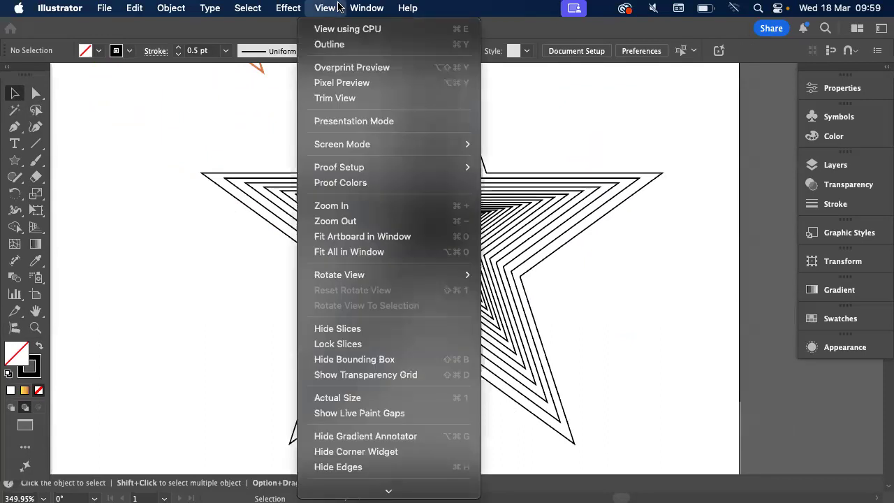
mouse_move(353, 8)
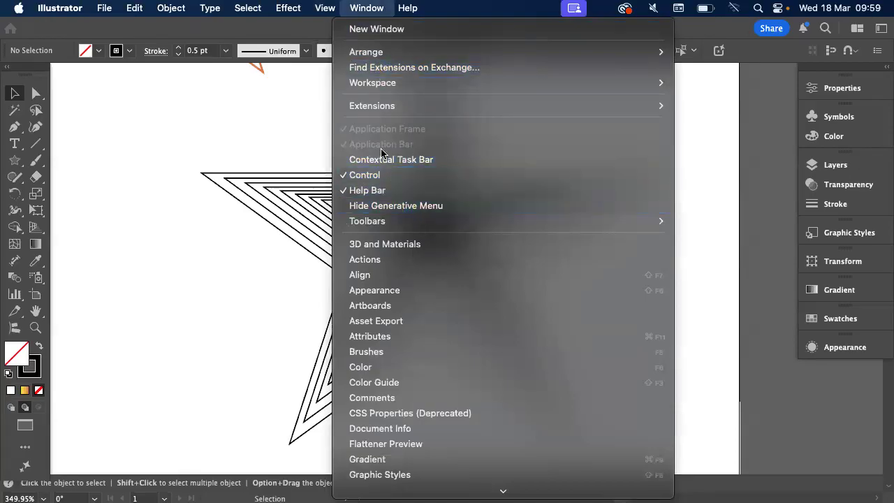
click(76, 39)
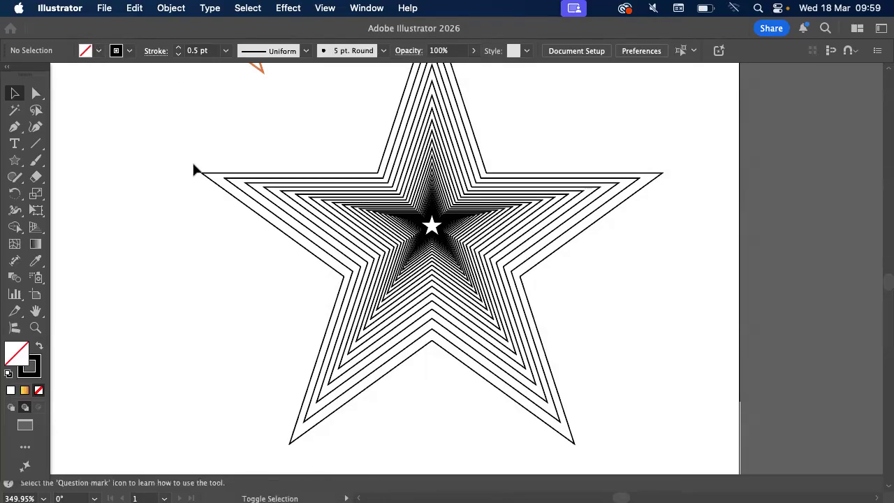
key(super+Tab)
key(super+Tab)
key(super+Tab)
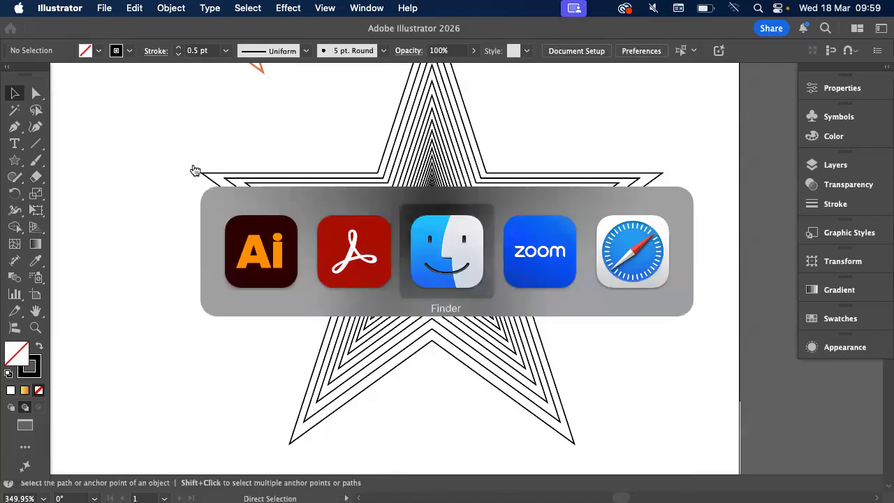
key(super+Tab)
key(super+Tab)
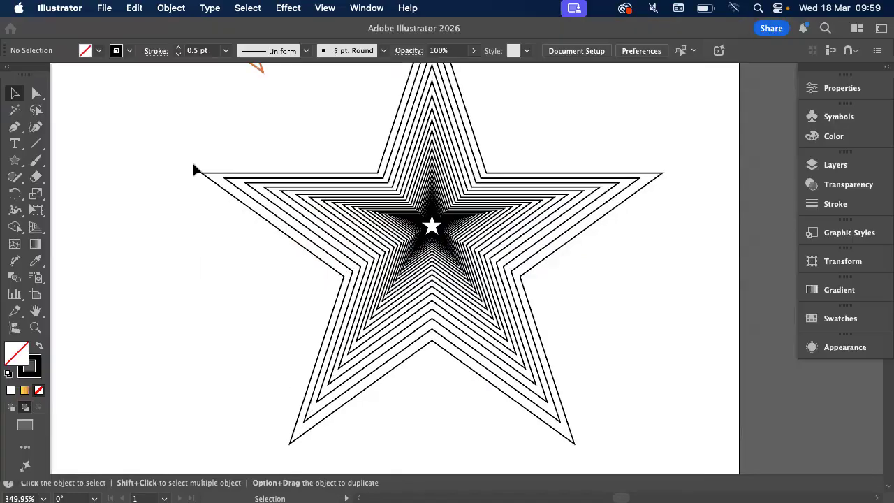
key(a)
Save the document as Untitled-2.ai in the Illustrator folder inside the Desktop's 2026 folder, using the Illustrator 2020 version and default options
key(super+s)
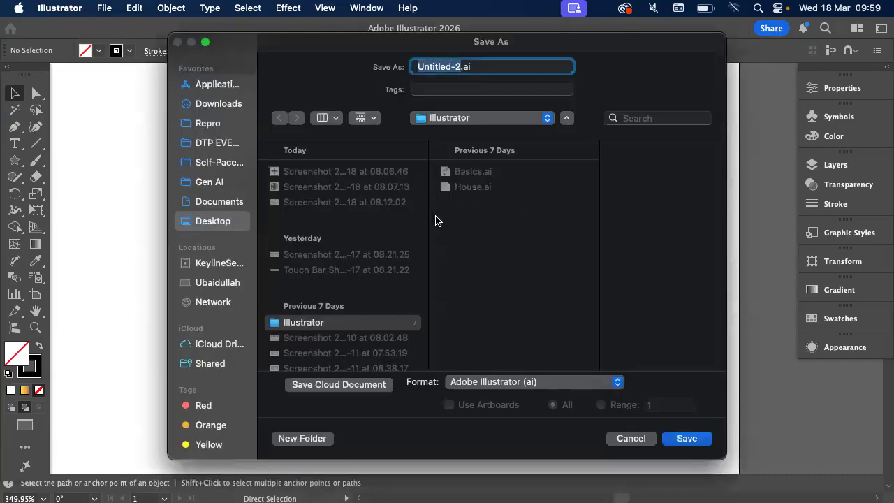
scroll(342, 231, down, 5)
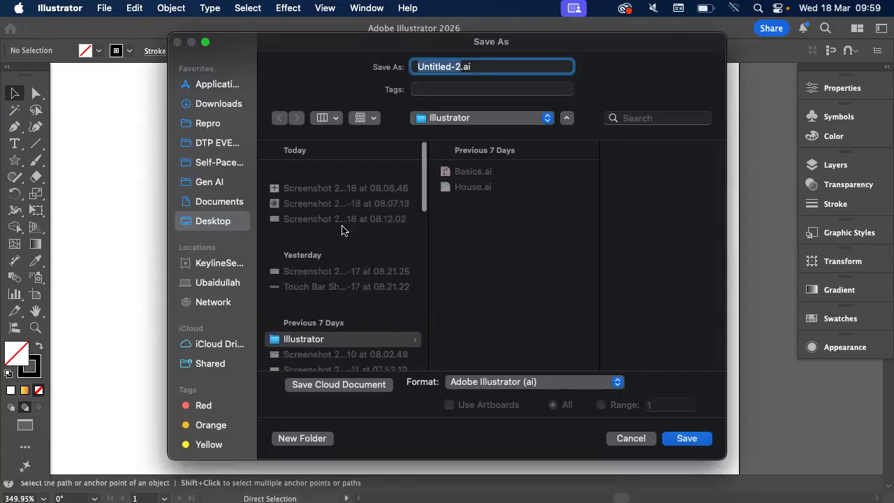
scroll(342, 230, down, 10)
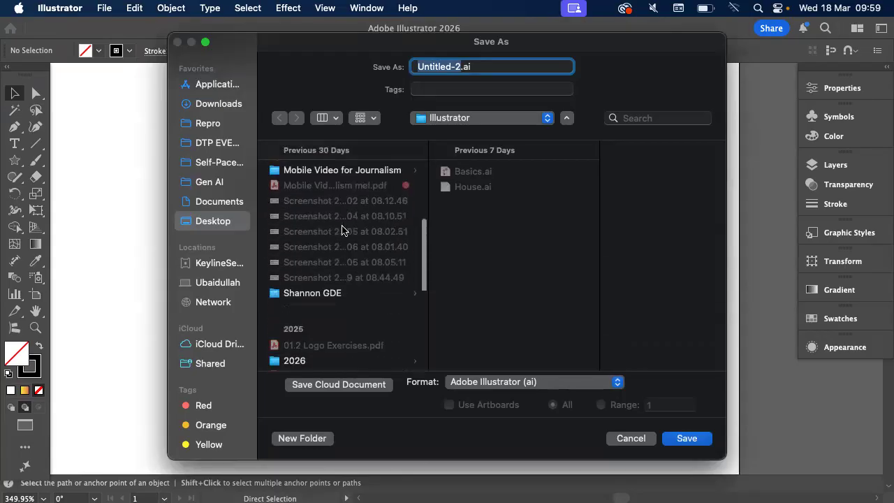
click(337, 276)
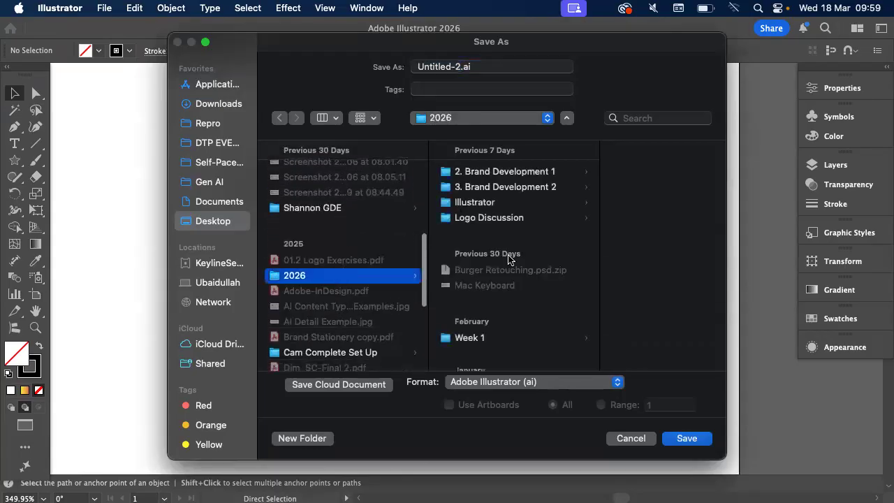
click(473, 204)
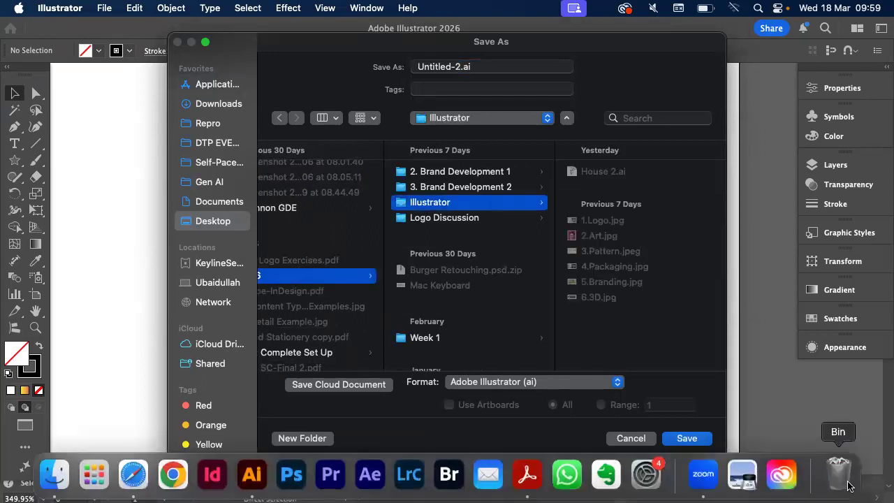
click(685, 437)
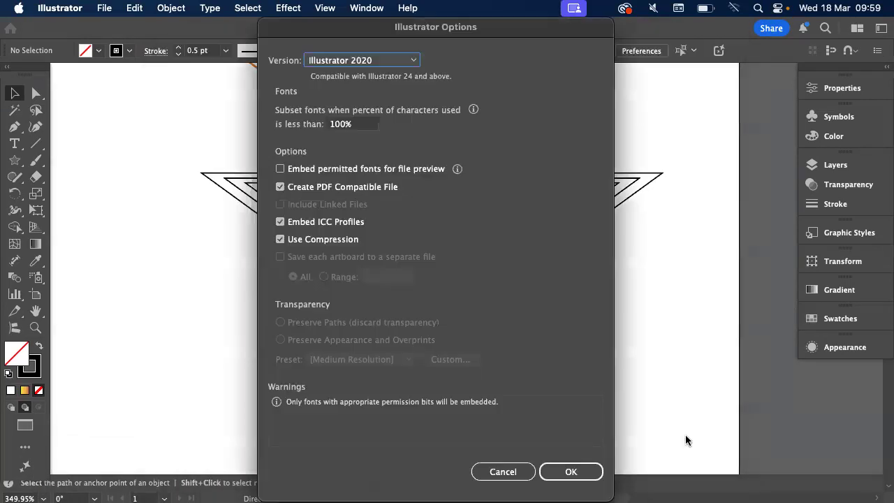
click(587, 470)
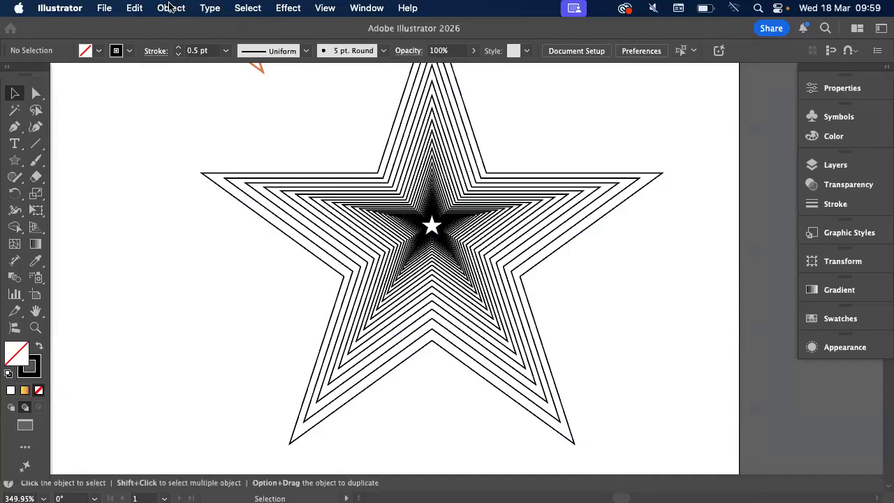
Quit Illustrator without saving the changes to House.ai
click(19, 7)
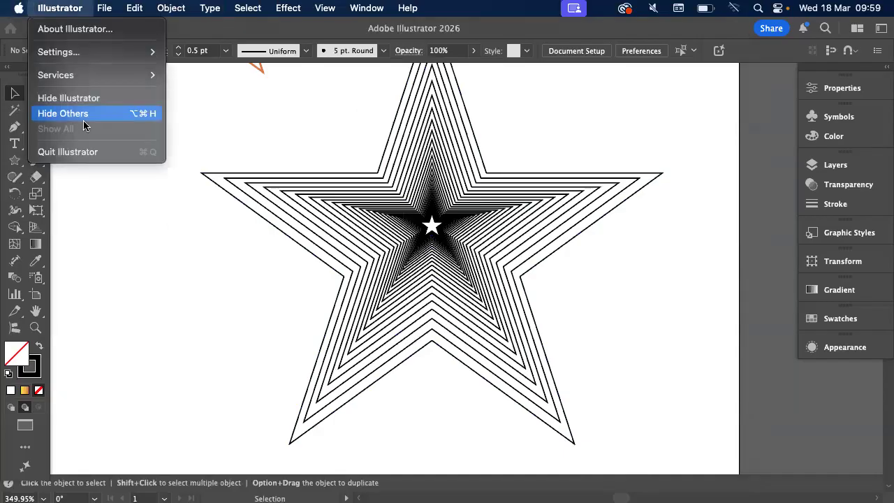
click(105, 148)
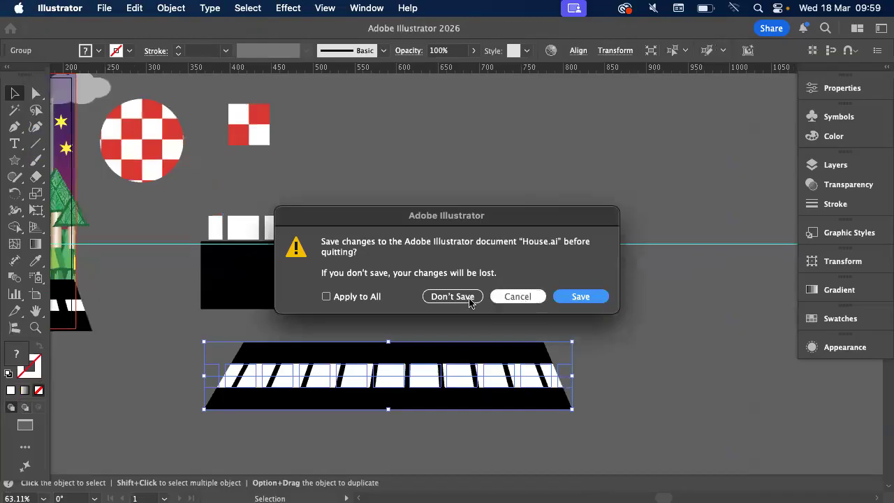
click(447, 300)
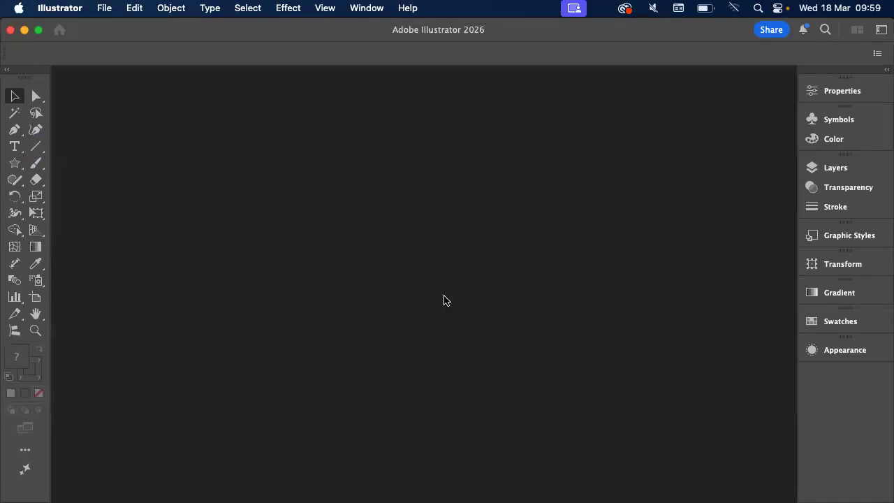
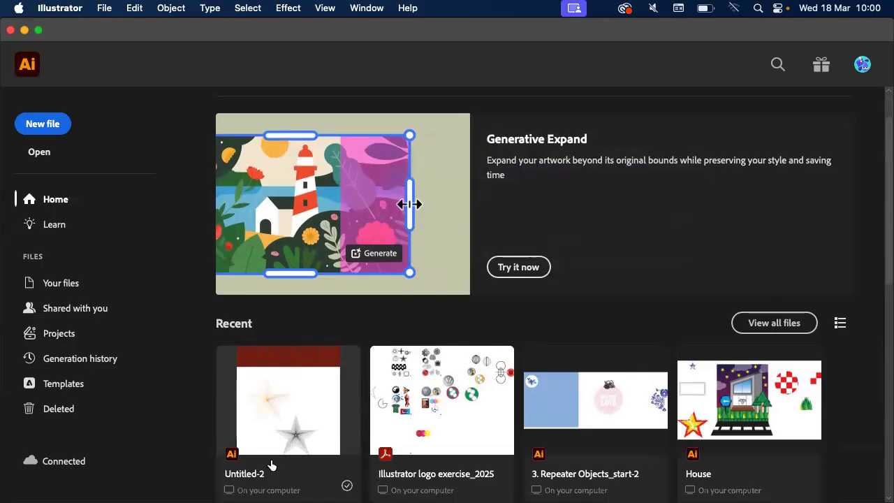
Open the recent Untitled-2 document and draw a large five-pointed star beside the nested black star
scroll(399, 319, left, 10)
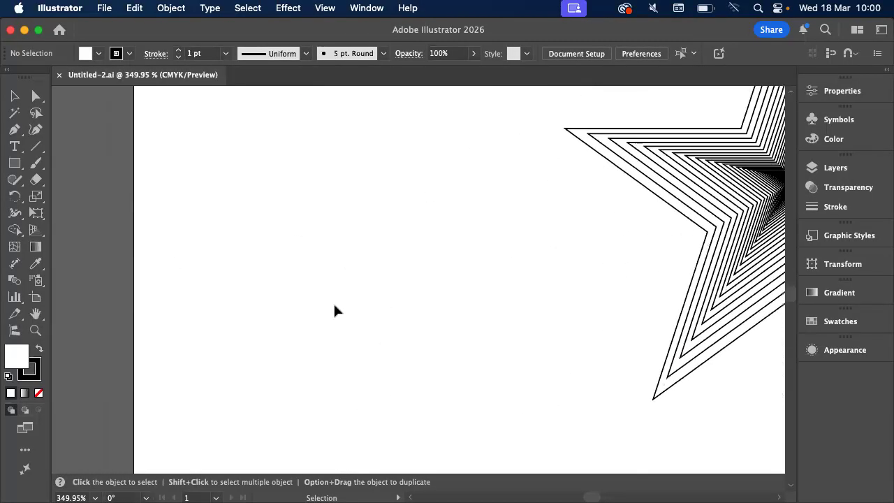
click(14, 163)
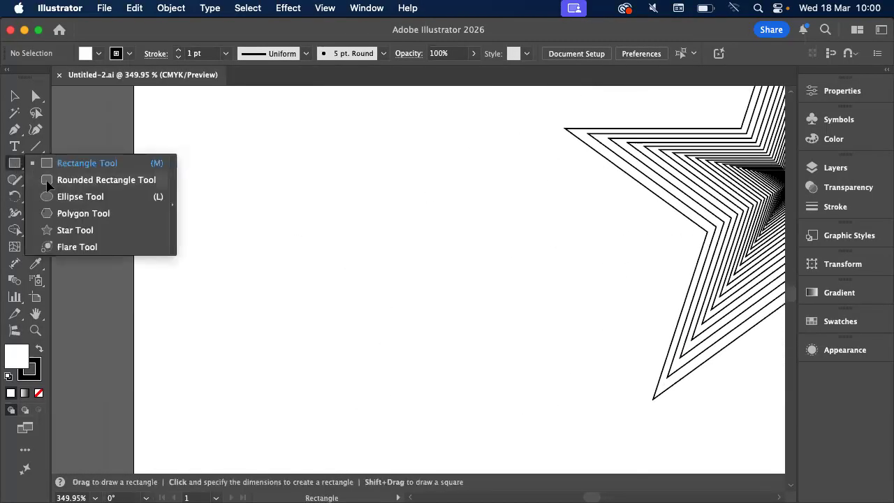
click(77, 230)
drag(246, 188, 558, 412)
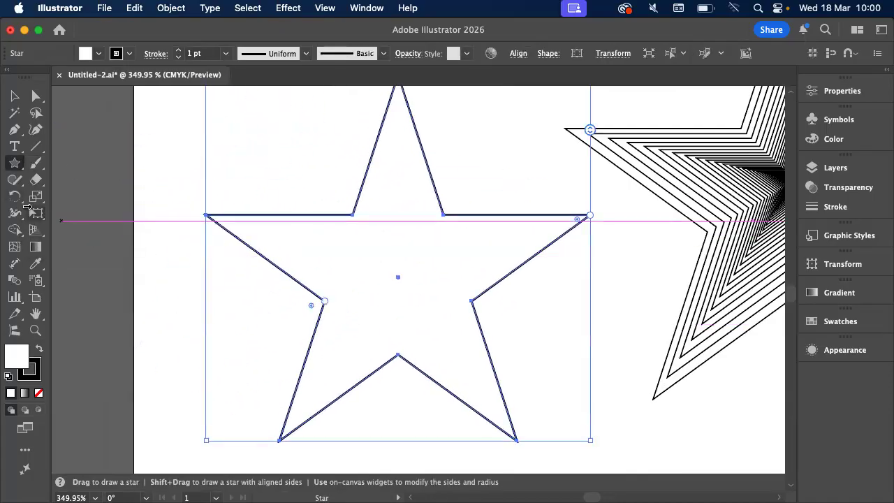
Open the Scale options for the new star about a point above its centre, cancel them, and delete the star
click(32, 202)
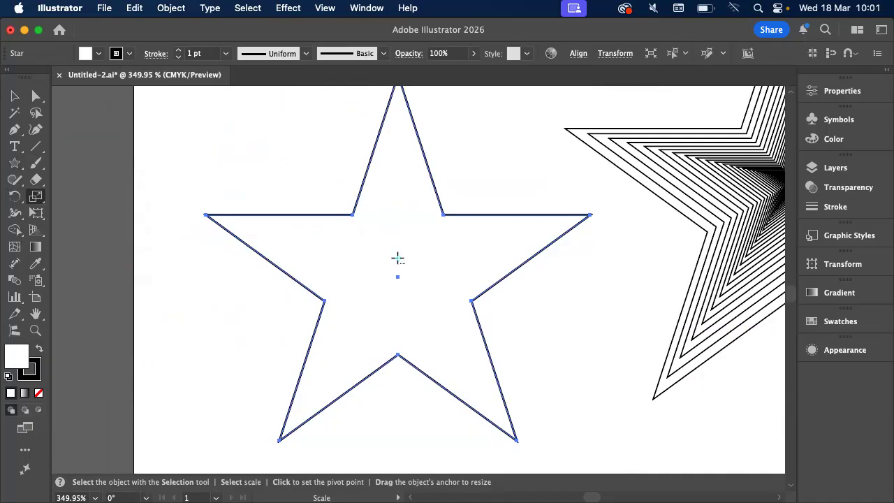
key(Return)
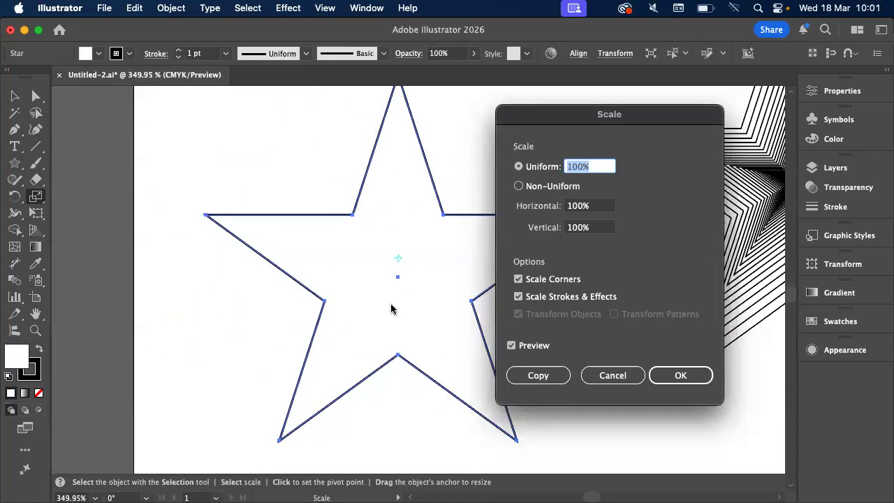
click(595, 370)
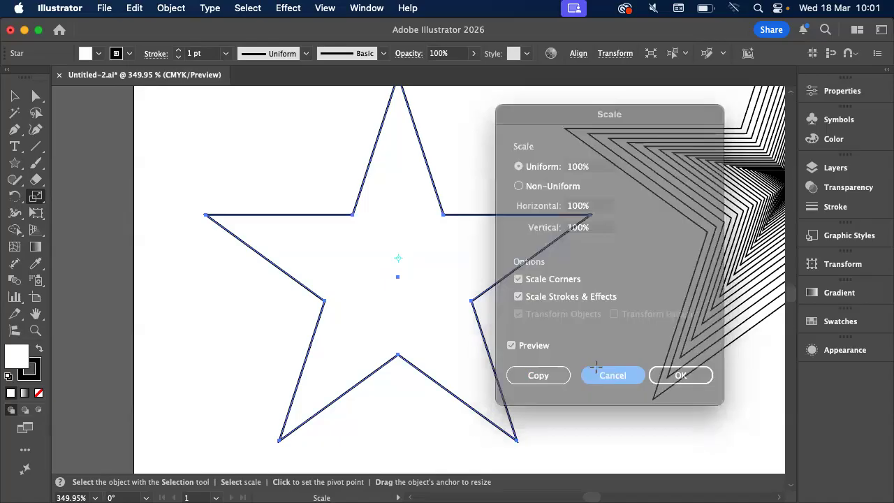
click(17, 98)
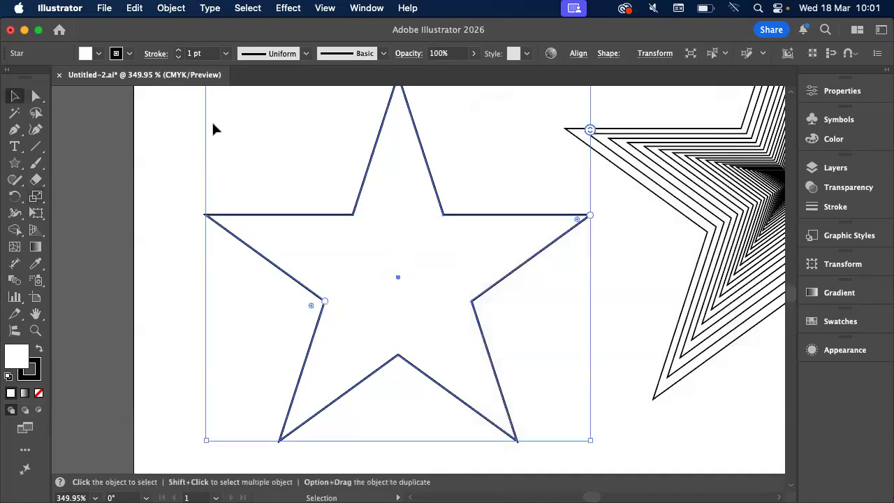
key(Delete)
Switch to Acrobat to review the Numerical Transforms instructions, and return to Illustrator
key(super+Tab)
scroll(476, 301, down, 1)
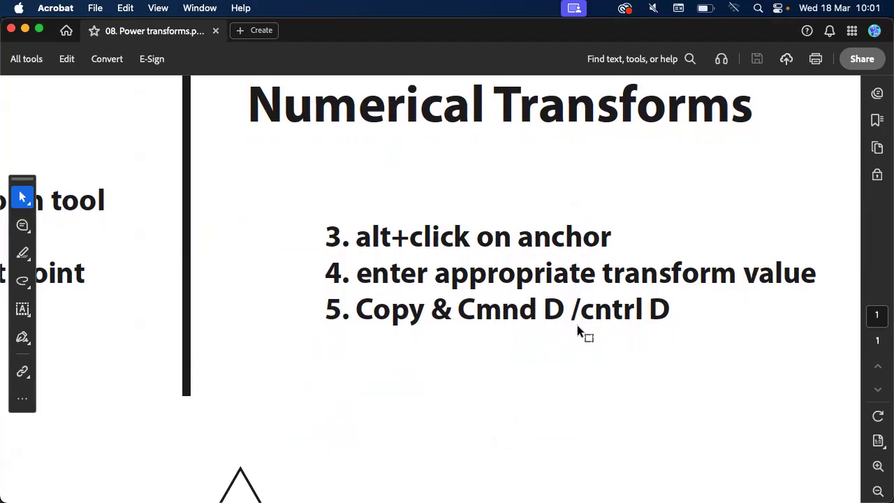
key(super+Tab)
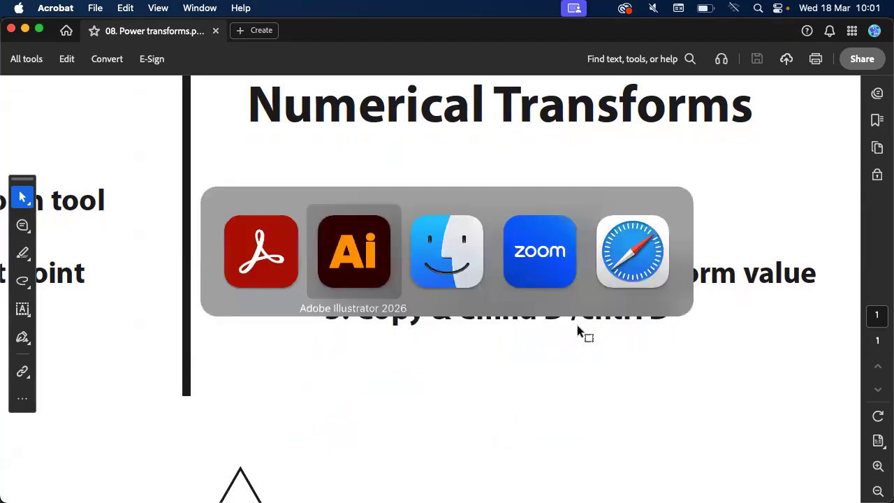
scroll(577, 325, down, 6)
scroll(577, 325, up, 2)
scroll(577, 325, right, 1)
scroll(577, 325, right, 2)
Switch to Finder and preview Illustrator logo exercise_2025.pdf from the Downloads folder
mouse_move(43, 486)
click(56, 464)
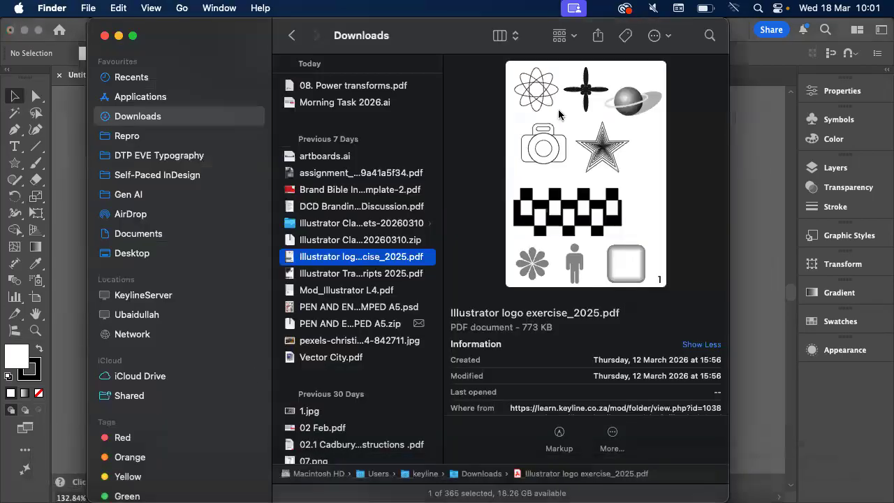
key(space)
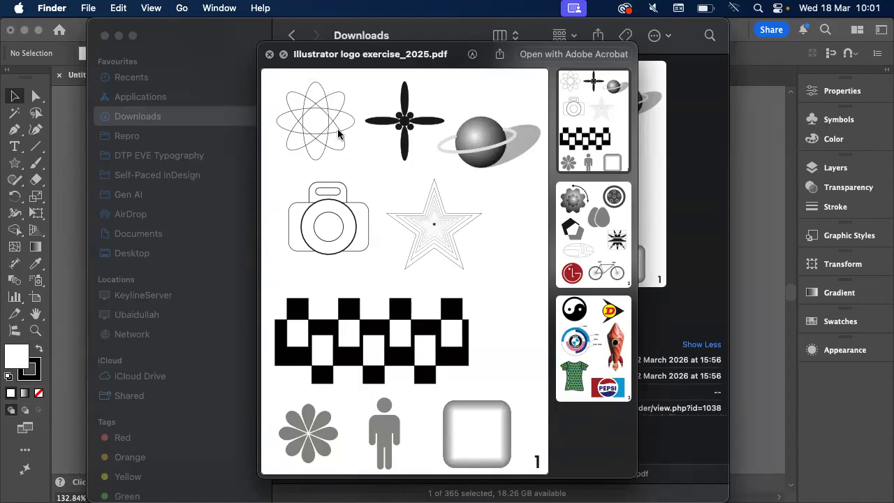
Return to Illustrator and draw a tall, narrow ellipse in the empty area beside the nested black star
click(74, 167)
scroll(310, 207, up, 5)
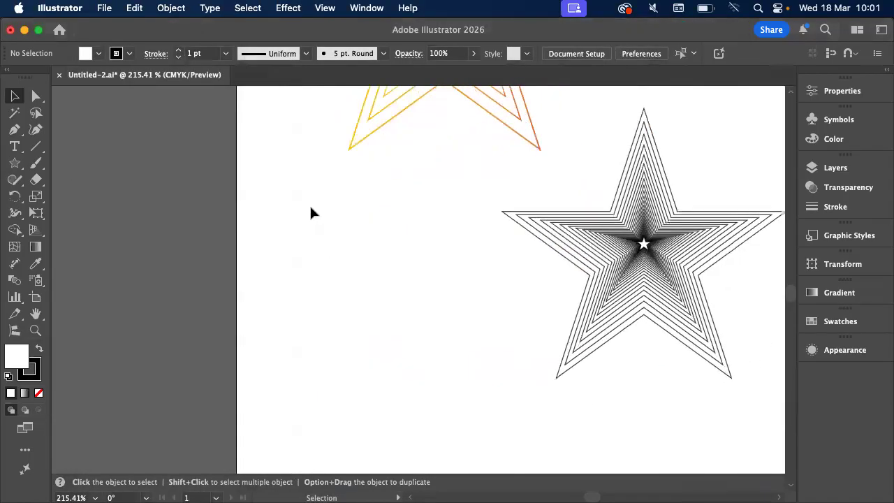
click(15, 164)
drag(15, 165, 70, 196)
drag(321, 222, 392, 400)
click(14, 97)
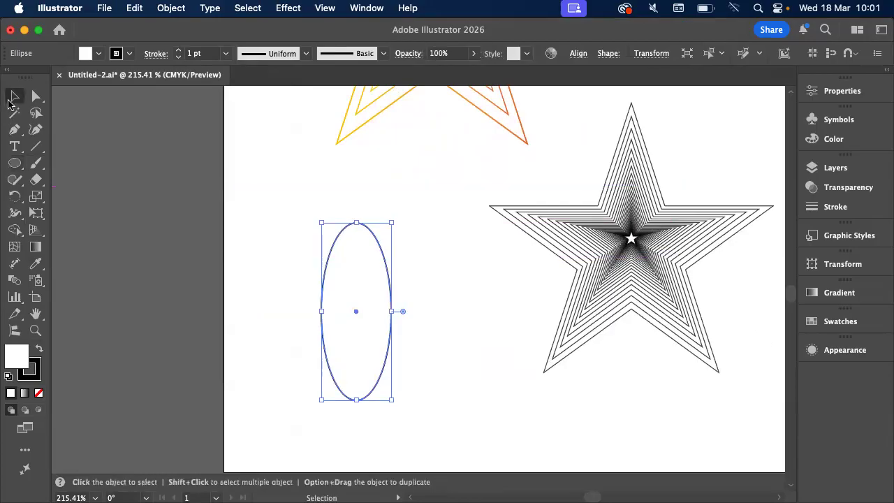
scroll(330, 236, up, 2)
scroll(330, 236, up, 3)
click(330, 236)
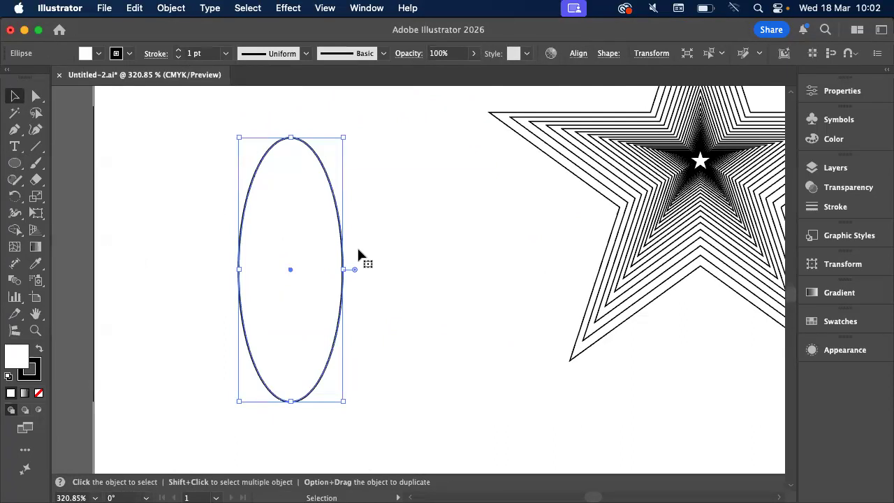
Scale the nested black star group down proportionally toward its upper-left corner to free space beside the ellipse
scroll(358, 254, down, 3)
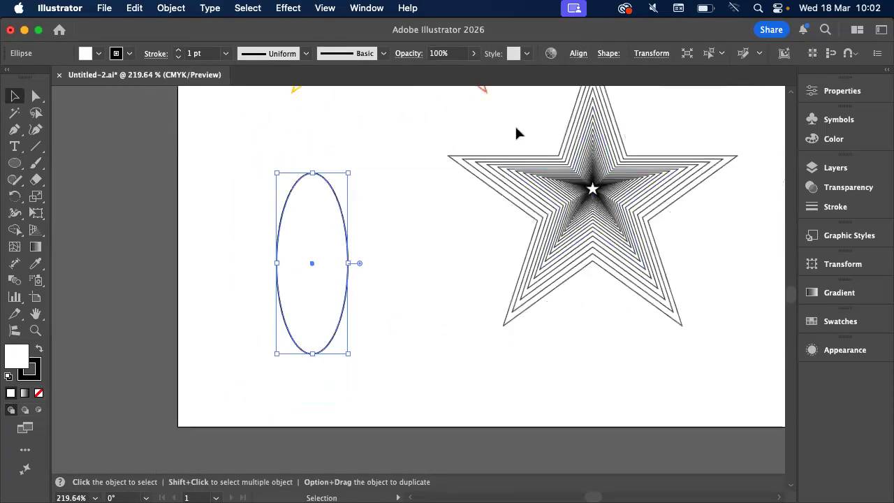
click(676, 282)
drag(737, 325, 557, 228)
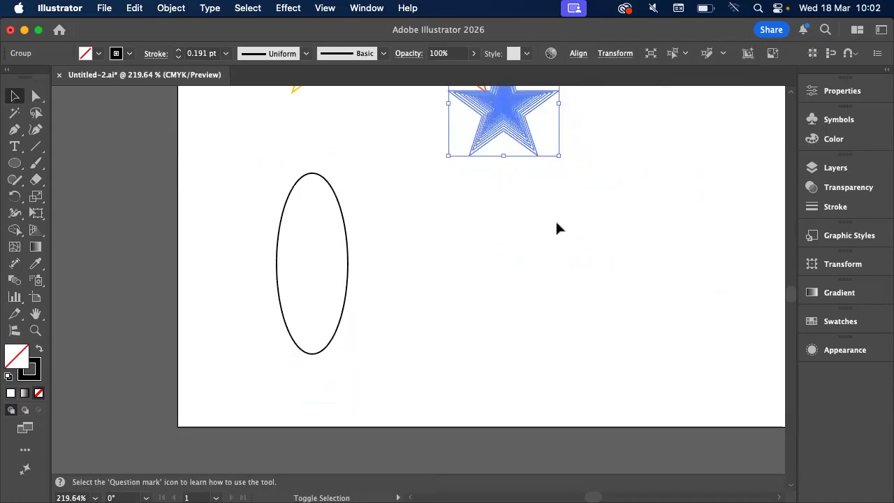
Duplicate the ellipse horizontally to the right and remove the copy's fill
click(349, 256)
alt+drag(348, 255, 487, 256)
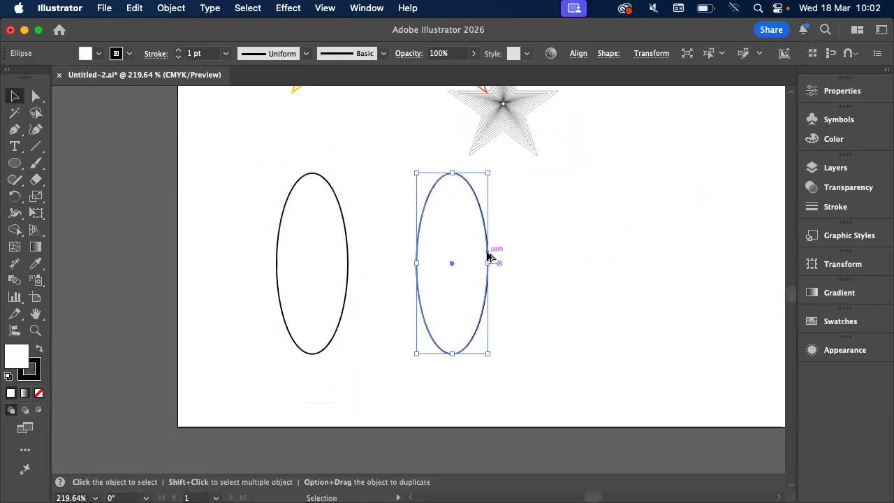
key(/)
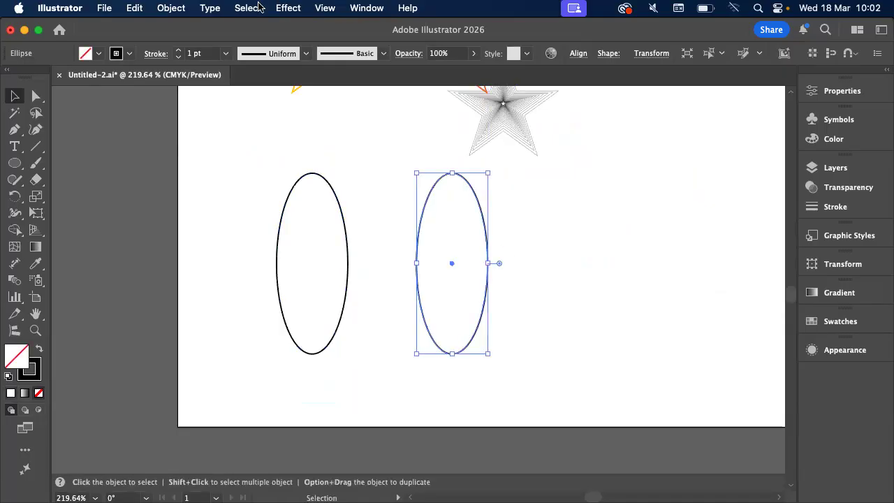
Apply a Radial Repeat to the unfilled ellipse copy
click(171, 8)
scroll(188, 492, down, 5)
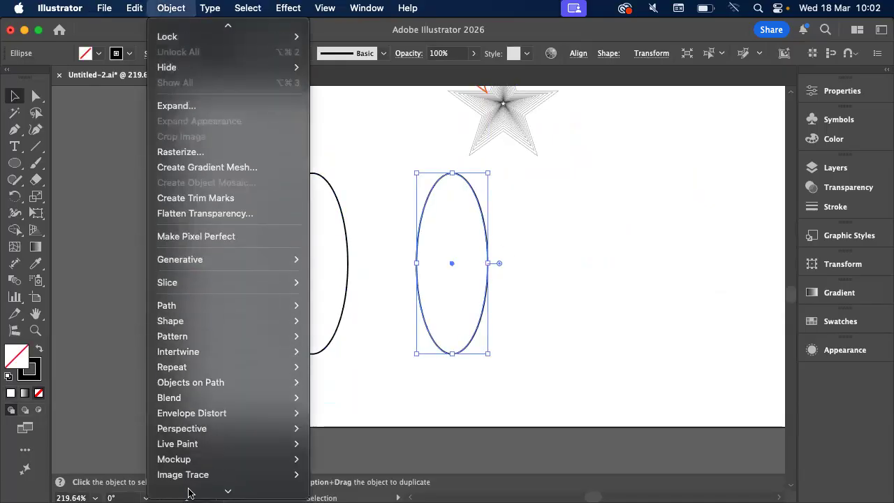
mouse_move(233, 273)
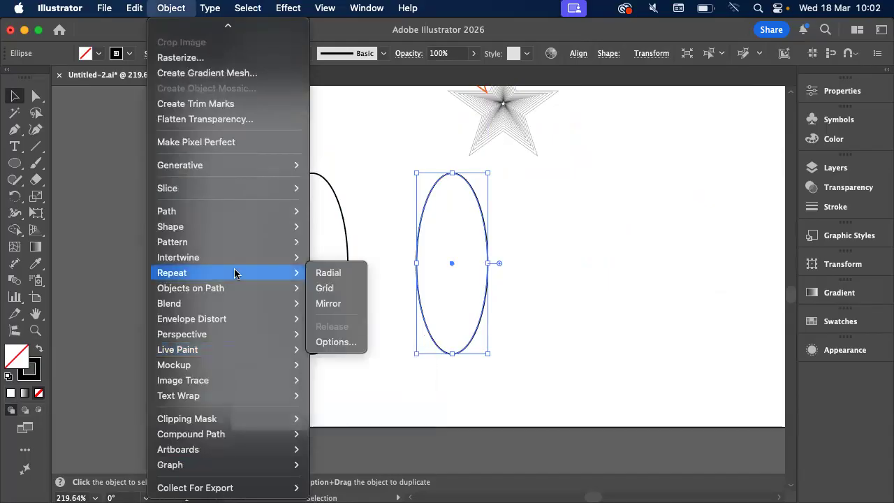
click(344, 280)
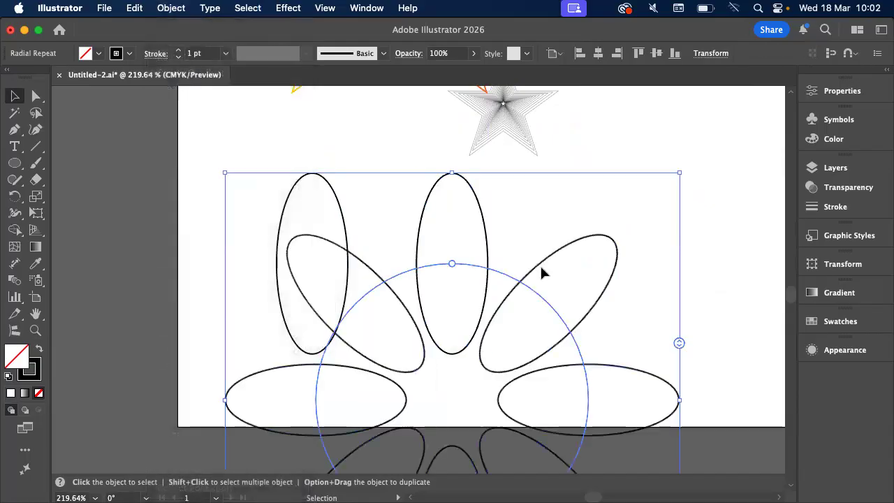
Reduce the radial repeat to 3 instances and its radius to about 3.7 mm so the ellipses overlap
scroll(540, 264, down, 3)
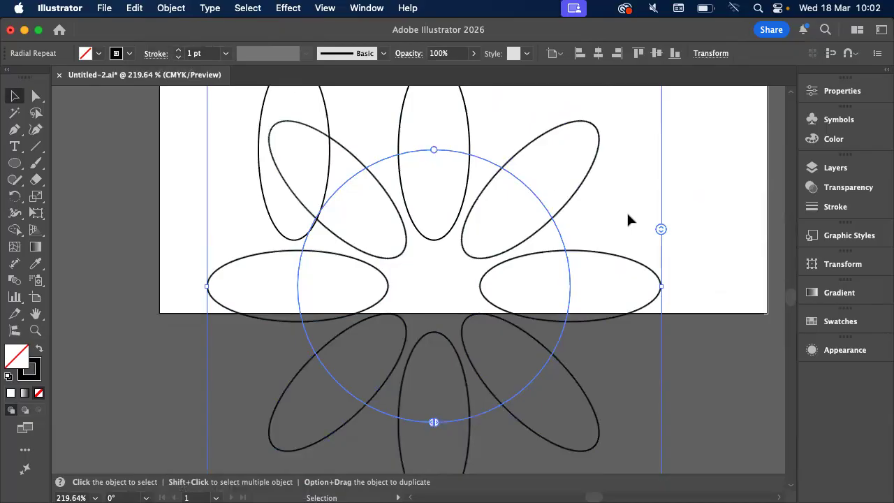
drag(661, 231, 659, 255)
drag(433, 150, 447, 276)
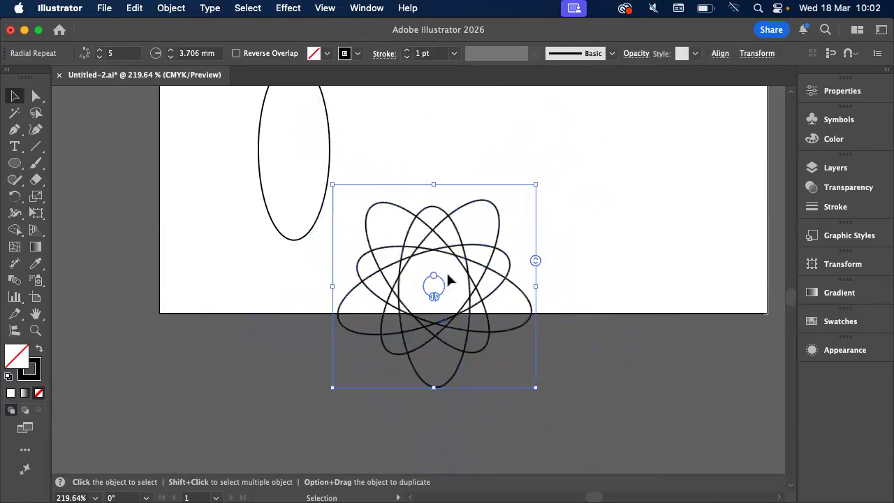
drag(529, 262, 535, 280)
Compare the radial repeat with the atom figure in the Finder preview, and delete the repeat in Illustrator
key(super+Tab)
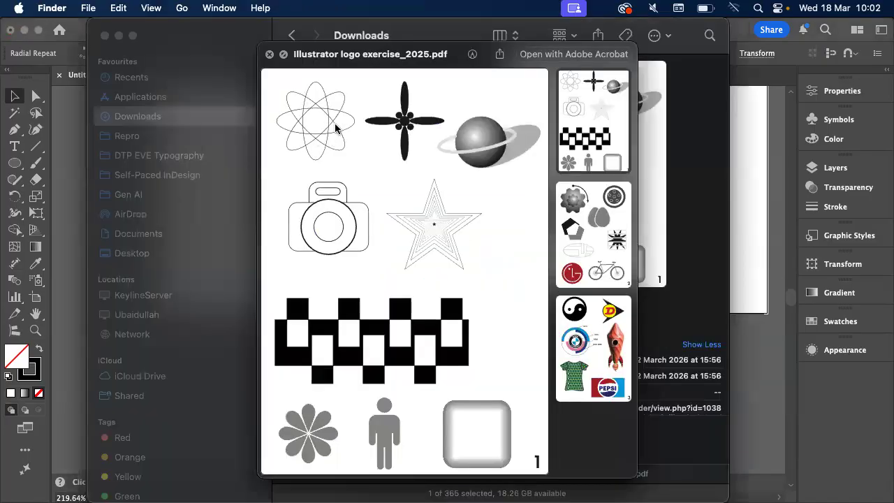
key(super+Tab)
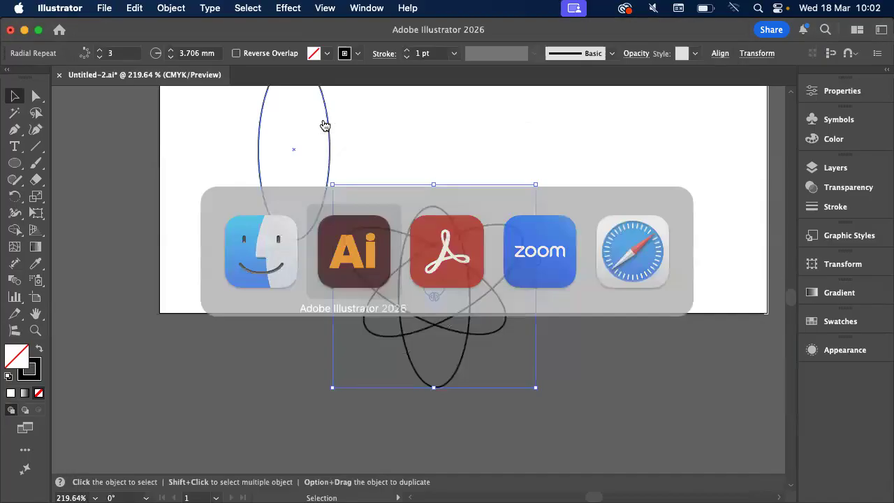
scroll(463, 289, up, 3)
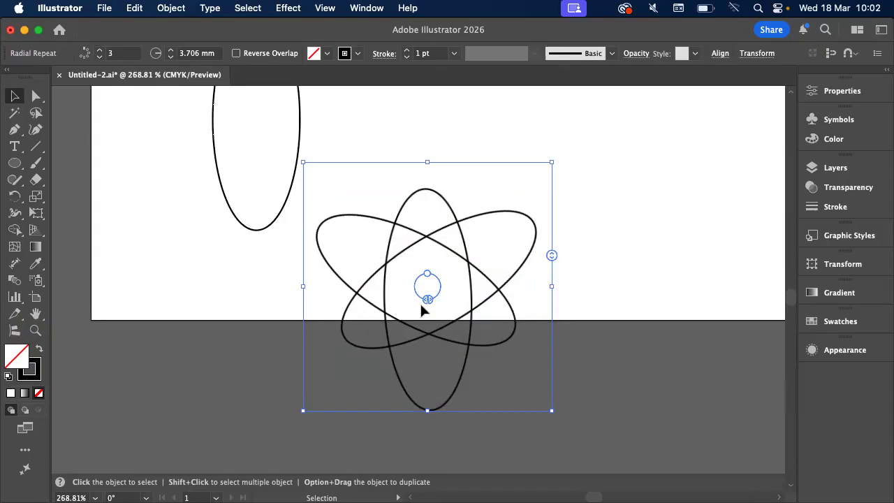
key(Delete)
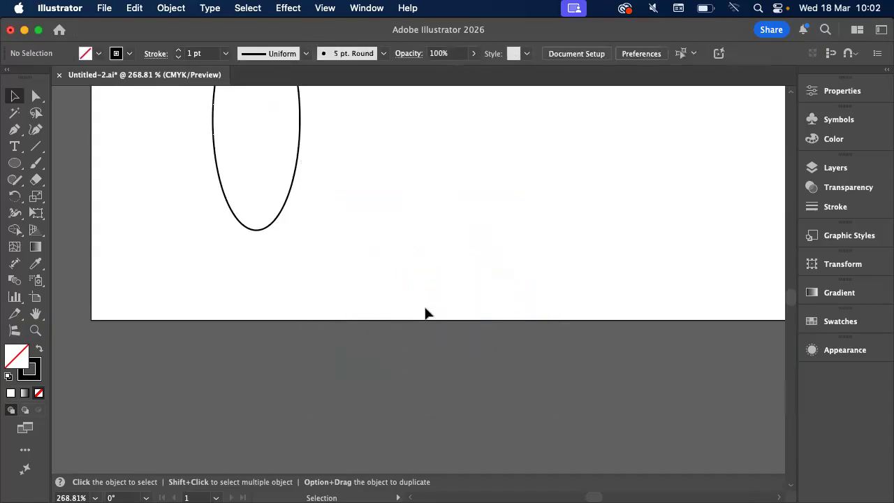
Select the remaining ellipse and open the Rotate options about its centre with Preview enabled
scroll(425, 308, up, 3)
scroll(425, 308, left, 1)
click(338, 211)
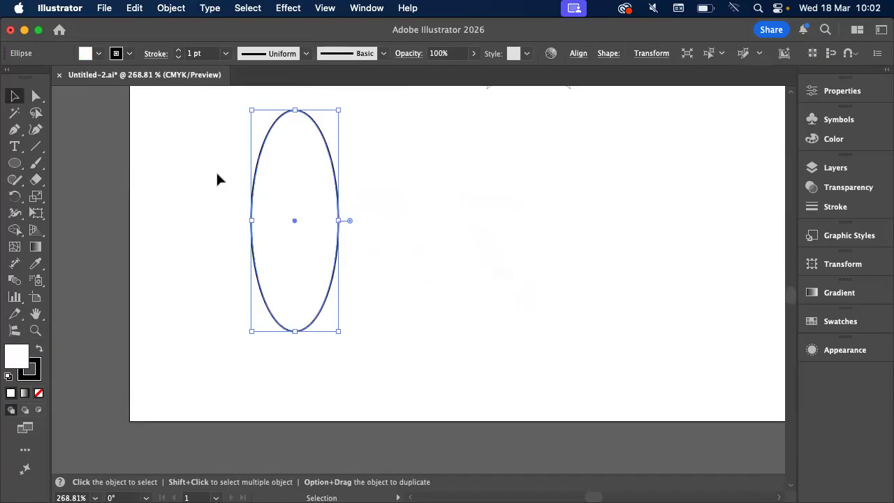
double_click(14, 199)
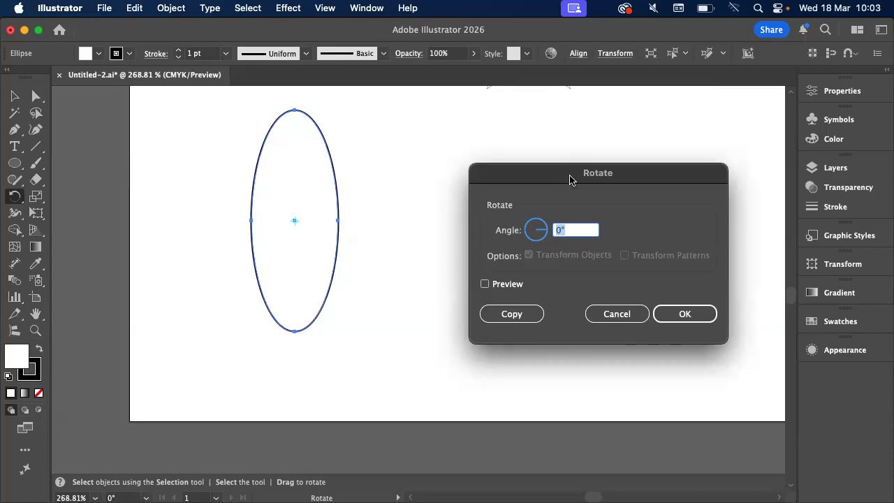
drag(569, 178, 486, 172)
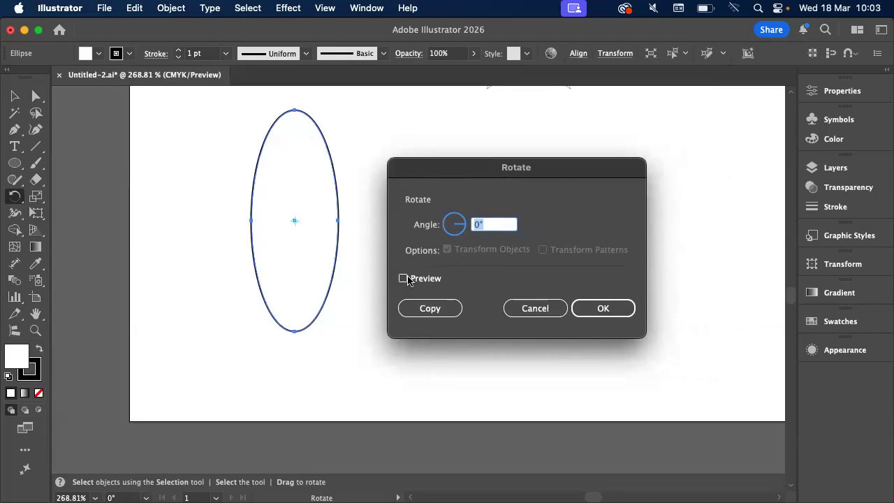
click(404, 278)
click(493, 226)
Review the Numerical Transforms instructions in Acrobat and the atom figure in the Finder preview, and return to Illustrator
key(super+Tab)
key(super+Tab)
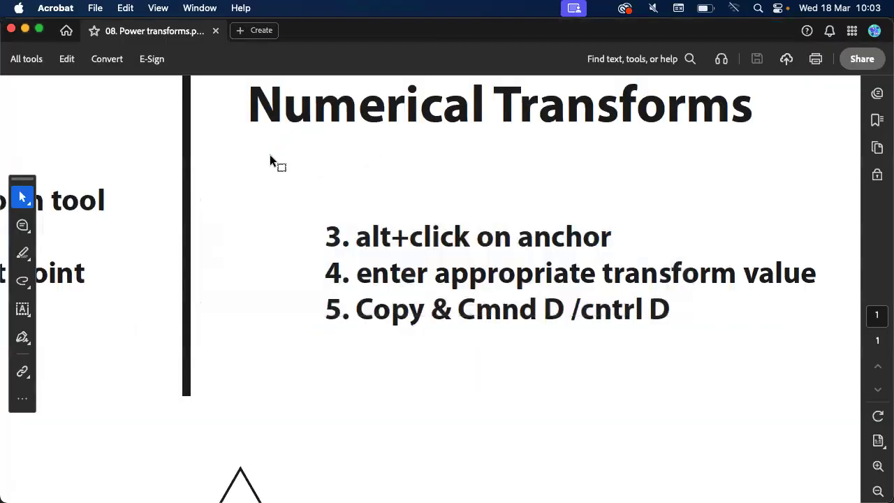
key(super+Tab)
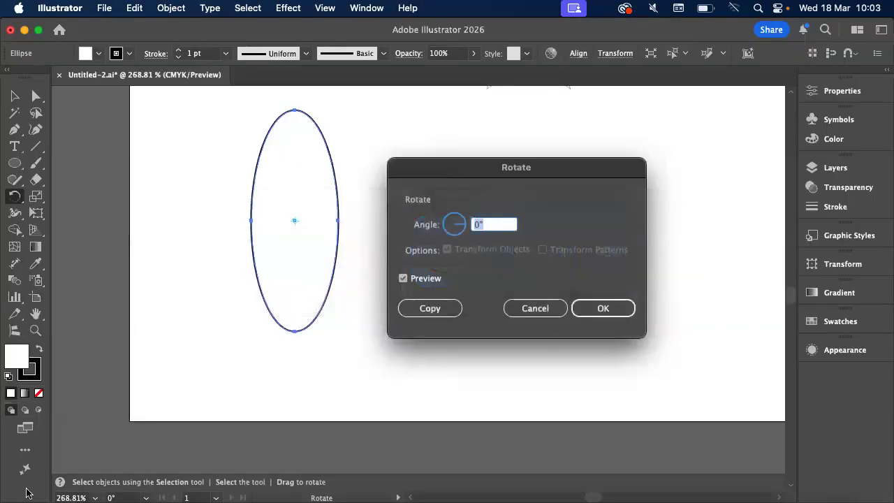
click(56, 475)
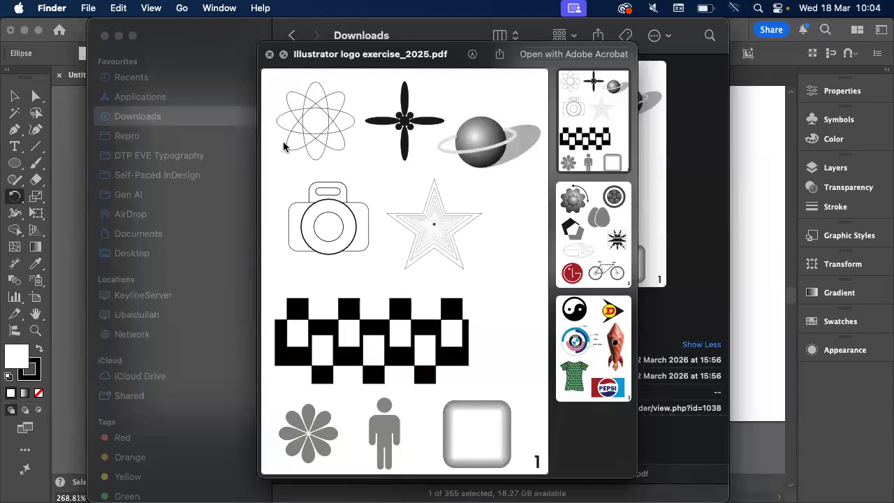
key(super+Tab)
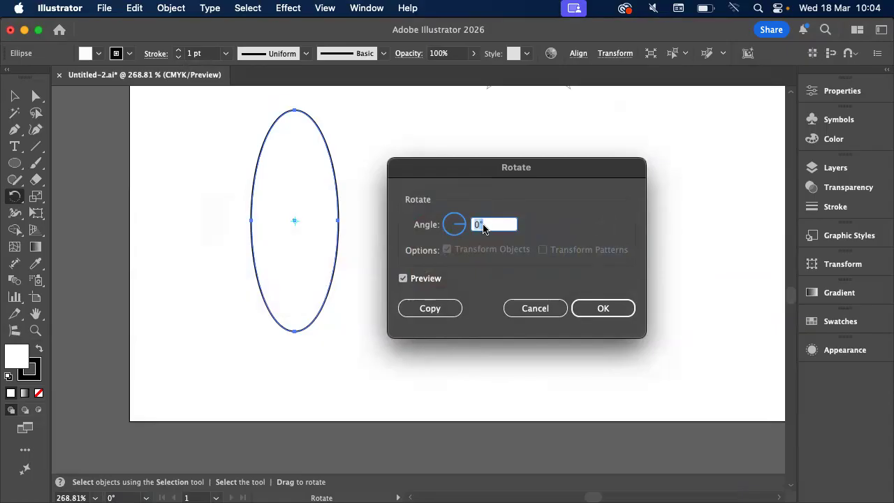
Create a copy of the white-filled ellipse rotated by 360/8 degrees about its centre, and repeat the transformation twice
text(360)
text(/8)
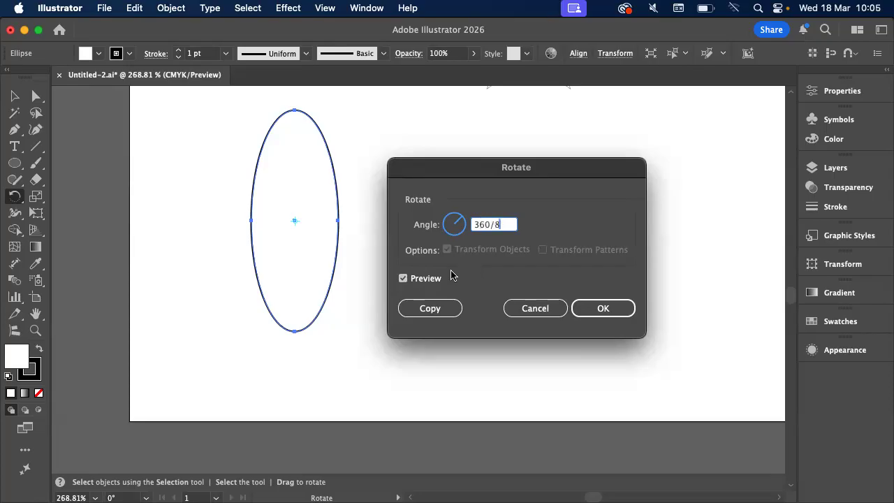
click(432, 279)
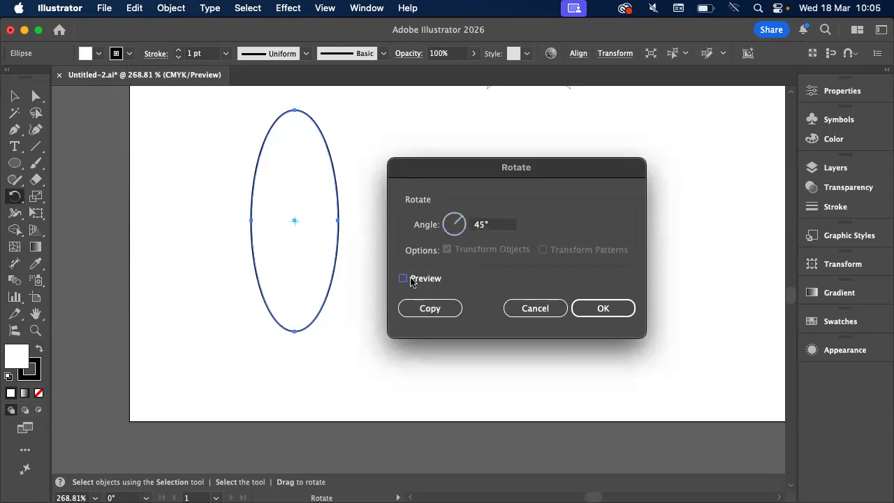
click(409, 279)
click(435, 278)
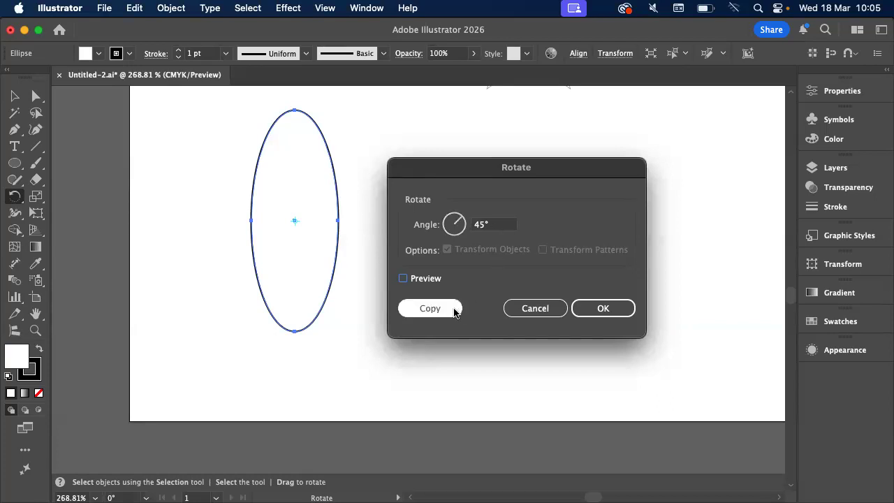
click(454, 310)
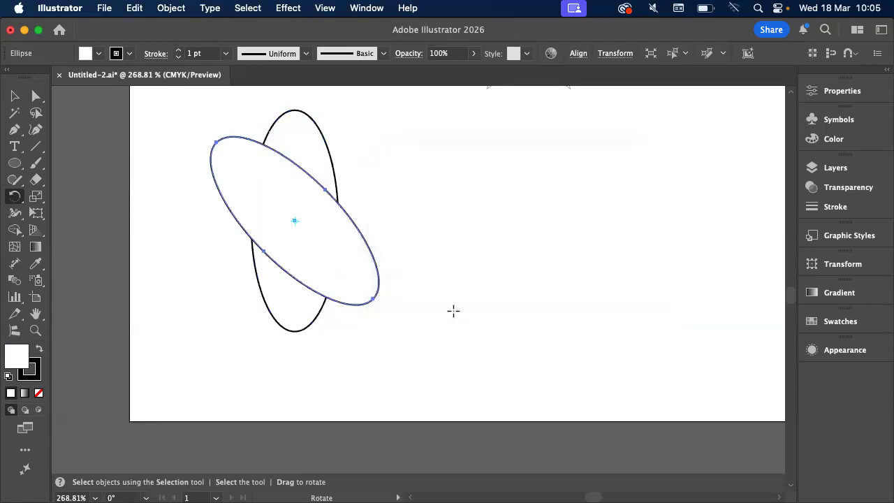
key(super+d)
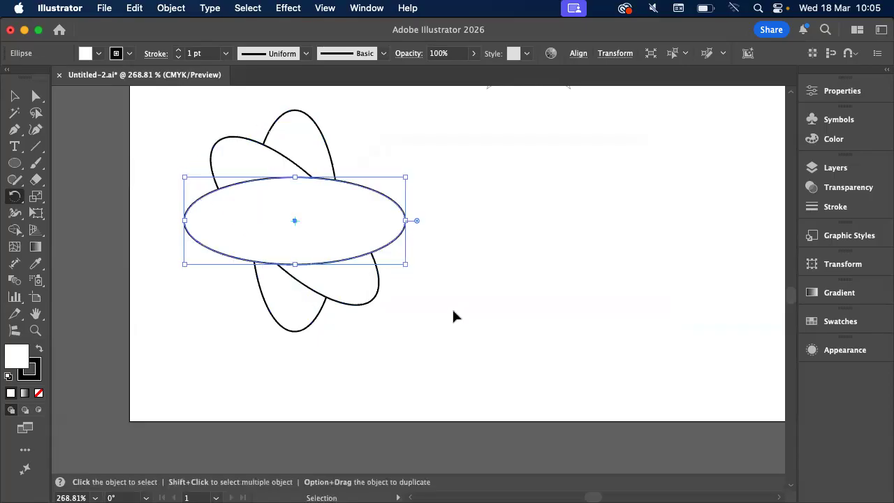
key(super+d)
Select all objects and set their fill to None, then clear the selection
key(v)
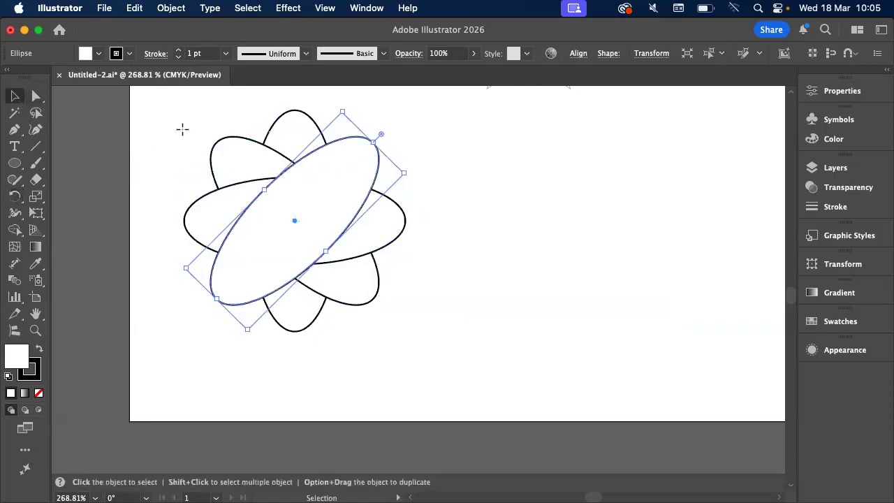
key(super+a)
key(slash)
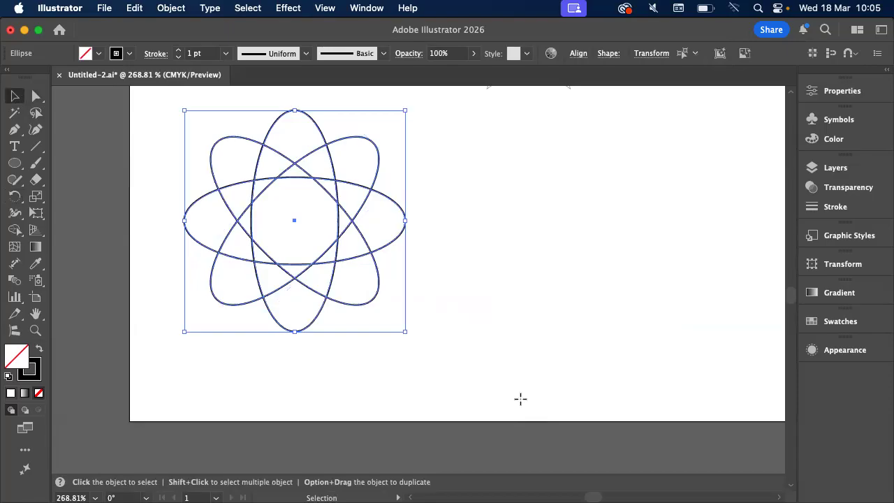
click(521, 399)
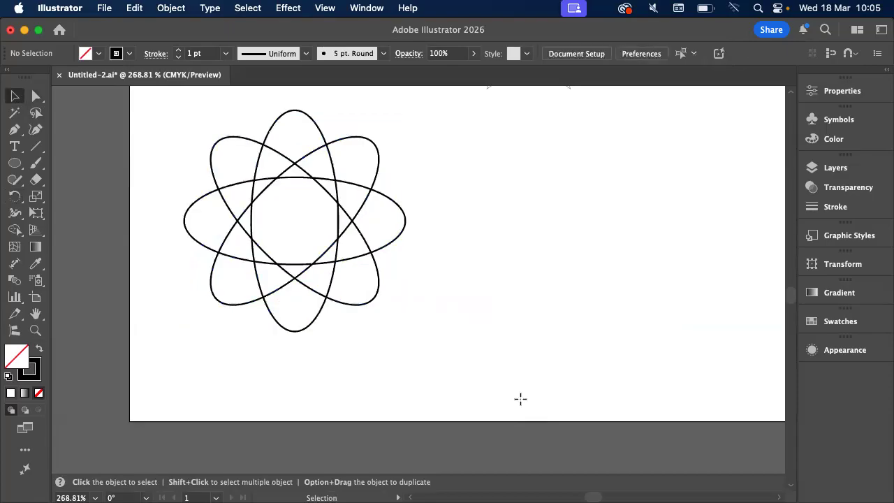
Undo the fill removal and the rotated copies, and set the remaining ellipse's fill to None
click(278, 122)
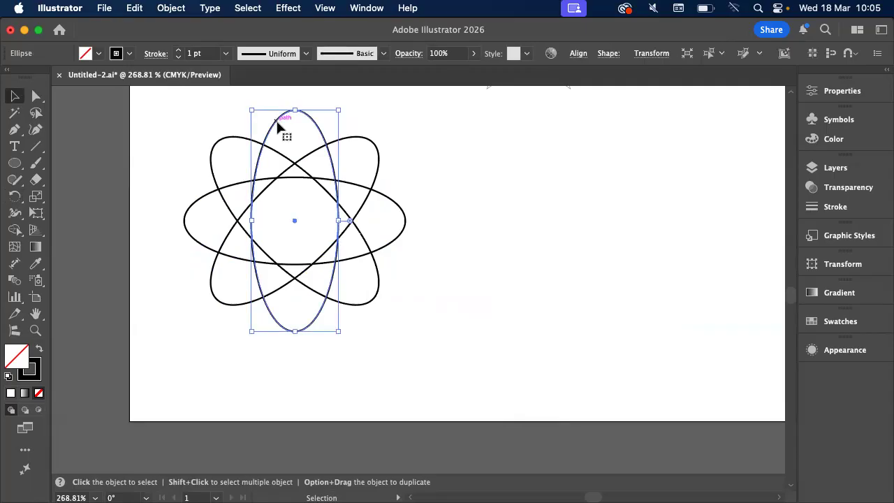
key(a)
key(super+z)
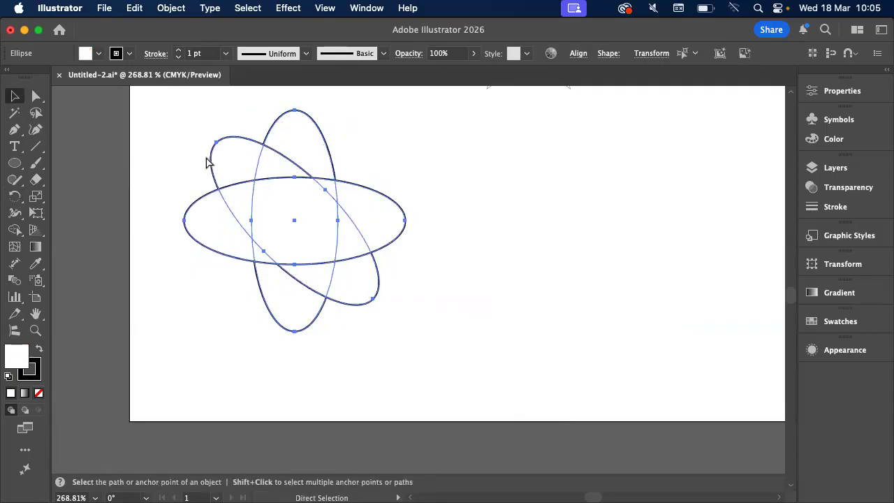
key(super+z)
key(super+z)
key(slash)
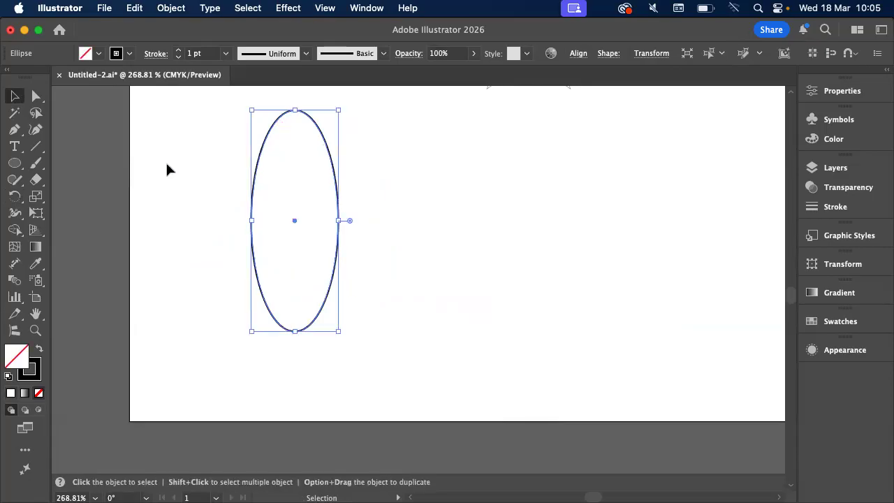
Enter a rotation angle of 360/8 for the unfilled ellipse and check the atom figure in the Finder preview
double_click(14, 197)
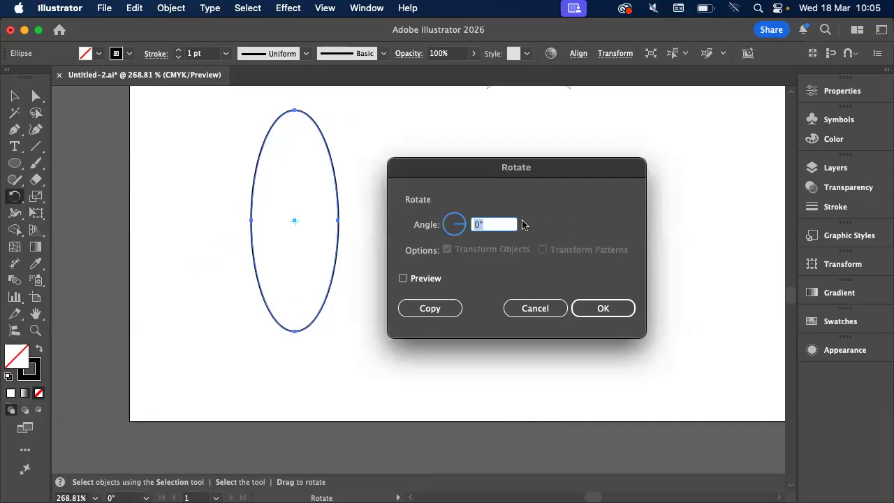
text(360)
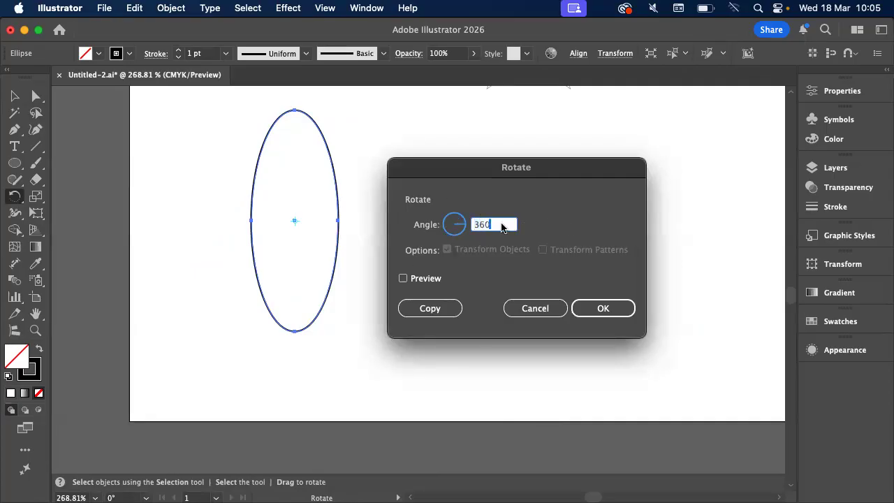
text(/8)
key(super+Tab)
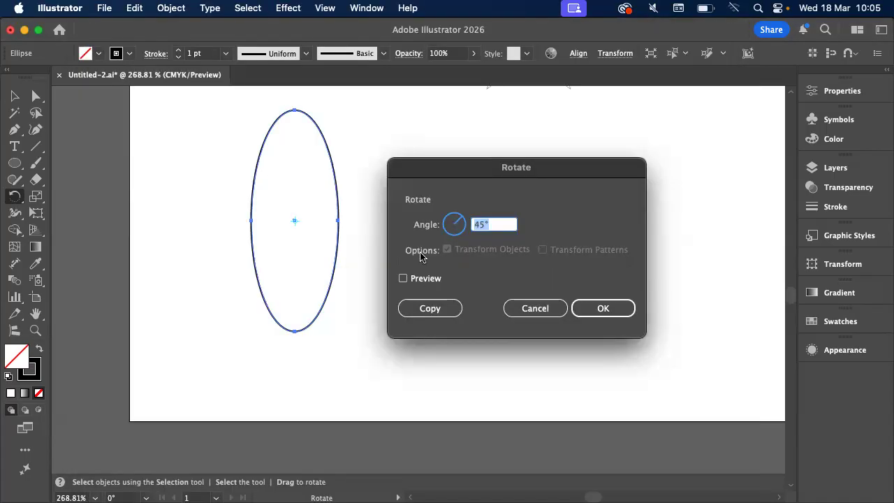
Compare the 45° rotation with Preview on and off, and create it as a rotated copy of the ellipse
click(427, 279)
click(428, 280)
click(427, 279)
click(428, 279)
click(428, 280)
click(428, 280)
click(427, 280)
click(428, 279)
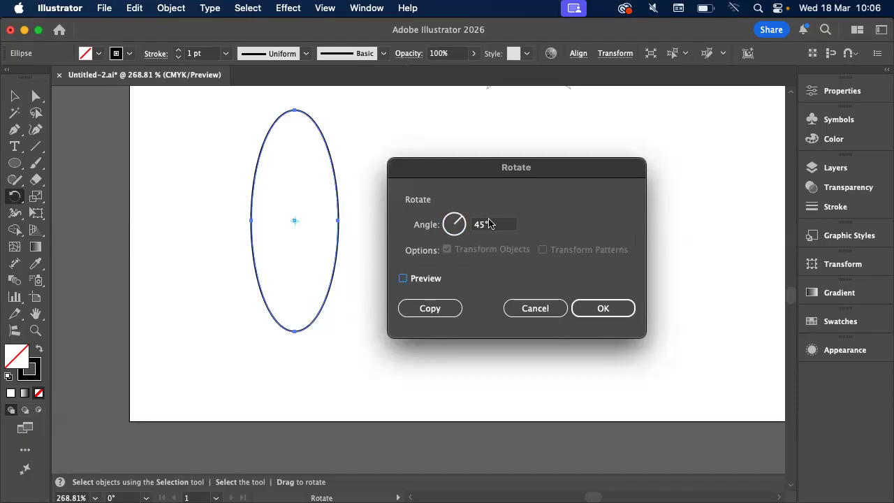
click(429, 309)
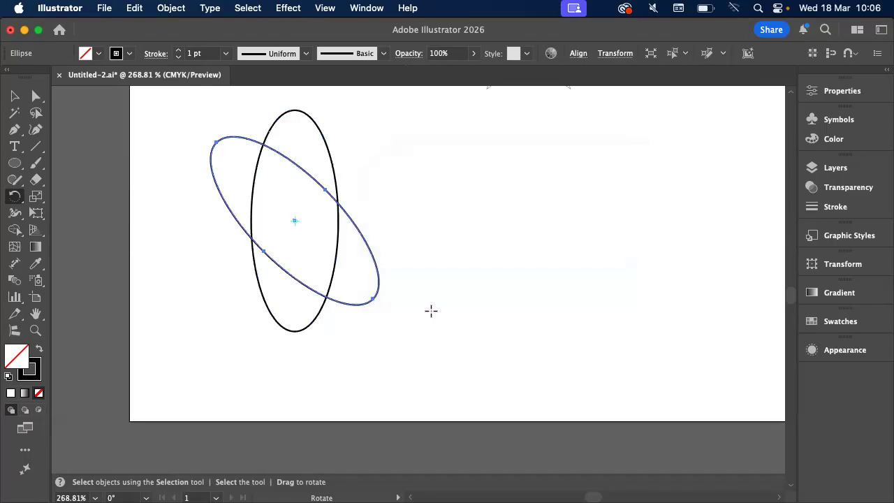
Repeat the rotated-copy transformation twice to complete the four-ellipse atom, and return to the Selection tool
key(super)
key(super+d)
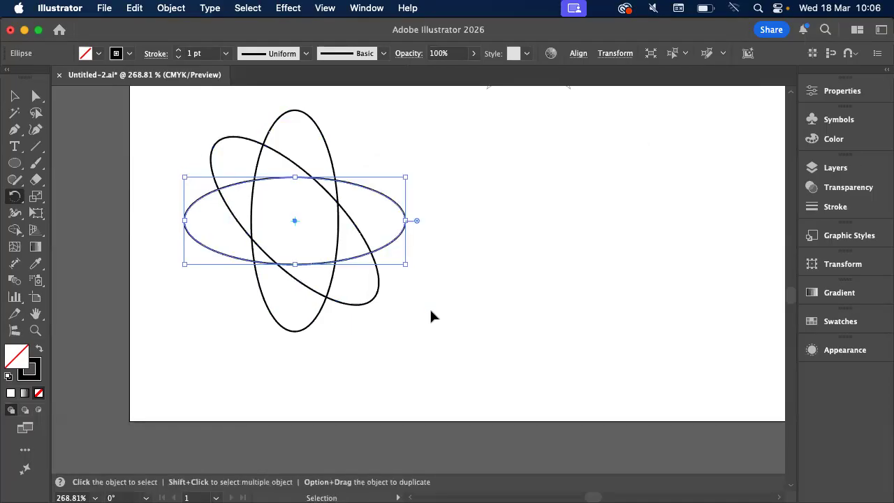
key(super+d)
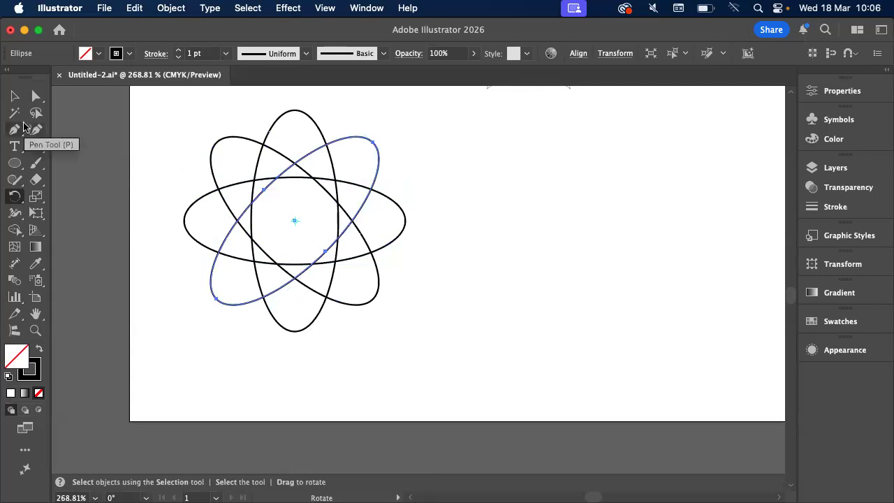
click(15, 95)
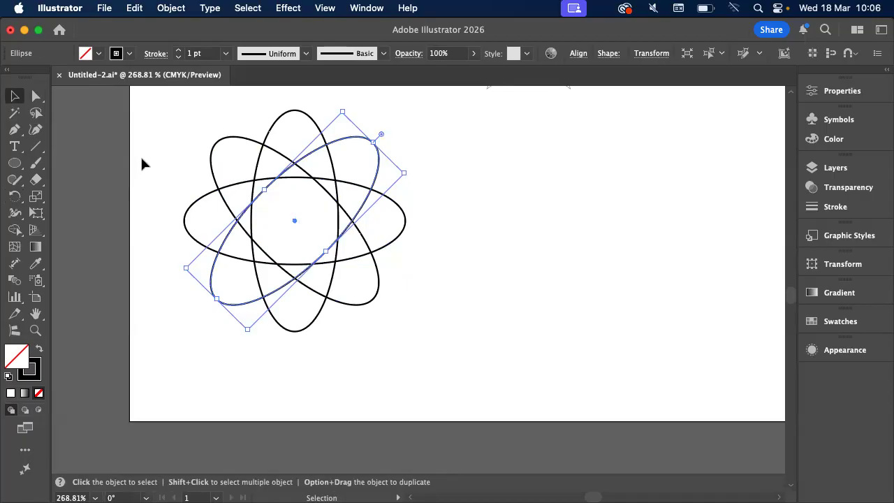
Move the small black star group up and to the right, clear of the large gradient star, and deselect it
scroll(141, 159, down, 2)
scroll(141, 160, up, 5)
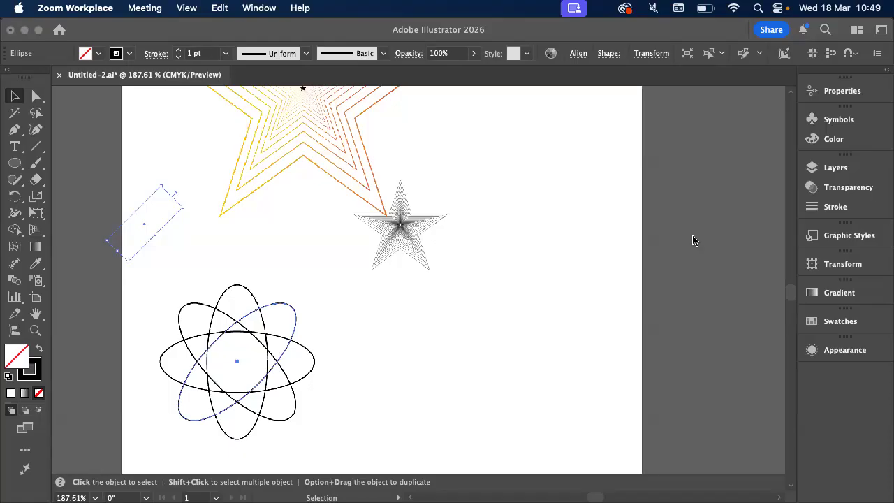
click(157, 237)
click(139, 212)
key(super+y)
key(super+y)
drag(393, 186, 441, 218)
drag(377, 252, 478, 215)
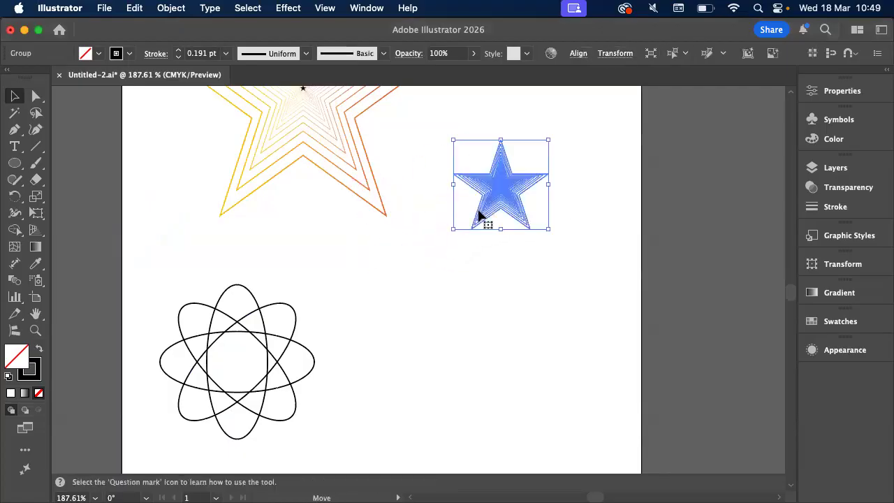
click(455, 381)
key(super+y)
key(super+y)
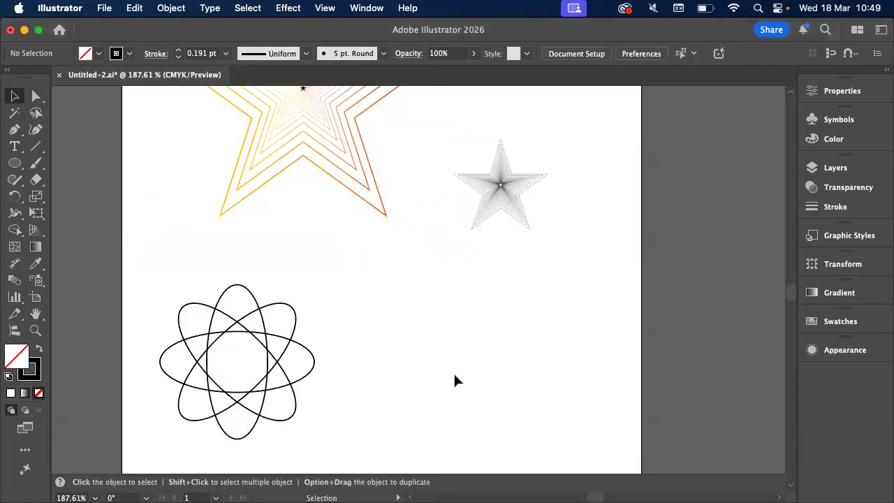
Switch to Finder, open 08. Power transforms.pdf from Downloads in Acrobat, and review its example figures
scroll(455, 381, down, 2)
scroll(455, 377, up, 3)
scroll(455, 377, up, 2)
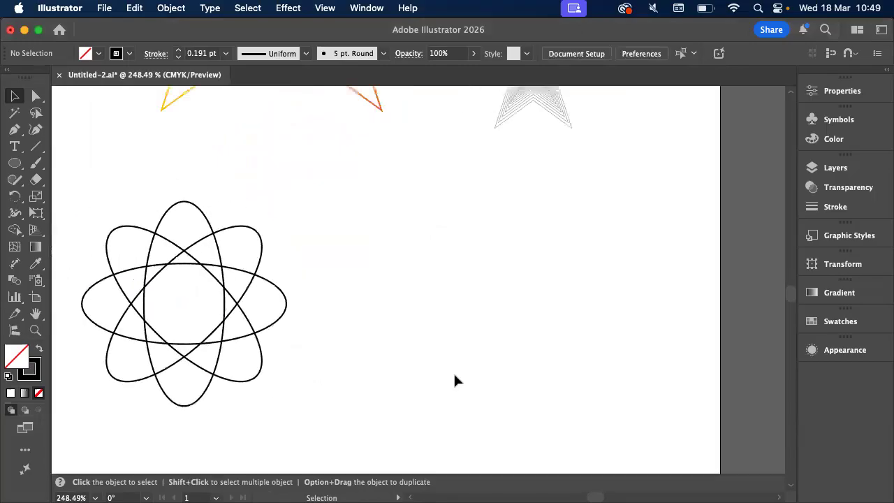
key(super+Tab)
key(super+Tab)
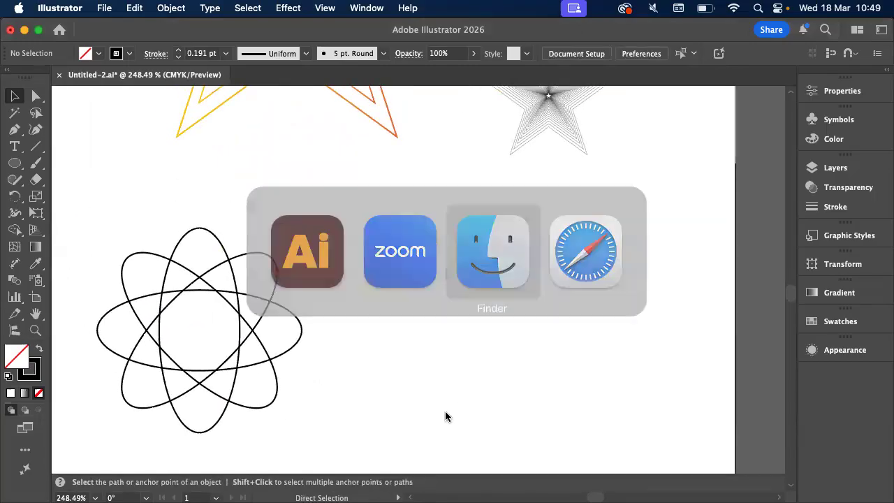
click(145, 118)
click(337, 105)
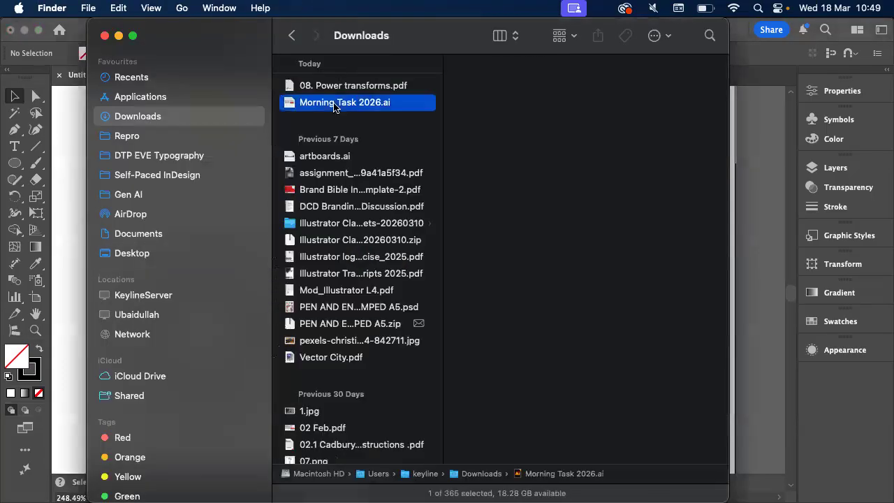
click(336, 88)
double_click(336, 91)
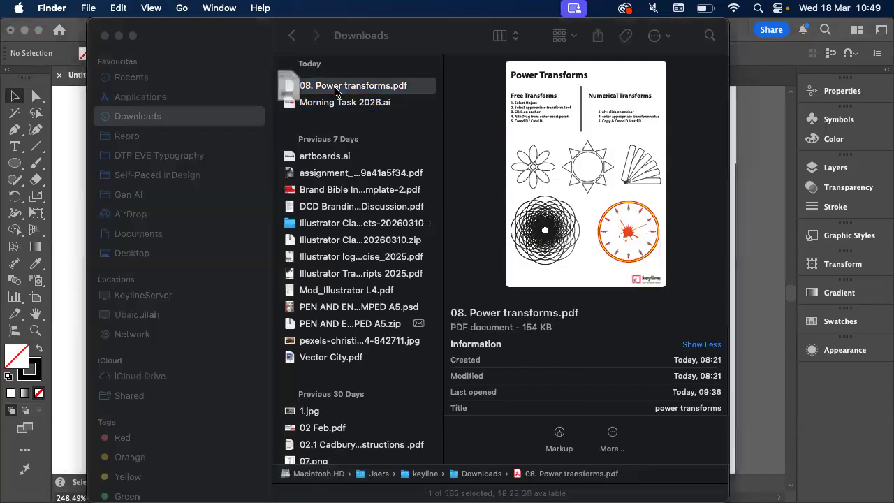
scroll(324, 261, down, 6)
scroll(323, 258, down, 3)
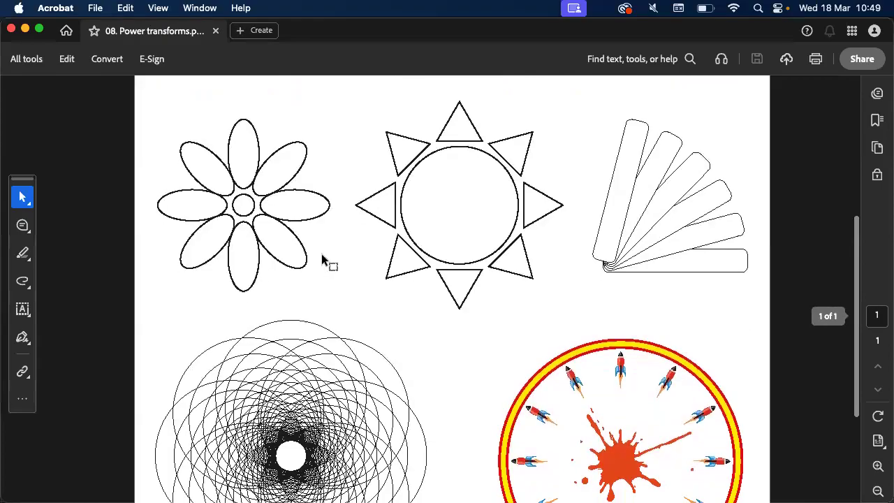
Return to Illustrator, draw an unfilled circle in the empty area to the right of the atom, and activate the Scale tool
key(super+Tab)
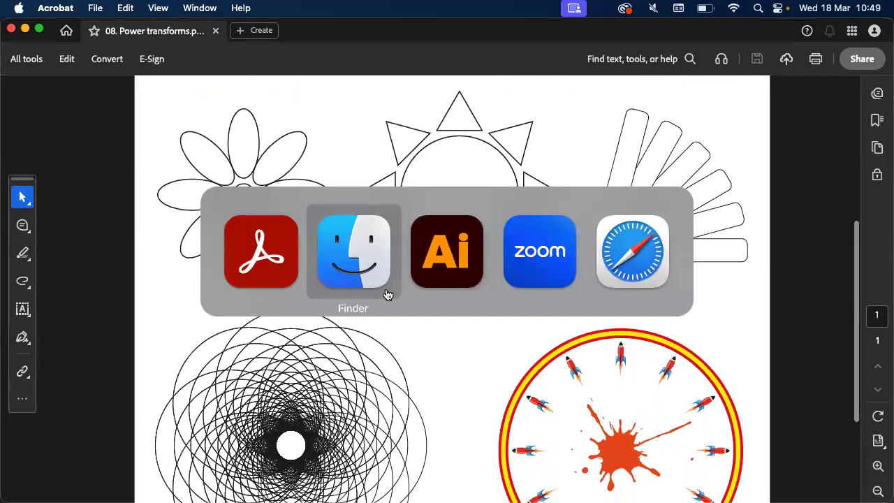
key(super+Tab)
scroll(388, 293, down, 5)
scroll(388, 293, right, 5)
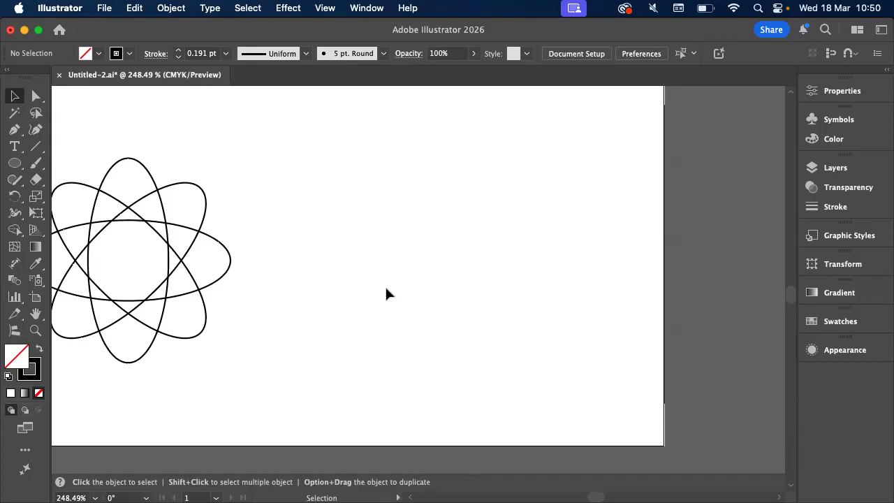
click(14, 162)
drag(405, 132, 561, 287)
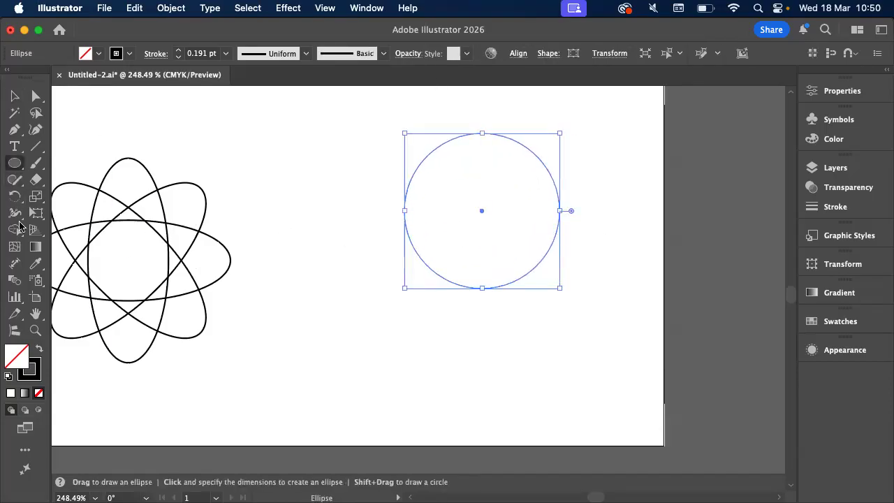
click(36, 198)
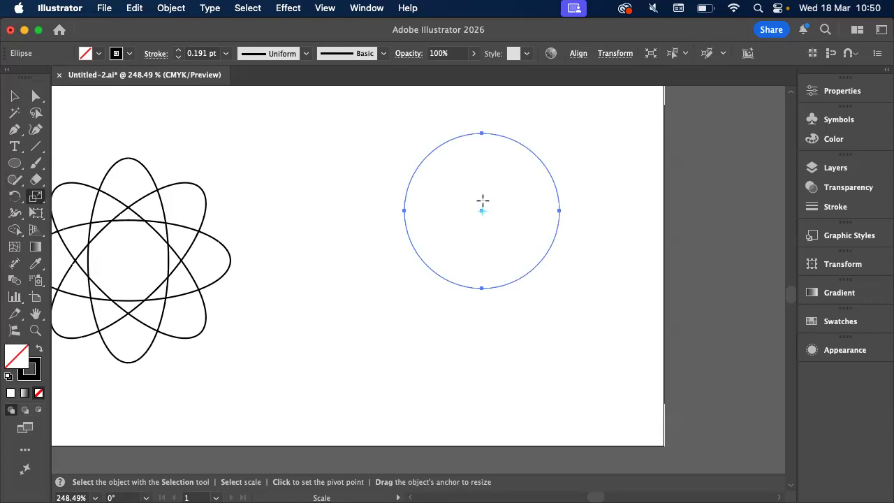
Switch to Acrobat and examine the overlapping-circles figure in 08. Power transforms.pdf up close
key(super+Tab)
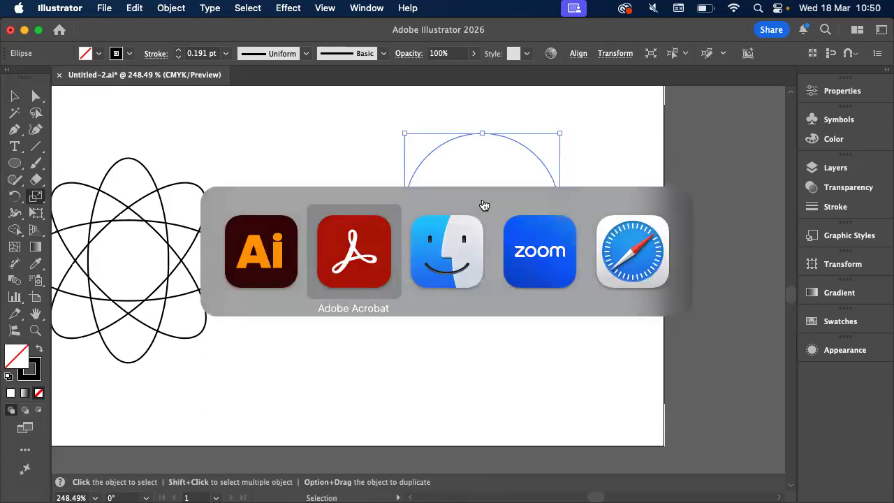
scroll(492, 308, down, 5)
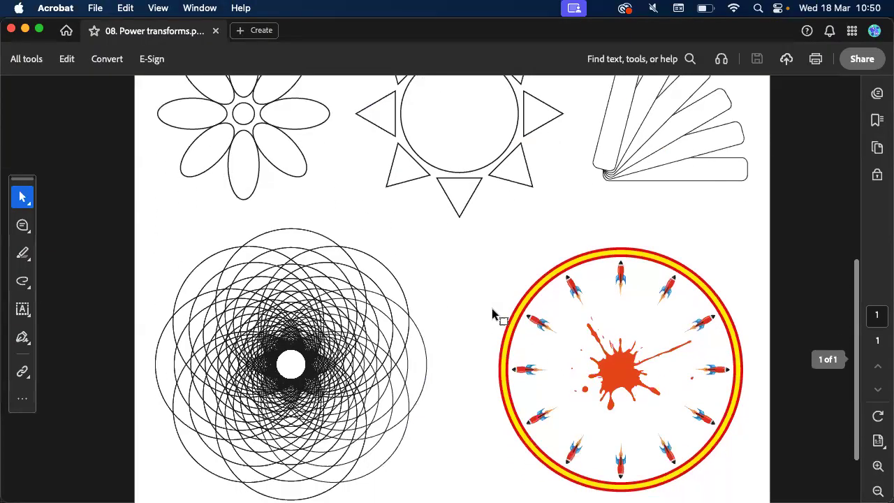
scroll(145, 229, up, 5)
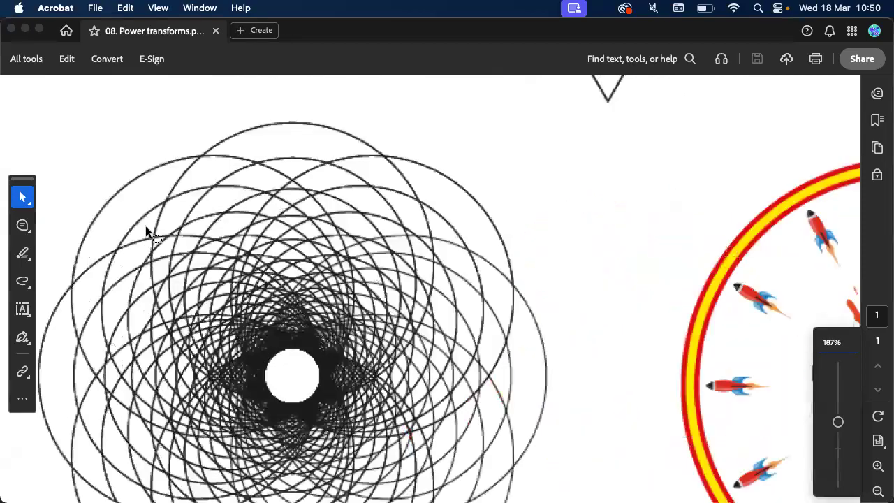
scroll(145, 229, down, 3)
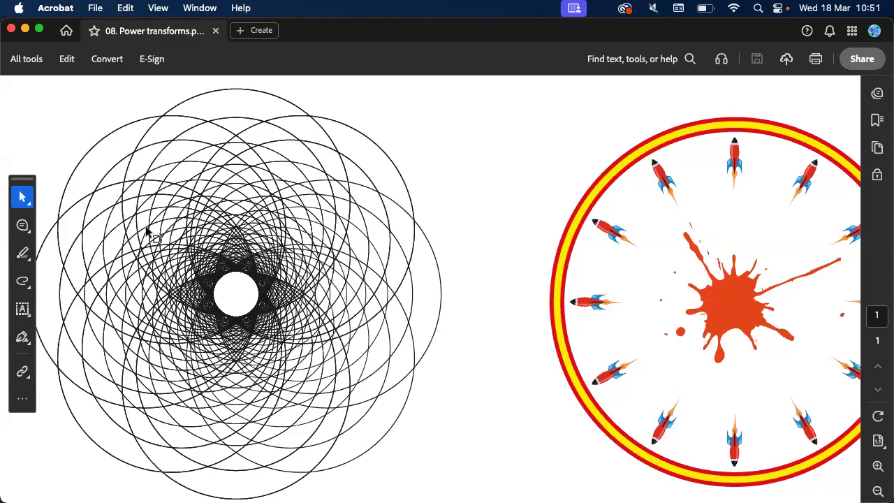
Return to Illustrator and move the thin-stroked circle left, closer to the atom figure
scroll(147, 230, down, 3)
key(super+Tab)
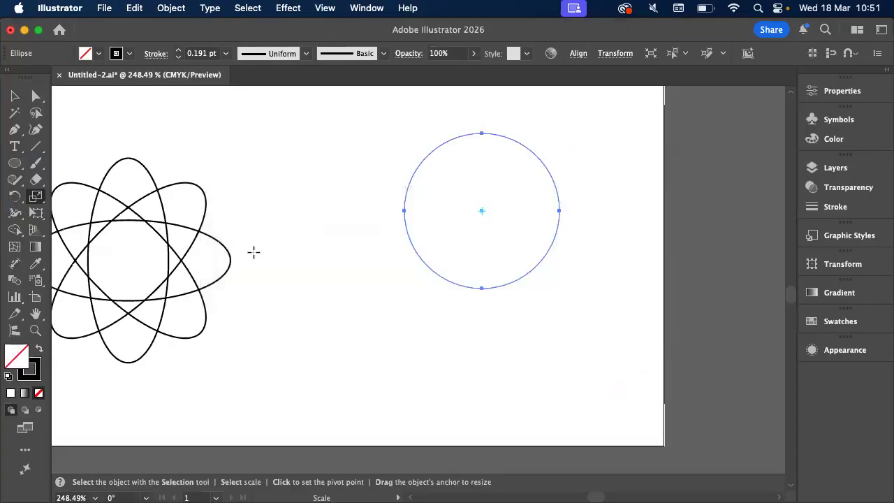
scroll(277, 244, up, 2)
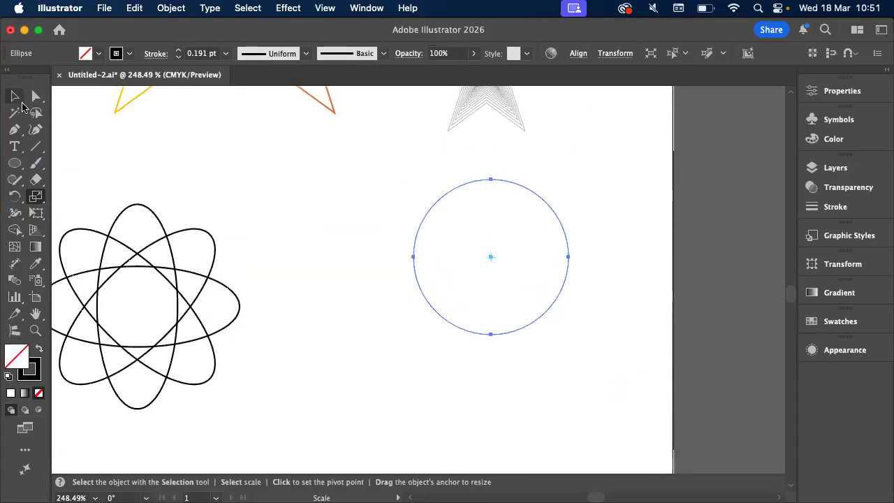
click(17, 99)
click(309, 225)
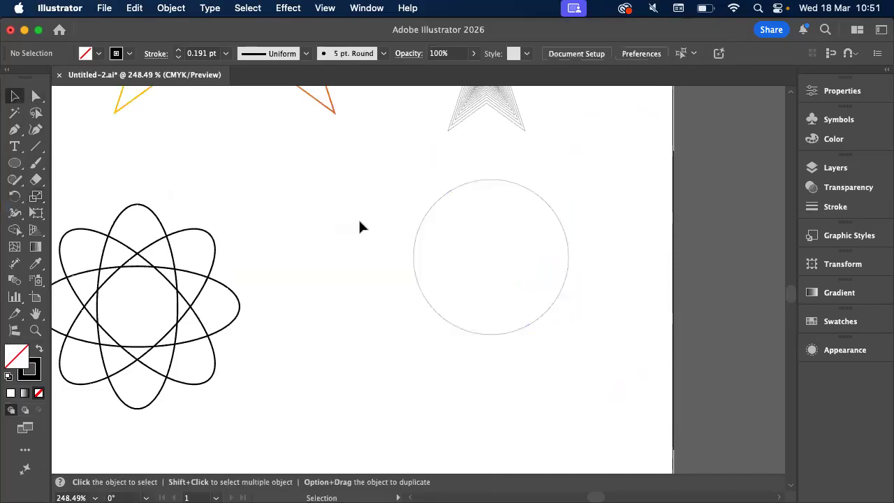
drag(425, 219, 333, 216)
Switch to Acrobat, examine the lower part of the overlapping-circles figure up close, and return to Illustrator
key(super+Tab)
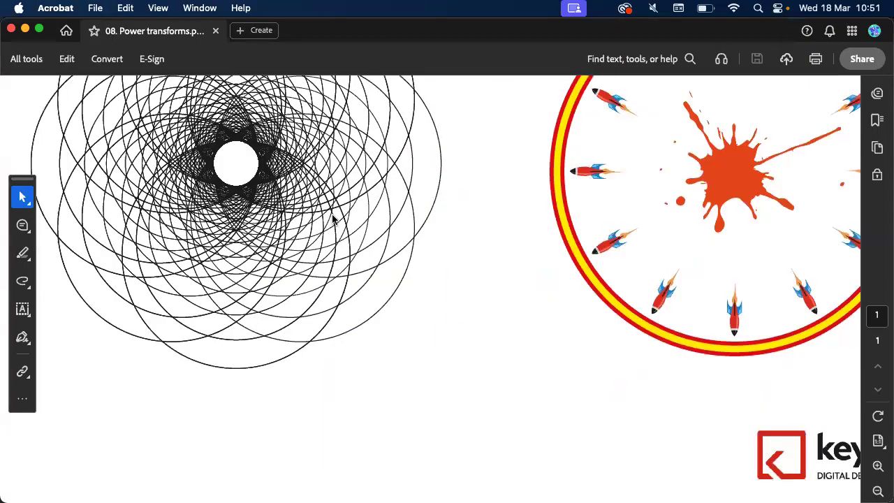
scroll(253, 234, up, 6)
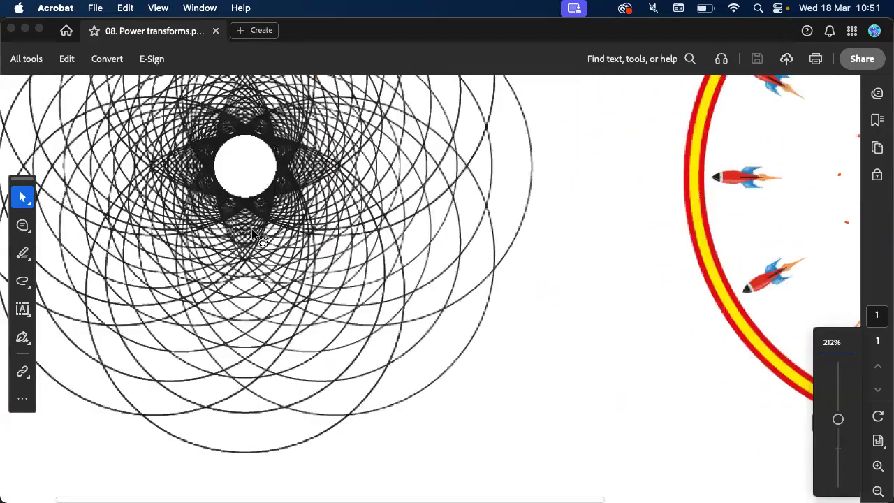
scroll(253, 234, left, 3)
scroll(253, 234, up, 4)
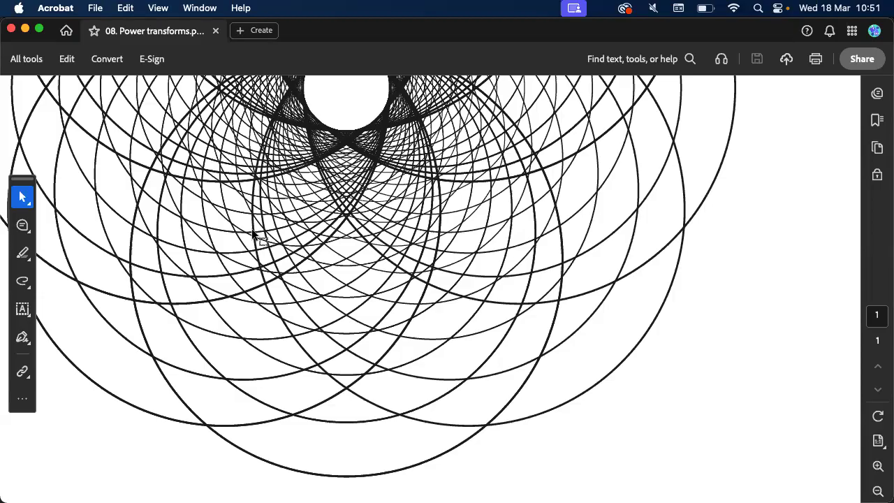
key(super+Tab)
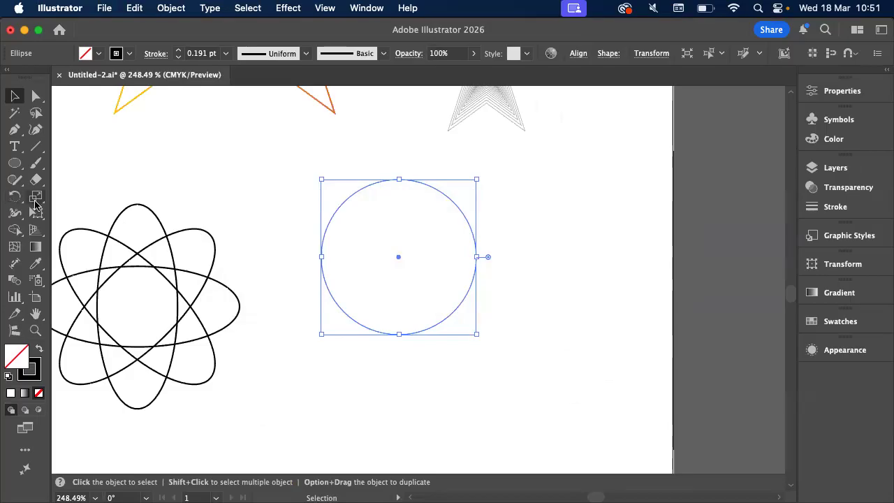
key(s)
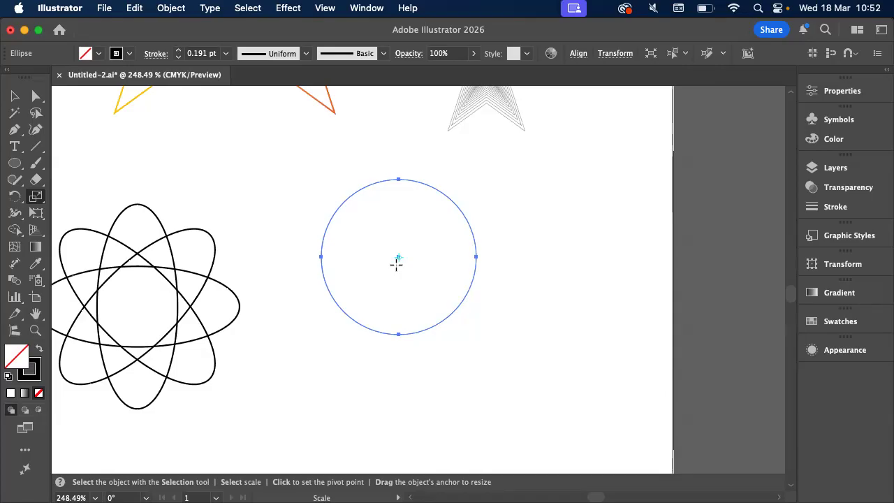
click(398, 333)
double_click(37, 199)
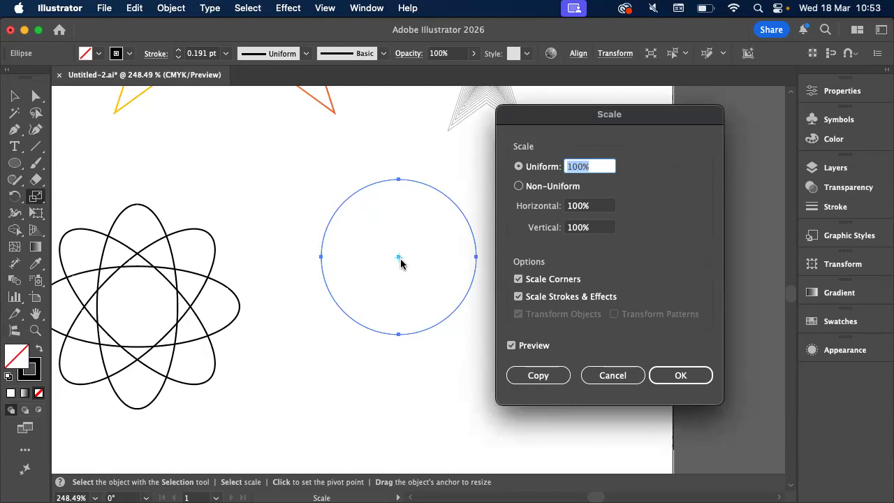
click(610, 375)
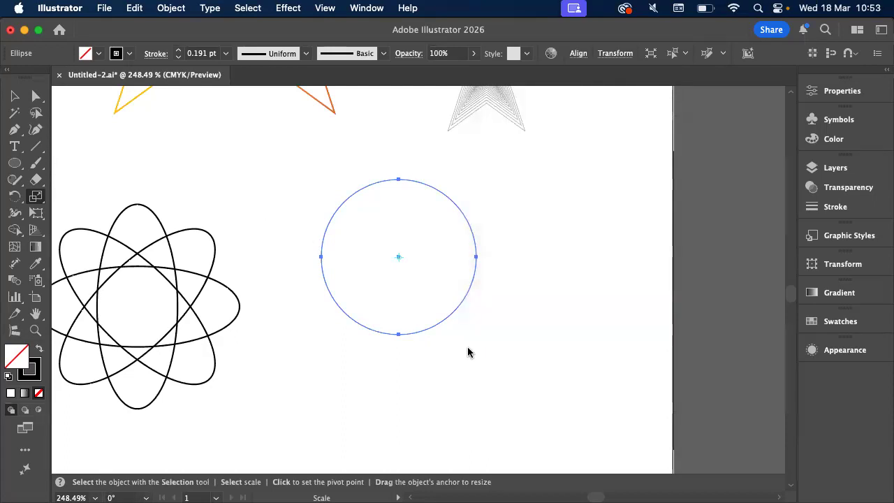
Place the scale pivot on the circle's bottom anchor and review the written transform instructions in Acrobat before returning to Illustrator
click(398, 334)
key(super+Tab)
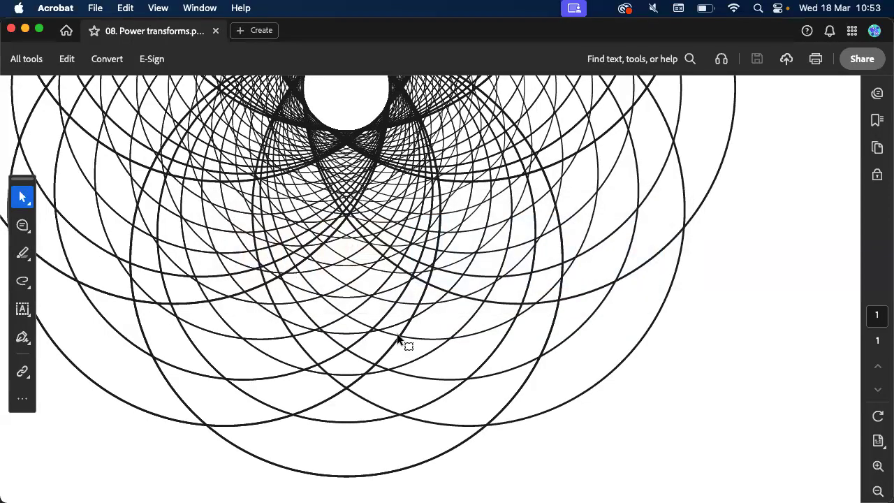
scroll(398, 335, up, 15)
scroll(397, 334, down, 10)
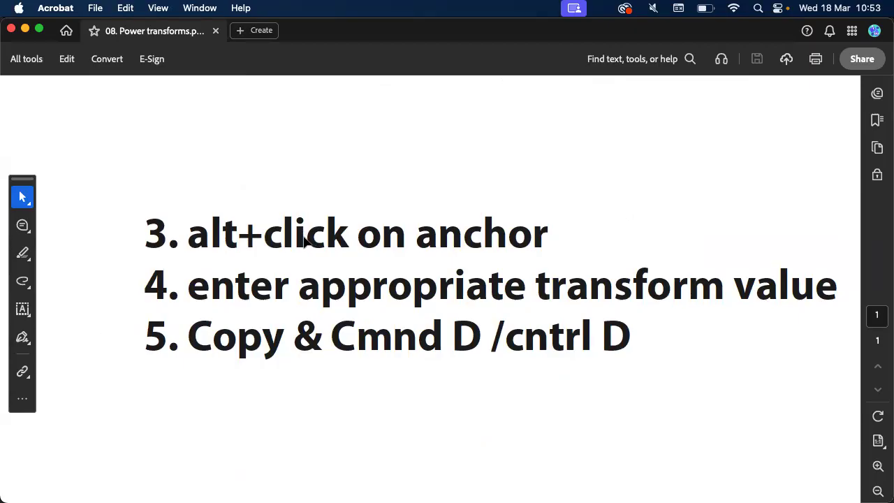
key(super+Tab)
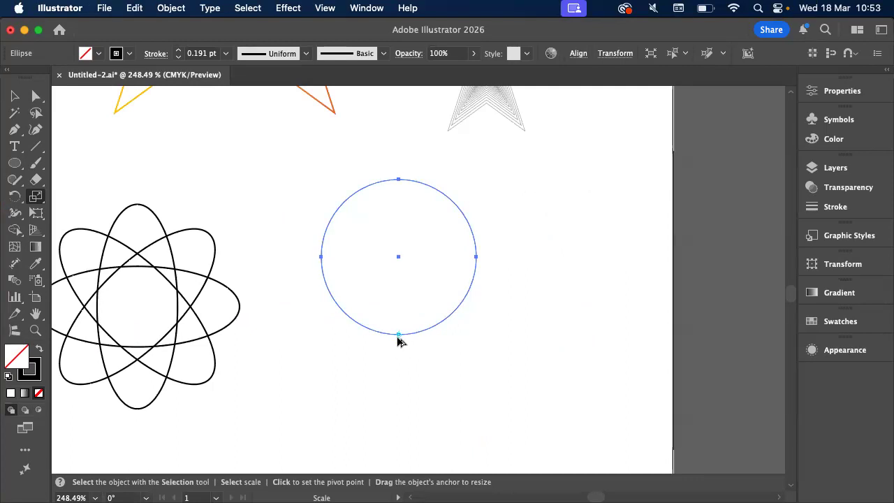
Make an 80% uniformly scaled copy of the circle from its bottom anchor and repeat the transform eight more times
click(398, 335)
alt+click(398, 335)
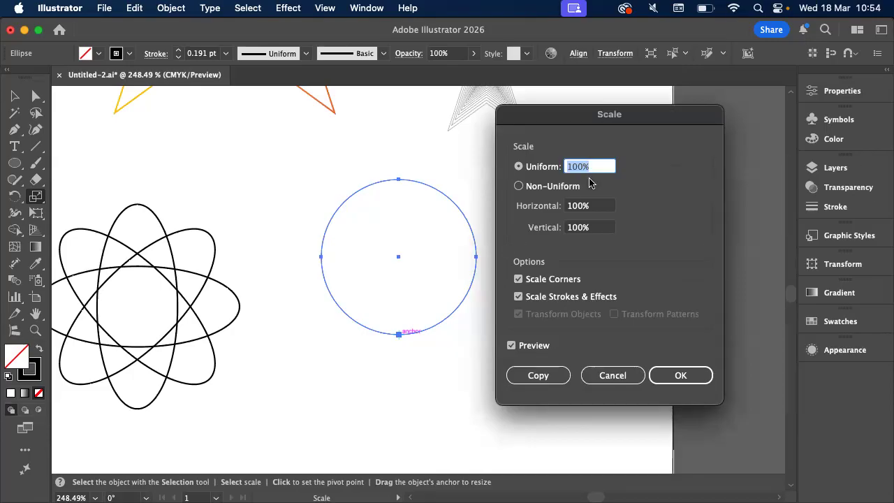
text(80)
click(553, 378)
key(super+d)
key(super+d)
key(super+d)
key(super+d)
key(super+d)
key(super+d)
key(super+d)
key(super+d)
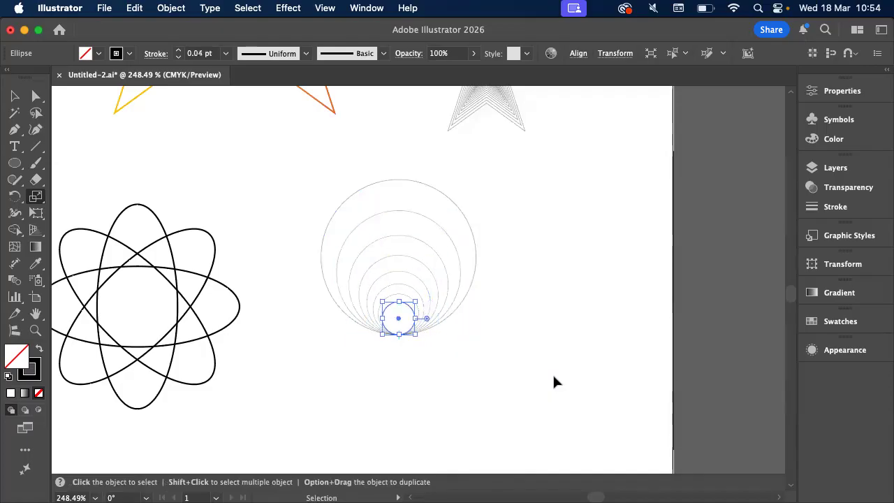
Select all the nested circles, raise their stroke weight to 1 pt, and deselect them
key(v)
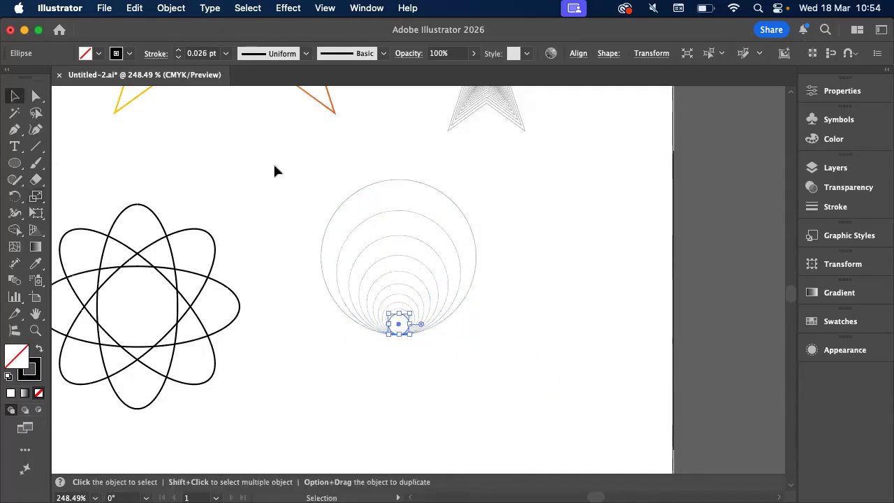
drag(273, 161, 529, 328)
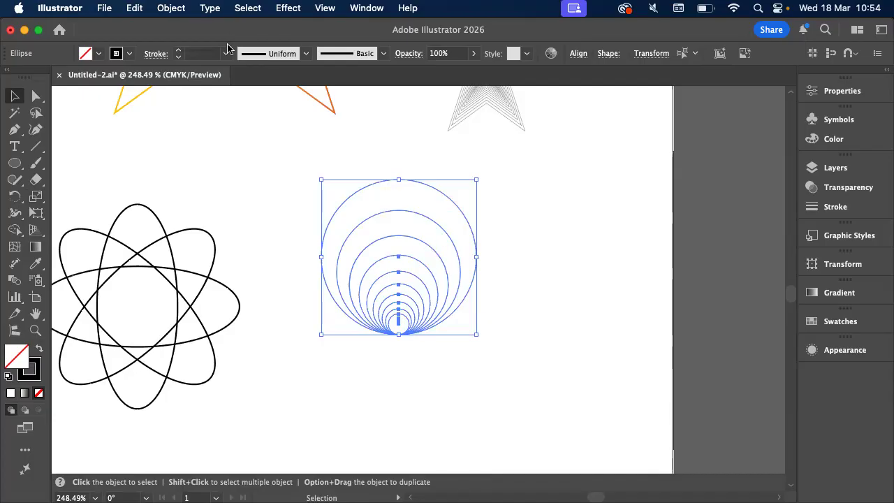
click(177, 49)
click(178, 50)
click(177, 50)
click(178, 49)
click(238, 184)
scroll(238, 184, down, 2)
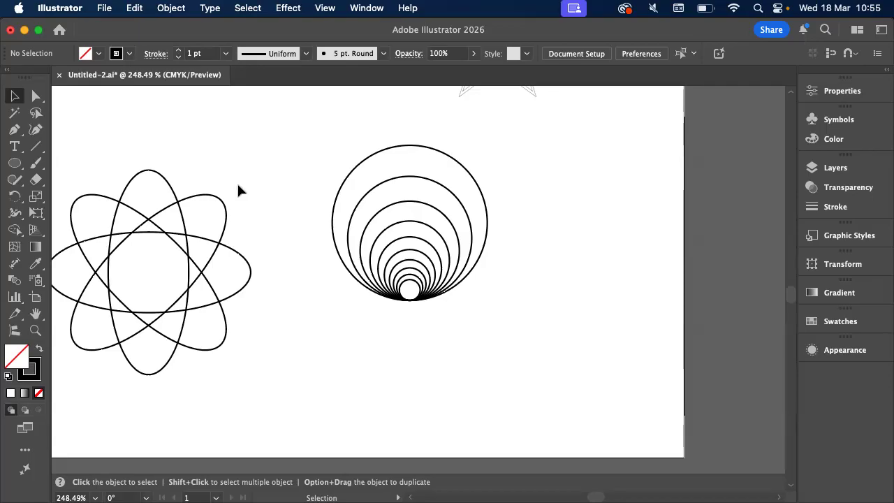
scroll(305, 146, up, 5)
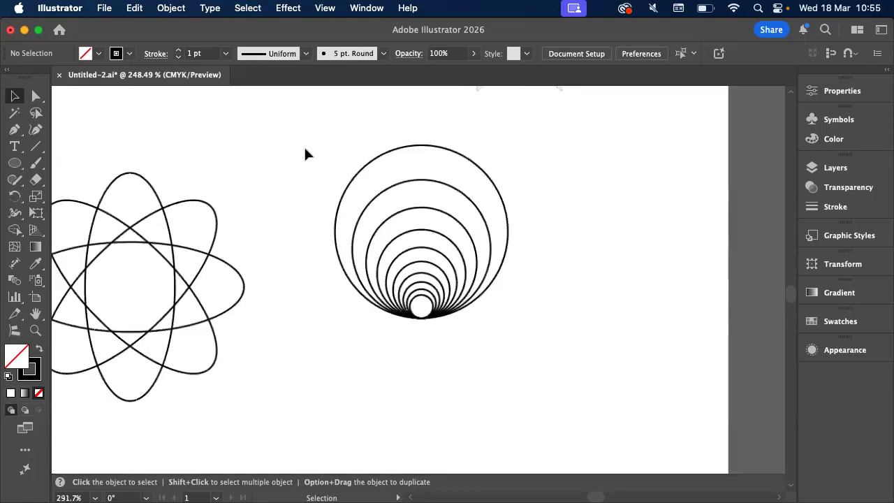
Undo the stroke change and all scaled copies, back to the single original circle
key(super+z)
key(super+z)
key(super+z)
key(super+z)
key(super+z)
key(super+z)
key(super+z)
key(super+z)
key(super+z)
key(super+z)
key(super+z)
key(super+z)
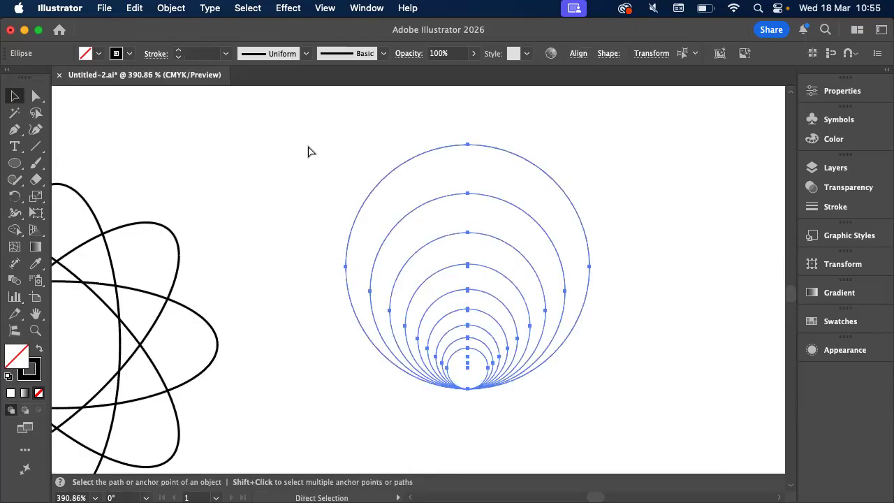
key(v)
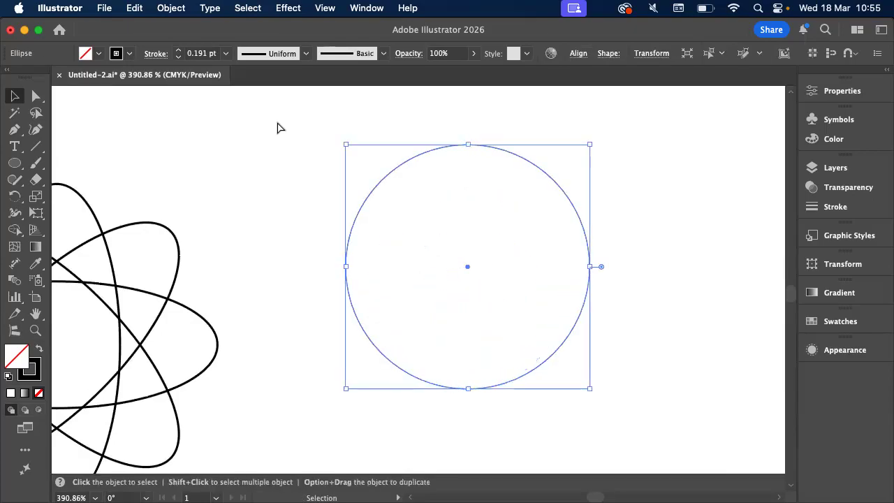
Set the original circle's stroke weight to 1 pt
click(178, 51)
click(179, 50)
click(178, 50)
click(178, 57)
click(179, 57)
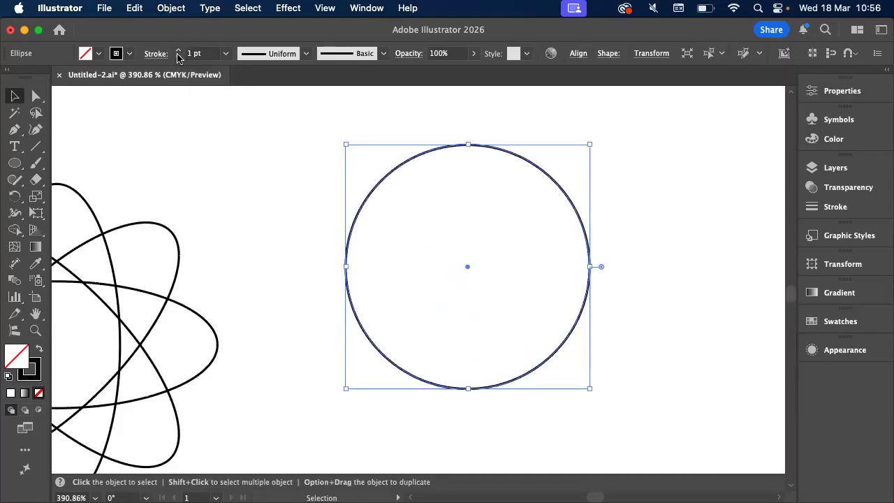
Create an 80% uniformly scaled copy of the 1 pt circle, using its bottom anchor as the pivot
click(36, 195)
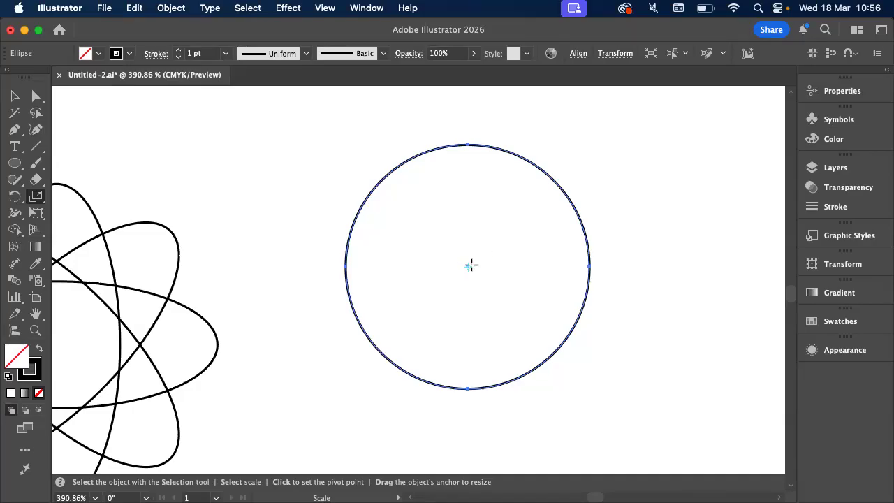
key(ctrl)
key(ctrl)
click(515, 201)
click(466, 388)
alt+click(468, 389)
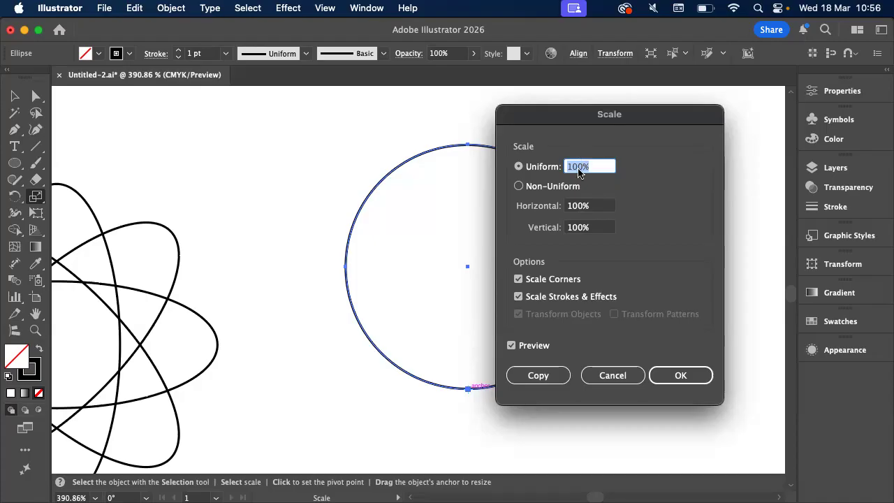
text(80)
click(547, 376)
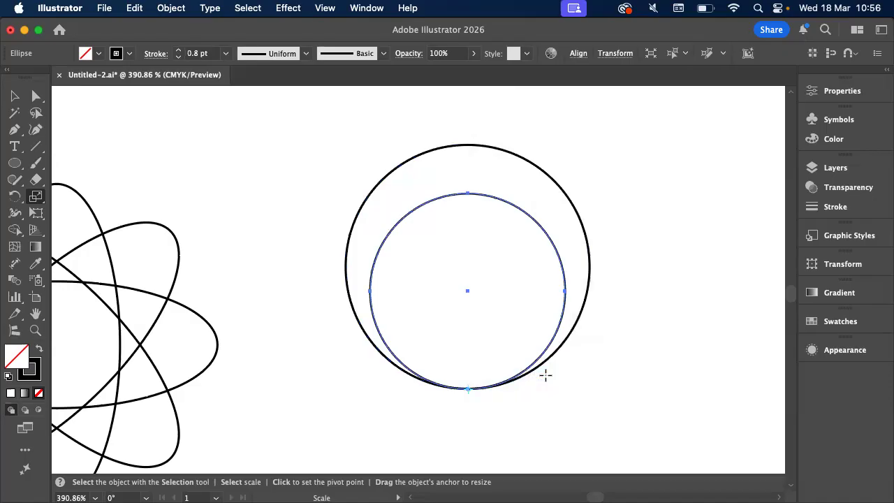
Repeat the 80% scaled copy eight more times toward the bottom anchor and deselect the circles
key(super)
key(super+d)
key(super+d)
key(super+d)
key(super+d)
key(super+d)
key(super+d)
key(super+d)
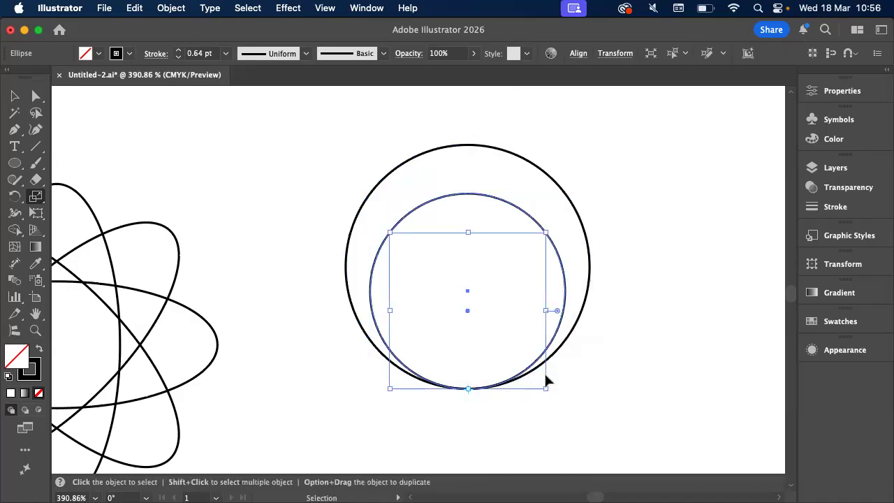
key(super+d)
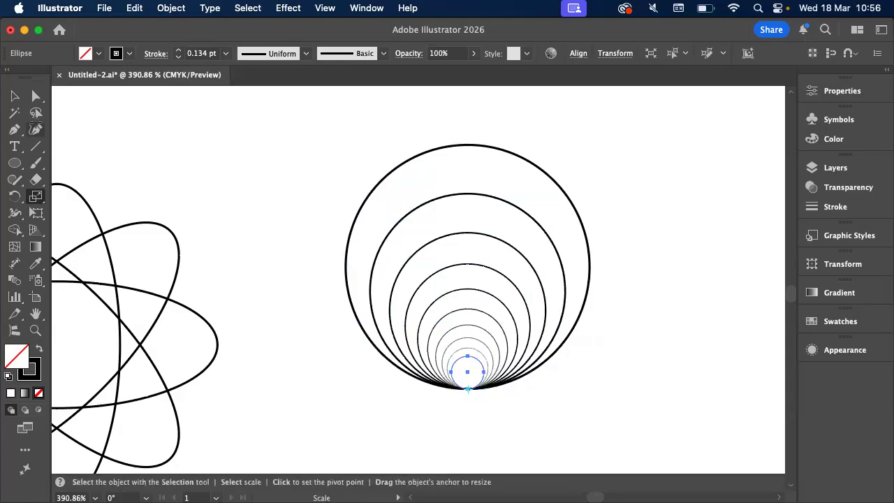
key(v)
click(349, 210)
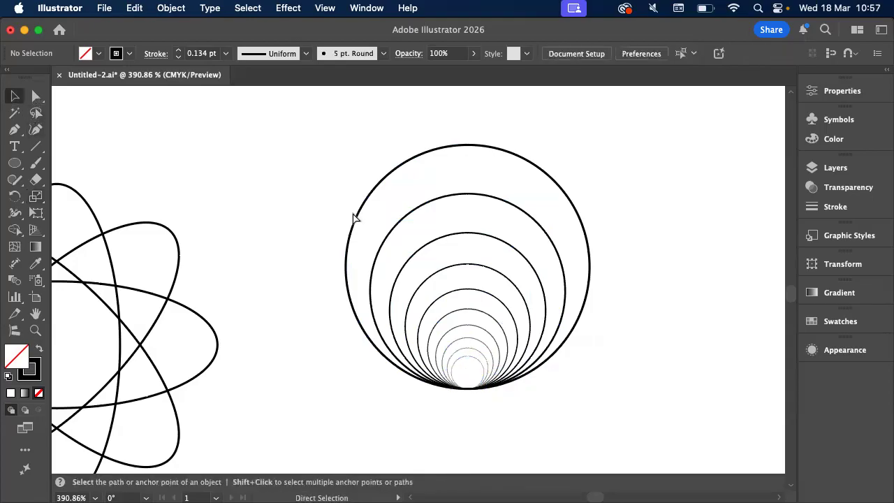
Undo the 80% scaled copies, leaving only the original 1 pt circle selected
key(super+z)
key(super+z)
key(super+z)
key(super+z)
key(super+z)
key(super+z)
key(super+z)
key(super+z)
key(super+z)
key(super+z)
key(super+z)
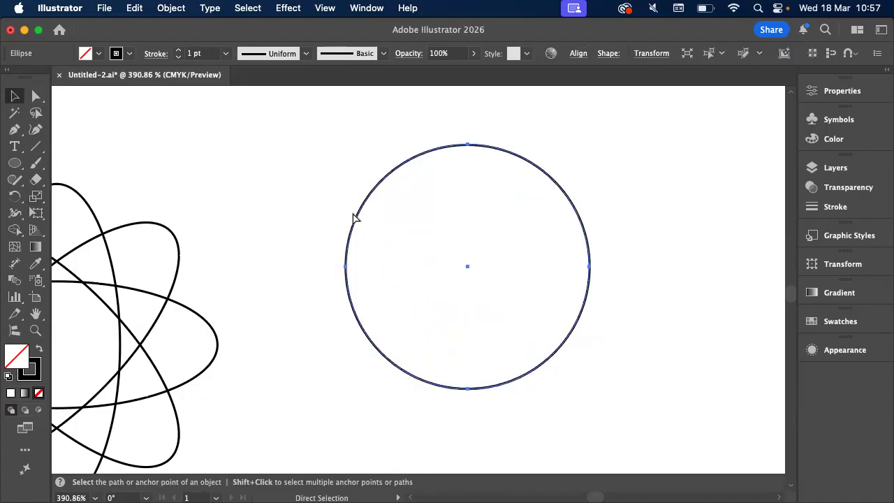
key(v)
Create a 90% uniformly scaled copy of the circle, using its bottom anchor as the pivot
click(35, 197)
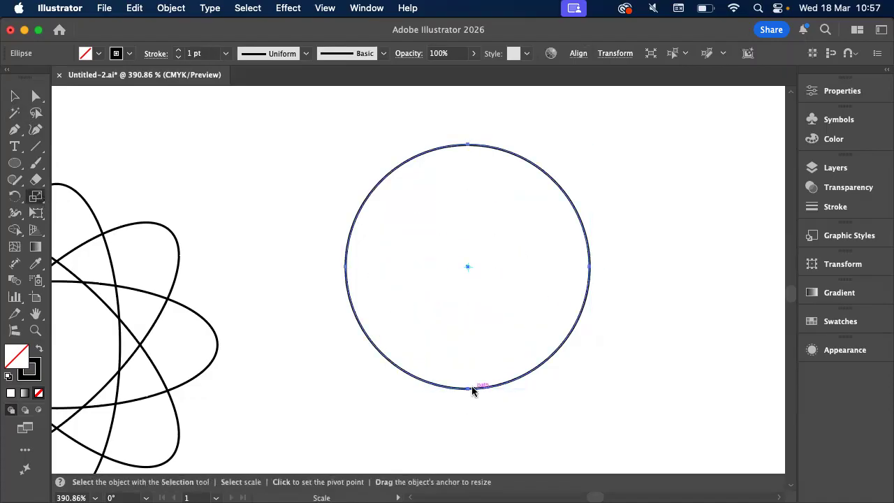
alt+click(467, 386)
text(90)
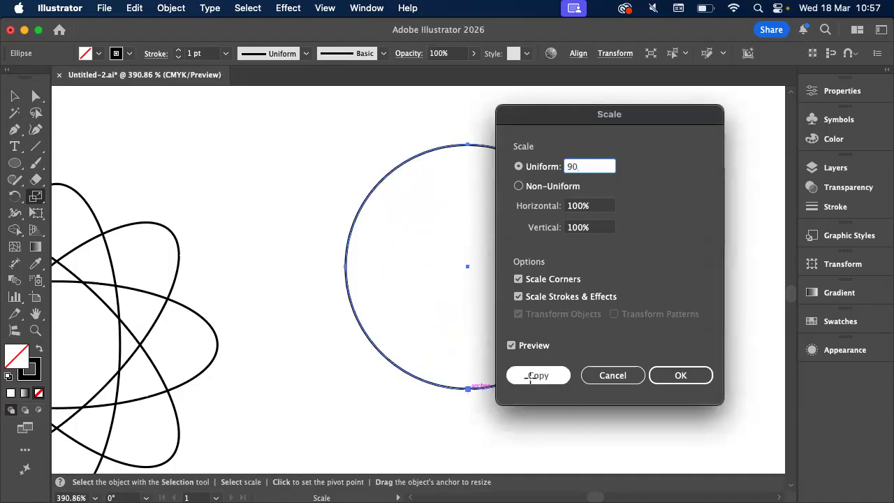
click(530, 377)
Repeat the 90% scaled copy 19 more times toward the bottom anchor and deselect the circles
key(super+d)
key(super+d)
key(super+d)
key(super+d)
key(super+d)
key(super+d)
key(super+d)
key(super+d)
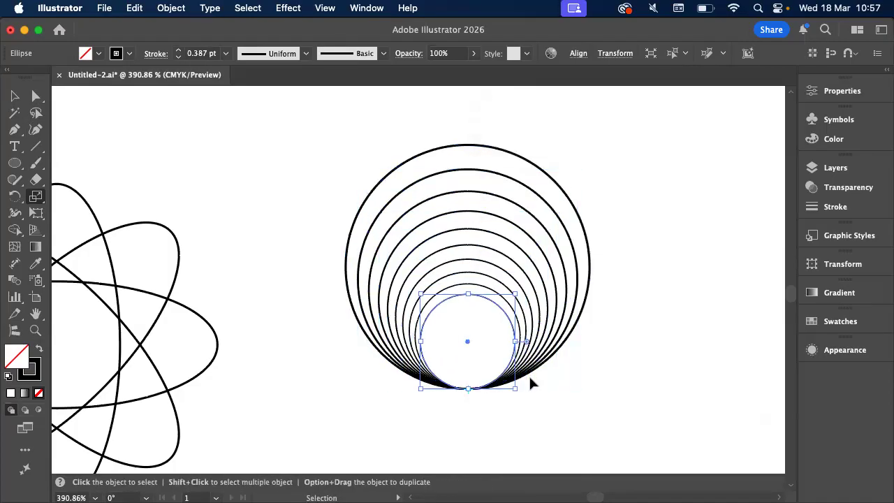
key(super+d)
key(super+d)
key(super+d)
key(super+d)
key(super+d)
key(super+d)
key(super+d)
key(super+d)
key(super+d)
key(super+d)
key(super+d)
click(13, 96)
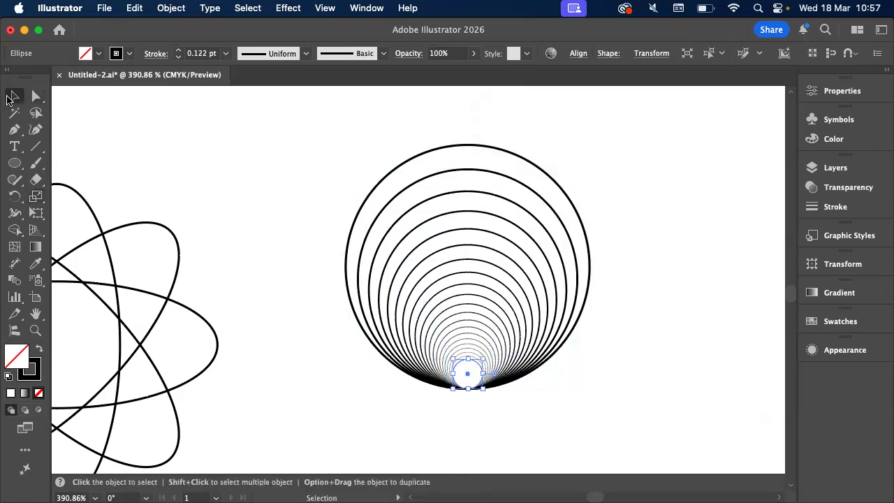
key(super+shift+a)
key(super+minus)
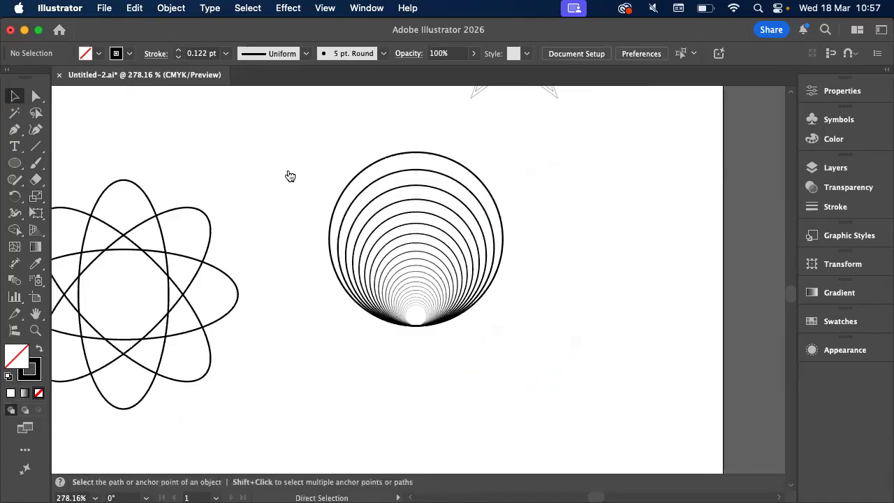
Switch to Acrobat, examine the overlapping-circles figure in the Power transforms exercise sheet, and return to Illustrator
key(super+Tab)
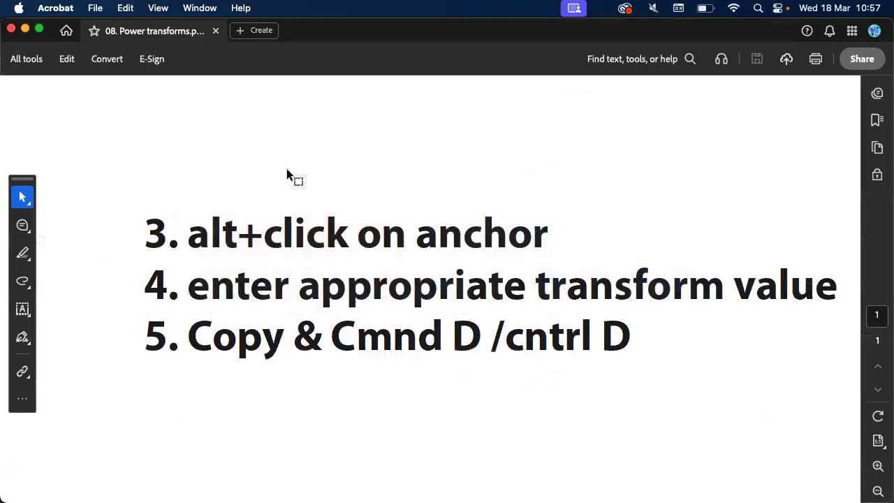
scroll(286, 168, down, 5)
scroll(286, 169, left, 7)
scroll(286, 169, down, 5)
scroll(286, 175, down, 8)
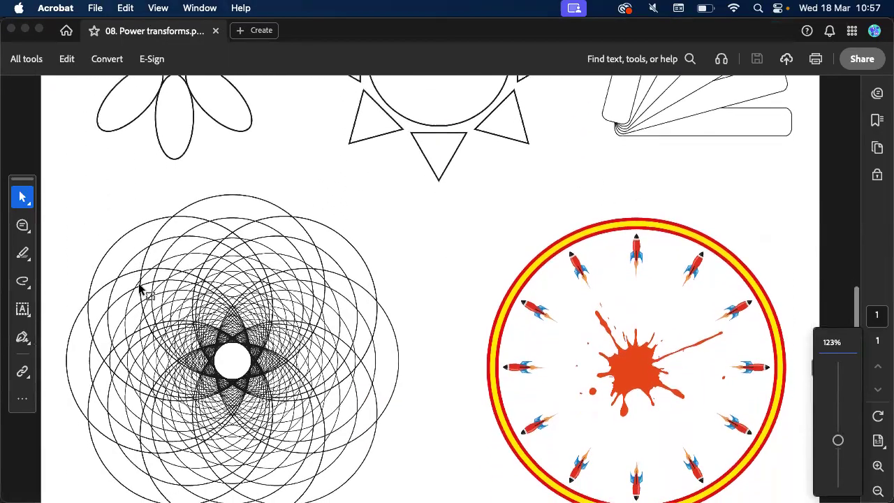
scroll(140, 289, up, 8)
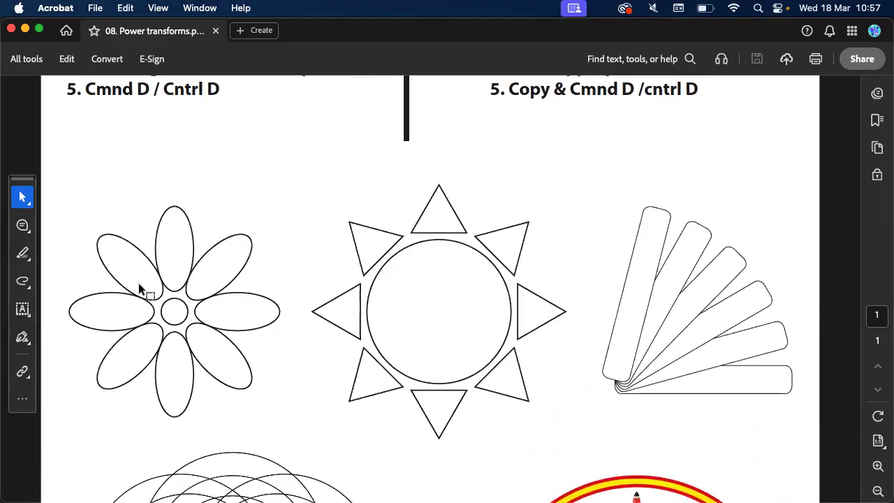
scroll(140, 289, down, 10)
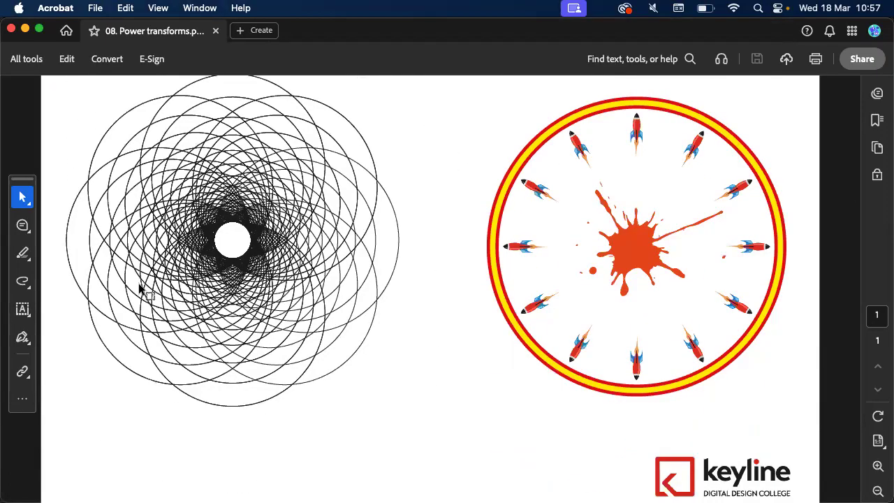
scroll(112, 213, up, 5)
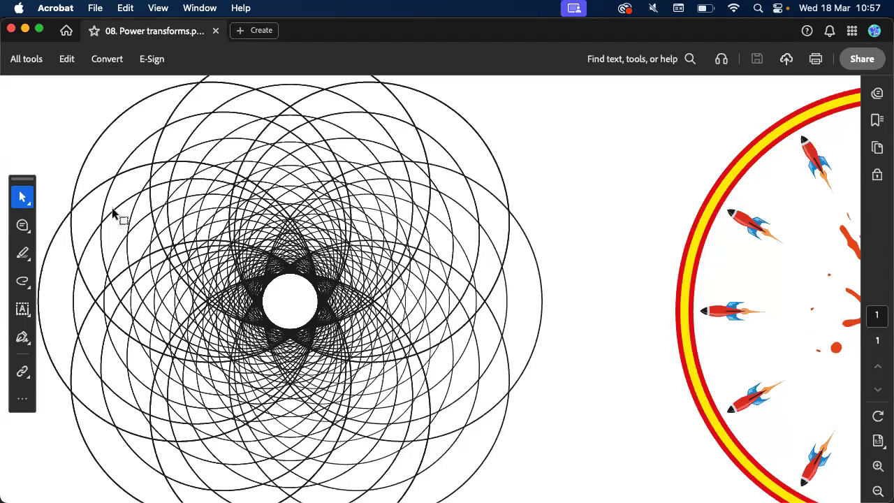
key(cmd+Tab)
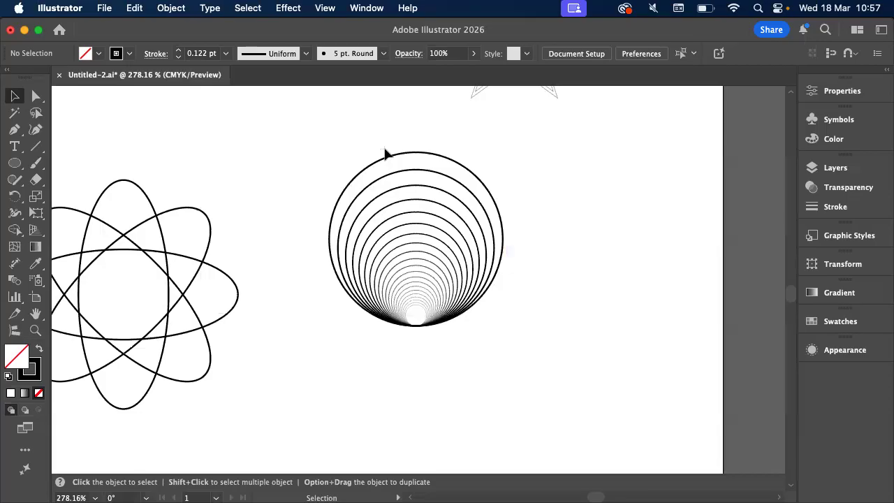
Set the stroke weight of the nested circles to 1 pt and deselect them
scroll(385, 154, up, 2)
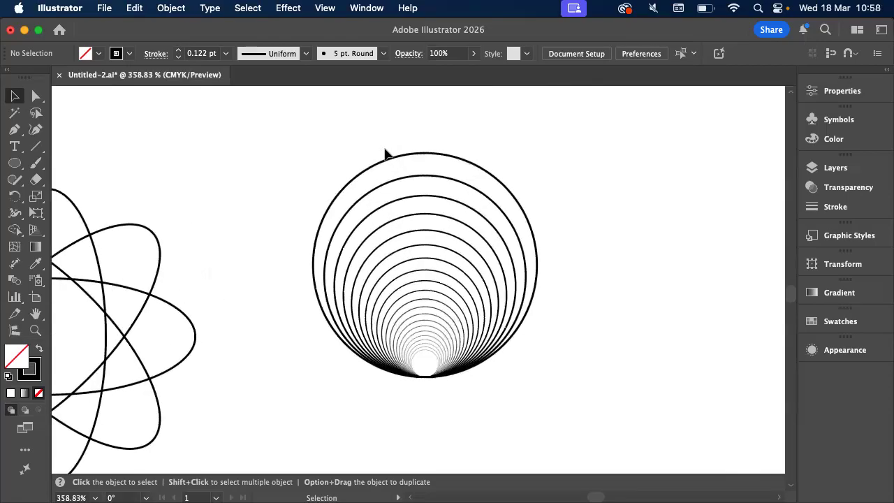
drag(384, 154, 566, 335)
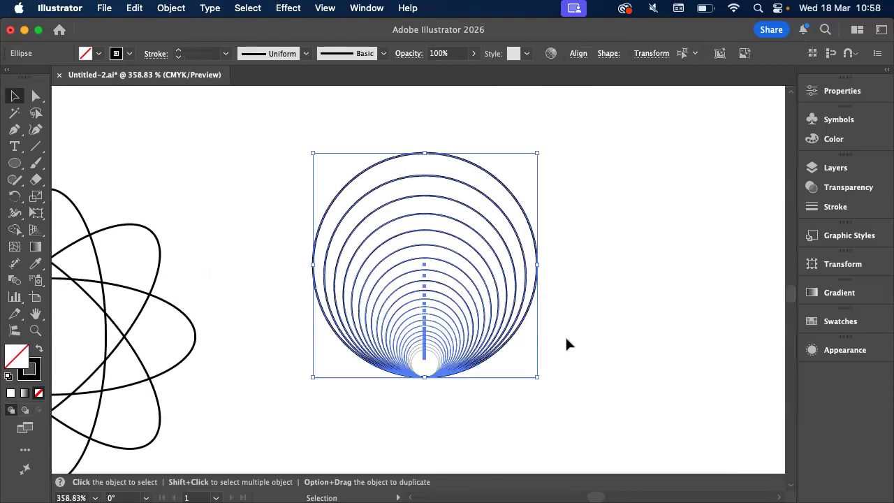
click(226, 54)
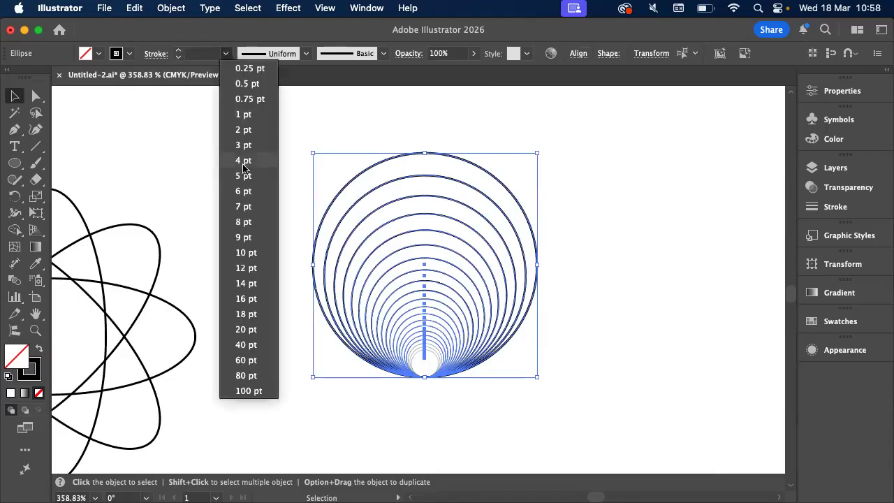
click(258, 122)
click(292, 141)
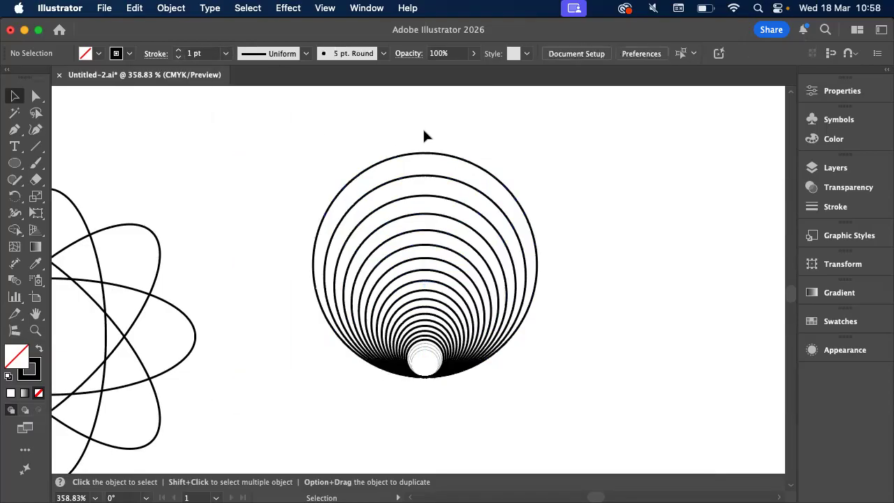
scroll(424, 135, up, 2)
click(424, 176)
drag(423, 216, 424, 213)
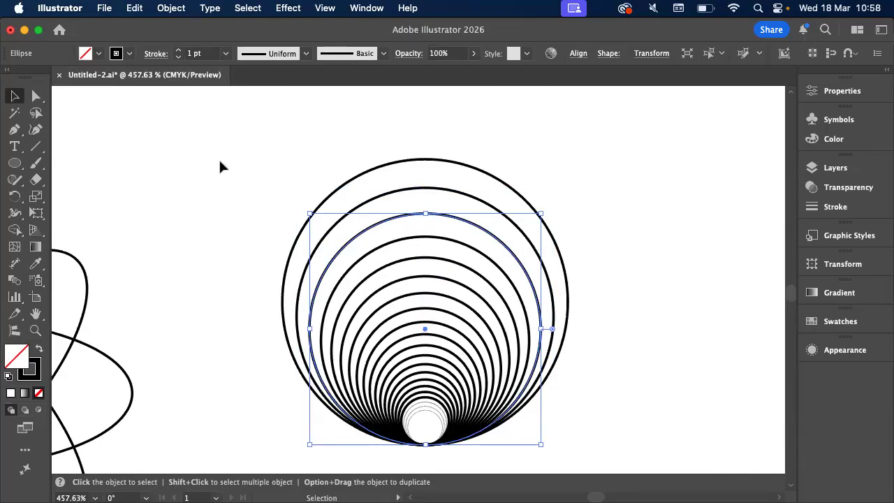
scroll(325, 143, down, 2)
scroll(325, 143, right, 2)
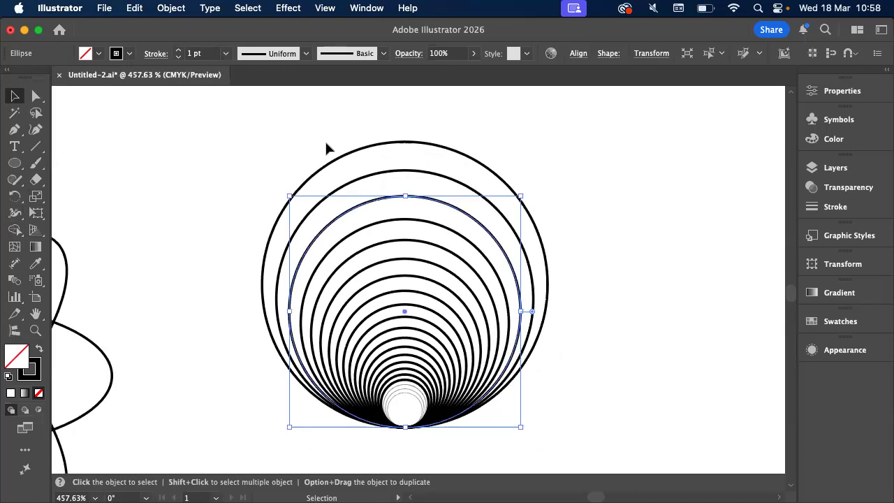
click(265, 165)
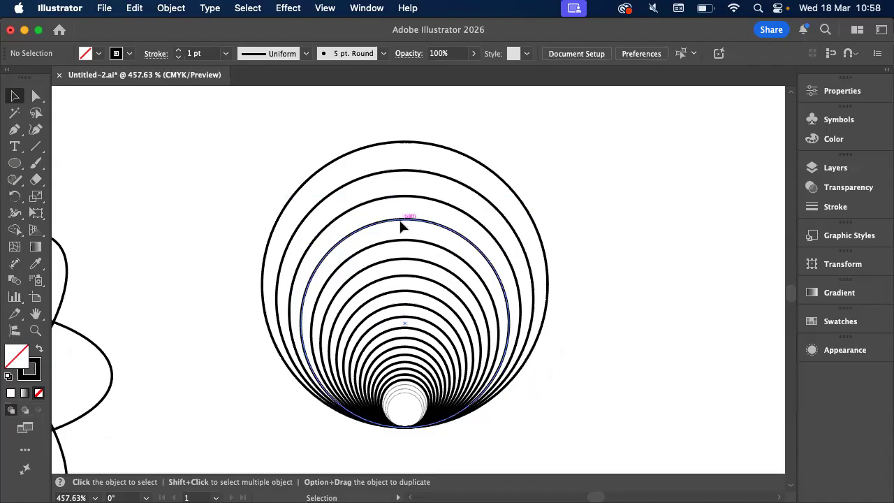
drag(384, 266, 42, 228)
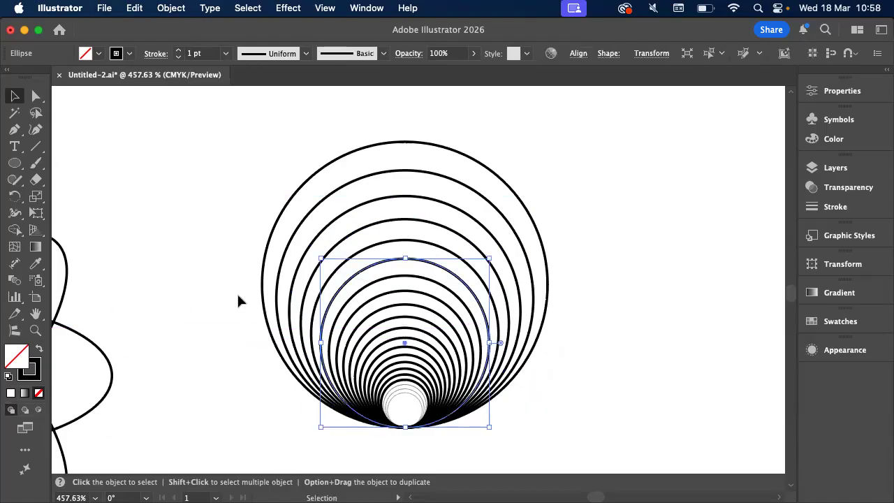
click(355, 232)
click(356, 233)
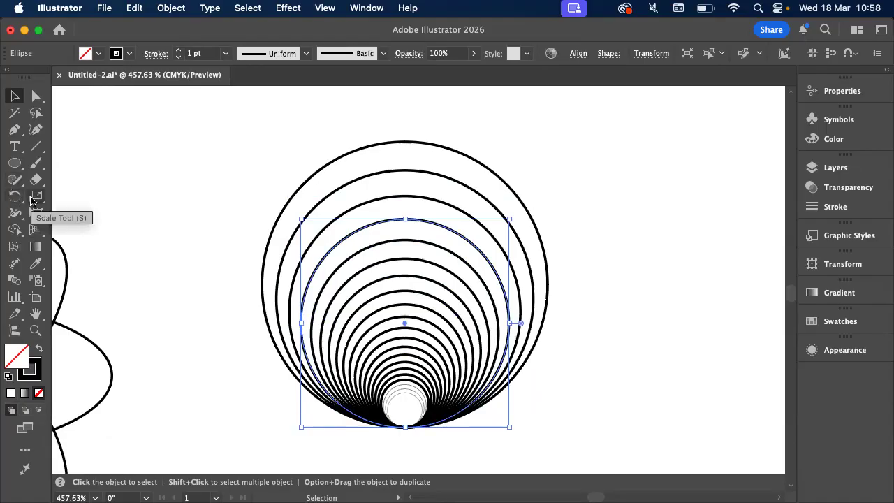
click(171, 7)
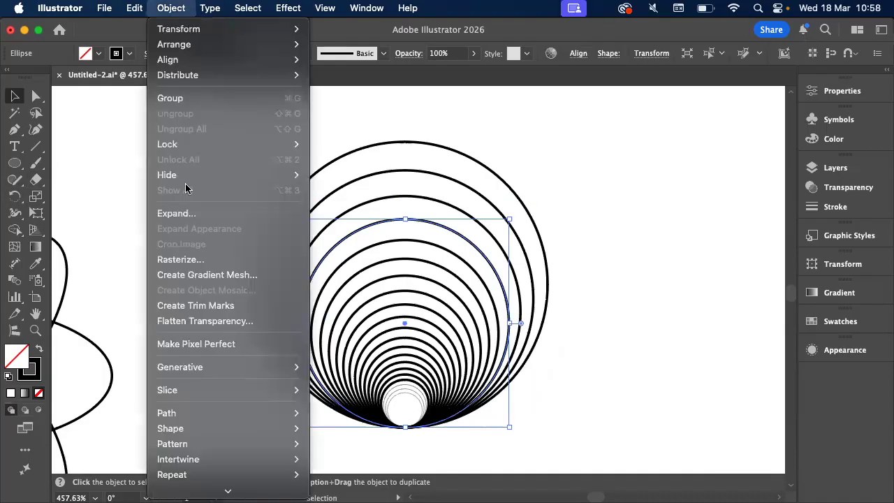
mouse_move(200, 372)
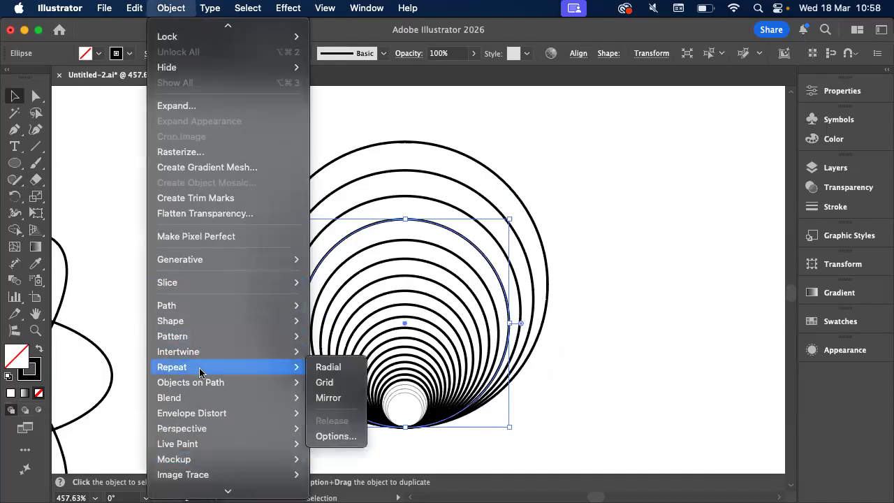
click(612, 220)
Select all the nested circles, including the smallest ones, and group them
drag(366, 136, 543, 400)
key(a)
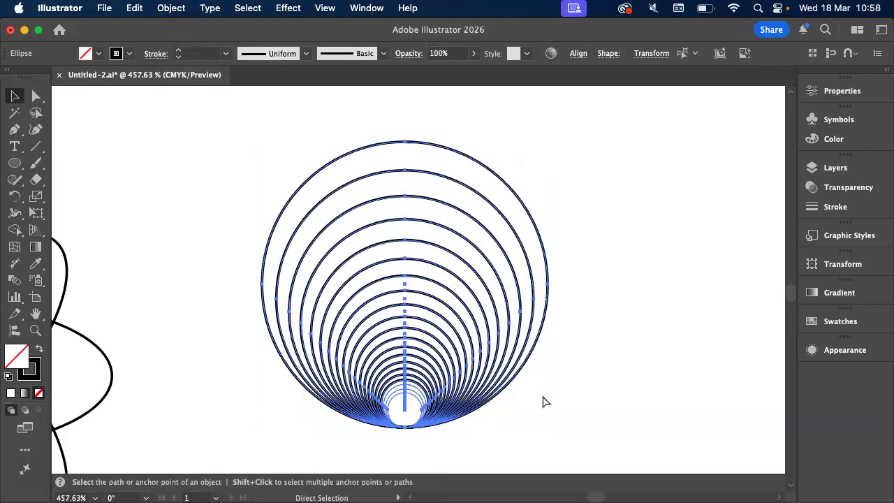
key(v)
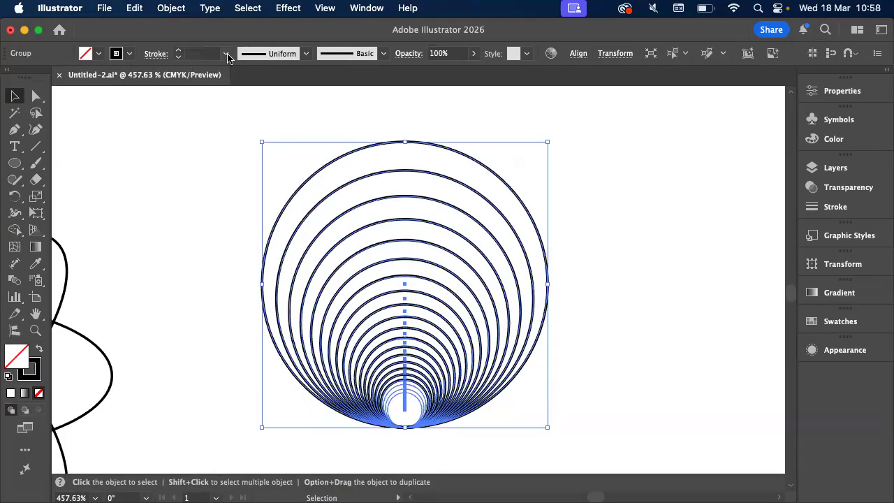
Set the stroke weight of the circle group to 0.5 pt and deselect it
click(226, 53)
click(241, 99)
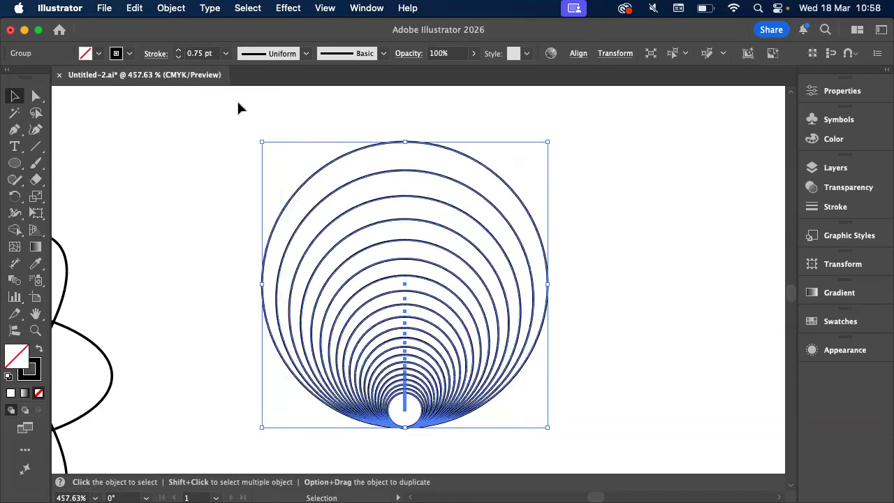
click(178, 57)
click(186, 140)
Move the nested-circle group slightly upward and apply a Radial repeat to it
scroll(186, 140, down, 2)
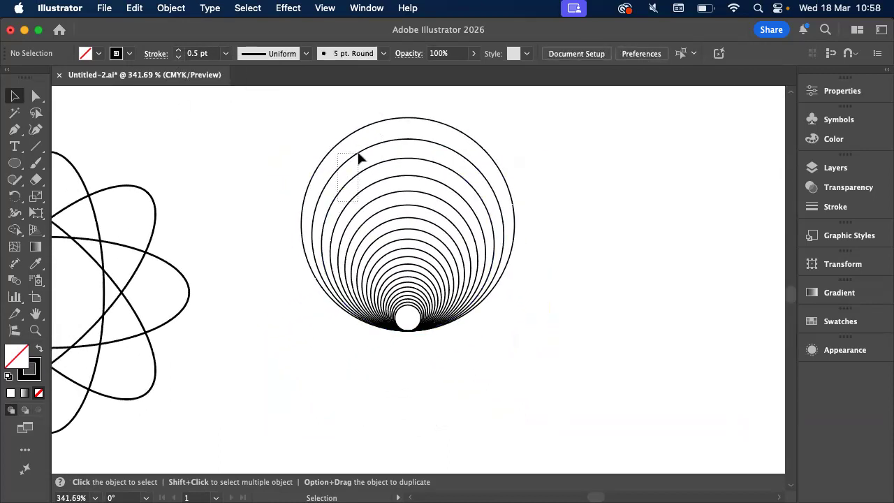
click(372, 168)
drag(371, 172, 371, 159)
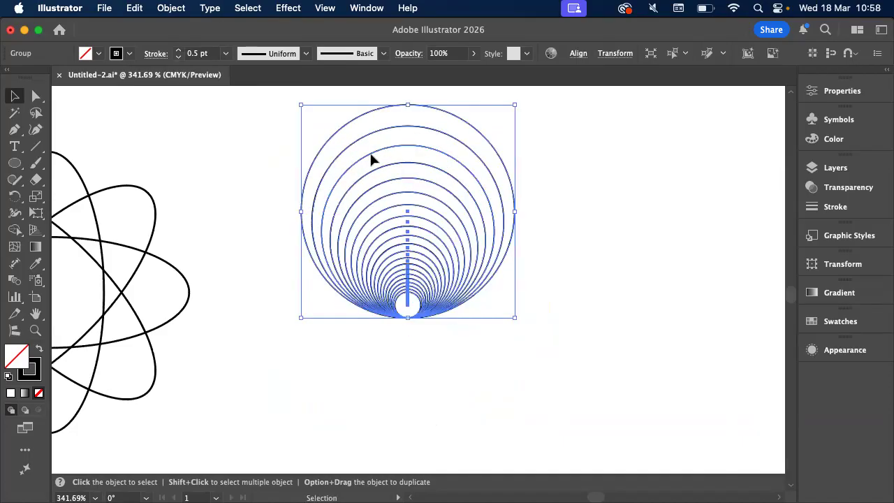
click(175, 7)
mouse_move(267, 491)
mouse_move(259, 339)
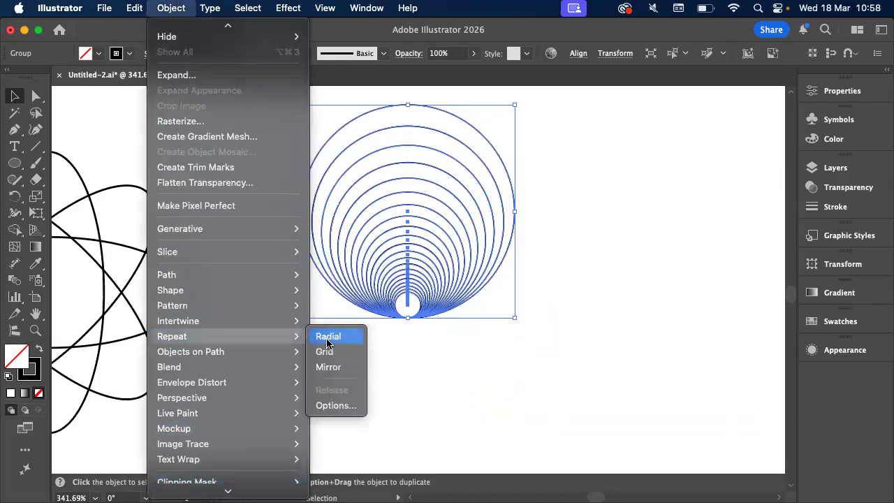
click(327, 338)
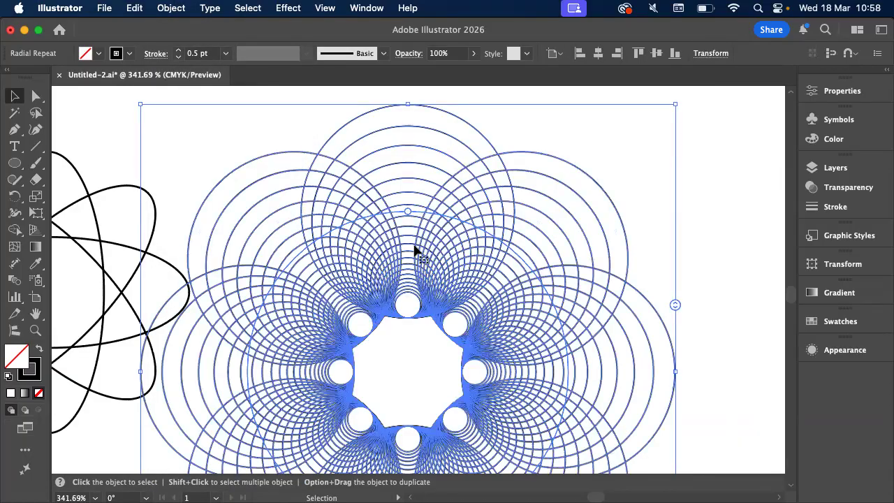
Reduce the radial repeat's radius until the circle groups overlap around a small central hole, and deselect it
scroll(413, 245, down, 2)
drag(412, 164, 413, 237)
click(626, 174)
scroll(628, 175, down, 1)
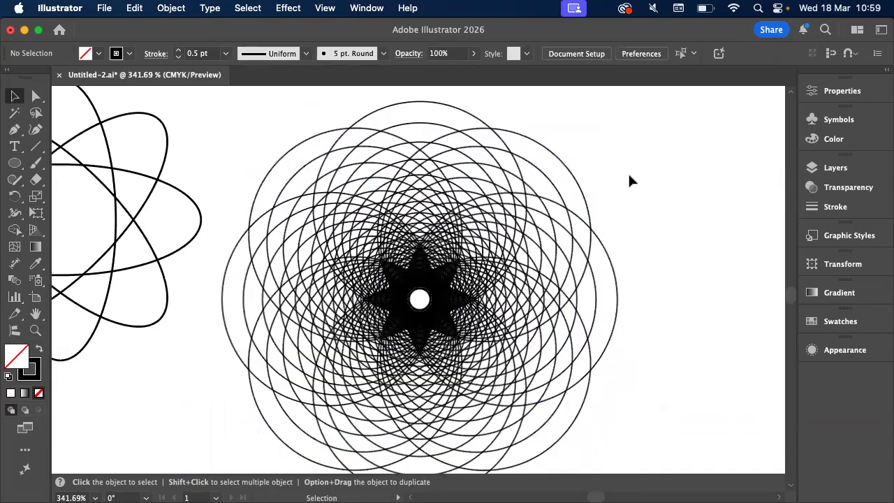
scroll(628, 174, down, 1)
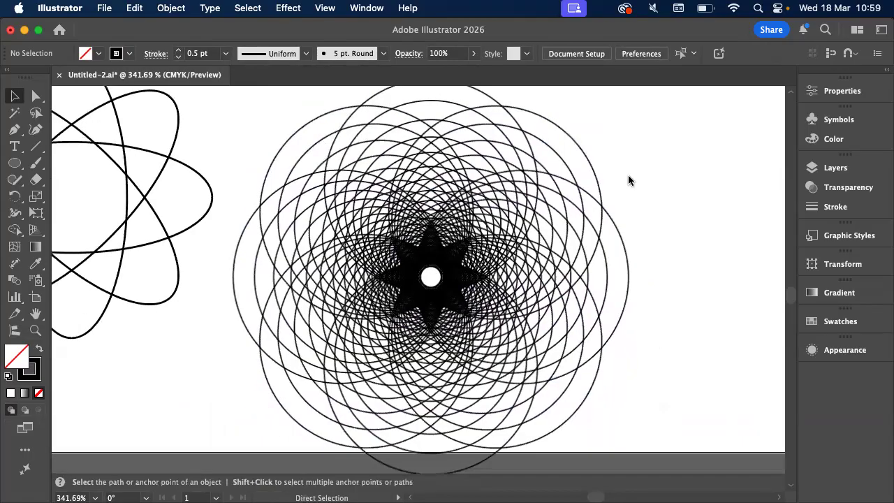
Switch to Acrobat, compare the result with the reference overlapping-circles figure, and return to Illustrator
key(super+Tab)
scroll(450, 271, down, 1)
scroll(450, 276, down, 1)
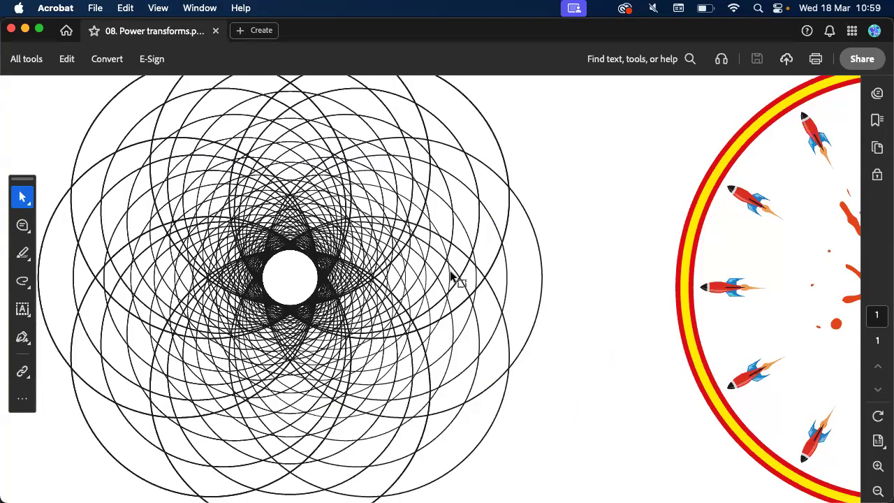
key(super+Tab)
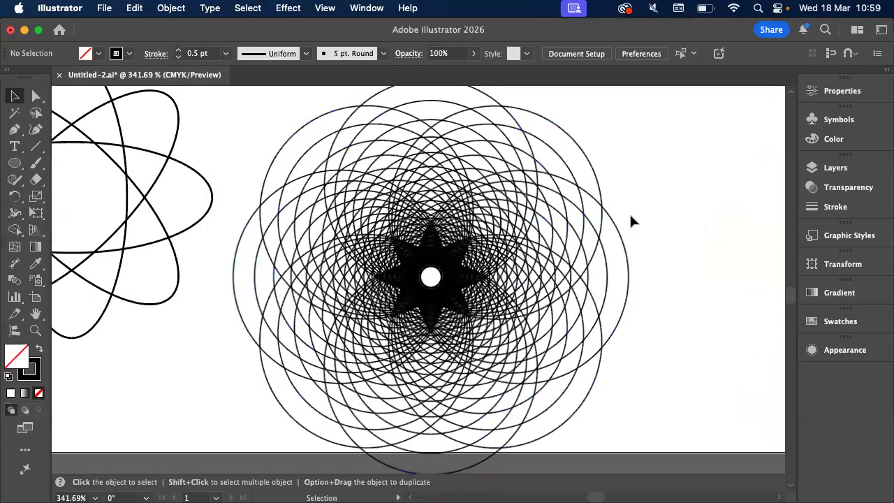
Move the overlapping-circles figure upward so that it fits inside the artboard, and deselect it
scroll(630, 216, down, 2)
drag(572, 259, 577, 225)
click(708, 230)
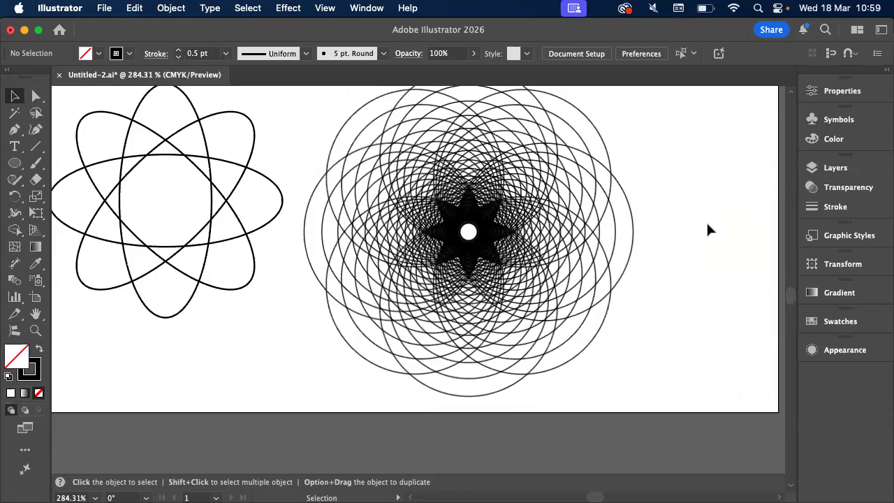
scroll(707, 230, up, 2)
scroll(708, 230, right, 2)
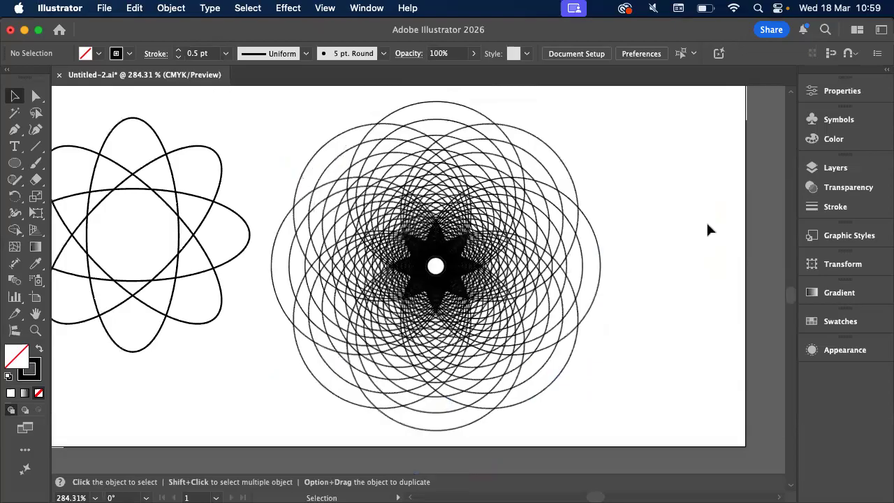
scroll(708, 230, up, 1)
scroll(708, 230, left, 2)
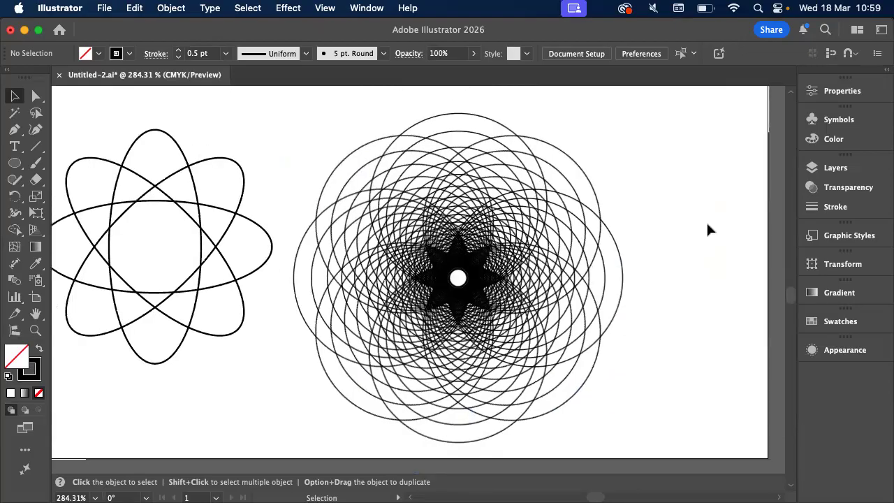
Switch to Acrobat and review the exercise sheet's figures, including the rocket circle
key(super+Tab)
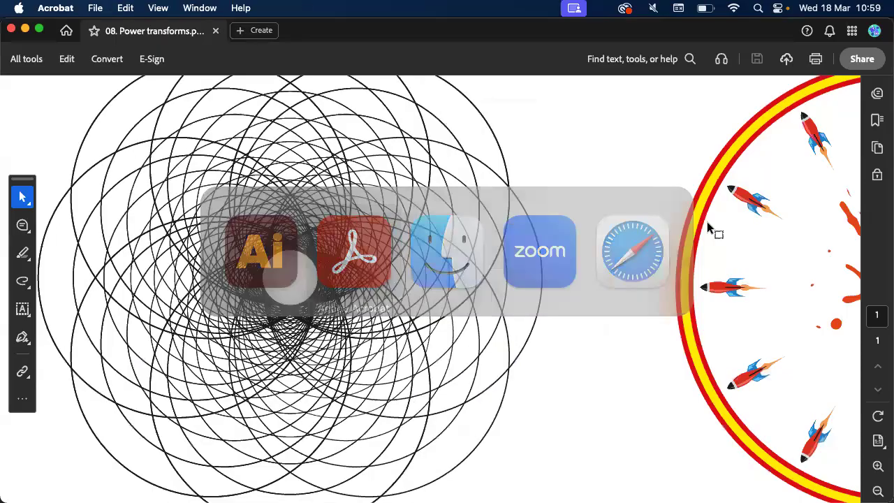
scroll(707, 223, down, 5)
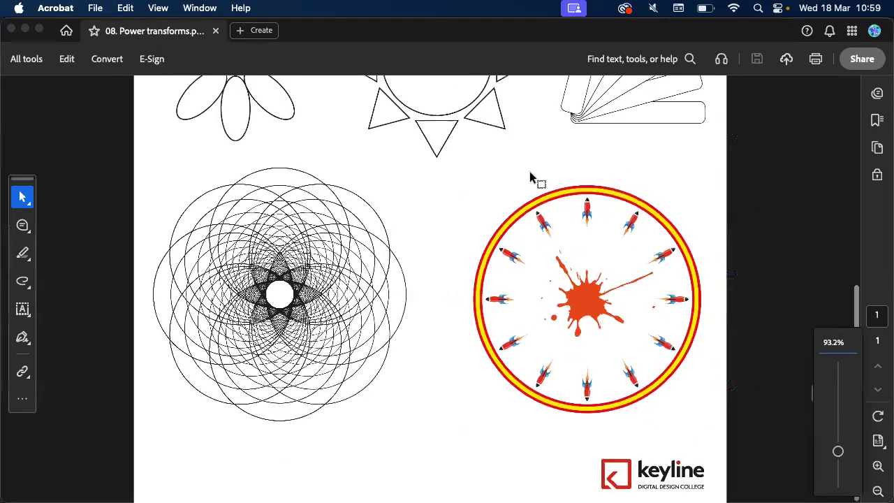
scroll(530, 177, up, 3)
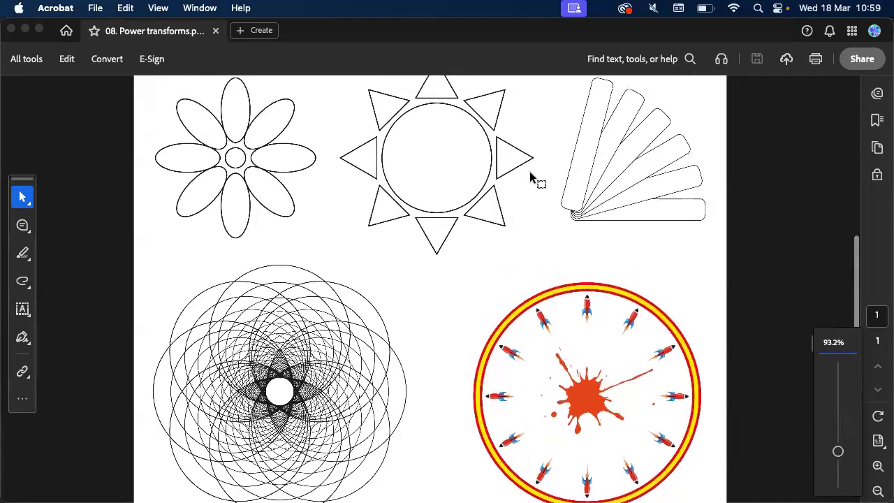
scroll(530, 177, up, 1)
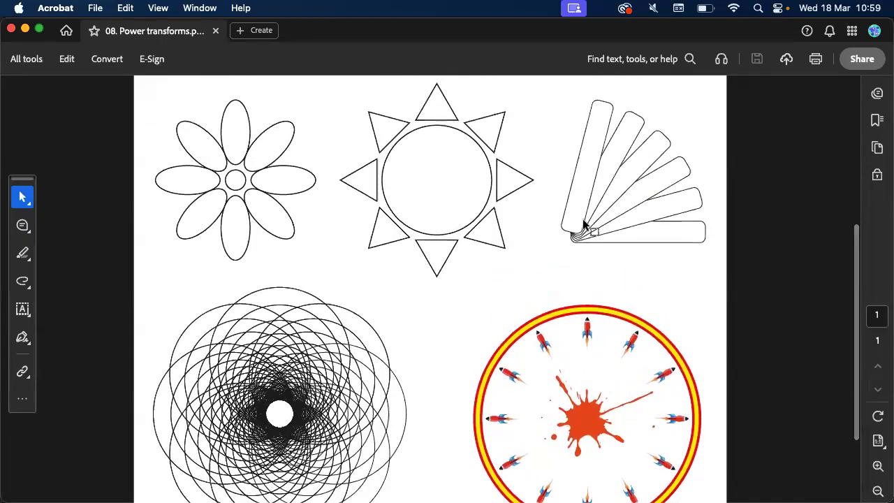
Examine the exercise sheet's flower, sun and fan figures, focusing on the fan of overlapping rounded bars
scroll(717, 165, up, 6)
scroll(717, 163, up, 3)
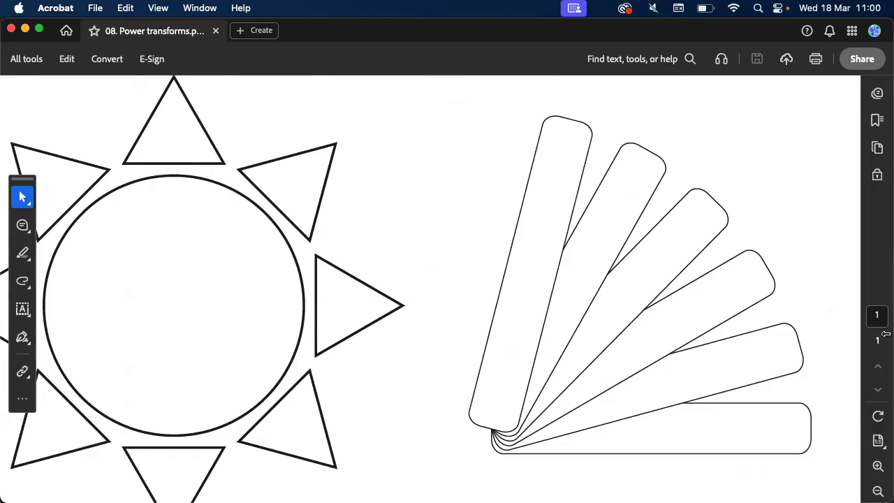
scroll(691, 289, down, 5)
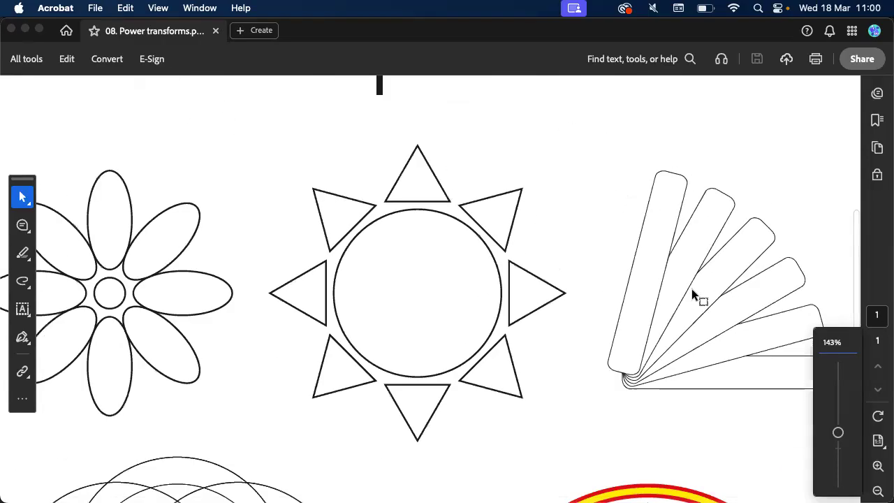
scroll(692, 288, down, 5)
scroll(691, 288, down, 5)
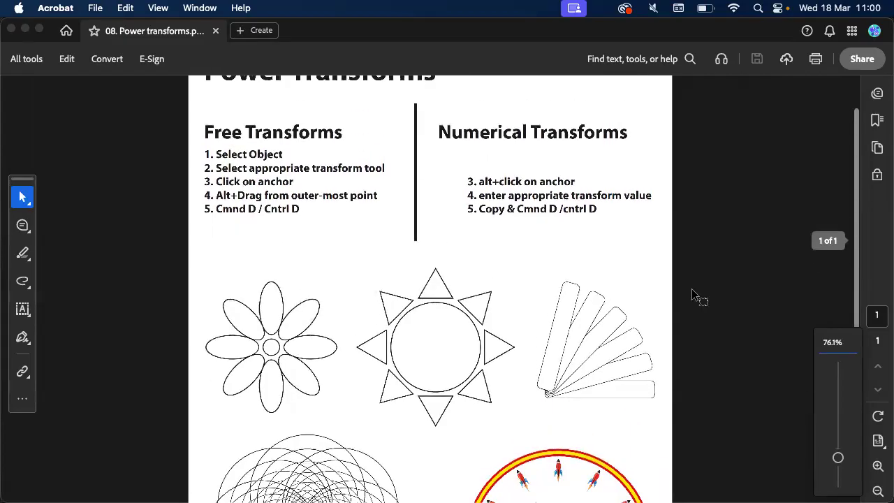
scroll(702, 265, down, 5)
scroll(704, 260, up, 1)
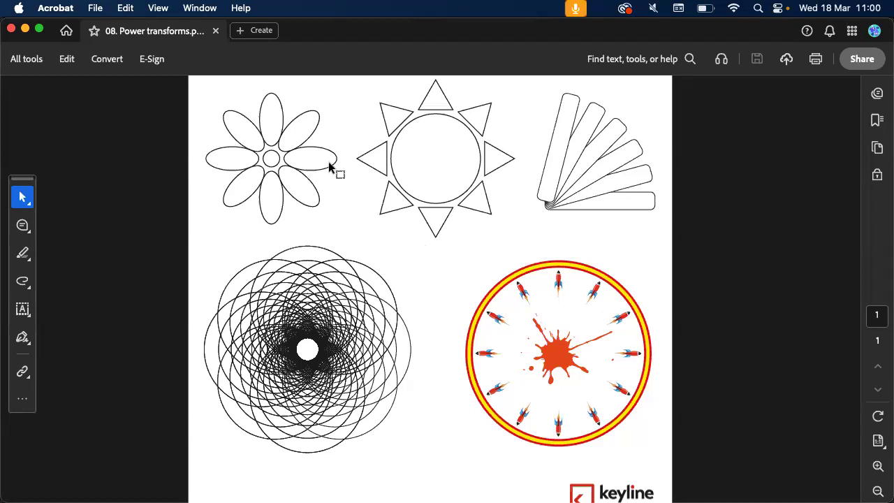
scroll(330, 166, up, 5)
scroll(329, 164, up, 1)
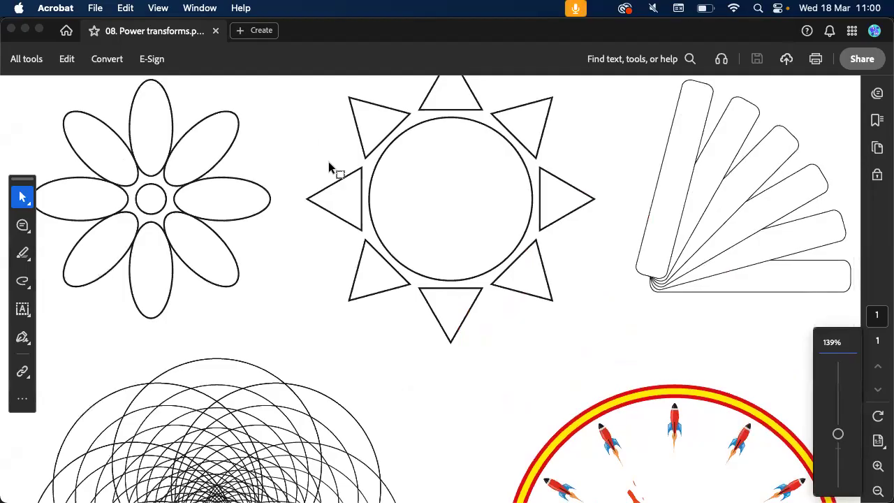
scroll(674, 156, up, 1)
scroll(674, 156, right, 1)
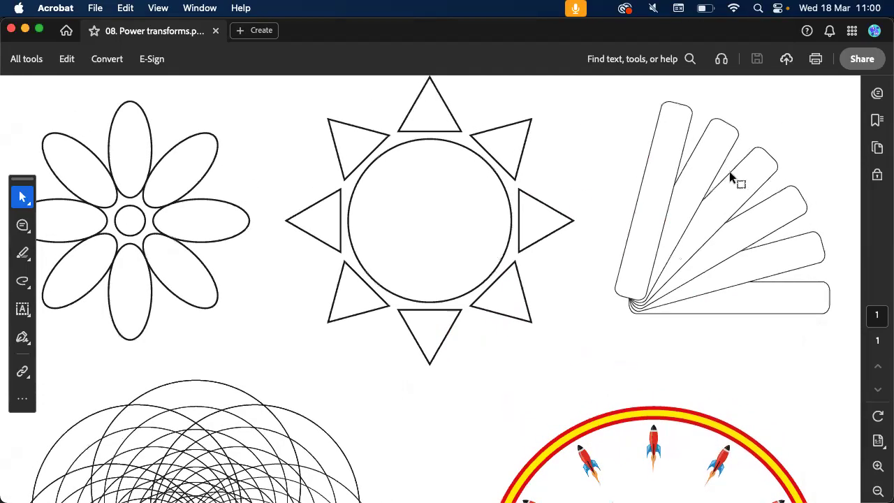
scroll(729, 171, up, 10)
scroll(730, 171, down, 2)
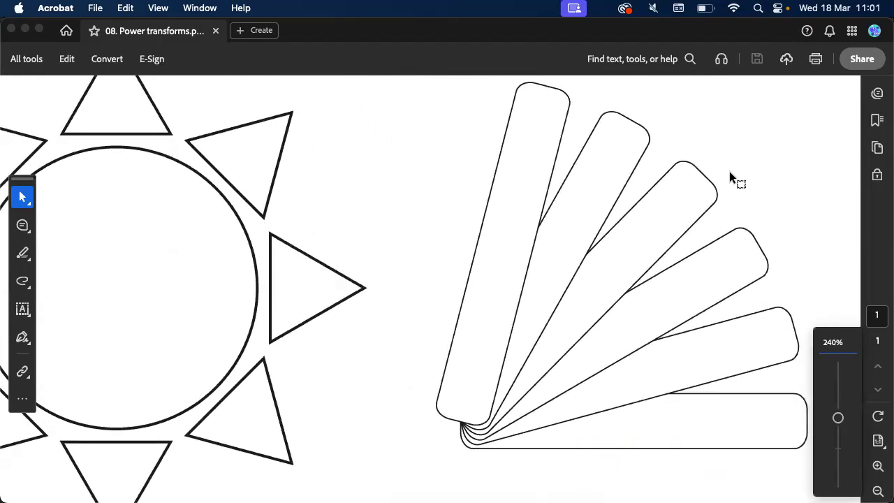
Switch to Illustrator, move the overlapping-circles figure to the artboard's right edge, and delete the four-ellipse flower
key(super+Tab)
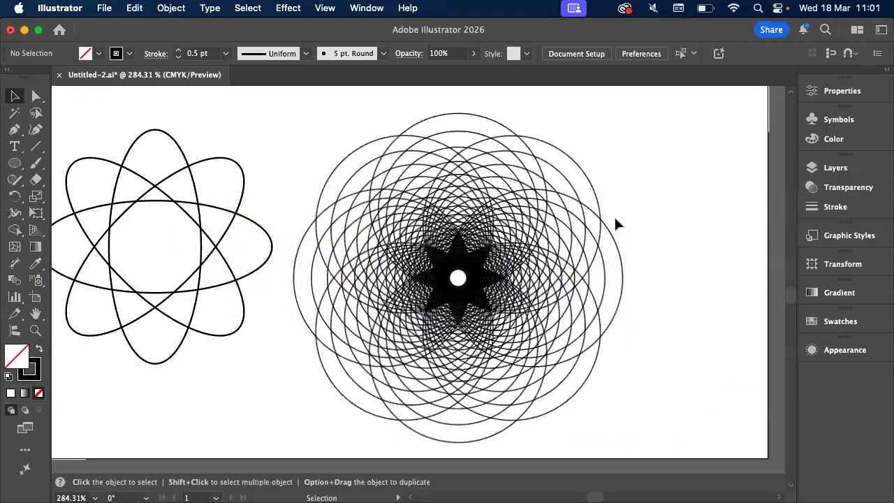
scroll(615, 224, down, 5)
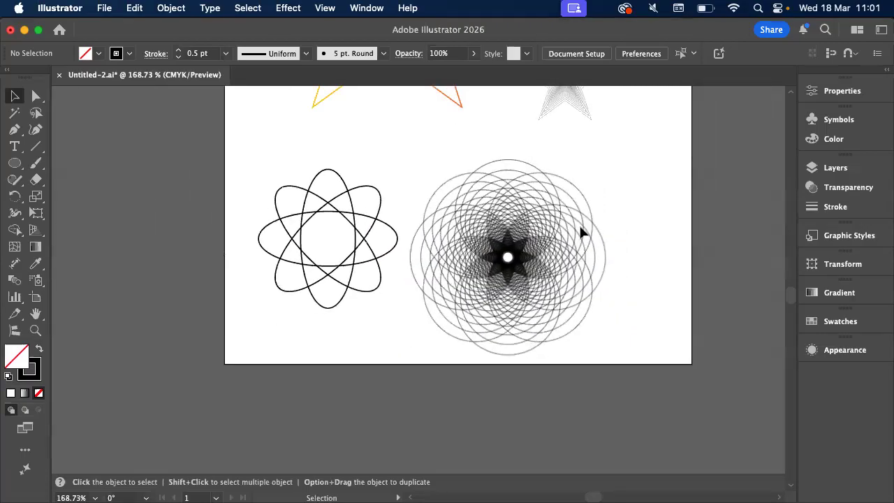
click(484, 213)
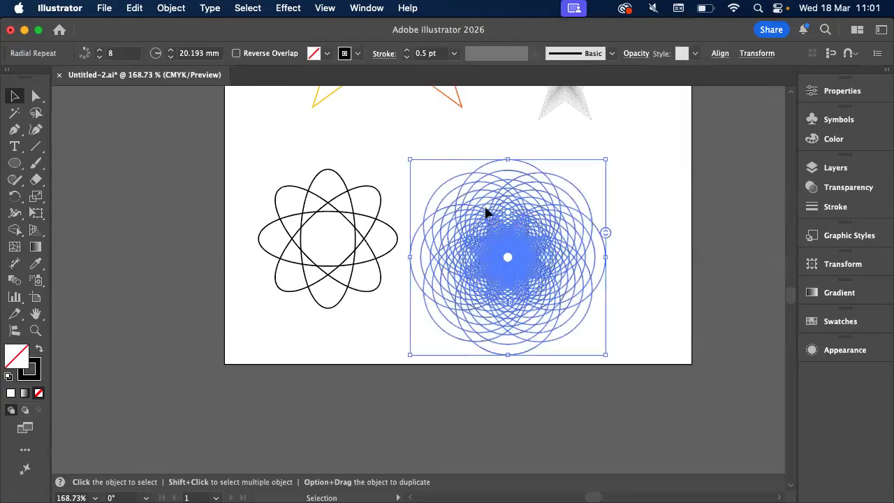
drag(487, 211, 575, 202)
drag(300, 148, 400, 275)
key(Delete)
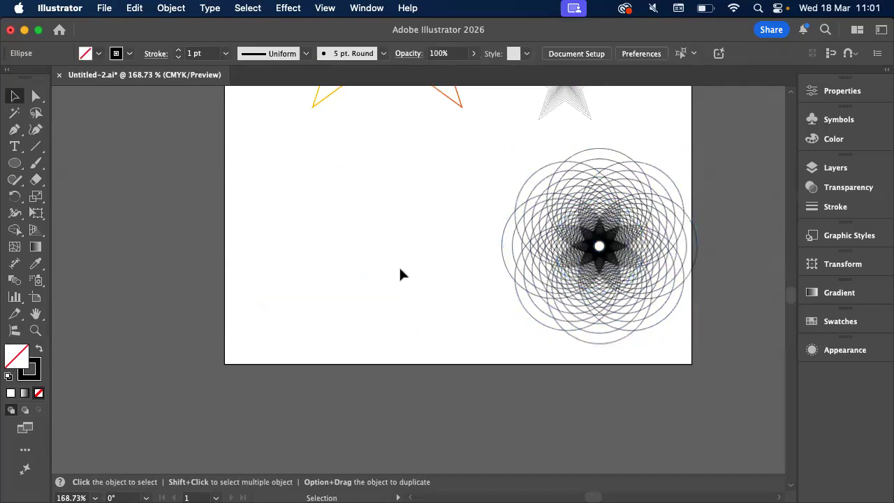
Draw a tall, narrow rounded rectangle with default white fill and black stroke, reduce its corner radius, and shift it slightly left
click(21, 165)
drag(22, 166, 158, 176)
drag(288, 159, 319, 315)
key(d)
scroll(266, 194, up, 5)
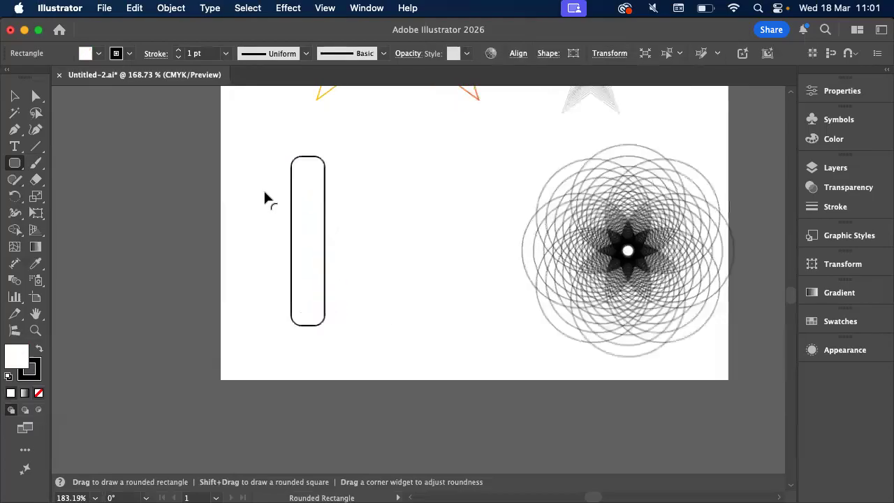
drag(326, 150, 316, 143)
key(v)
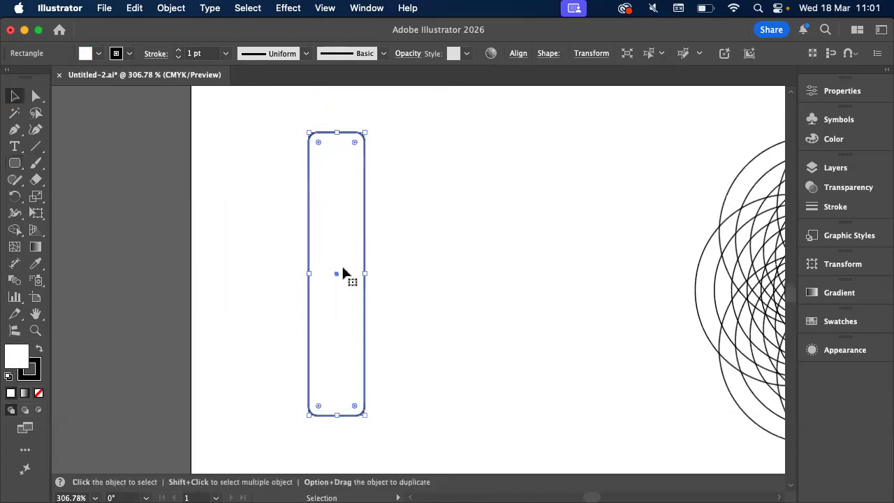
drag(336, 275, 283, 268)
Switch to Acrobat, examine how the fan's bars overlap and pivot, and return to Illustrator
key(super+Tab)
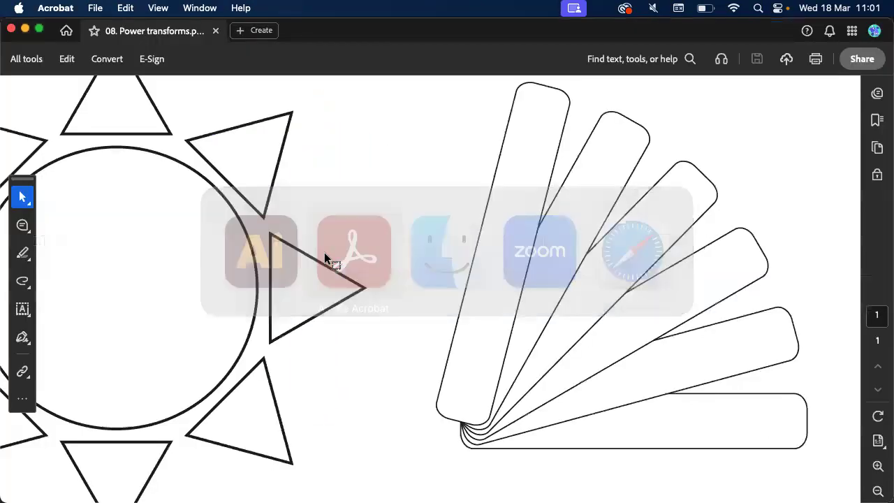
scroll(681, 261, down, 1)
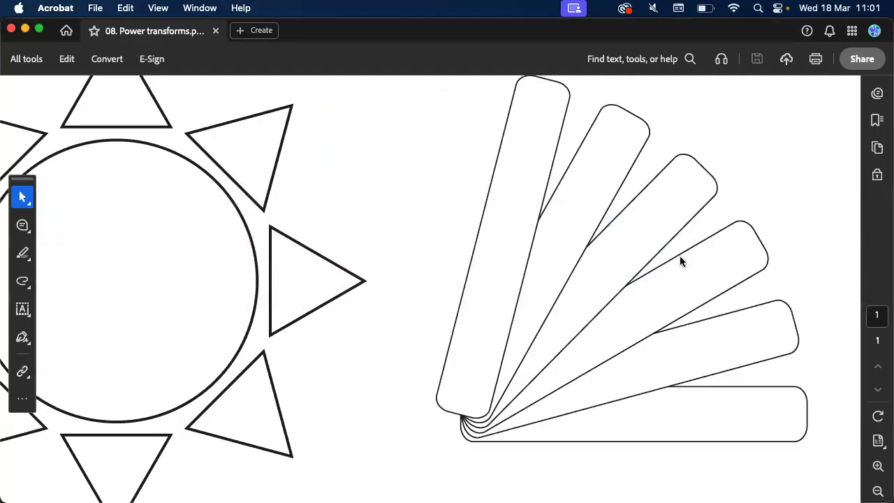
key(super+Tab)
drag(314, 119, 457, 281)
drag(385, 284, 544, 419)
key(super+z)
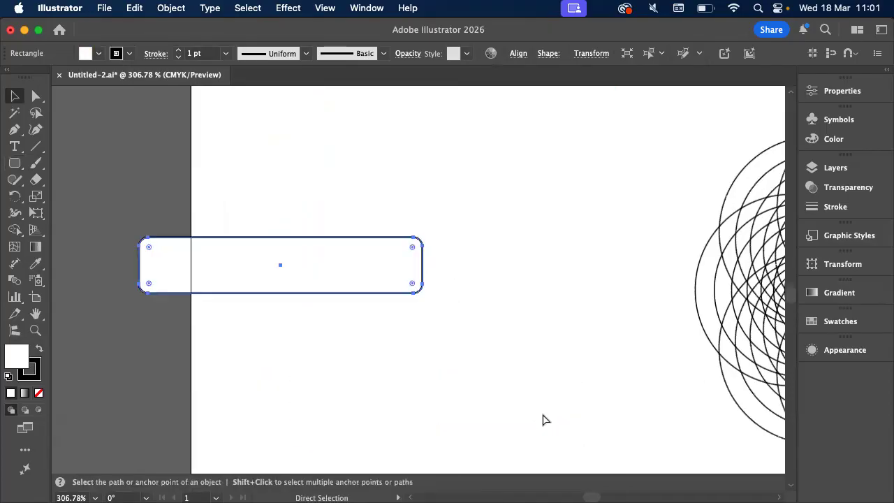
key(super+z)
Open the numeric Rotate settings with the pivot at the rectangle's bottom-edge midpoint, enable the preview, and check the fan's direction in Acrobat
click(13, 198)
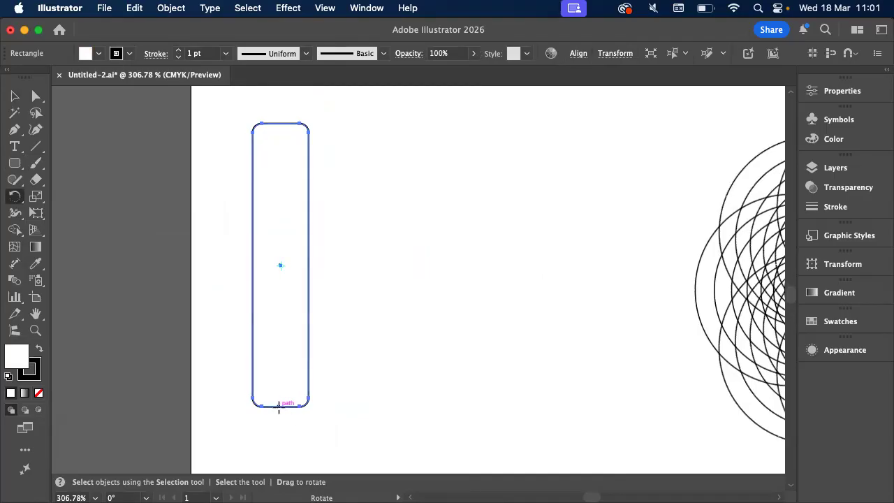
click(279, 406)
alt+click(279, 407)
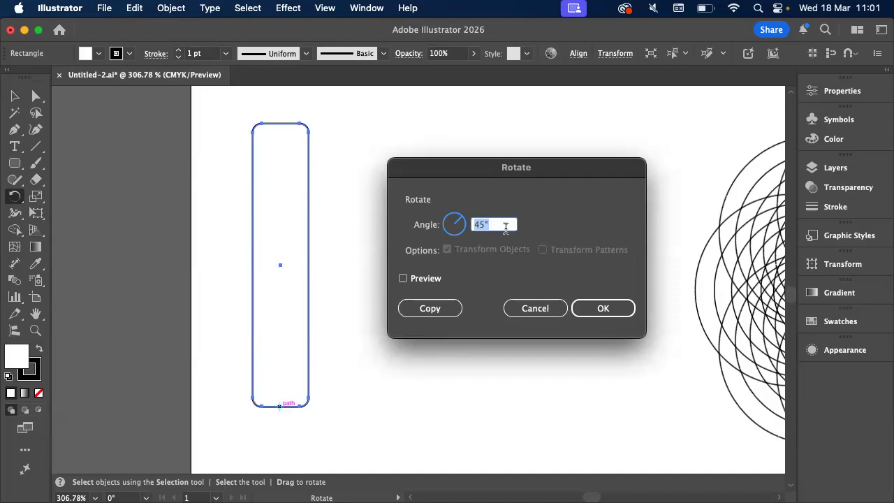
click(436, 279)
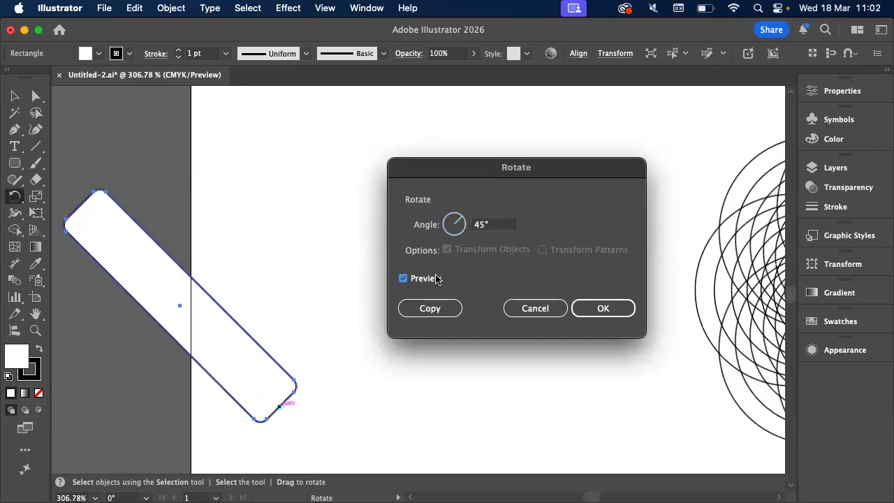
double_click(479, 225)
key(super+Tab)
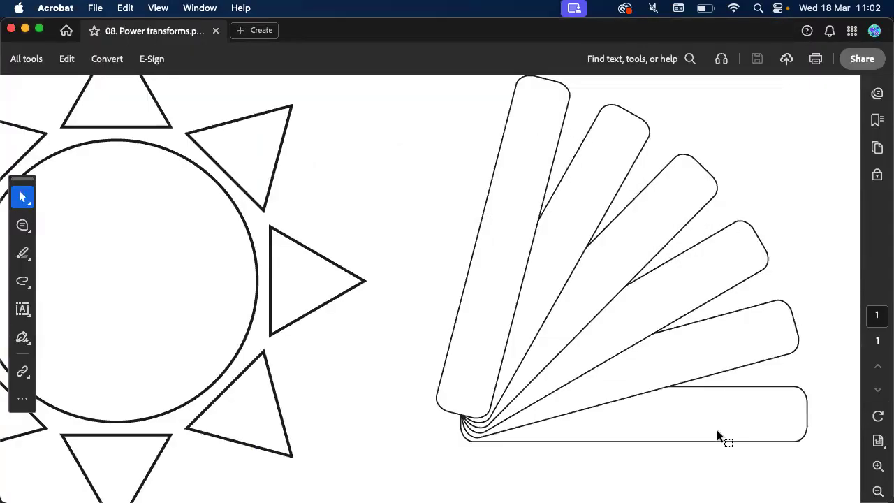
key(super+Tab)
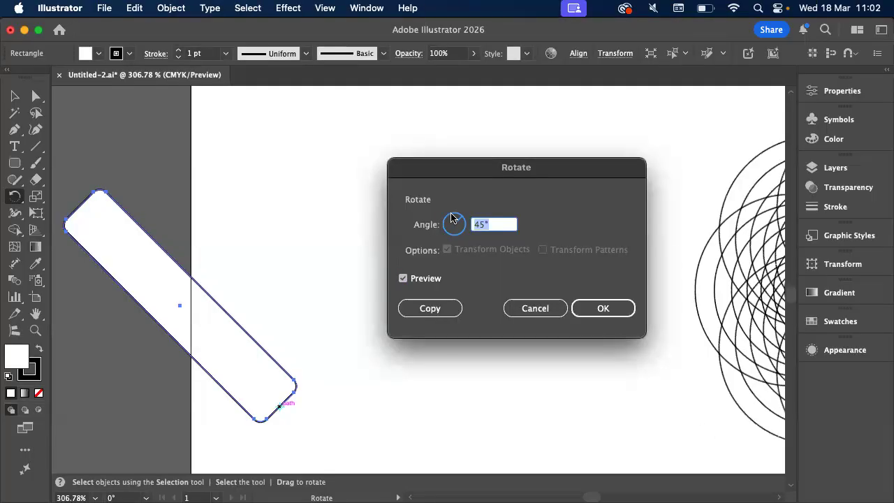
Set the rotation angle to -25° and create a rotated copy of the rounded rectangle
text(-45)
key(Tab)
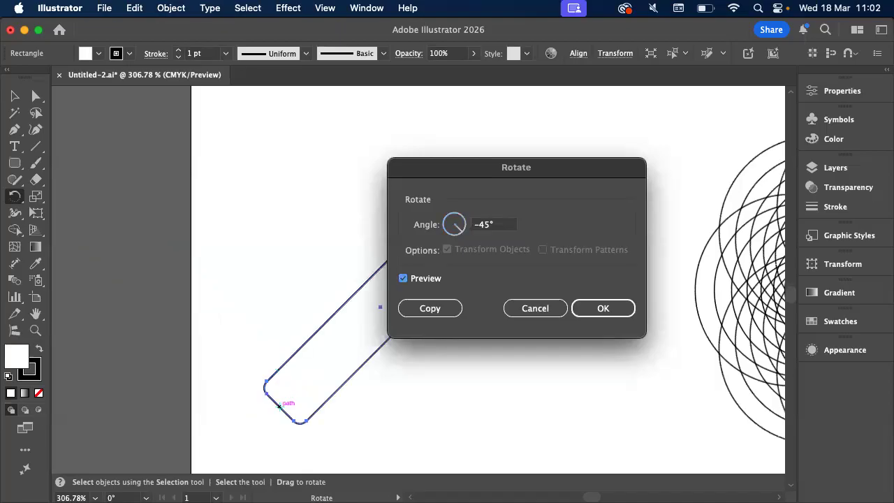
click(487, 225)
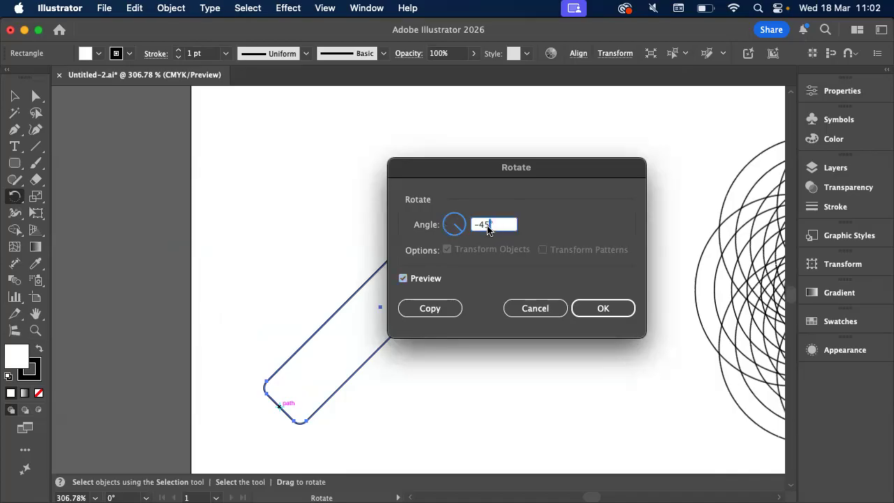
key(BackSpace)
text(2)
key(Tab)
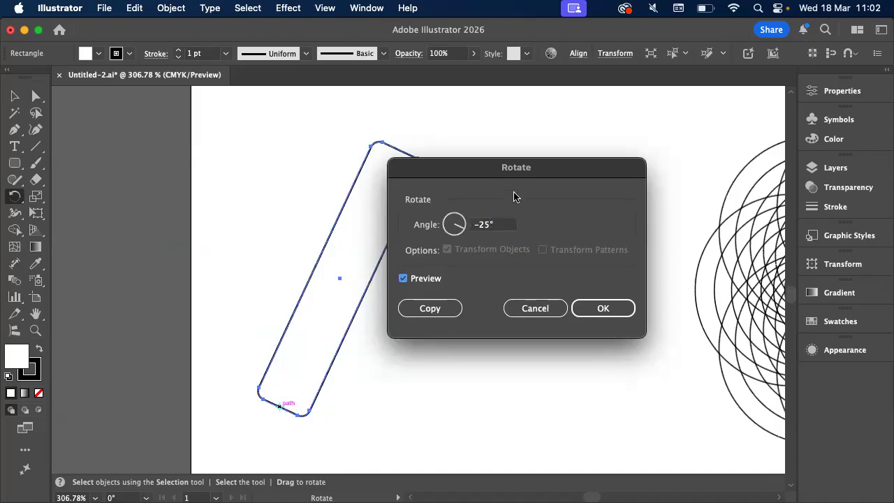
click(422, 310)
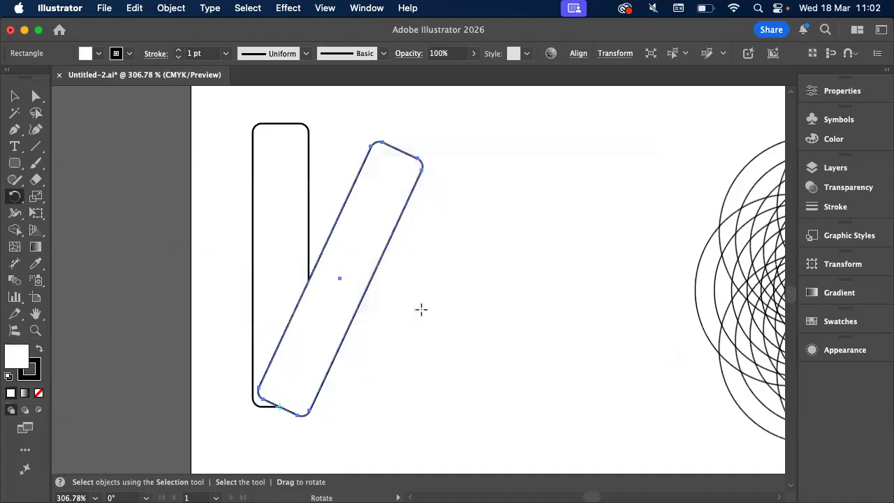
Repeat the rotated copy three more times to build the five-bar fan, and deselect it
key(super+d)
key(super+d)
key(super+d)
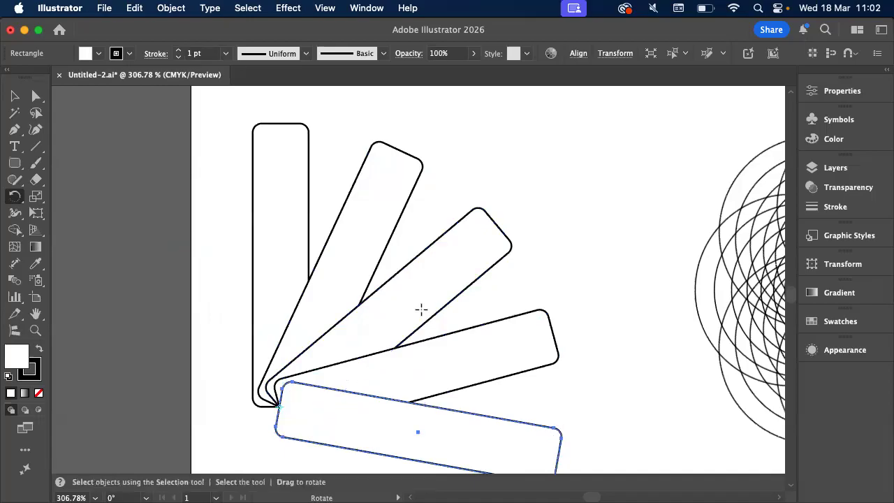
scroll(422, 309, down, 3)
scroll(345, 378, up, 5)
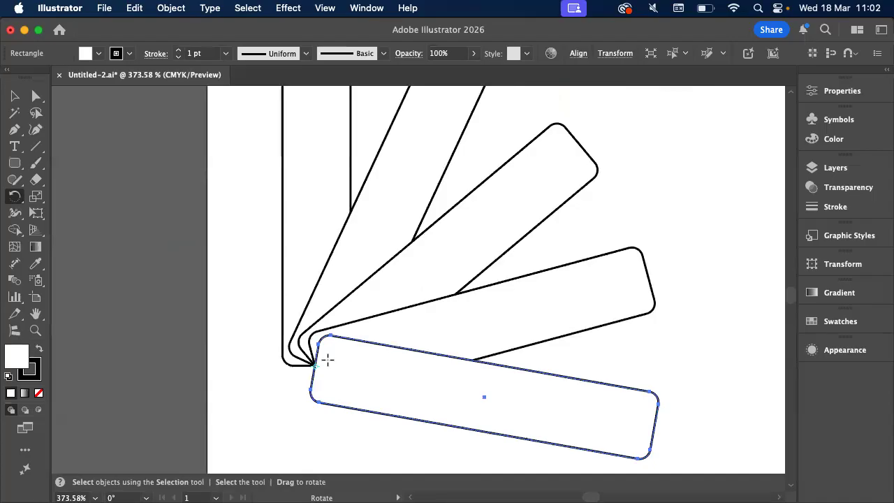
click(15, 96)
click(174, 220)
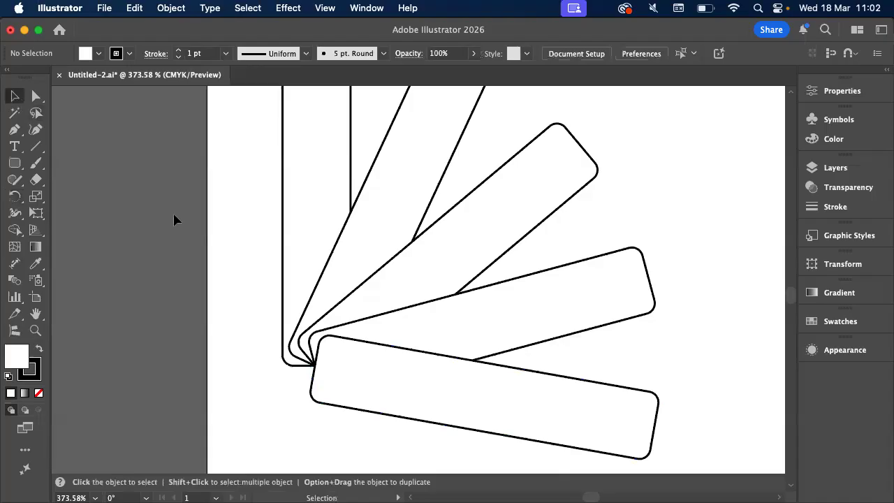
scroll(174, 220, down, 2)
scroll(174, 220, down, 2)
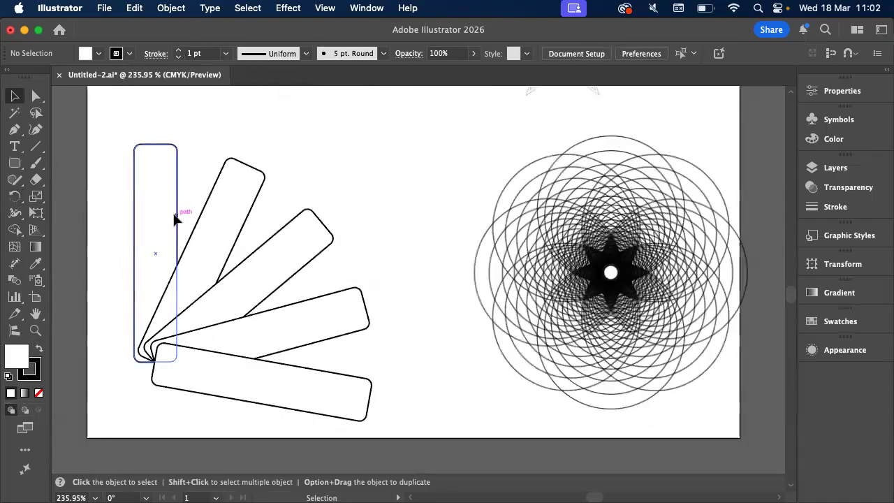
Switch to Acrobat and review the exercise sheet's transform instructions and all five reference figures
key(super+Tab)
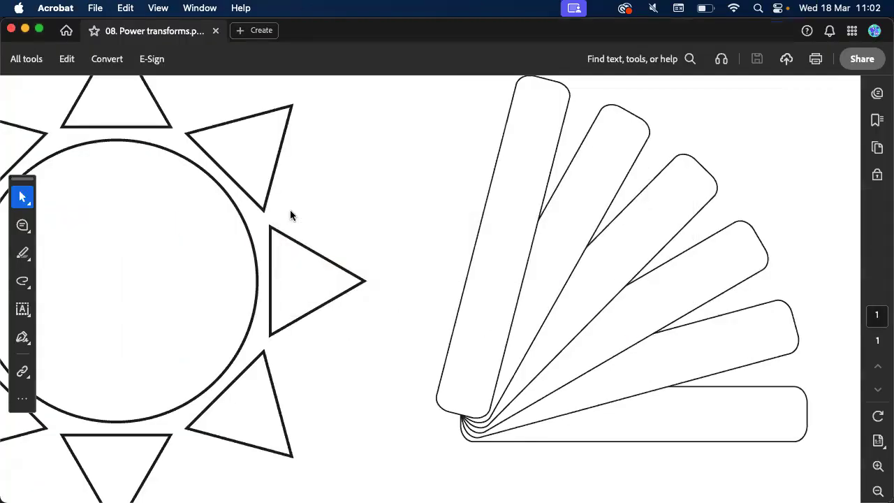
scroll(290, 210, down, 5)
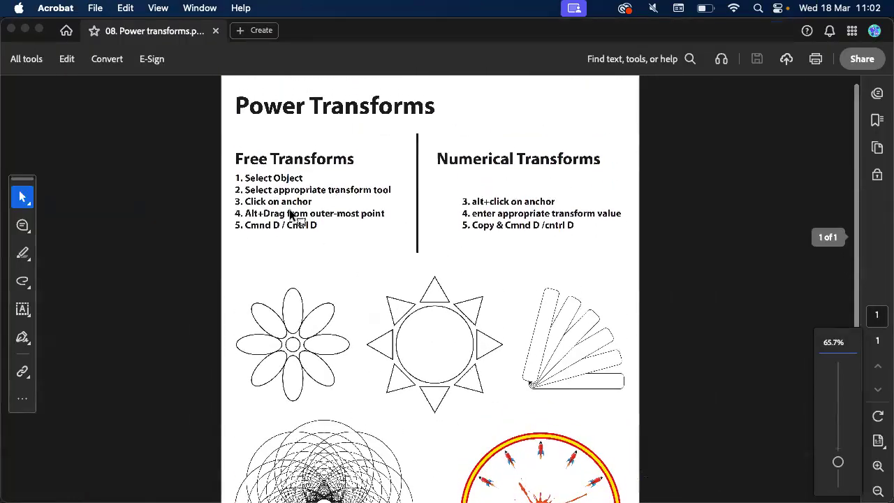
scroll(290, 213, up, 3)
scroll(290, 210, down, 5)
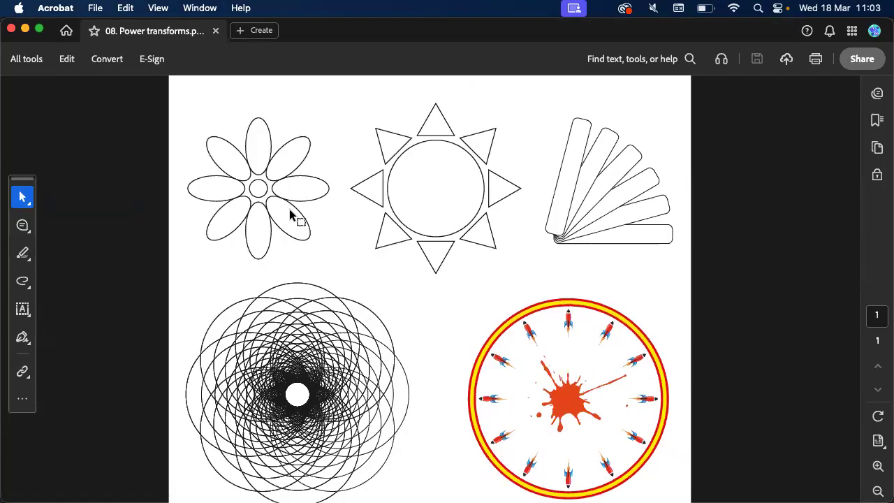
scroll(290, 212, up, 6)
scroll(289, 210, down, 5)
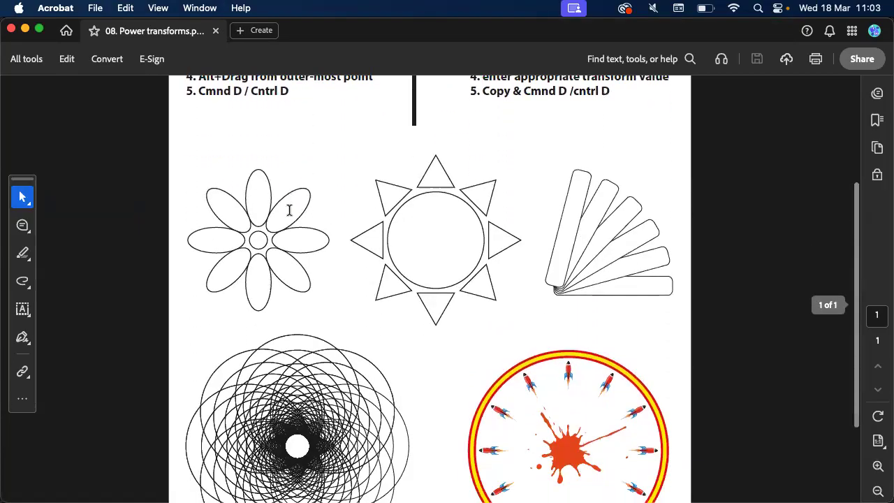
scroll(289, 209, down, 4)
scroll(290, 211, up, 2)
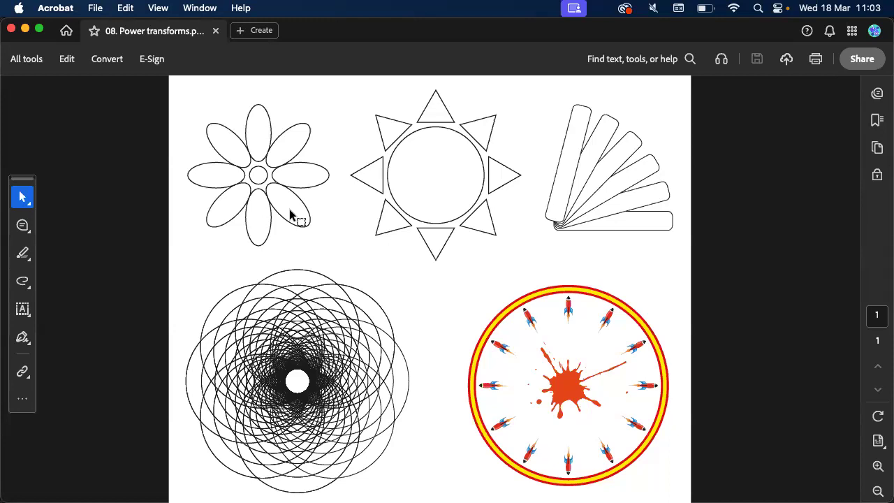
scroll(290, 209, up, 2)
scroll(289, 210, down, 2)
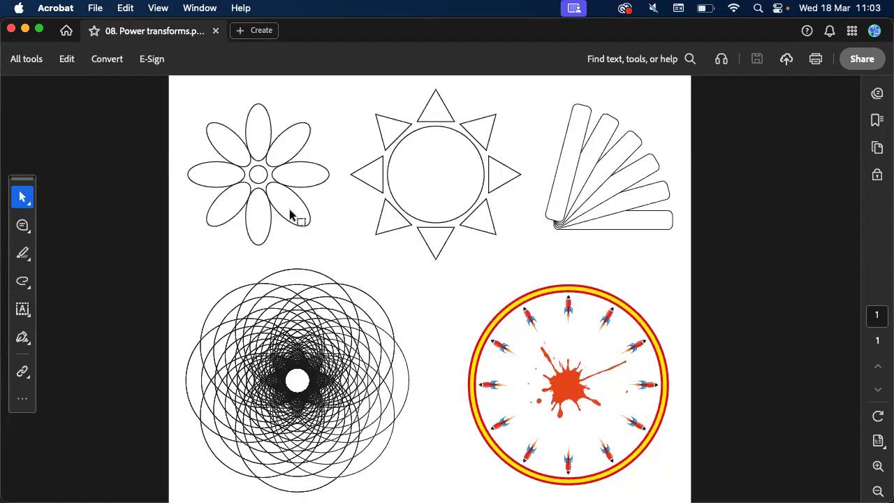
Switch to Finder and preview Illustrator logo exercise_2025.pdf from the Downloads folder
scroll(290, 210, up, 5)
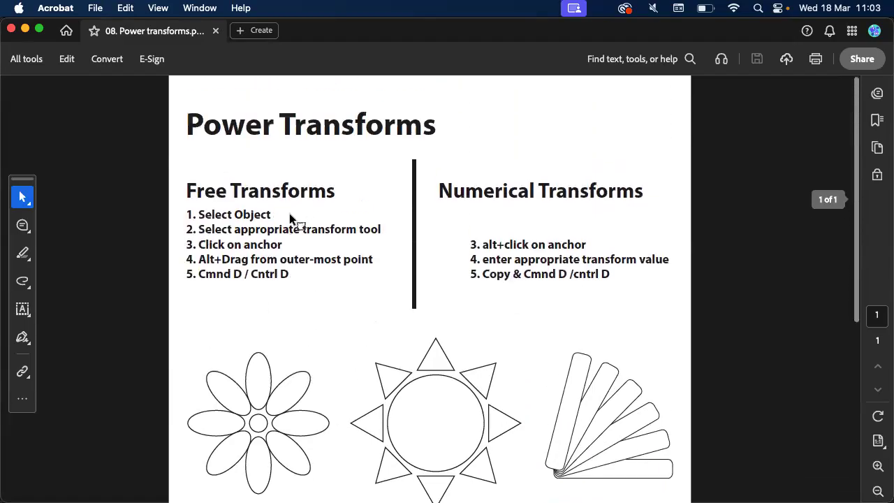
mouse_move(317, 498)
click(241, 477)
scroll(322, 369, down, 5)
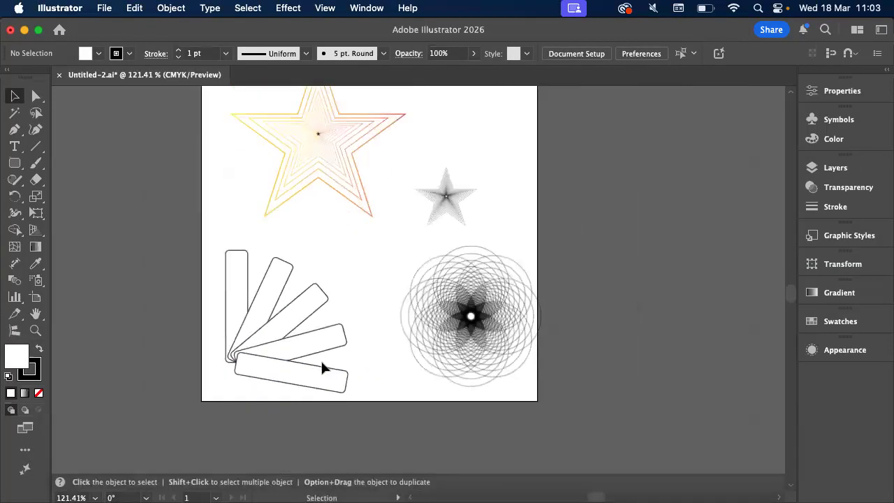
scroll(320, 363, up, 2)
mouse_move(53, 498)
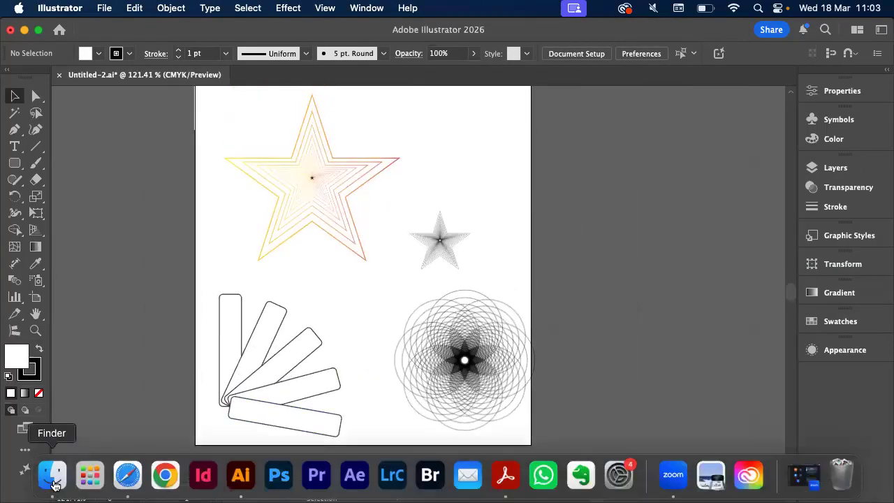
click(54, 482)
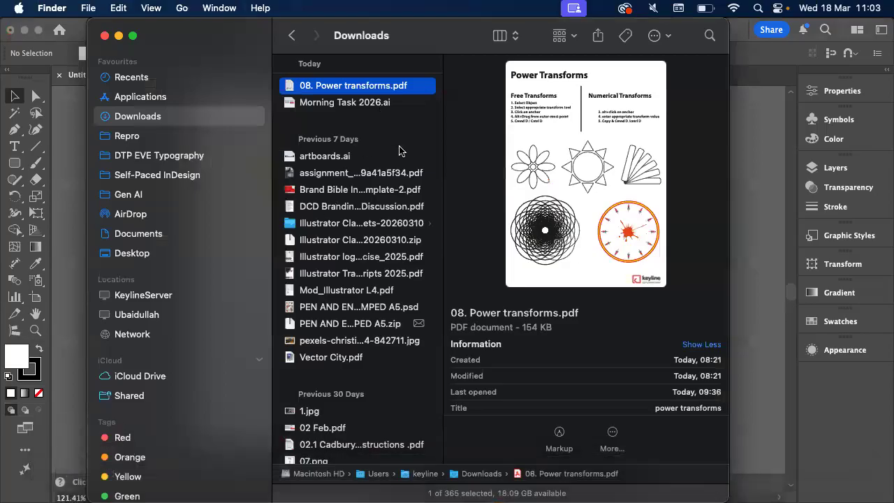
scroll(345, 223, down, 3)
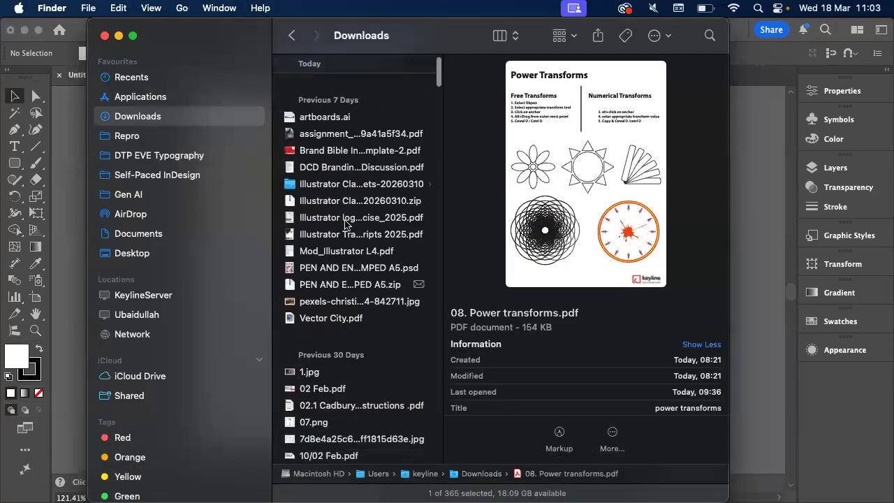
click(345, 222)
key(space)
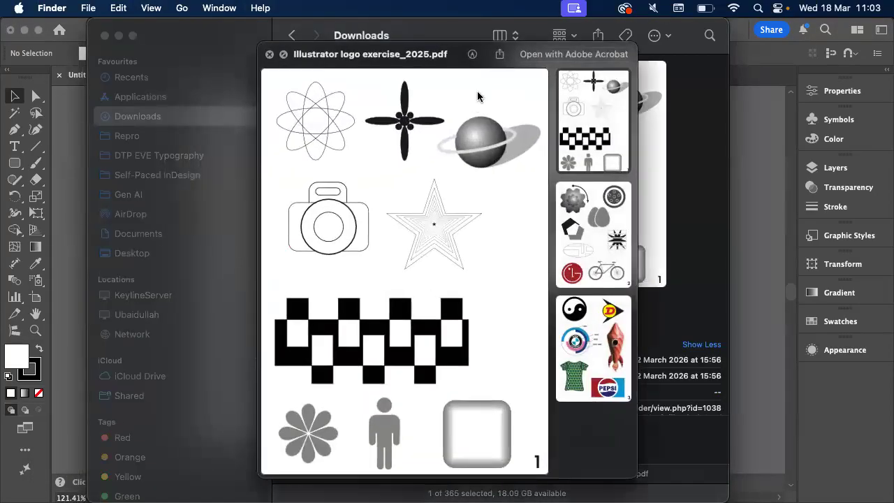
Examine the ringed planet figure in the preview up close, including its sphere shading, ring and cast shadow
scroll(490, 107, up, 10)
scroll(489, 107, right, 1)
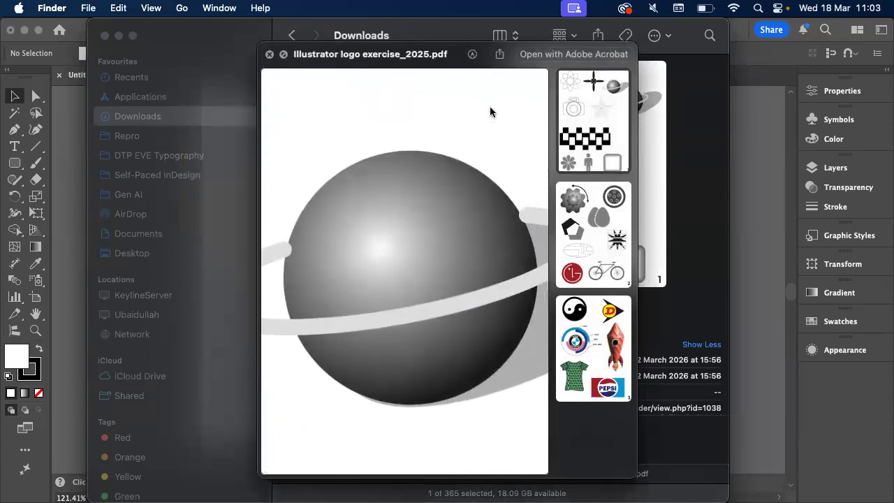
scroll(490, 107, down, 3)
scroll(490, 112, down, 2)
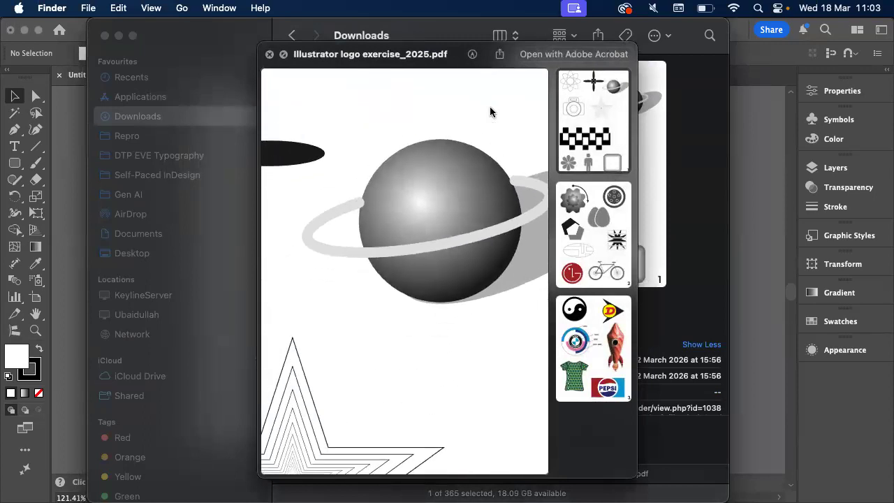
scroll(490, 112, down, 1)
scroll(490, 111, right, 2)
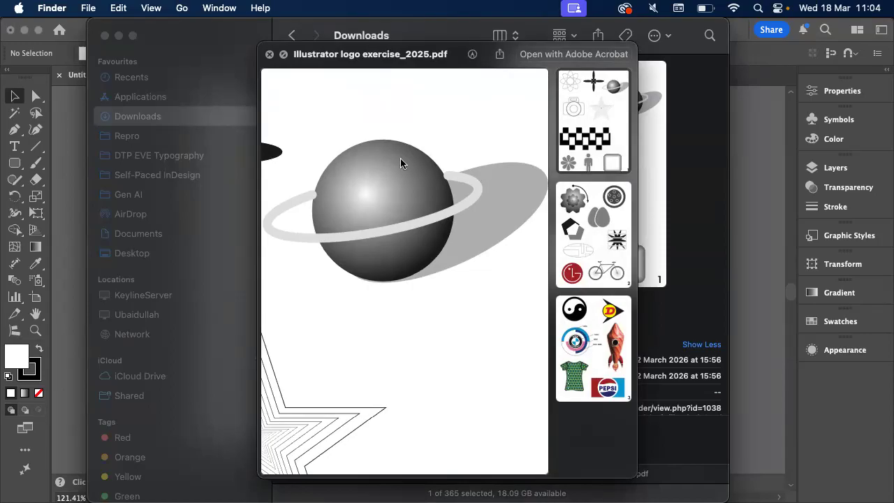
scroll(400, 164, left, 2)
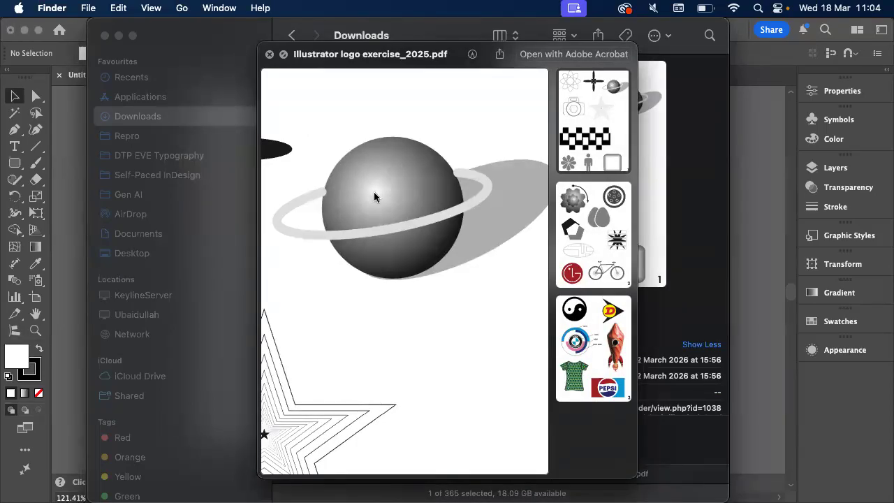
scroll(374, 192, up, 2)
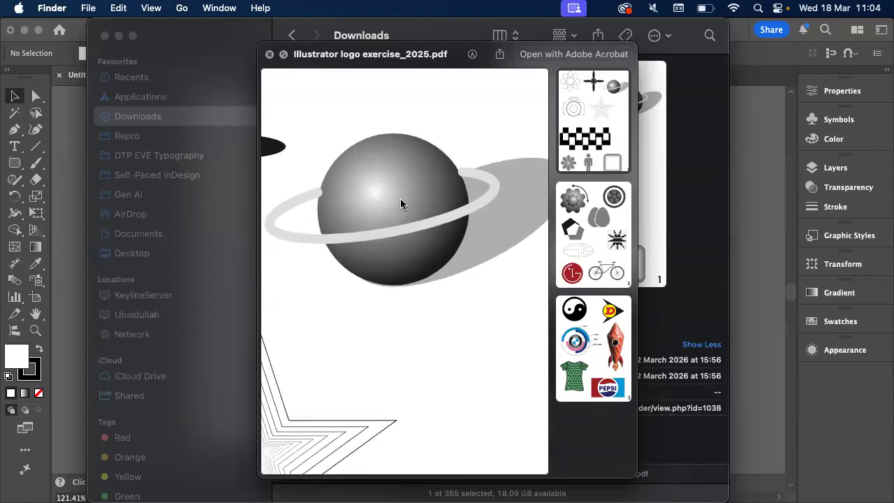
Switch to Illustrator, move the large orange gradient star off the artboard to the right, and deselect it
click(70, 195)
scroll(229, 217, up, 3)
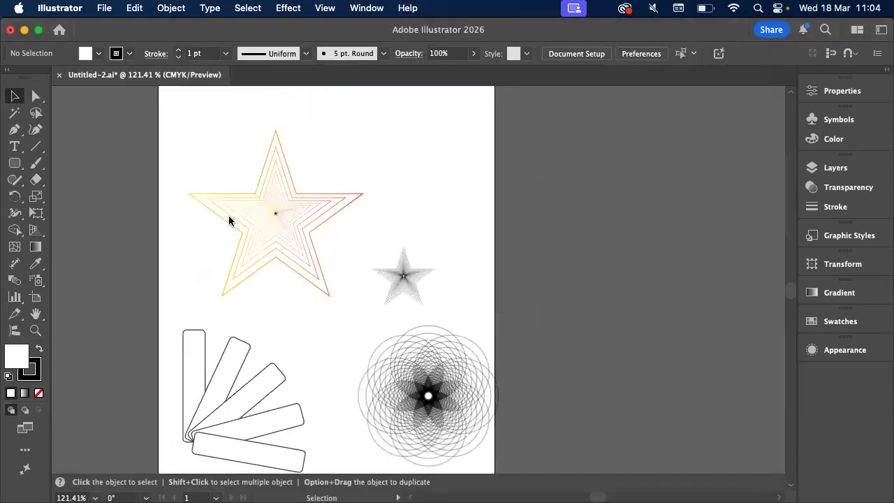
drag(229, 216, 670, 263)
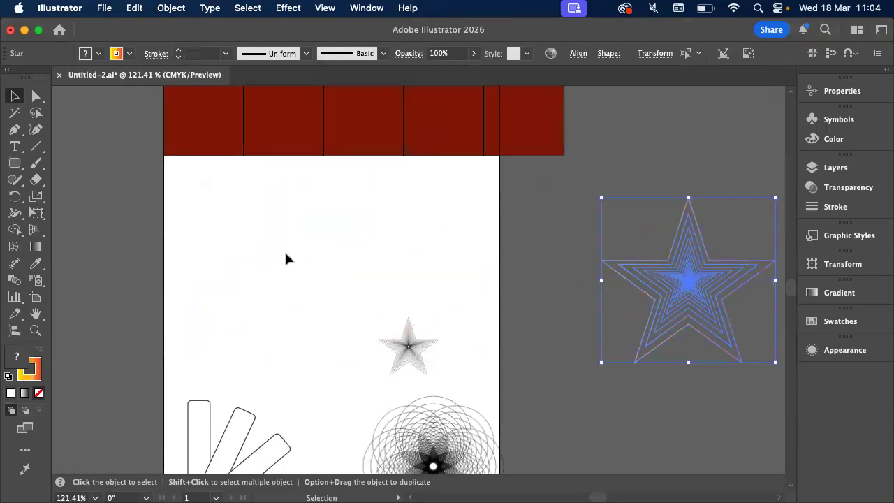
click(285, 254)
Recheck the planet reference and draw a circle in the cleared artboard area with the default white fill and black stroke
key(super+Tab)
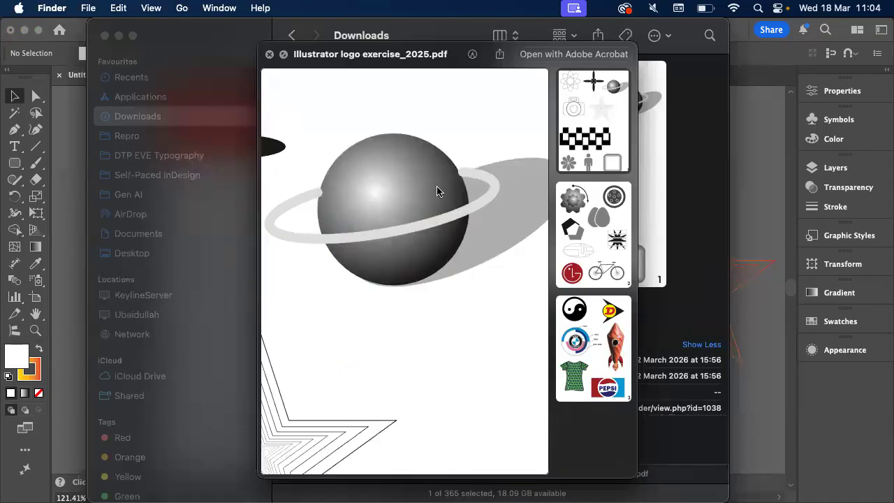
click(59, 164)
click(14, 162)
right_click(14, 162)
click(75, 198)
drag(212, 207, 300, 305)
key(d)
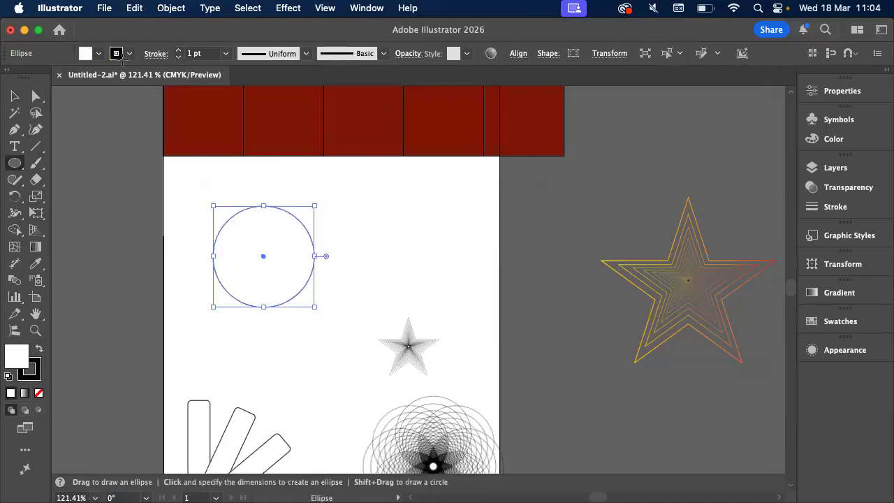
Fill the circle with the white-to-black gradient and make it radial, comparing it with the planet reference in Finder
click(839, 292)
click(641, 331)
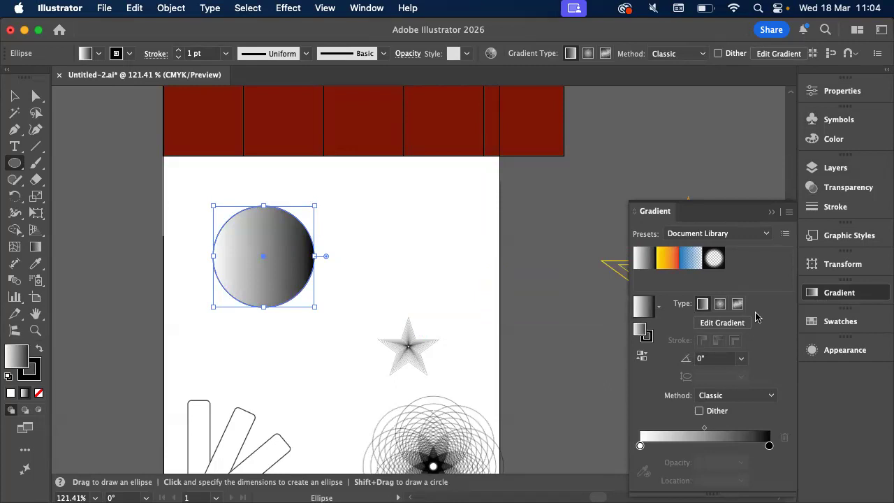
click(720, 306)
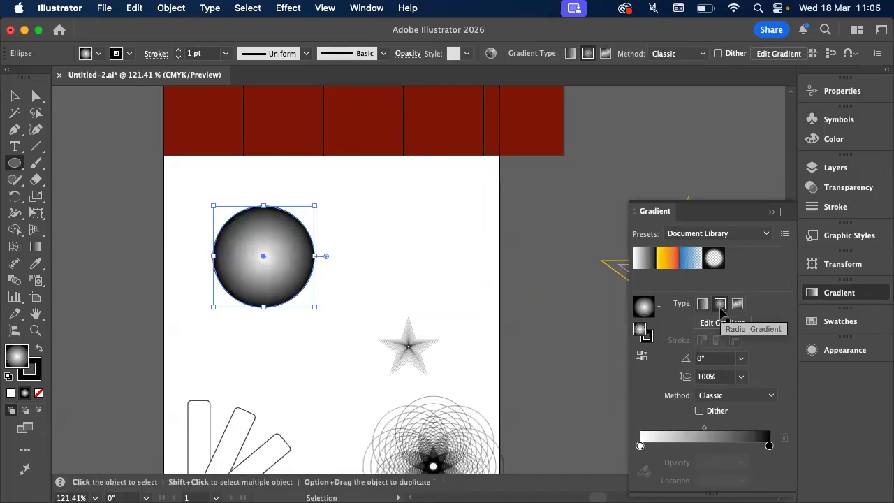
key(super+Tab)
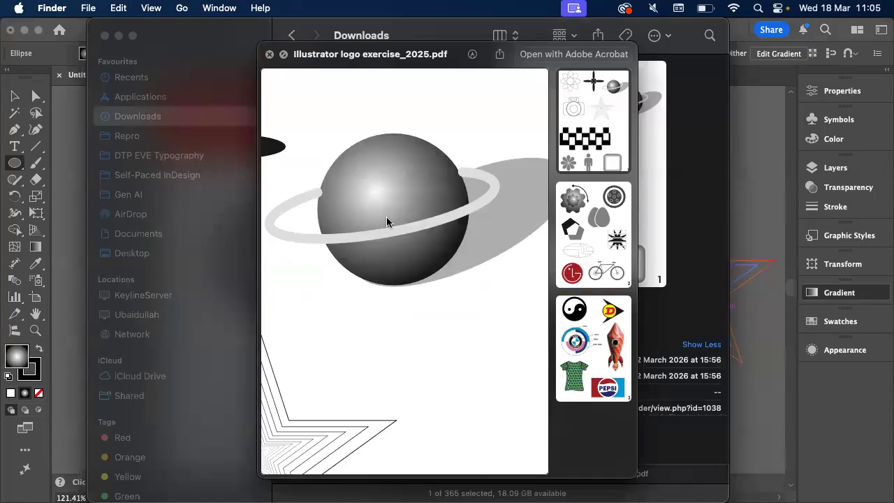
key(super+Tab)
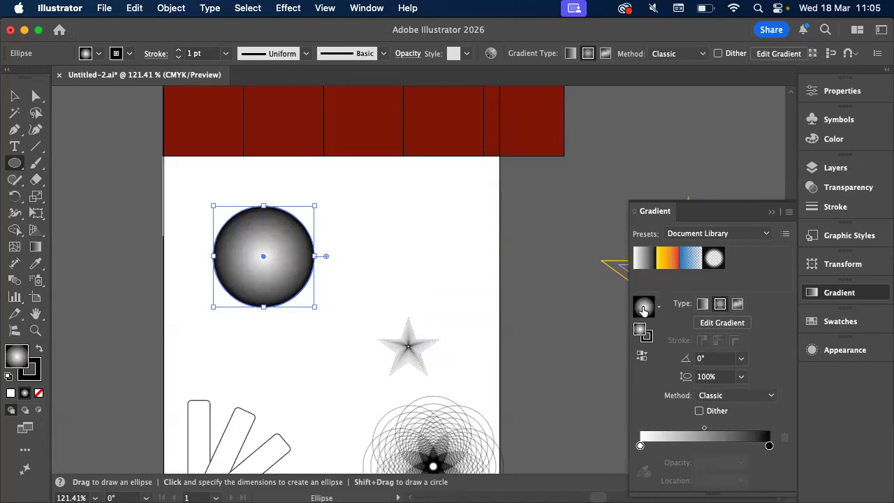
click(723, 310)
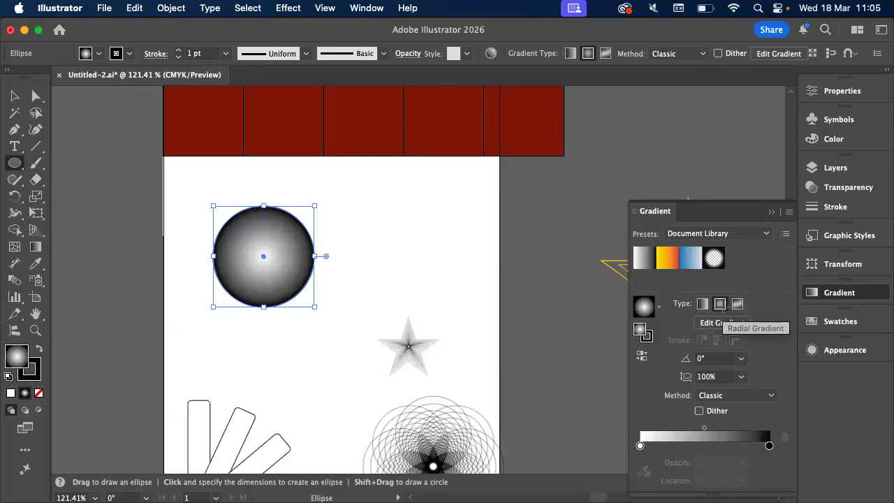
Change the radial gradient's outer black stop to the dark red swatch, keeping the centre stop white
double_click(769, 446)
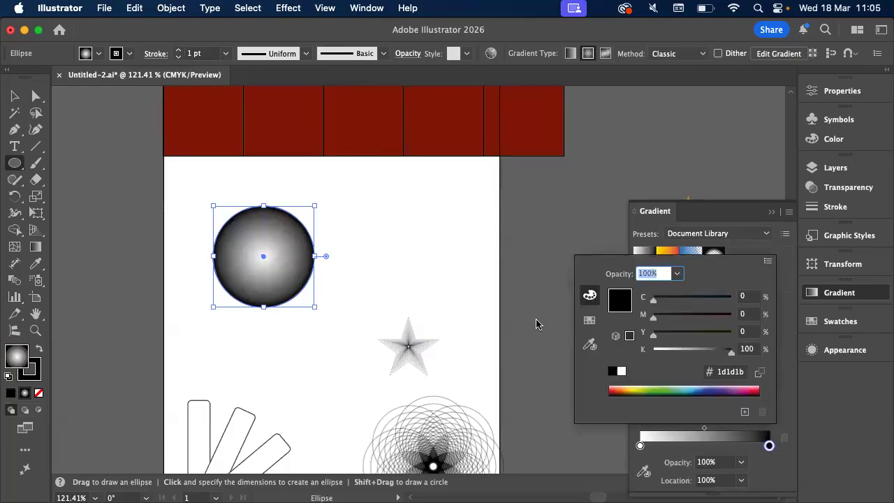
click(590, 319)
click(688, 309)
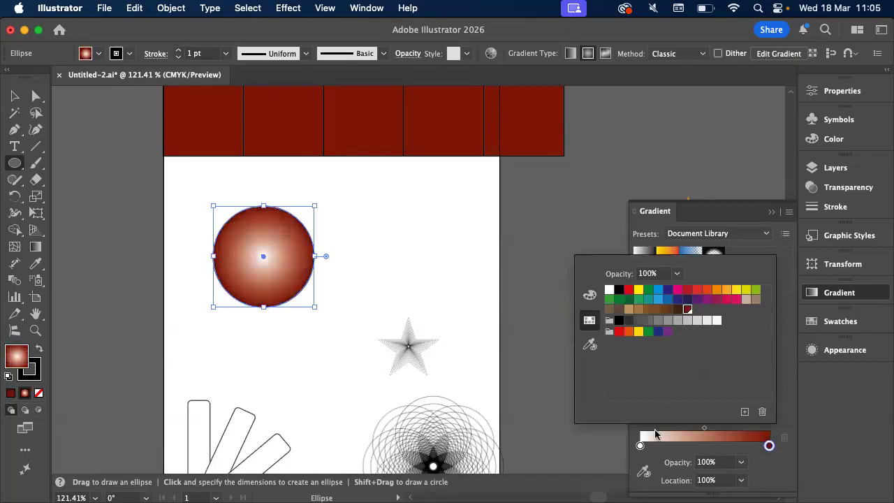
double_click(640, 446)
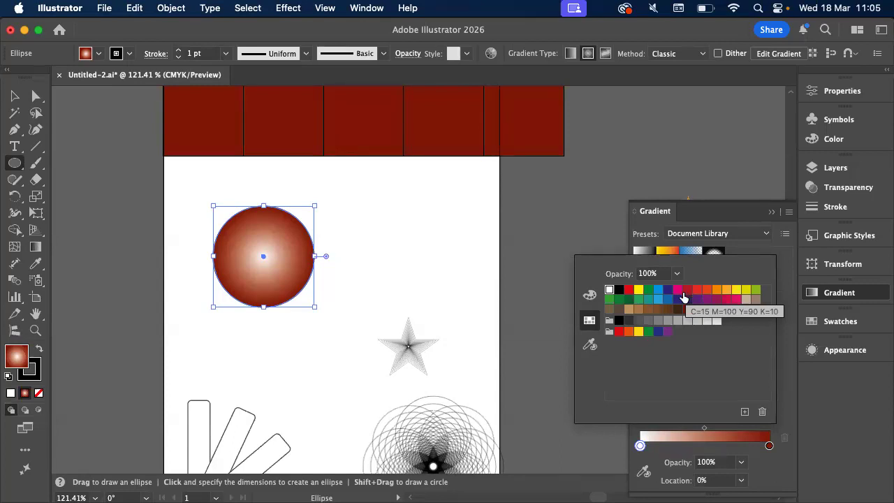
click(790, 349)
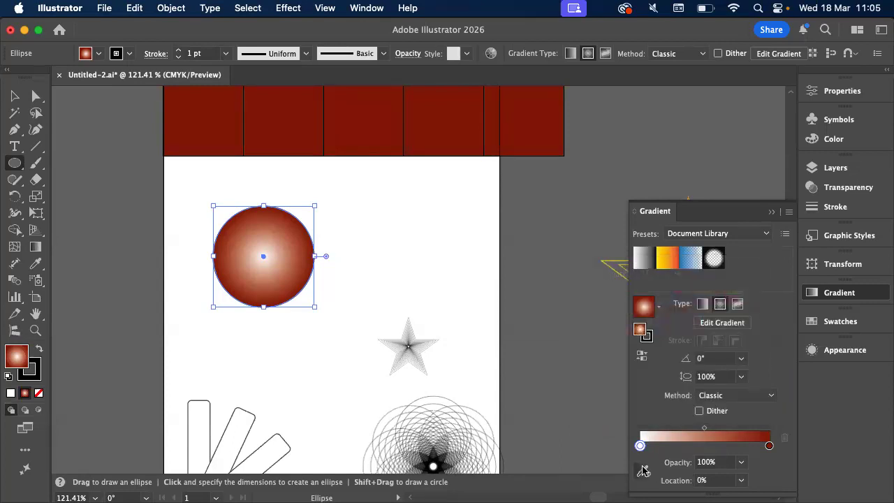
Move the dark red gradient stop to about 58% and recolour it with the brighter C=15 M=100 Y=90 K=10 red swatch
drag(770, 447, 713, 445)
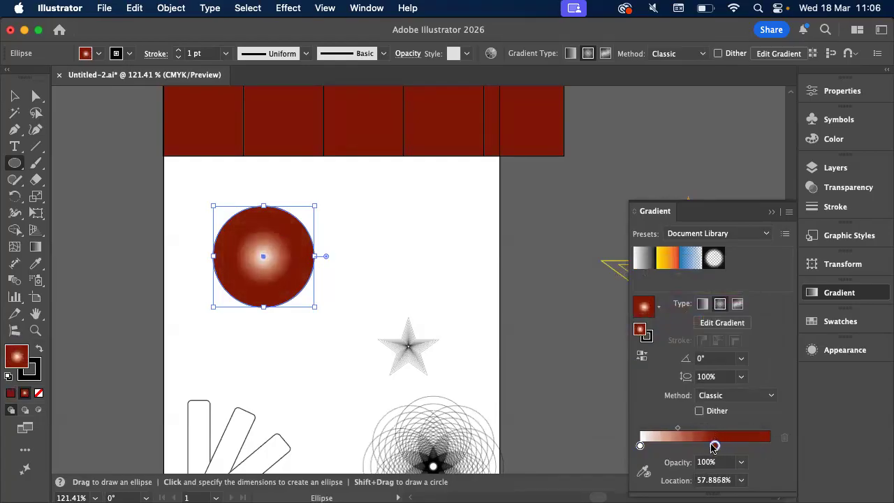
double_click(714, 446)
click(688, 290)
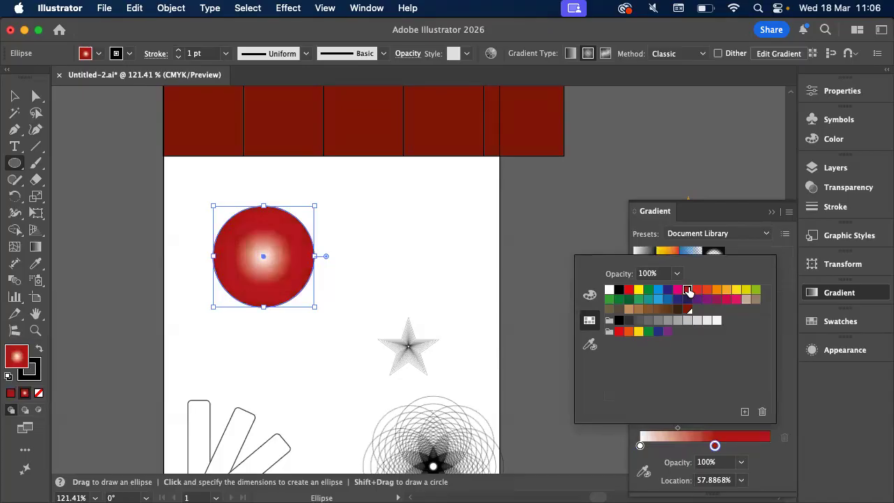
Add a dark red gradient stop at about 98% and shift the bright red middle stop slightly toward the white one
click(757, 451)
double_click(767, 444)
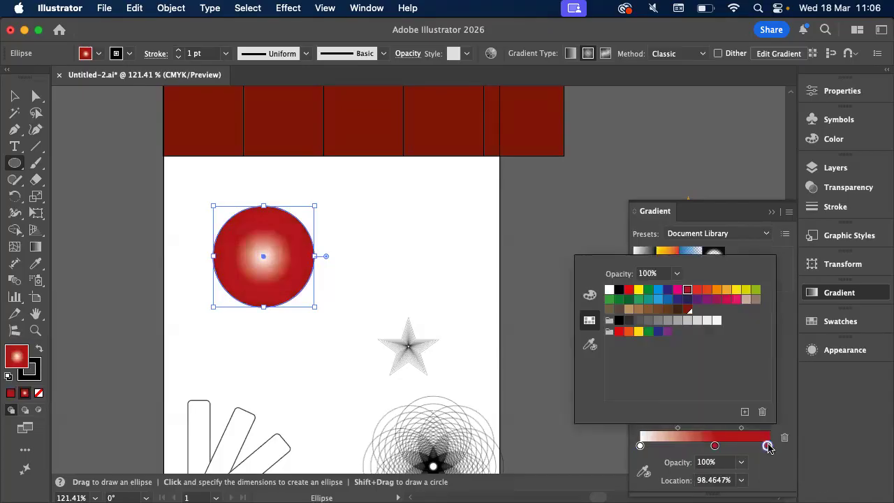
click(688, 309)
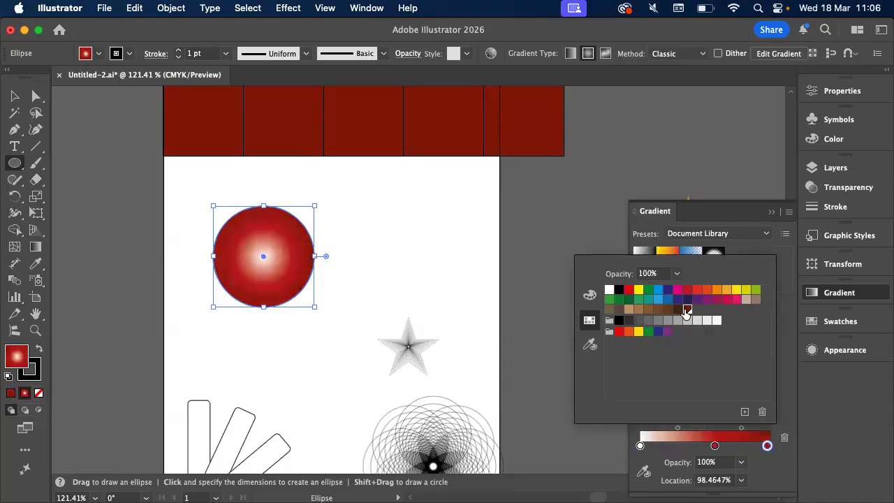
click(792, 397)
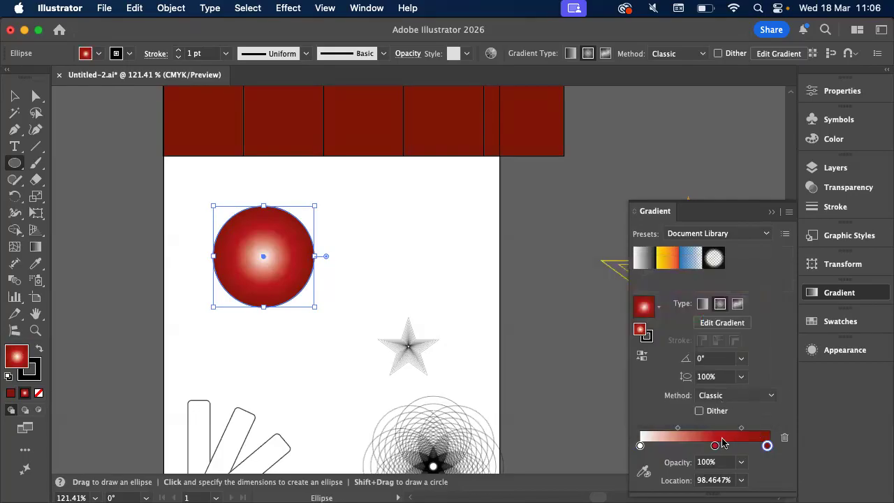
drag(716, 449, 706, 449)
Switch the outer dark red stop to CMYK and darken it by setting its black value to 73%
double_click(767, 445)
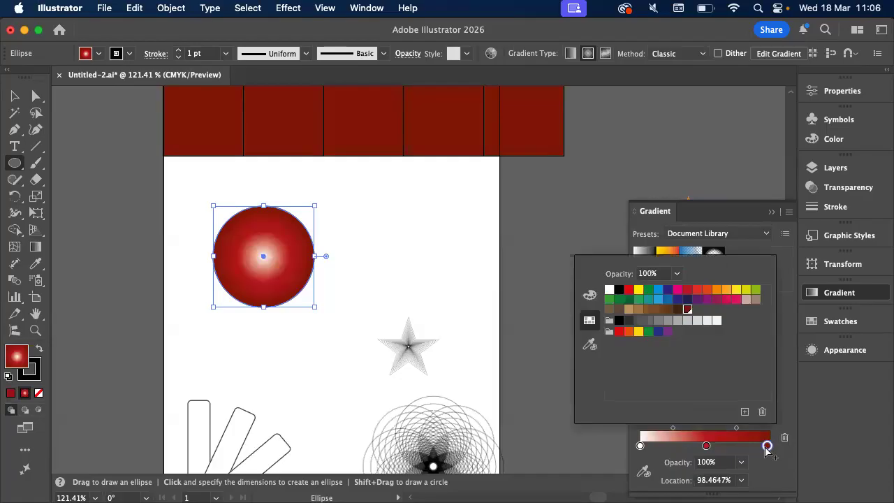
click(589, 296)
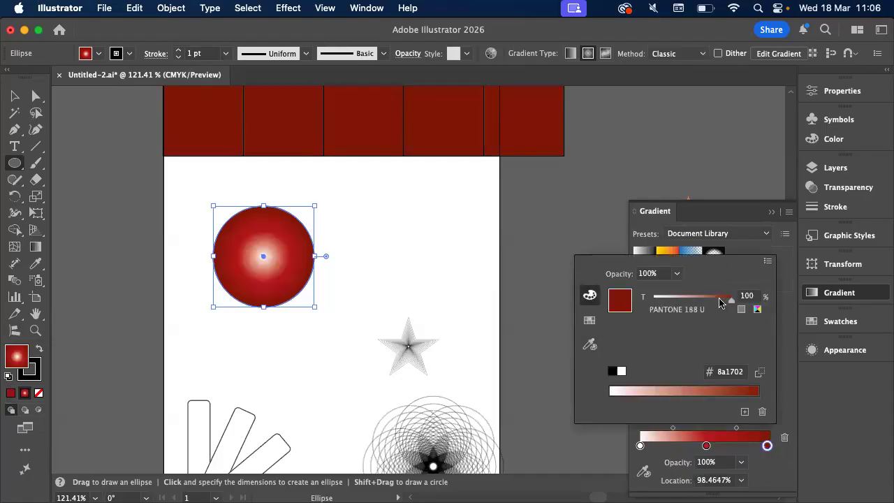
click(768, 261)
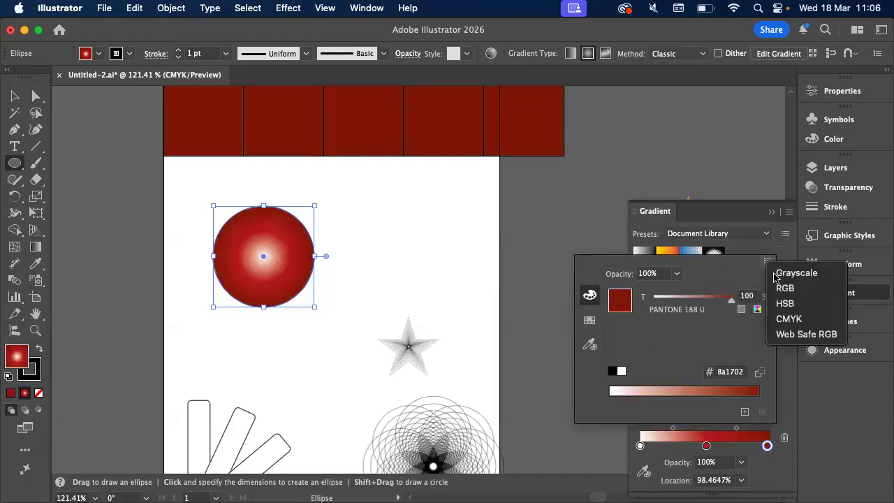
click(782, 319)
drag(689, 349, 711, 352)
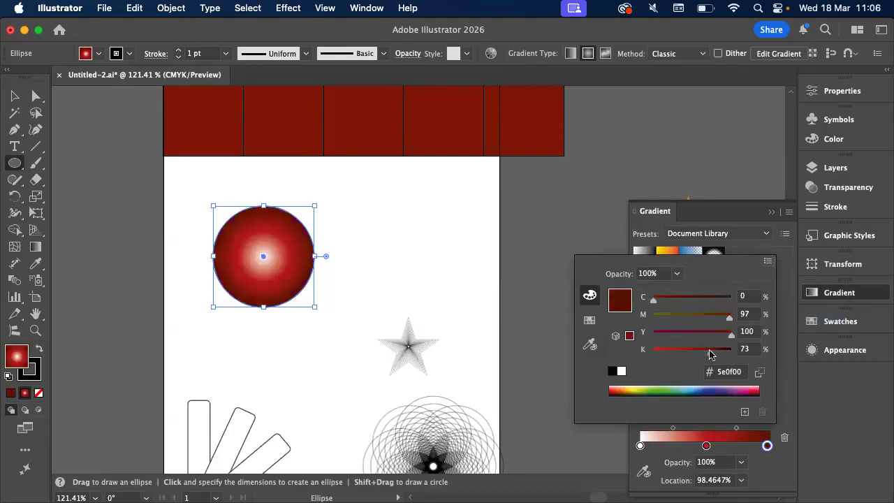
click(409, 278)
click(382, 290)
click(404, 291)
Remove the red gradient circle's stroke and move the circle slightly toward the artboard's upper-left corner
key(v)
click(389, 260)
scroll(389, 259, left, 3)
click(351, 241)
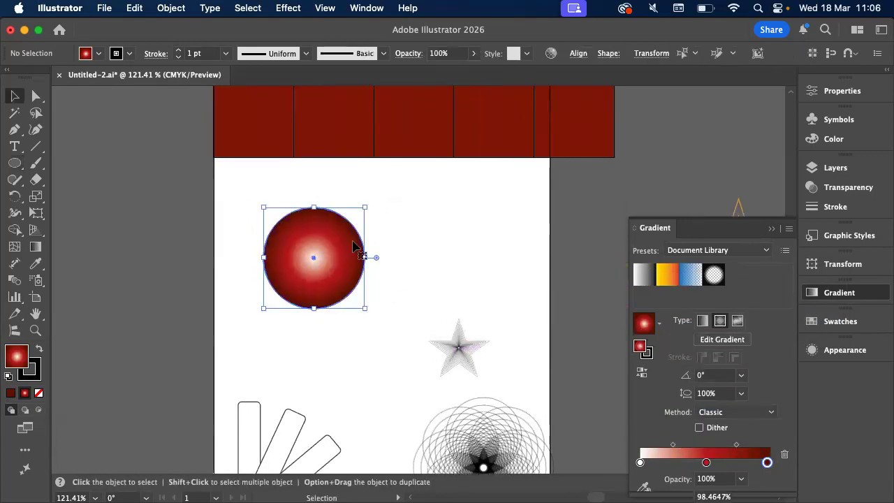
click(117, 53)
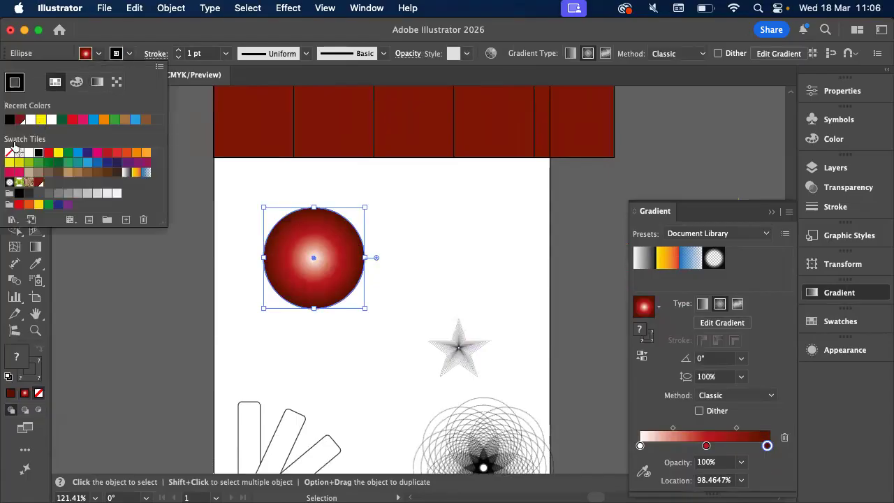
click(9, 152)
click(287, 192)
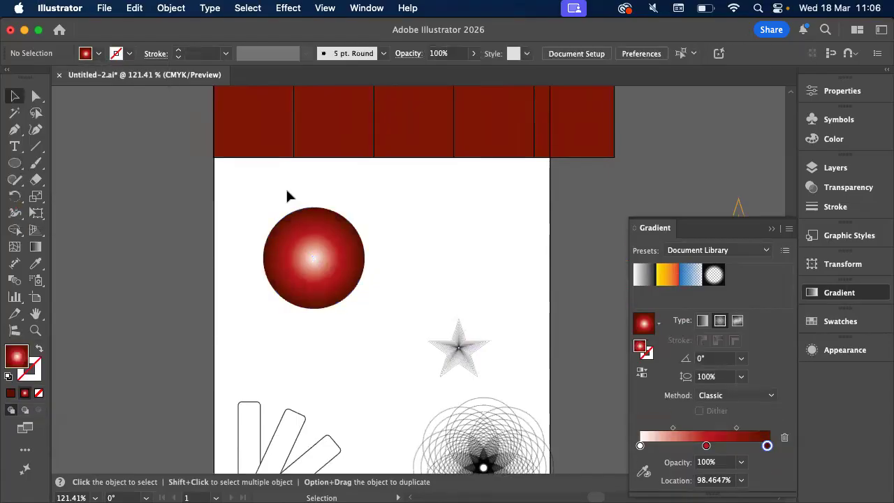
scroll(287, 192, up, 3)
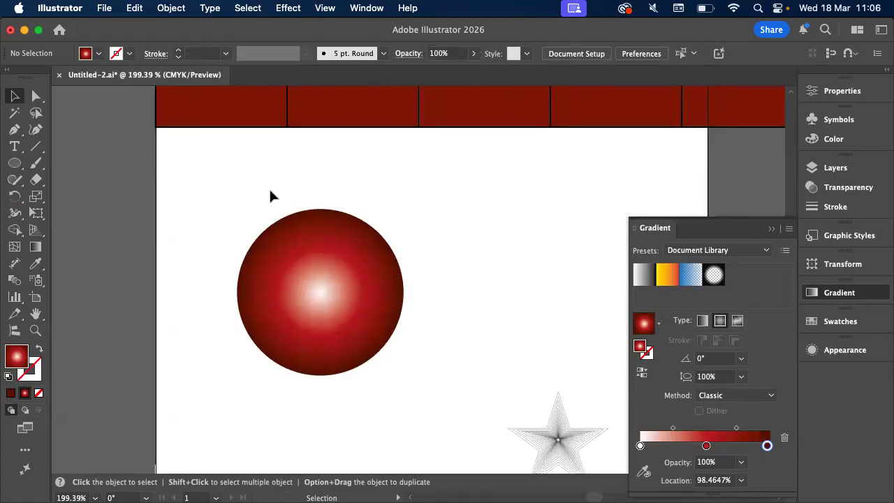
drag(330, 277, 306, 253)
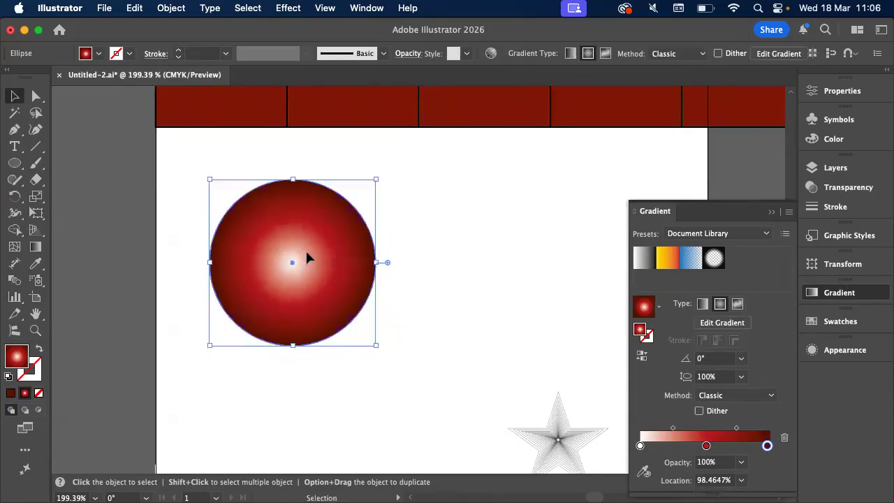
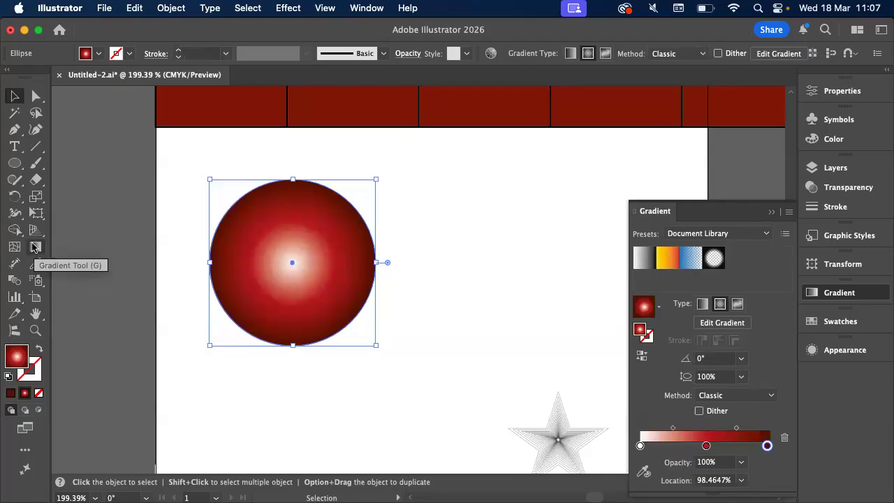
Reposition the radial gradient with the Gradient tool so its white highlight sits toward the circle's upper left
click(35, 248)
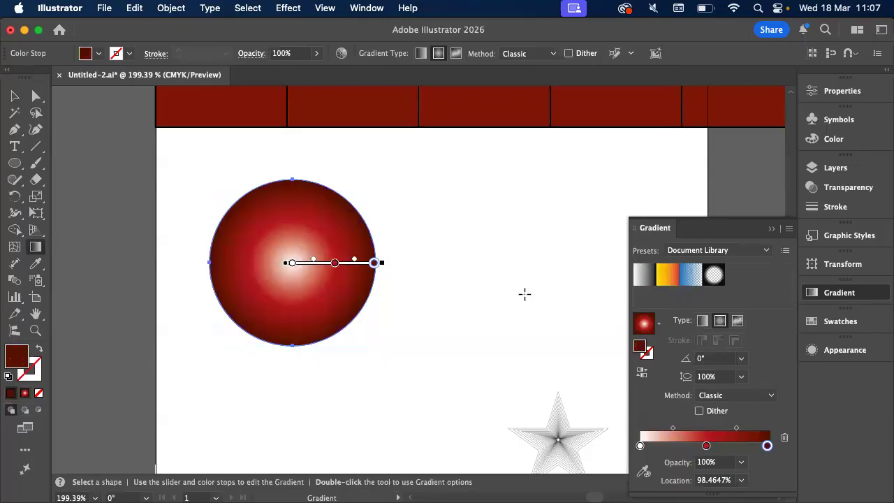
double_click(335, 265)
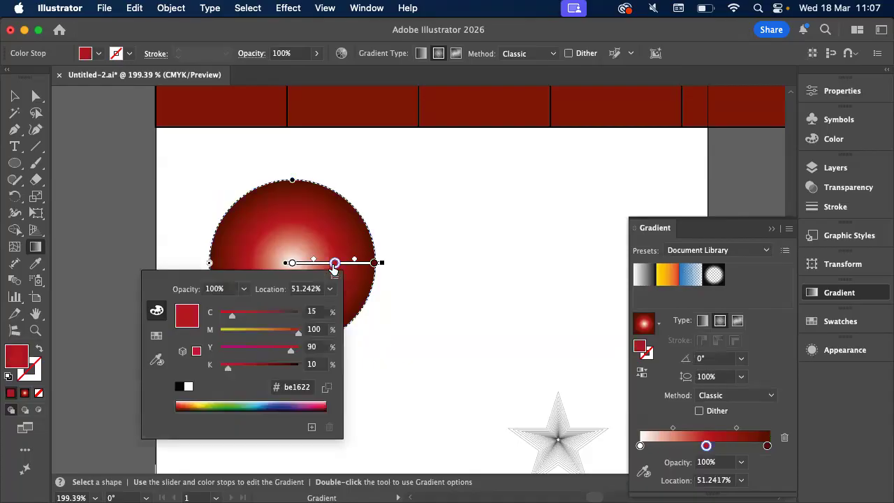
key(Escape)
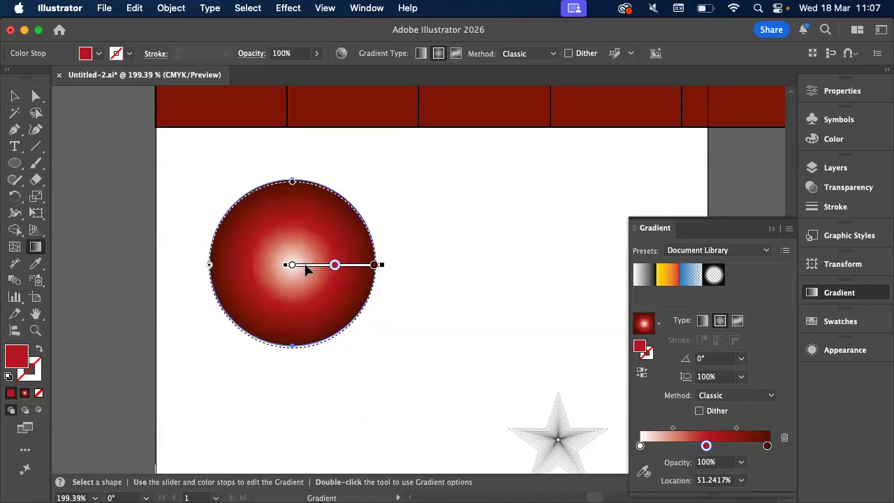
mouse_move(305, 271)
mouse_down()
mouse_move(306, 282)
mouse_move(273, 247)
mouse_move(300, 224)
mouse_move(316, 216)
mouse_move(333, 252)
mouse_up()
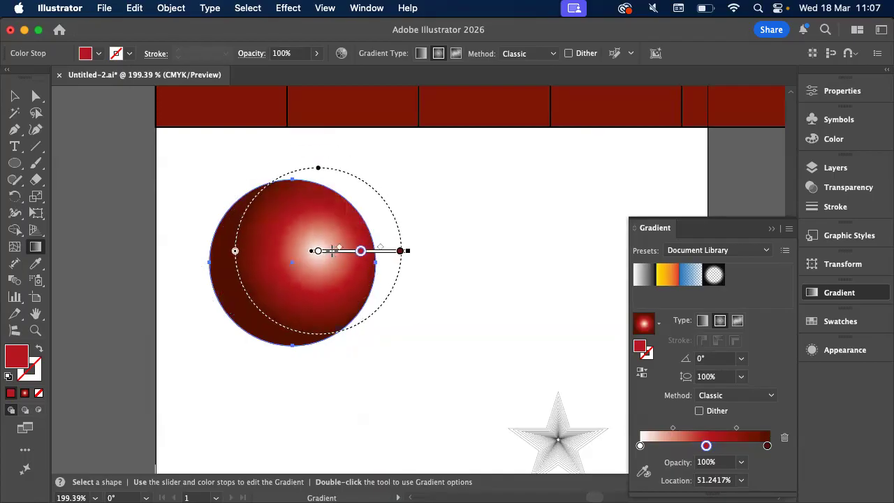
mouse_move(333, 251)
mouse_down()
mouse_move(276, 233)
mouse_move(301, 245)
mouse_move(294, 254)
mouse_move(307, 261)
mouse_move(351, 249)
mouse_move(329, 234)
mouse_move(297, 229)
mouse_move(290, 237)
mouse_up()
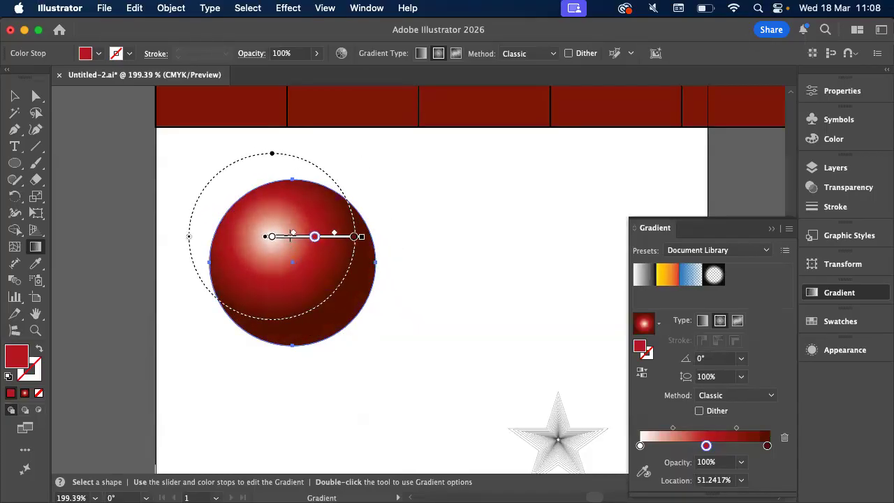
drag(290, 237, 287, 236)
scroll(287, 236, up, 3)
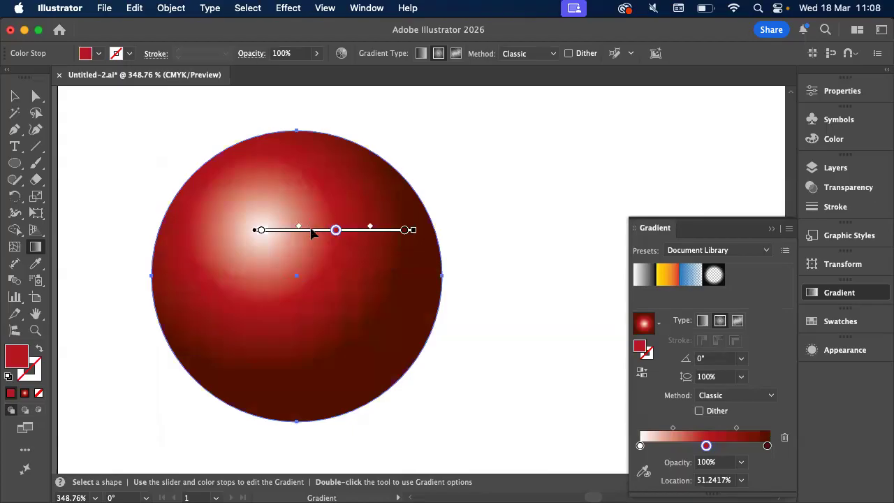
mouse_move(312, 230)
mouse_down()
mouse_move(314, 244)
mouse_move(313, 236)
mouse_up()
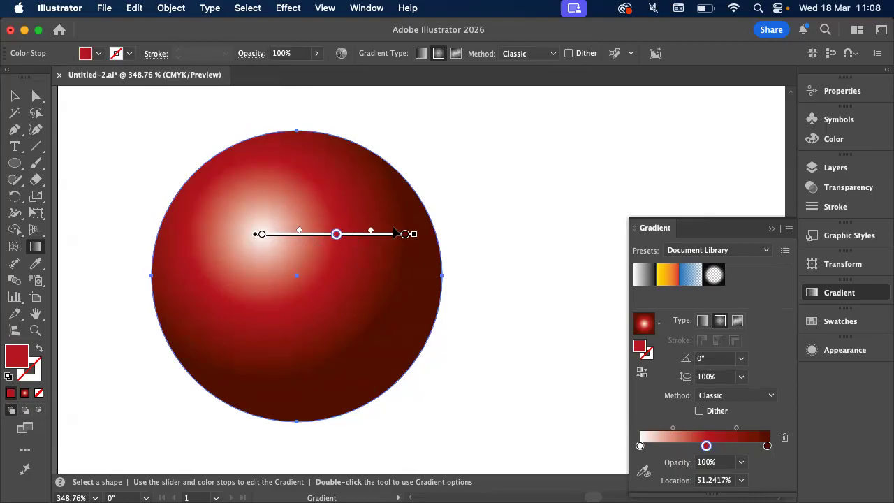
Enlarge the radial gradient's radius so its dark red outer stop reaches the circle's right edge
click(360, 236)
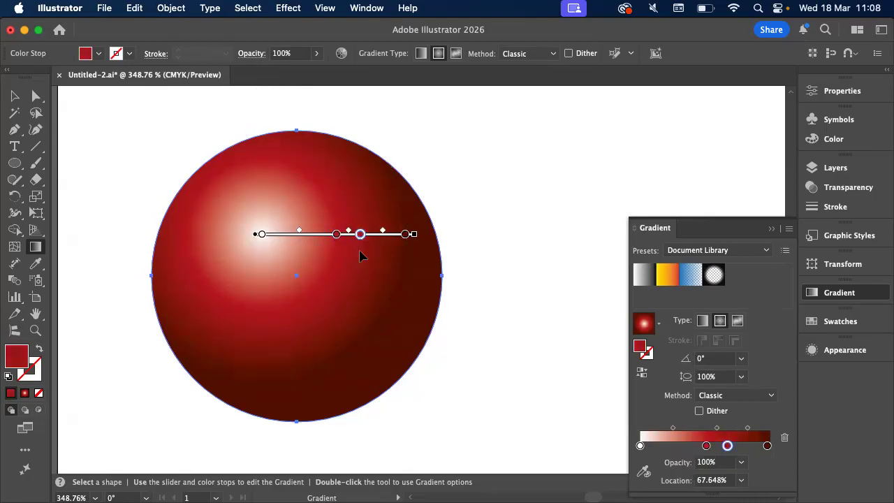
key(super+z)
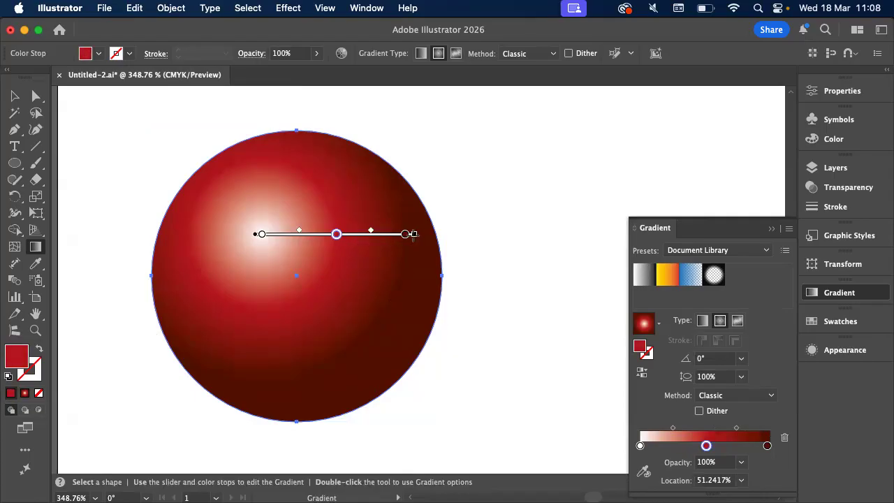
drag(414, 235, 444, 262)
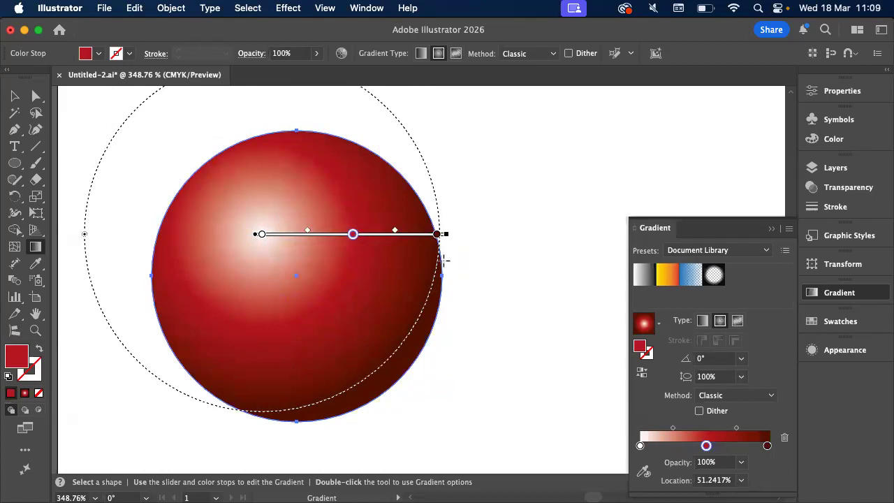
mouse_move(254, 235)
mouse_down()
mouse_move(259, 241)
mouse_move(222, 254)
mouse_move(251, 242)
mouse_up()
key(super+z)
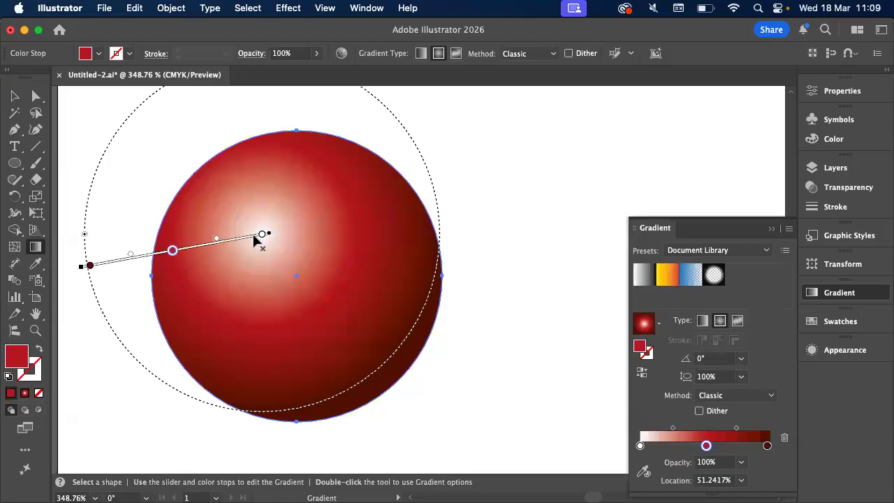
mouse_move(256, 240)
mouse_down()
mouse_move(301, 253)
mouse_move(419, 315)
mouse_up()
click(15, 96)
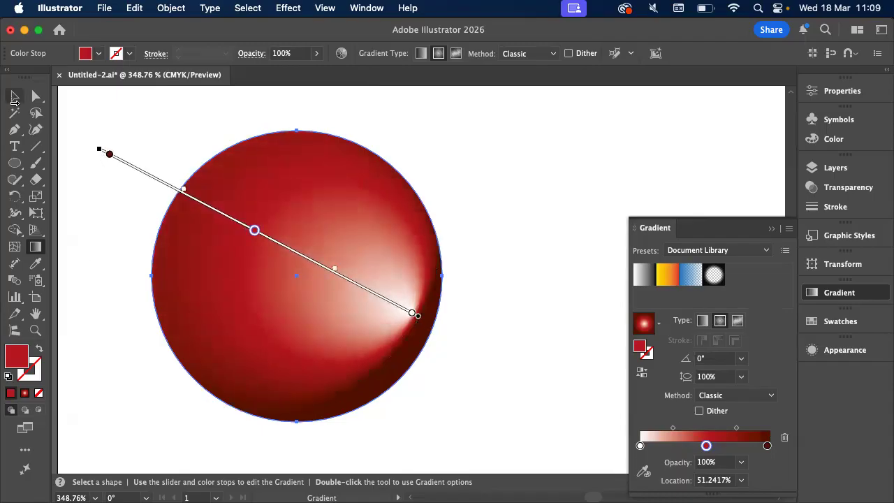
key(super+shift+a)
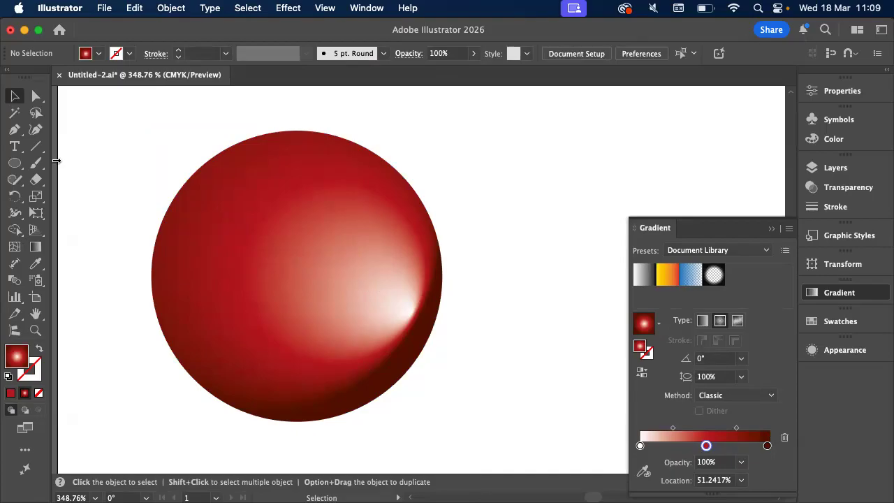
key(super+z)
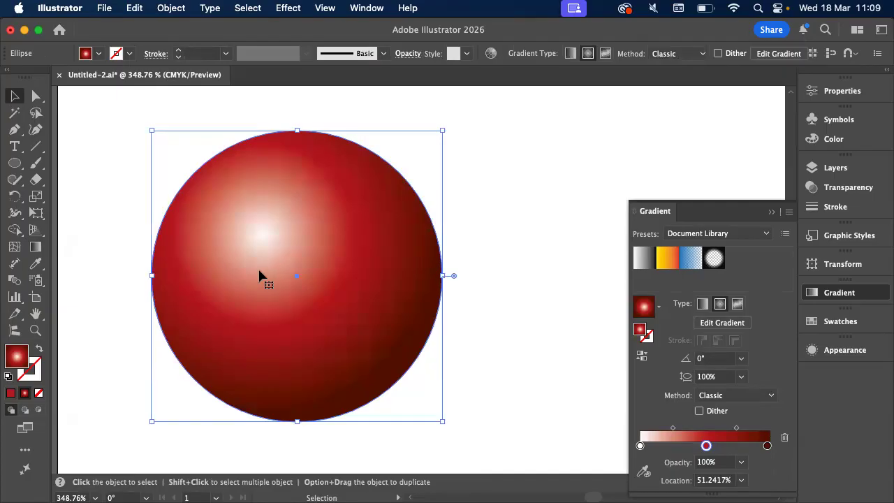
click(36, 247)
drag(262, 235, 221, 272)
mouse_move(200, 302)
mouse_down()
mouse_move(433, 300)
mouse_move(439, 221)
mouse_move(270, 329)
mouse_move(410, 351)
mouse_up()
key(v)
key(super+z)
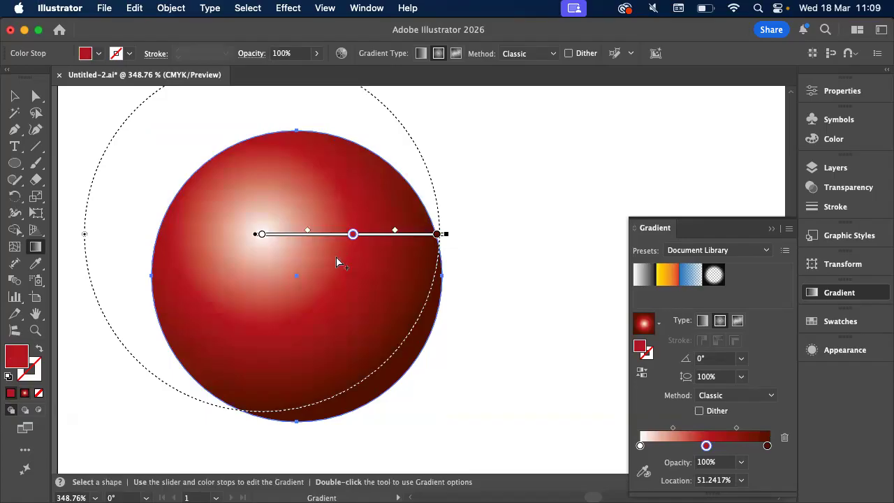
Nudge the gradient slightly farther up and left, rotate it to about -31° toward the circle's lower right, and deselect the circle
mouse_move(334, 242)
mouse_down()
mouse_move(333, 305)
mouse_move(328, 237)
mouse_up()
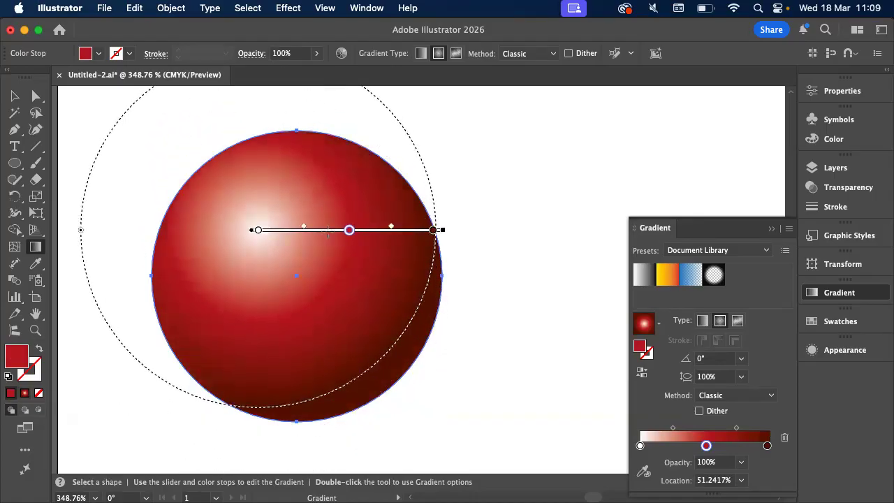
drag(442, 243, 416, 325)
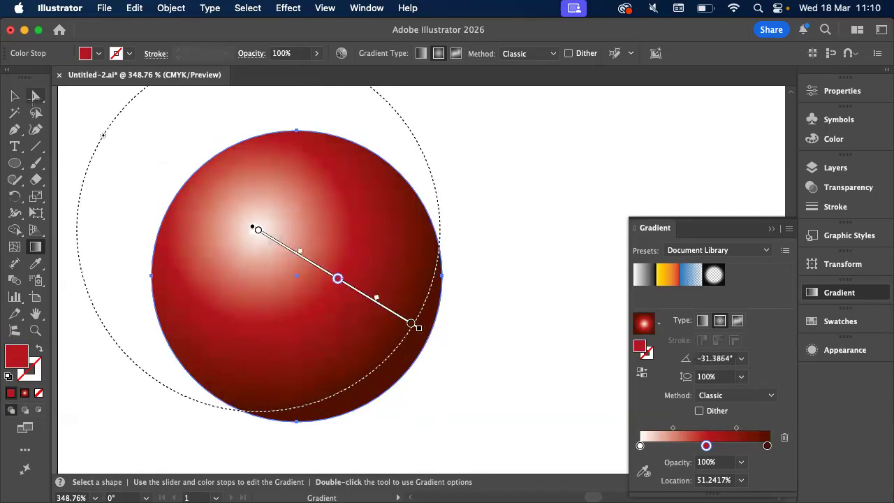
key(v)
click(98, 199)
scroll(98, 200, down, 3)
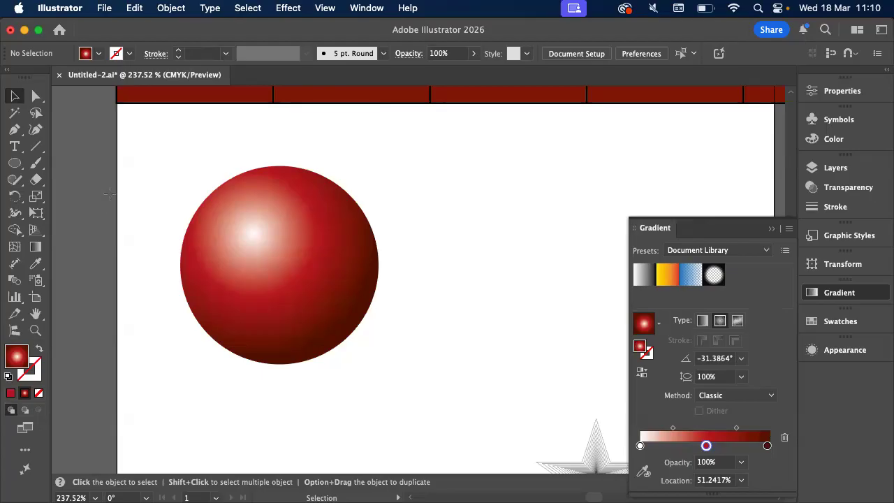
Select the gradient circle, detach the Gradient panel, and dock it collapsed below Appearance
click(352, 239)
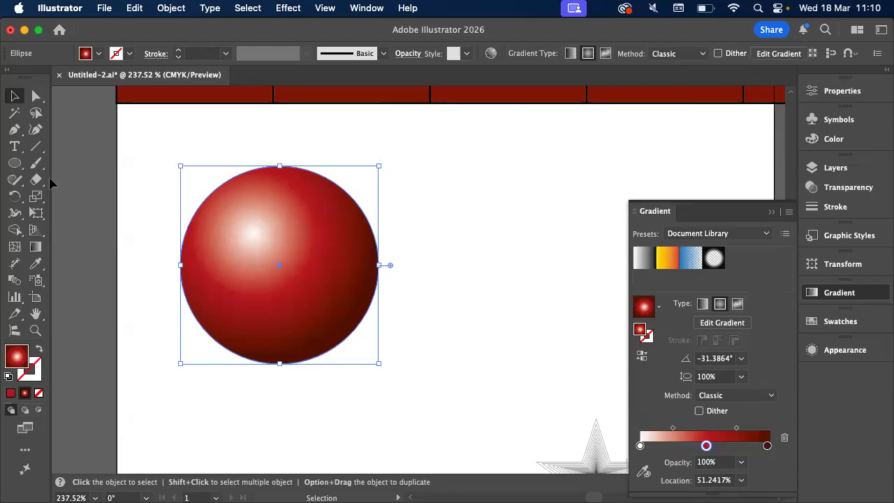
drag(660, 213, 563, 144)
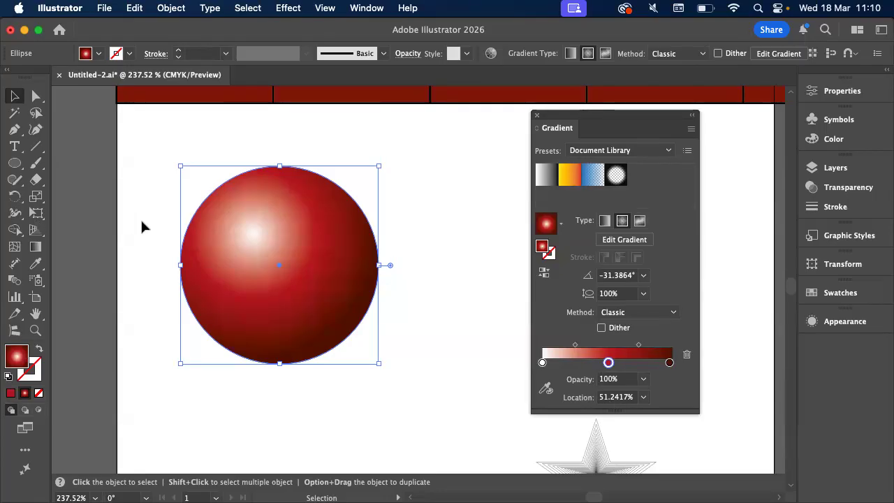
drag(552, 128, 824, 350)
click(614, 268)
Switch to Finder and preview Illustrator logo exercise_2025.pdf from Downloads, examining the ringed planet's ring and shadow
key(super+Tab)
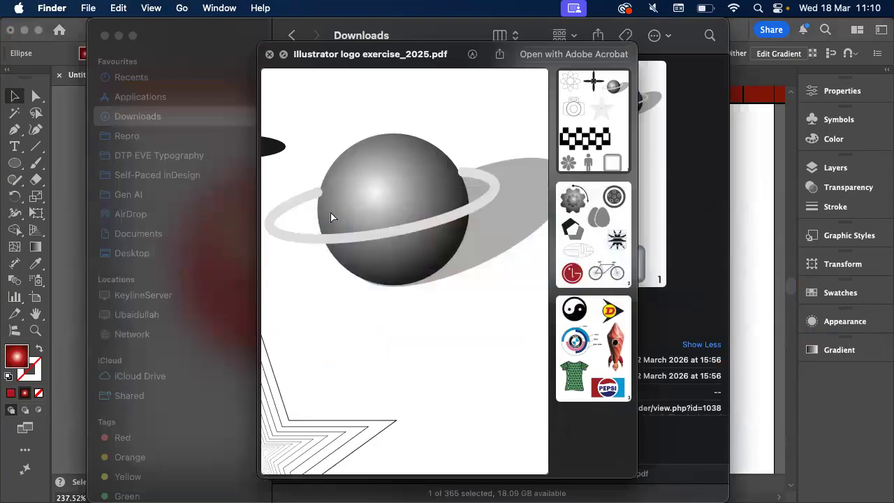
key(Left)
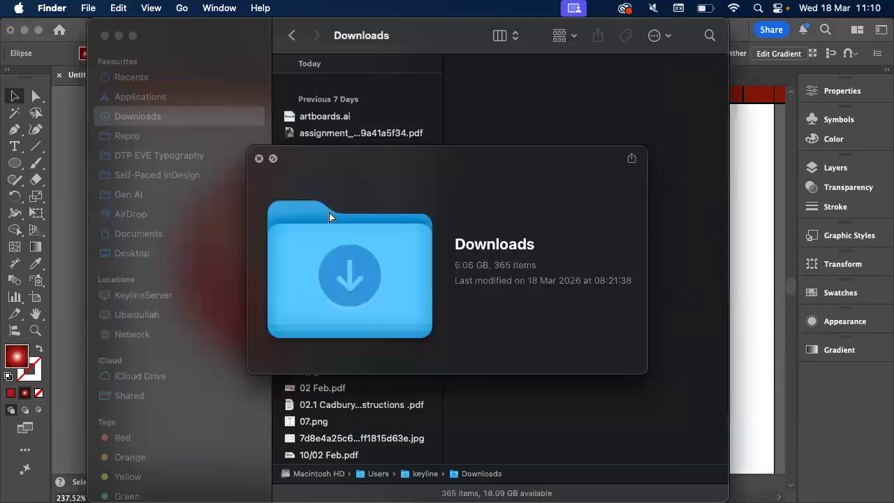
key(space)
key(b)
scroll(328, 145, up, 2)
scroll(335, 144, up, 5)
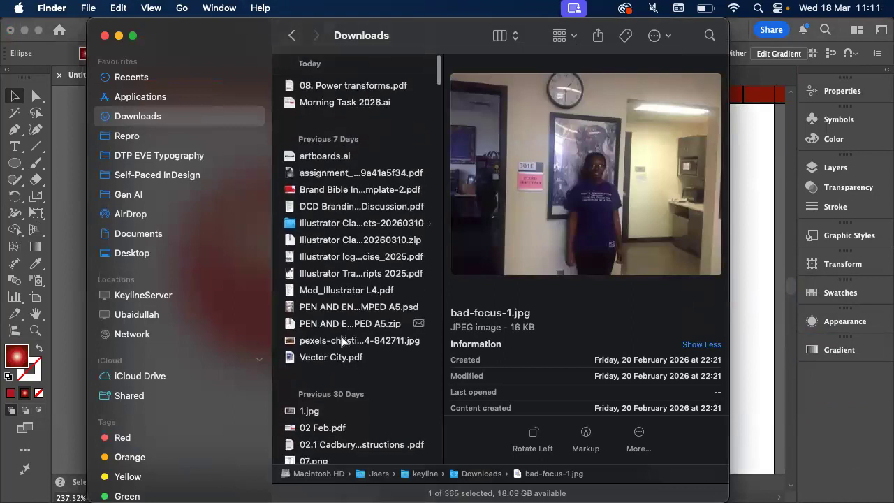
click(342, 307)
click(338, 292)
click(333, 275)
click(329, 260)
key(space)
scroll(491, 122, up, 3)
scroll(491, 123, right, 3)
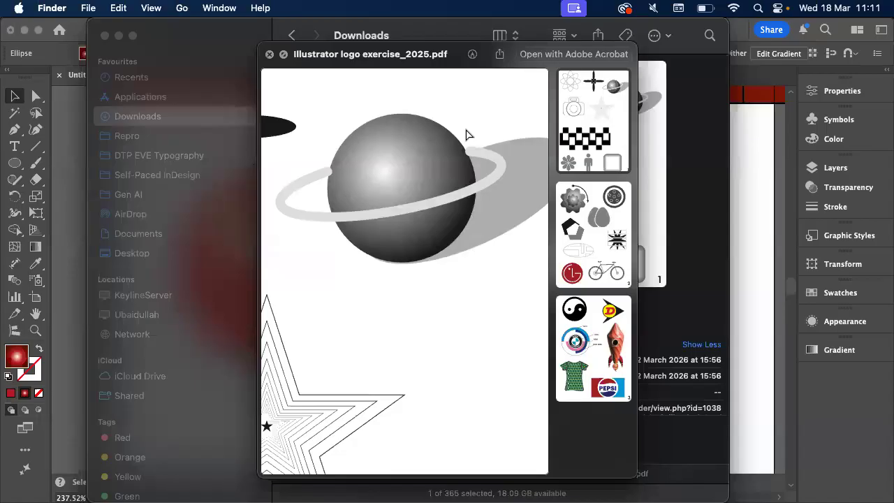
Switch back to Illustrator and draw a wide, flat ellipse across the sphere's middle, extending past both sides, with no fill
click(46, 185)
click(19, 166)
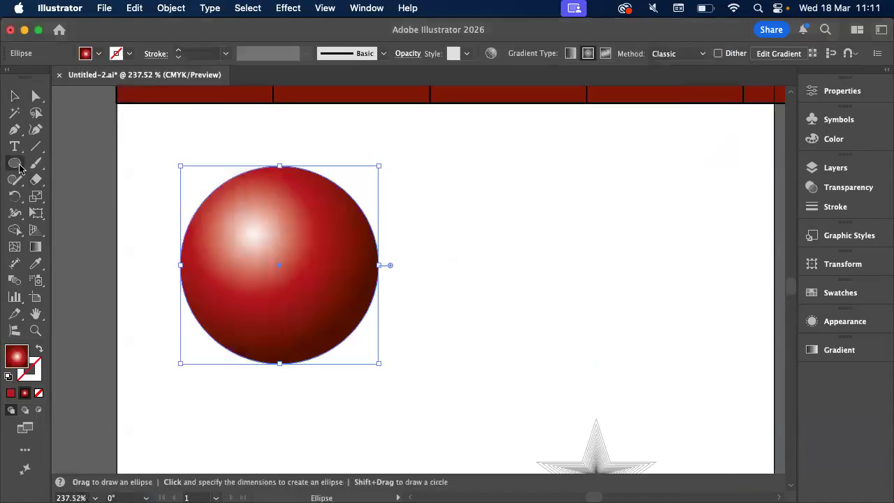
click(84, 198)
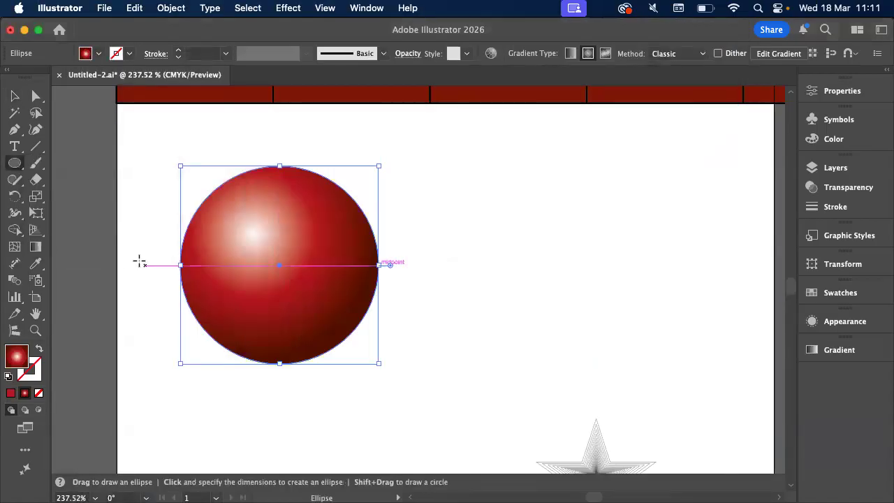
mouse_move(136, 254)
mouse_down()
mouse_move(431, 296)
mouse_move(440, 308)
mouse_up()
key(slash)
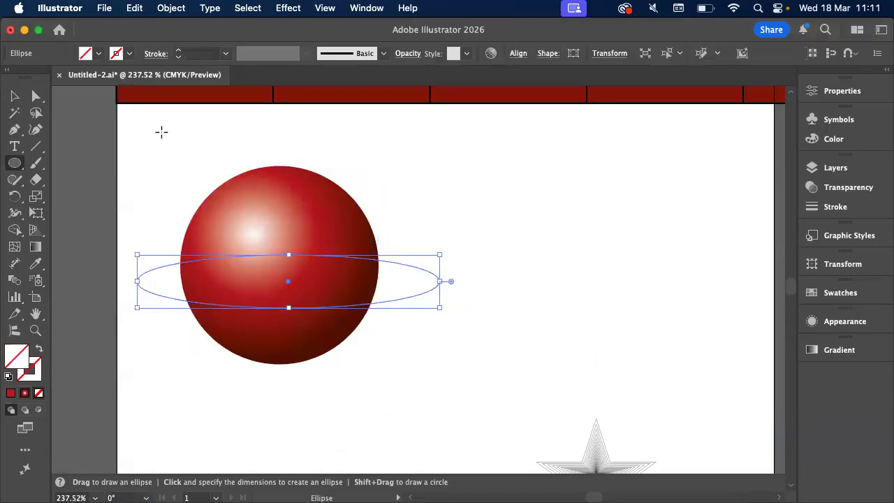
Give the flat ring ellipse a black 10 pt stroke
click(179, 50)
click(179, 50)
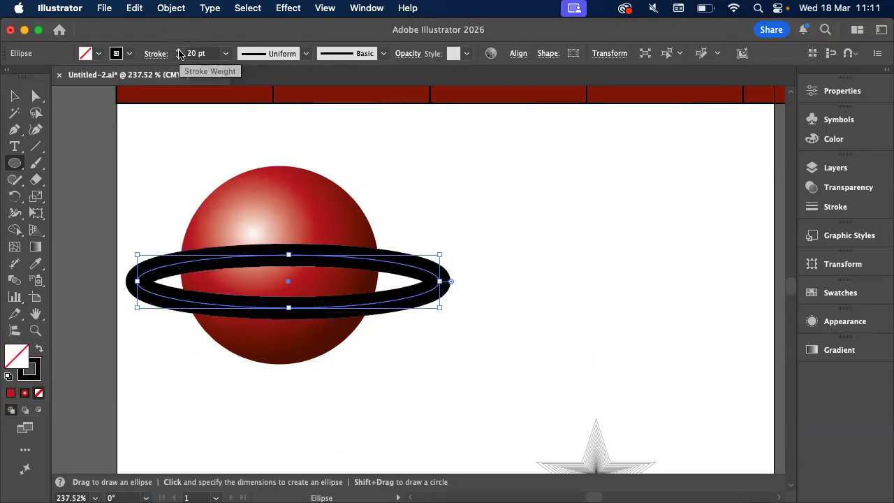
click(179, 56)
click(129, 54)
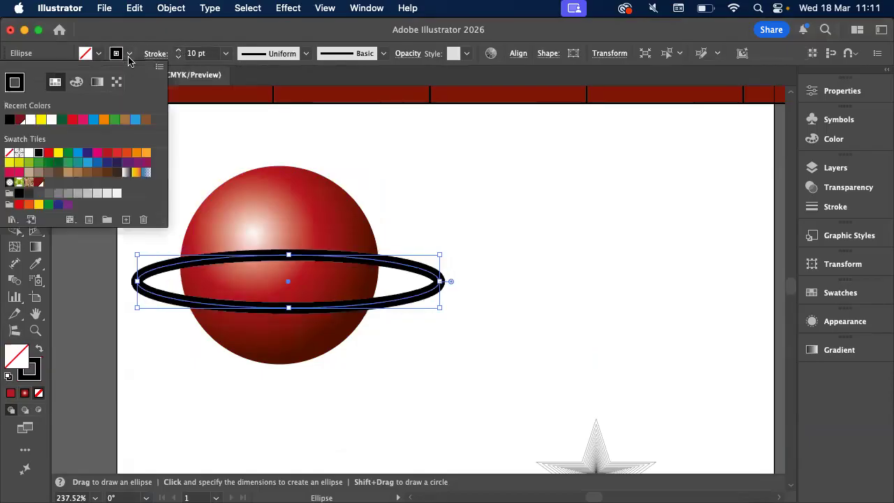
click(126, 54)
Rotate the ring ellipse counter-clockwise so its right end tilts upward, and move it slightly up over the sphere's centre
click(15, 95)
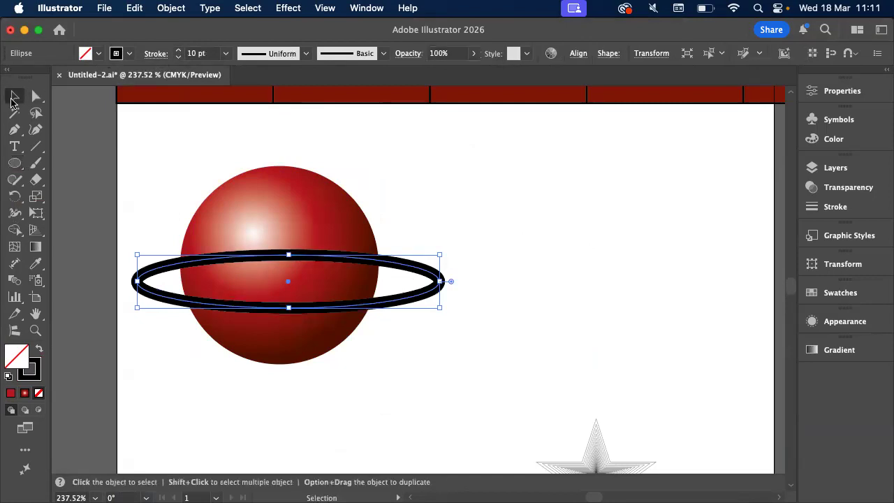
drag(443, 253, 423, 222)
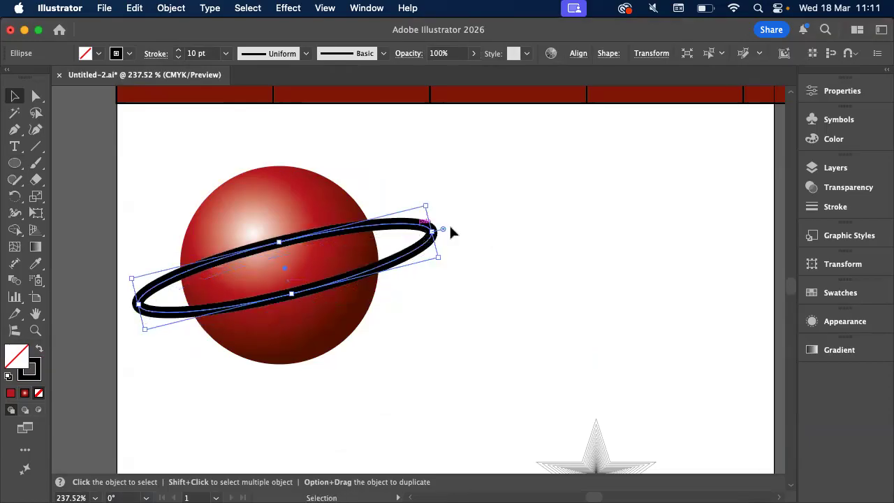
click(449, 225)
click(428, 236)
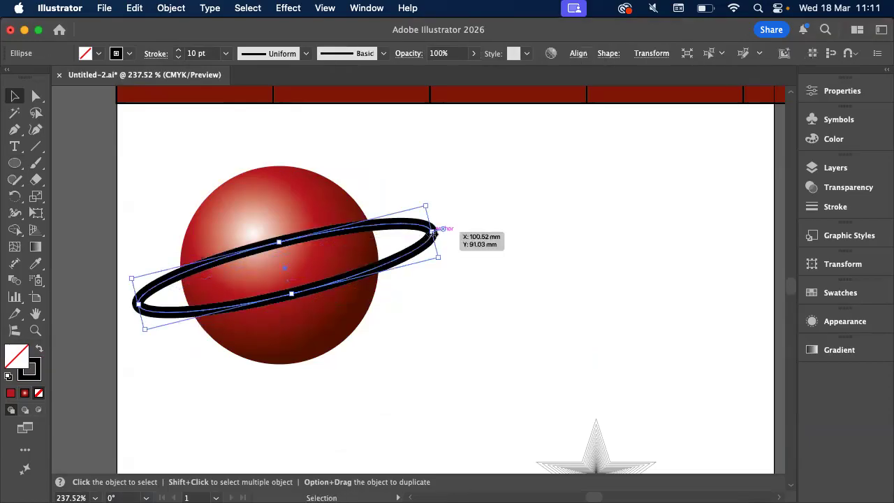
Set the tilted ring's stroke weight to 5 pt and deselect the ring
shift+click(178, 58)
click(178, 51)
click(178, 51)
click(179, 51)
click(179, 51)
click(179, 52)
click(179, 51)
scroll(105, 169, up, 3)
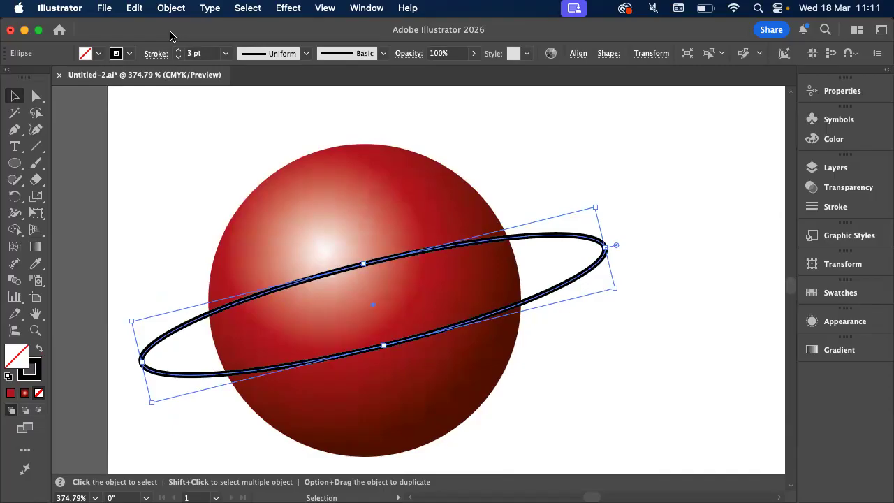
click(179, 51)
click(179, 52)
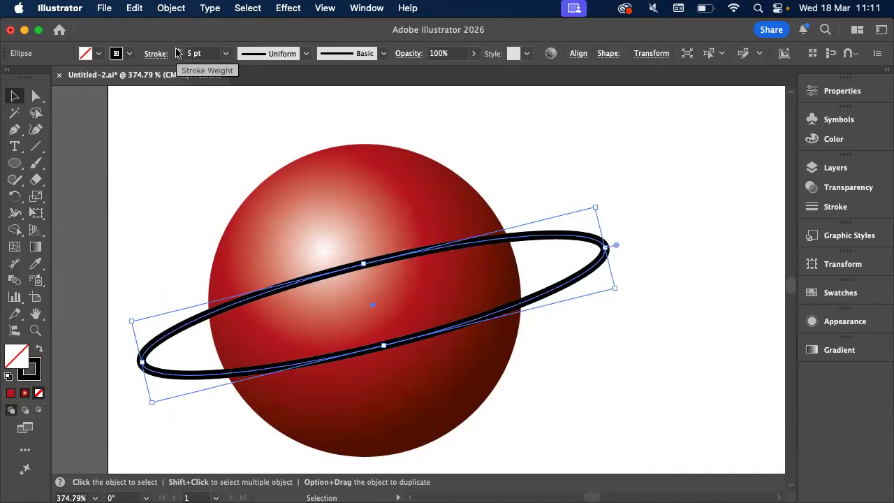
click(225, 230)
scroll(225, 236, down, 2)
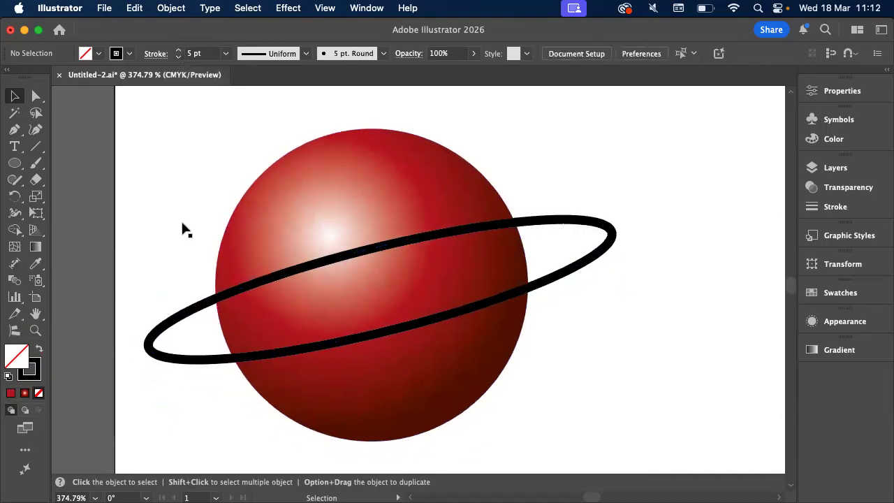
Try to cut the tilted ring near its left end with the Knife tool, undo the cut and deselect the ring
scroll(183, 230, down, 2)
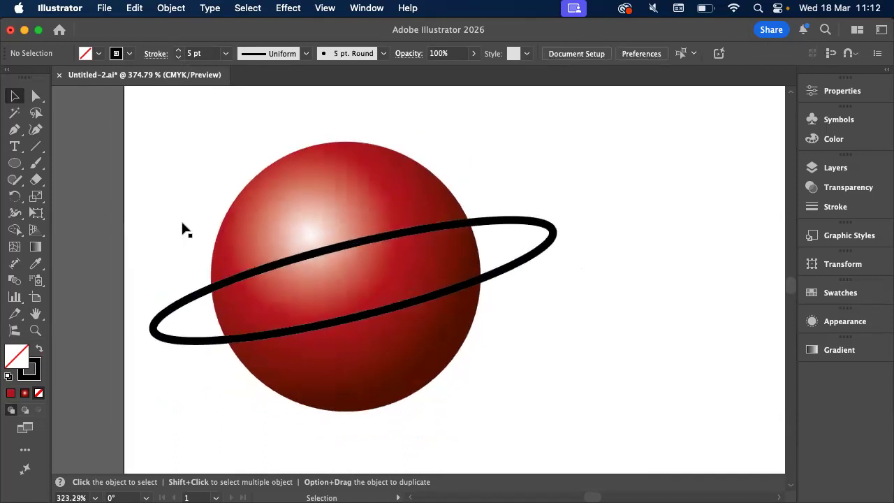
scroll(183, 229, up, 1)
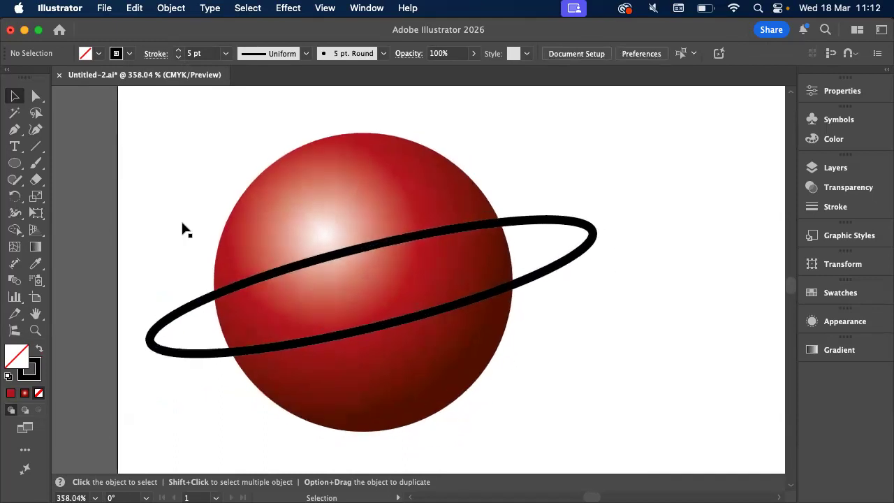
click(510, 229)
drag(36, 179, 89, 213)
drag(184, 300, 199, 330)
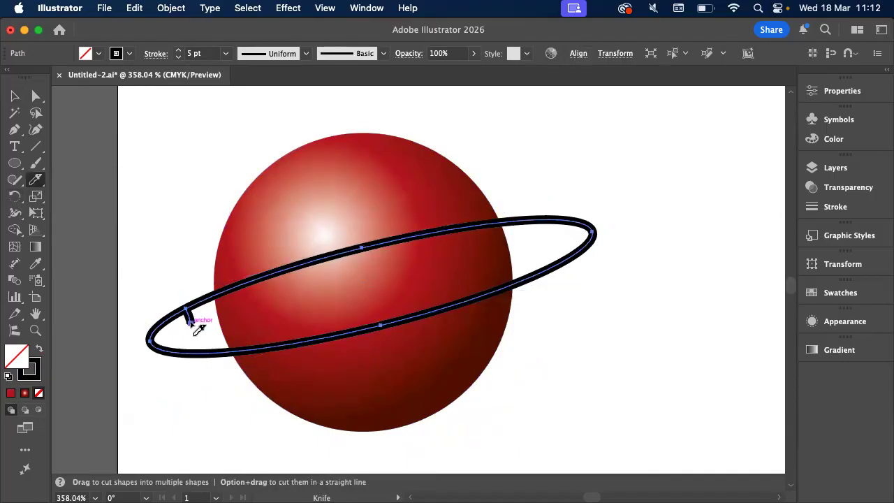
key(super+z)
click(12, 97)
click(82, 143)
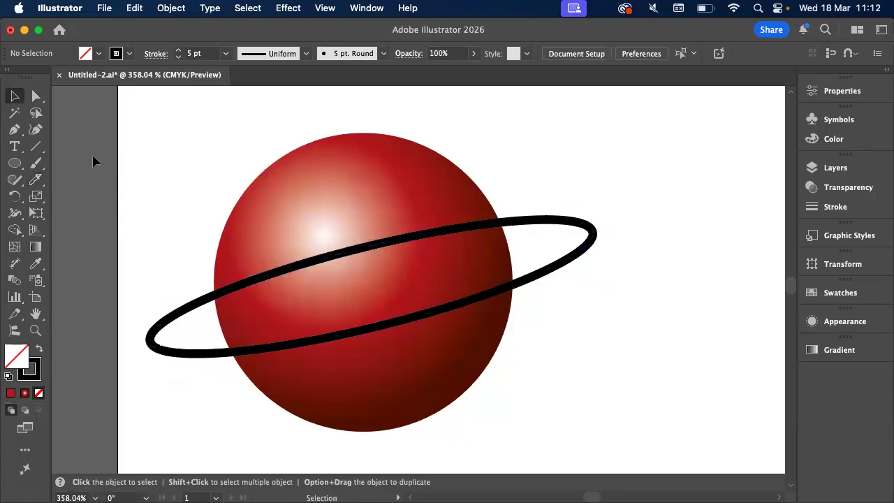
Switch to the exercise PDF preview to examine where the planet's ring is cut, and return to Illustrator
key(super+Tab)
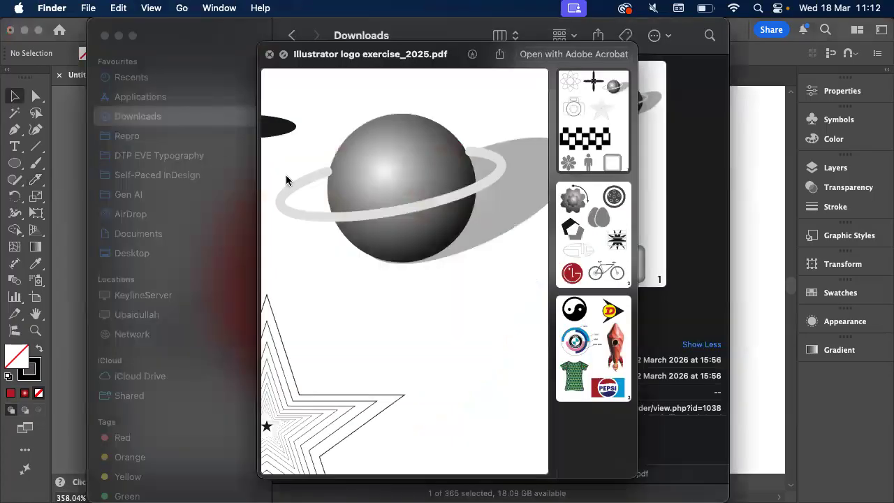
scroll(388, 169, left, 3)
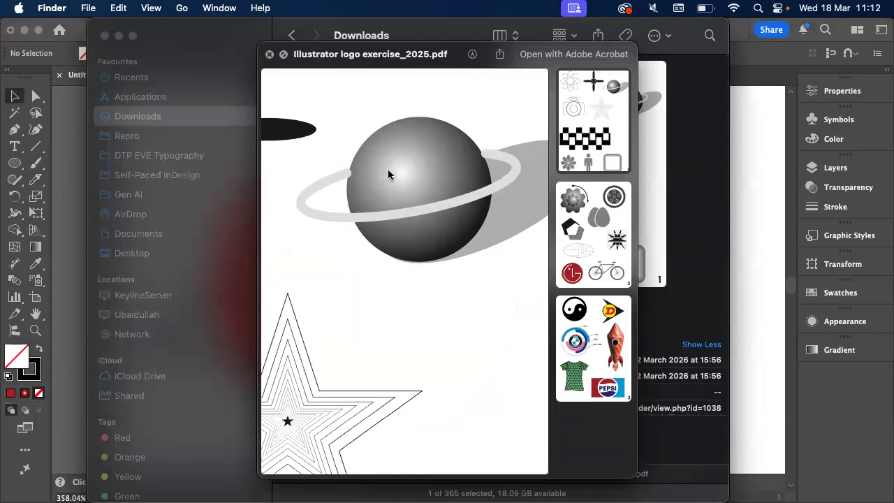
click(62, 240)
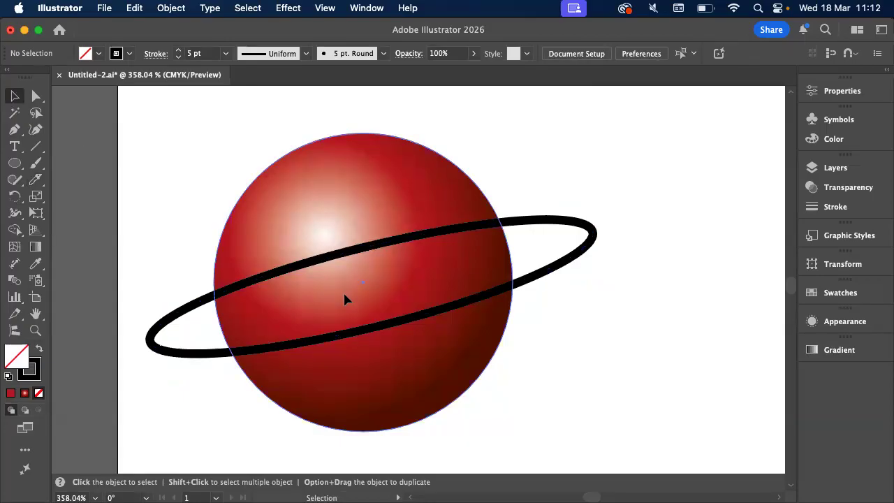
Try to cut the ring's upper edge with the Knife tool just outside both sides of the sphere
click(309, 266)
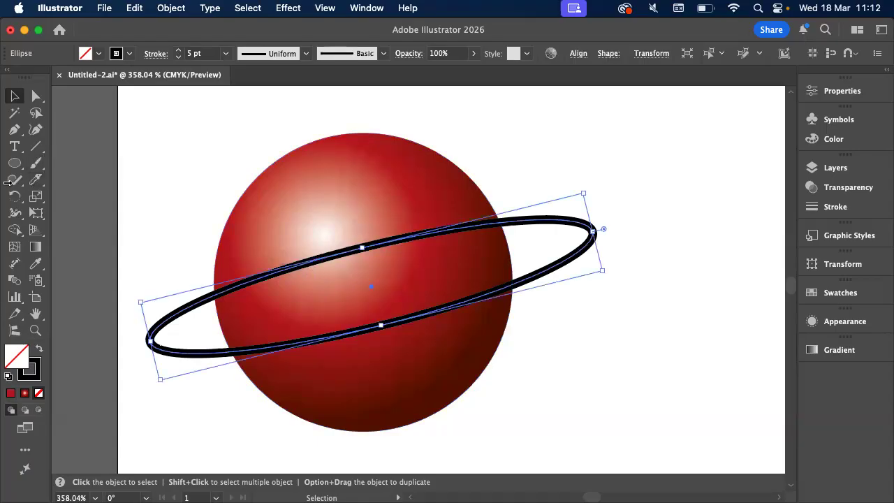
drag(36, 179, 70, 217)
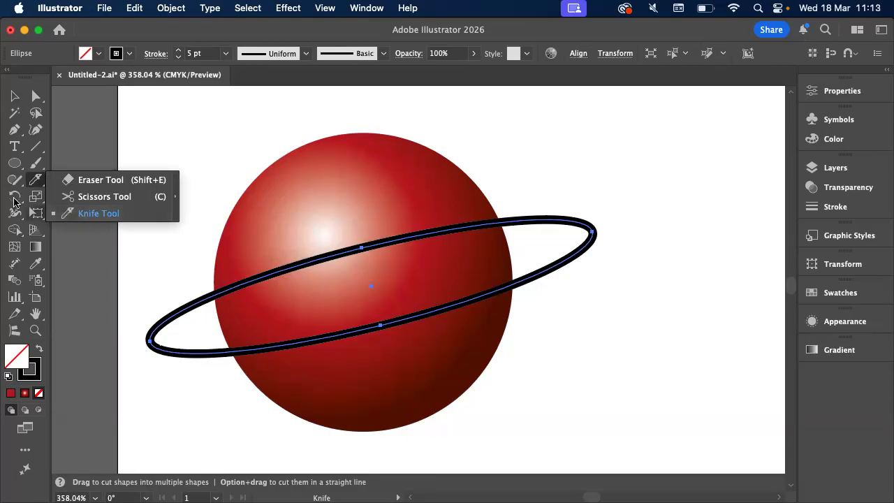
key(v)
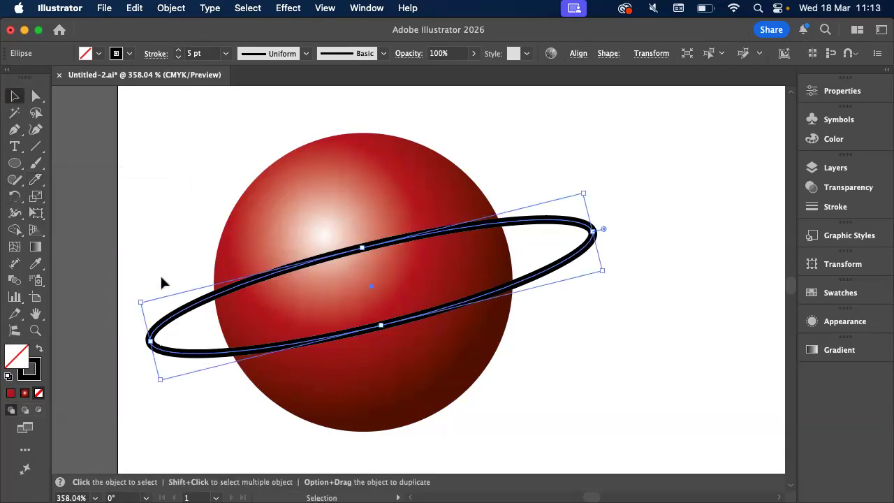
click(36, 180)
scroll(35, 185, down, 1)
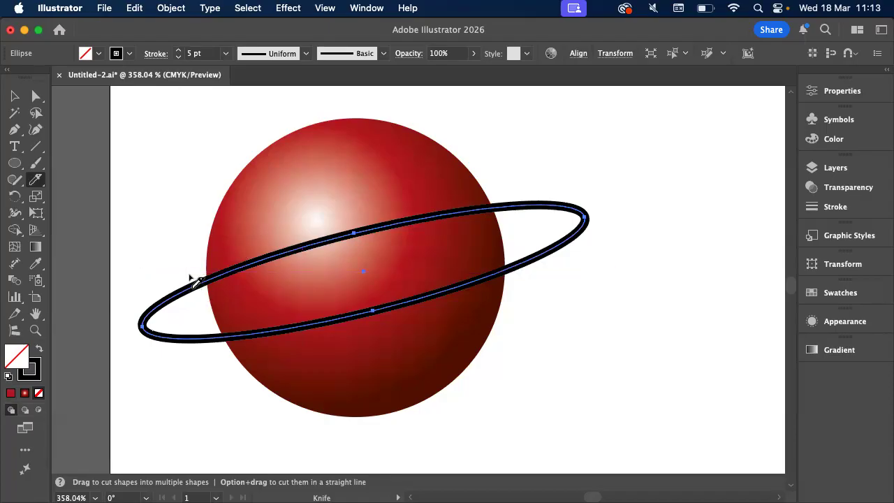
drag(197, 288, 200, 299)
drag(521, 201, 519, 225)
alt+scroll(209, 299, up, 3)
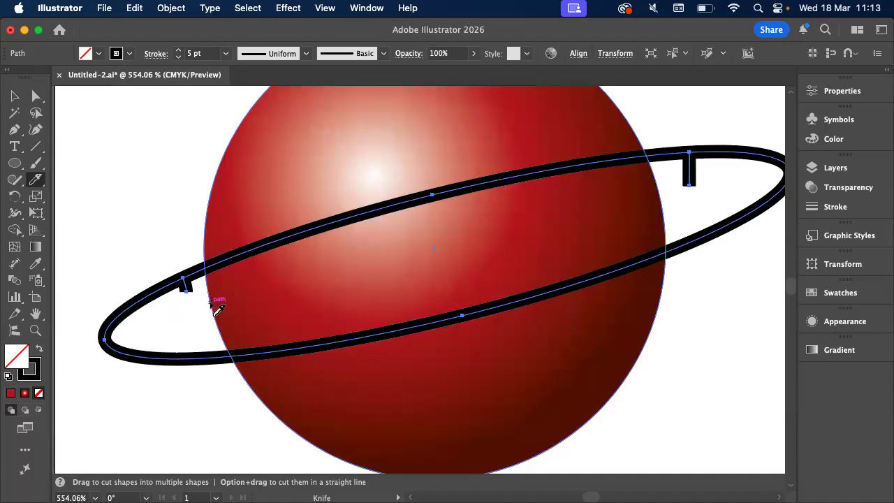
key(v)
click(121, 225)
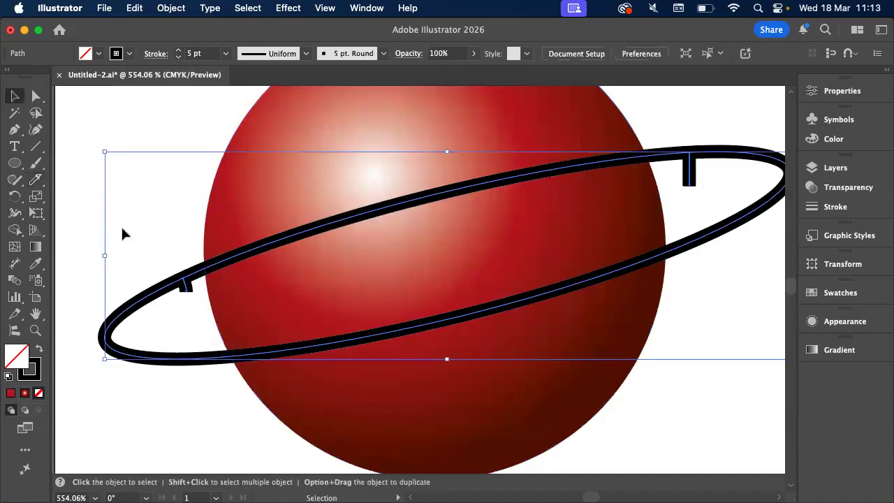
click(192, 279)
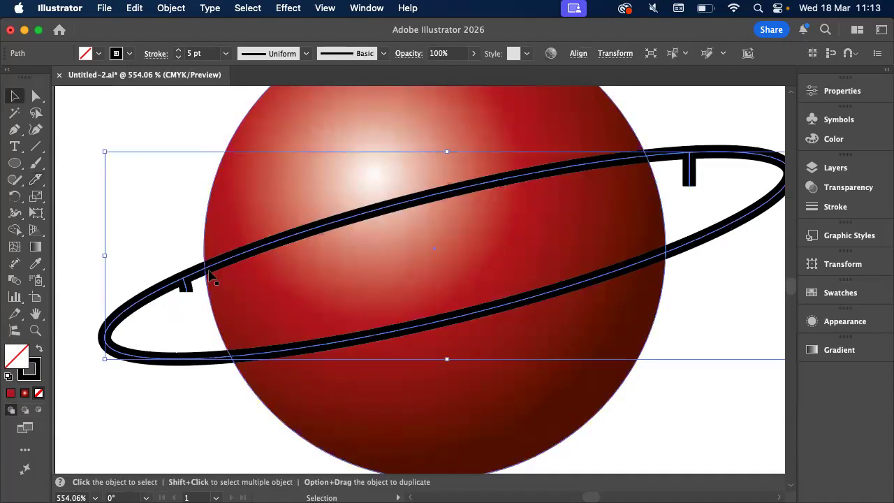
Undo the knife cuts on both sides of the ring and deselect it
key(a)
key(super+z)
key(super+z)
key(super+z)
click(154, 215)
scroll(154, 215, down, 5)
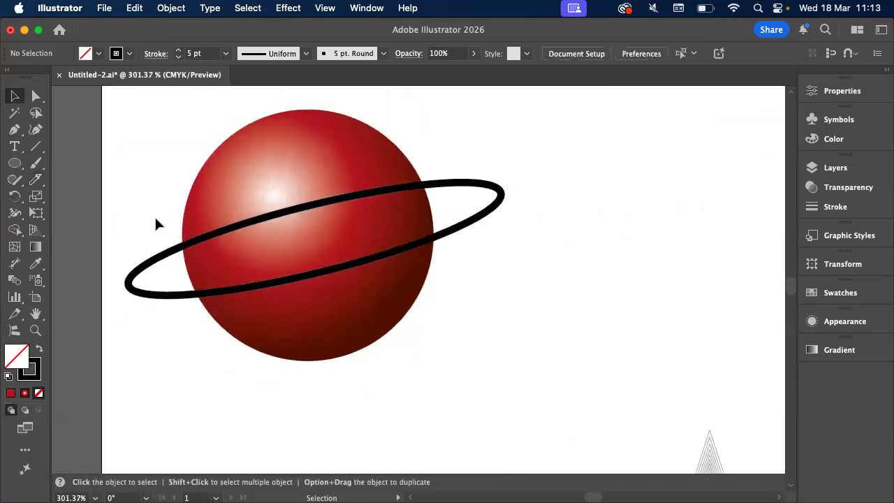
Try a short knife cut on the ring's upper edge just right of the sphere, and undo it
scroll(155, 215, right, 10)
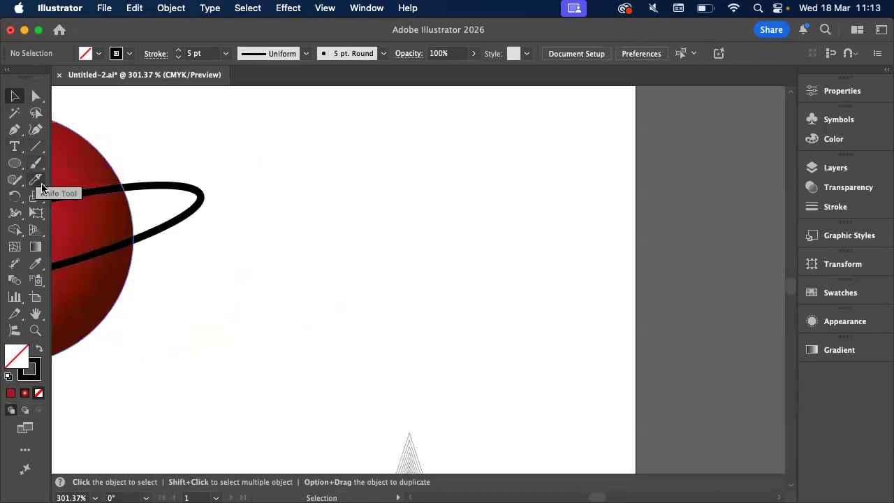
click(36, 183)
scroll(66, 188, up, 5)
drag(148, 169, 147, 210)
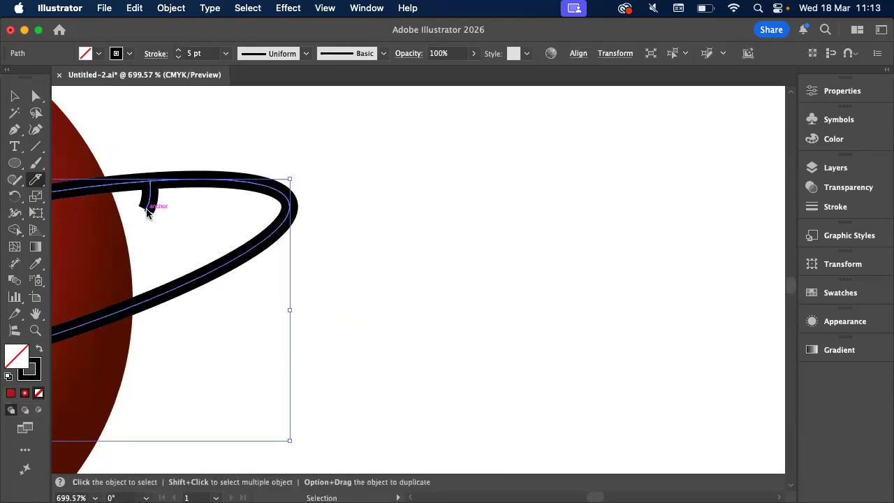
key(super+z)
Try to slice off the ring's right end with the Knife tool and pull the piece away from the sphere
drag(136, 145, 207, 355)
key(v)
click(324, 271)
click(287, 222)
drag(270, 235, 336, 225)
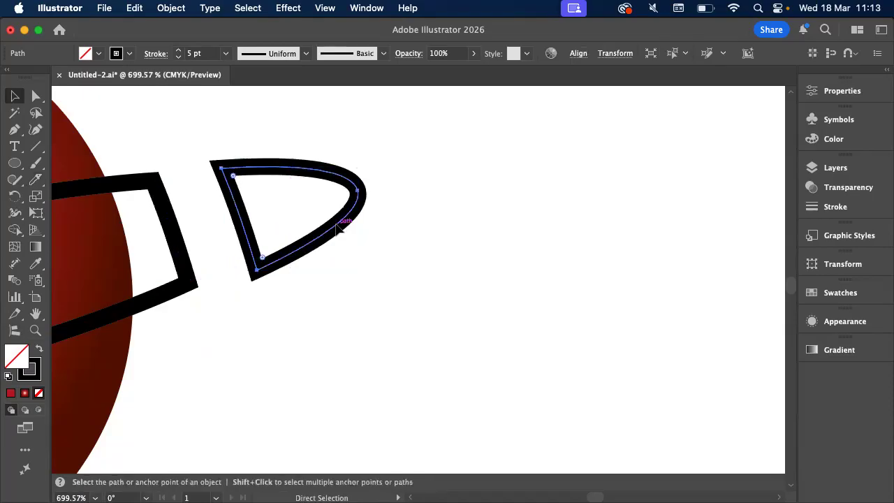
key(super+z)
super+click(336, 228)
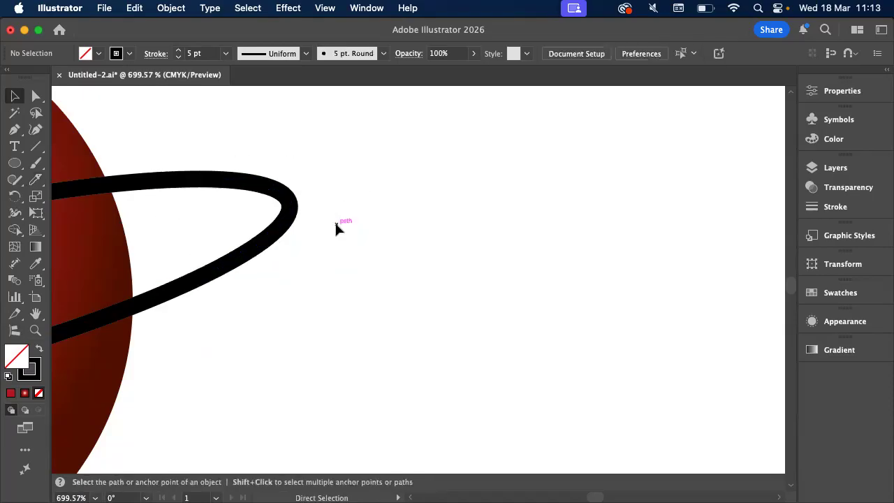
Draw a small unfilled circle with the Ellipse tool in the empty area right of the ringed planet
click(7, 162)
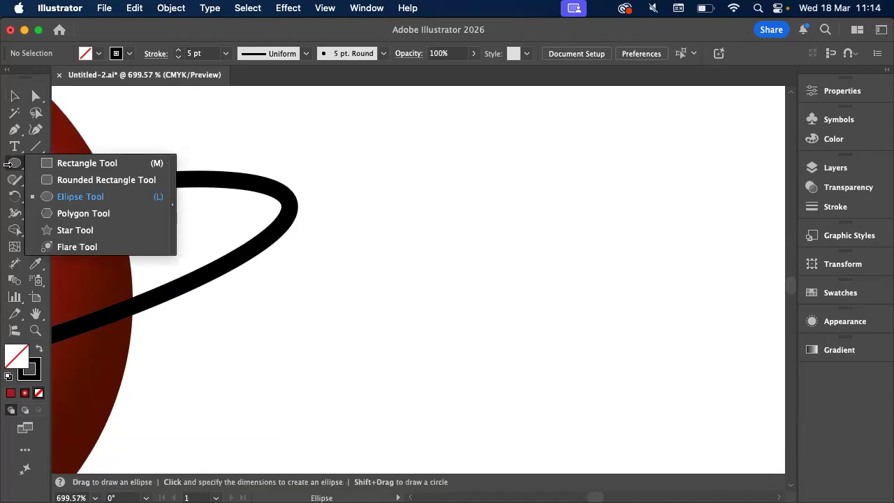
click(69, 199)
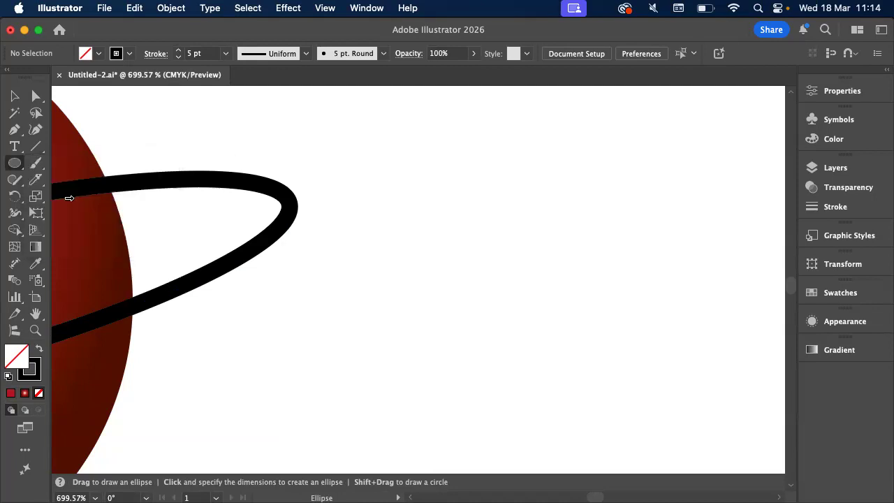
click(38, 183)
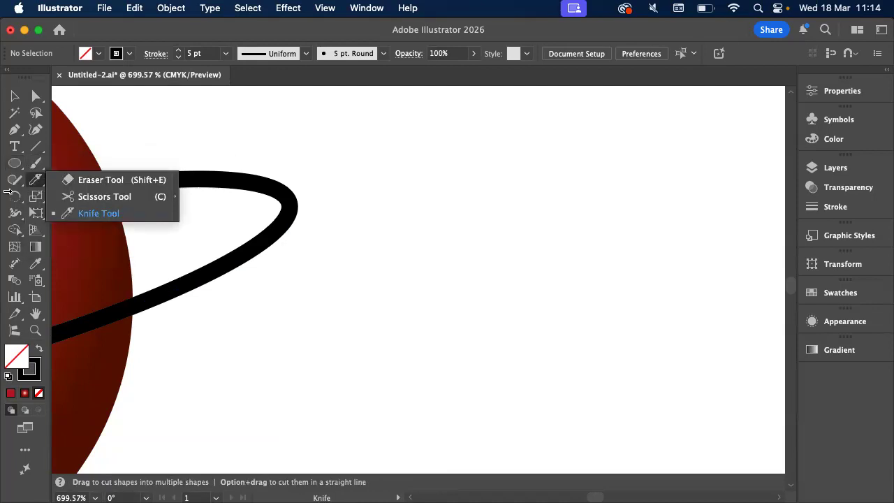
click(14, 163)
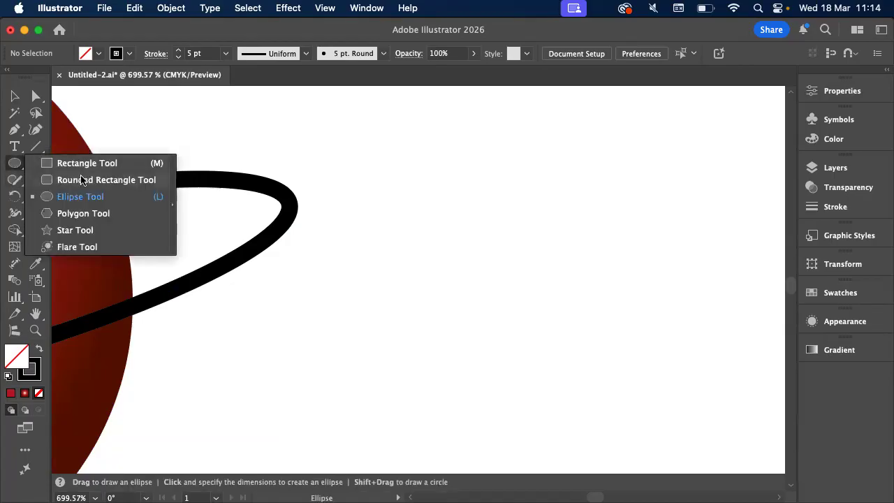
click(116, 196)
scroll(517, 194, down, 5)
scroll(517, 194, right, 5)
drag(374, 140, 479, 249)
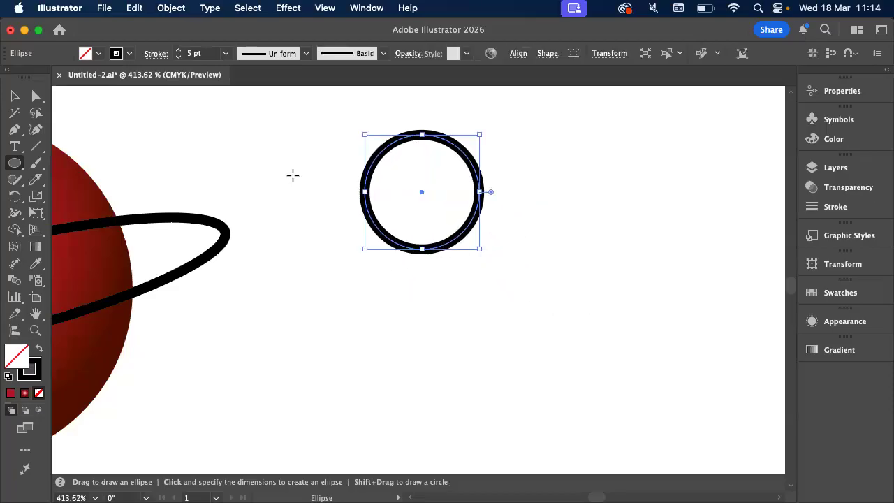
Fill the circle with the yellow-to-red linear gradient swatch and place two copies in a row to its right
click(99, 54)
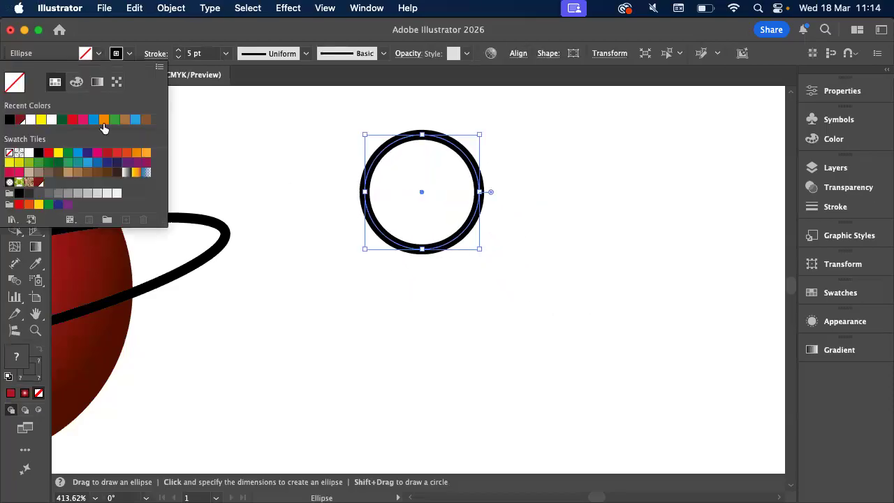
click(135, 174)
click(183, 42)
click(14, 97)
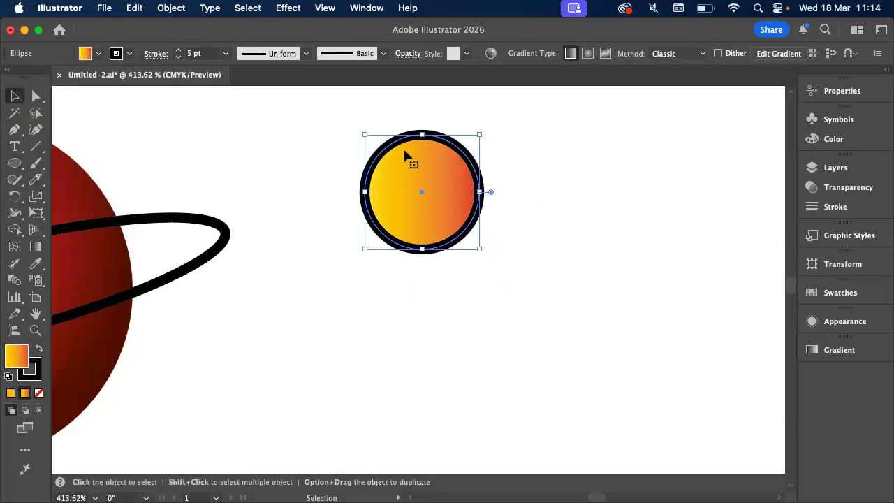
scroll(408, 157, right, 5)
alt+drag(309, 199, 634, 206)
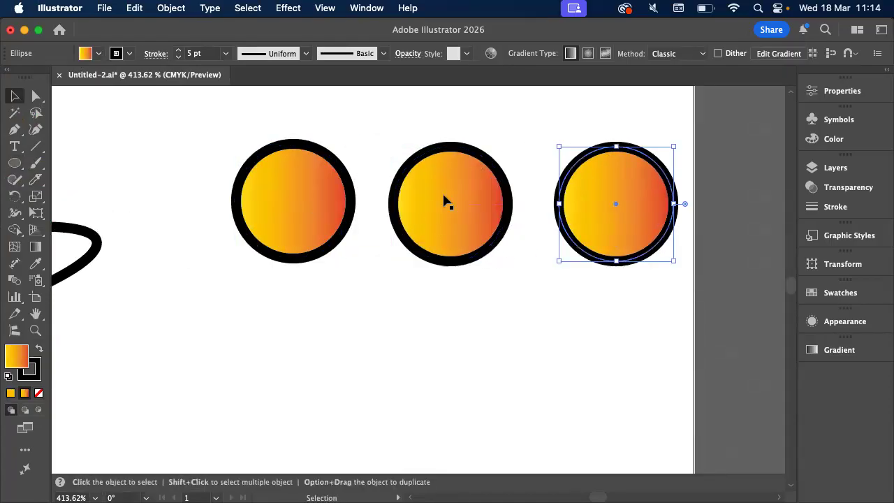
Slice the first circle diagonally with the Knife tool and move its lower half slightly down to open a gap
click(304, 174)
click(35, 180)
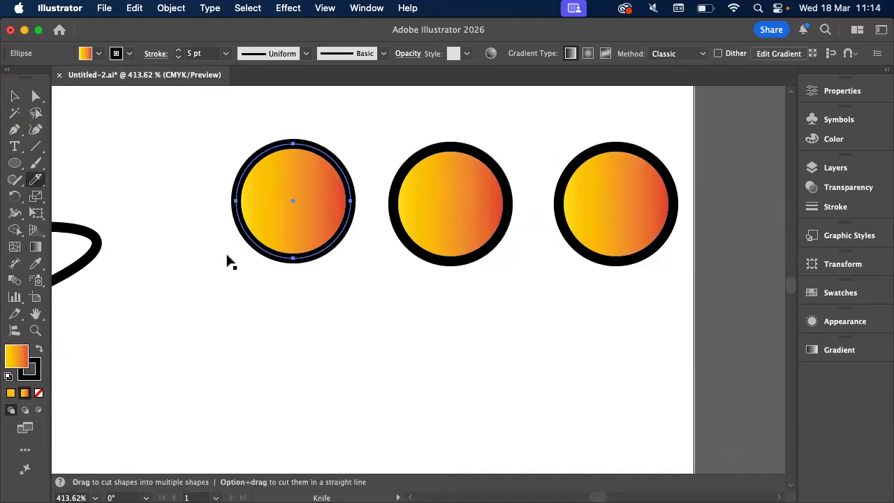
alt+drag(210, 238, 385, 156)
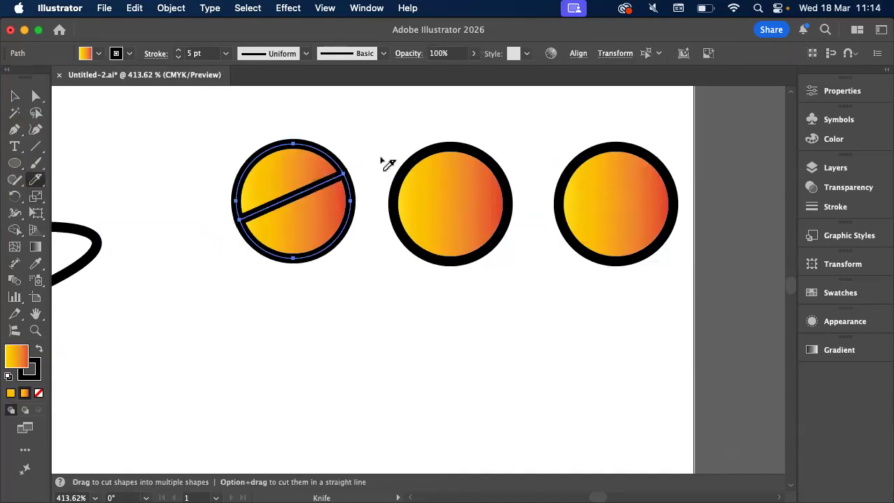
key(v)
click(322, 274)
drag(318, 260, 322, 276)
click(441, 281)
Split the middle circle's path with the Scissors tool at its upper-right and lower-left points, and deselect it
click(459, 264)
click(38, 180)
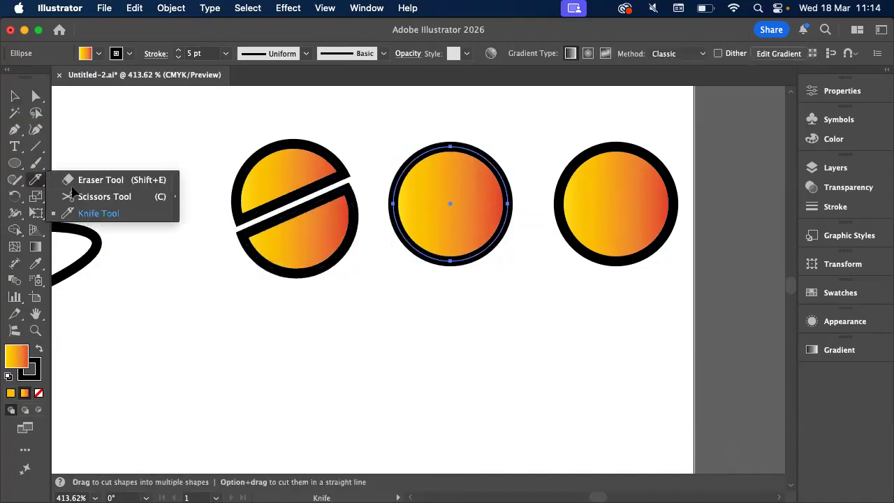
click(98, 196)
scroll(451, 200, up, 3)
click(378, 278)
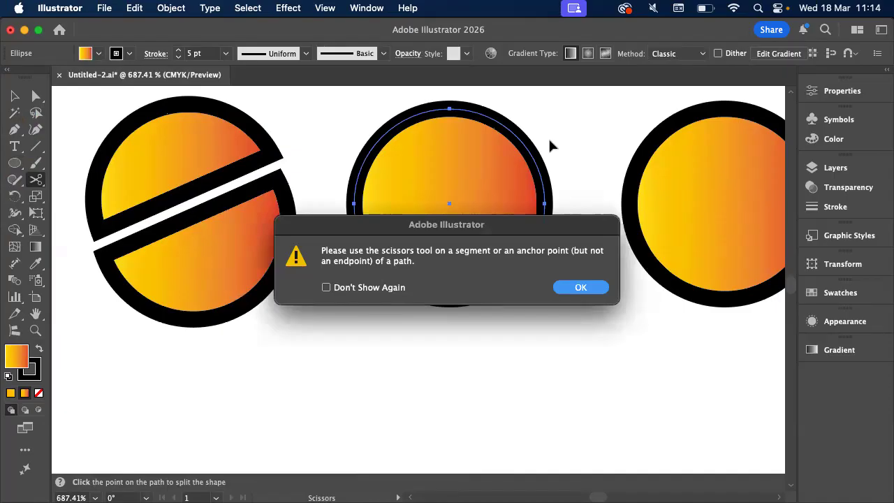
click(579, 287)
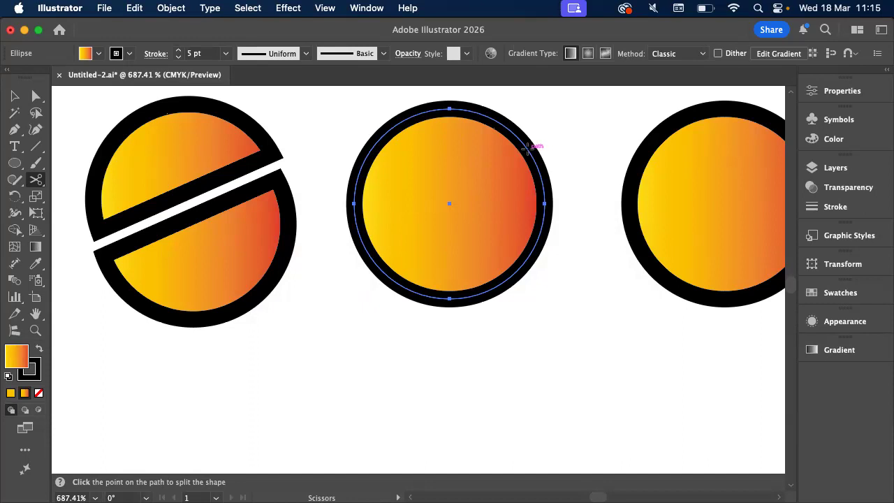
click(528, 148)
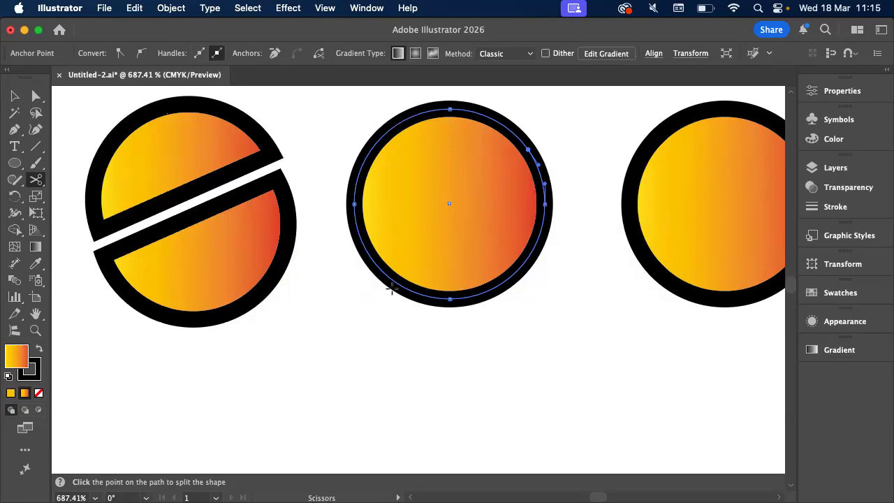
click(376, 261)
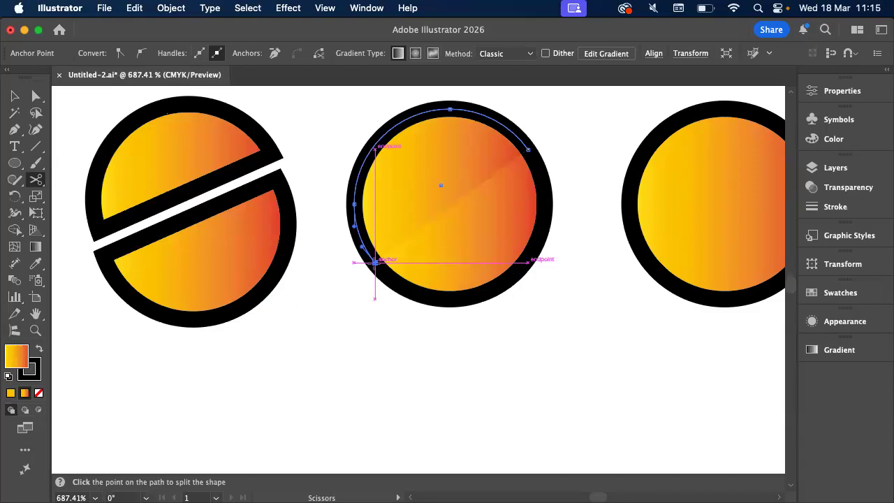
key(v)
click(566, 183)
scroll(563, 184, down, 1)
scroll(562, 183, up, 4)
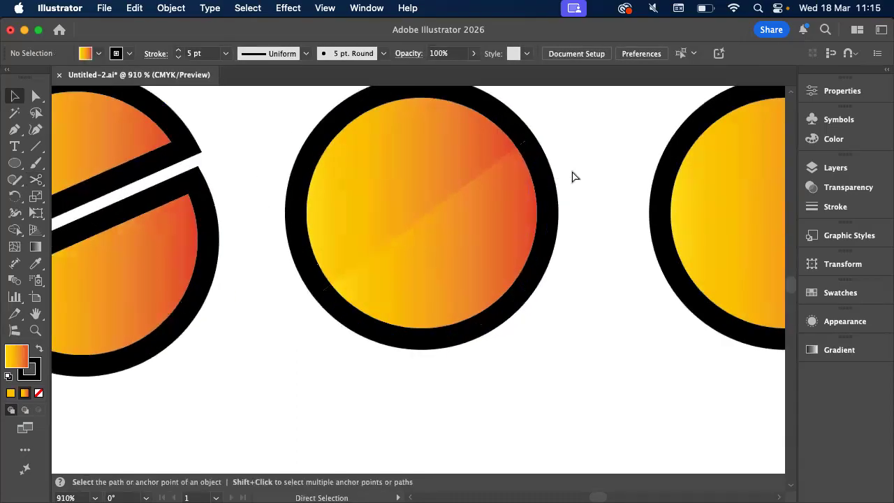
Undo the Scissors cuts on the middle circle and clear the selection
key(super+z)
key(v)
click(571, 167)
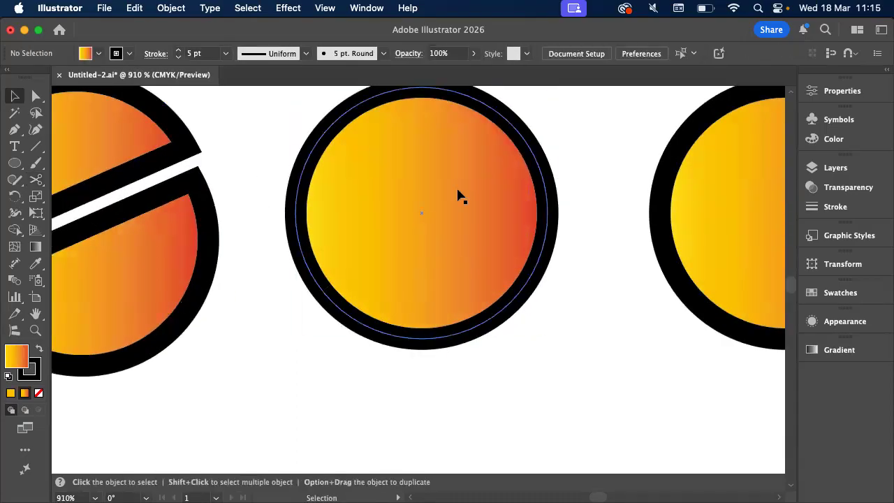
key(c)
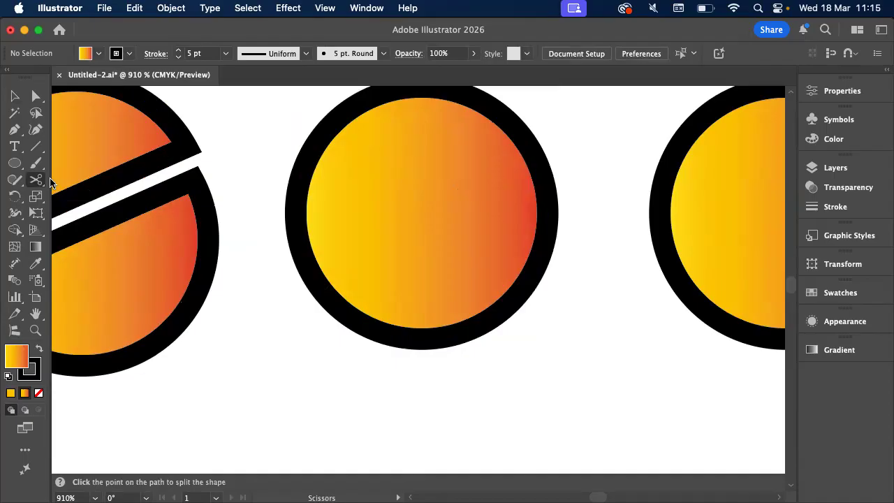
click(524, 138)
key(super+z)
key(super+z)
key(super+z)
Select the middle circle and split its path with the Scissors tool at its upper-right and lower-left points
click(14, 102)
click(622, 178)
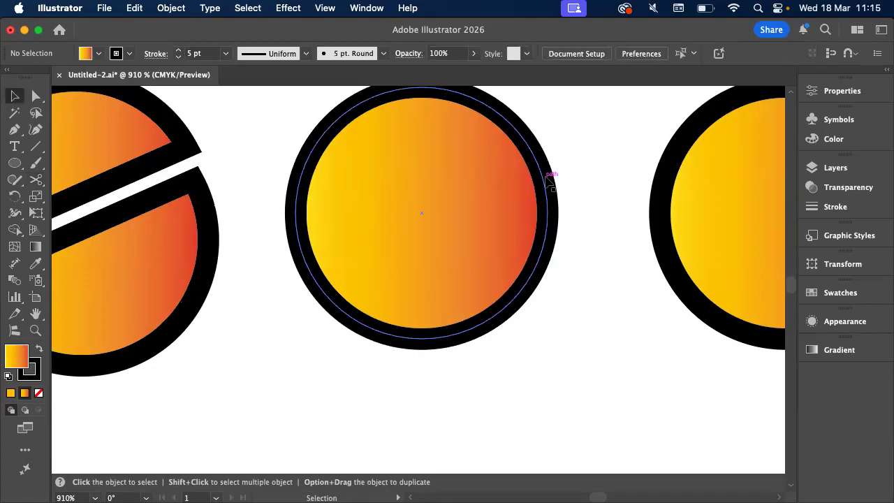
click(549, 175)
click(36, 179)
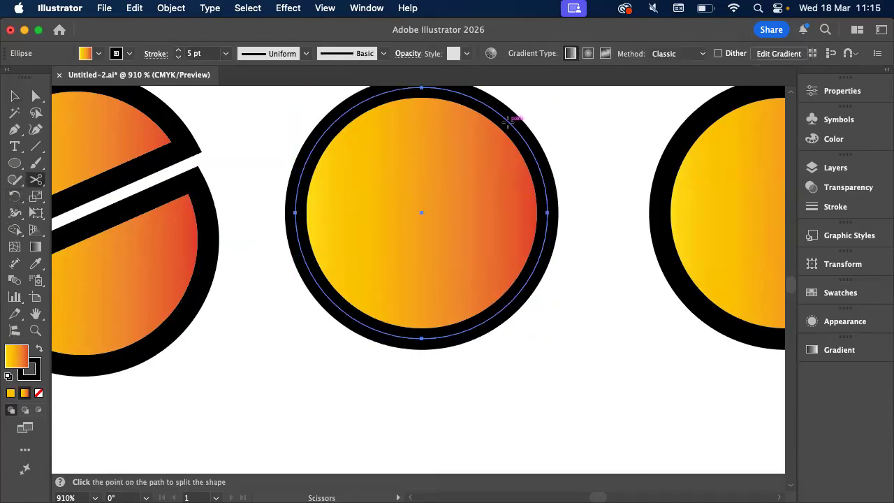
click(507, 120)
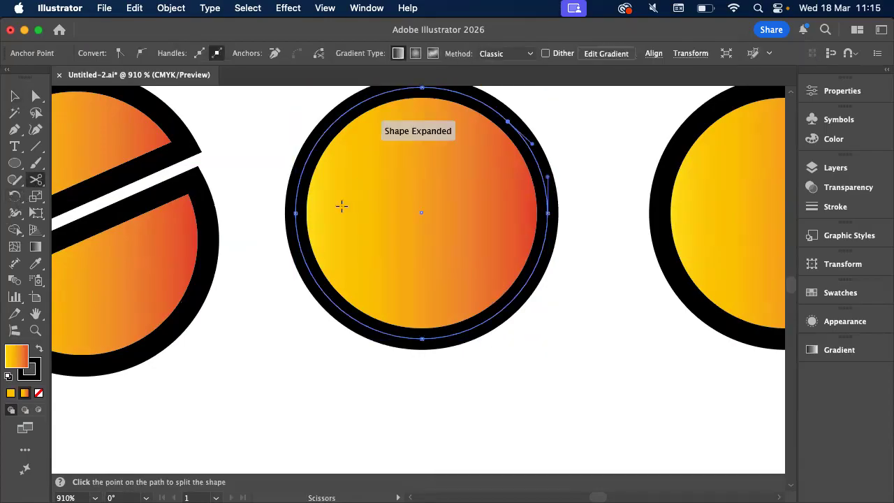
click(328, 297)
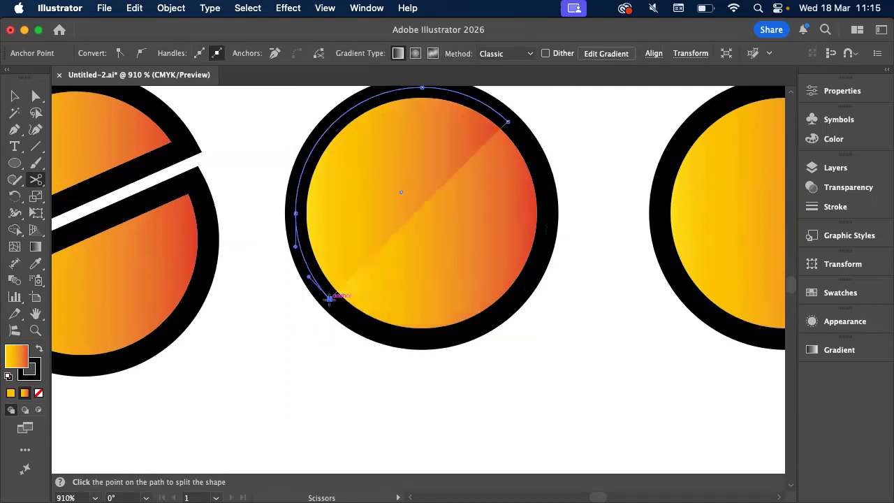
Move the middle circle's lower-right half slightly down and right to open a diagonal gap, and deselect it
scroll(387, 270, up, 3)
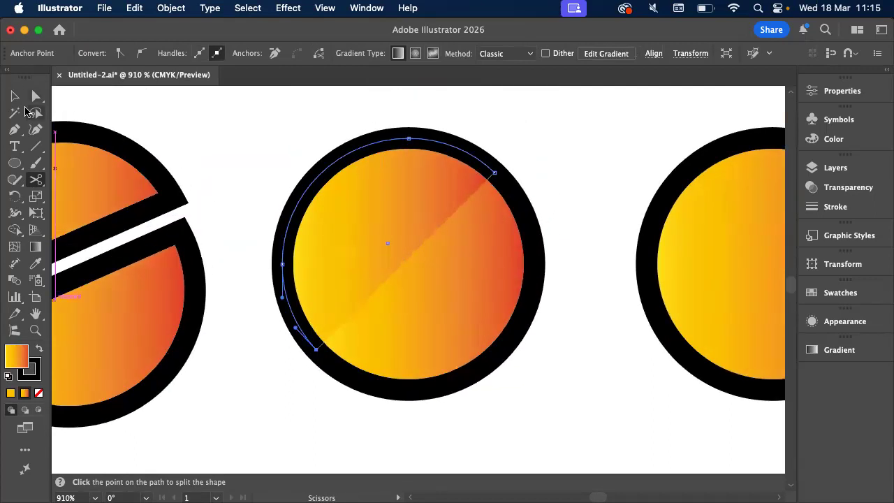
click(15, 95)
click(311, 133)
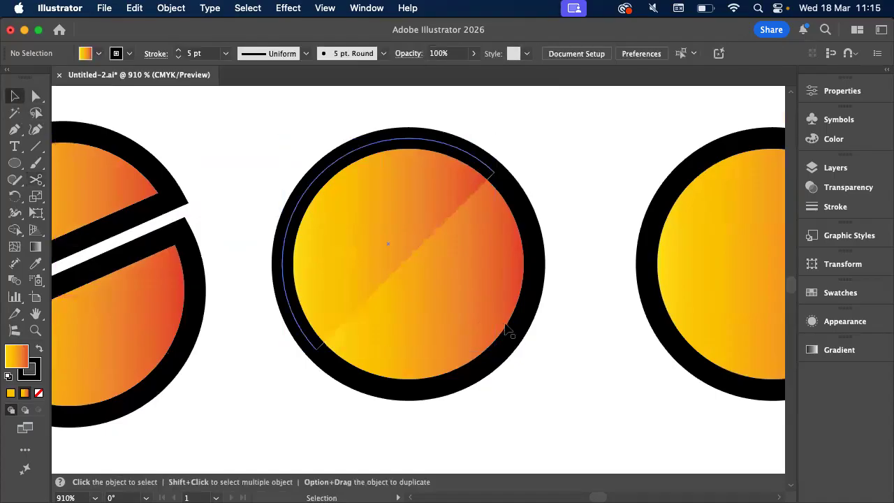
drag(485, 315, 504, 333)
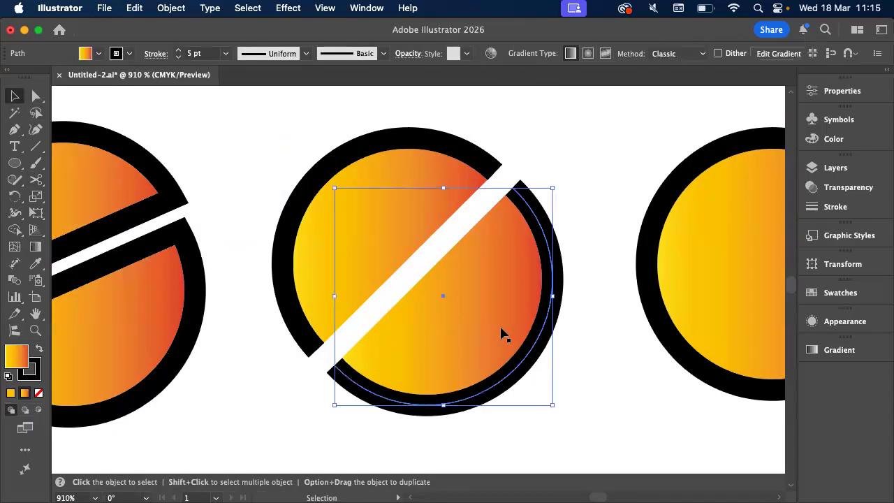
click(541, 159)
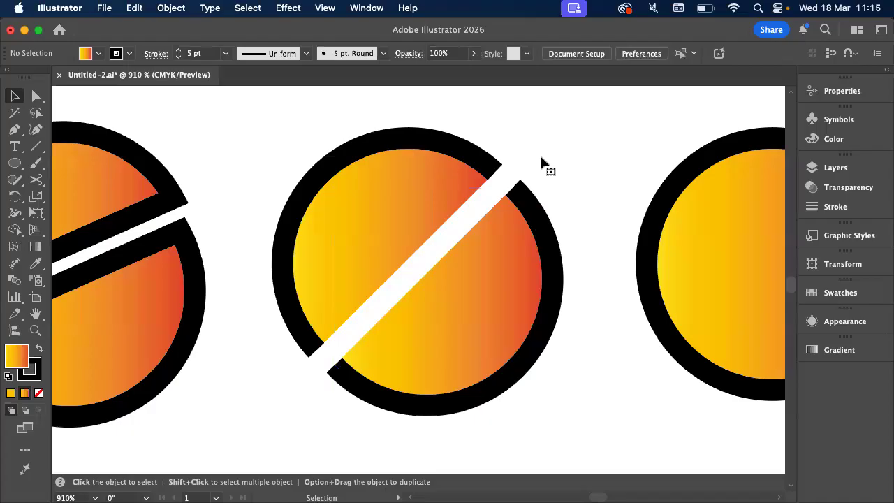
Erase a curved diagonal band across the third circle, plus short notches into its upper-left and lower-right edges
scroll(541, 159, right, 10)
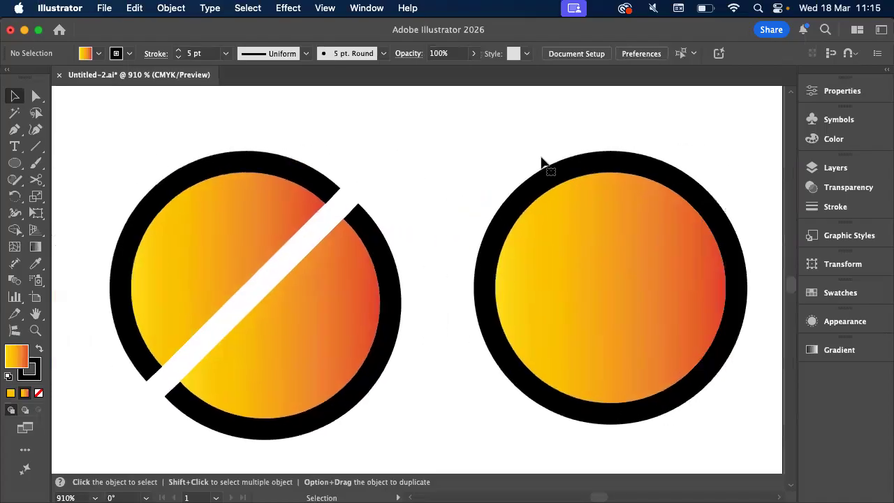
scroll(541, 159, right, 3)
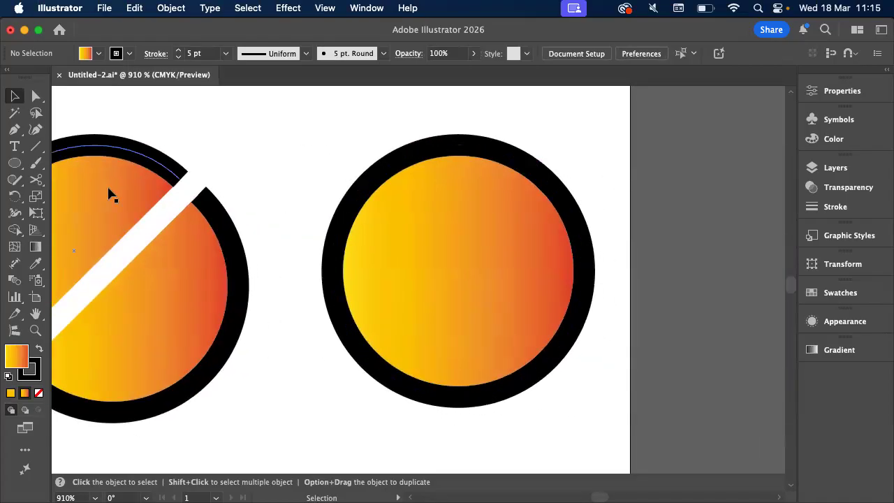
click(365, 195)
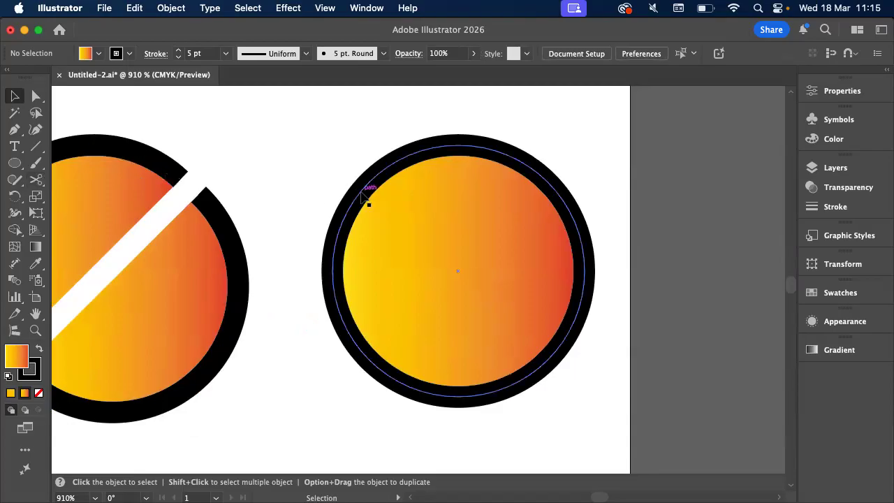
click(38, 181)
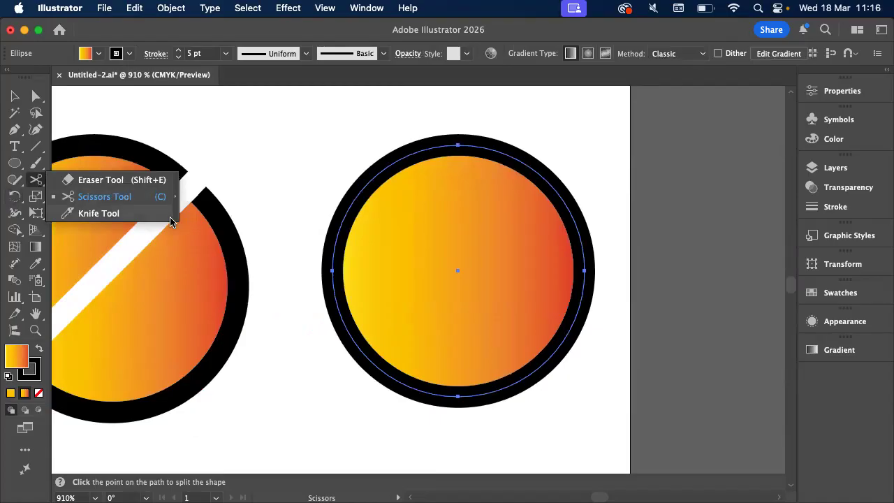
click(130, 180)
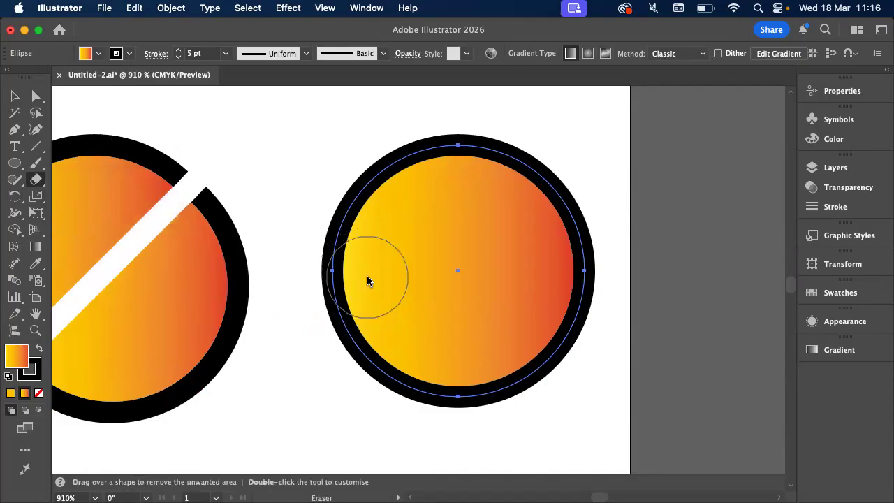
mouse_move(299, 343)
mouse_down()
mouse_move(369, 302)
mouse_move(475, 279)
mouse_move(570, 242)
mouse_move(614, 193)
mouse_up()
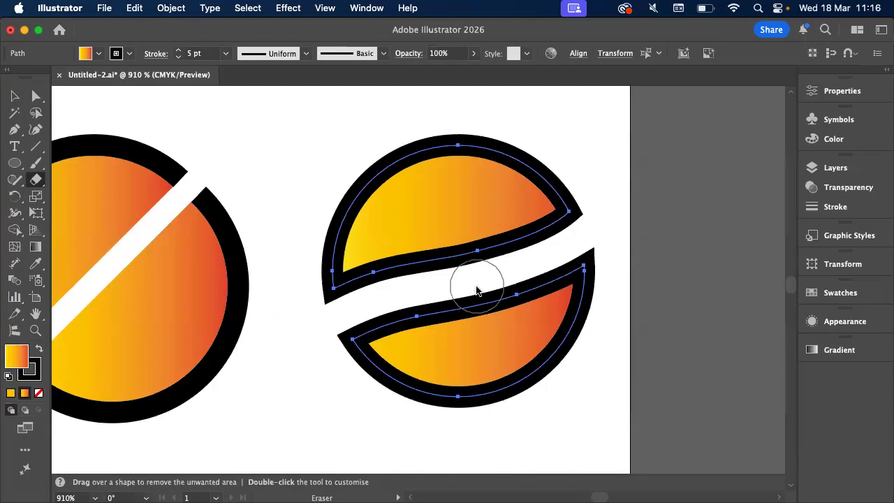
mouse_move(439, 213)
mouse_down()
mouse_move(405, 187)
mouse_move(360, 176)
mouse_move(334, 183)
mouse_up()
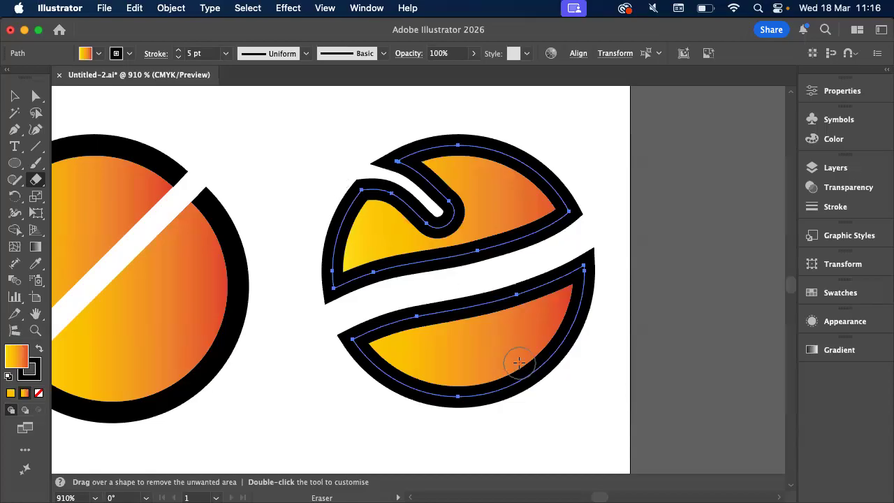
mouse_move(541, 395)
mouse_down()
mouse_move(494, 377)
mouse_move(531, 396)
mouse_up()
Try to split the ring's upper path just outside the planet's left edge with the Scissors tool
scroll(558, 417, down, 2)
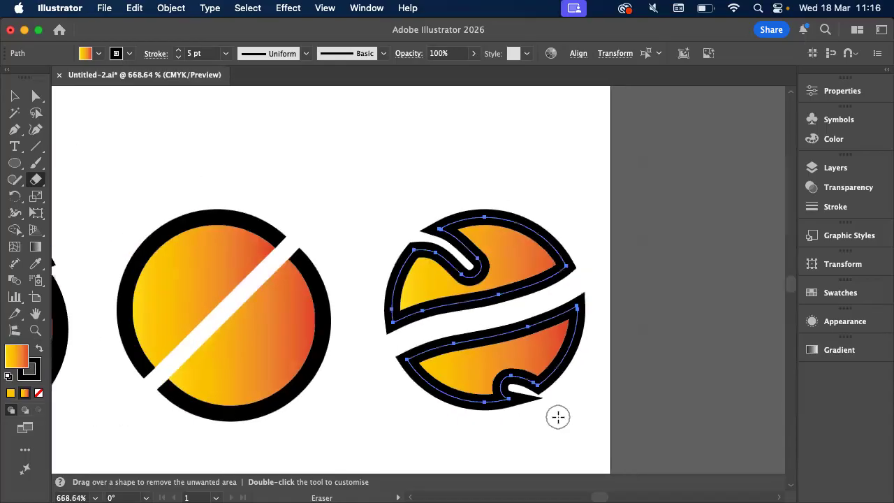
scroll(387, 389, left, 5)
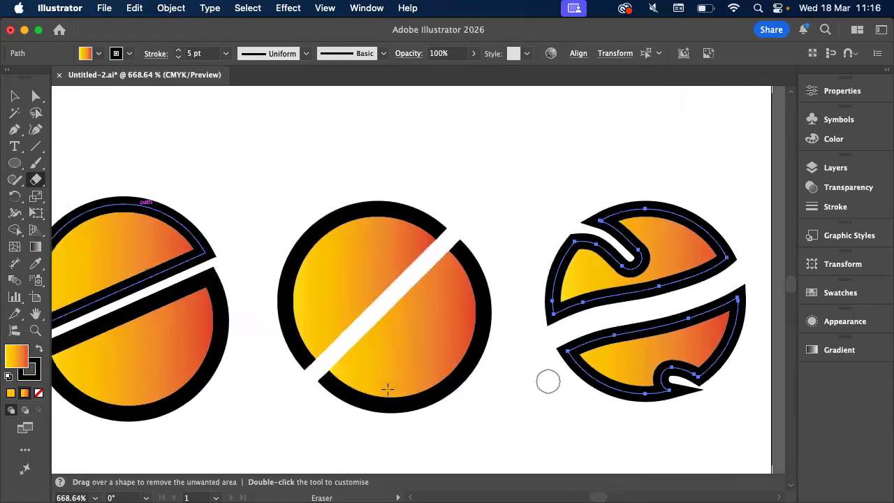
scroll(388, 389, left, 4)
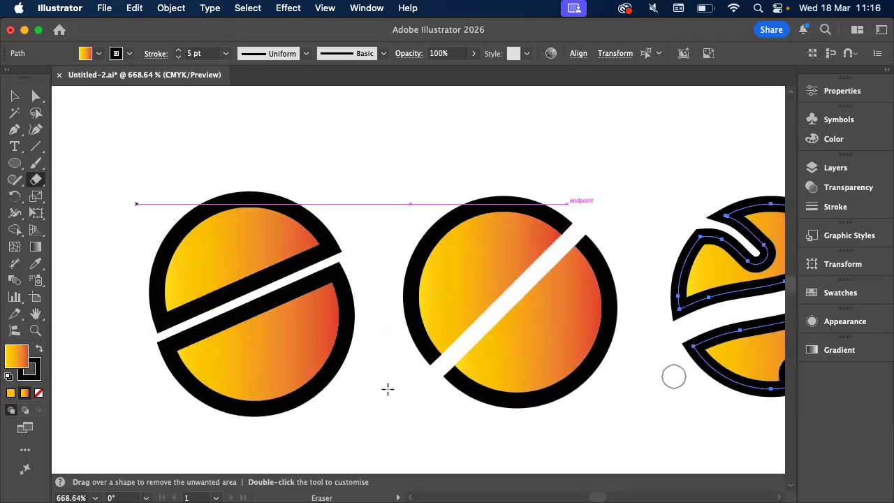
scroll(258, 330, left, 20)
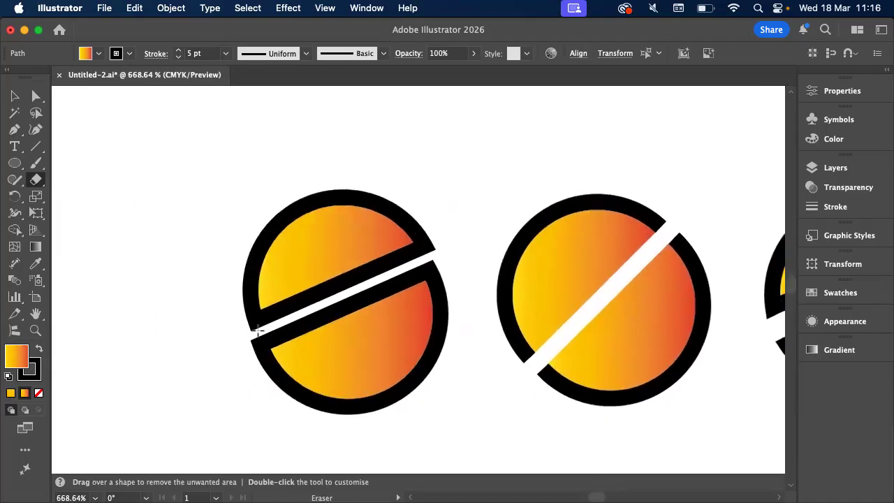
scroll(227, 310, left, 2)
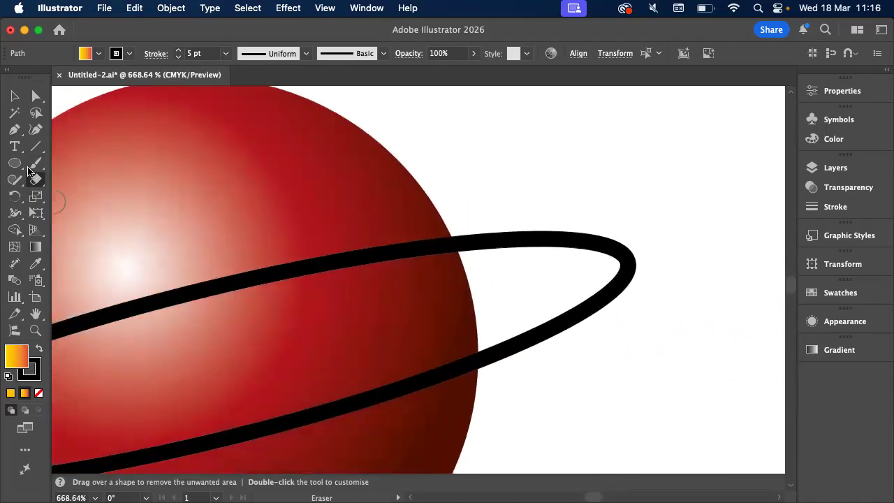
click(36, 179)
click(63, 197)
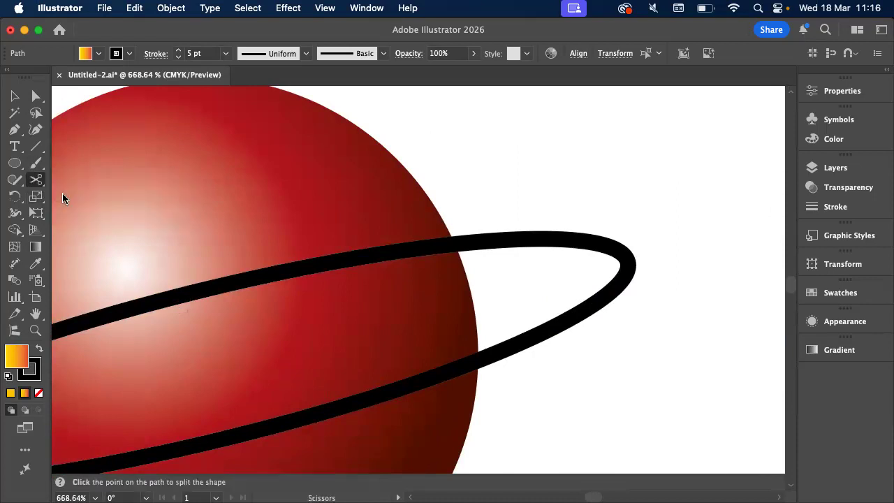
scroll(246, 255, left, 10)
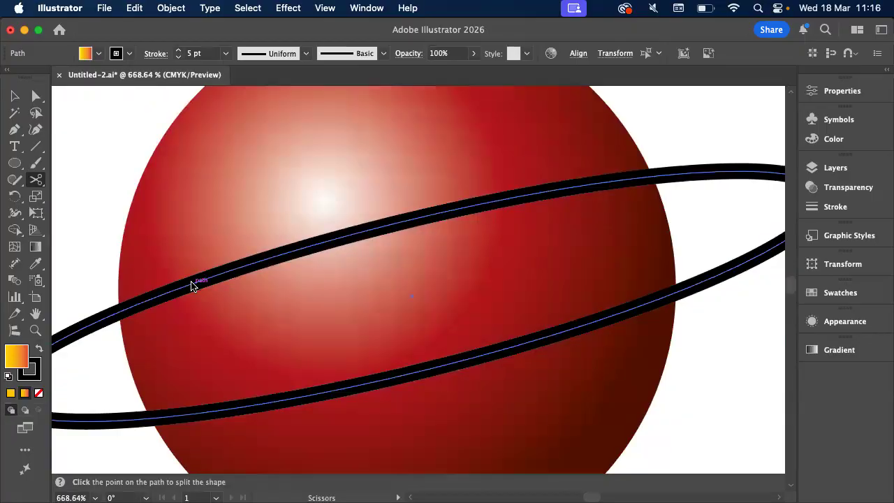
scroll(191, 285, left, 8)
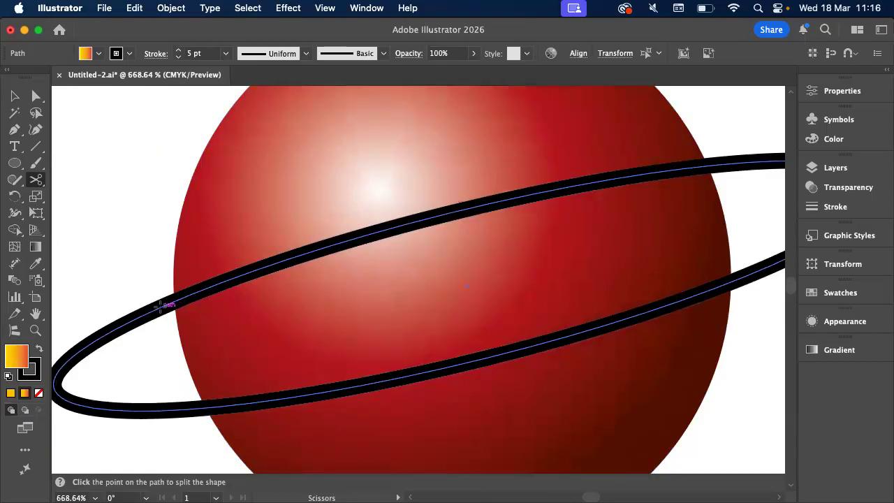
click(161, 305)
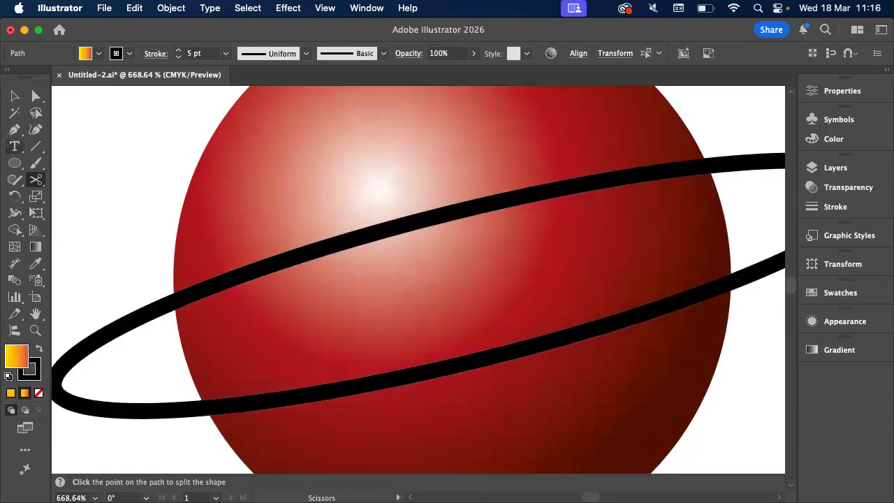
Select the ring and split its upper path with the Scissors tool just outside the planet's left and right edges
key(v)
click(150, 316)
click(150, 316)
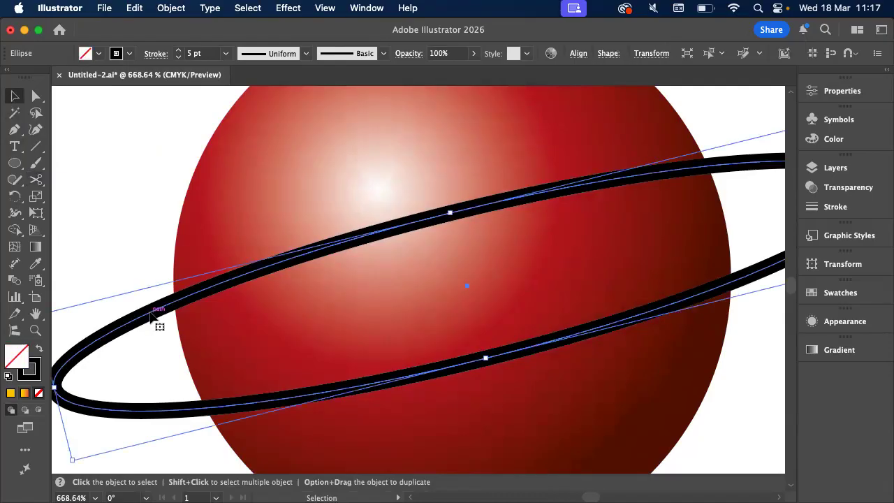
click(37, 179)
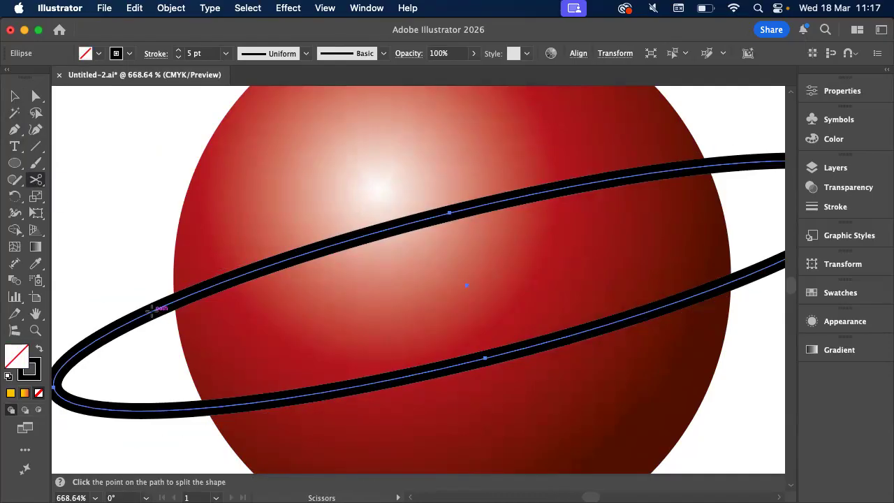
click(152, 311)
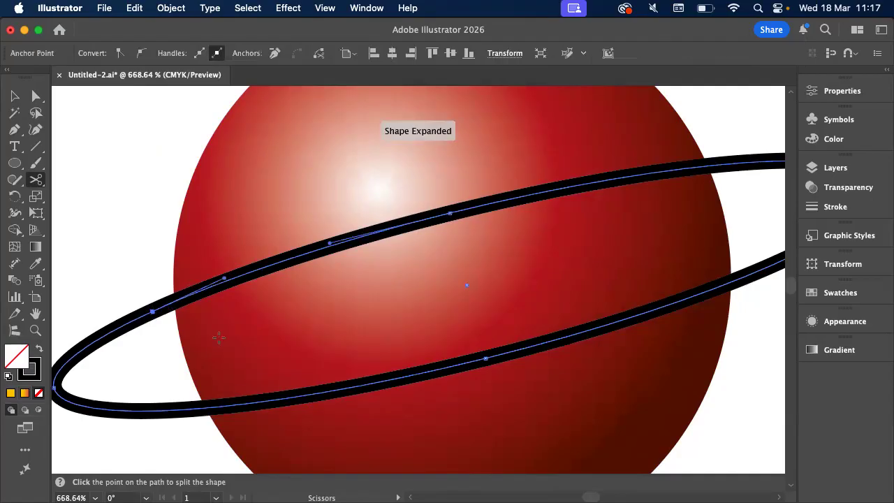
scroll(219, 337, right, 10)
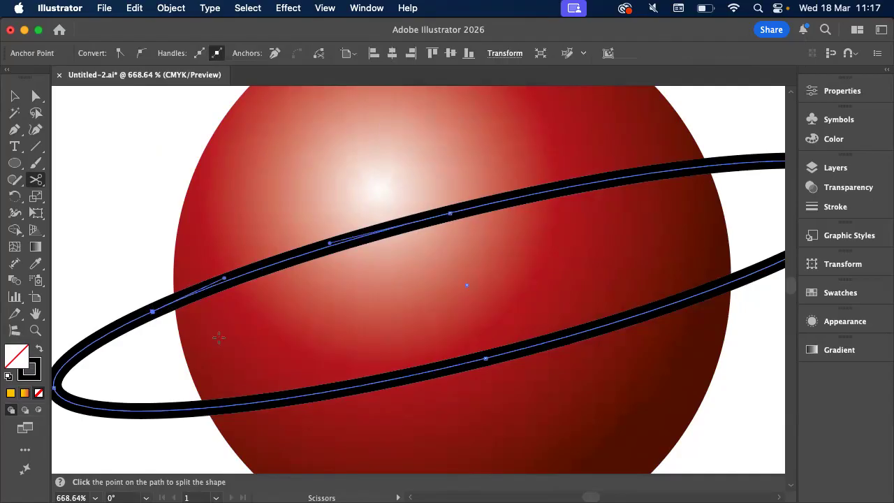
scroll(218, 337, right, 5)
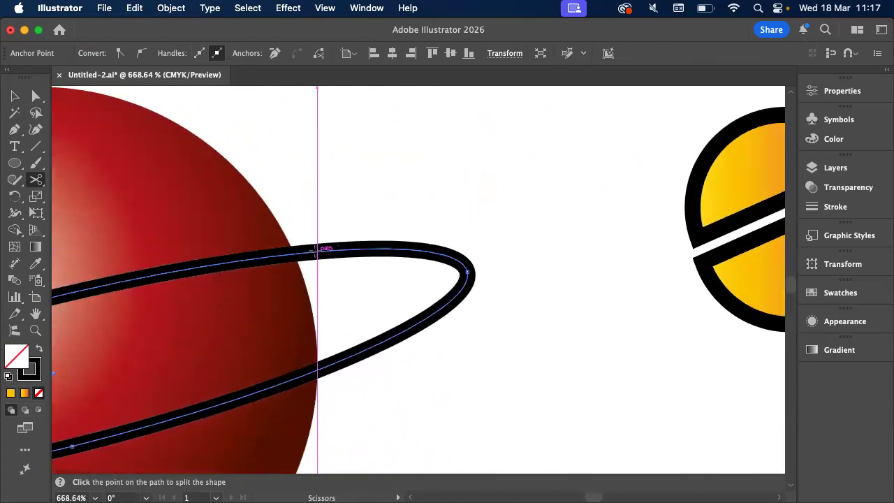
click(317, 251)
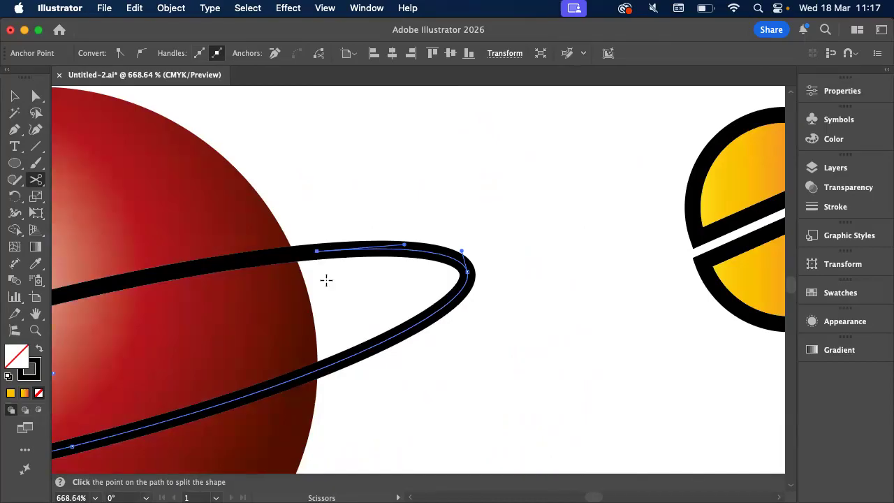
Select the ring's cut-out upper arc and move it up and slightly left, away from the rest of the ring
scroll(327, 279, left, 10)
scroll(326, 279, left, 2)
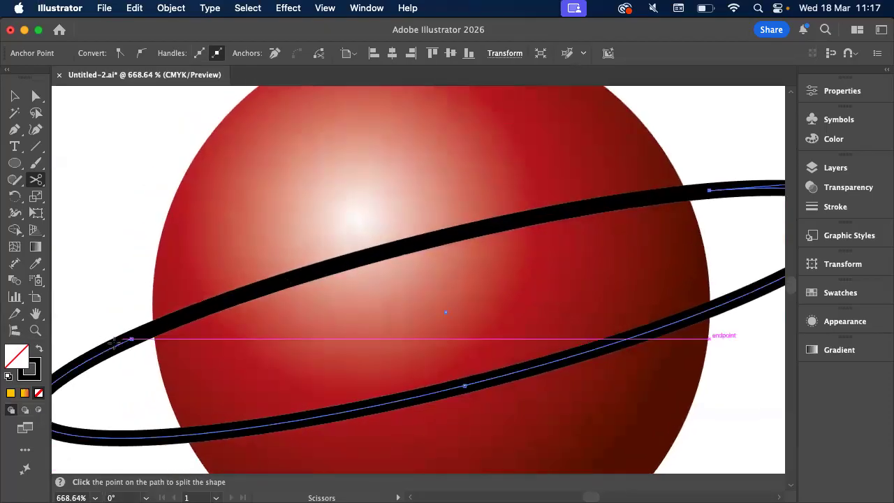
click(114, 341)
key(v)
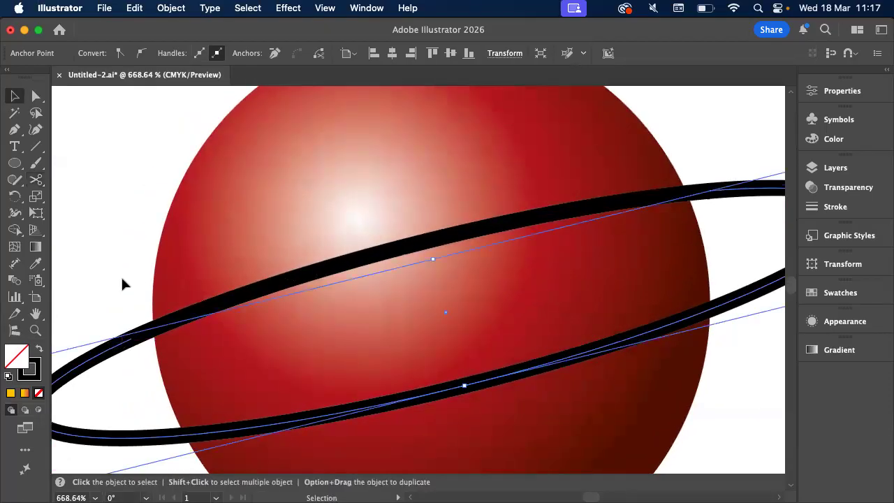
click(121, 284)
click(375, 263)
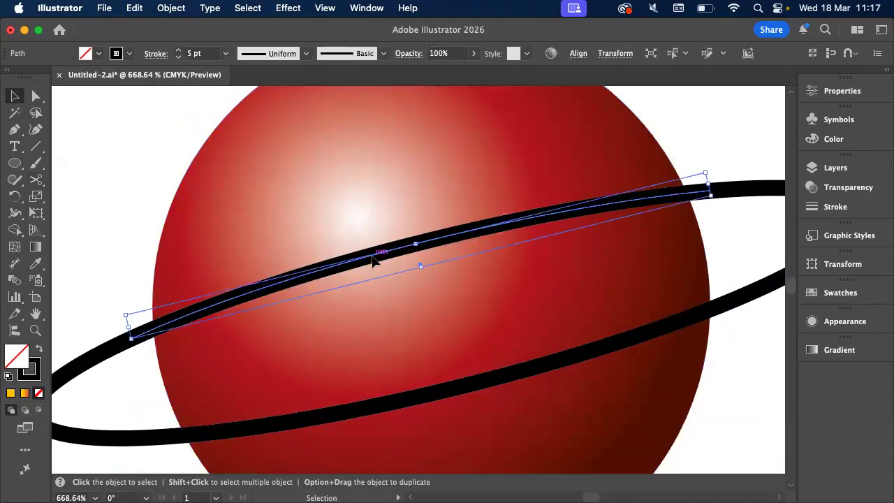
drag(374, 263, 364, 222)
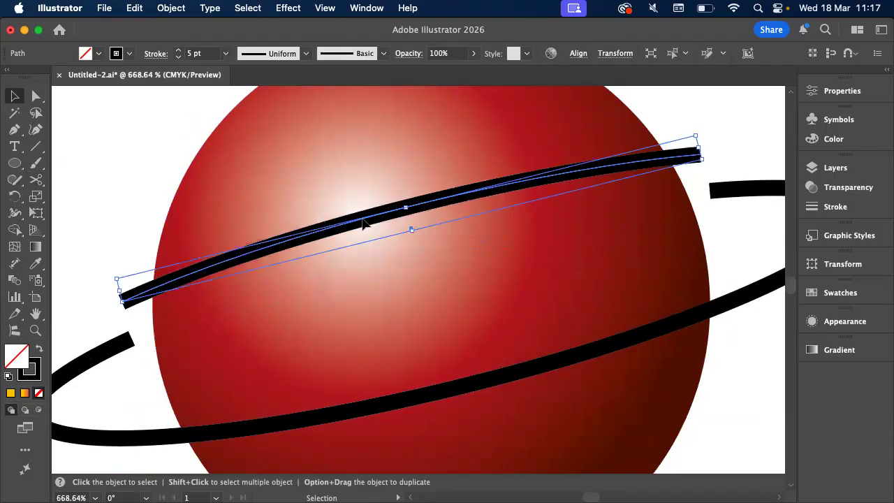
Undo the arc's move and the Scissors cuts to return to the uncut ring
key(a)
key(cmd+z)
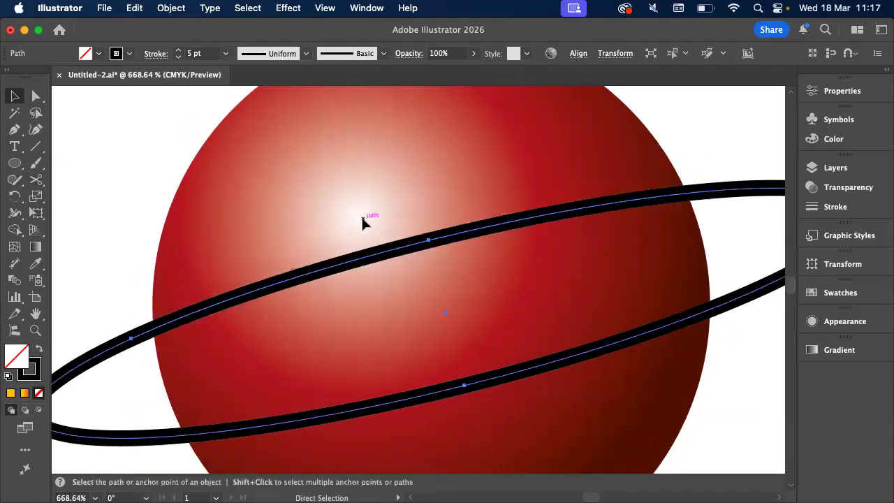
key(v)
Split the uncut ring's upper path with the Scissors tool just outside the planet's left and right edges
click(35, 179)
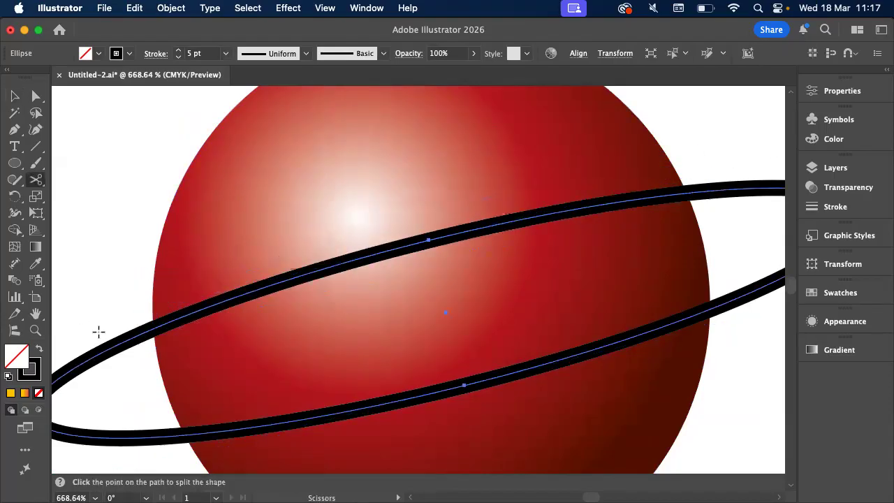
click(130, 338)
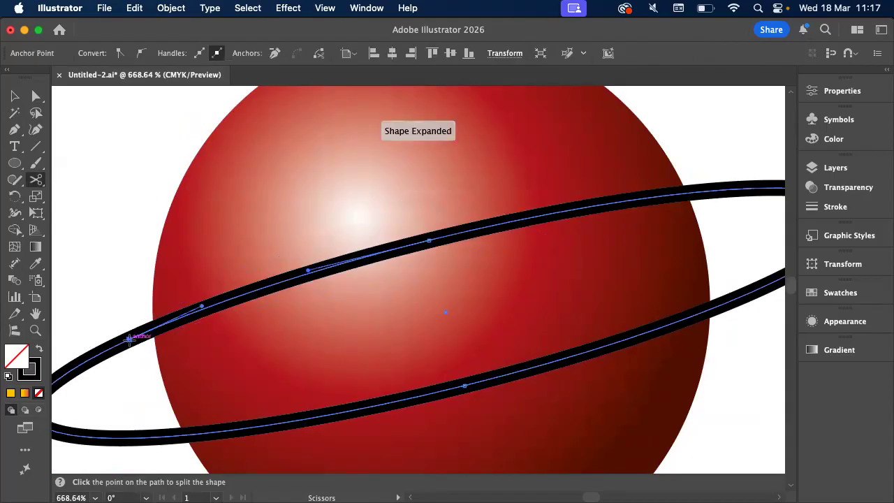
scroll(379, 258, right, 10)
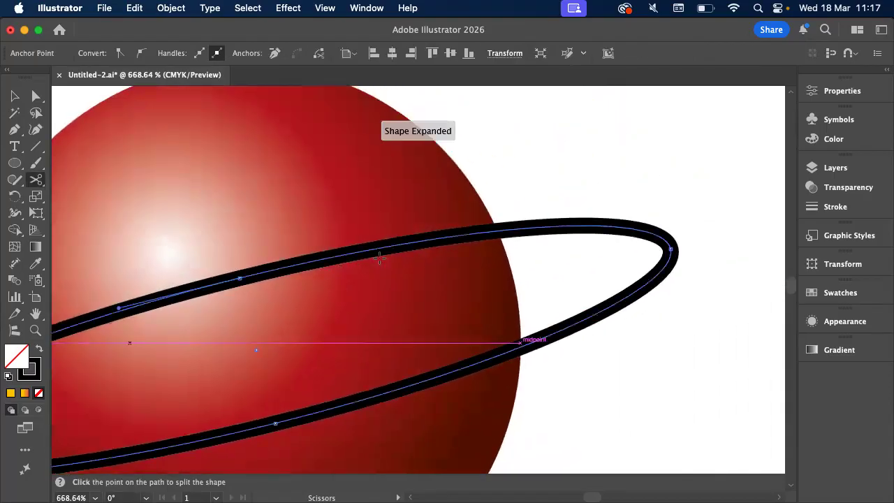
click(536, 225)
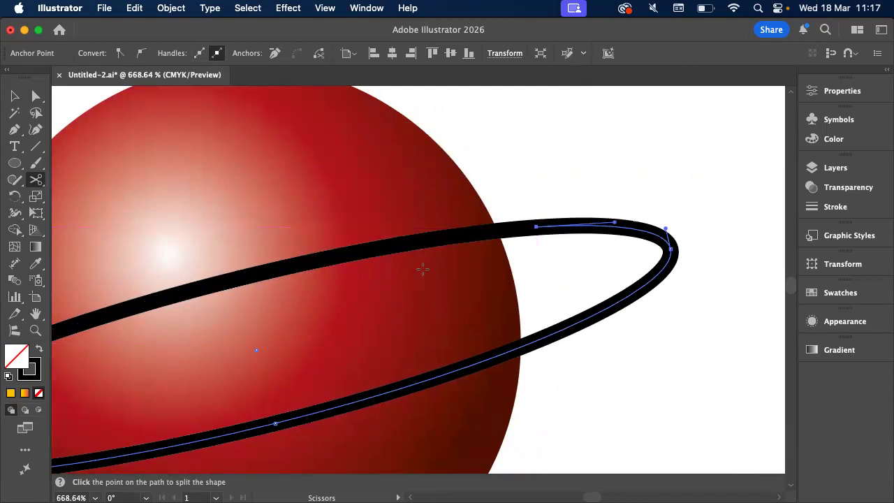
Select the ring's separated upper arc, send it to the back behind the planet, and deselect it
scroll(421, 265, left, 5)
click(14, 95)
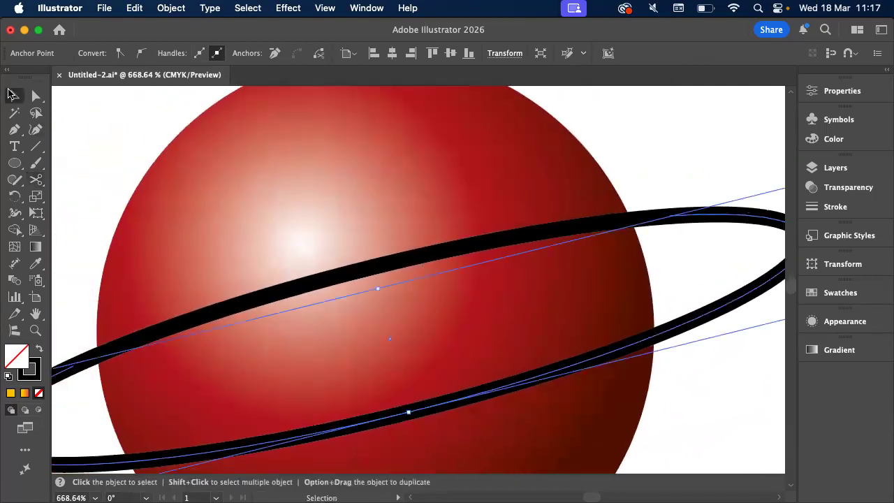
click(192, 319)
scroll(195, 324, left, 3)
click(192, 321)
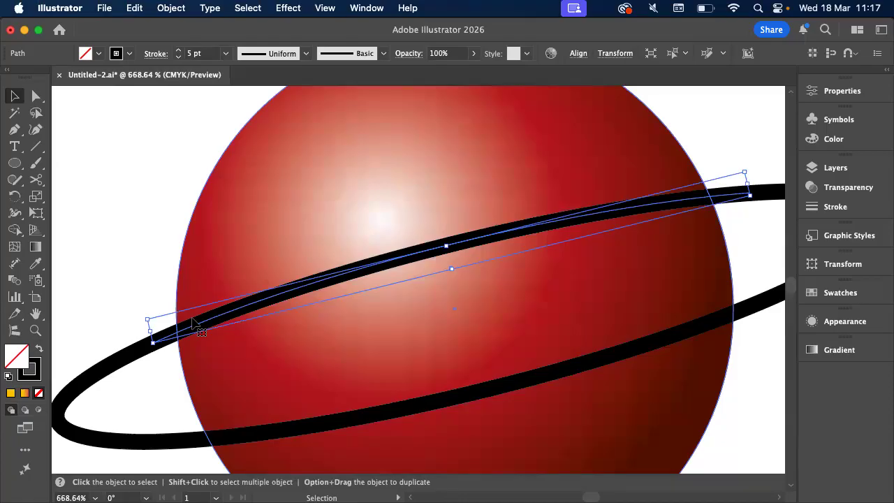
click(168, 9)
mouse_move(182, 44)
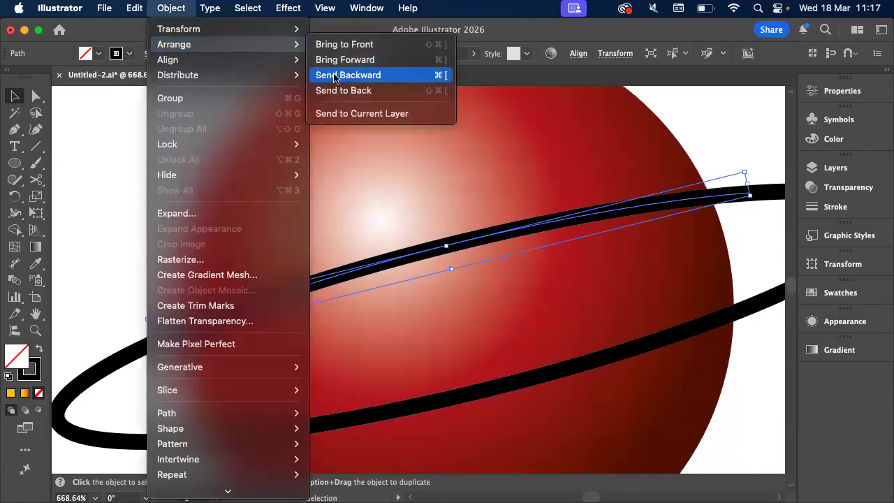
click(349, 90)
click(159, 225)
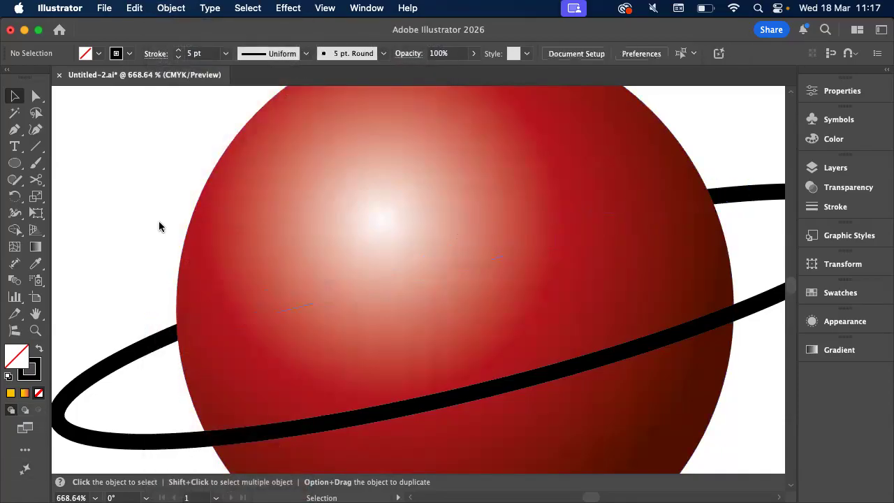
scroll(159, 225, down, 2)
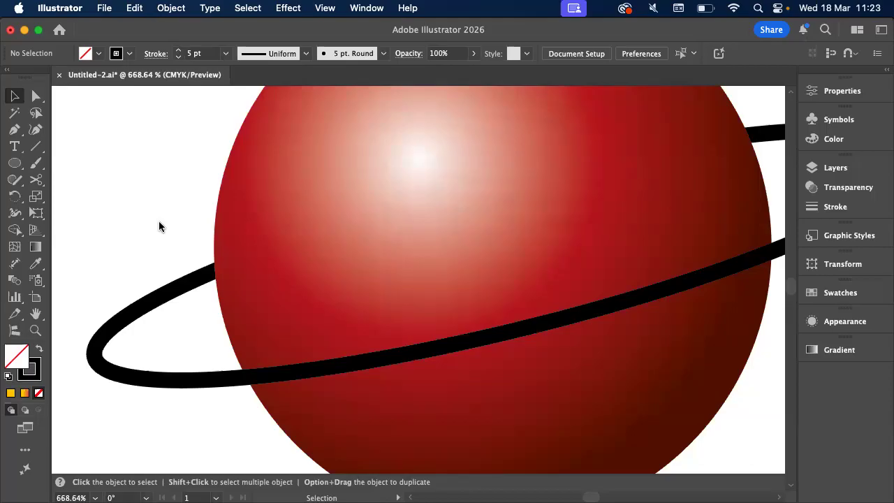
scroll(164, 214, down, 5)
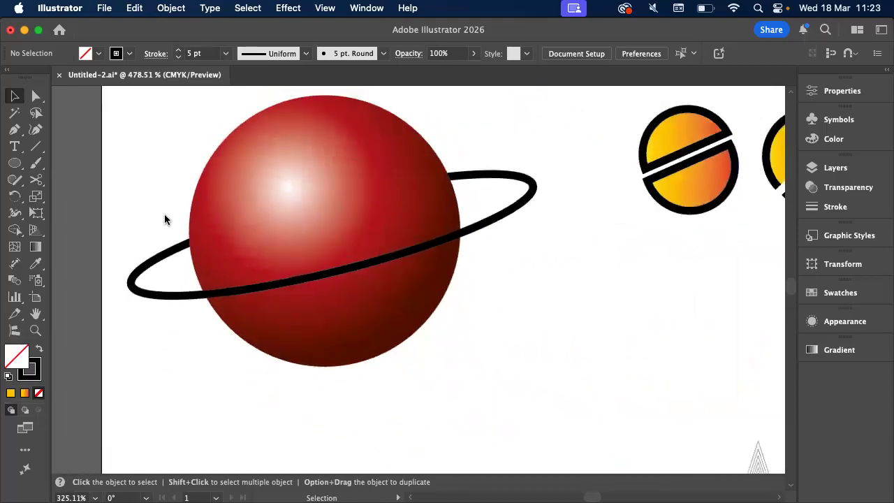
scroll(164, 213, up, 2)
scroll(164, 219, down, 1)
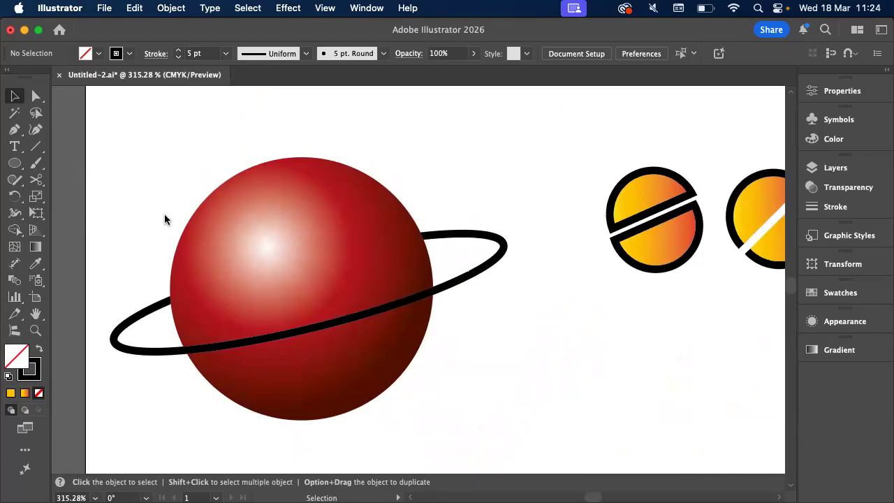
scroll(165, 219, down, 3)
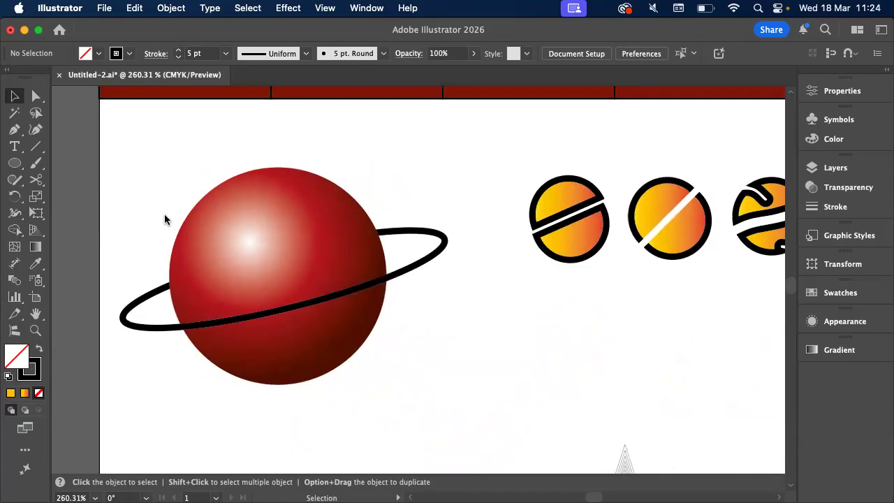
Switch to Finder and review pages 1 and 2 of the Illustrator logo exercise_2025.pdf preview
key(super+Tab)
scroll(496, 206, right, 3)
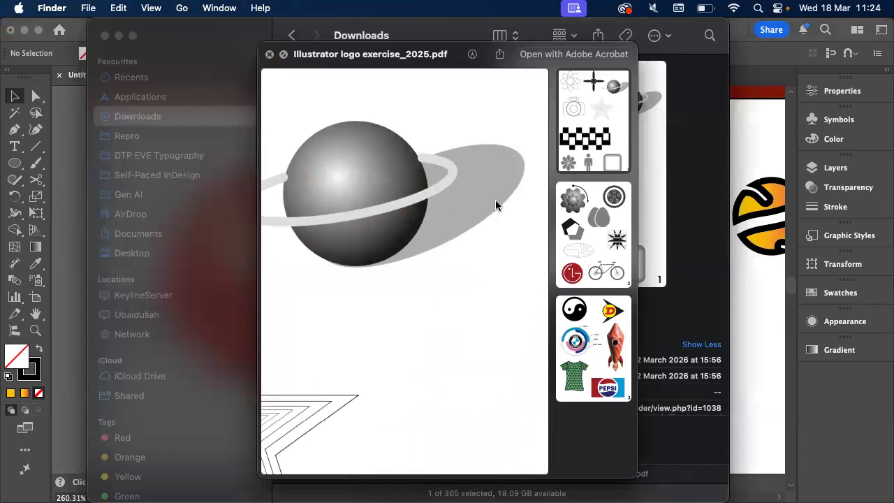
scroll(497, 205, down, 4)
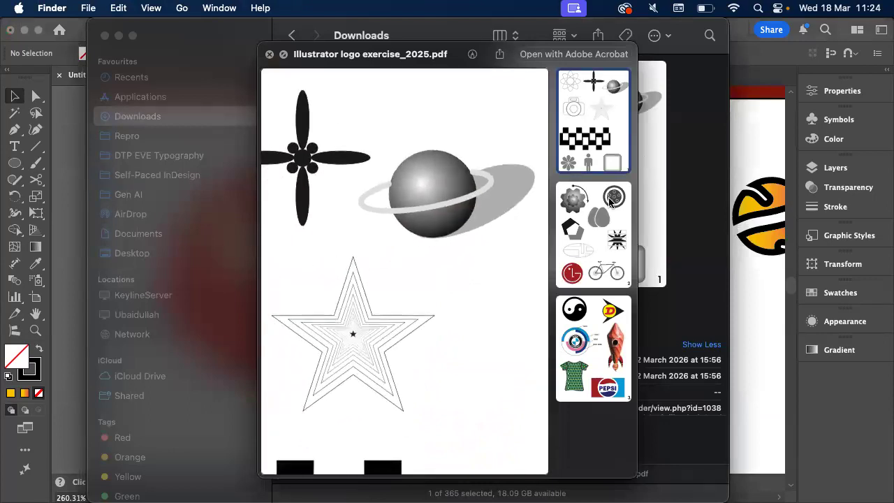
click(610, 201)
scroll(489, 225, down, 5)
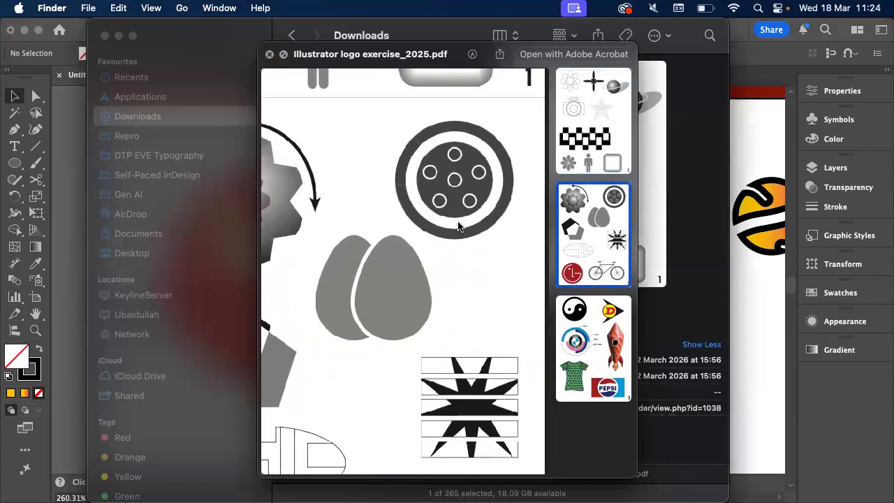
scroll(458, 225, up, 5)
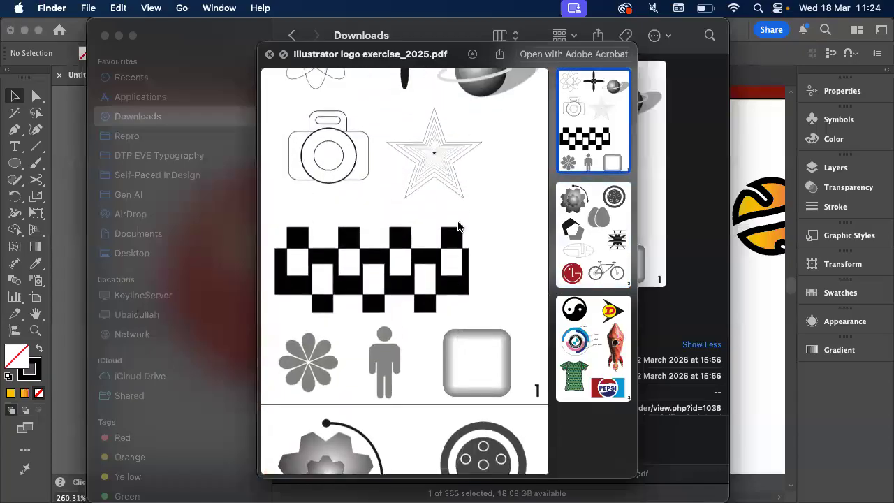
key(space)
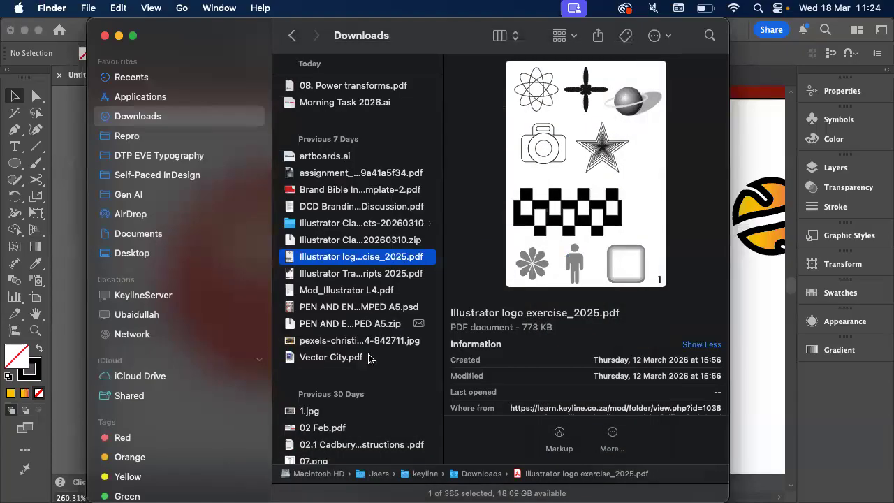
Preview Vector City.pdf in the Downloads folder and examine its buildings and rows of windows
click(370, 357)
key(space)
scroll(467, 265, up, 5)
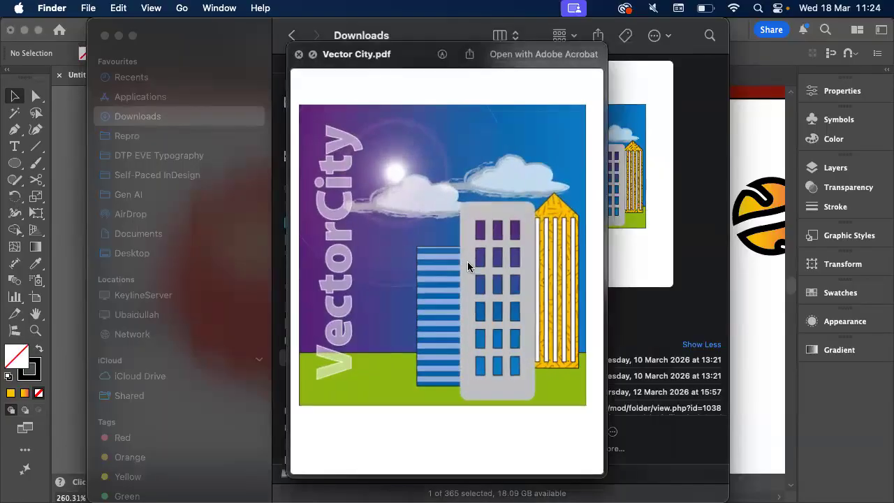
scroll(467, 262, down, 5)
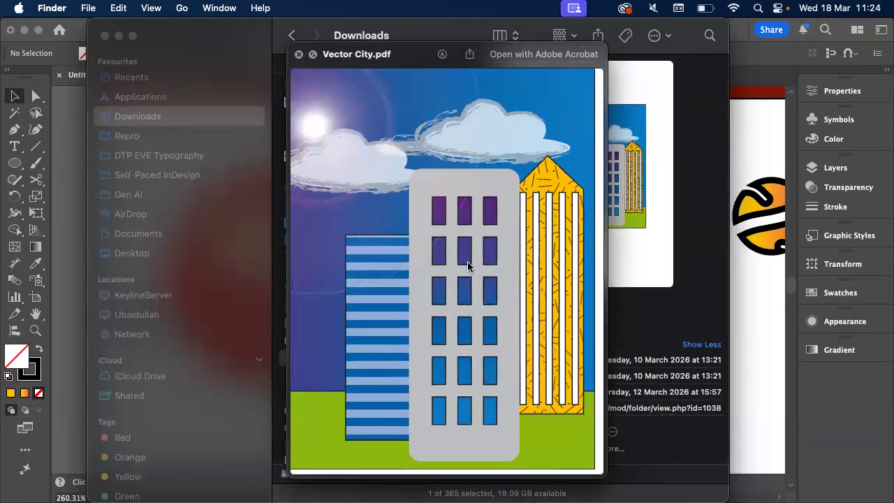
scroll(468, 261, up, 3)
Switch back to Illustrator and add a second A4 artboard beside Artboard 1
click(747, 309)
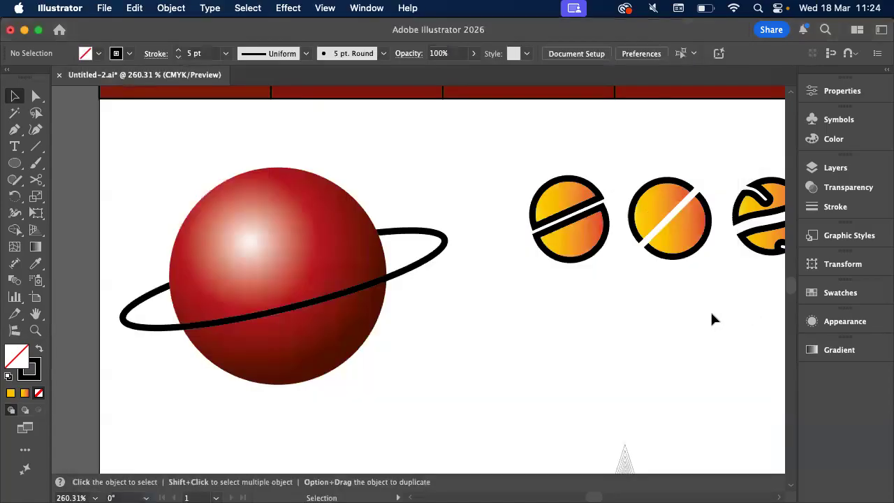
scroll(712, 311, down, 5)
scroll(711, 314, down, 5)
scroll(713, 317, right, 5)
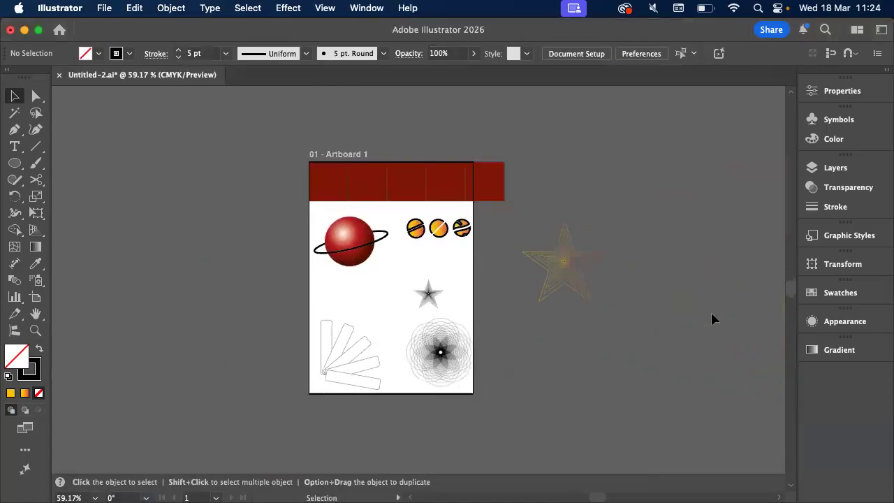
click(35, 297)
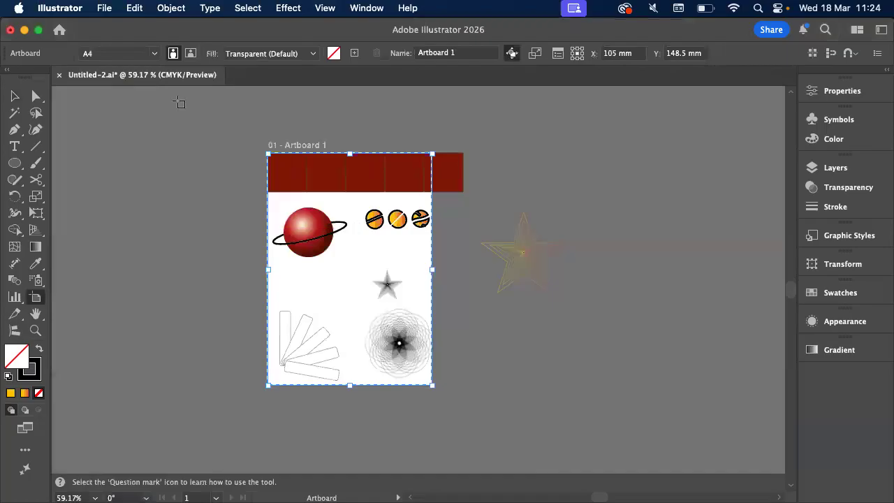
click(355, 51)
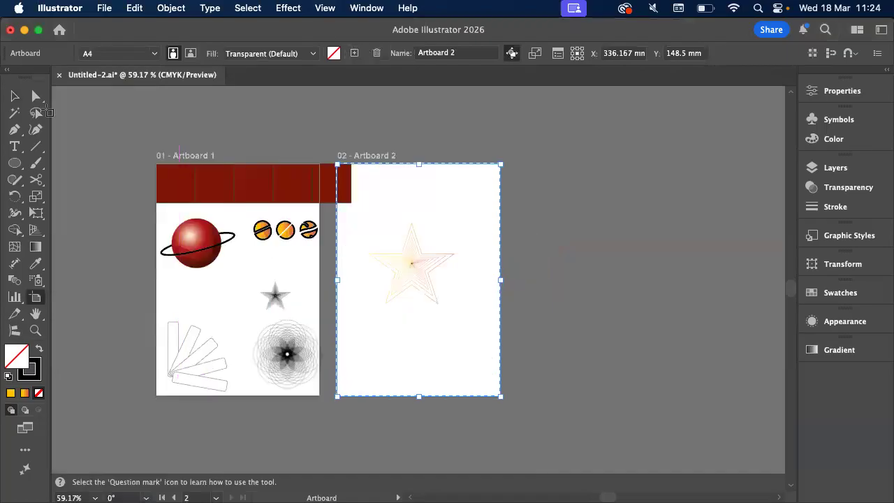
Delete the yellow-orange star lying on Artboard 2
key(Escape)
drag(377, 222, 493, 329)
key(Delete)
scroll(493, 329, up, 5)
drag(15, 163, 55, 175)
mouse_move(264, 158)
mouse_down()
mouse_move(282, 190)
mouse_move(321, 210)
mouse_move(320, 236)
mouse_up()
key(d)
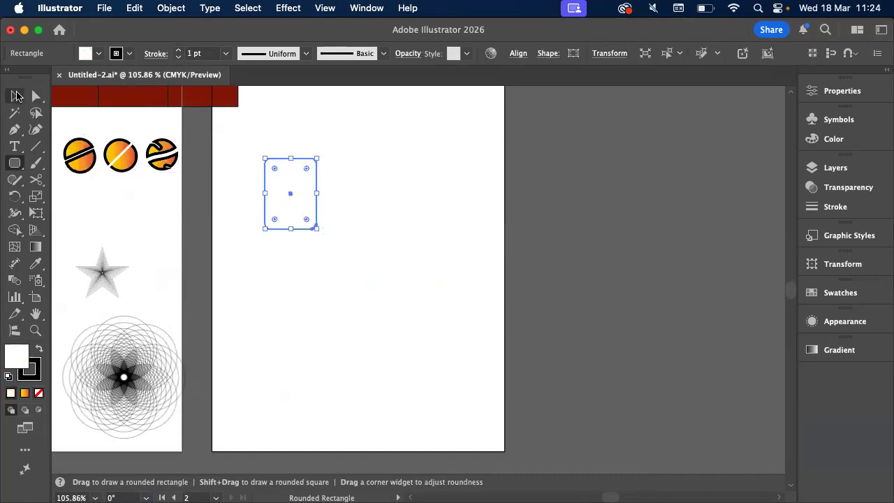
click(17, 96)
key(super+z)
key(super+z)
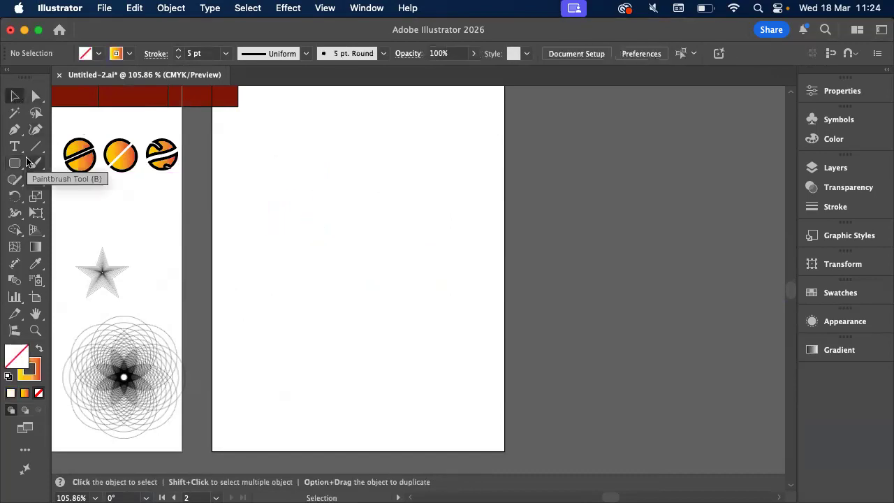
Draw an upright rectangle in the upper left of Artboard 2 and duplicate it sideways into a row of three
drag(15, 162, 60, 161)
drag(257, 154, 320, 254)
click(15, 96)
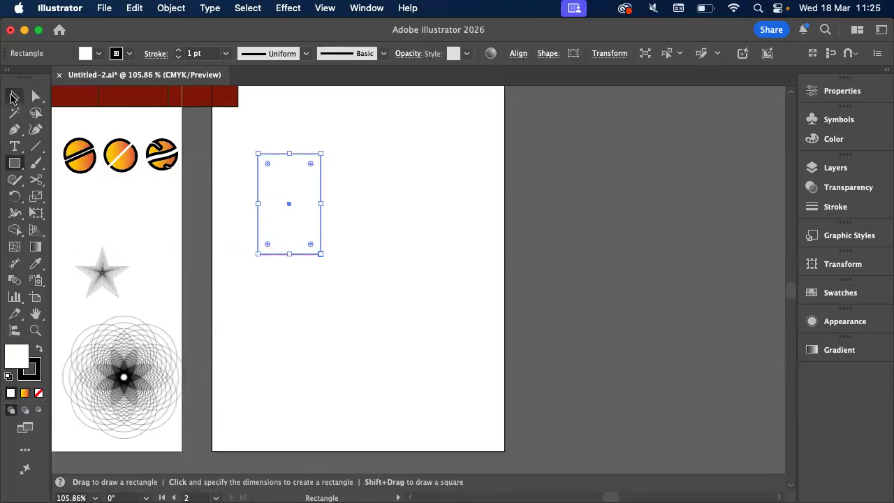
drag(295, 203, 429, 209)
click(431, 275)
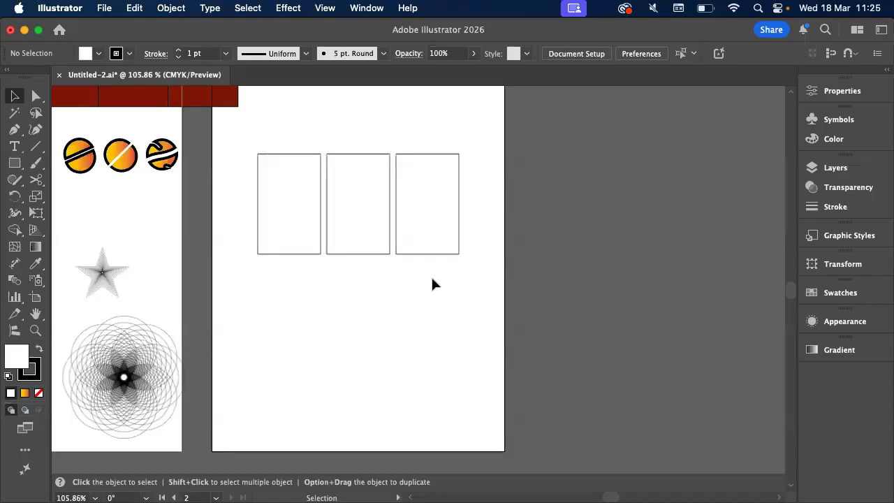
Shorten all three rectangles from the bottom edge, duplicate the row directly below with a gap, and deselect
drag(241, 144, 422, 278)
drag(358, 254, 358, 227)
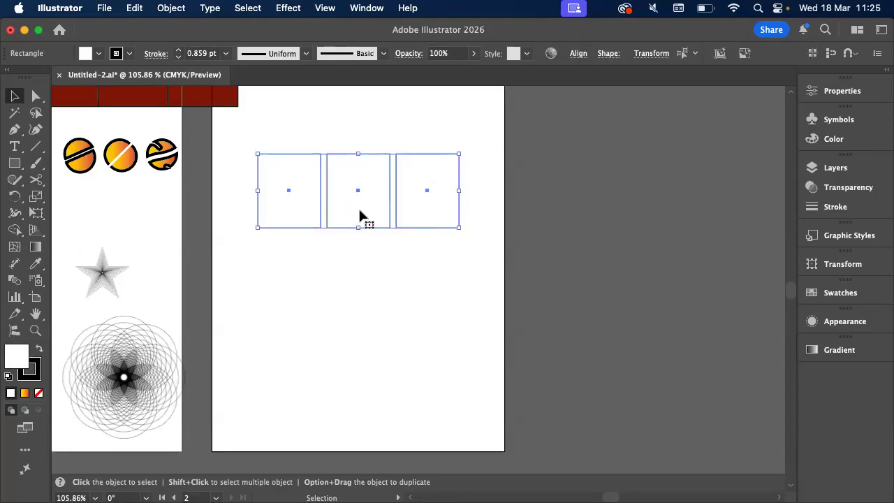
drag(368, 197, 368, 322)
drag(366, 298, 363, 294)
click(365, 392)
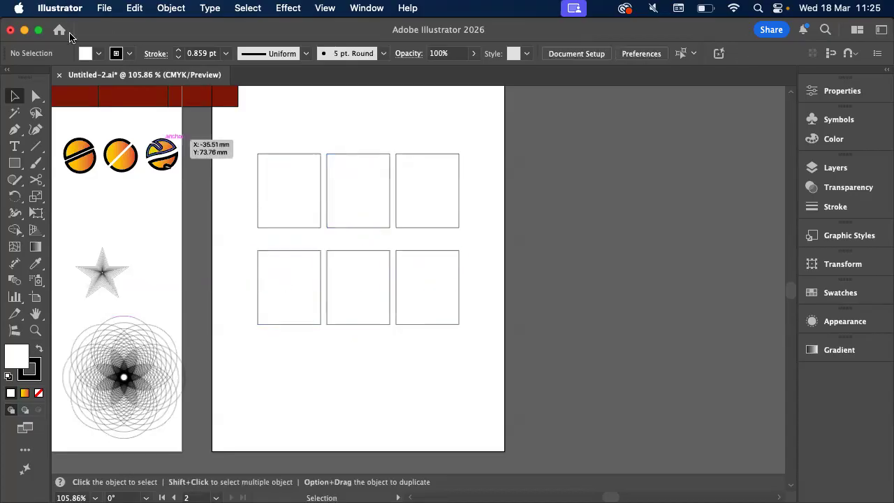
scroll(550, 235, right, 10)
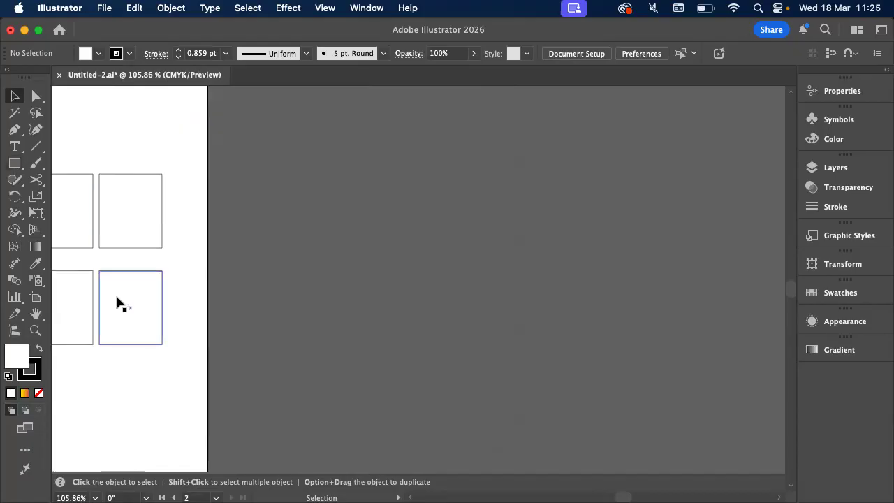
Duplicate the lower row of three rectangles onto the empty canvas to the right of Artboard 2
scroll(127, 308, left, 5)
drag(244, 303, 571, 212)
scroll(561, 216, up, 3)
scroll(561, 216, right, 5)
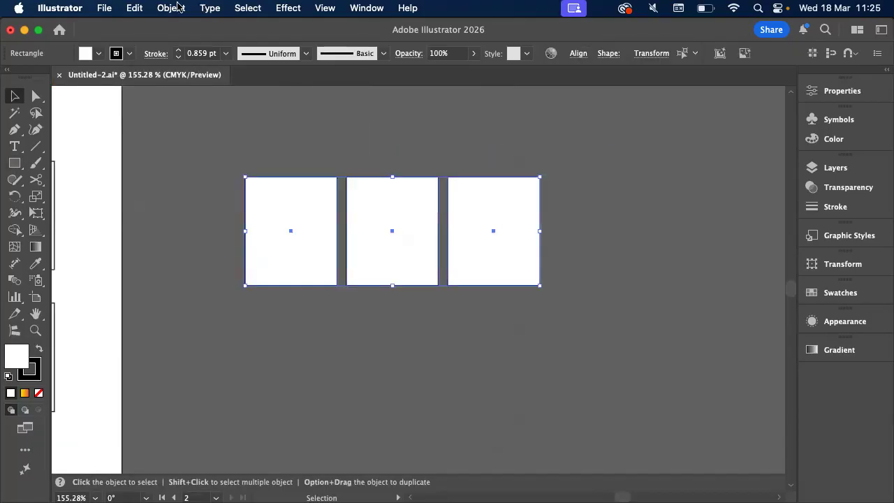
Combine the three copied rectangles beside the artboard into one compound path and deselect it
click(134, 8)
mouse_move(171, 7)
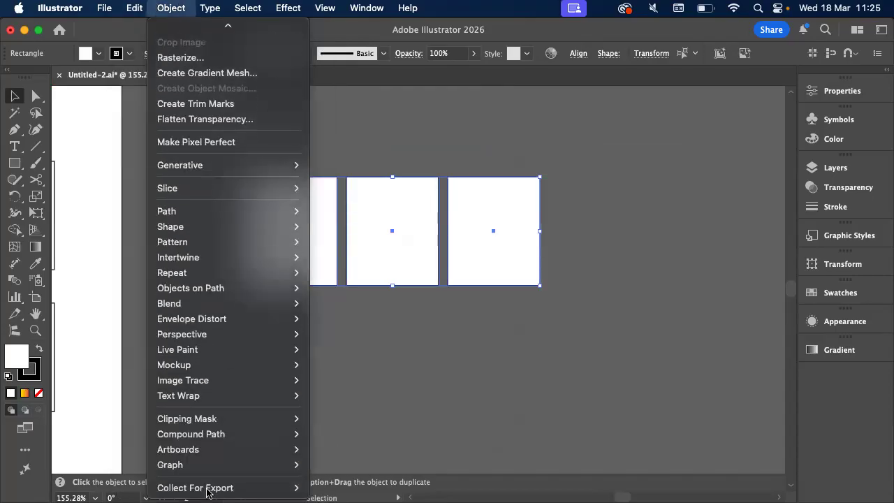
mouse_move(293, 434)
click(340, 431)
click(292, 439)
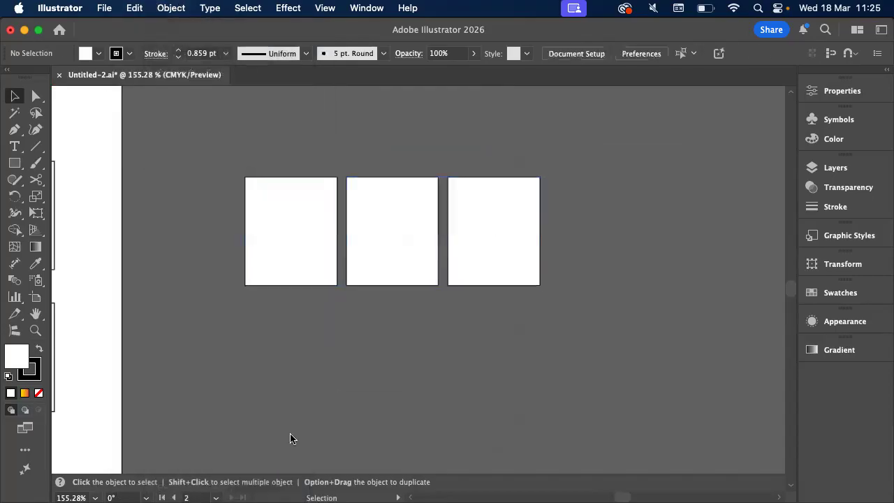
Place the pexels-christi… landscape JPG from the Finder's Downloads folder into the Illustrator document
mouse_move(86, 473)
click(55, 473)
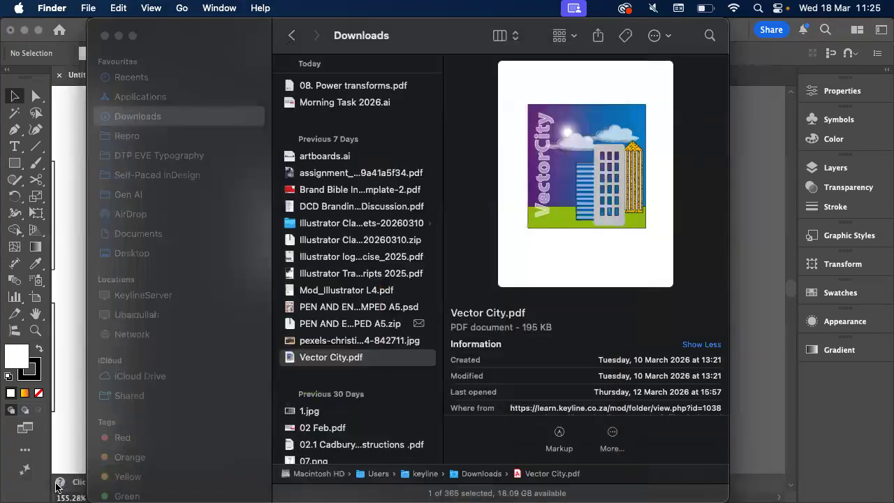
click(328, 307)
drag(328, 342, 66, 246)
scroll(222, 246, down, 5)
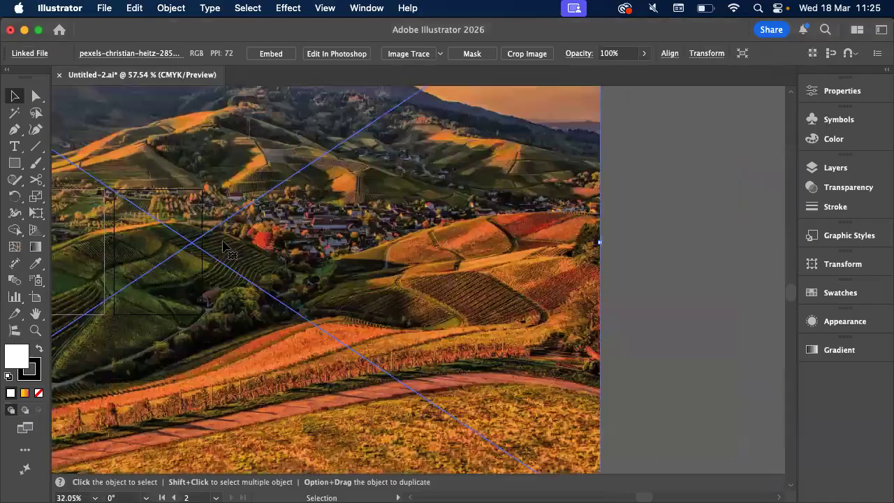
Scale the landscape photo down proportionally and position it over the three copied rectangles beside Artboard 2
scroll(222, 246, down, 3)
drag(593, 110, 584, 119)
drag(445, 258, 480, 238)
click(249, 350)
drag(249, 353, 456, 250)
scroll(414, 268, up, 5)
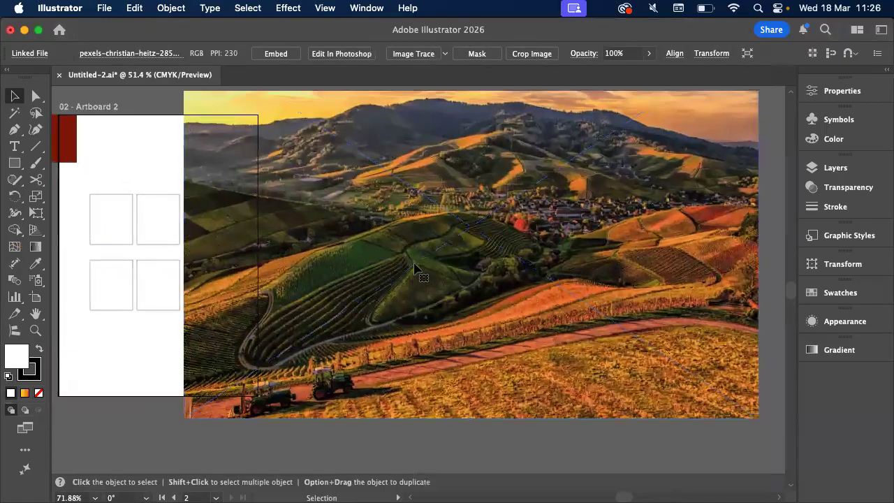
scroll(415, 268, up, 3)
drag(710, 90, 337, 362)
drag(292, 403, 406, 281)
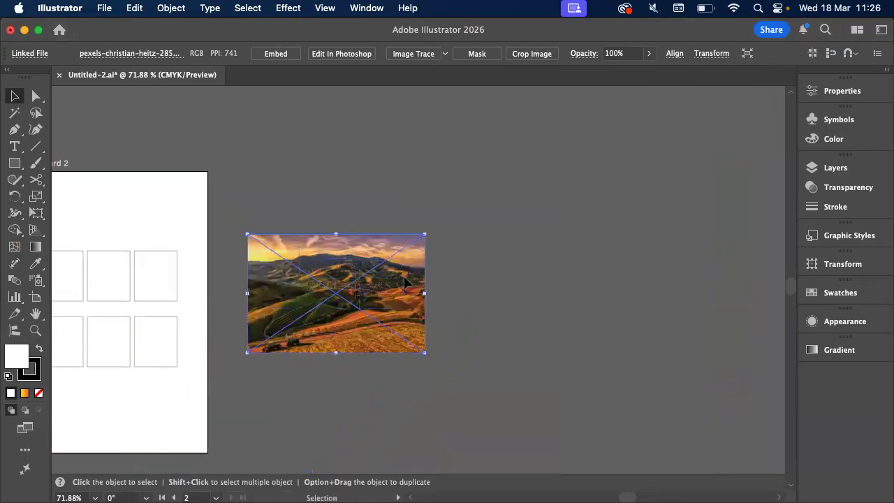
Send the landscape photo to the back, behind the three copied rectangles
scroll(406, 282, up, 2)
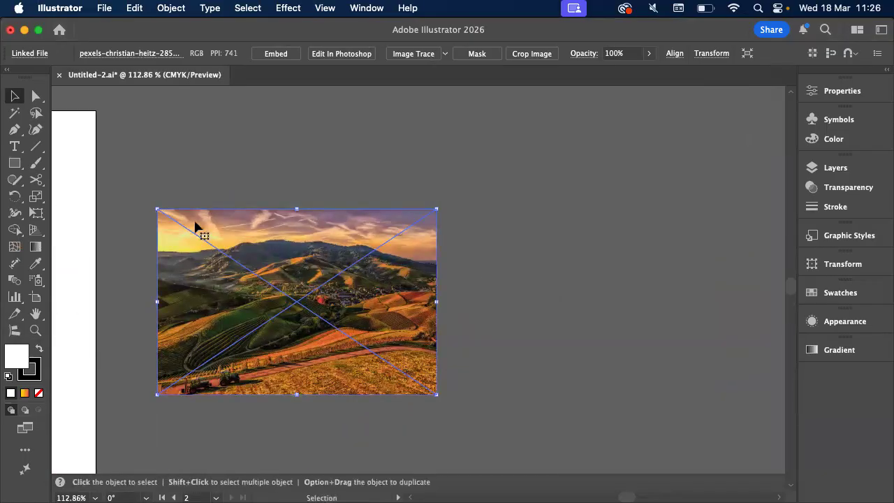
click(171, 8)
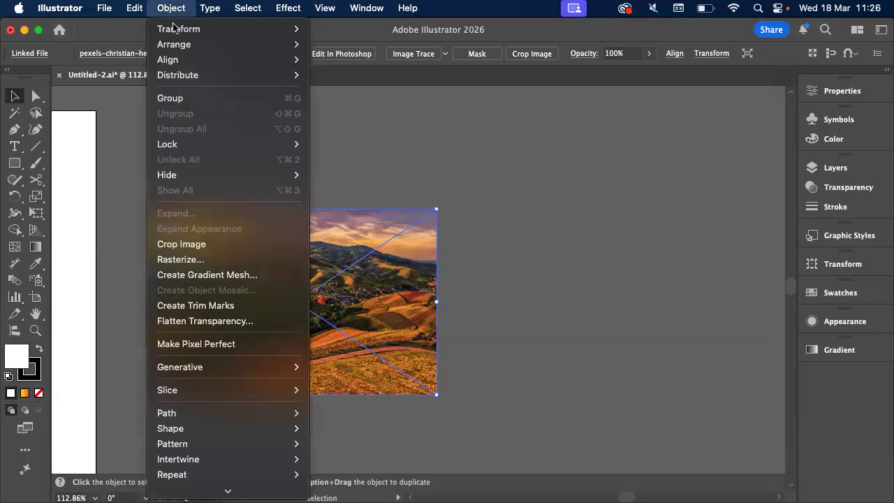
mouse_move(175, 44)
click(355, 90)
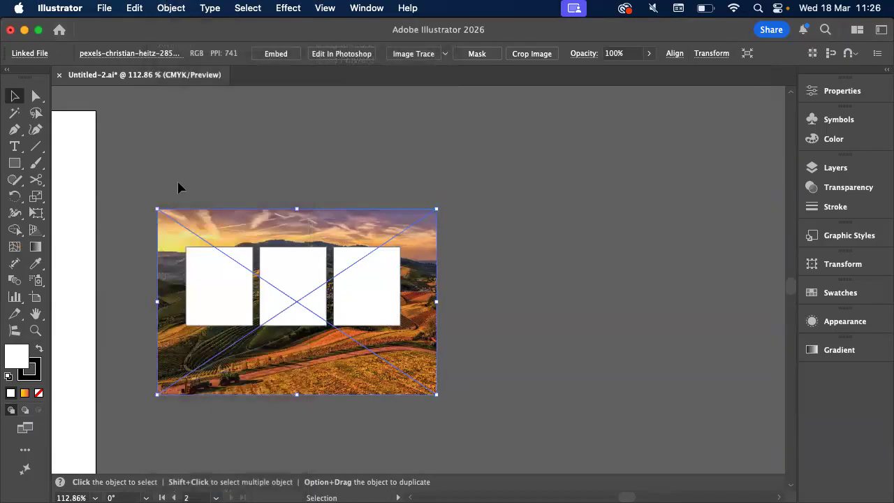
Select the photo together with the three rectangles and try to combine them into a compound path
click(177, 183)
drag(165, 176, 453, 311)
key(a)
key(super+8)
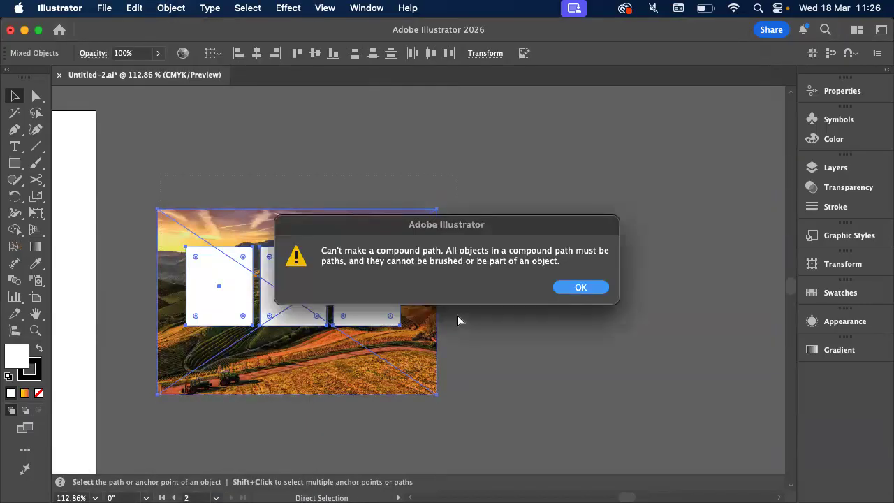
click(579, 287)
key(v)
Make a clipping mask from the selected photo and rectangles, and deselect the clipped image
click(169, 8)
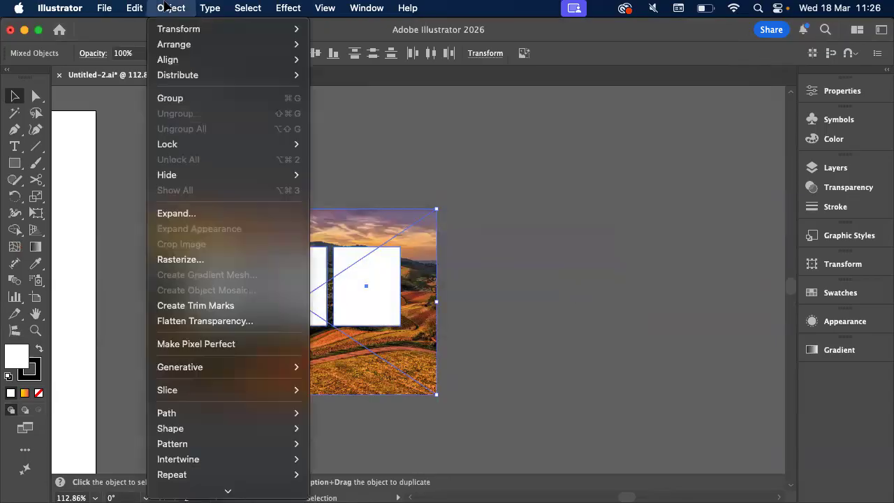
scroll(210, 419, down, 5)
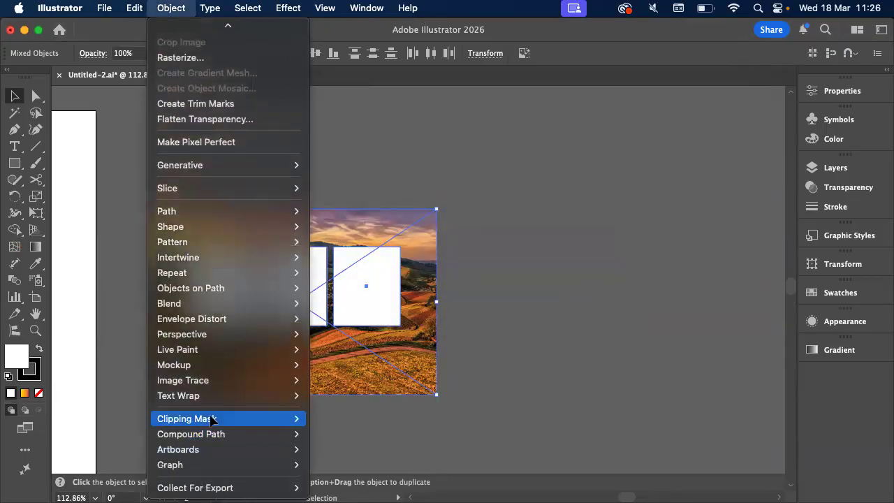
mouse_move(213, 419)
click(345, 416)
scroll(251, 415, up, 2)
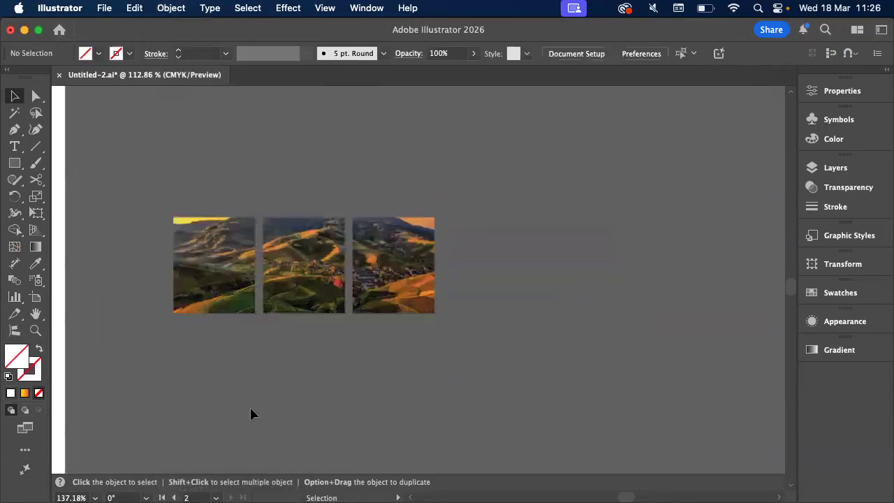
scroll(252, 415, up, 4)
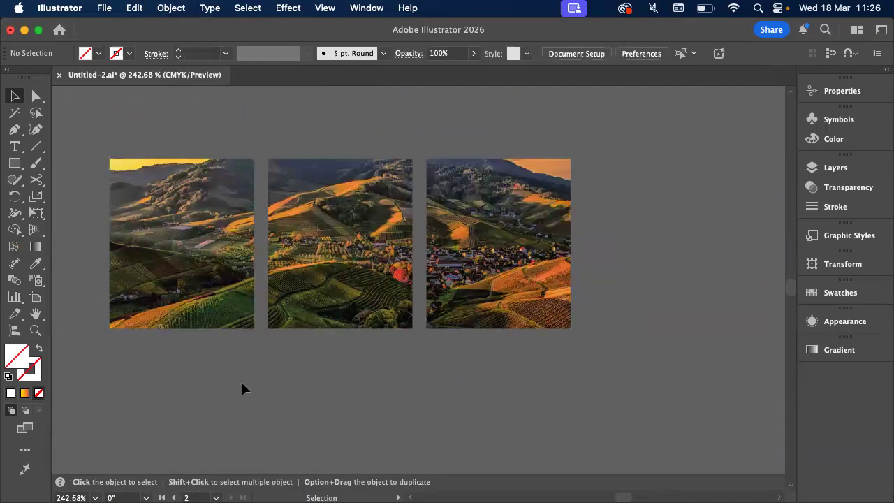
scroll(242, 384, up, 2)
scroll(242, 384, left, 2)
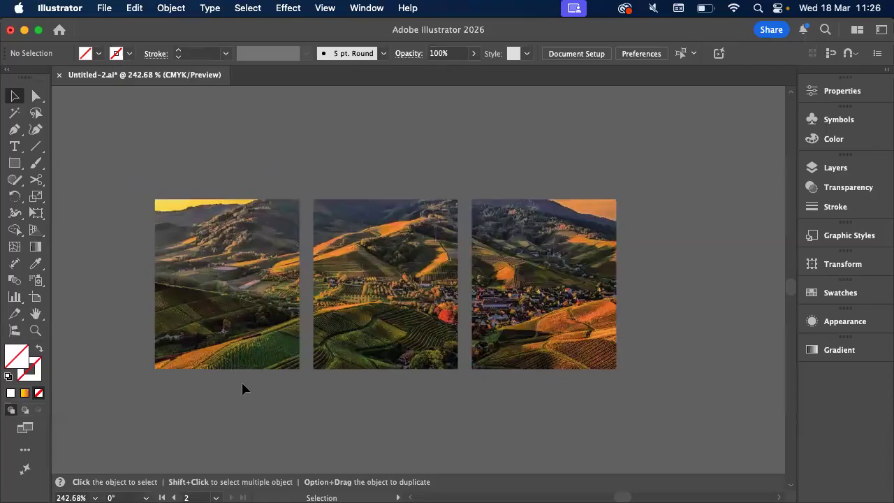
Move the clipped photo onto Artboard 2, aligned below the second row of rectangles, and deselect it
scroll(243, 383, down, 5)
scroll(247, 340, left, 5)
scroll(248, 339, down, 4)
drag(433, 178, 102, 383)
scroll(101, 383, left, 6)
scroll(102, 382, down, 2)
drag(239, 370, 224, 347)
click(410, 267)
scroll(411, 269, up, 2)
scroll(411, 269, up, 2)
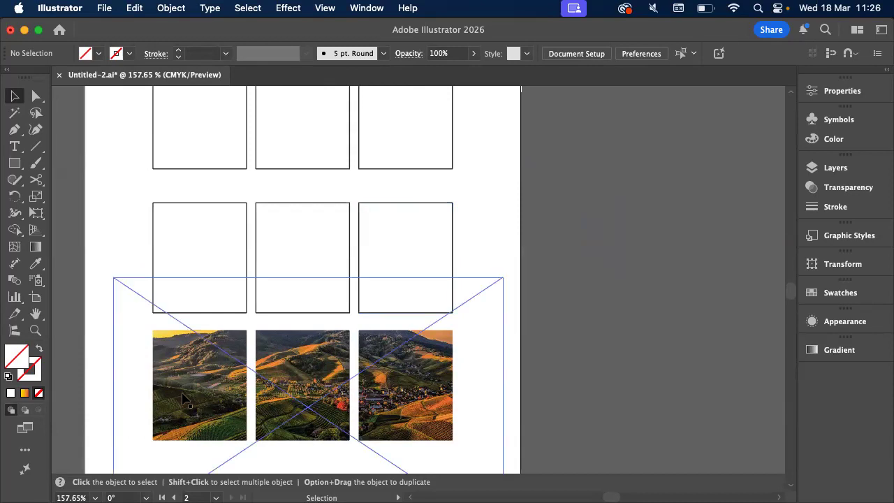
scroll(183, 394, up, 5)
scroll(183, 399, down, 2)
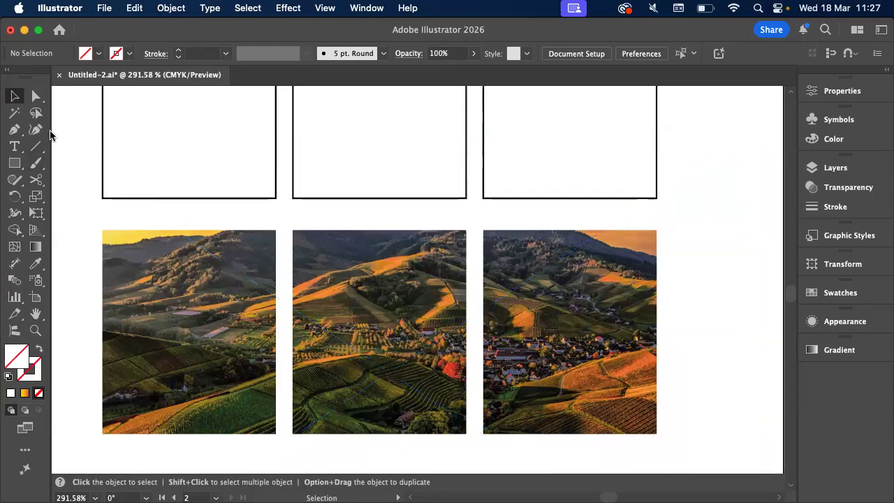
Open the recent file Lesson1 with the house illustration, ignoring all missing links and leaving the missing font unreplaced
click(60, 30)
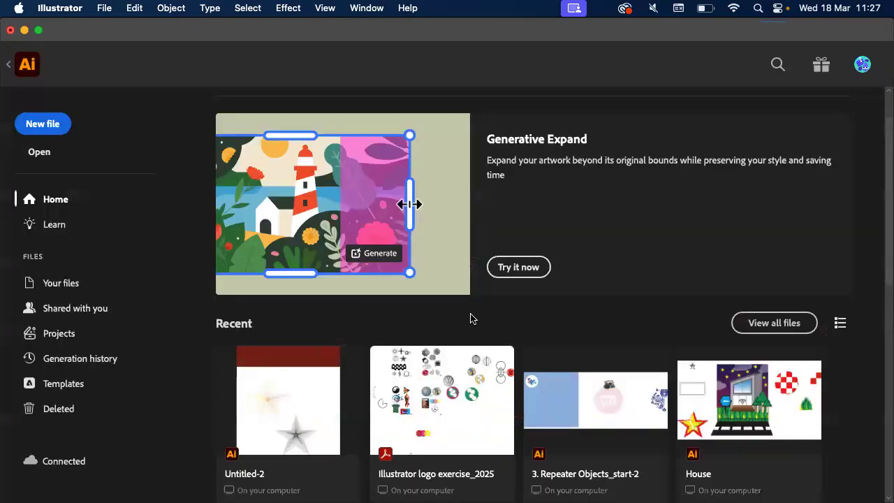
scroll(470, 318, down, 8)
scroll(470, 319, up, 2)
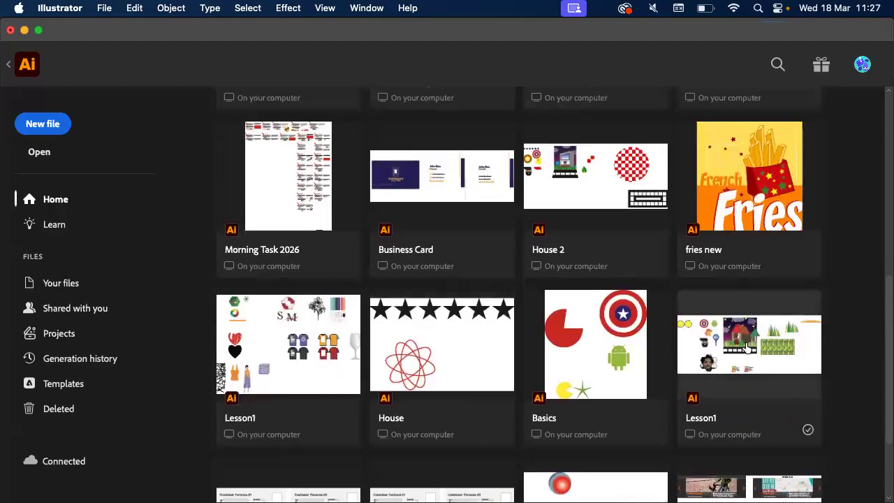
click(722, 362)
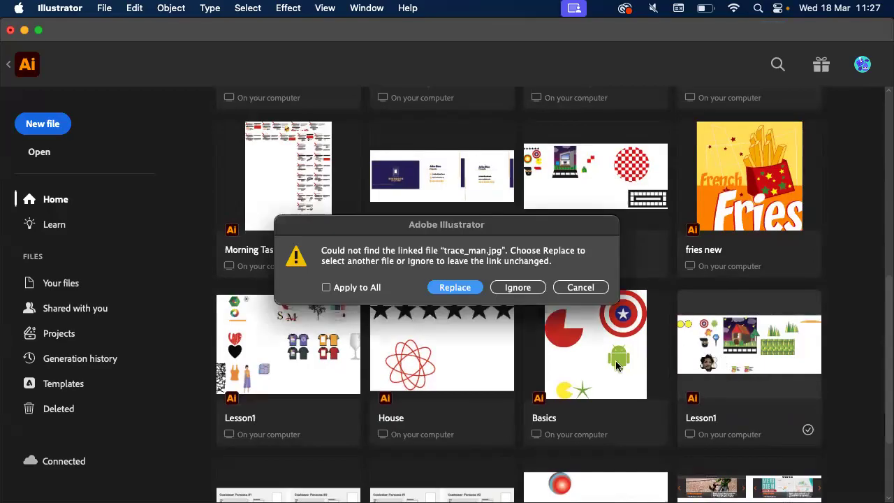
click(373, 287)
click(518, 288)
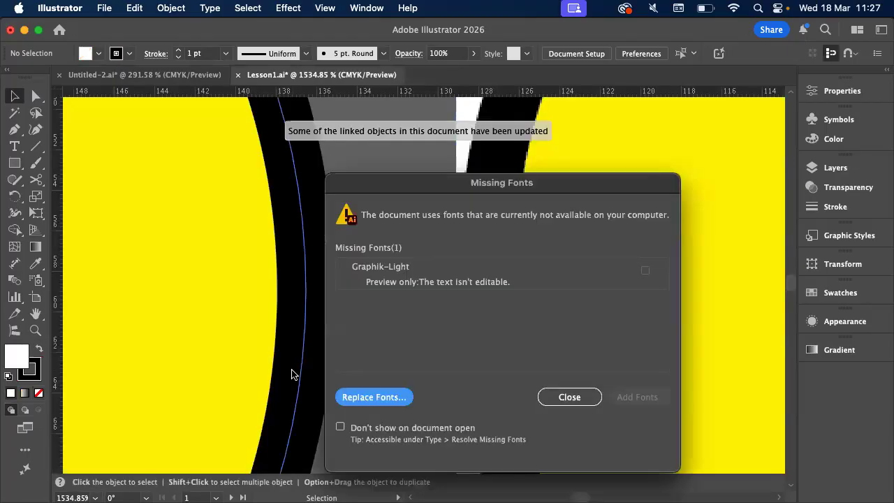
click(570, 397)
Examine the hexagon-clipped portrait on Artboard 3 of Lesson1 as an example of a compound path clipping mask
scroll(489, 383, down, 10)
scroll(489, 384, down, 5)
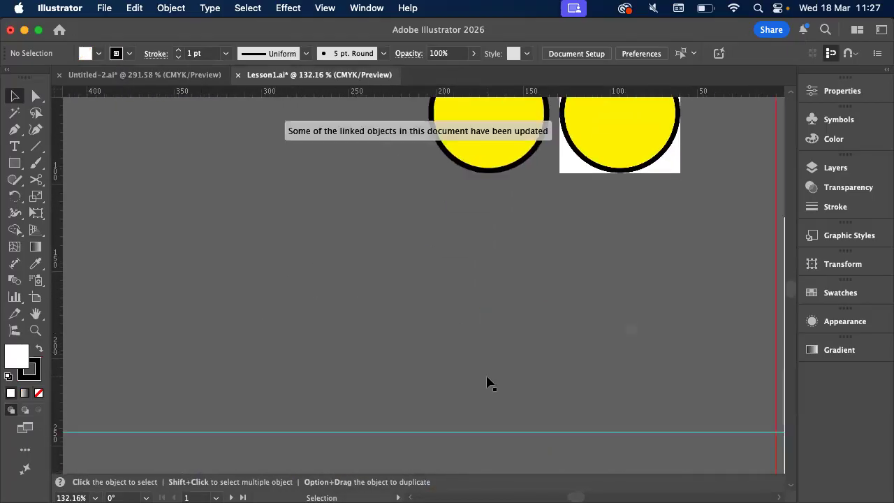
scroll(489, 383, down, 5)
scroll(489, 383, up, 10)
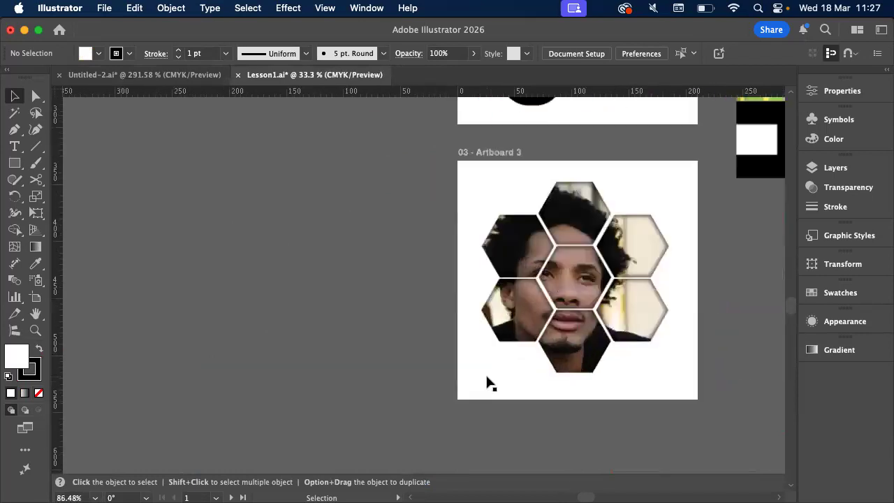
scroll(475, 299, right, 5)
scroll(475, 299, right, 2)
scroll(476, 300, up, 1)
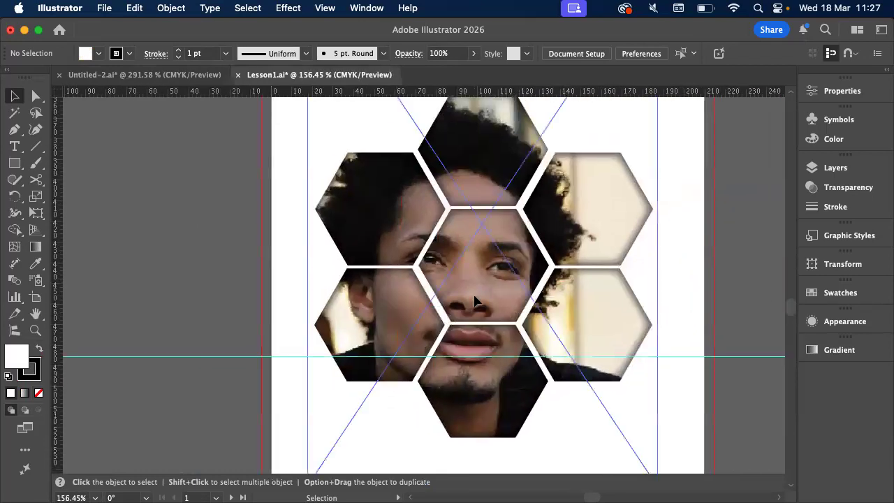
scroll(474, 301, up, 2)
scroll(474, 301, left, 1)
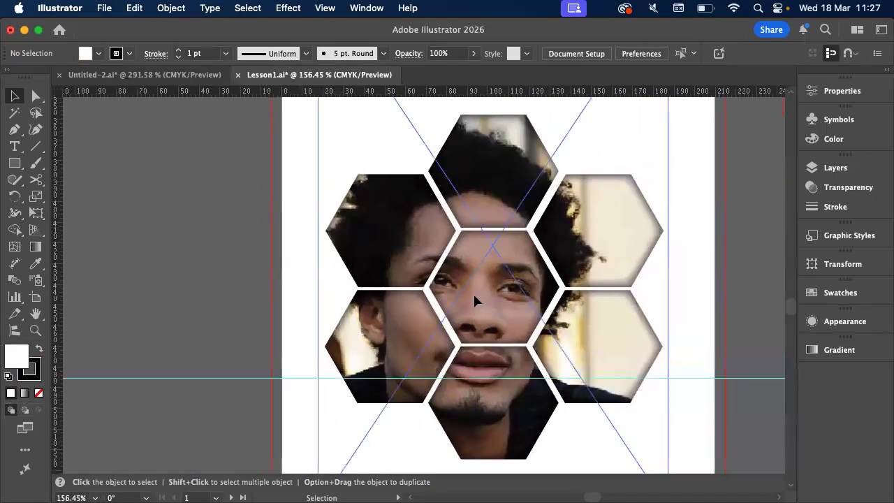
click(475, 300)
scroll(477, 303, right, 2)
scroll(600, 294, right, 1)
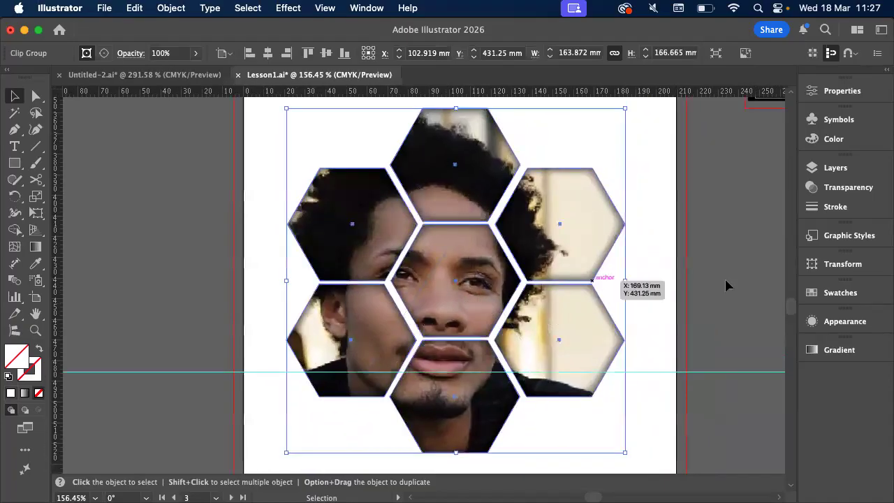
click(727, 285)
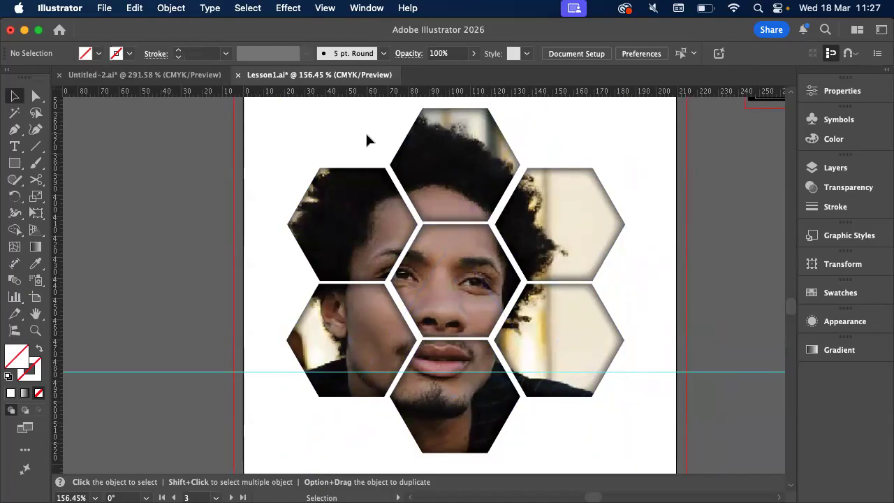
Return to the Untitled-2 document and review the rectangle rows and clipped photo, selecting rectangles of the upper row
click(171, 82)
scroll(449, 202, up, 10)
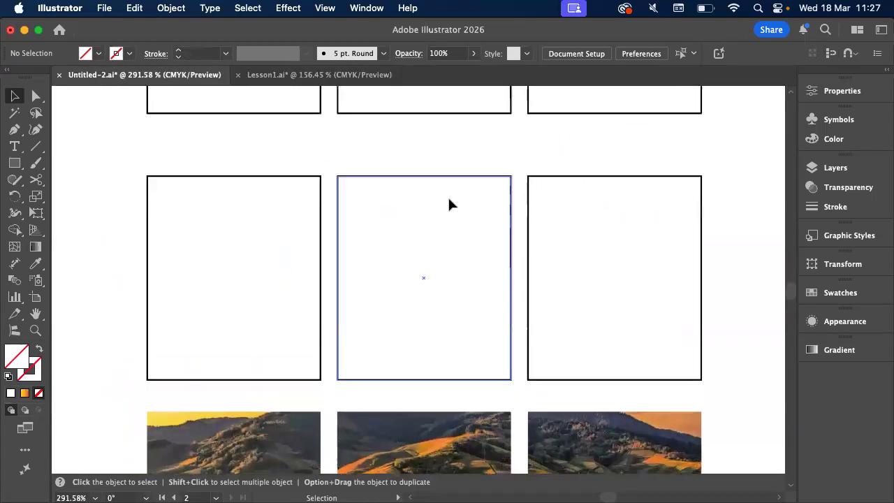
scroll(449, 204, up, 3)
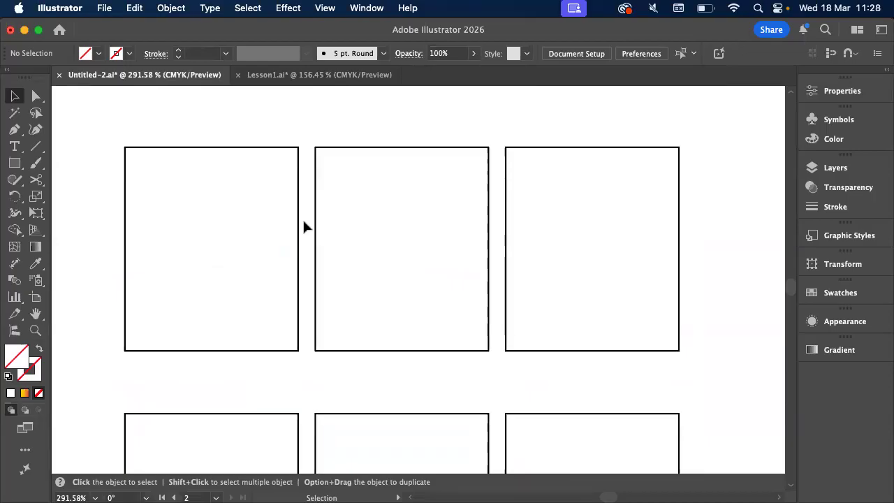
click(335, 160)
click(269, 160)
click(526, 160)
click(326, 160)
click(283, 160)
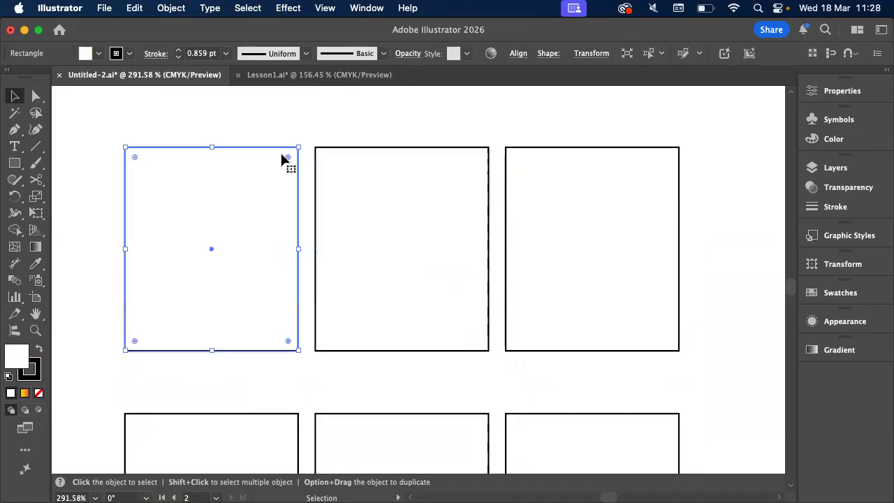
scroll(377, 105, down, 10)
click(376, 105)
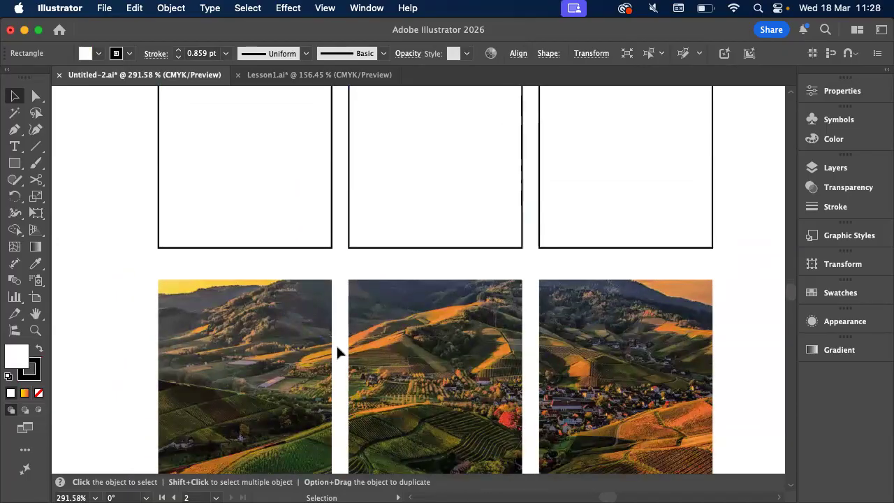
Search the Mac with Spotlight for "compound path"
click(759, 8)
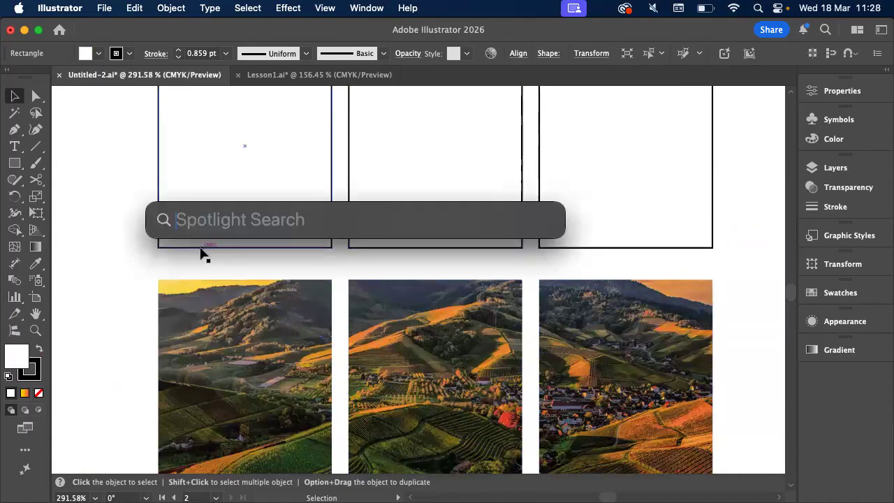
text(comp)
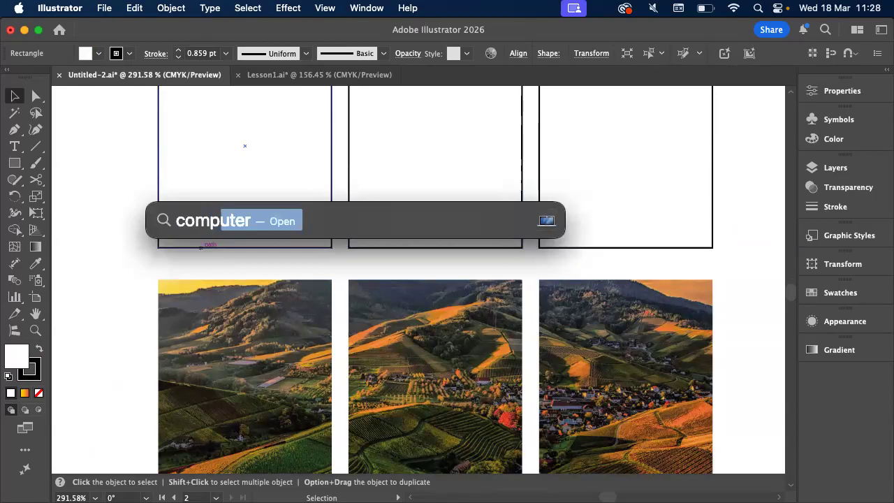
text(ound path)
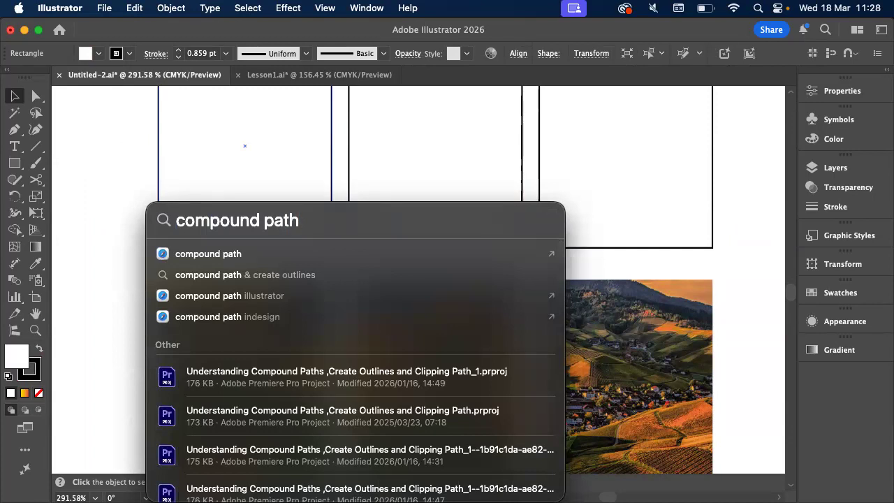
Dismiss the Spotlight search and fill the three rectangles of the top row with the yellow-to-red gradient swatch
scroll(157, 196, up, 3)
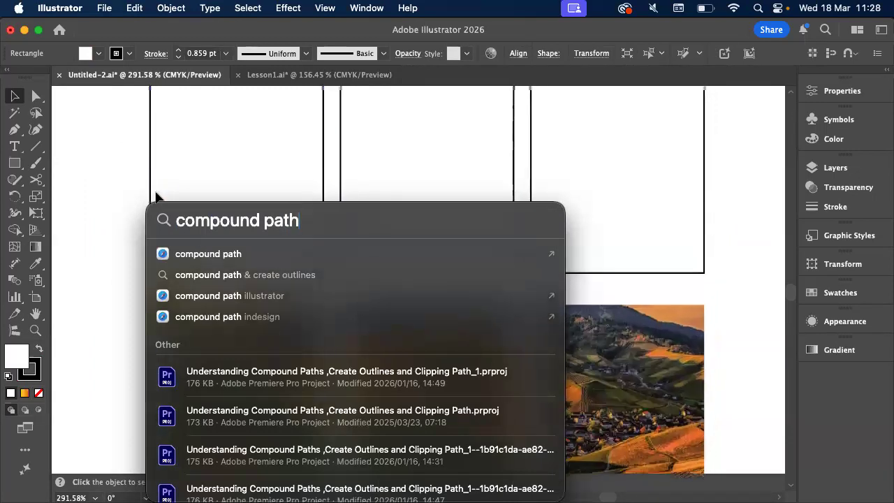
click(93, 155)
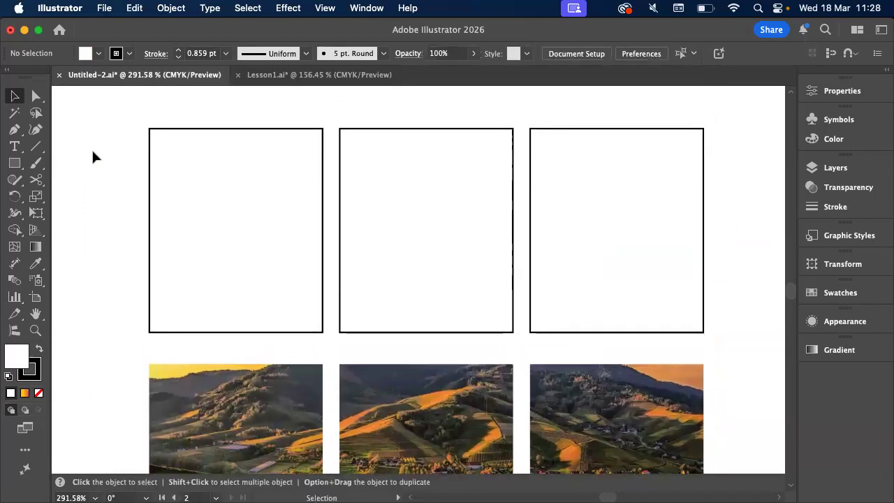
scroll(117, 160, up, 2)
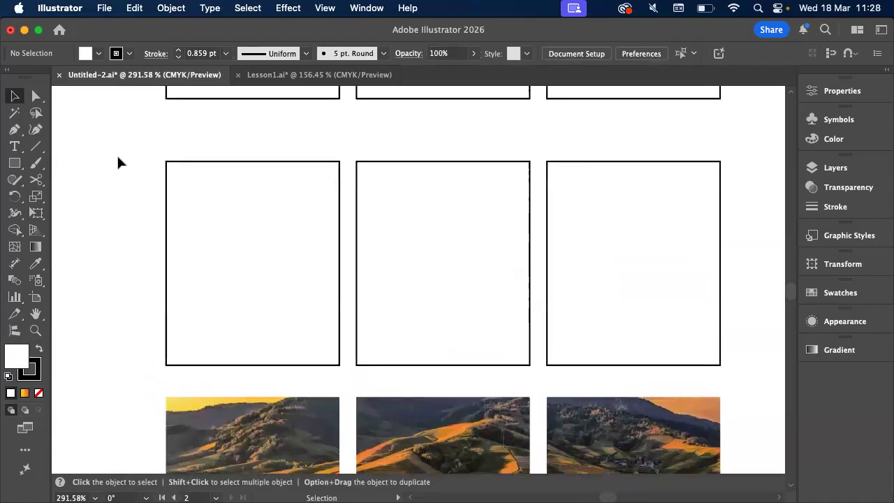
scroll(117, 162, up, 5)
scroll(114, 116, right, 2)
scroll(596, 294, right, 2)
click(505, 278)
scroll(503, 277, left, 4)
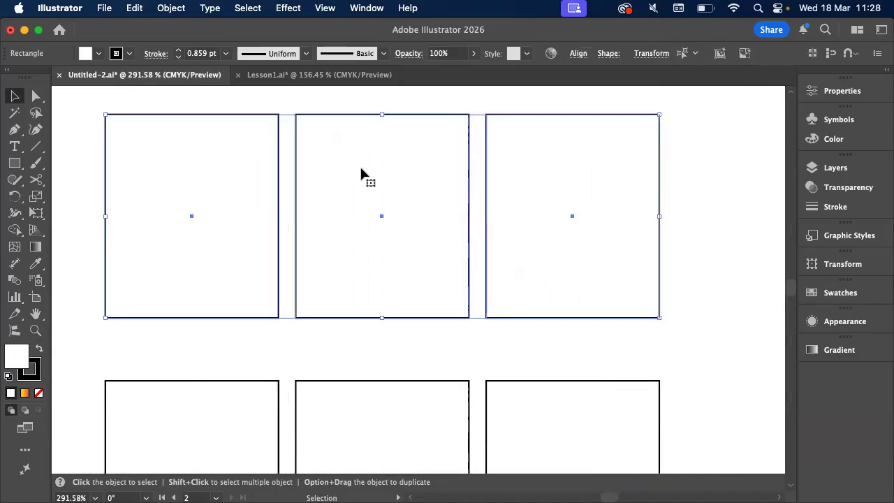
click(98, 54)
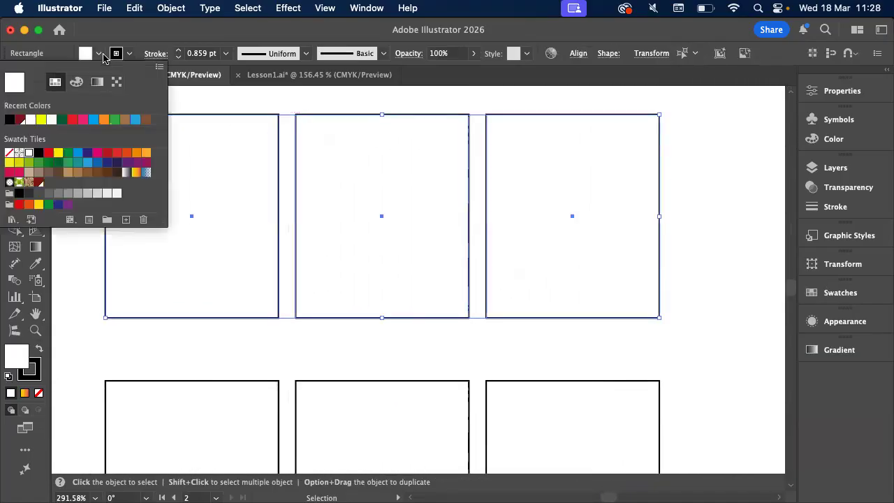
click(138, 174)
click(268, 109)
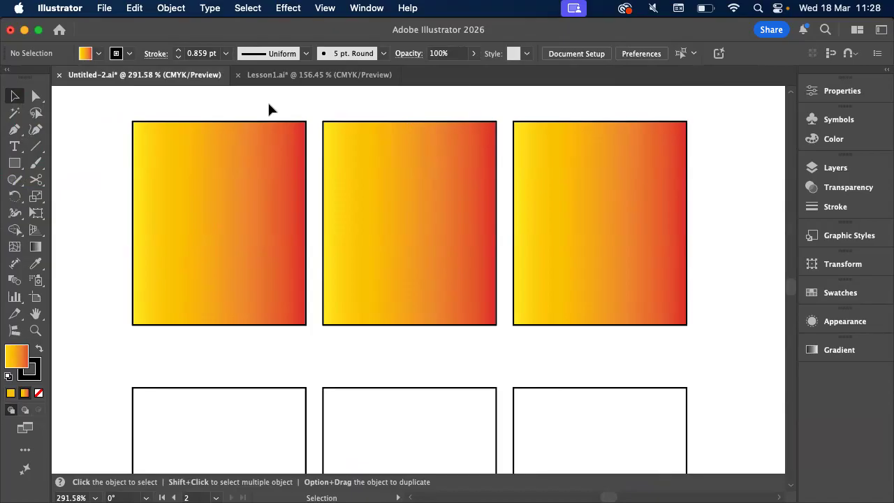
Combine the three white rectangles below the gradient-filled row into one compound path
scroll(269, 104, down, 5)
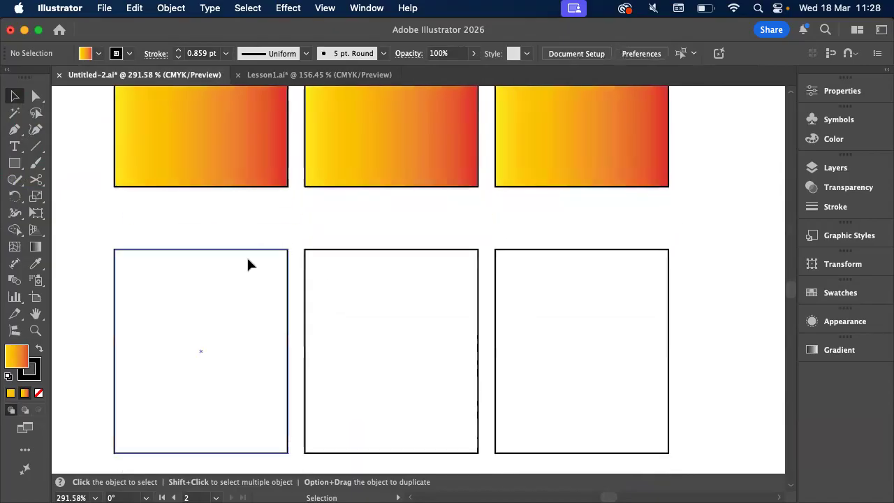
drag(219, 222, 396, 301)
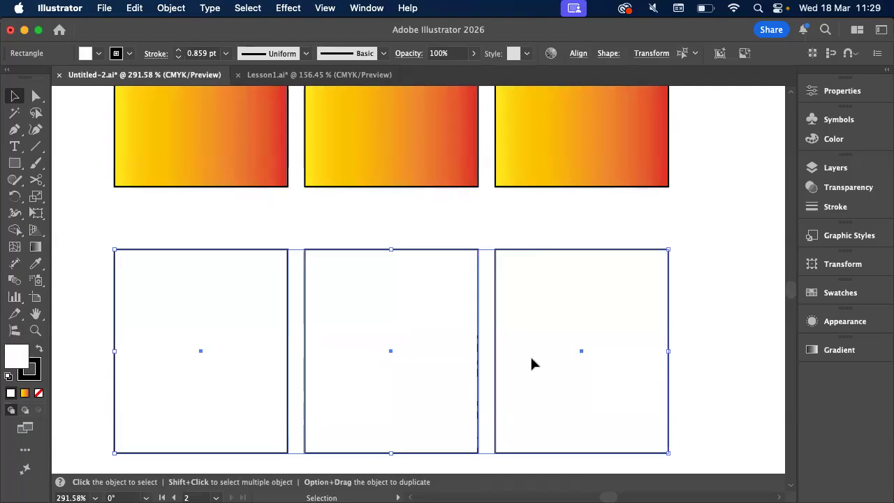
scroll(530, 355, down, 2)
scroll(530, 355, left, 2)
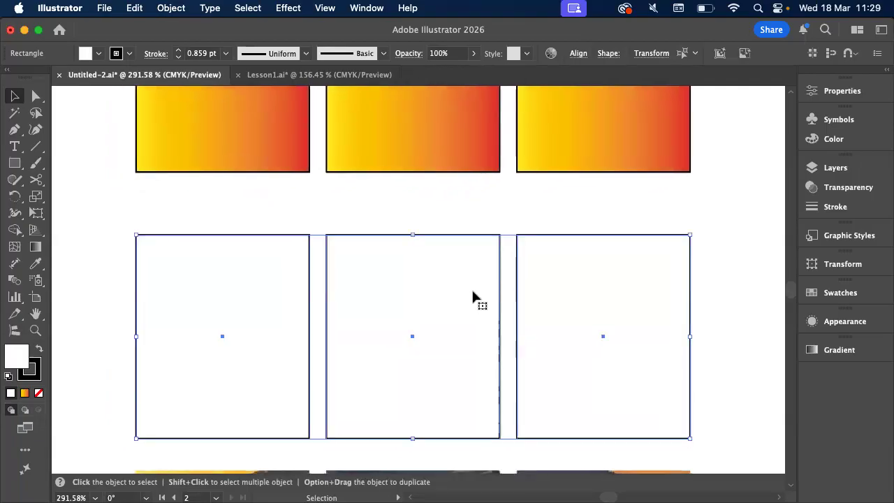
click(165, 8)
mouse_move(216, 493)
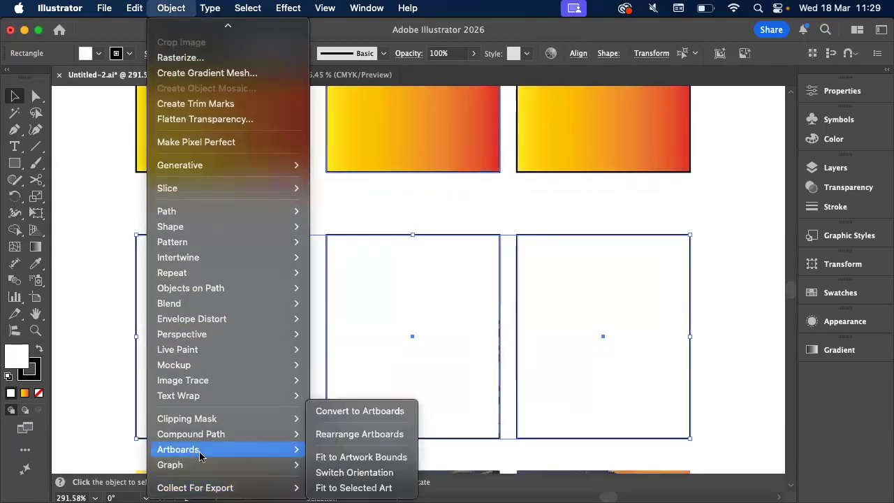
mouse_move(191, 436)
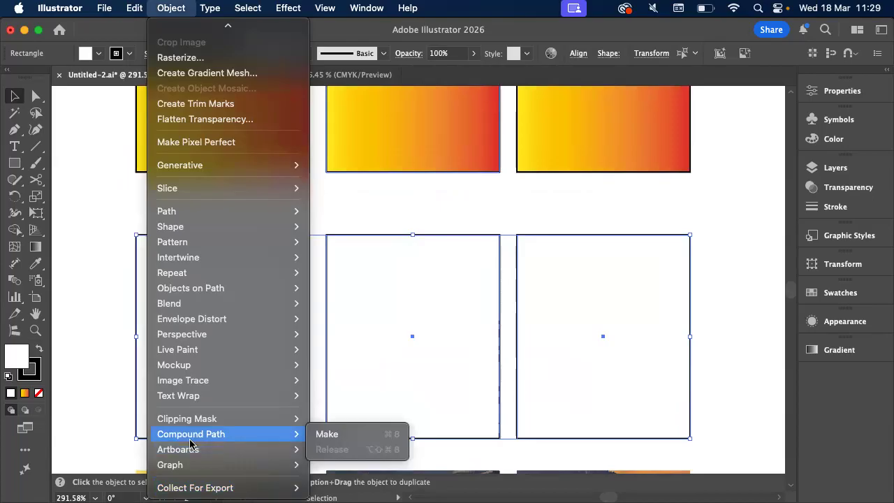
click(327, 434)
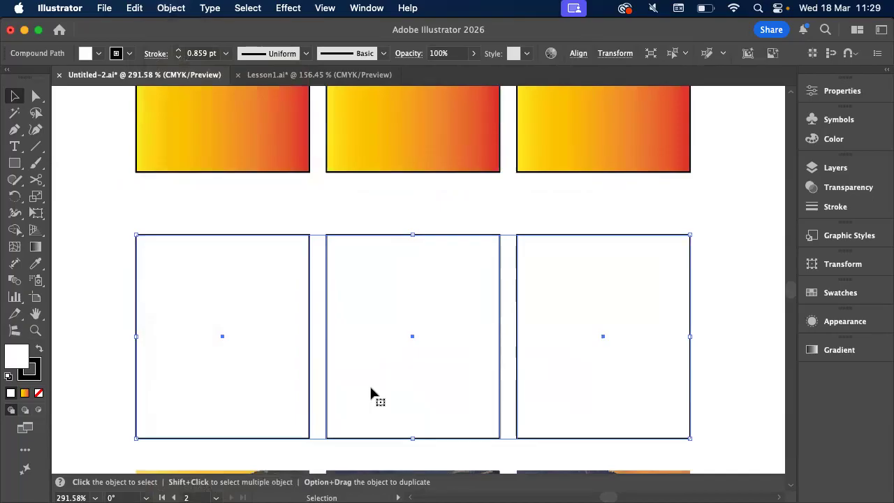
Check how the compound path selects from a corner of its first rectangle, and undo its creation
click(310, 202)
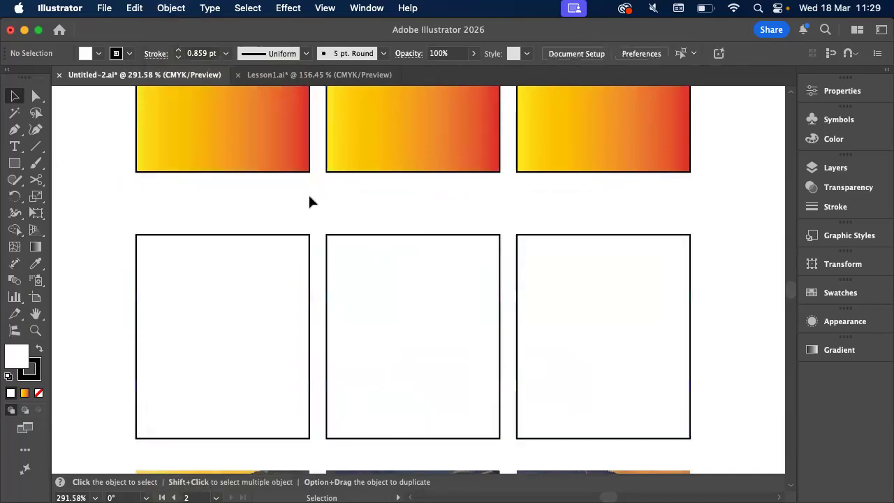
click(308, 236)
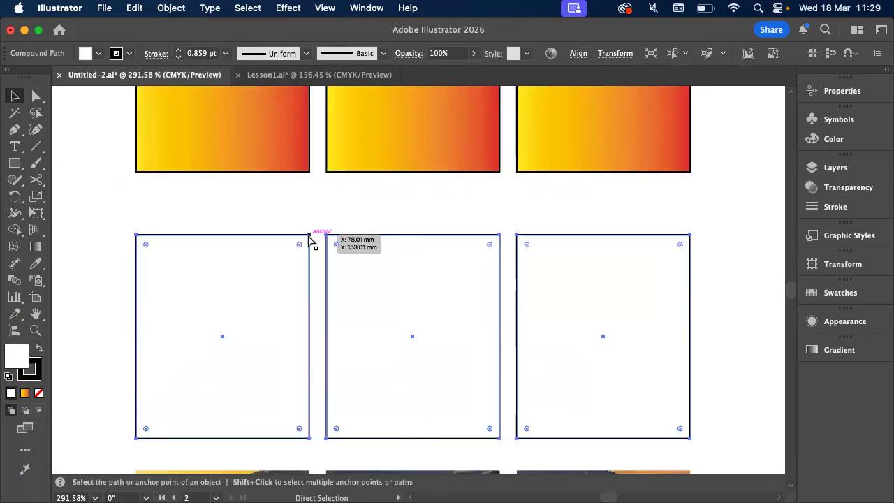
key(super+z)
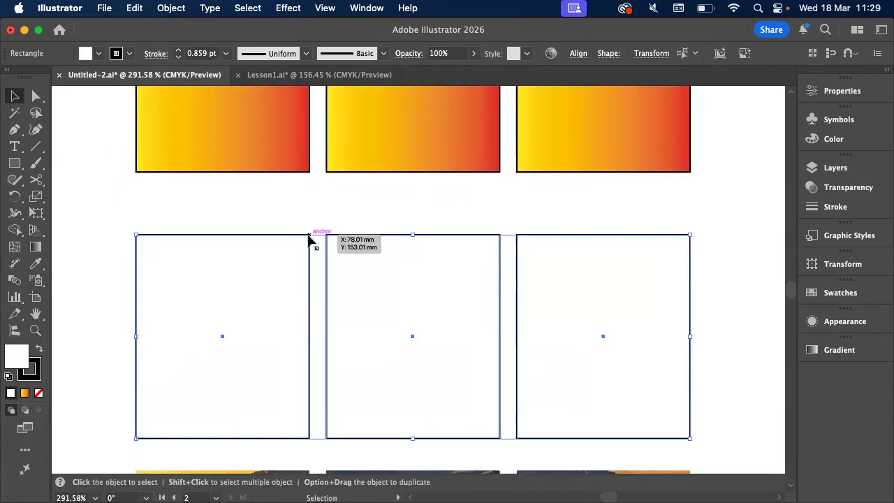
Make a compound path again from the three selected white rectangles
click(171, 8)
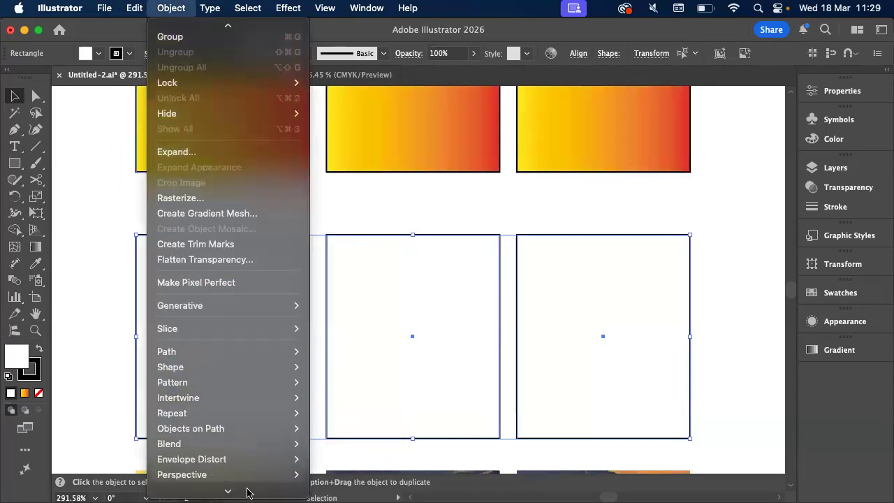
mouse_move(255, 436)
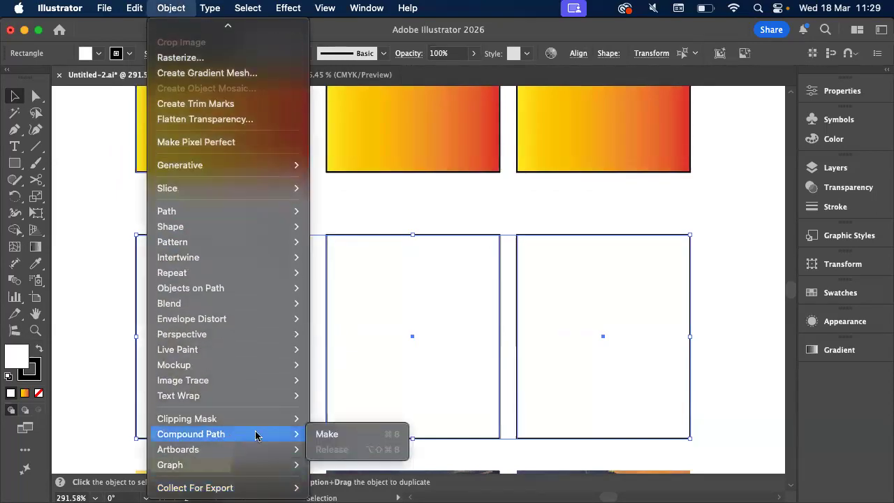
click(329, 433)
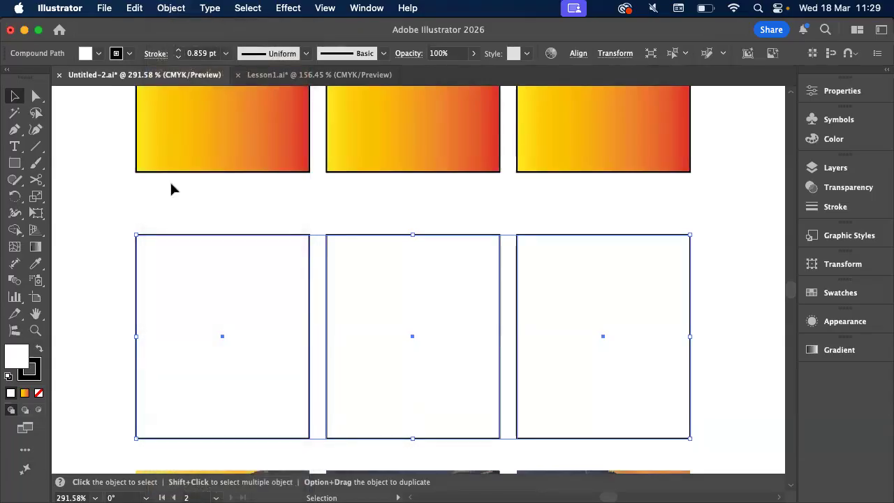
Fill the compound path with the yellow-to-red gradient swatch and deselect it
click(99, 54)
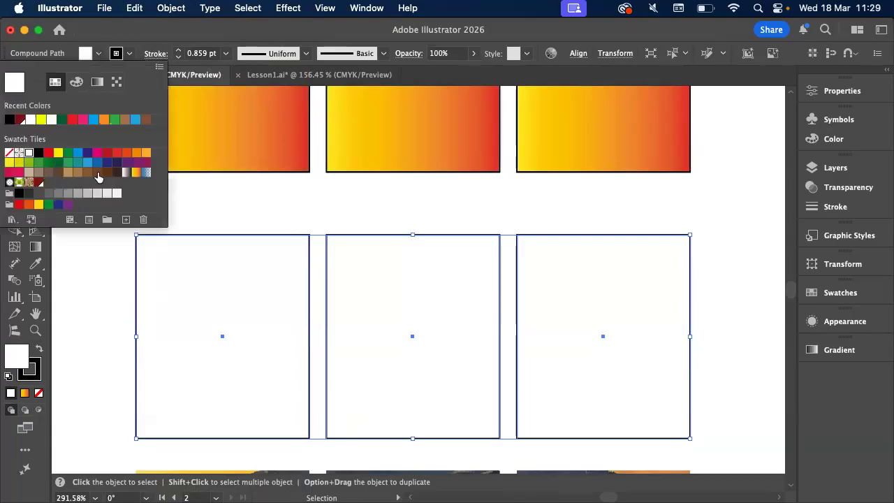
click(135, 173)
click(84, 316)
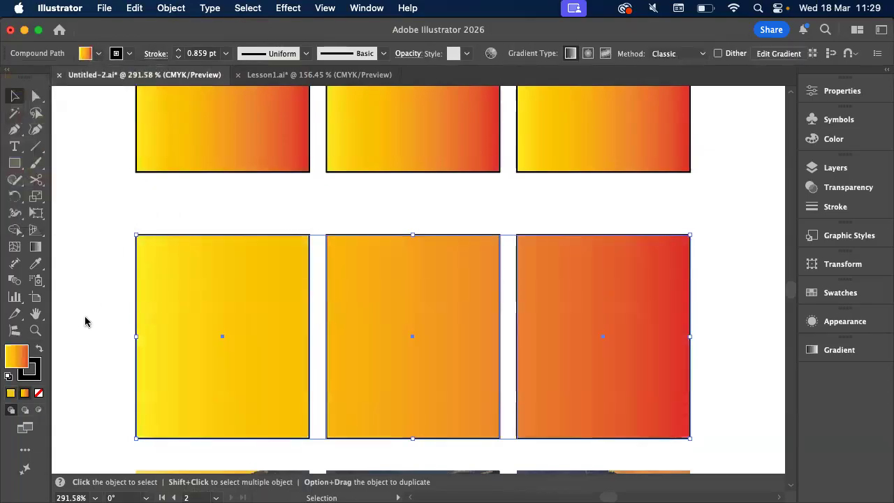
click(78, 317)
scroll(78, 317, up, 1)
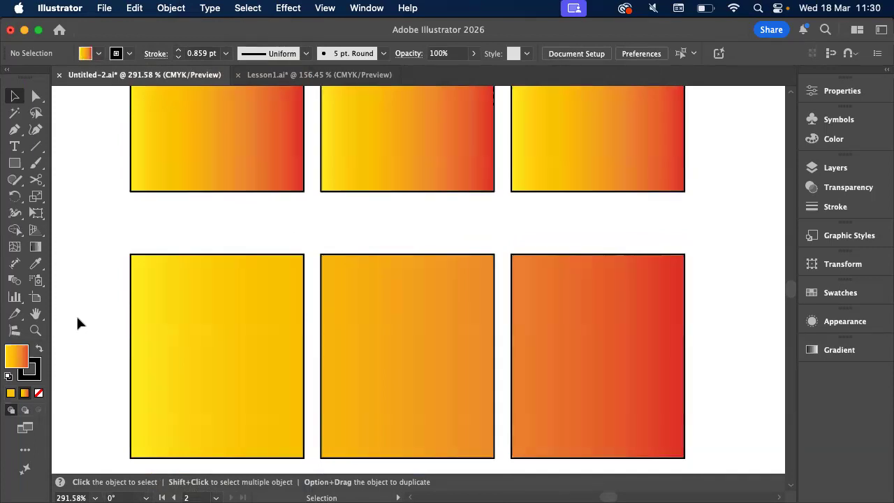
Change the compound path's gradient type to radial and close the gradient settings
click(198, 342)
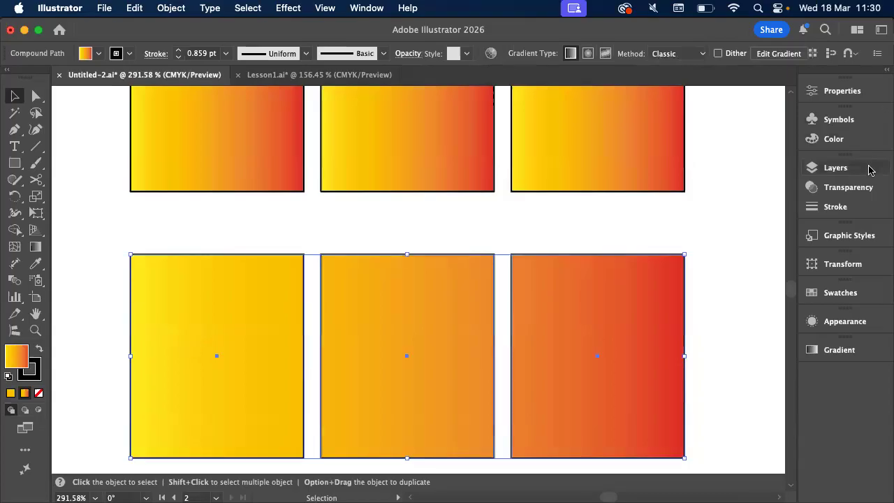
click(837, 353)
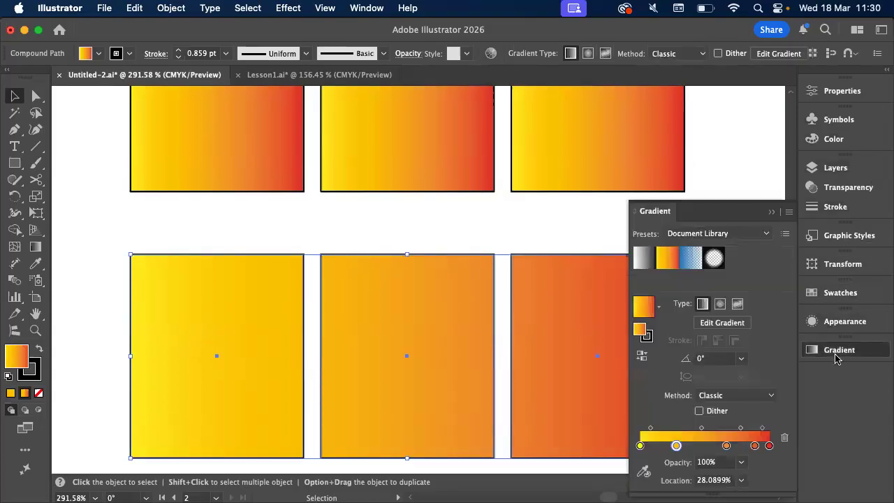
click(720, 304)
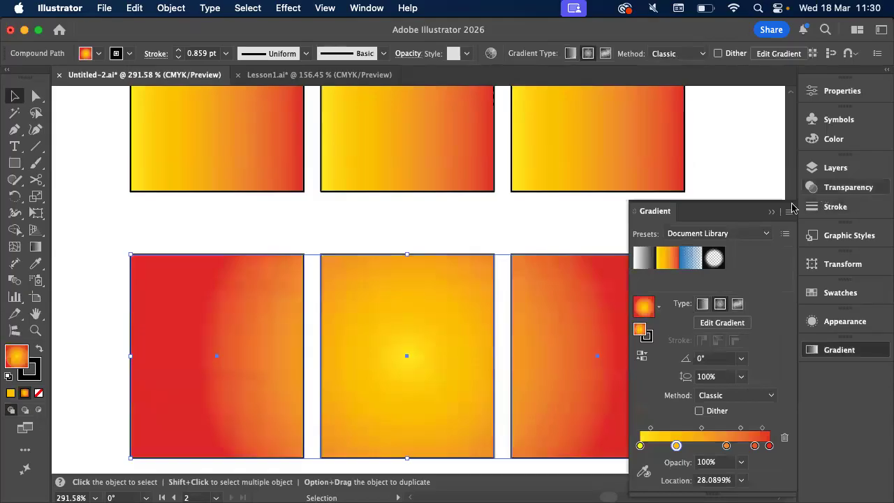
click(771, 211)
click(692, 244)
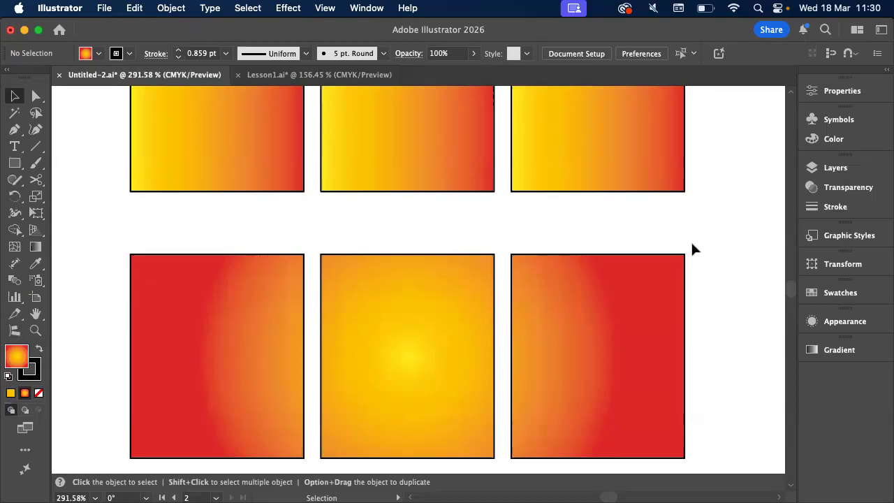
Move the clipped landscape photo group straight down to about Y 292 mm, leaving a gap below the compound path
scroll(691, 244, down, 2)
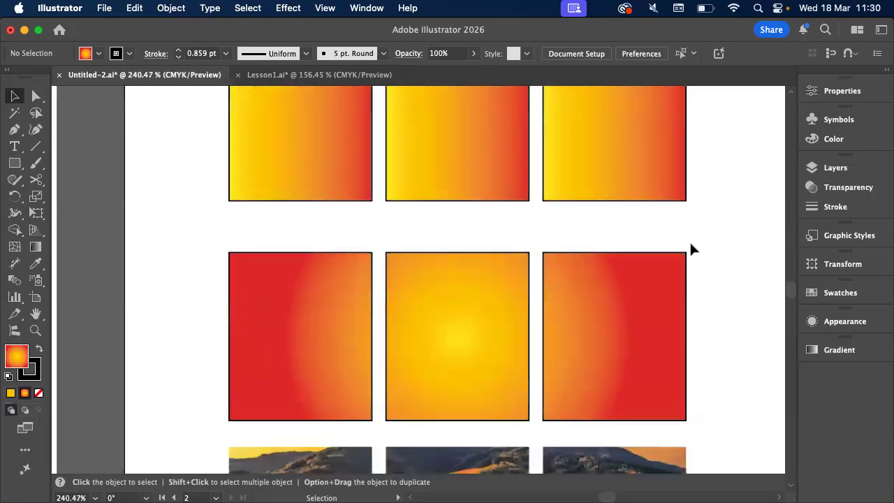
scroll(691, 249, down, 2)
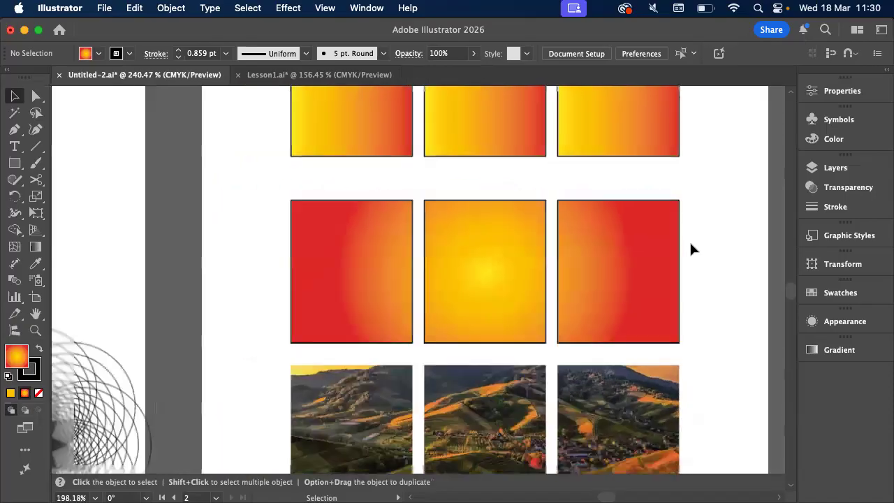
click(594, 243)
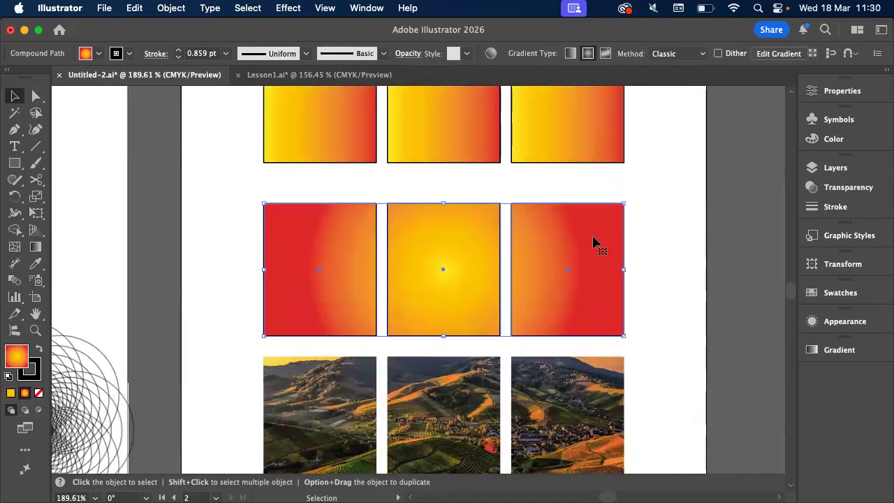
scroll(593, 244, down, 2)
scroll(558, 235, up, 2)
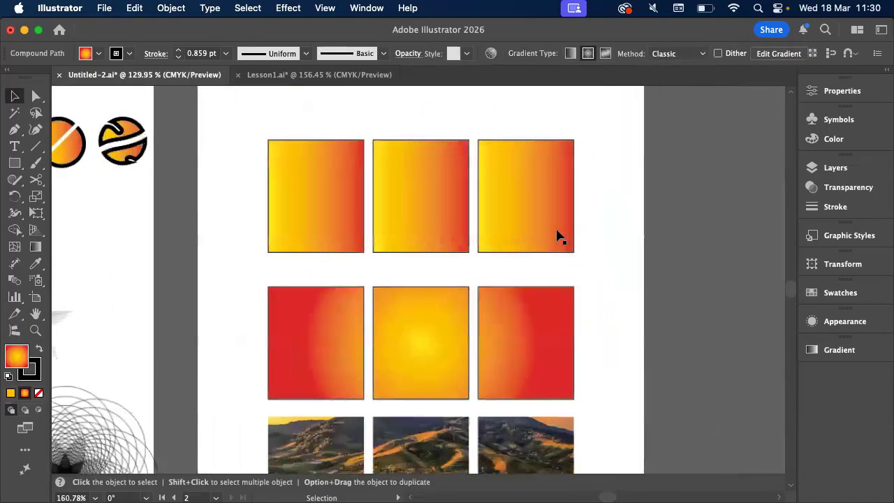
scroll(559, 235, down, 1)
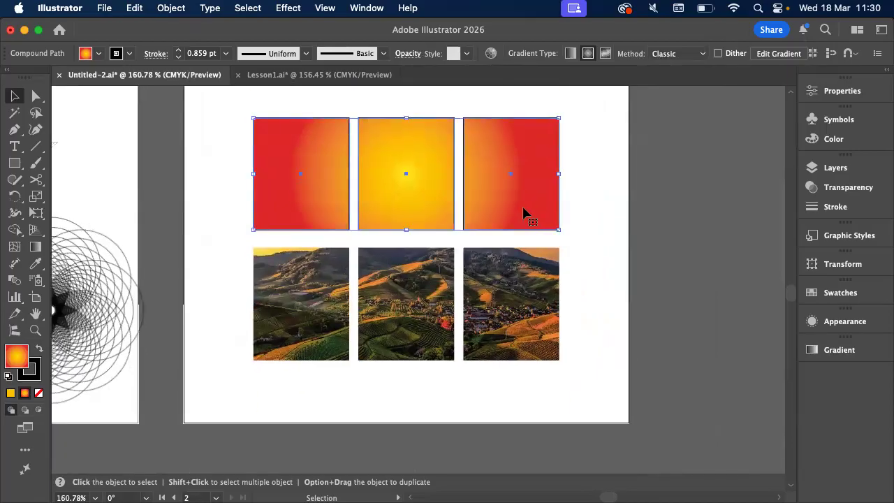
scroll(523, 211, up, 1)
click(506, 318)
drag(506, 318, 524, 428)
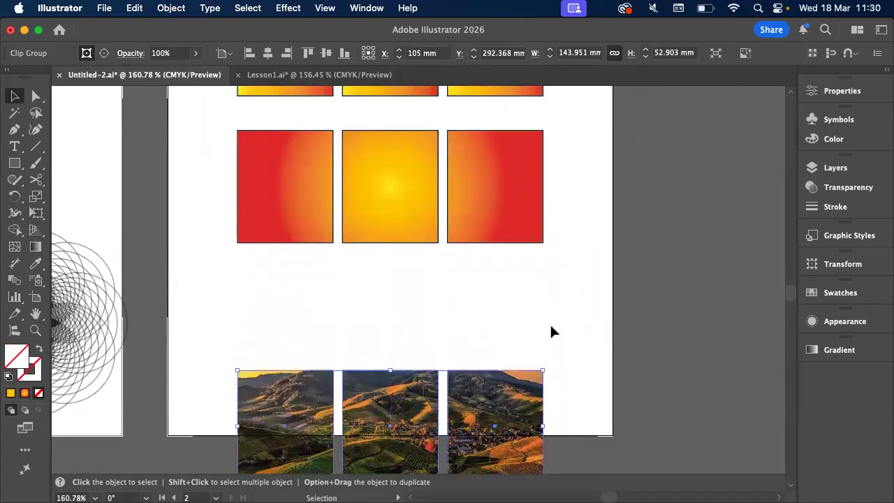
click(551, 326)
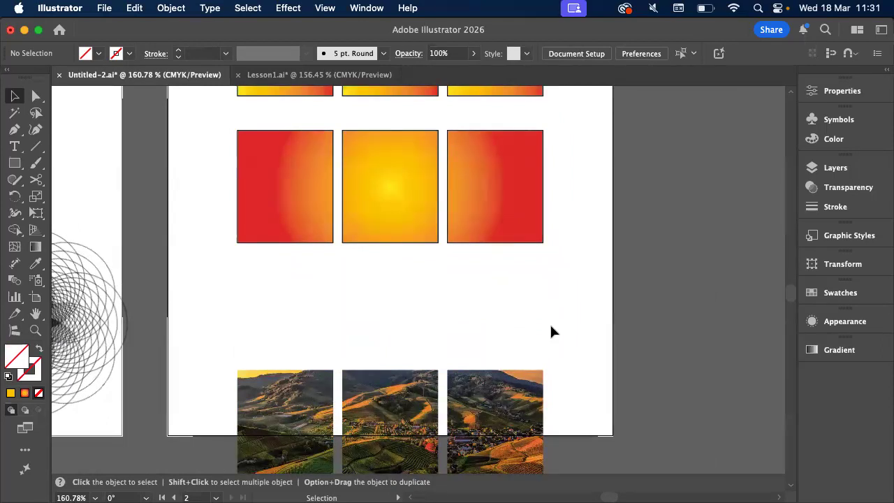
Place the linked image 2.Art.jpg on the empty canvas beside the second artboard
click(319, 207)
click(104, 8)
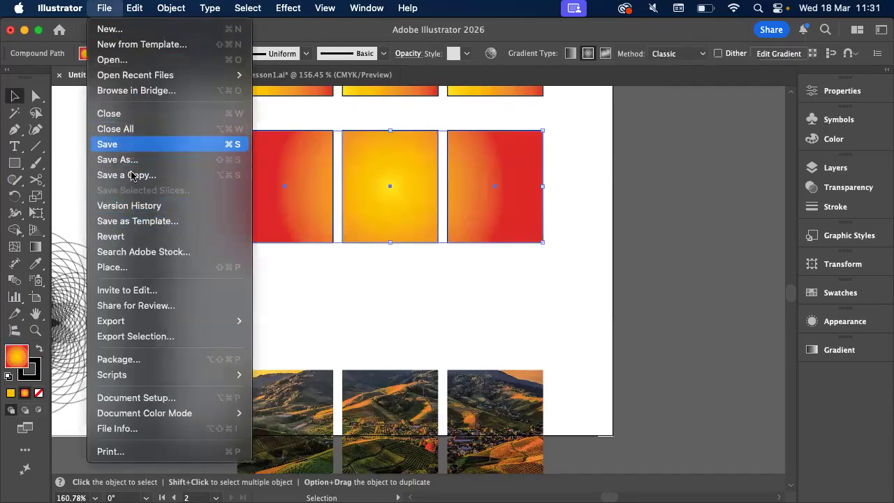
click(135, 268)
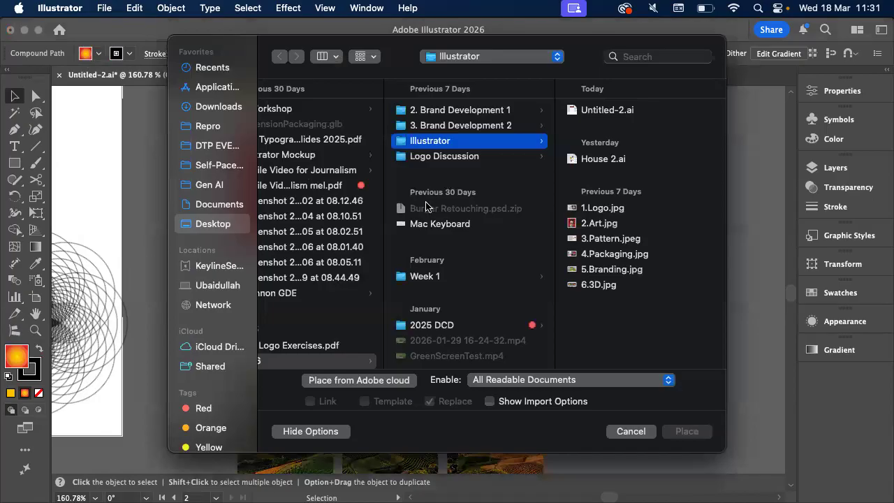
click(604, 225)
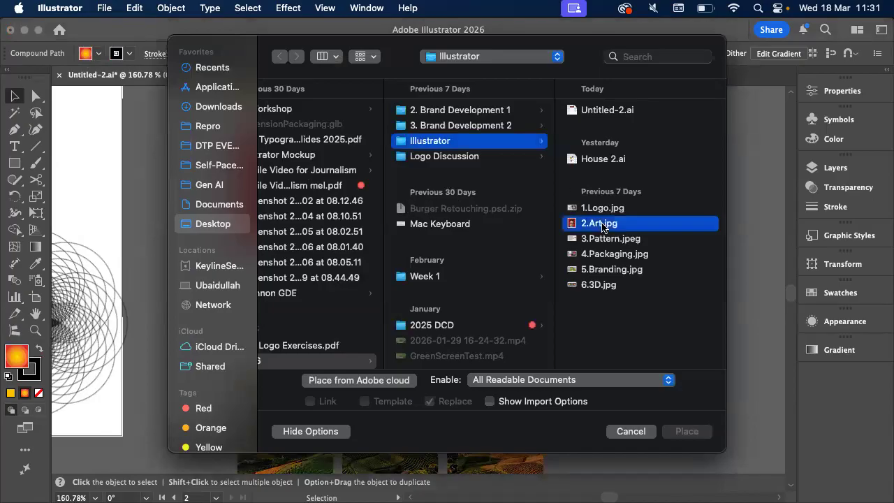
click(687, 432)
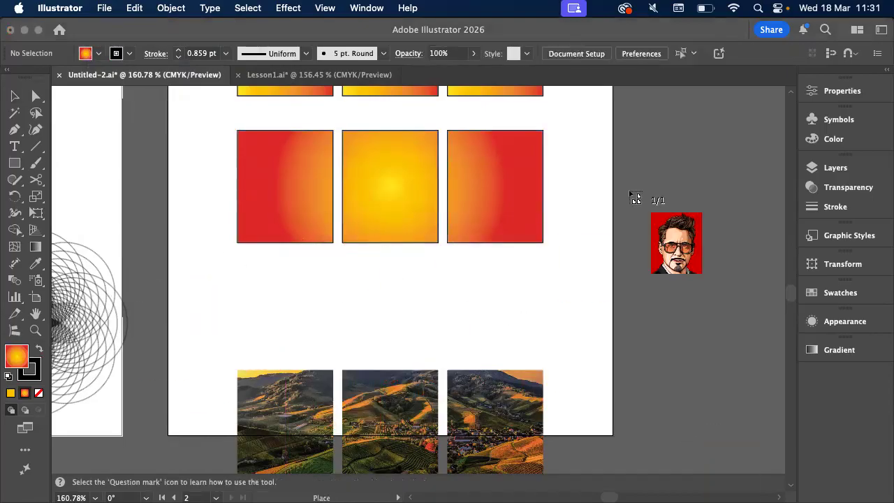
click(672, 186)
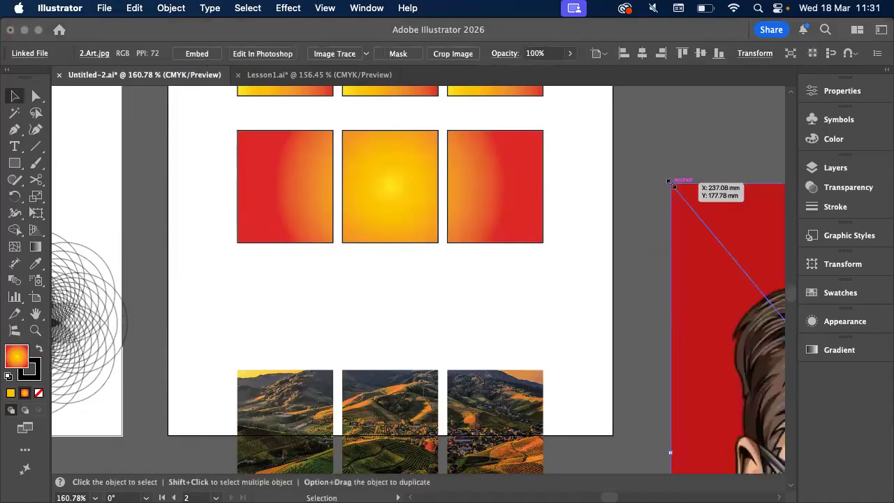
Move the radial-gradient compound path onto the placed portrait and bring it to the front
scroll(670, 183, down, 3)
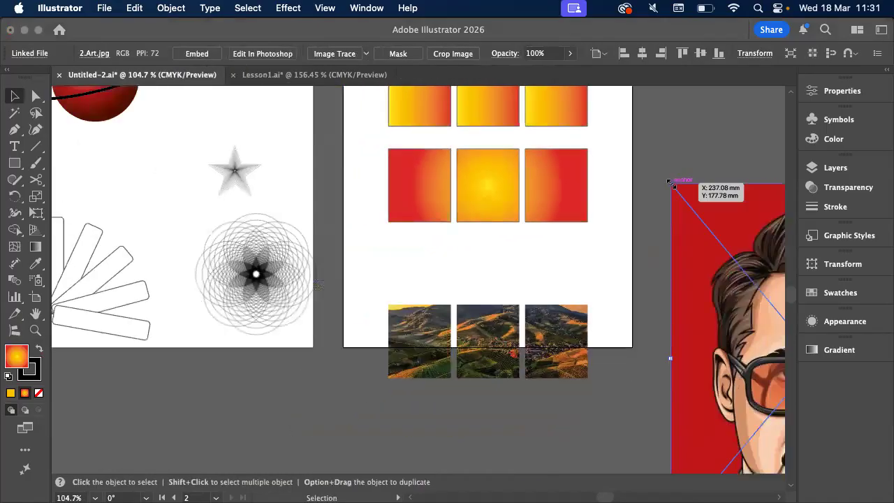
scroll(671, 183, right, 5)
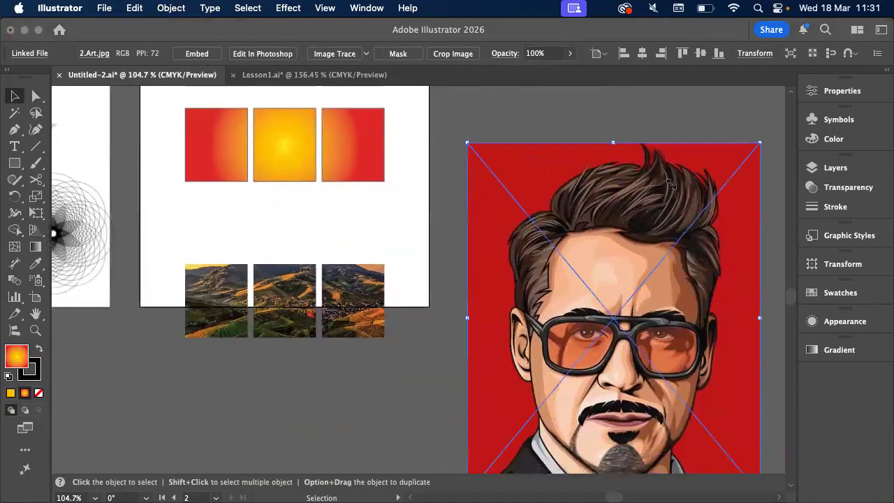
scroll(614, 184, down, 1)
scroll(600, 185, right, 3)
drag(293, 152, 514, 267)
click(171, 7)
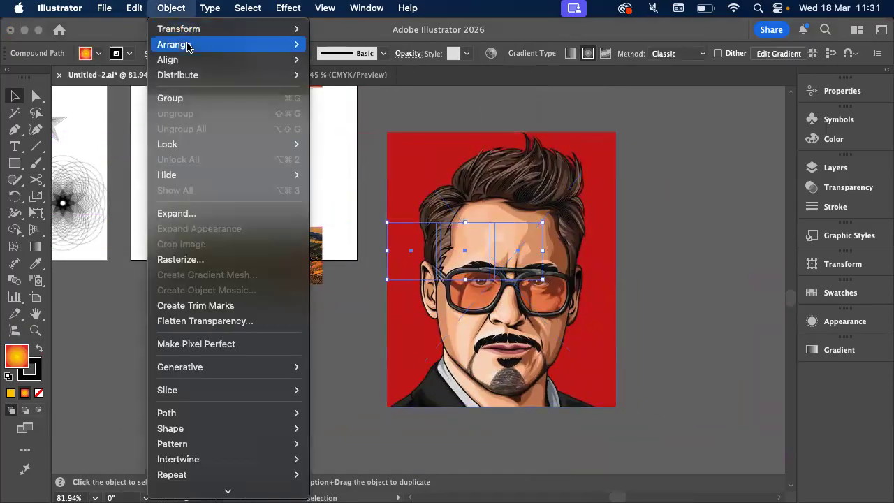
mouse_move(187, 47)
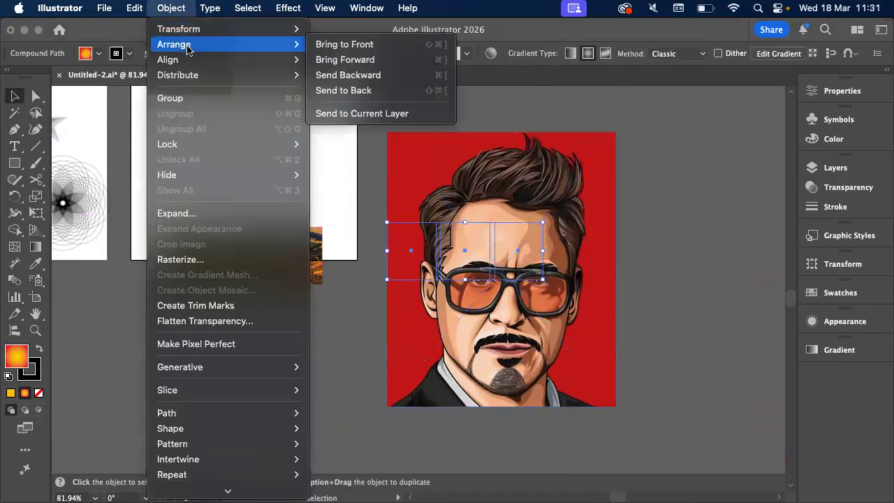
click(346, 44)
Position the compound path over the portrait's glasses, centred horizontally on the image, and change its fill to white
scroll(548, 248, up, 2)
scroll(548, 248, up, 1)
drag(509, 269, 569, 330)
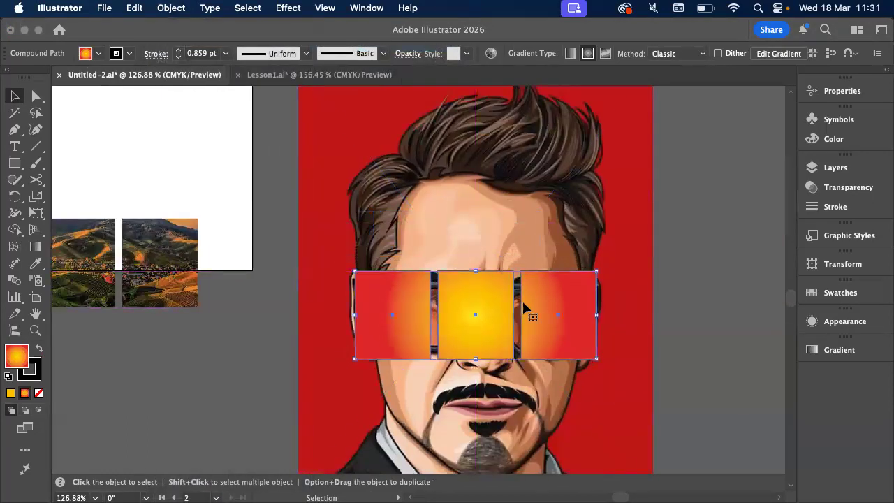
click(98, 54)
click(51, 121)
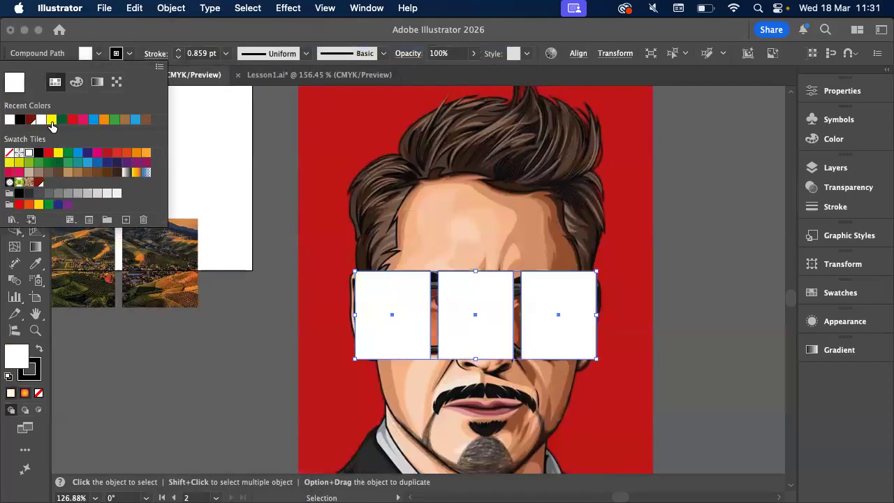
Select the portrait and the white compound path together, make a clipping mask from them, and deselect the result
scroll(227, 323, down, 2)
scroll(227, 323, right, 2)
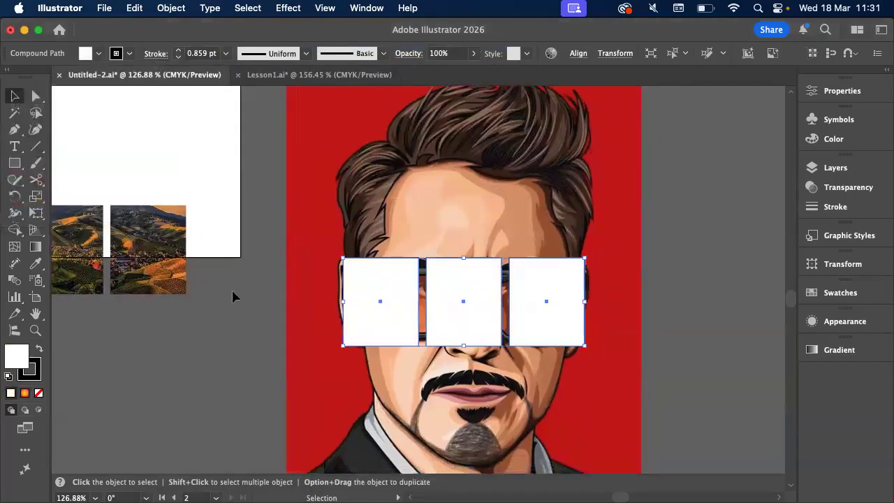
drag(286, 275, 330, 300)
click(389, 299)
scroll(468, 298, up, 2)
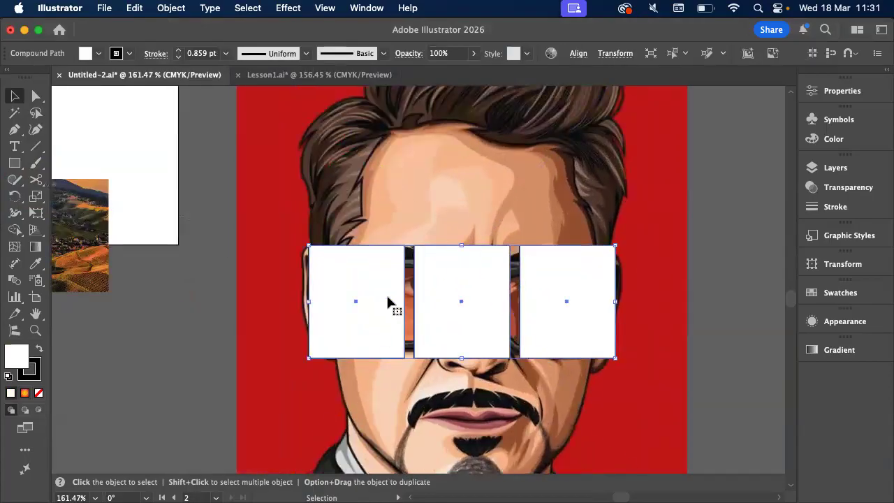
drag(310, 275, 380, 337)
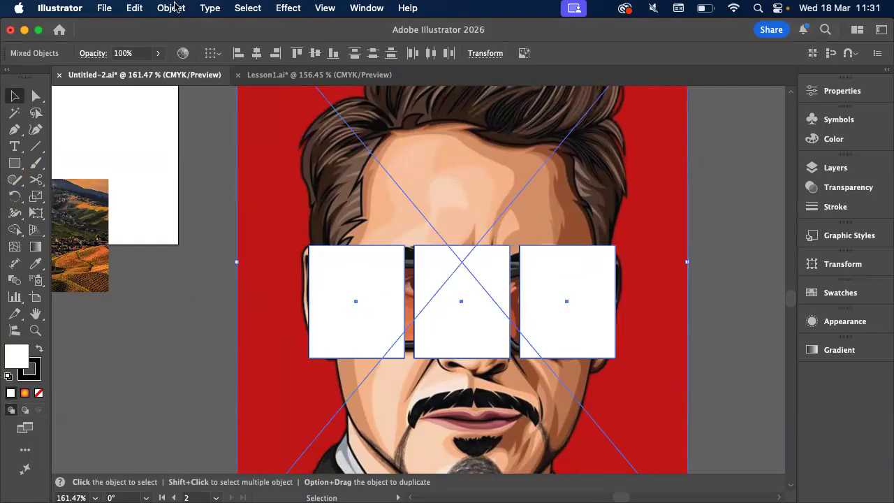
key(super+7)
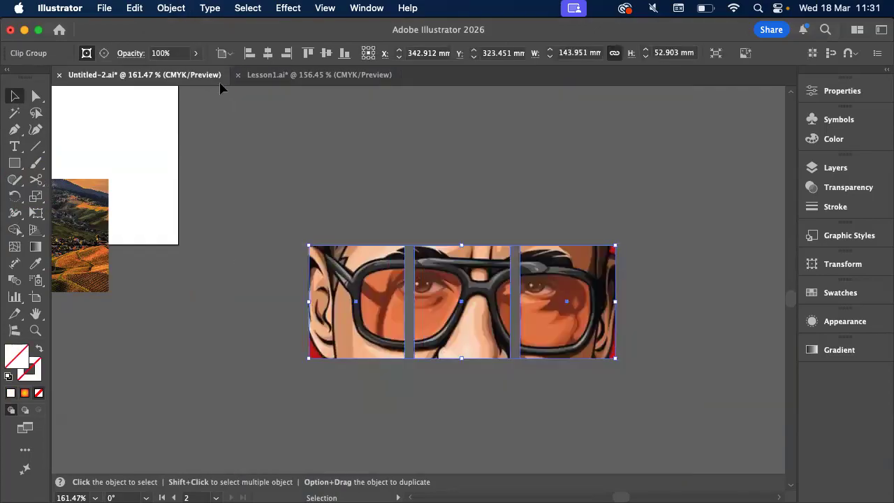
click(314, 189)
Move the clipped portrait group onto the artboard above the landscape group, at about X 109 mm, Y 215 mm
scroll(313, 189, down, 1)
scroll(313, 189, up, 2)
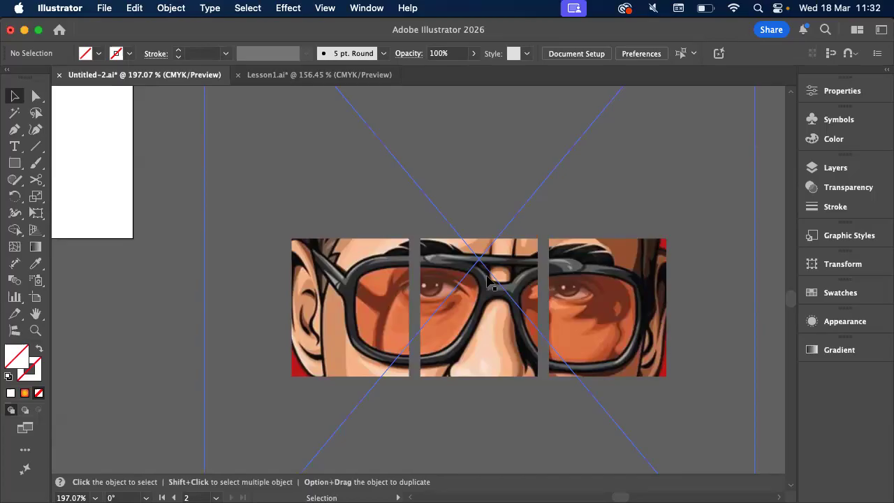
scroll(487, 277, down, 5)
scroll(486, 276, left, 3)
scroll(487, 277, up, 1)
drag(637, 359, 268, 187)
scroll(277, 190, left, 3)
scroll(276, 190, up, 1)
scroll(277, 190, up, 5)
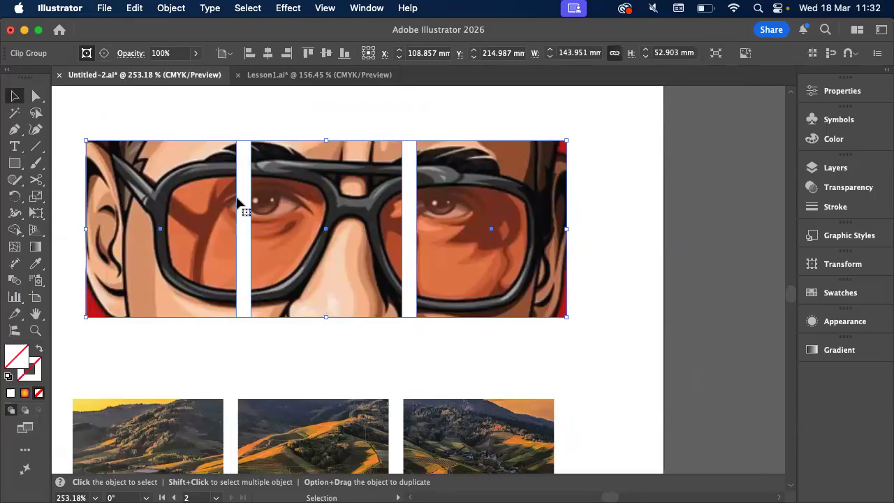
Move the clipped landscape group up to about Y 278 mm, just below the clipped portrait group
click(212, 130)
scroll(212, 130, down, 3)
drag(221, 320, 224, 291)
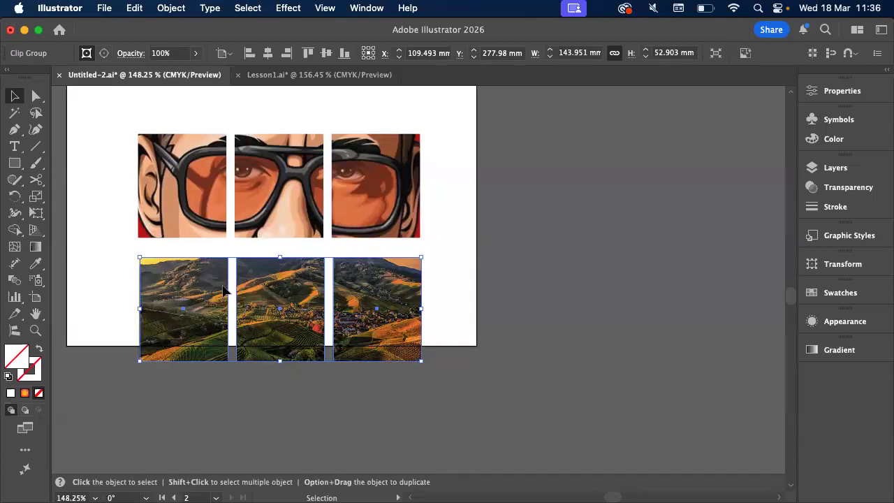
Move the clipped portrait group up to about Y 196 mm and the landscape group to about X 107 mm, Y 260 mm, aligned beneath it
scroll(223, 291, up, 3)
scroll(223, 291, left, 1)
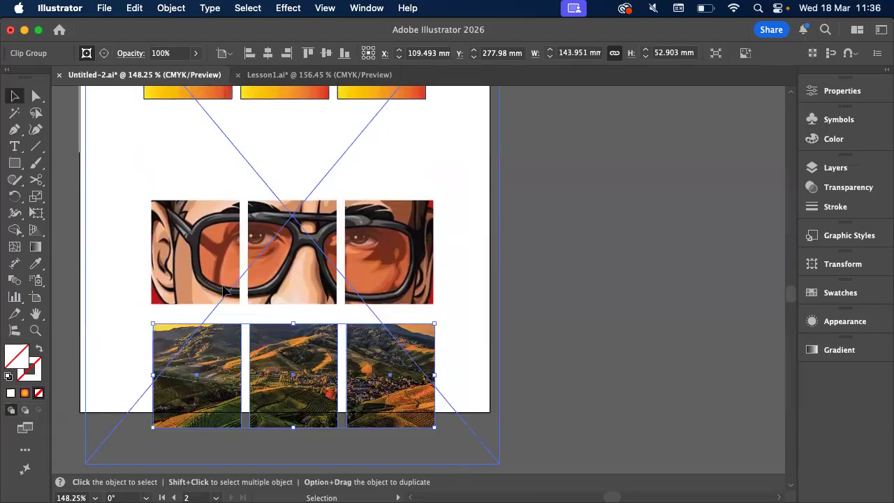
click(540, 299)
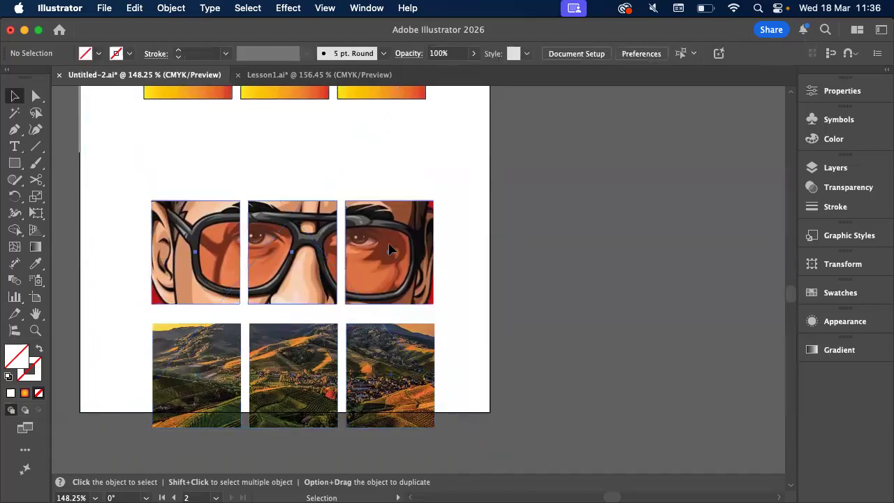
drag(357, 225, 353, 187)
drag(385, 345, 389, 309)
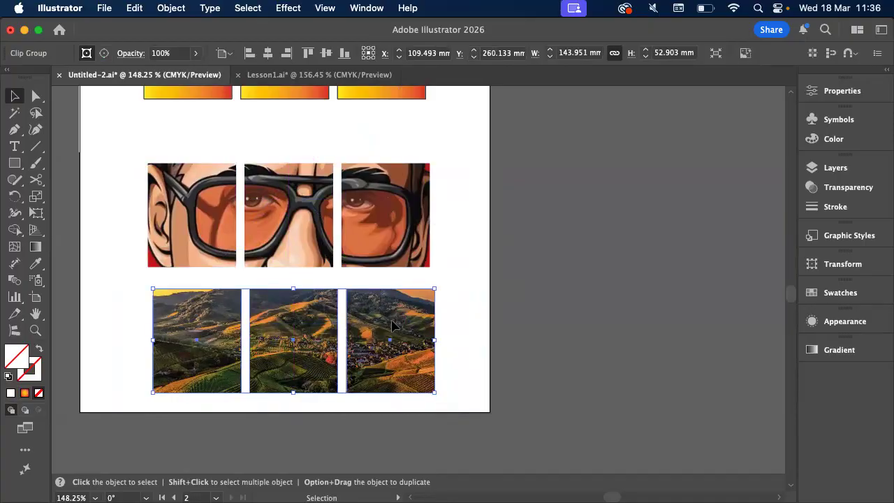
drag(392, 325, 386, 328)
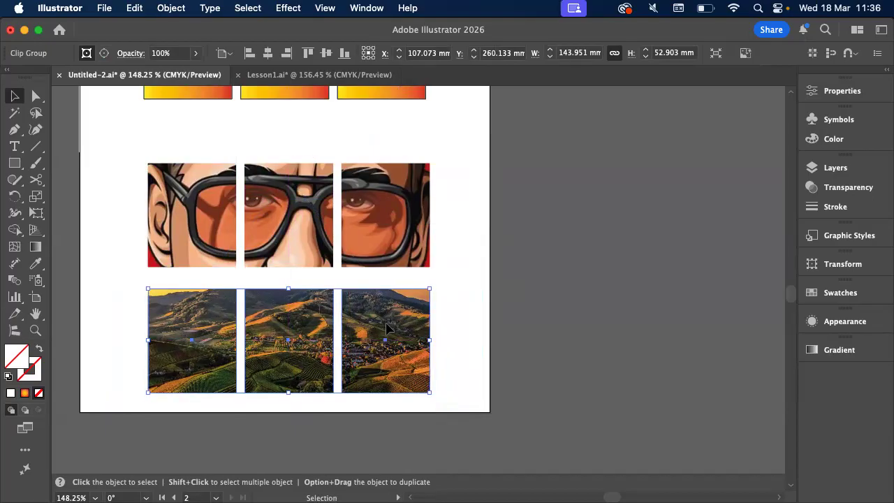
Isolate the clipped portrait group and shift the linked portrait image slightly left and down inside its mask
click(304, 237)
scroll(304, 237, up, 2)
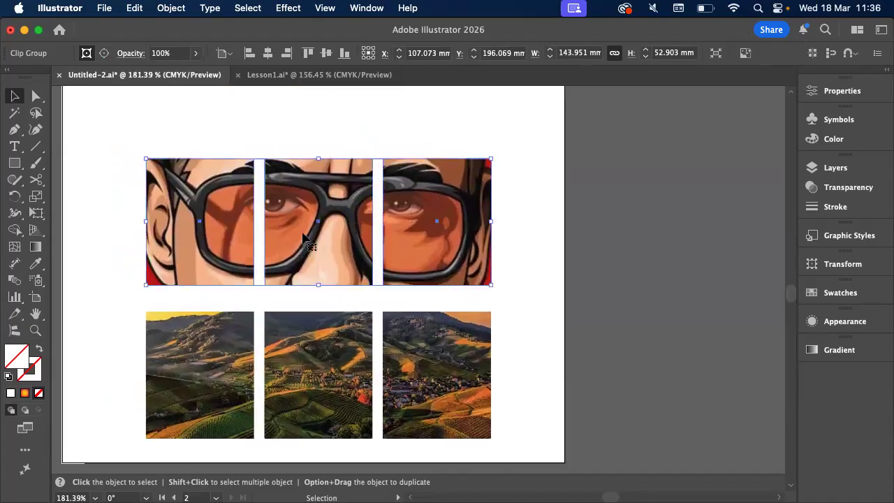
double_click(304, 237)
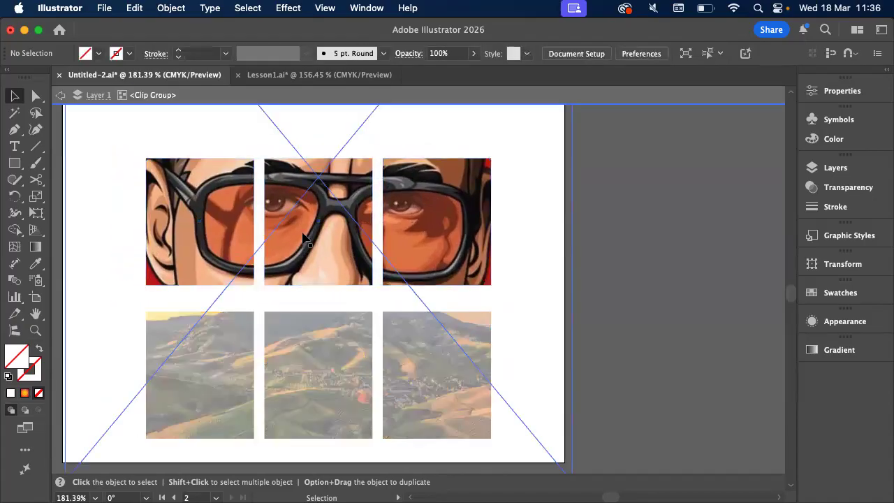
scroll(304, 237, up, 1)
click(377, 236)
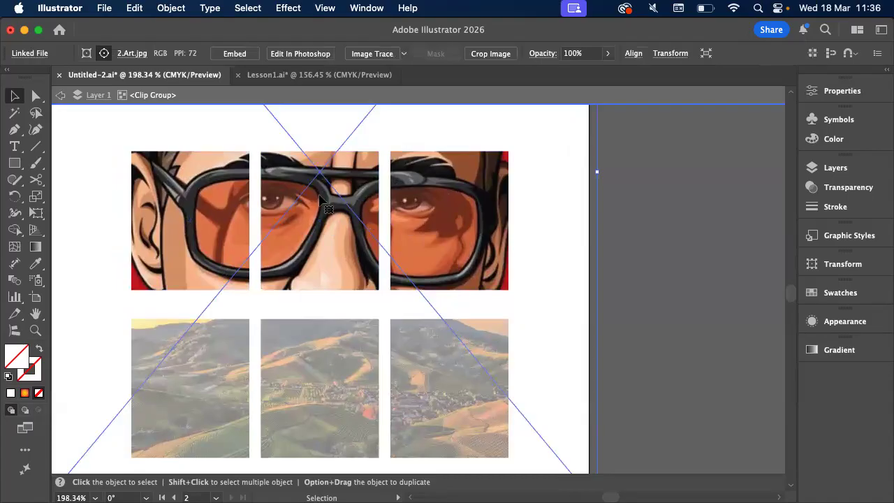
mouse_move(320, 173)
mouse_down()
mouse_move(325, 237)
mouse_move(269, 199)
mouse_move(315, 148)
mouse_move(368, 201)
mouse_move(286, 240)
mouse_move(363, 133)
mouse_move(368, 213)
mouse_move(314, 180)
mouse_move(320, 167)
mouse_move(311, 188)
mouse_move(309, 176)
mouse_move(314, 218)
mouse_move(305, 182)
mouse_up()
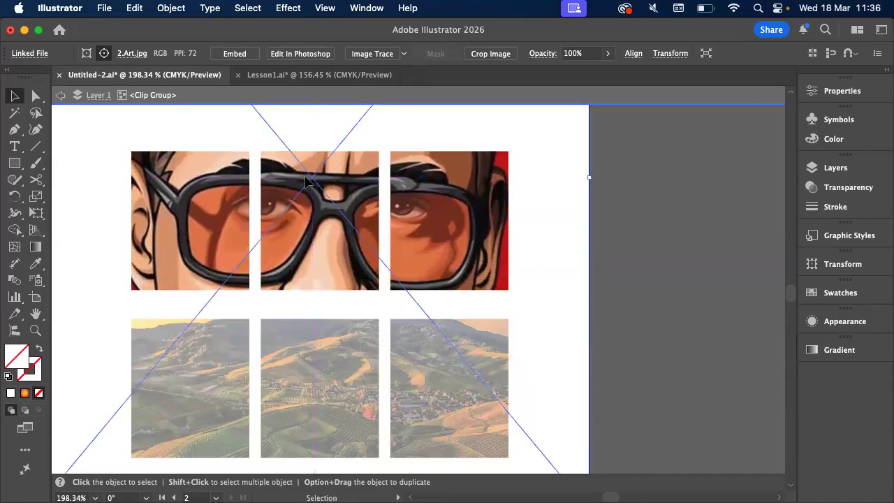
Enter the portrait's compound clipping path, select all three rectangles, and apply the default white fill and 1 pt black stroke
double_click(244, 155)
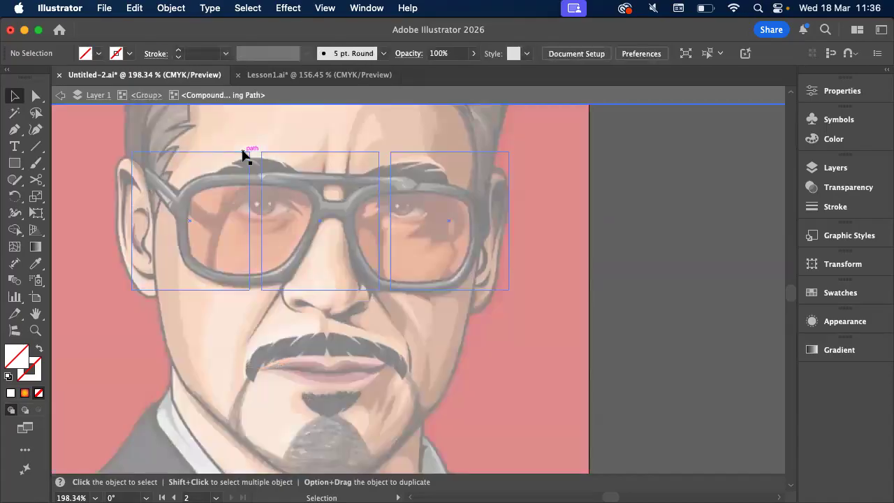
click(244, 155)
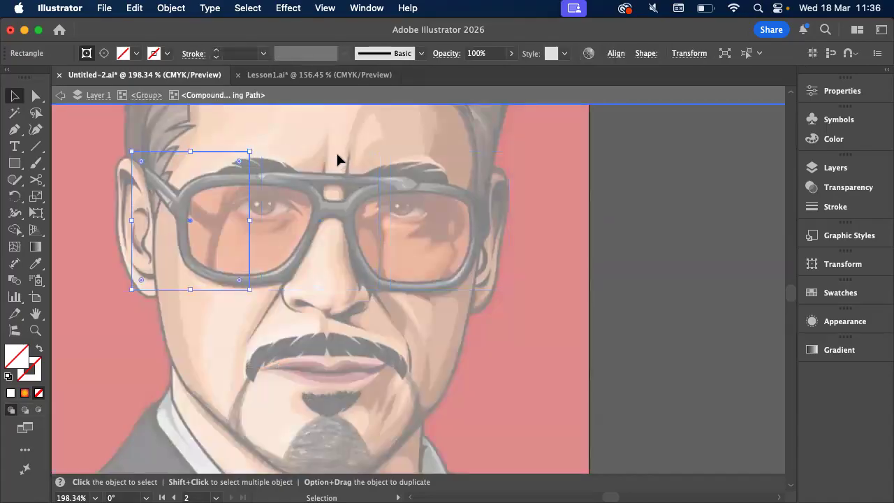
click(336, 155)
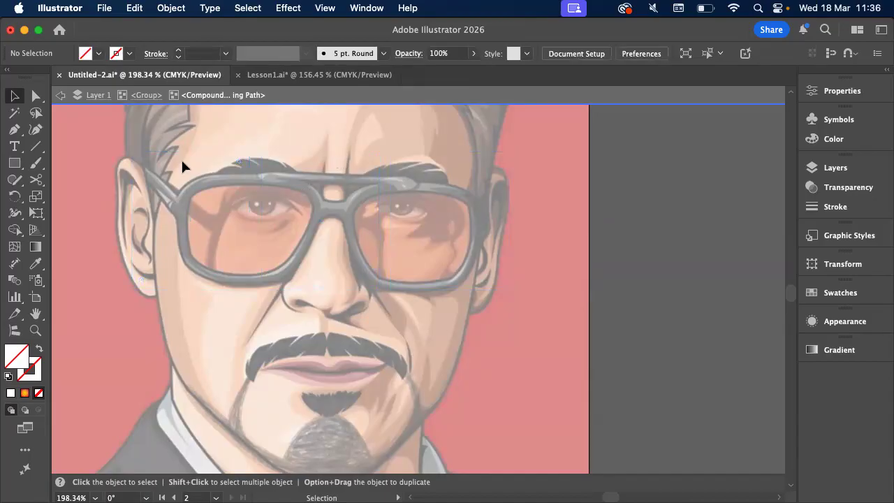
drag(158, 118, 529, 257)
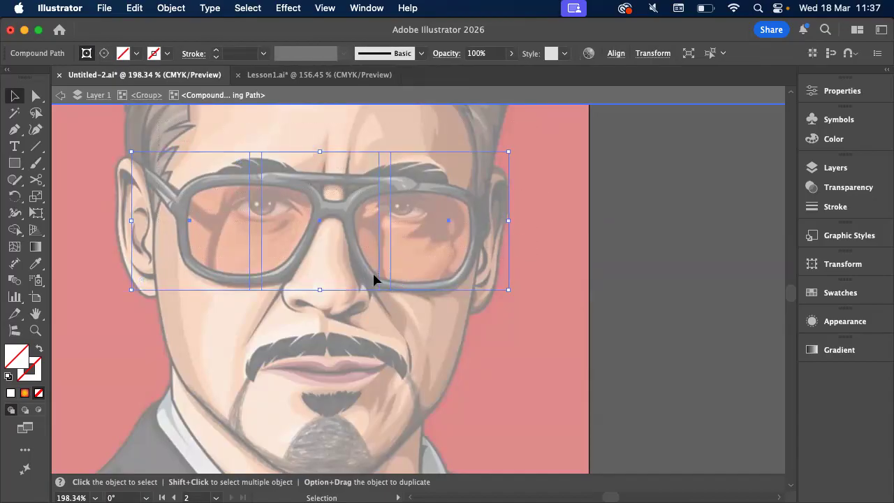
key(d)
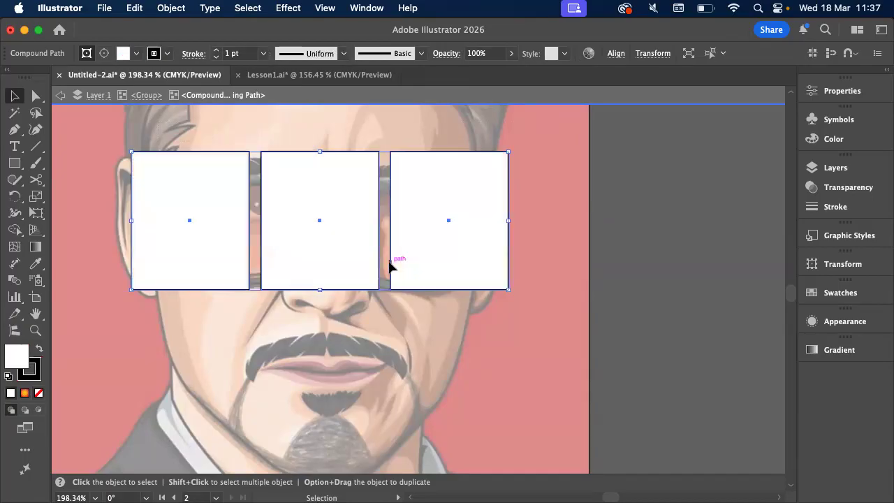
Move the two outer mask rectangles outward to widen the gaps around the middle one, and exit isolation mode
click(514, 240)
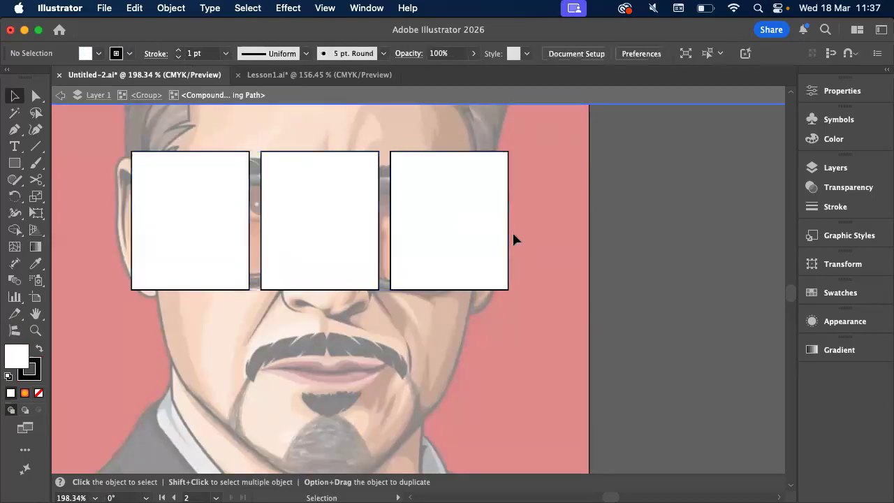
click(393, 235)
drag(389, 235, 403, 235)
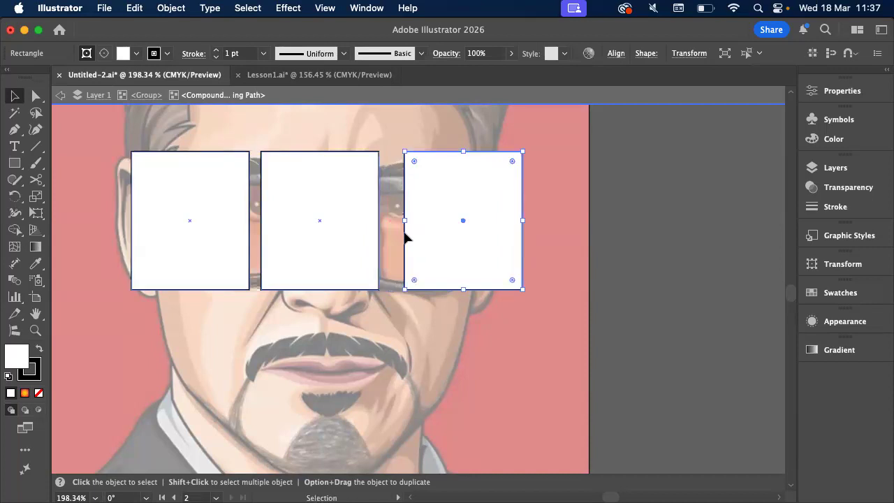
drag(249, 254, 234, 254)
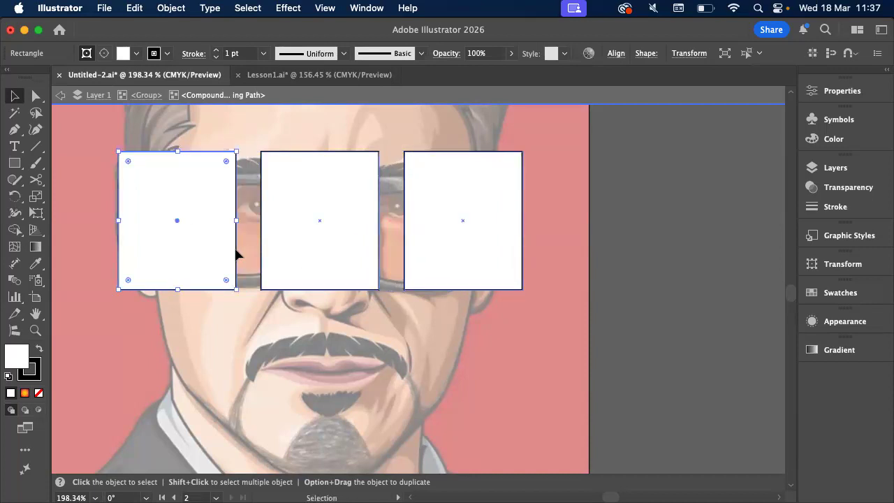
double_click(682, 218)
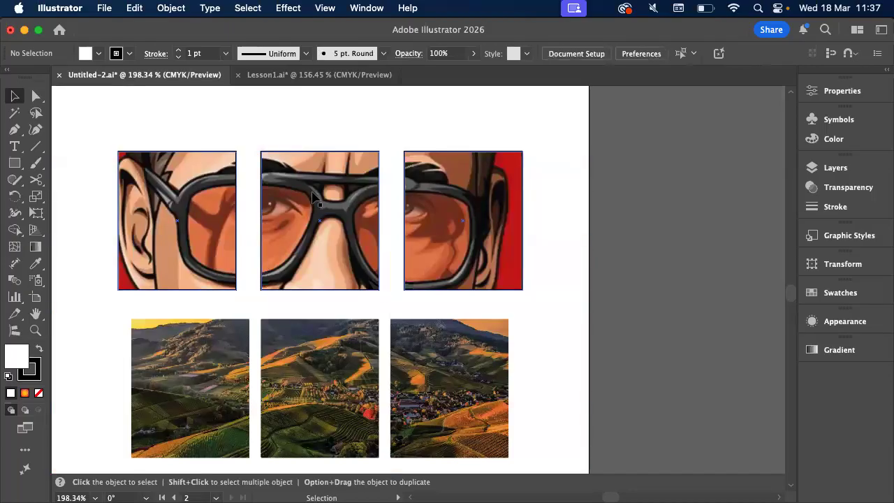
Nudge the portrait's whole compound clipping path slightly right and up, move its outer rectangles inward to narrow the gaps, and exit isolation
double_click(316, 199)
mouse_move(327, 225)
mouse_down()
mouse_move(325, 269)
mouse_move(319, 208)
mouse_move(327, 225)
mouse_up()
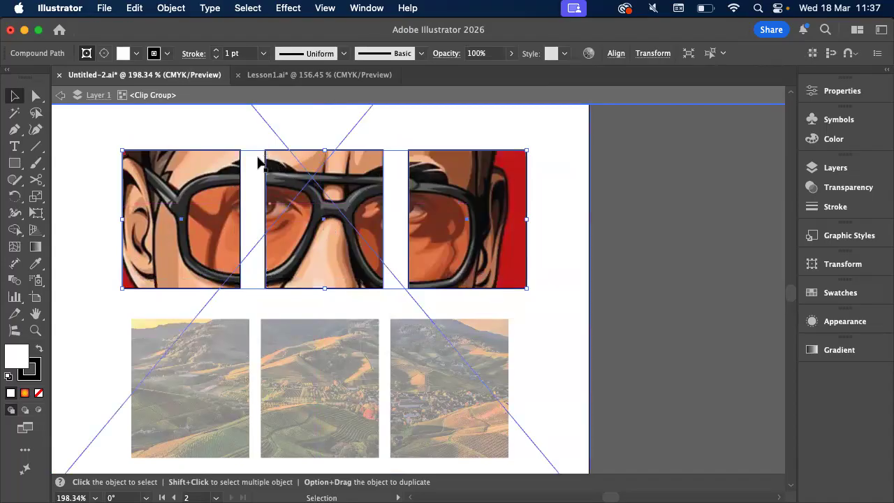
double_click(124, 184)
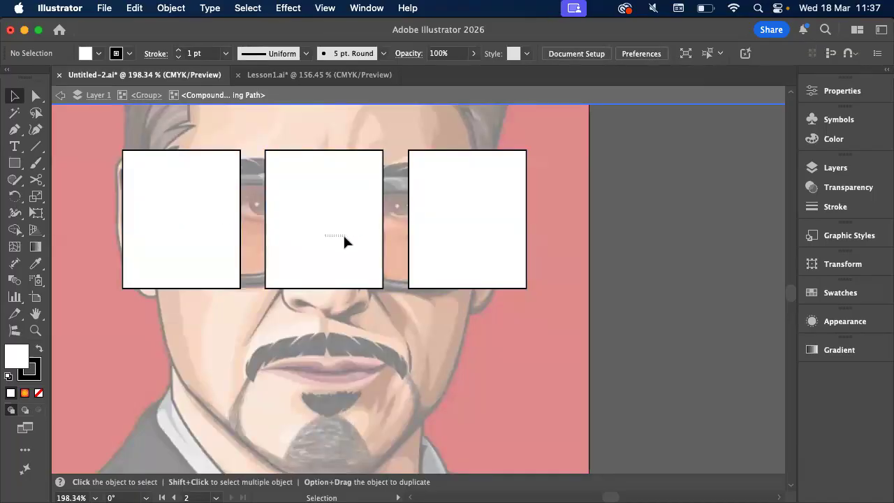
click(310, 157)
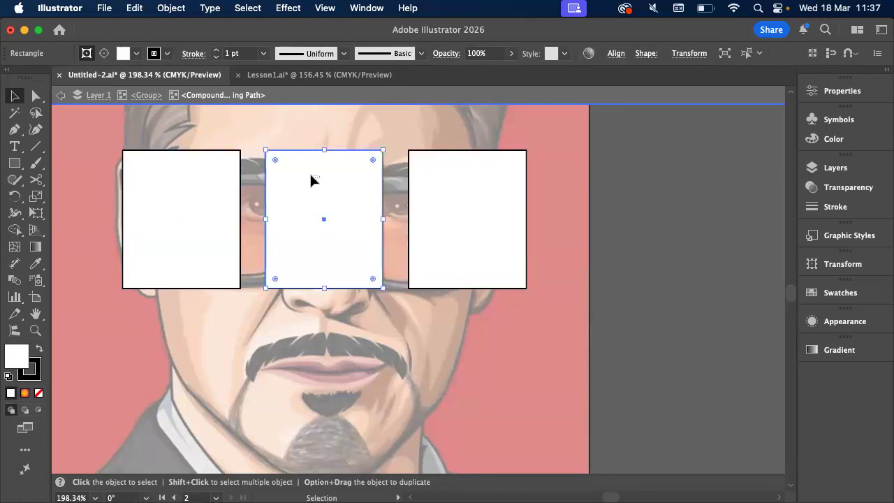
key(super+shift+a)
click(474, 155)
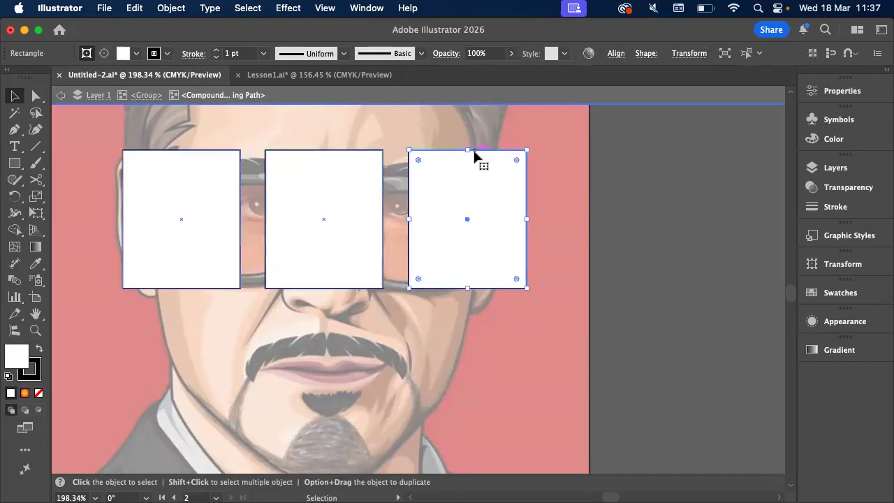
mouse_move(475, 157)
mouse_down()
mouse_move(457, 156)
mouse_move(466, 155)
mouse_up()
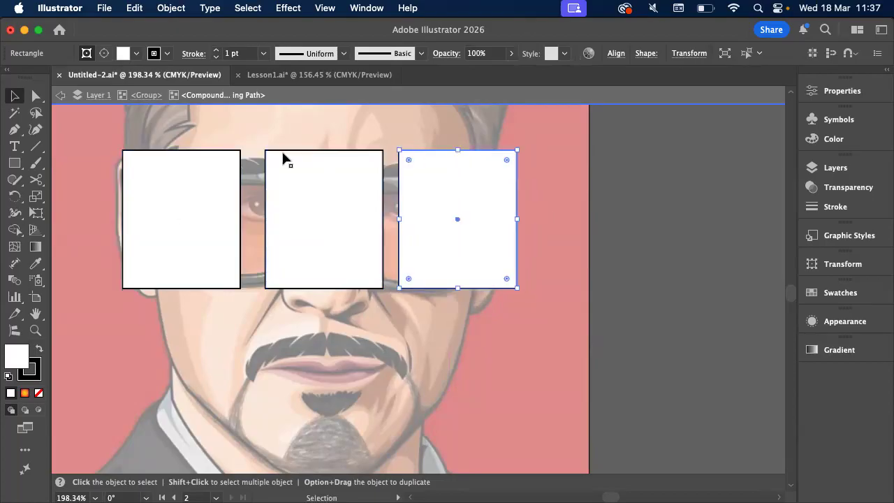
drag(233, 152, 243, 154)
double_click(634, 244)
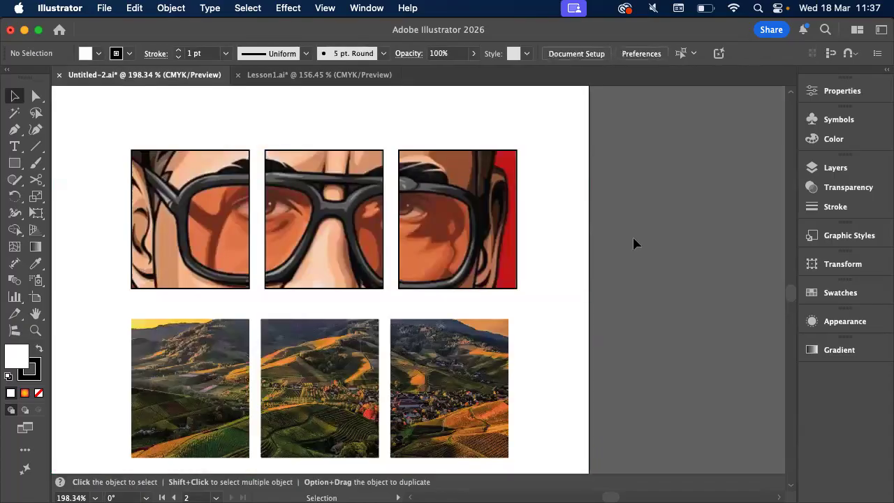
scroll(463, 231, down, 5)
scroll(463, 231, up, 4)
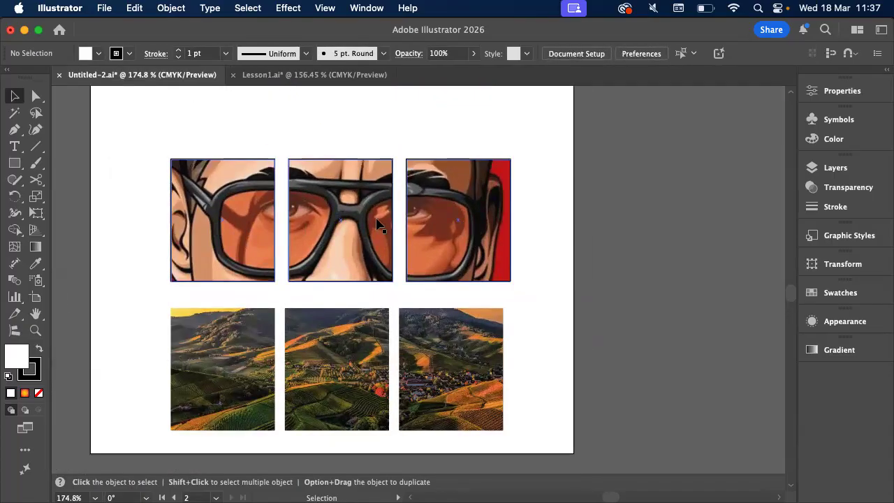
scroll(377, 223, up, 2)
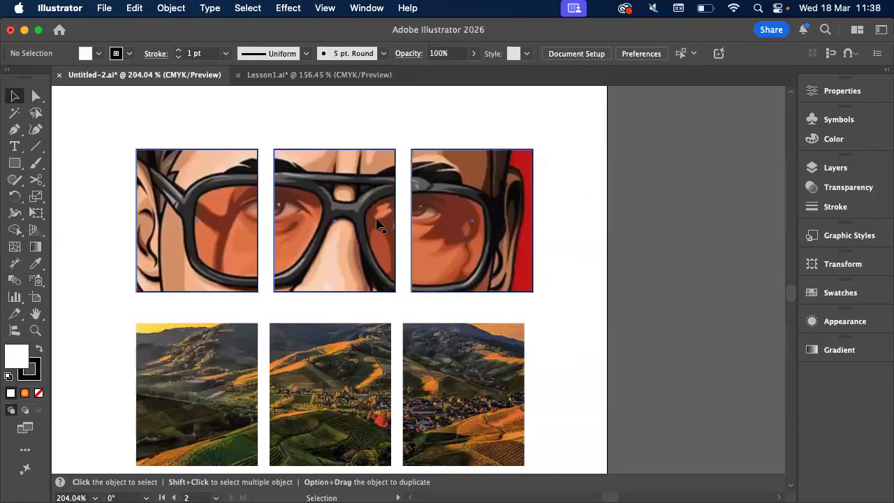
scroll(377, 225, down, 3)
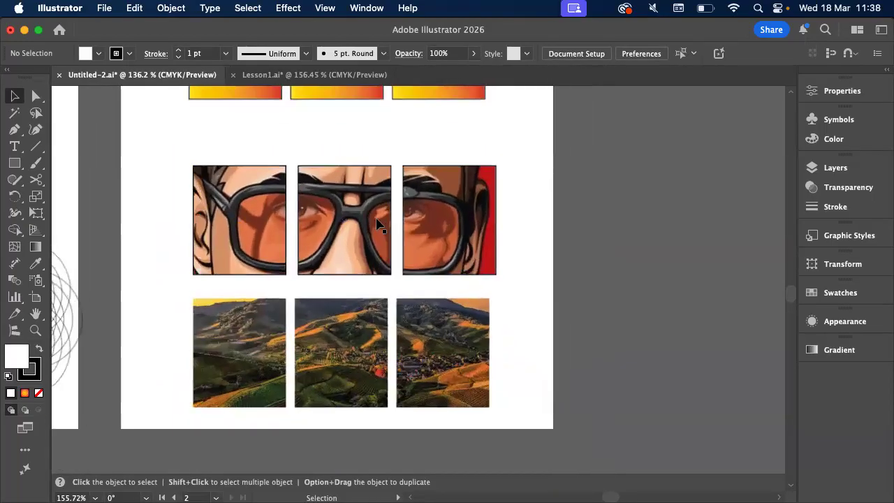
Switch to Finder and preview Illustrator logo exercise_2025.pdf from the Downloads folder
key(super+Tab)
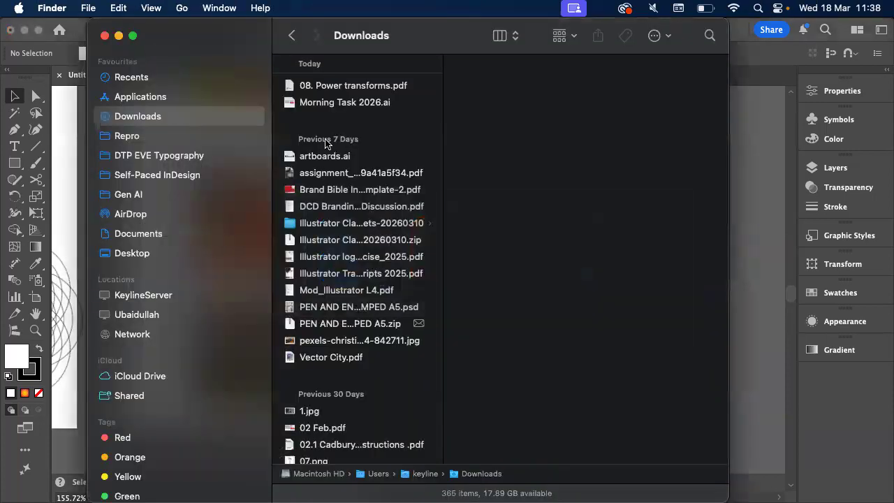
click(343, 240)
click(345, 255)
key(space)
scroll(402, 253, down, 1)
scroll(402, 254, up, 1)
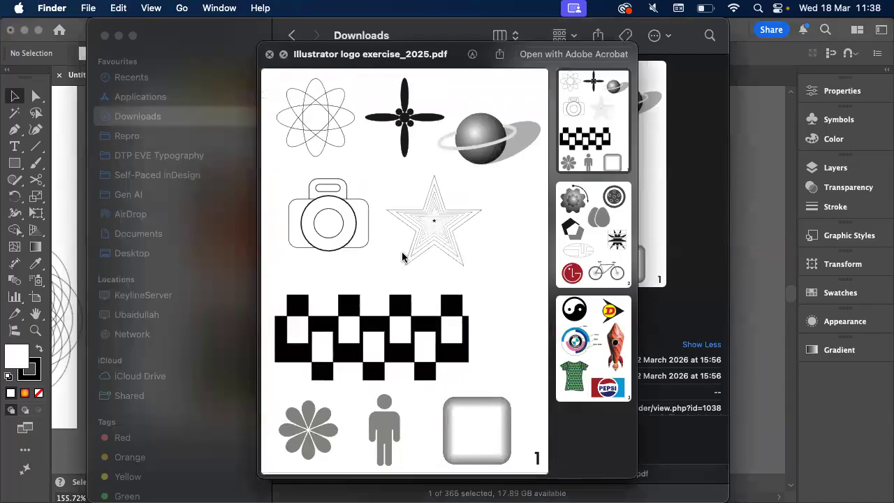
Examine page 2 of the exercise PDF, looking closely at the bicycle and at the centre of the gradient gear shape
click(601, 236)
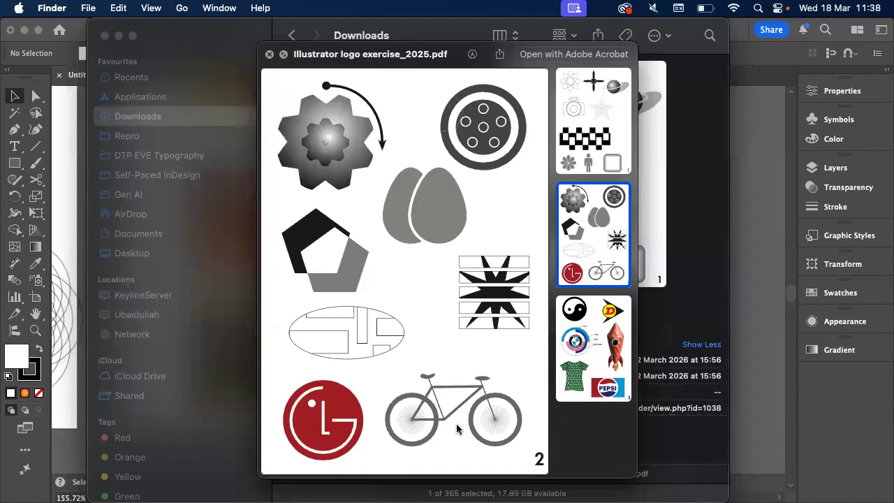
scroll(456, 423, up, 3)
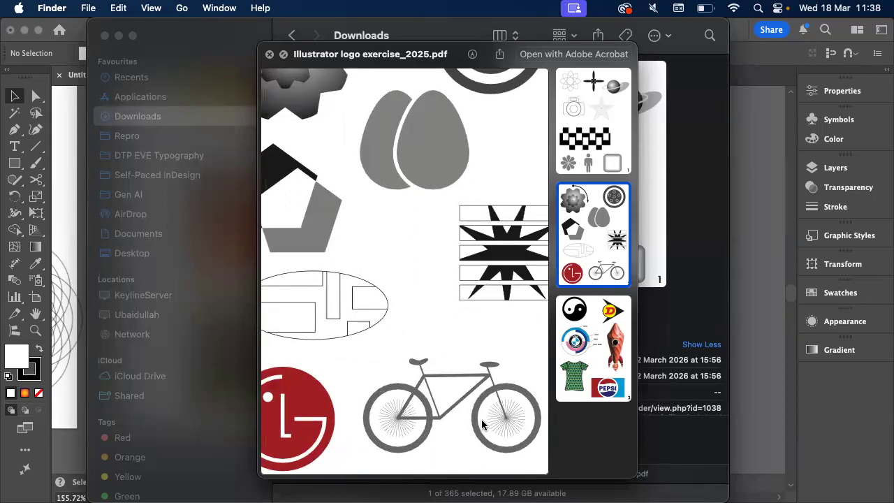
scroll(482, 420, down, 3)
scroll(481, 420, up, 1)
scroll(482, 419, up, 3)
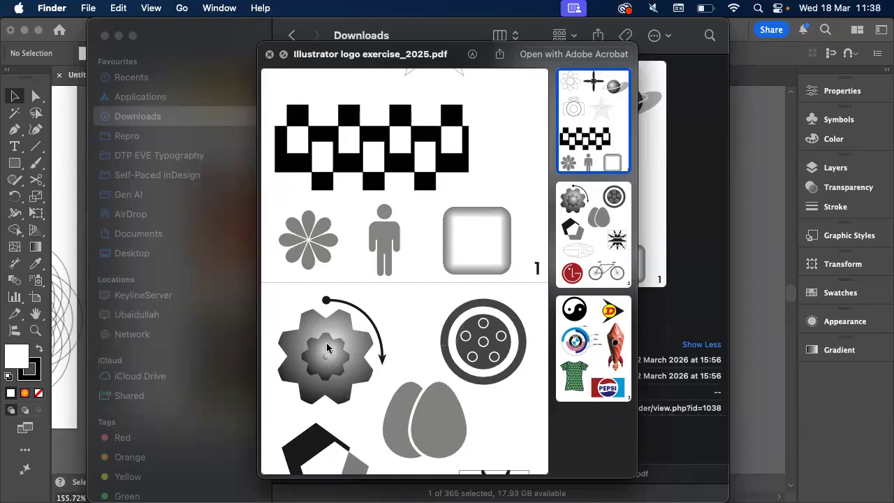
scroll(326, 342, down, 2)
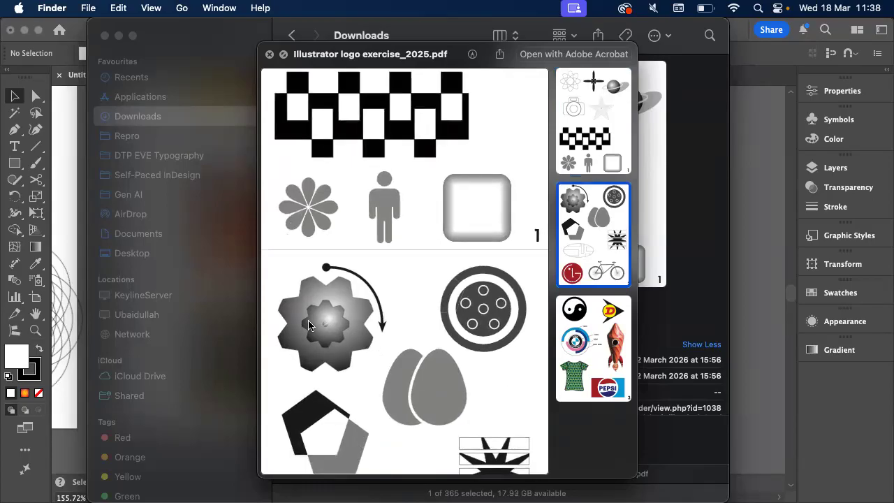
scroll(321, 325, up, 3)
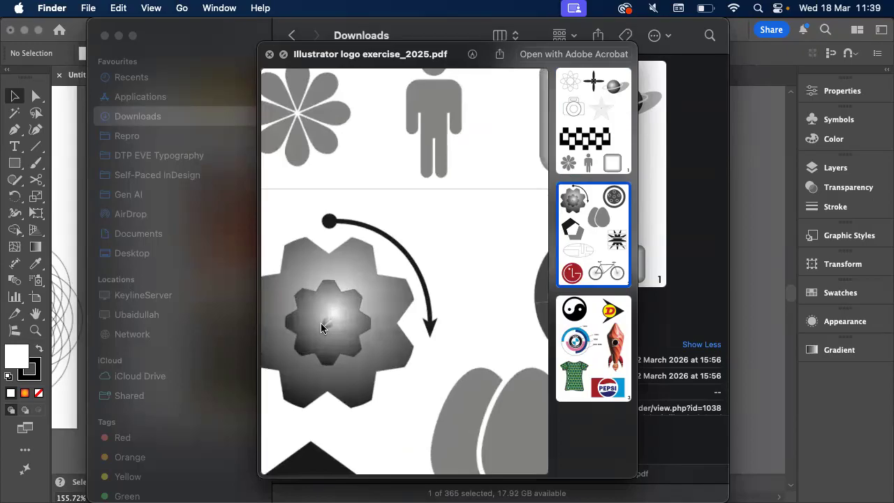
scroll(320, 325, up, 5)
scroll(390, 311, up, 4)
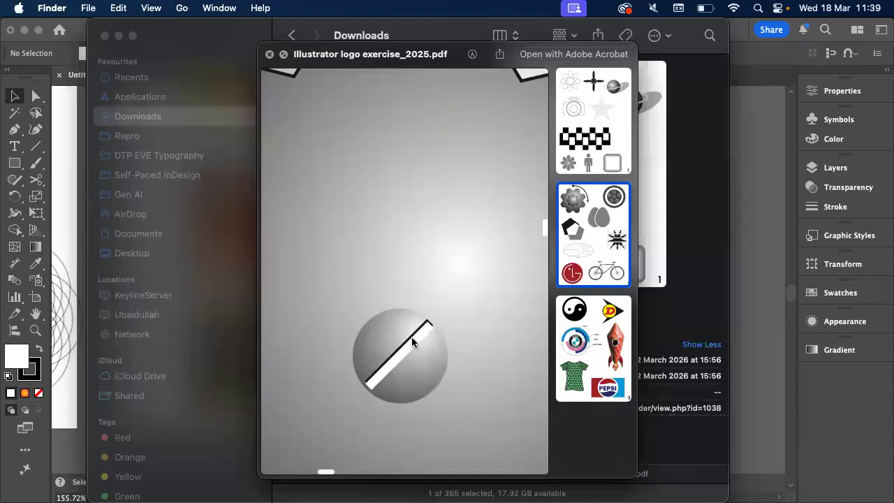
scroll(412, 342, up, 5)
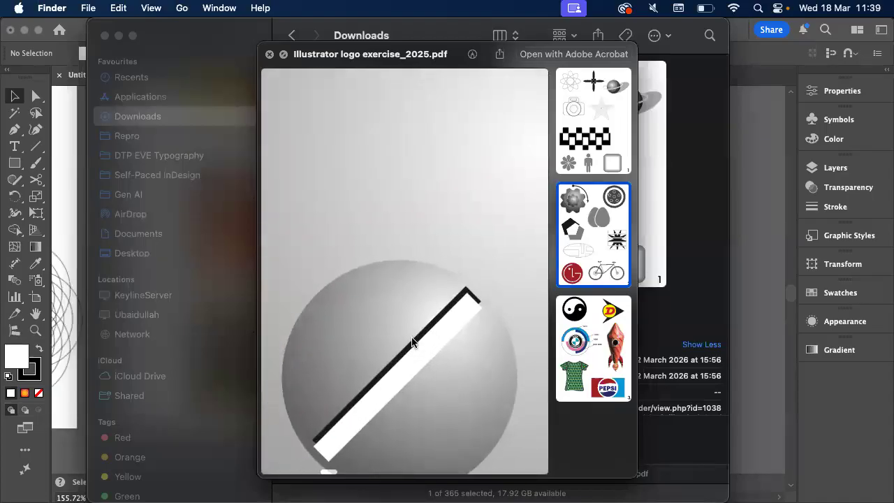
Examine the slotted screw at the gear's centre and the toothed inner shape around it in the exercise PDF
scroll(412, 343, down, 1)
scroll(412, 343, left, 1)
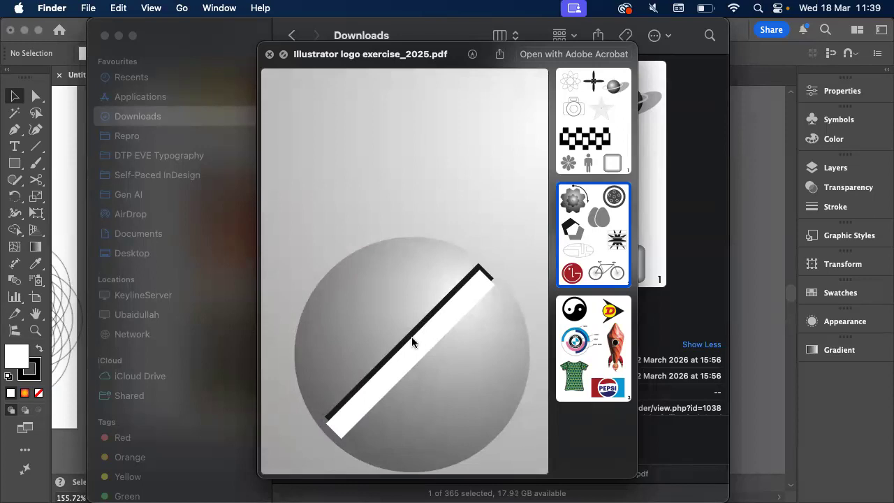
scroll(427, 335, down, 5)
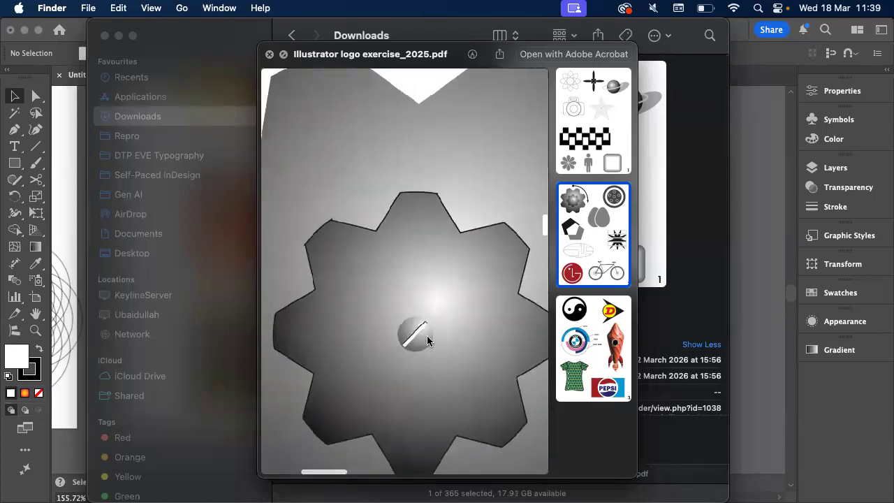
scroll(426, 335, down, 3)
scroll(427, 335, up, 3)
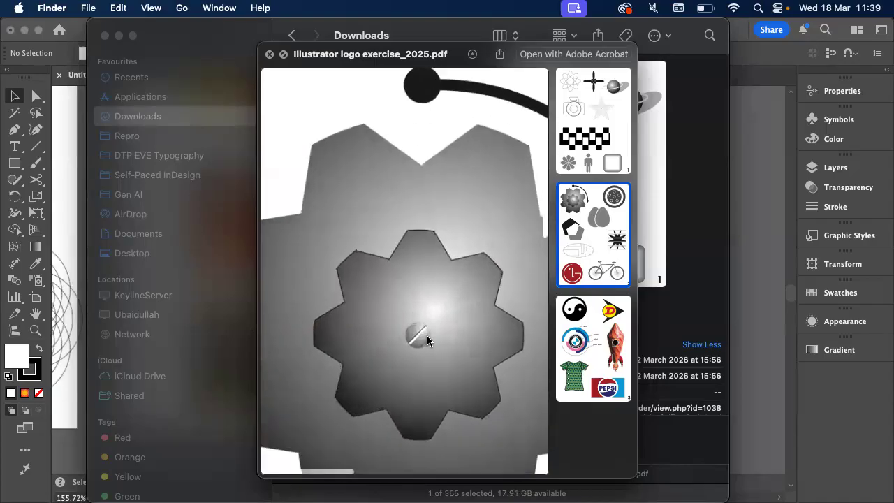
scroll(427, 341, down, 1)
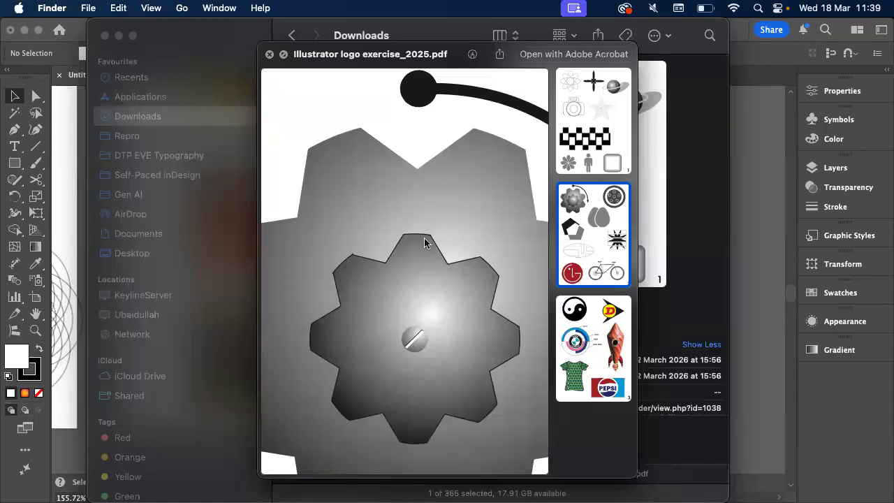
Switch back to Illustrator and delete the three gradient squares and the clipped portrait from the second artboard
click(770, 148)
scroll(359, 252, left, 1)
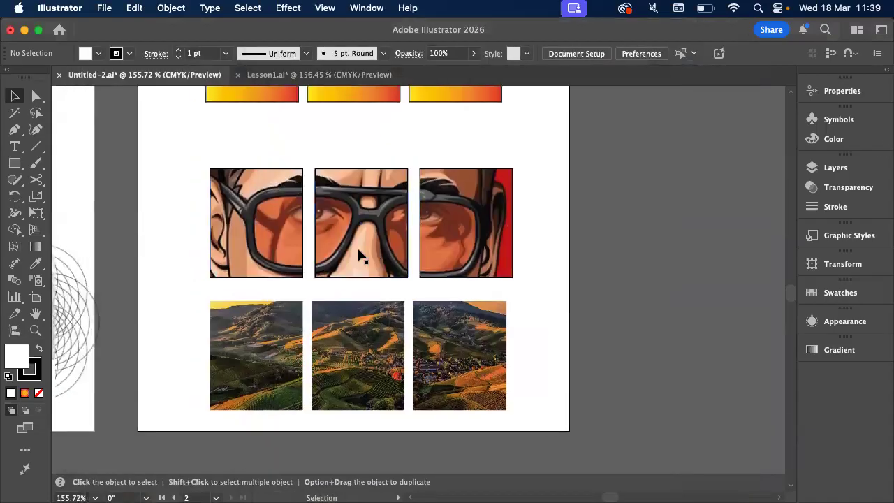
scroll(358, 257, left, 1)
scroll(359, 257, down, 3)
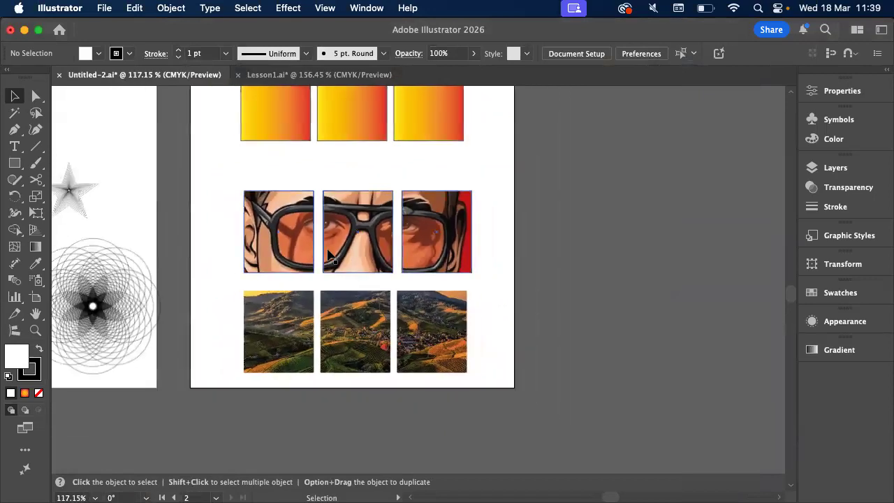
scroll(327, 256, left, 5)
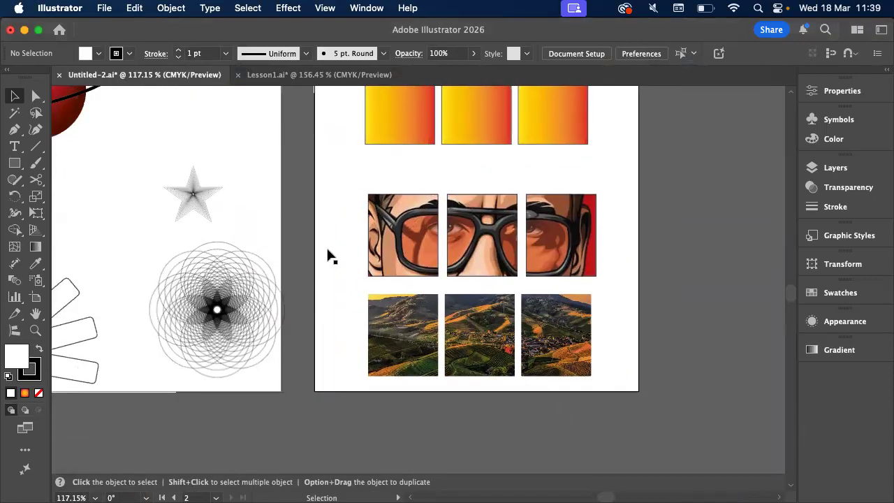
scroll(327, 256, up, 5)
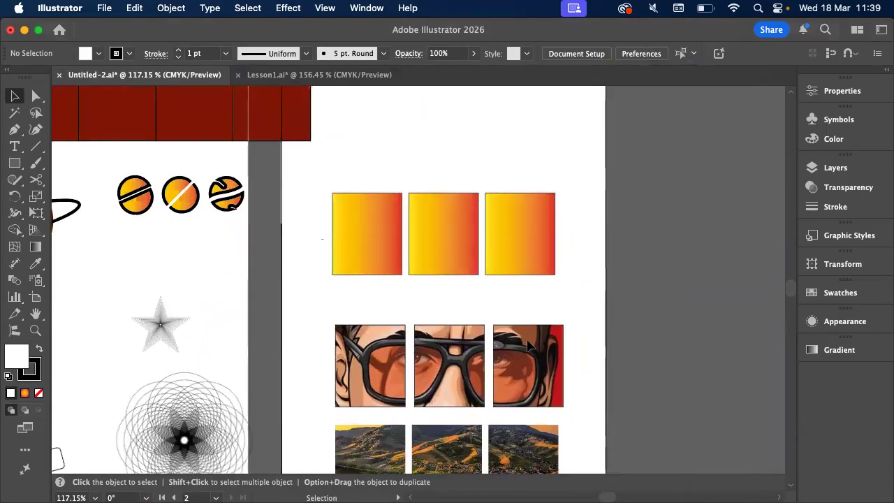
drag(575, 395, 574, 395)
key(Delete)
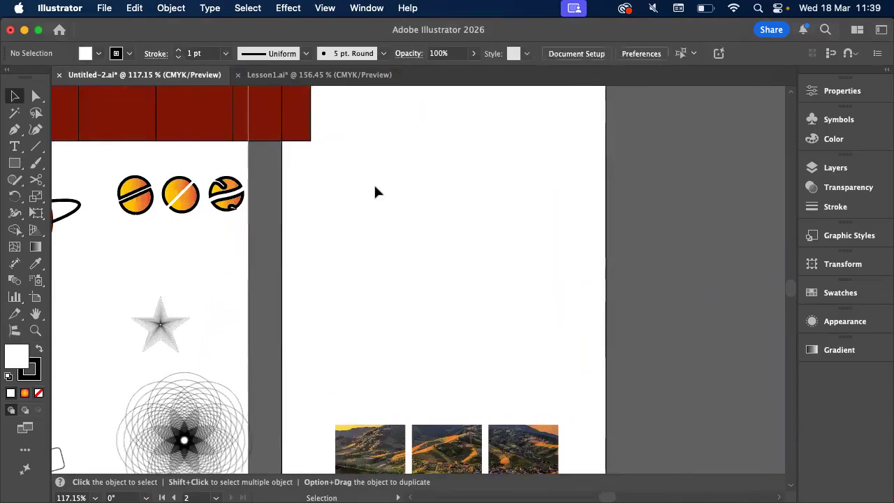
Draw a large circle above the landscape images on the second artboard and fill it with magenta-pink
click(15, 180)
click(12, 164)
click(12, 165)
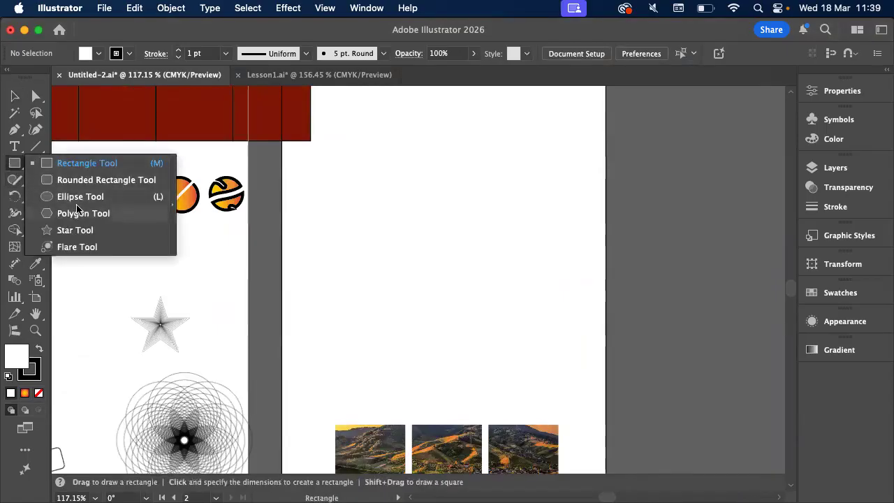
click(77, 200)
drag(343, 172, 560, 364)
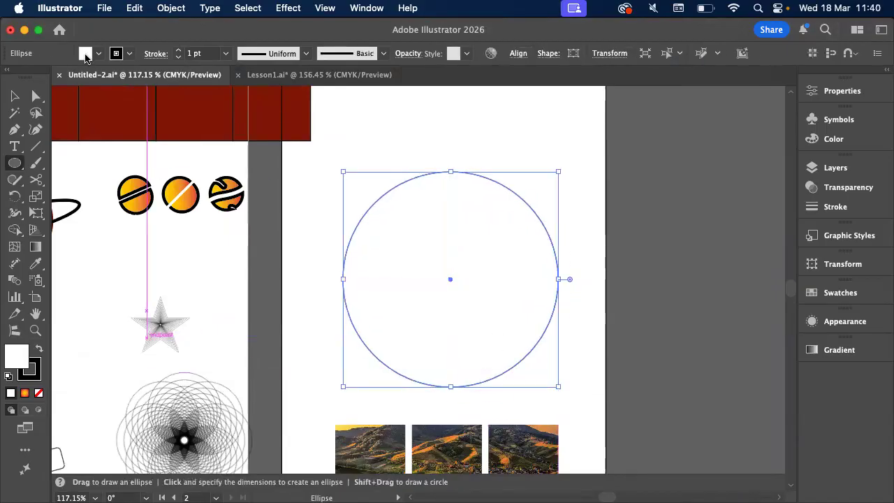
click(85, 54)
click(83, 121)
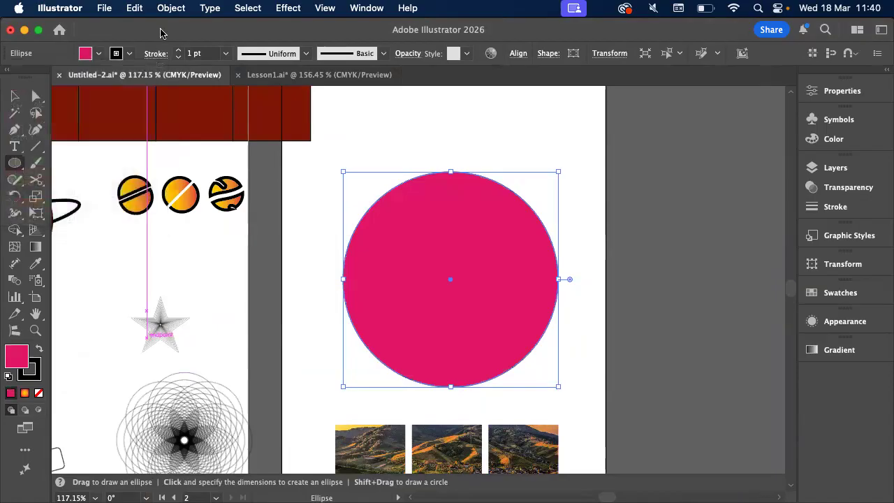
Move the pink circle slightly up and to the left on the artboard, and deselect it
click(15, 97)
drag(507, 275, 500, 268)
click(609, 255)
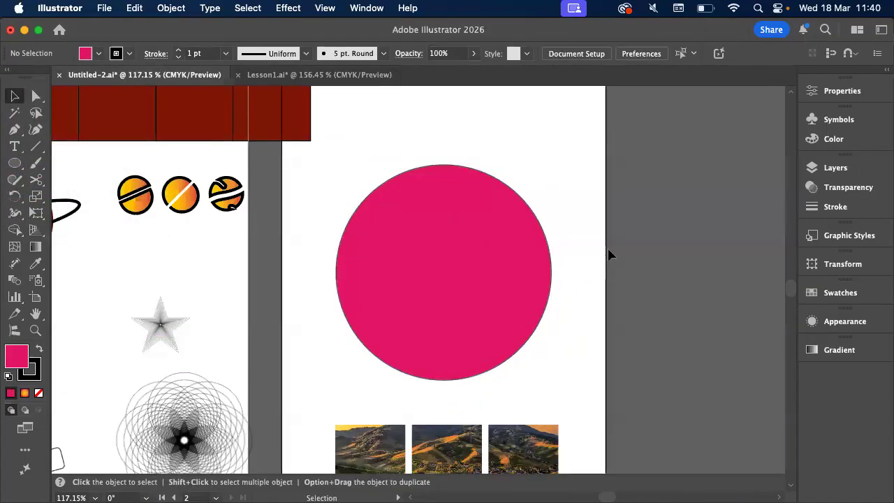
scroll(609, 254, down, 2)
scroll(608, 255, right, 2)
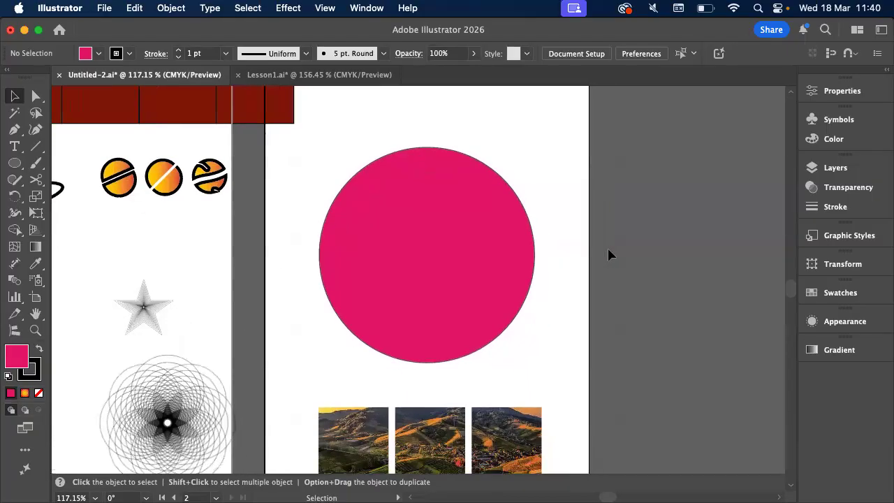
drag(482, 257, 482, 246)
click(619, 240)
scroll(498, 189, up, 2)
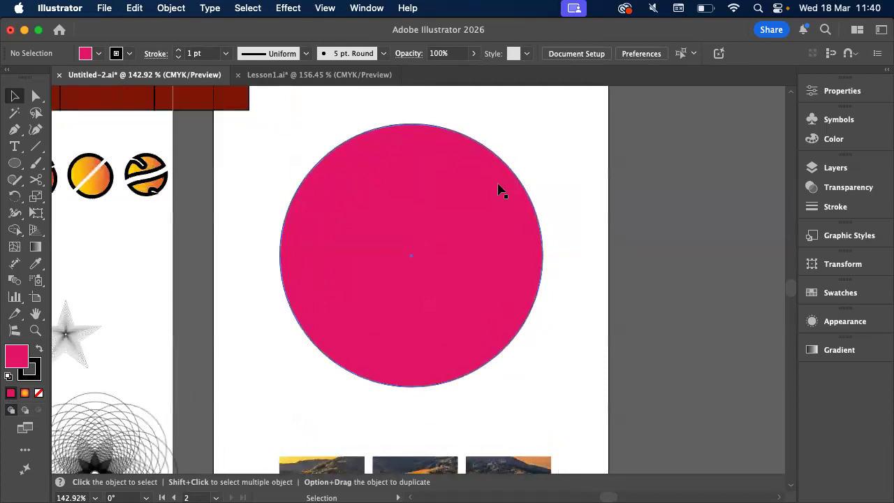
Switch to the exercise PDF preview in Finder and examine the V-shaped notches cut into the gear's outer edge
key(super+Tab)
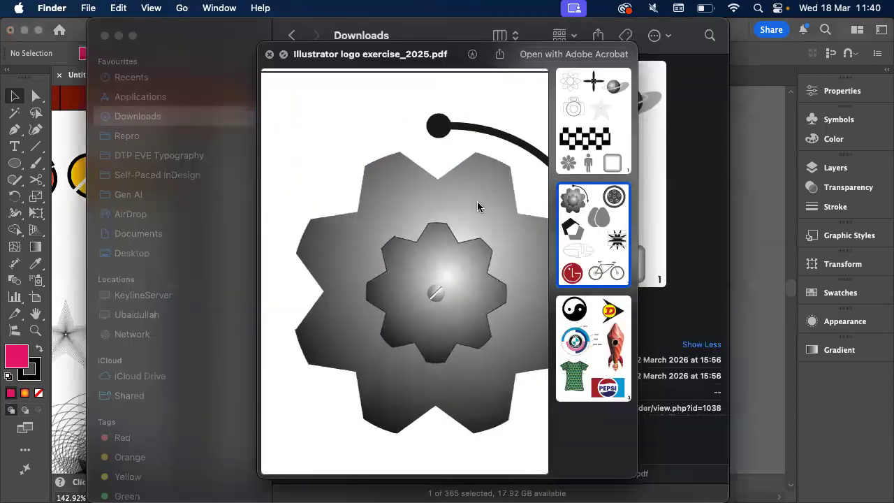
scroll(478, 206, down, 2)
scroll(478, 207, right, 2)
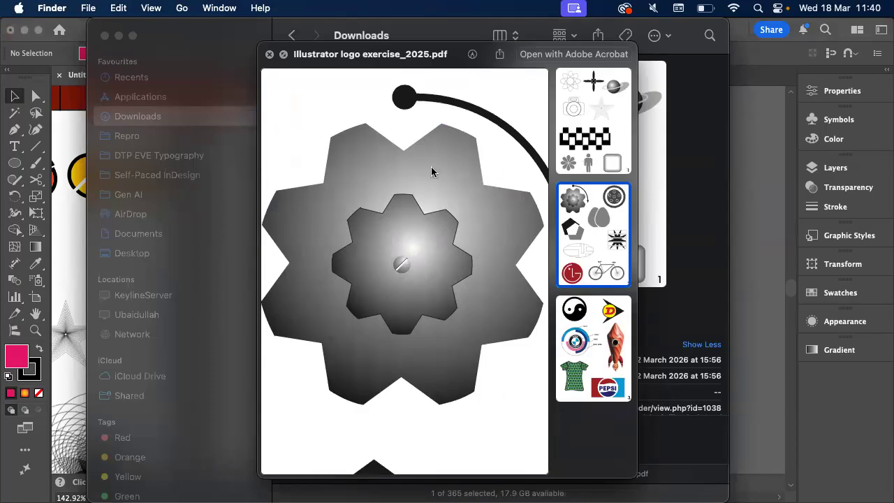
scroll(389, 153, up, 1)
scroll(389, 152, up, 3)
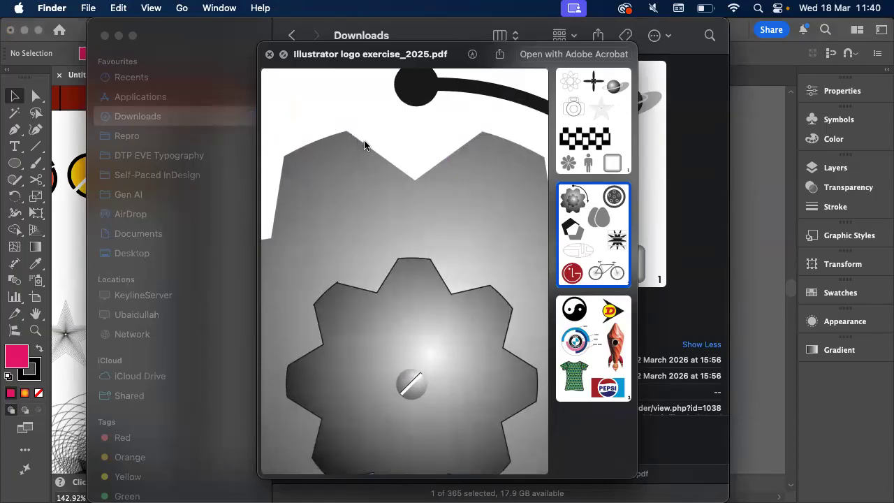
scroll(469, 153, down, 2)
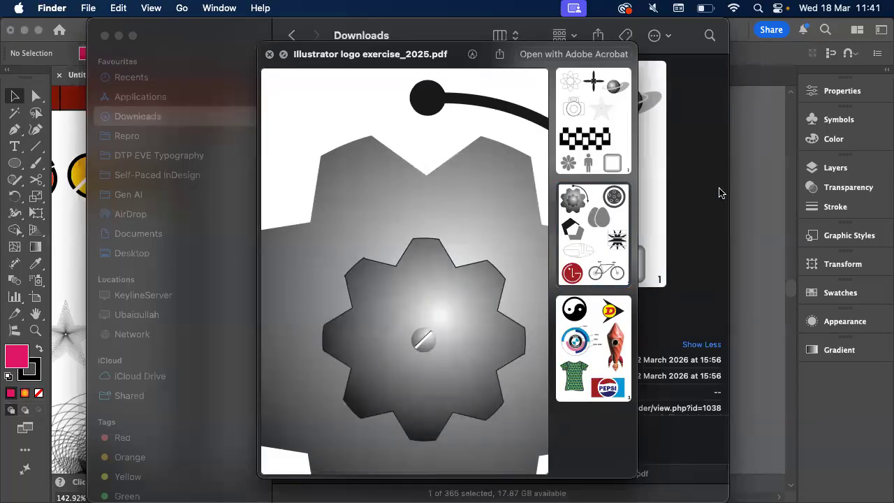
Switch back to Illustrator and draw a small hexagon overlapping the top edge of the pink circle with the Polygon tool
click(766, 183)
click(386, 157)
click(385, 156)
scroll(381, 160, up, 1)
scroll(381, 160, right, 1)
click(15, 164)
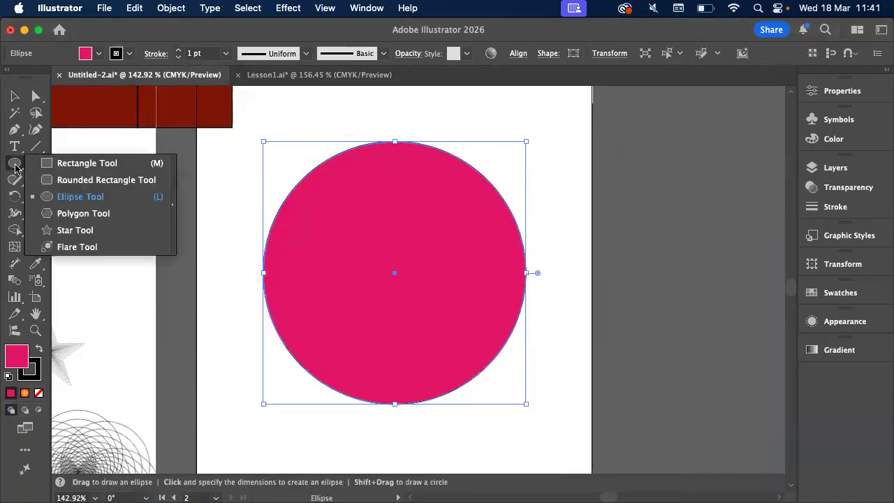
click(60, 213)
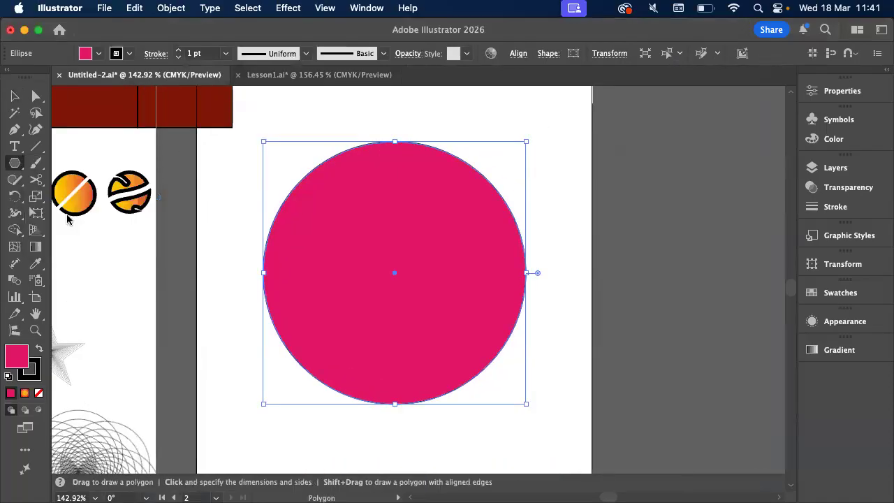
scroll(332, 147, up, 3)
drag(337, 149, 386, 175)
click(363, 158)
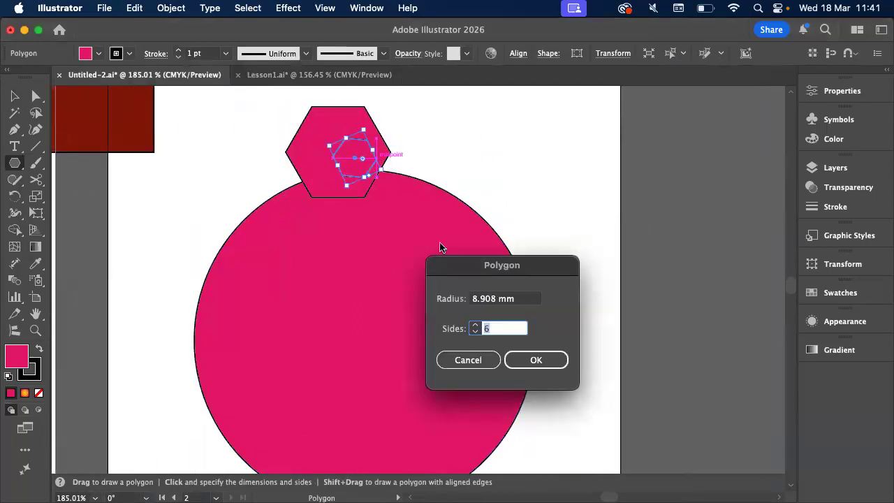
click(468, 358)
key(v)
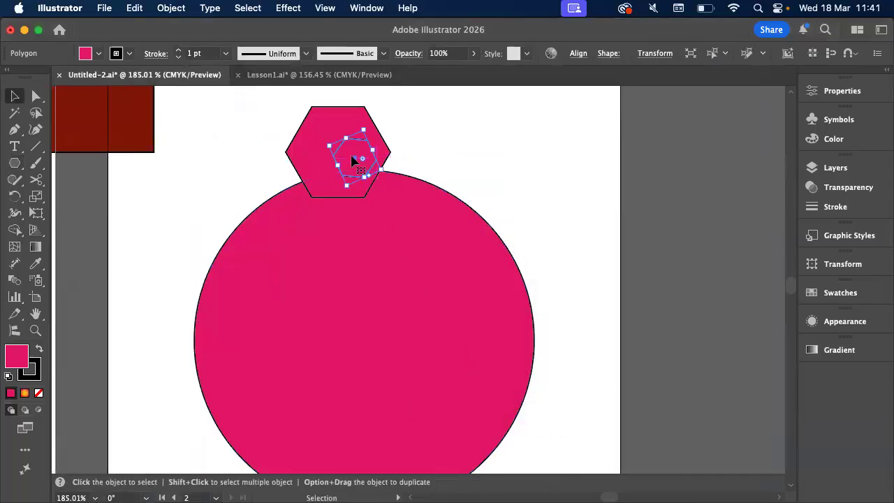
key(BackSpace)
Turn the hexagon into a flattened, downward-pointing triangle centred over the circle's top edge, and fill it blue
drag(347, 145, 319, 214)
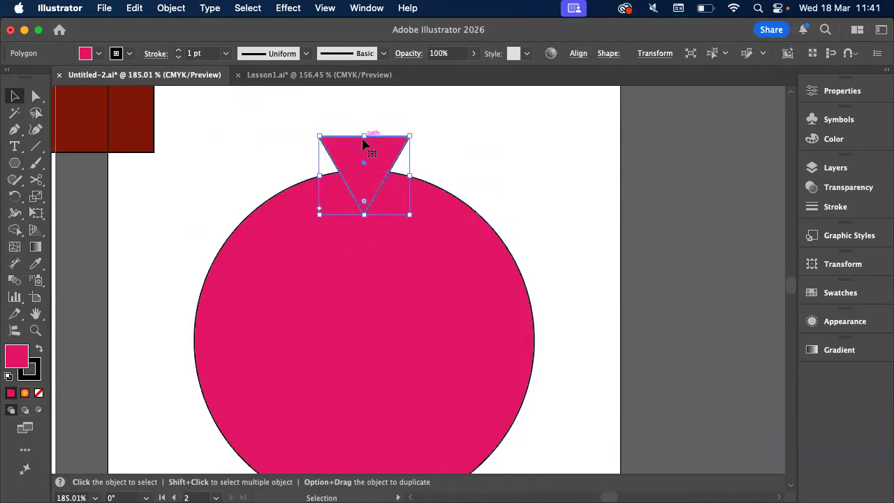
mouse_move(364, 136)
mouse_down()
mouse_move(355, 191)
mouse_move(365, 210)
mouse_up()
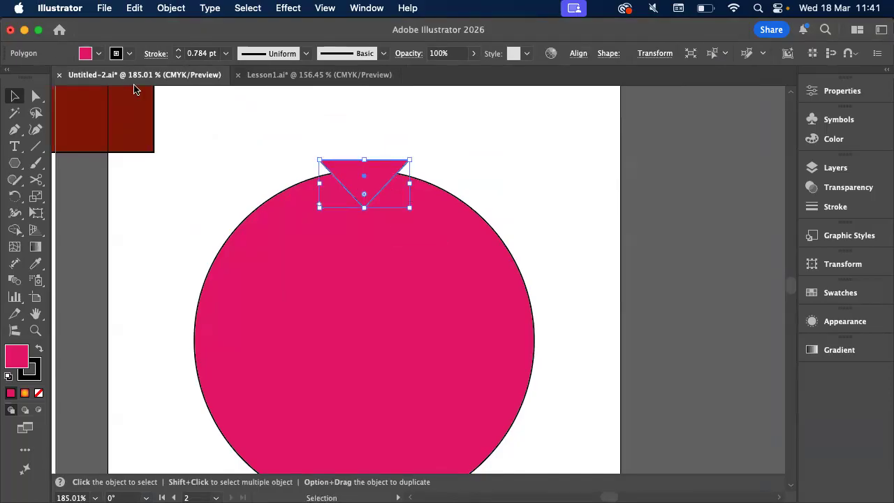
click(98, 54)
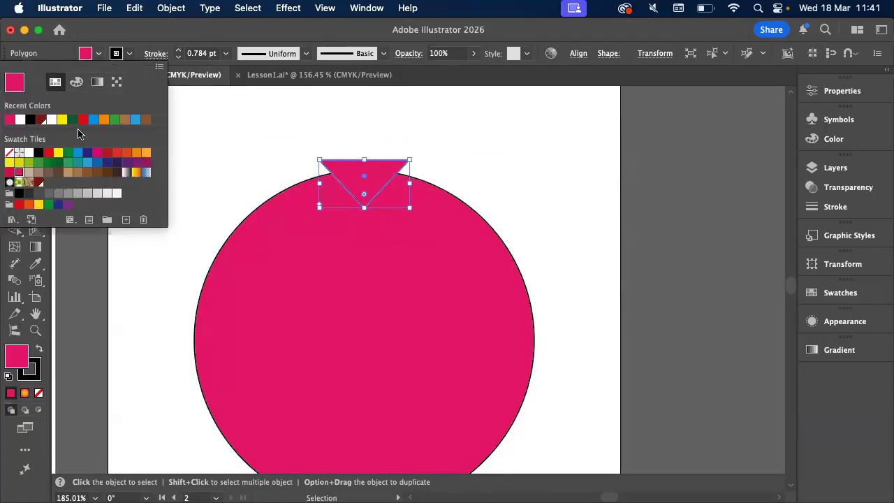
click(93, 119)
click(230, 156)
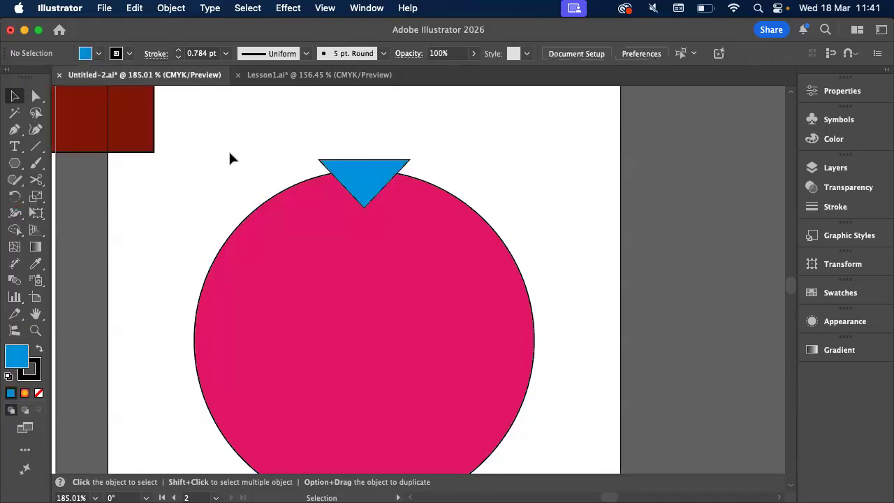
Draw a second blue hexagon in the artboard's upper-left area, reduce it to three sides, and deselect it
scroll(230, 156, down, 3)
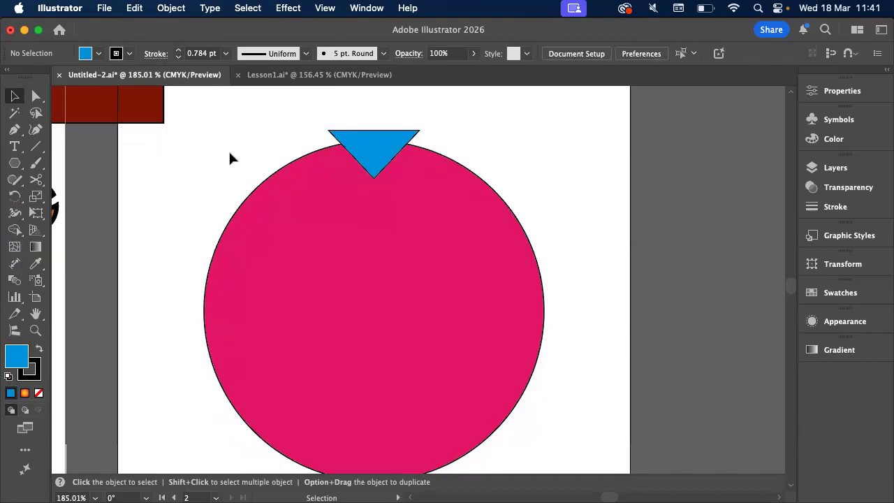
click(14, 163)
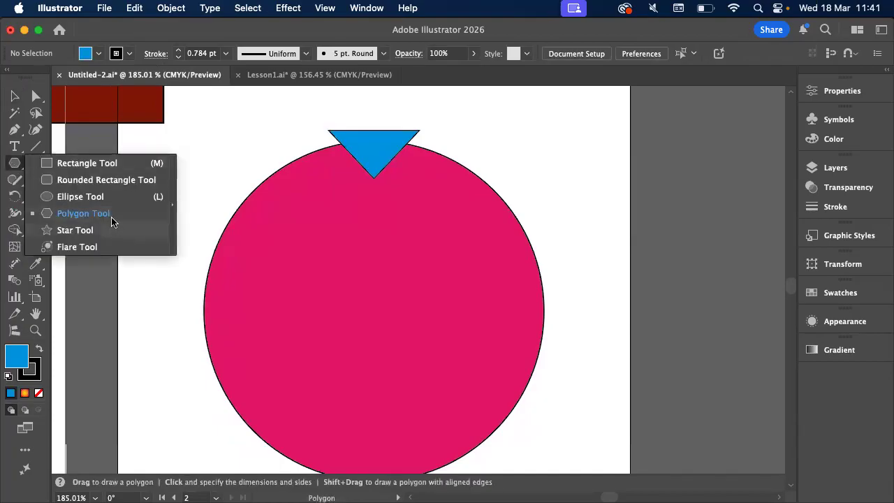
click(111, 215)
scroll(224, 136, up, 5)
scroll(224, 136, up, 3)
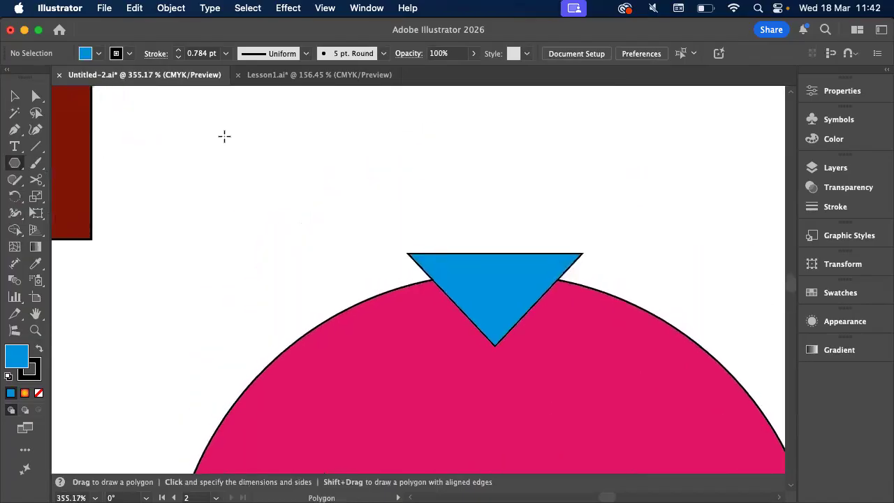
scroll(224, 136, up, 2)
scroll(224, 136, right, 1)
drag(238, 135, 280, 192)
scroll(279, 192, up, 3)
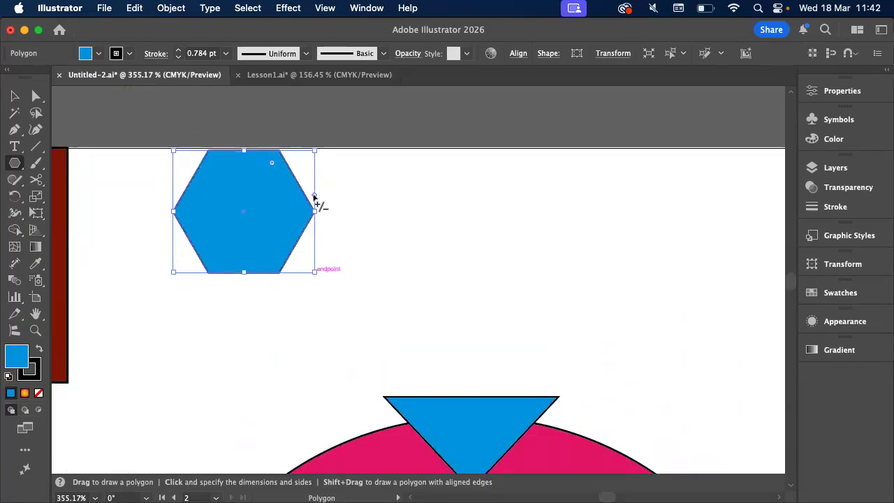
drag(314, 199, 312, 164)
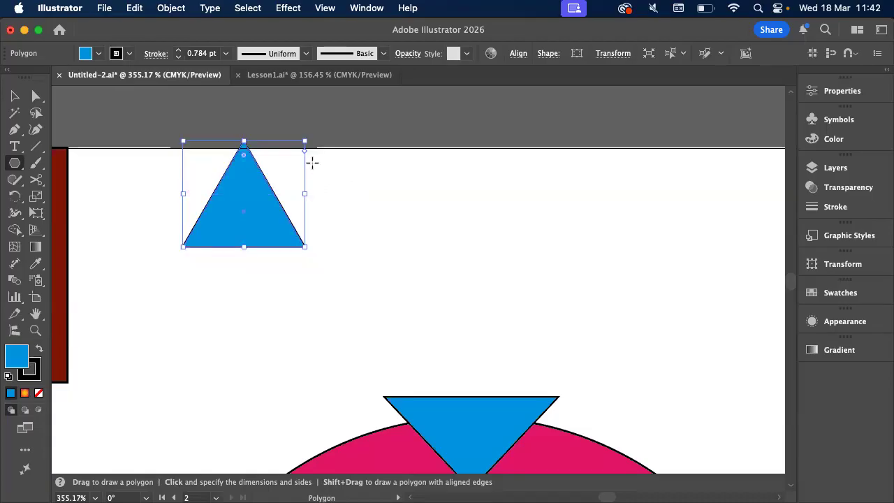
click(416, 299)
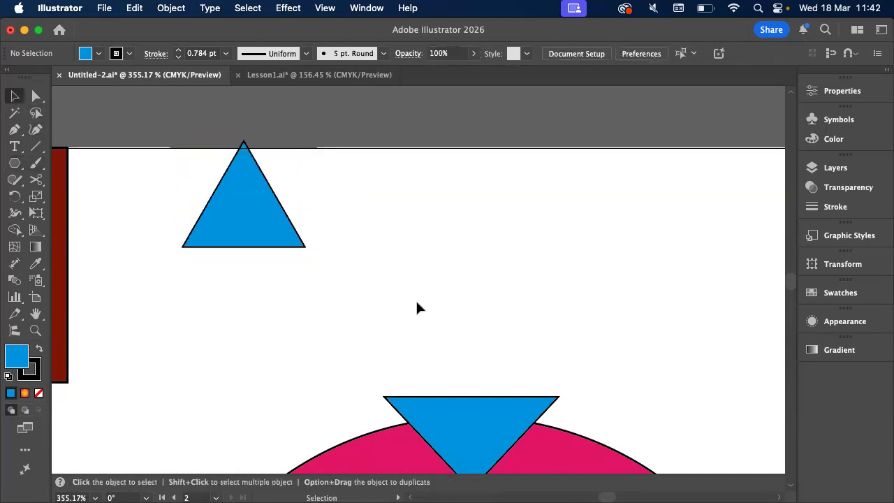
scroll(415, 299, down, 2)
scroll(416, 299, down, 5)
scroll(416, 305, down, 4)
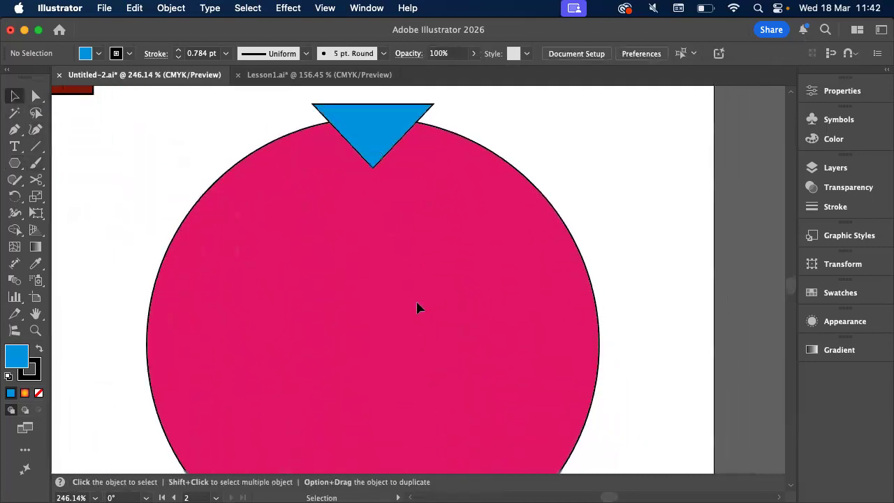
scroll(416, 304, down, 2)
scroll(416, 304, down, 2)
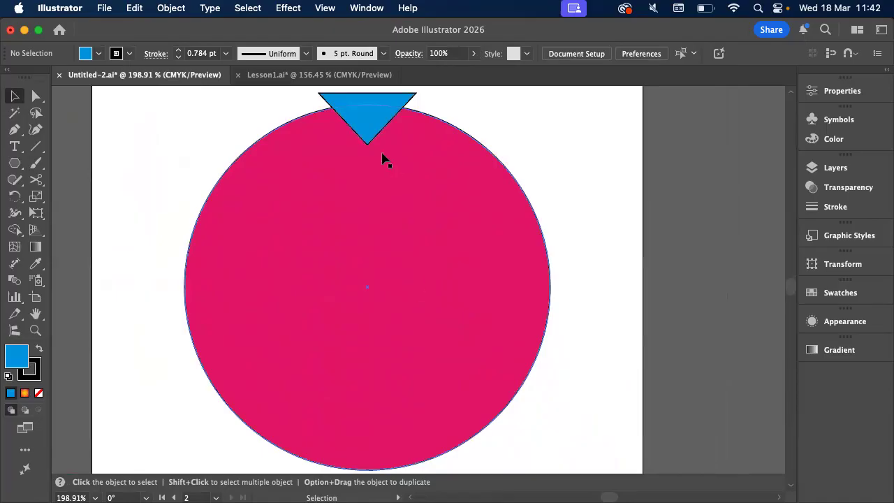
Create a Radial repeat from the blue triangle at the top edge of the pink circle
click(366, 113)
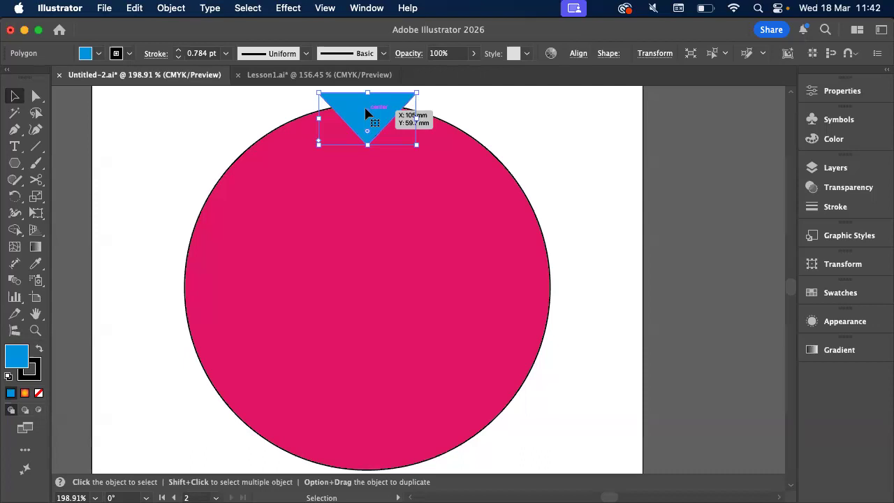
click(172, 9)
mouse_move(182, 47)
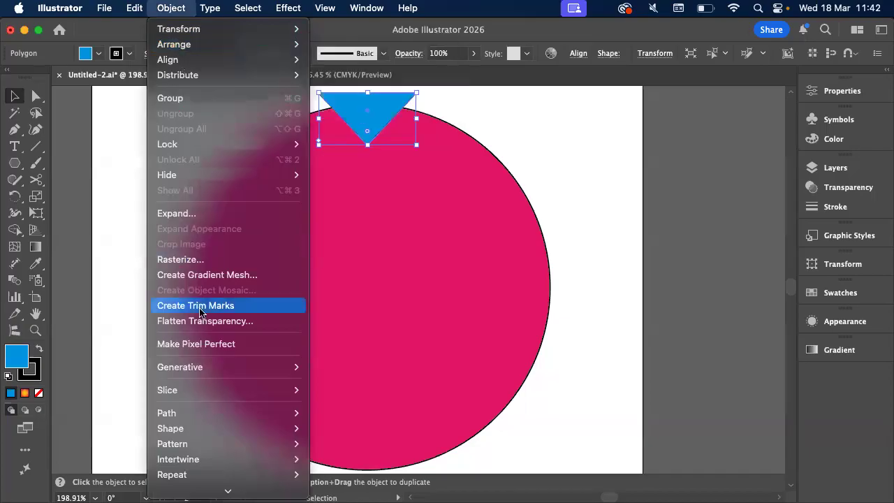
mouse_move(196, 447)
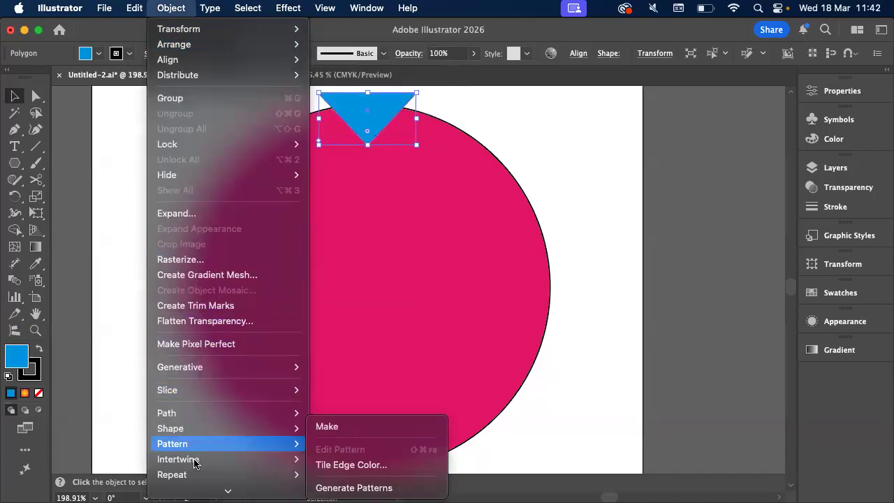
scroll(194, 450, down, 5)
mouse_move(203, 360)
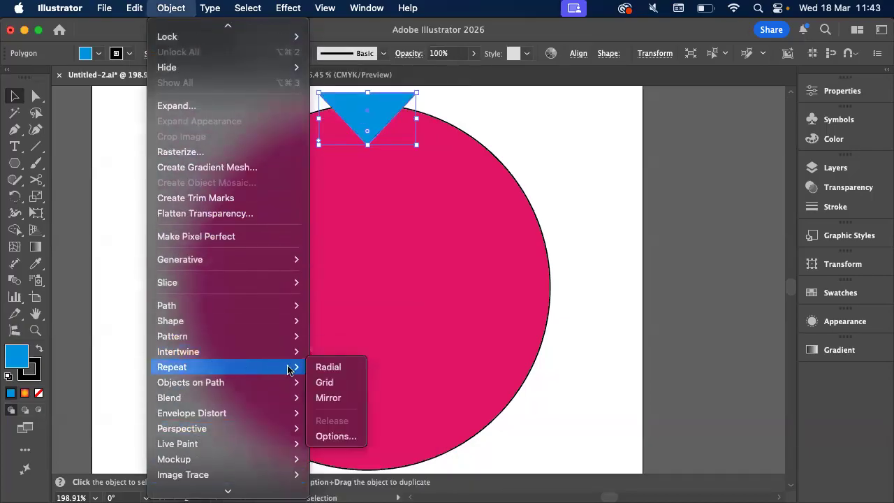
click(326, 368)
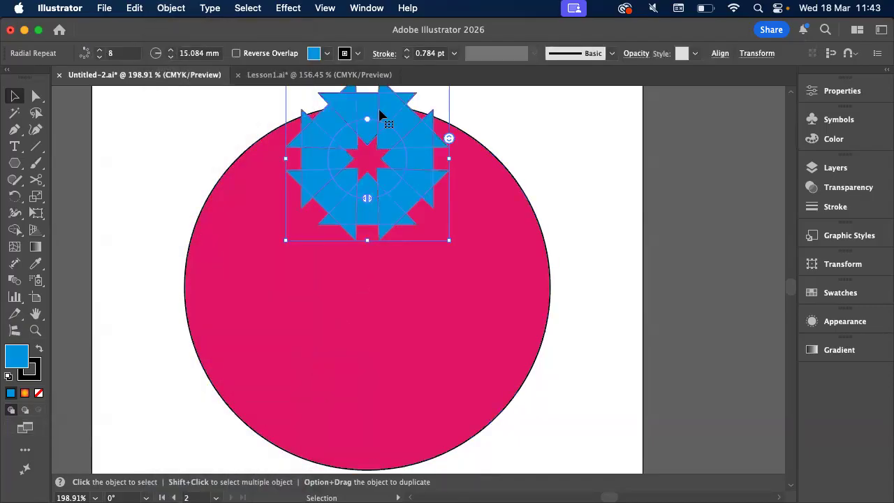
Enlarge the radial repeat so the triangles overlap the circle's edge, with 9 instances and a radius of about 65 mm, and deselect it
mouse_move(379, 124)
mouse_down()
mouse_move(375, 265)
mouse_move(367, 125)
mouse_up()
drag(430, 141, 431, 142)
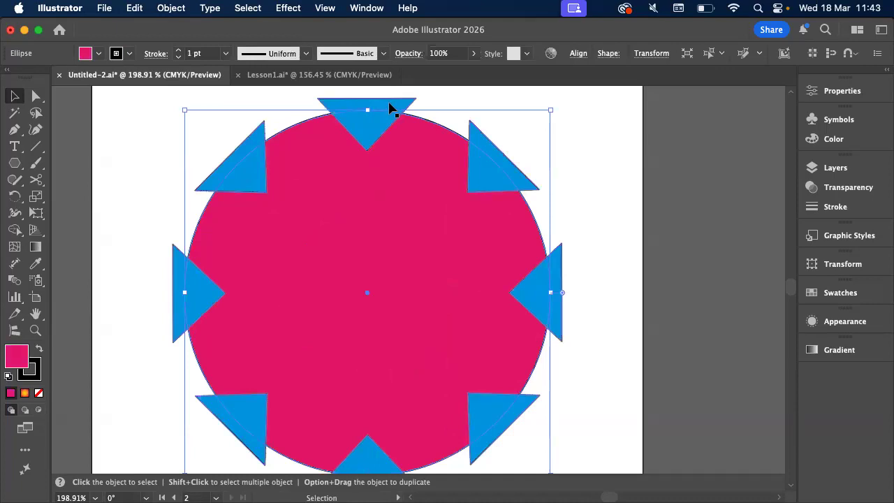
click(524, 169)
click(371, 108)
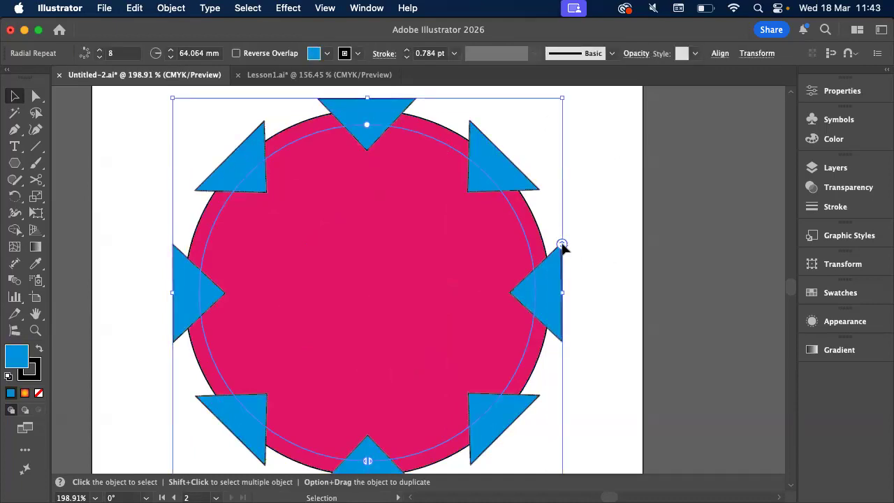
drag(563, 244, 560, 239)
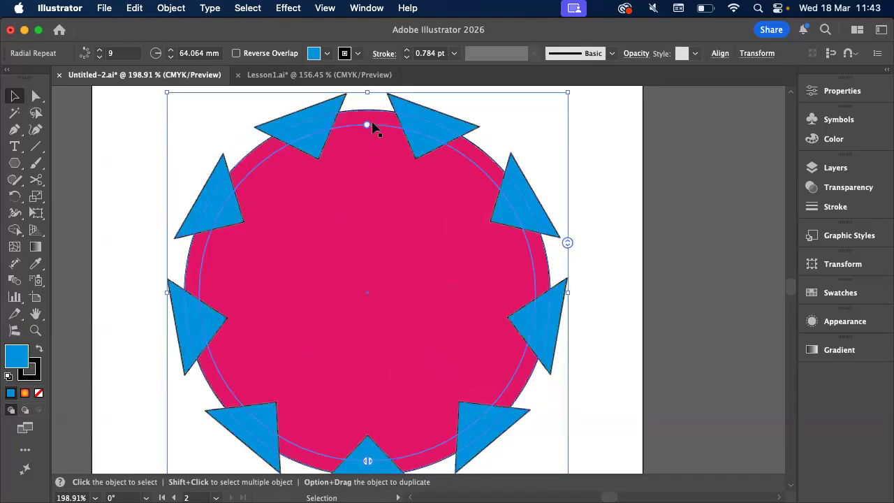
drag(366, 124, 365, 122)
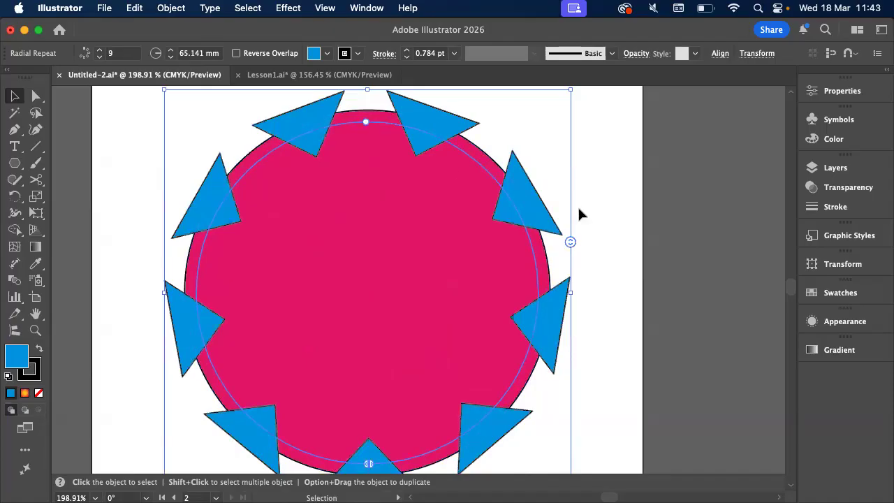
scroll(579, 209, left, 2)
scroll(578, 205, down, 3)
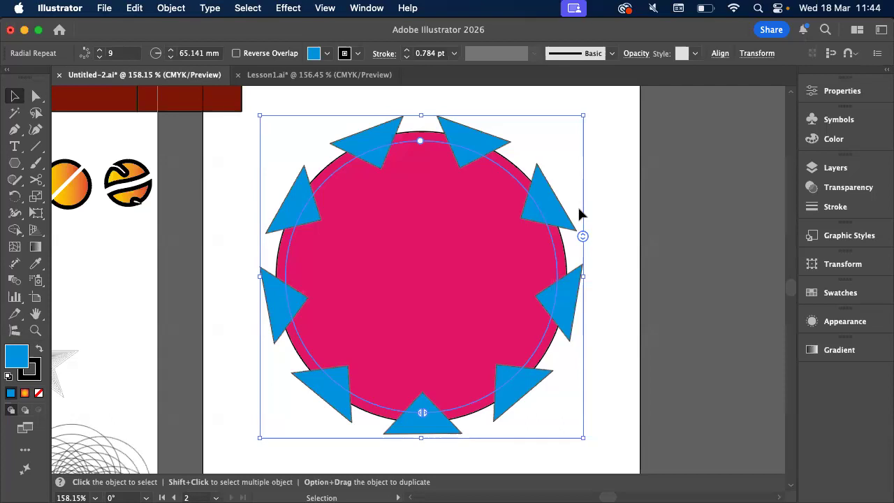
click(593, 202)
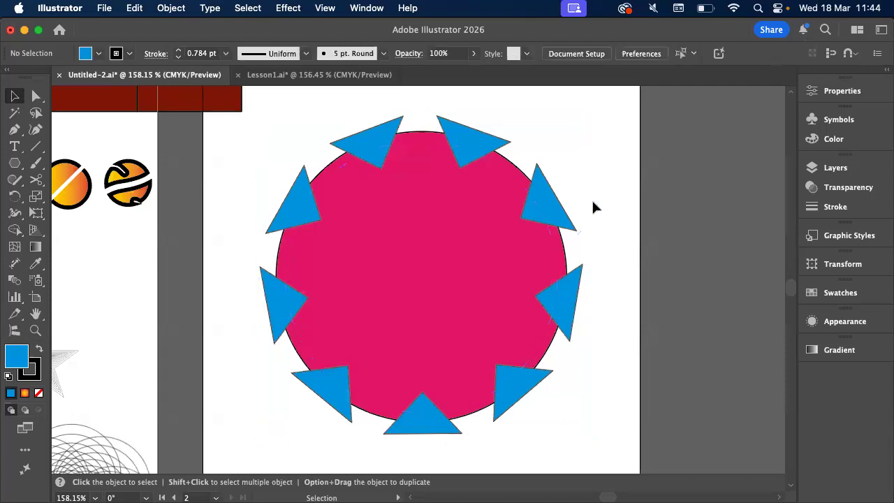
Select the triangle repeat together with the pink circle, and show the Pathfinder options clear of the artwork
scroll(594, 207, left, 3)
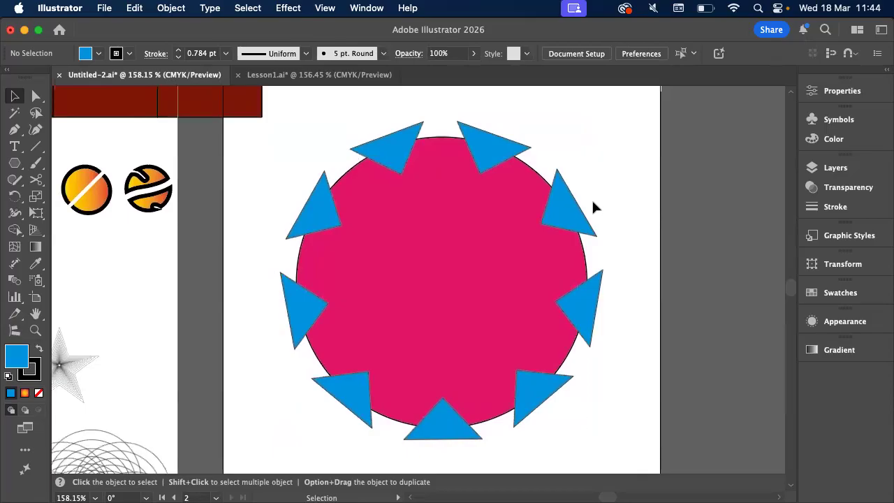
click(563, 213)
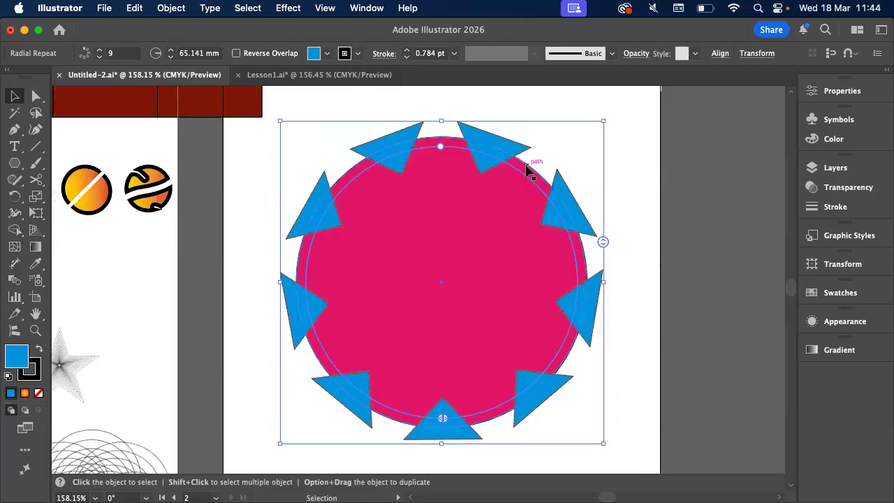
shift+click(530, 167)
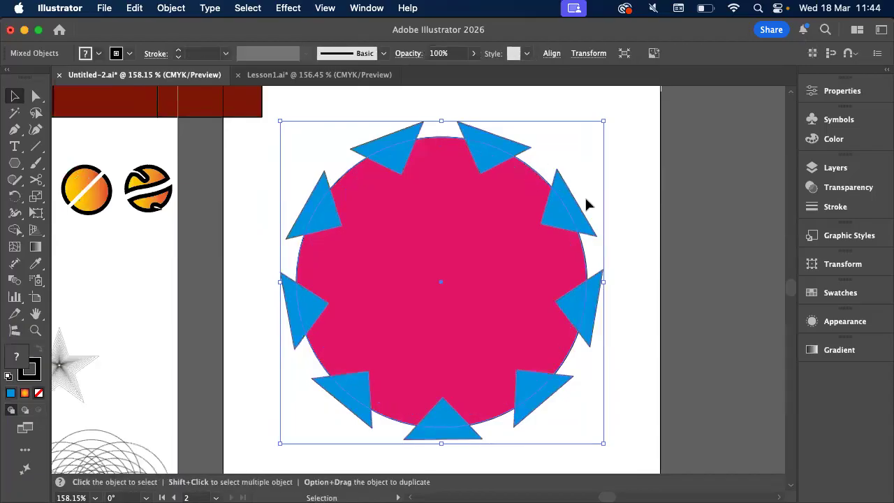
scroll(586, 202, right, 3)
click(368, 7)
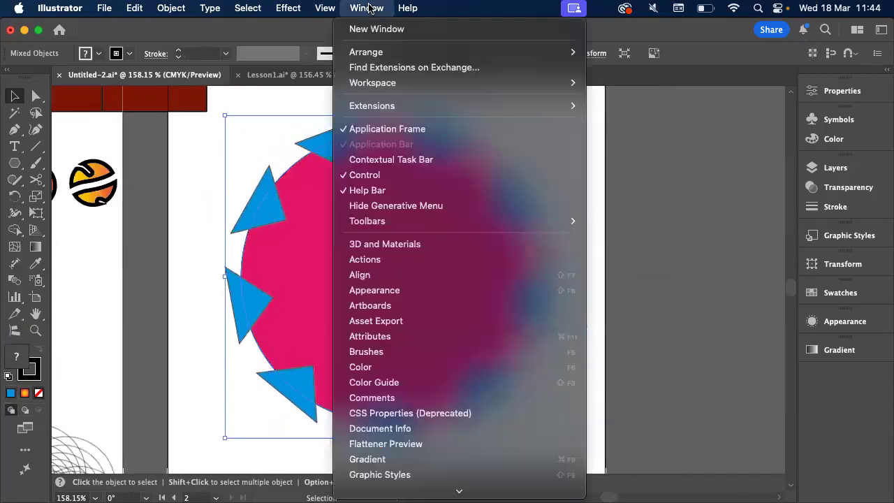
mouse_move(415, 489)
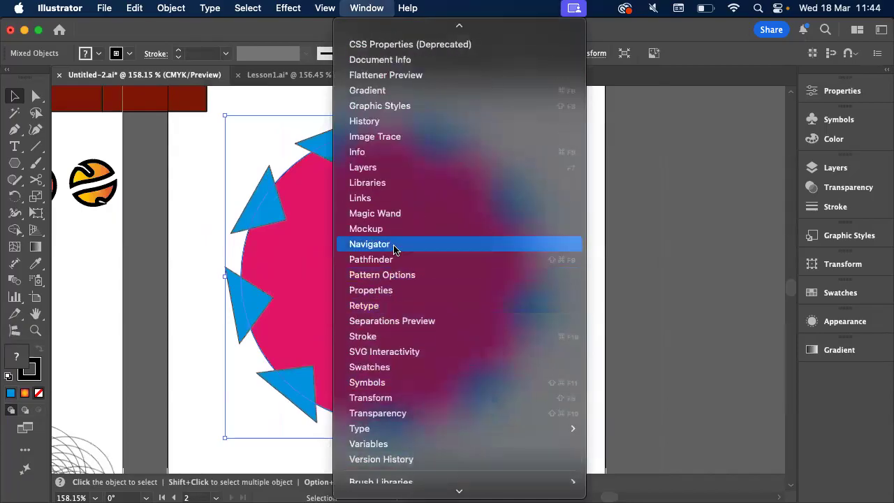
click(395, 261)
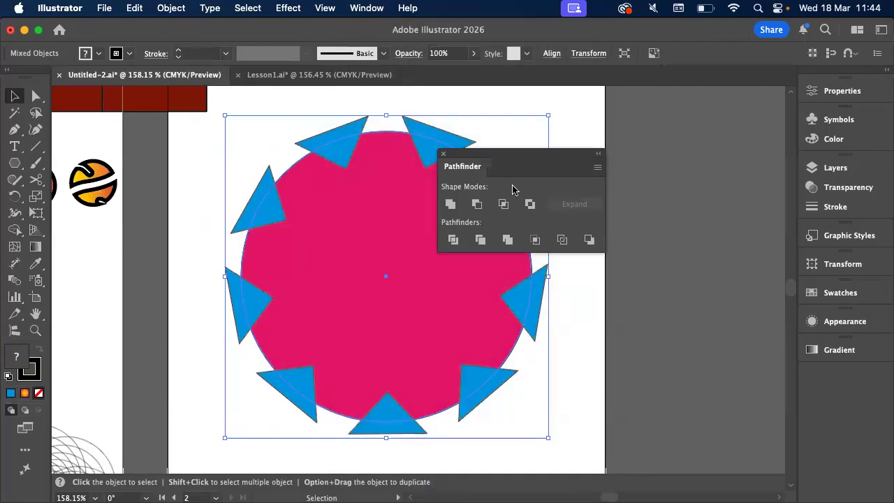
drag(504, 163, 604, 201)
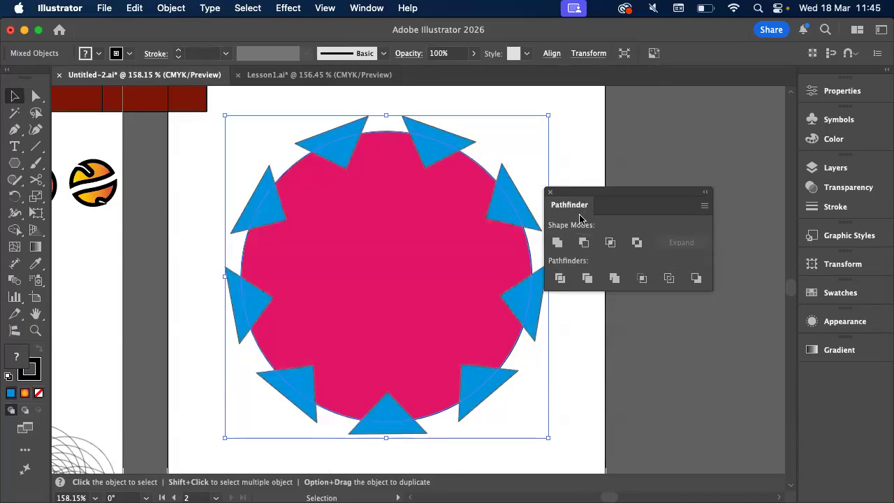
drag(581, 202, 635, 202)
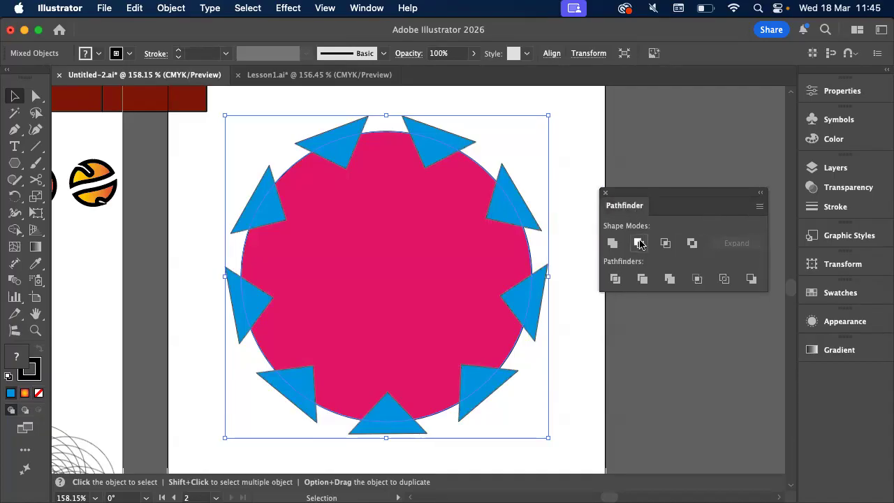
click(583, 173)
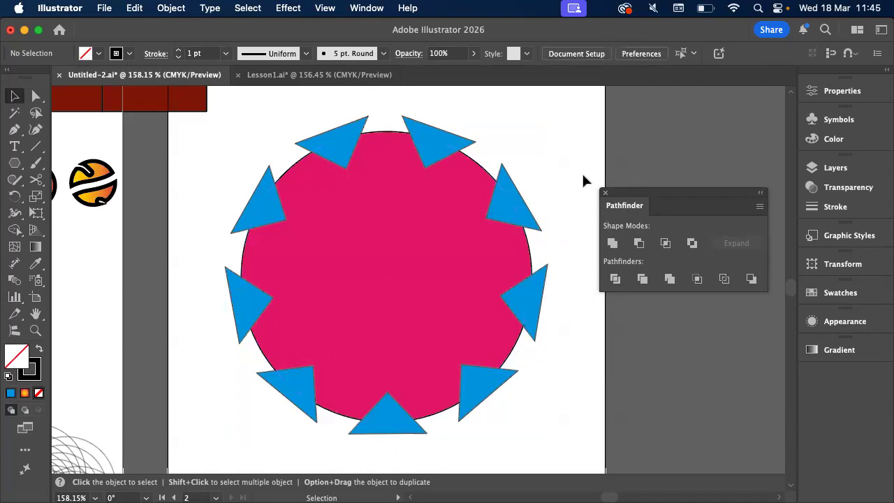
click(510, 203)
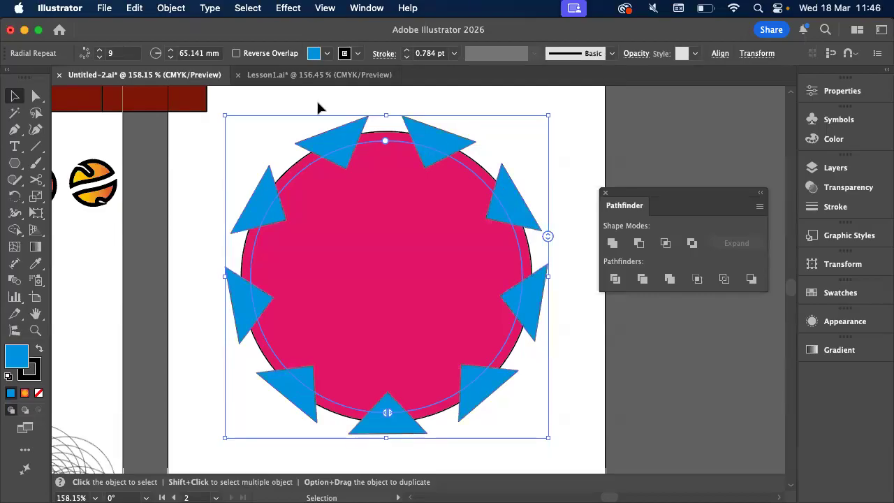
shift+click(385, 189)
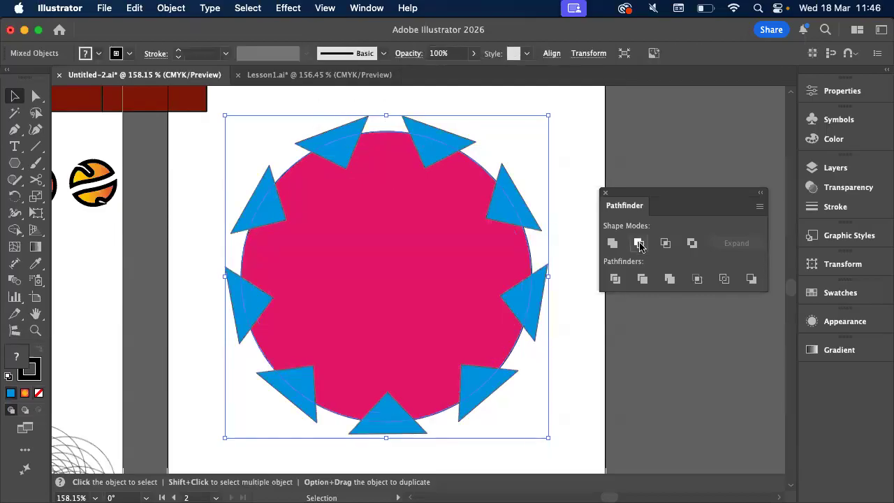
click(621, 118)
Expand the triangle repeat with Object and Fill enabled, and subtract the triangles from the pink circle with Minus Front
click(439, 144)
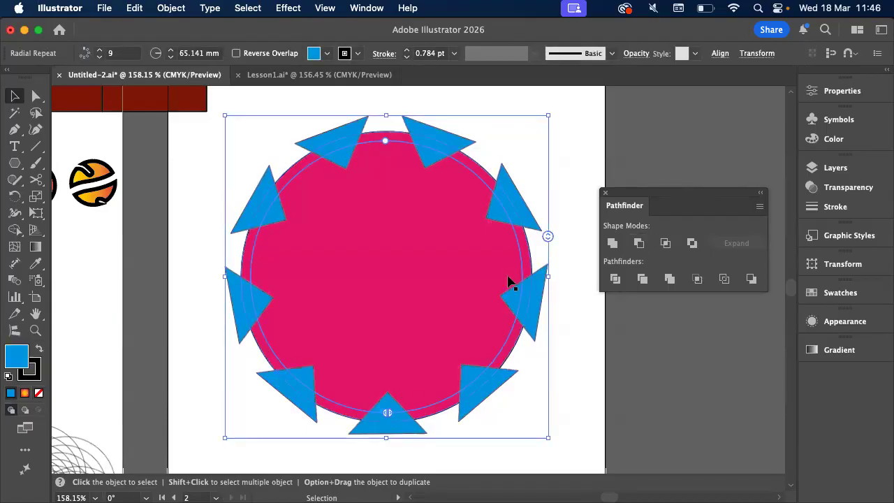
click(169, 8)
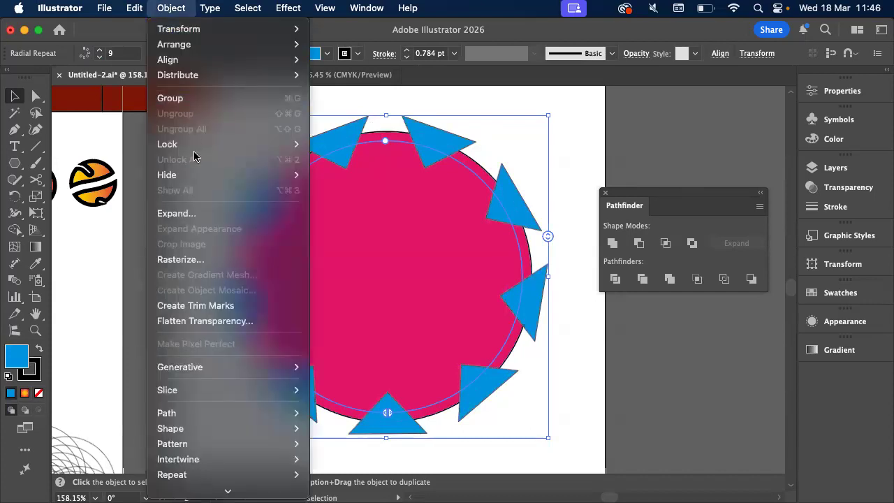
click(180, 216)
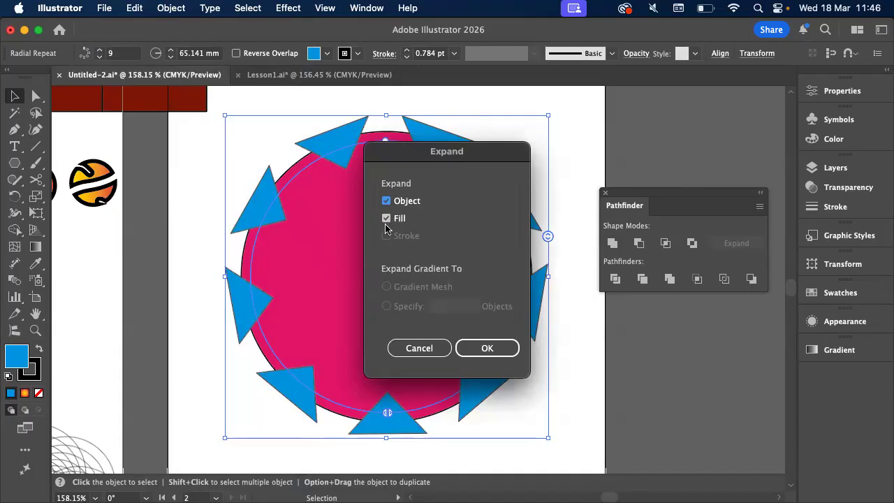
click(486, 348)
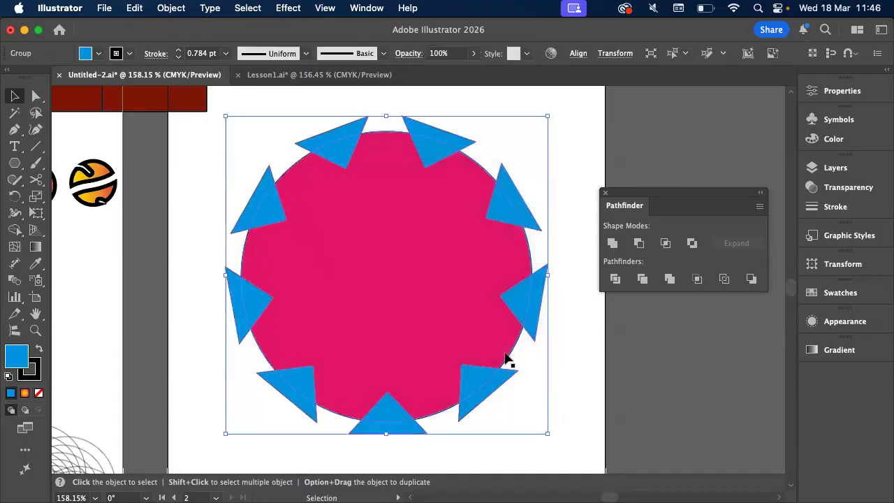
drag(281, 90, 339, 188)
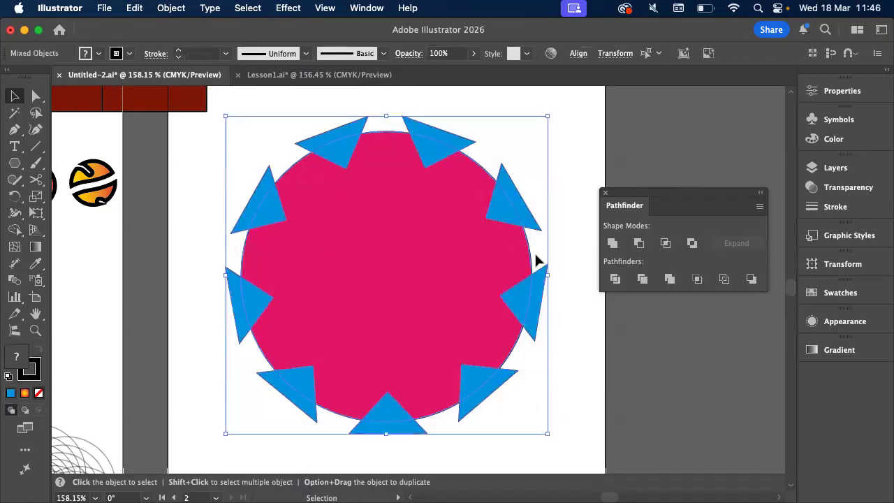
click(639, 244)
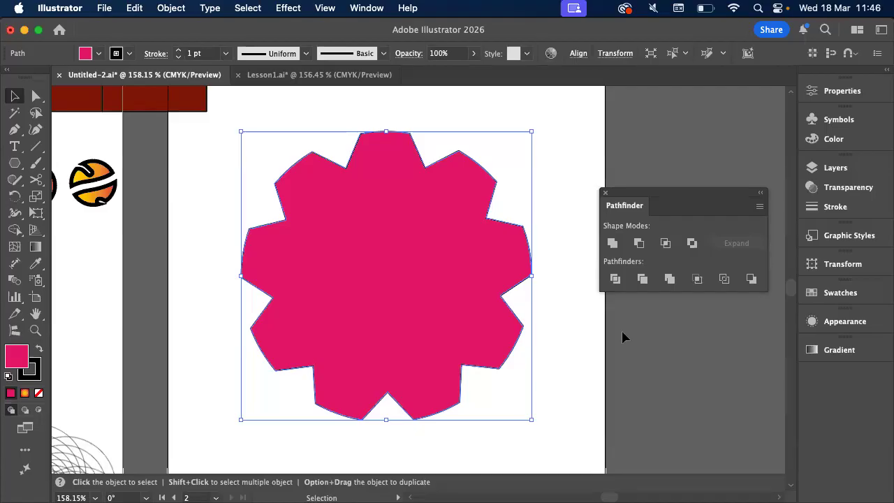
Undo the subtraction from the circle and the expansion of the triangle repeat
click(171, 8)
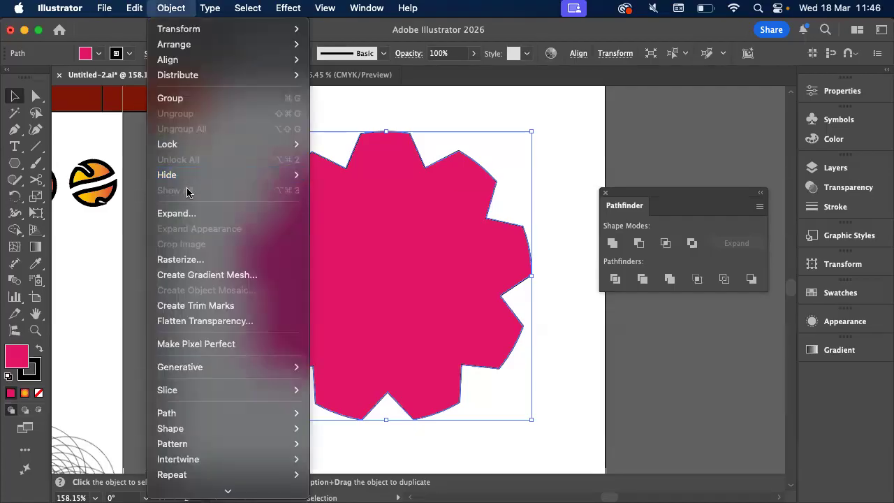
click(530, 107)
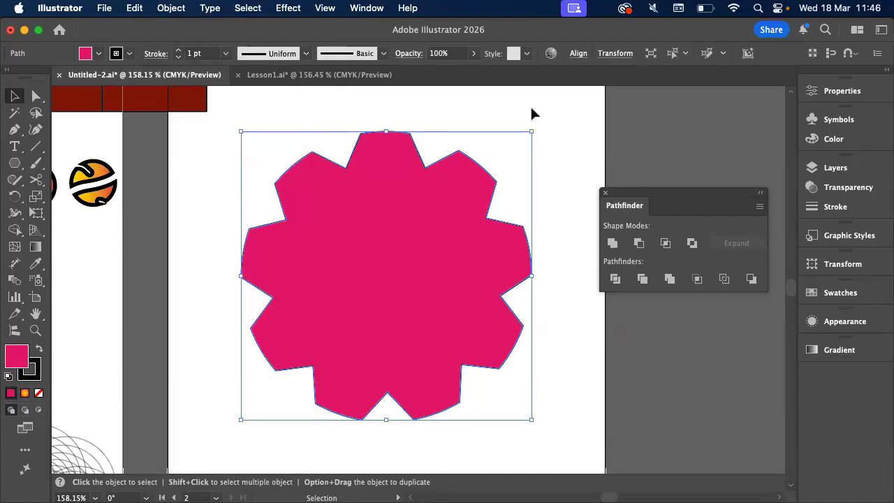
key(super+z)
key(super+z)
Expand the restored radial repeat of triangles with Object and Fill enabled
click(137, 9)
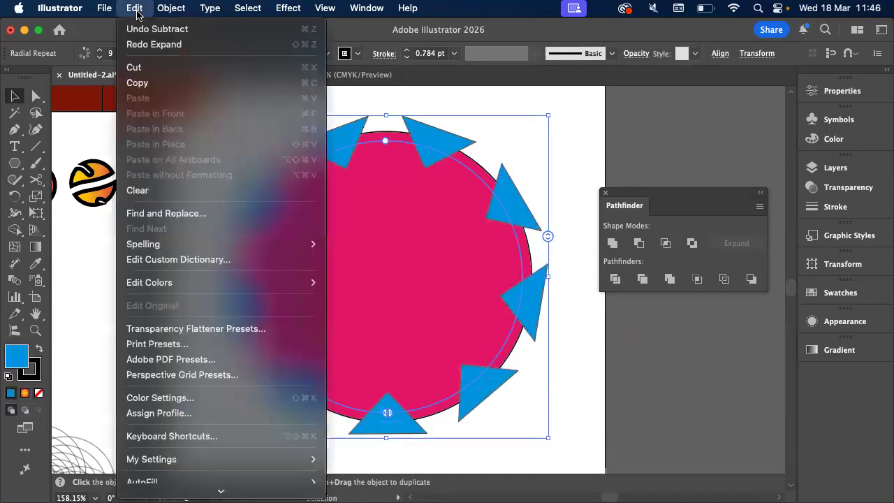
mouse_move(171, 8)
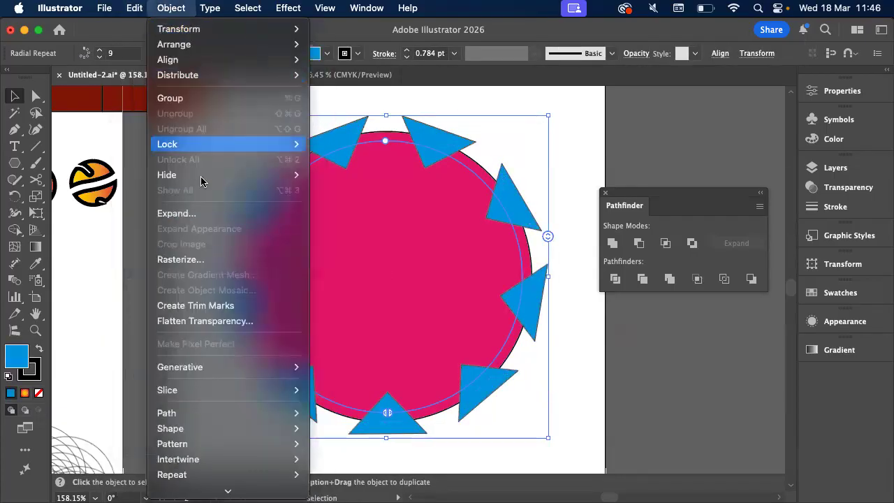
click(191, 214)
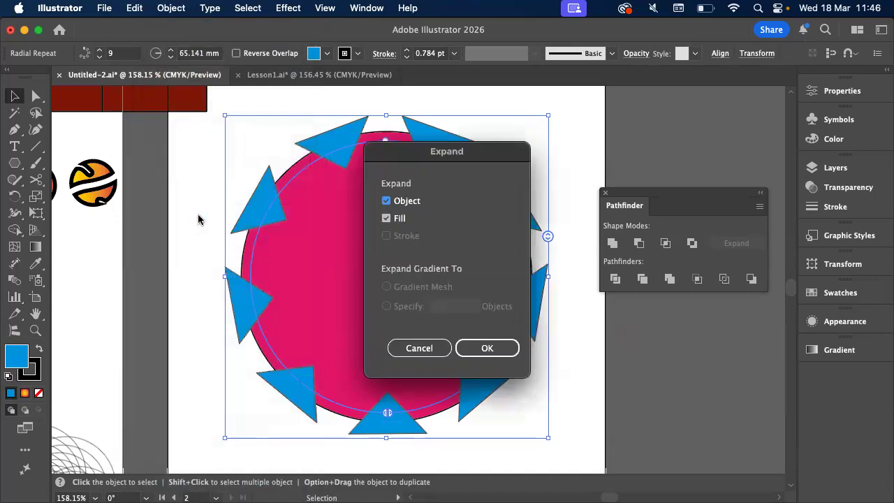
click(474, 347)
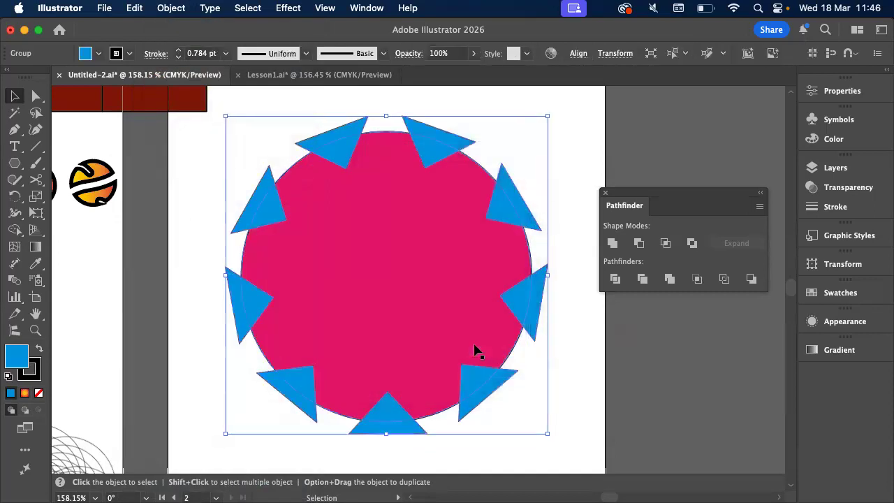
Add the pink circle to the selection of expanded triangles and subtract the triangles from it with Minus Front
shift+click(387, 140)
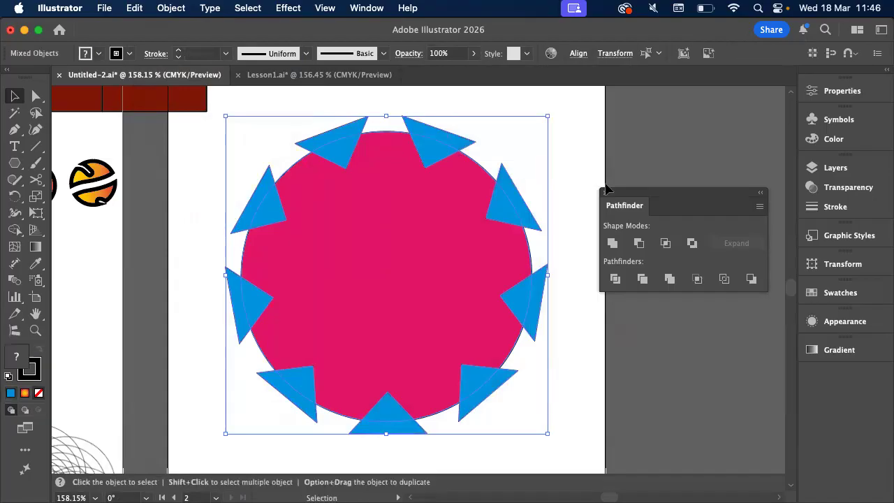
click(641, 244)
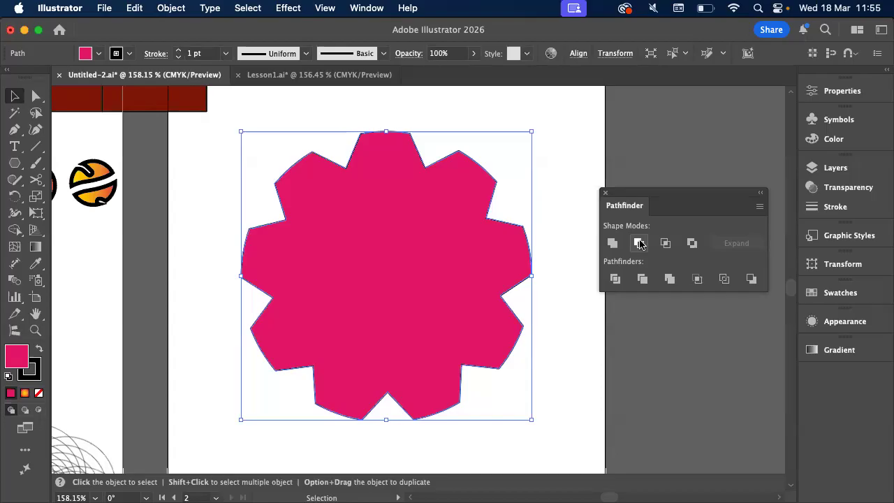
key(a)
Switch to Finder, look through the Illustrator logo exercise_2025.pdf preview up to page 3, and close the preview
key(super+Tab)
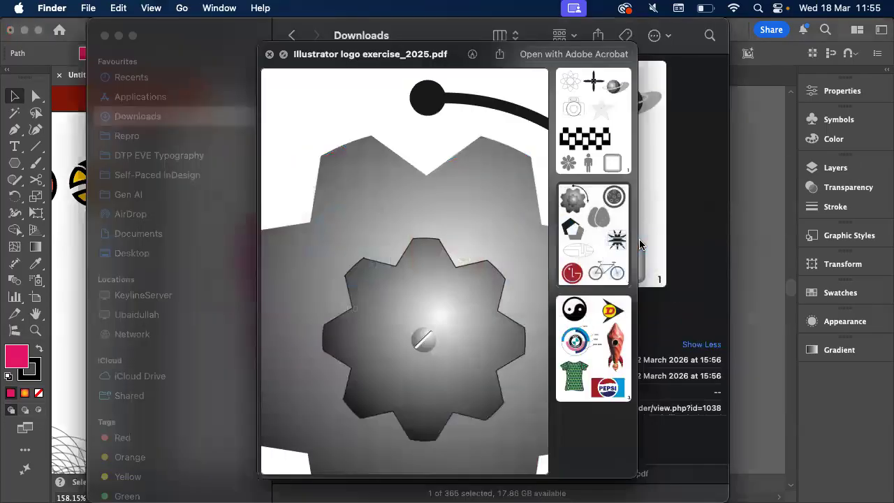
scroll(470, 217, right, 2)
scroll(470, 218, down, 5)
click(572, 341)
scroll(470, 283, down, 3)
scroll(471, 283, down, 6)
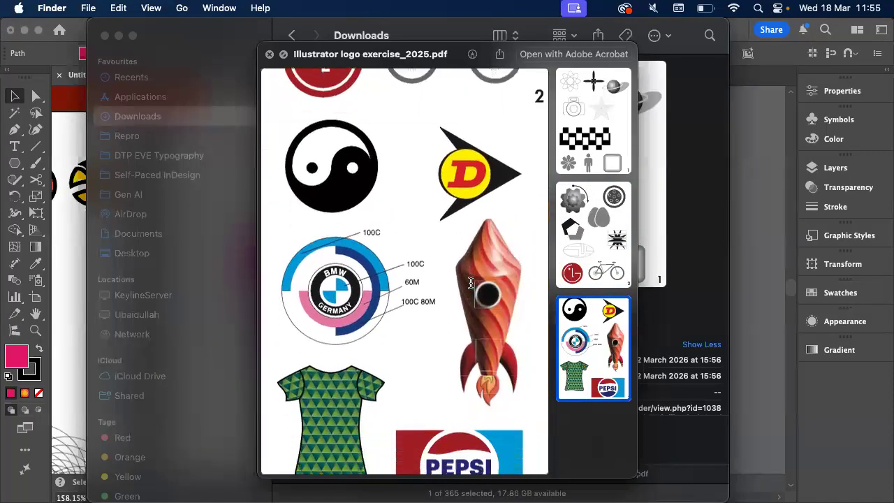
scroll(471, 283, down, 3)
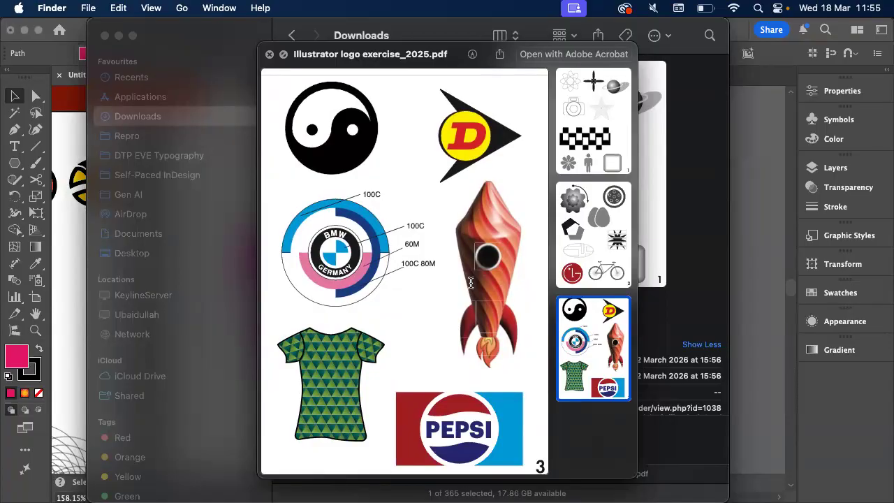
key(space)
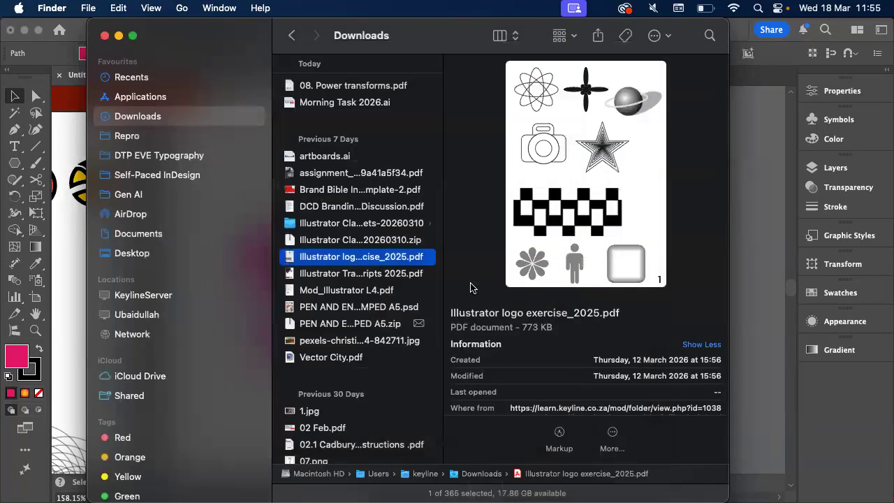
Open Vector City.pdf from Downloads in Acrobat and examine the windows and stripes of the buildings
click(370, 360)
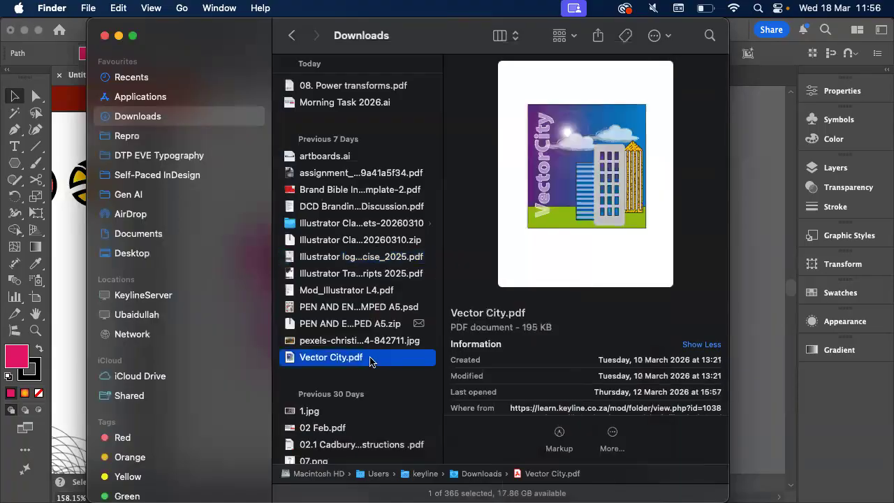
double_click(370, 359)
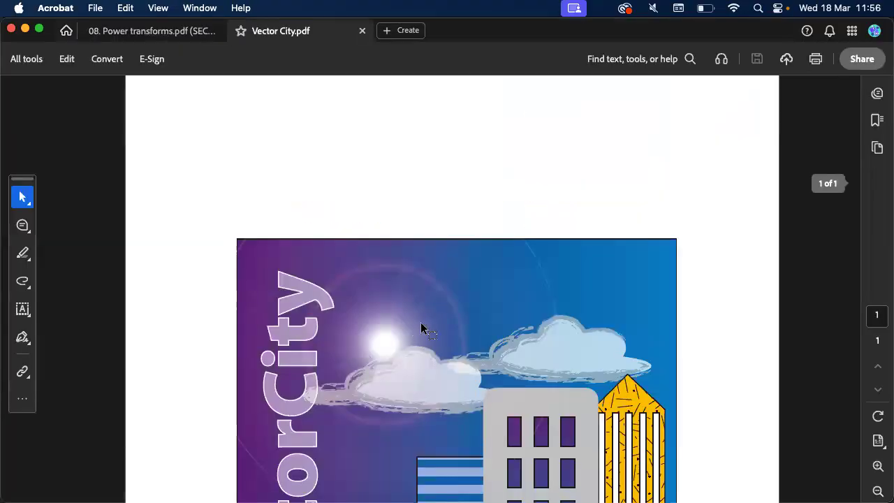
scroll(421, 322, down, 3)
scroll(614, 241, up, 5)
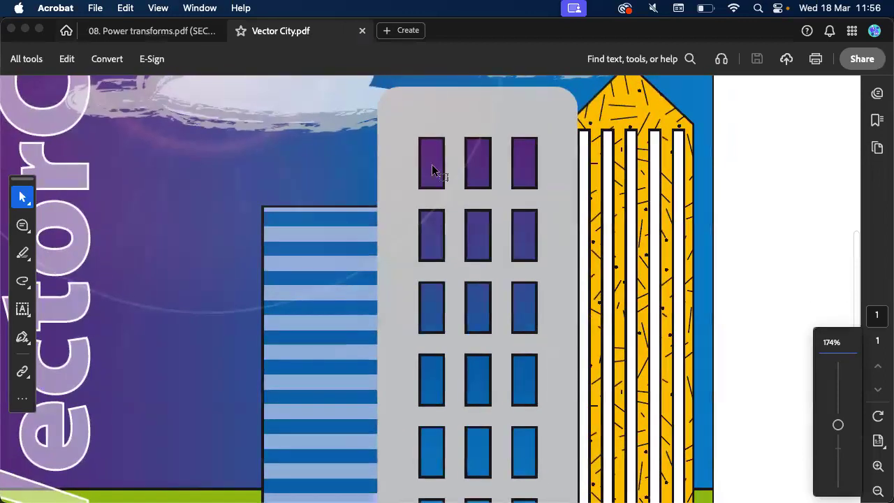
scroll(475, 237, down, 3)
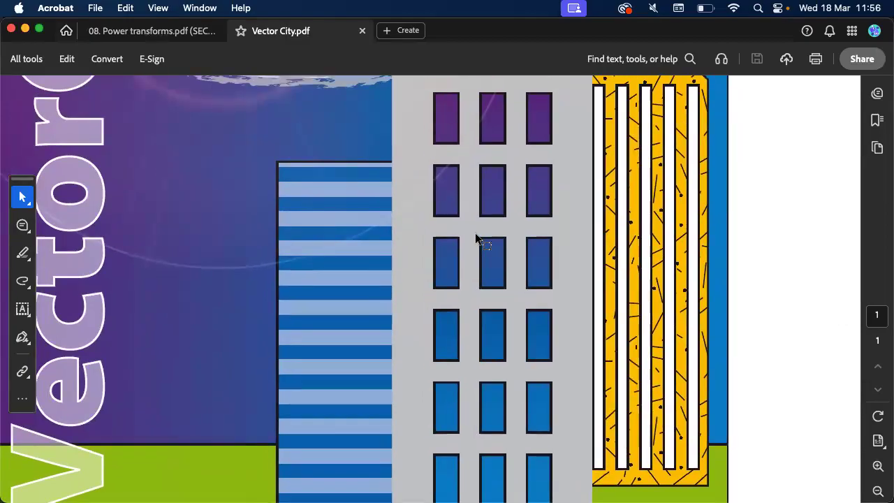
scroll(476, 237, up, 3)
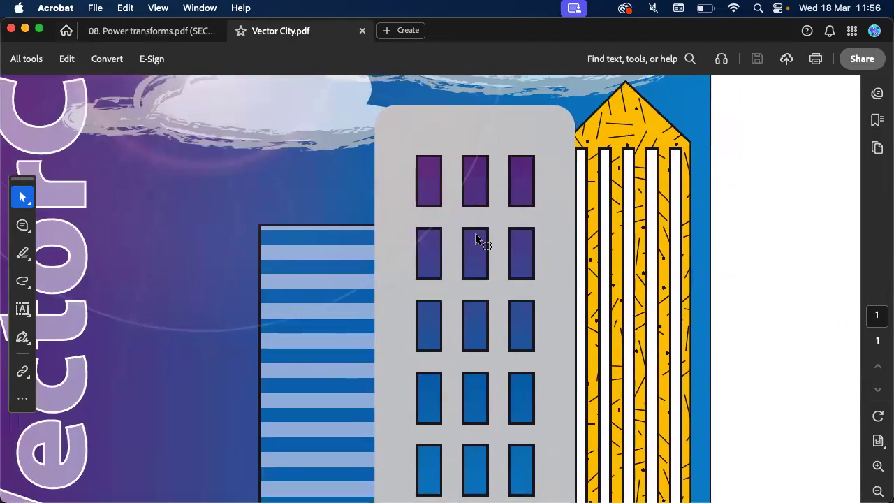
scroll(475, 238, down, 5)
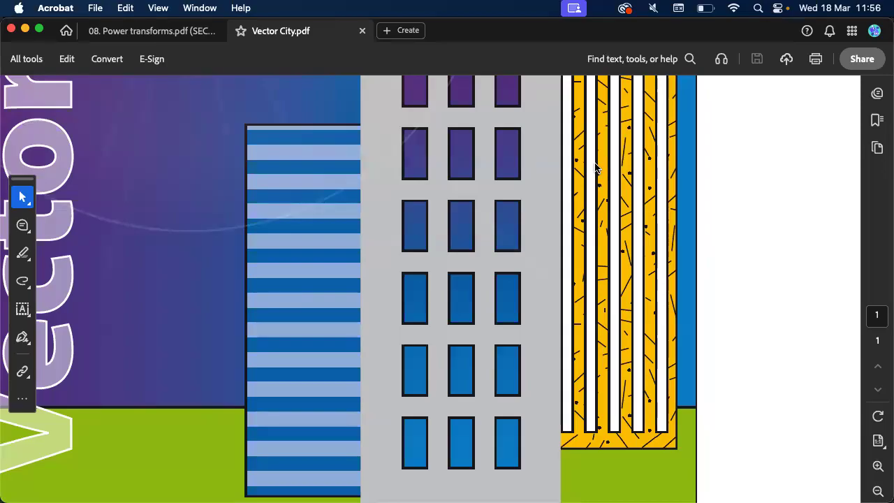
Examine the glowing sun and its rings in the sky of the Vector City artwork
scroll(595, 164, down, 5)
scroll(595, 162, up, 8)
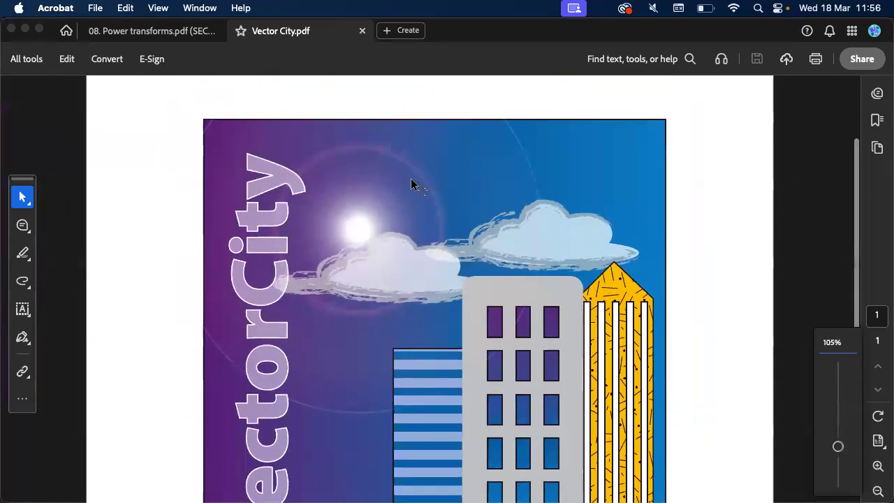
scroll(411, 184, up, 3)
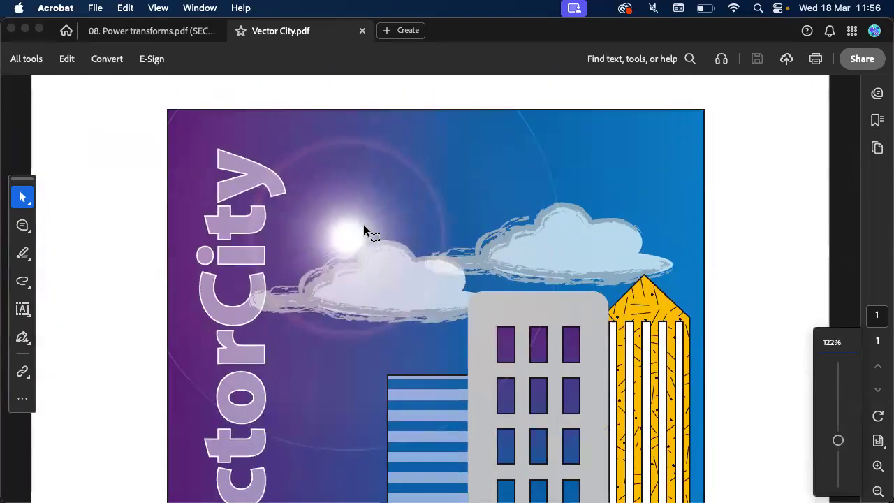
scroll(345, 233, up, 3)
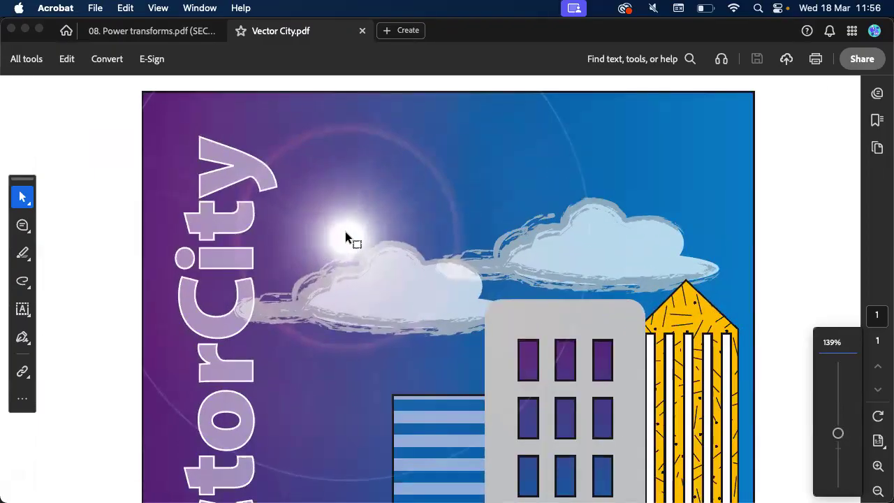
Switch back to Illustrator and add a new artboard beside Artboard 2
key(super+Tab)
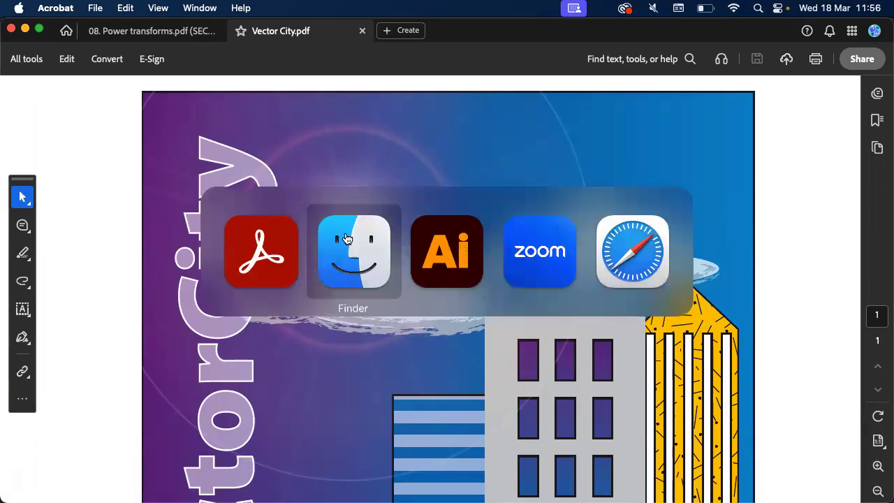
key(super+Tab)
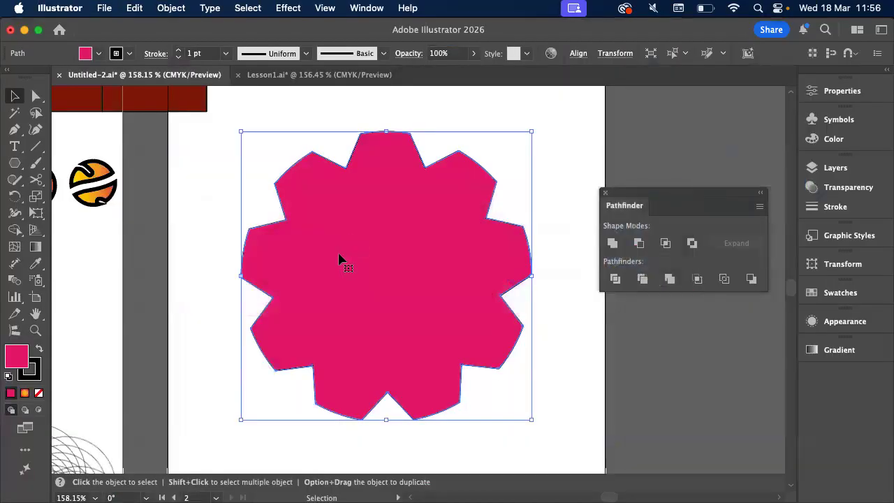
scroll(339, 259, down, 5)
scroll(336, 259, right, 3)
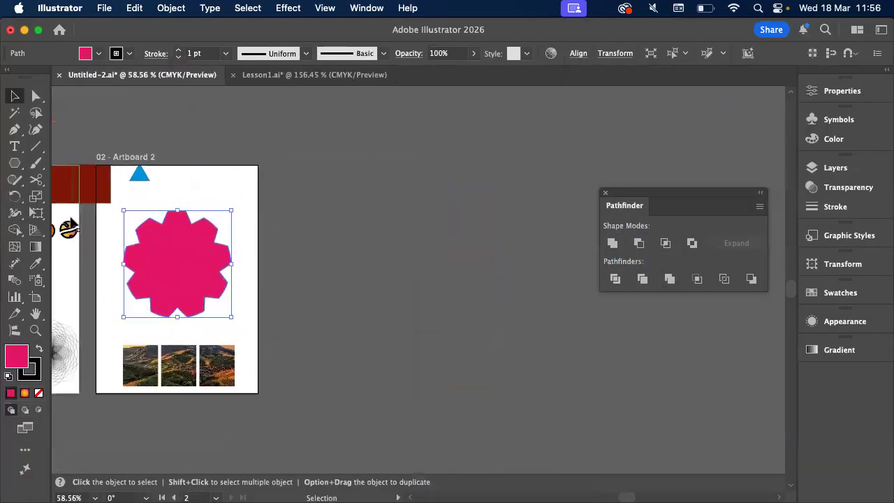
click(36, 298)
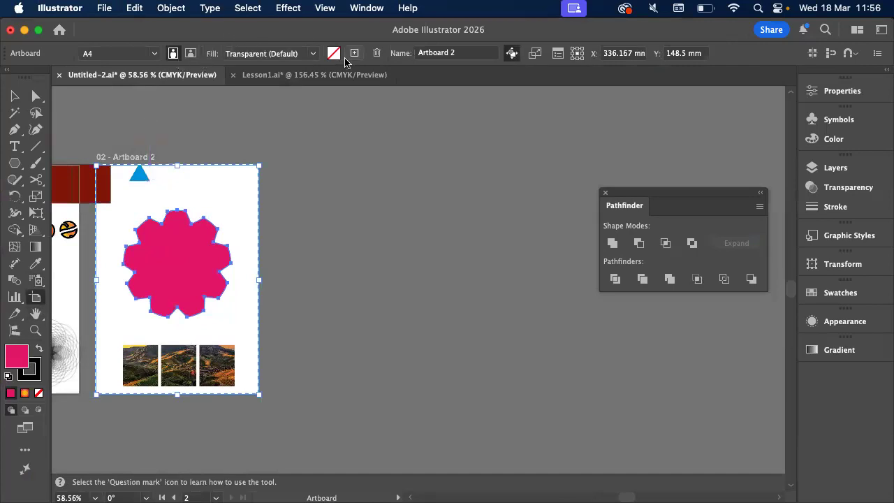
click(354, 53)
Draw a pink rectangle that covers the whole of Artboard 3 from corner to corner
click(17, 94)
drag(15, 163, 60, 162)
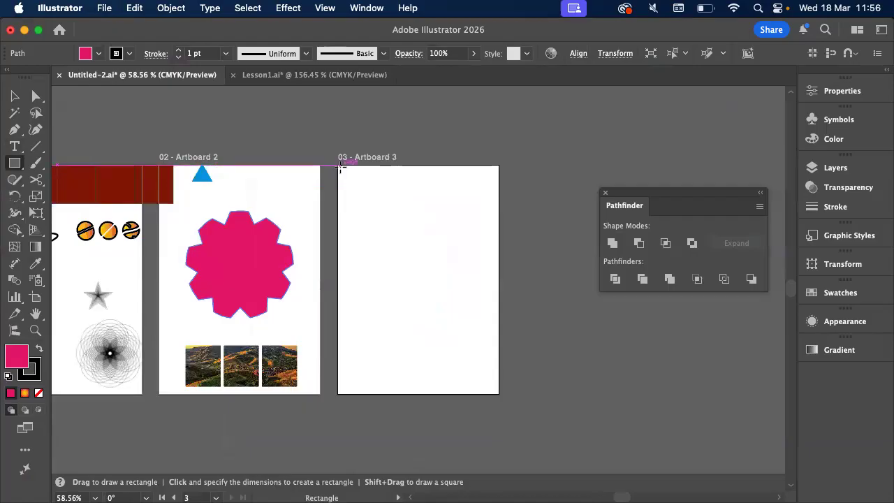
drag(338, 166, 499, 394)
Create a lens flare with the Flare tool in the upper-left area of the pink rectangle, and deselect it
click(11, 166)
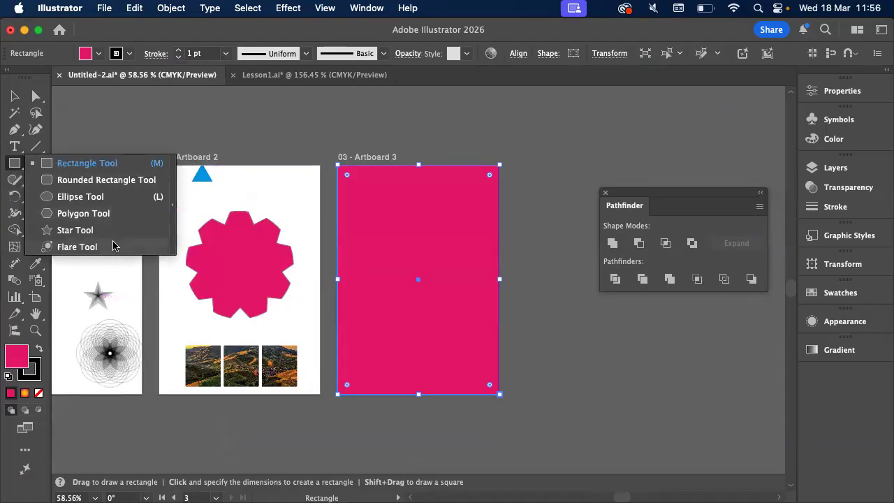
click(77, 247)
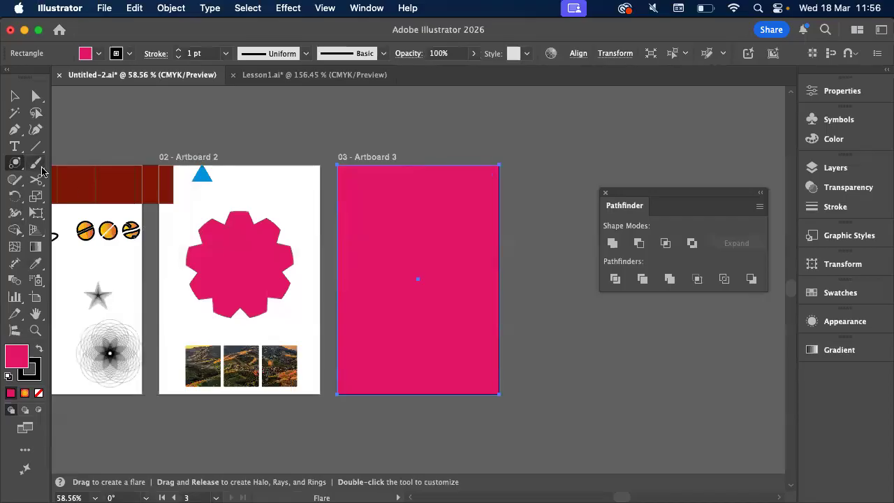
click(18, 162)
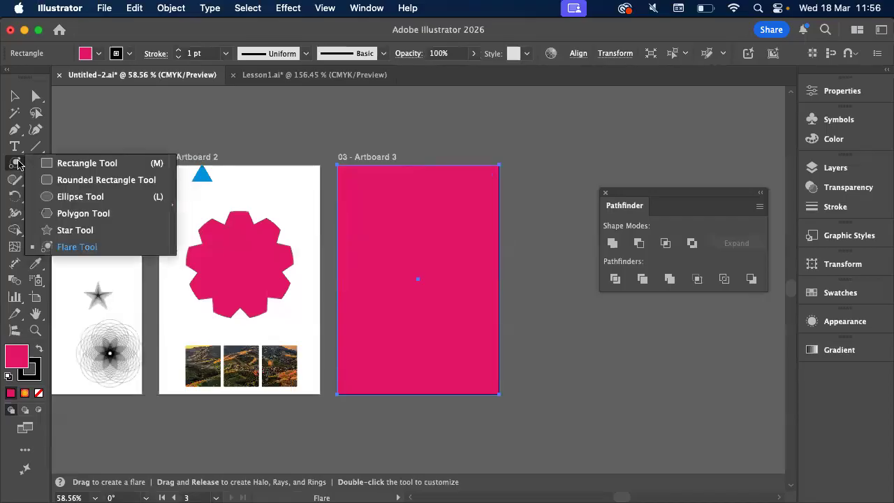
scroll(125, 190, down, 2)
scroll(125, 191, right, 3)
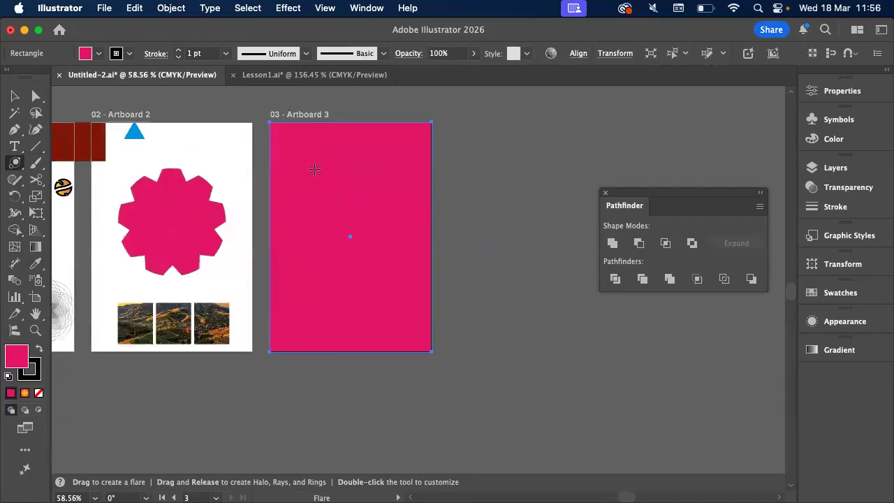
drag(314, 162, 344, 185)
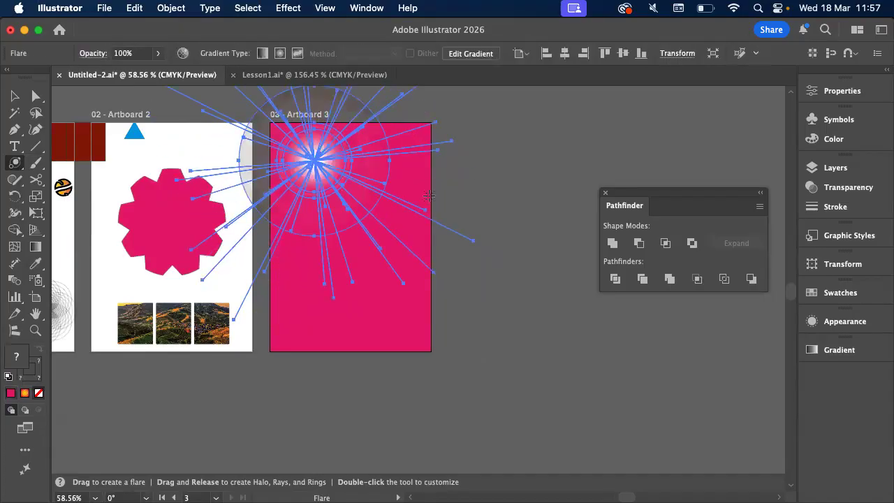
key(v)
click(557, 217)
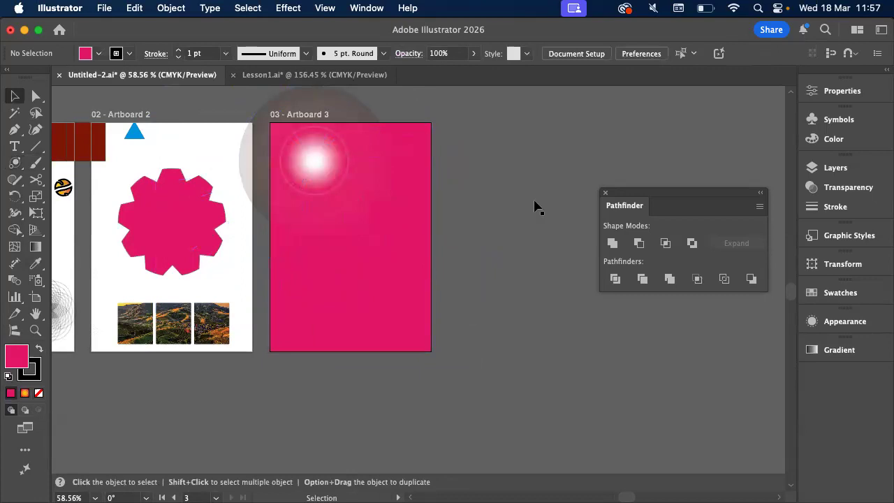
Move the flare off Artboard 3 onto the empty canvas below the artboards and deselect it
scroll(535, 206, left, 5)
drag(532, 134, 461, 420)
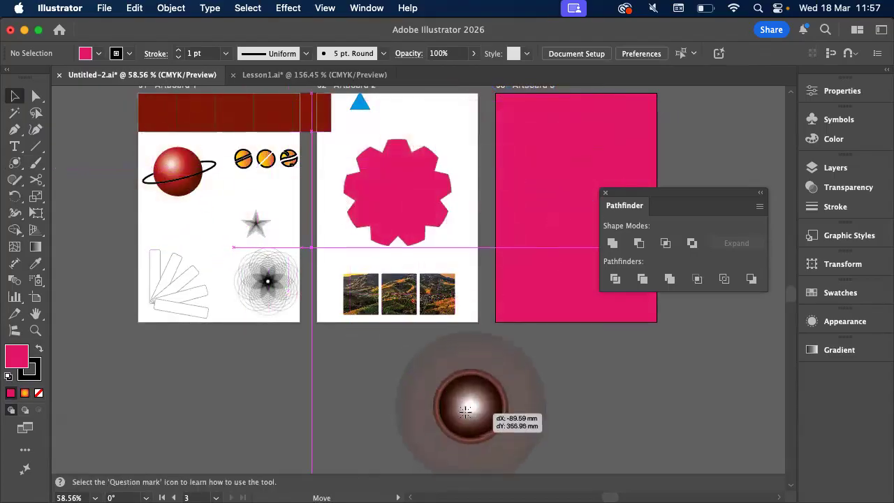
scroll(465, 417, down, 5)
click(519, 432)
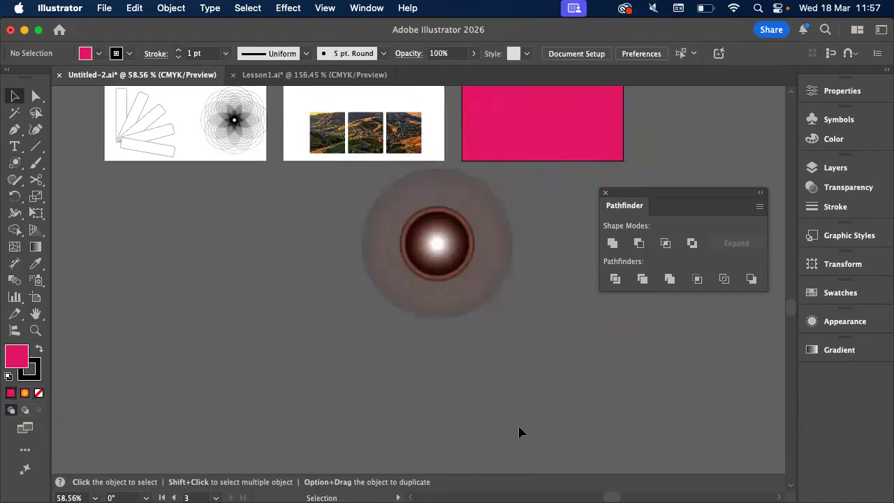
Move the flare over the lower part of Artboard 1, deselect it, and examine it against the white and grey areas
scroll(517, 430, up, 5)
drag(440, 393, 242, 264)
scroll(154, 312, up, 6)
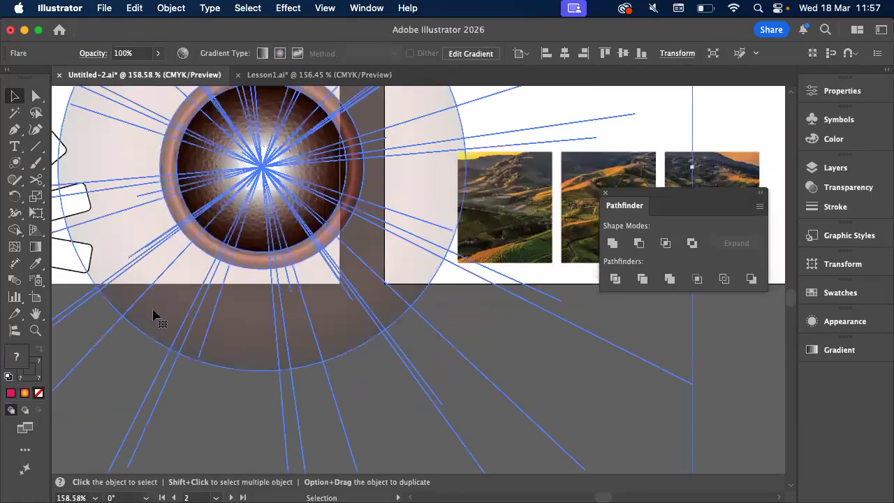
click(450, 106)
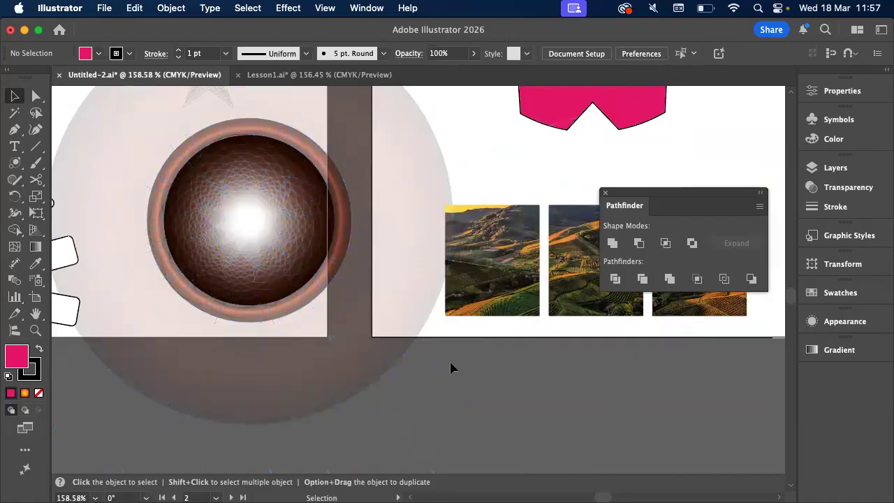
scroll(450, 368, down, 5)
scroll(450, 368, right, 3)
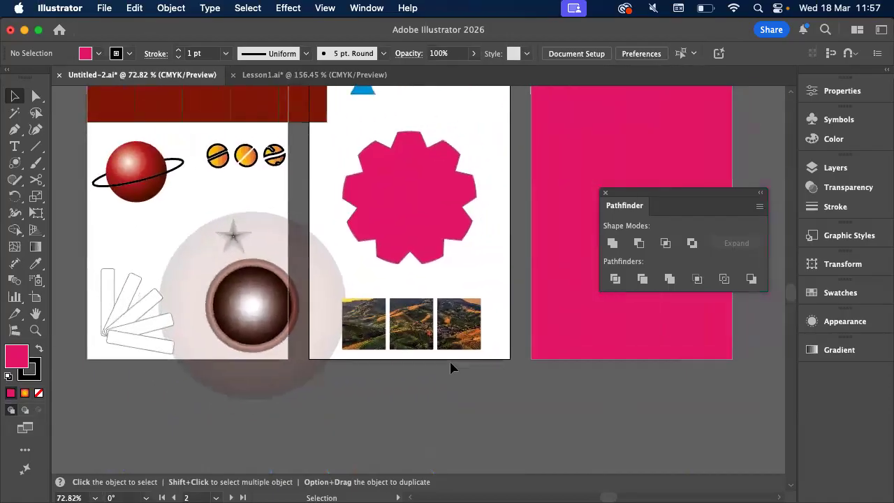
scroll(450, 368, up, 10)
scroll(450, 368, down, 9)
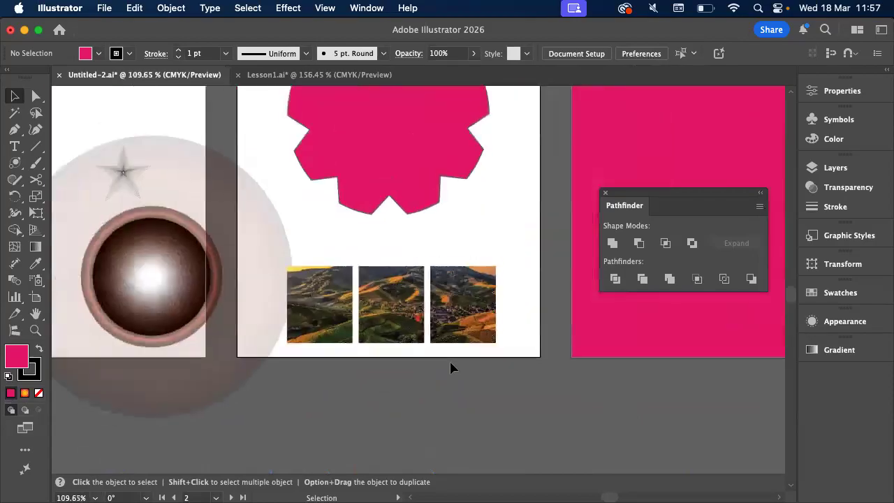
Move the flare back onto the upper part of the pink rectangle on Artboard 3
scroll(450, 368, right, 2)
drag(359, 215, 607, 125)
scroll(607, 126, up, 4)
scroll(607, 126, right, 4)
drag(454, 244, 494, 148)
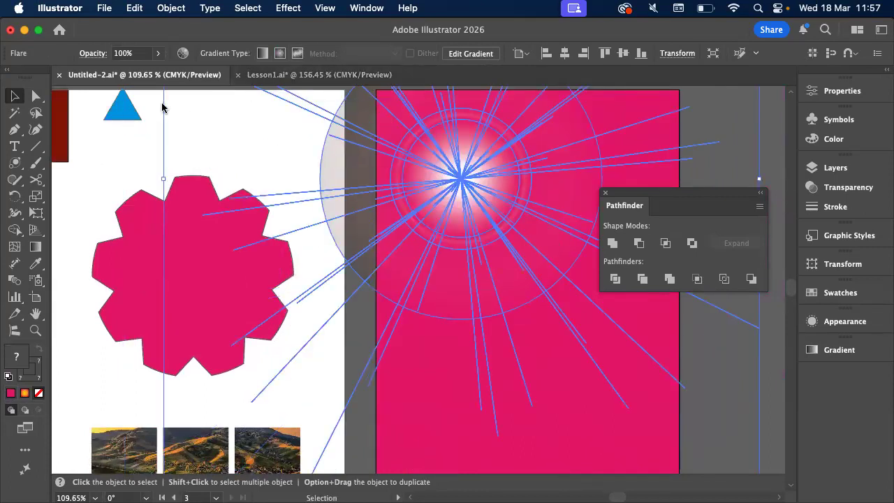
Look at the hexagon portrait in the Lesson1.ai document and return to the Untitled-2.ai document
click(316, 75)
scroll(310, 166, down, 3)
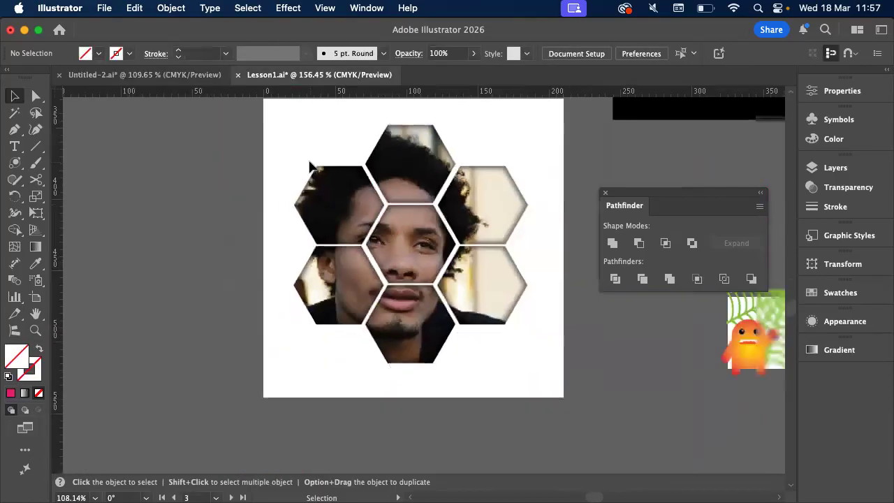
click(147, 75)
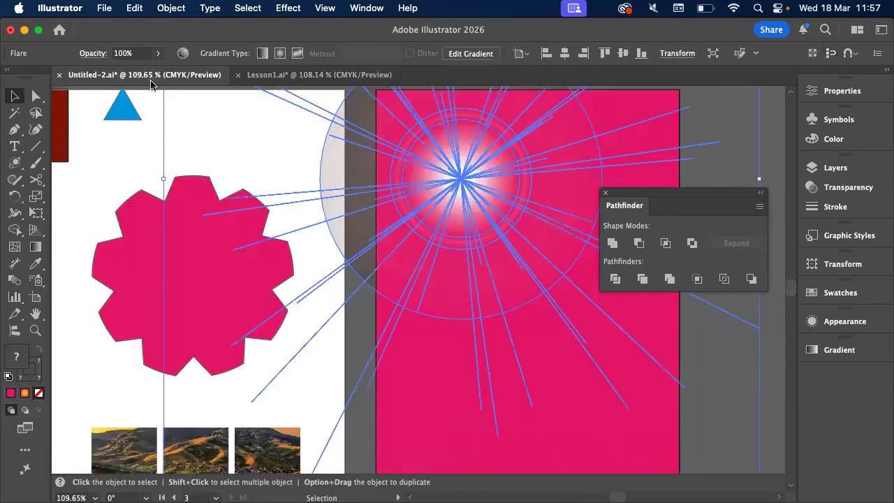
Deselect the flare and dock the floating Pathfinder options beneath the collapsed Gradient options
scroll(214, 135, left, 5)
click(112, 118)
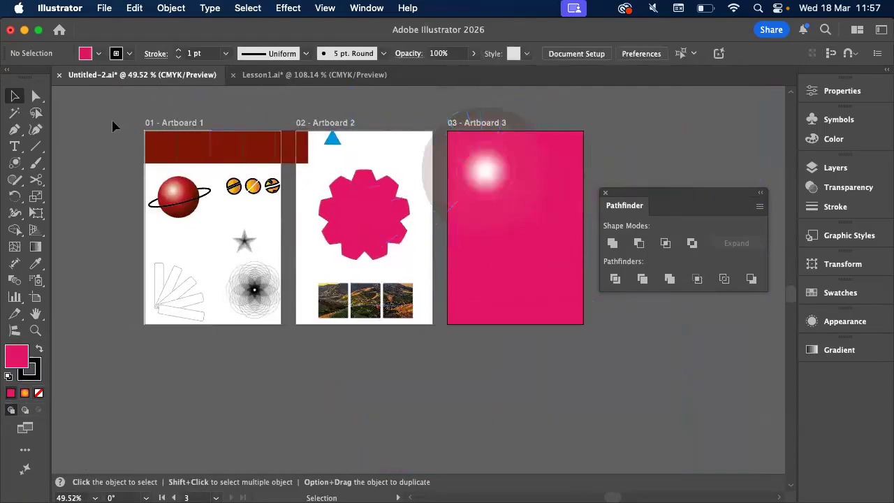
scroll(112, 118, up, 2)
scroll(259, 126, up, 1)
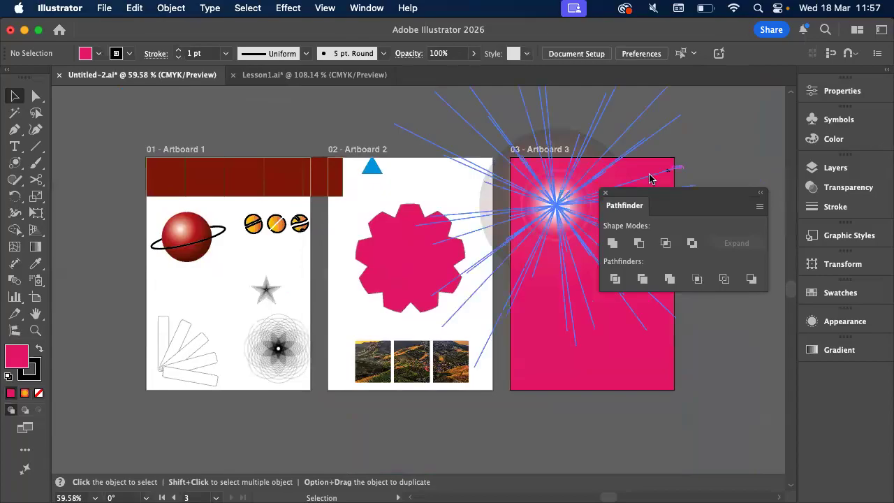
drag(635, 202, 865, 379)
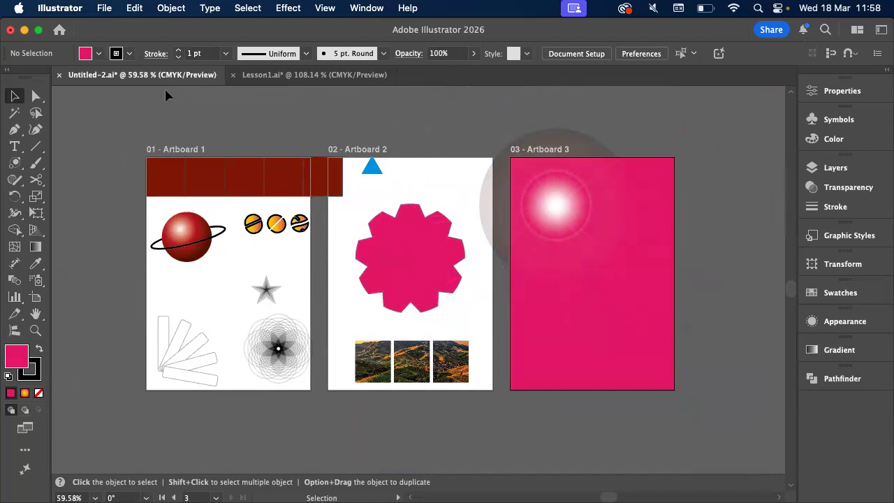
scroll(163, 95, up, 2)
scroll(163, 91, up, 1)
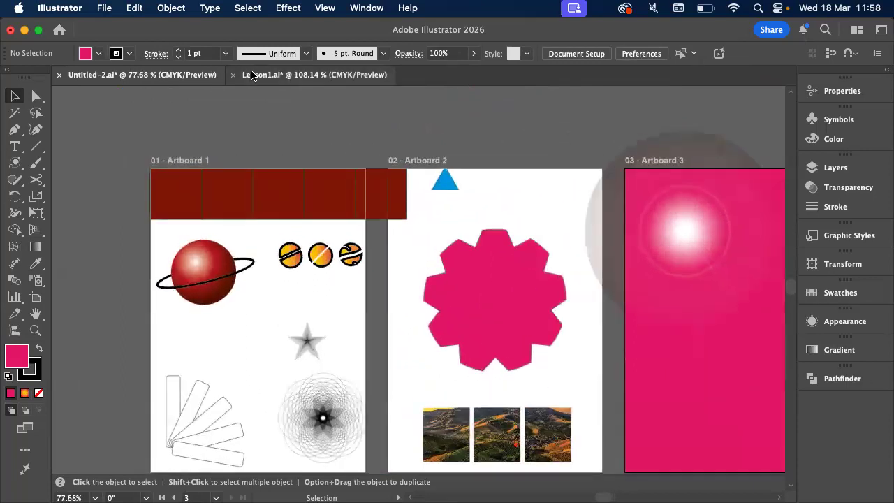